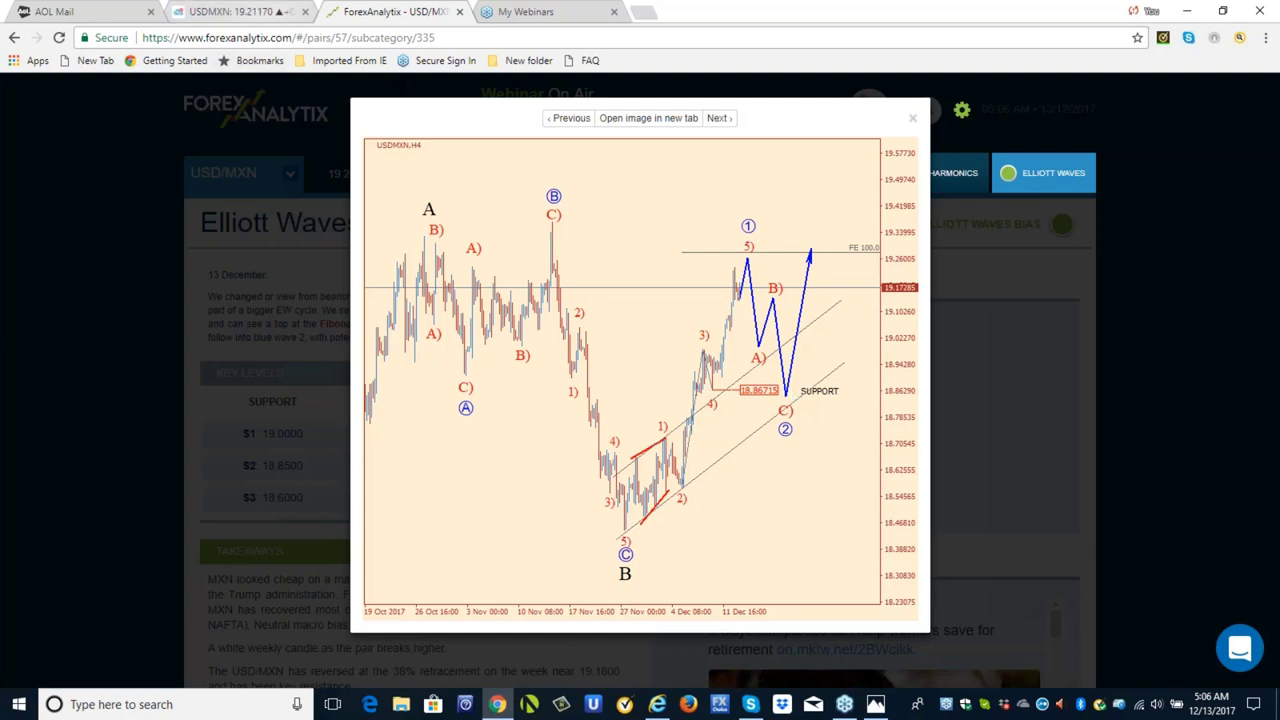
# Step: Switch to the USDMXN 4-hour chart tab and scroll the watchlist to the top
pyautogui.click(260, 21)
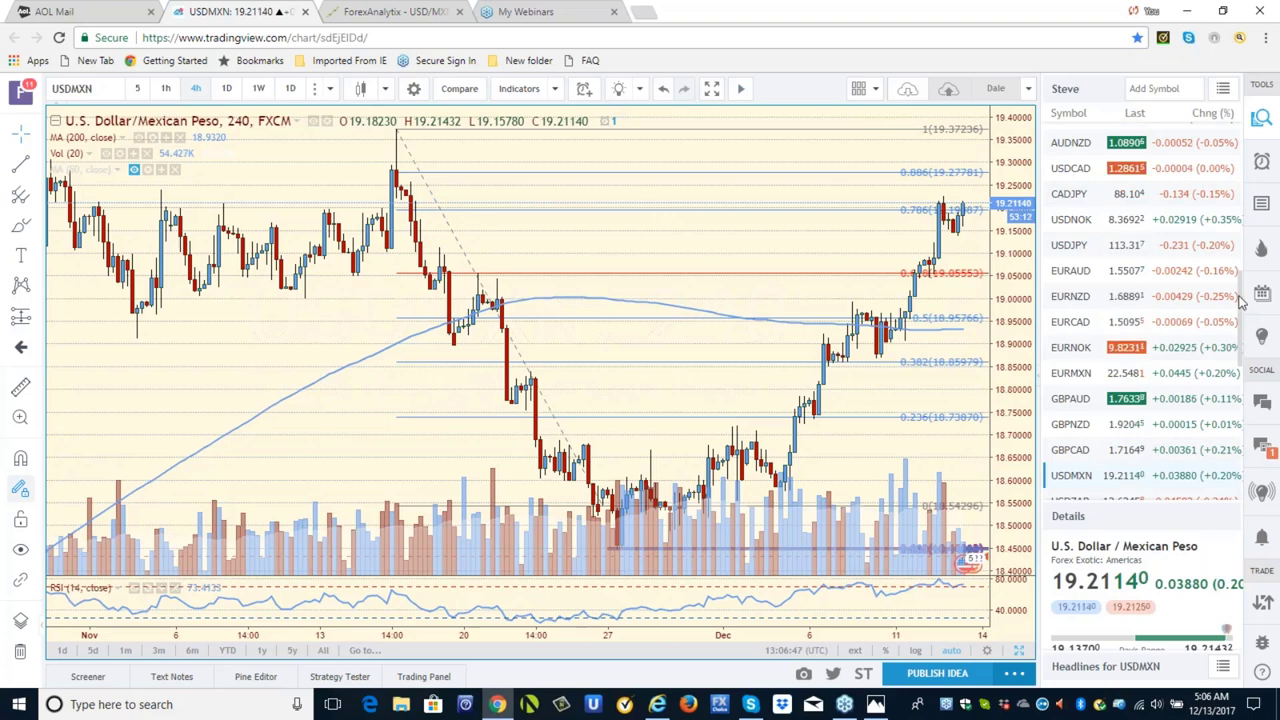
pyautogui.moveTo(1240, 300); pyautogui.dragTo(1240, 170)
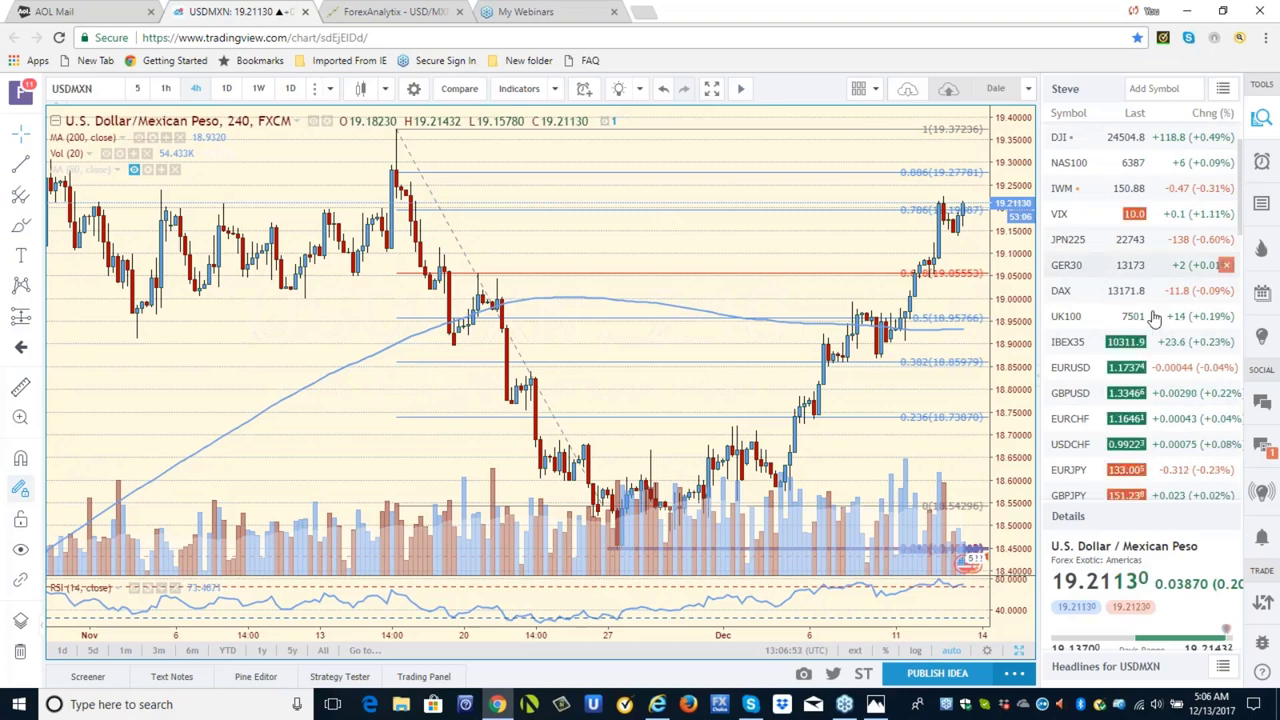
# Step: Load GBPUSD from the watchlist, nudge its chart slightly, and scroll the watchlist down
pyautogui.click(1066, 397)
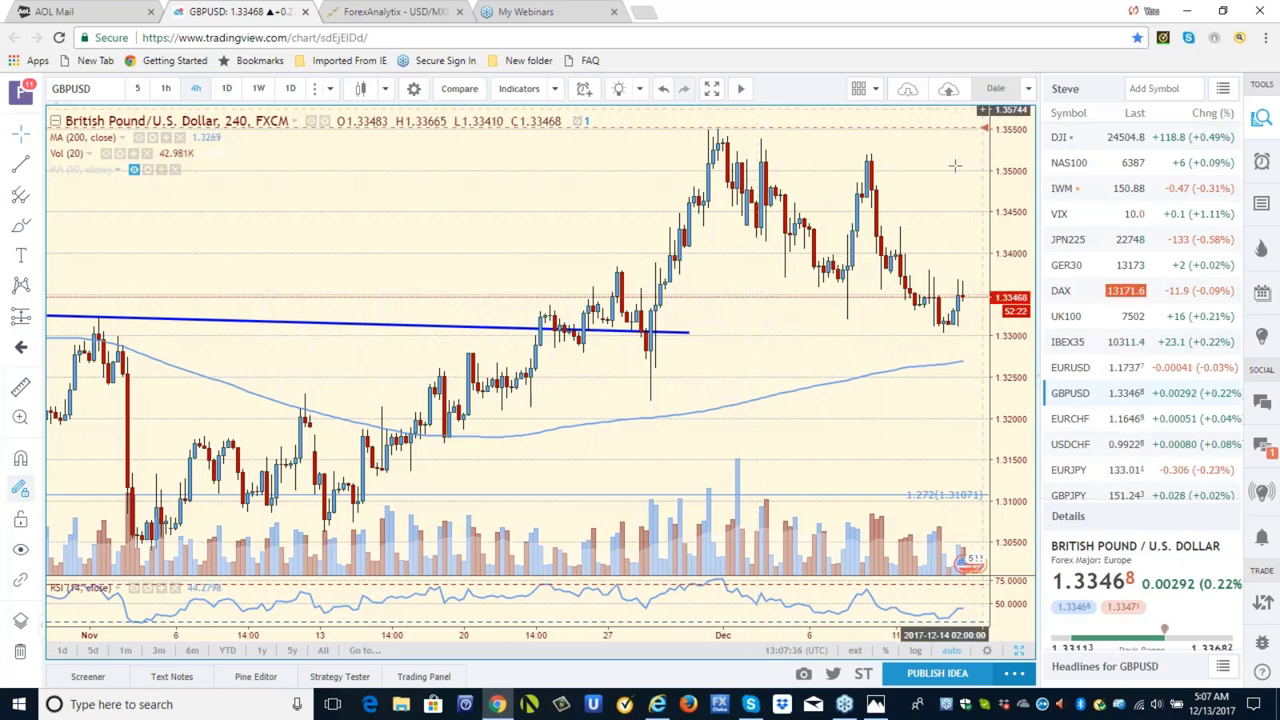
pyautogui.moveTo(955, 165); pyautogui.dragTo(960, 166)
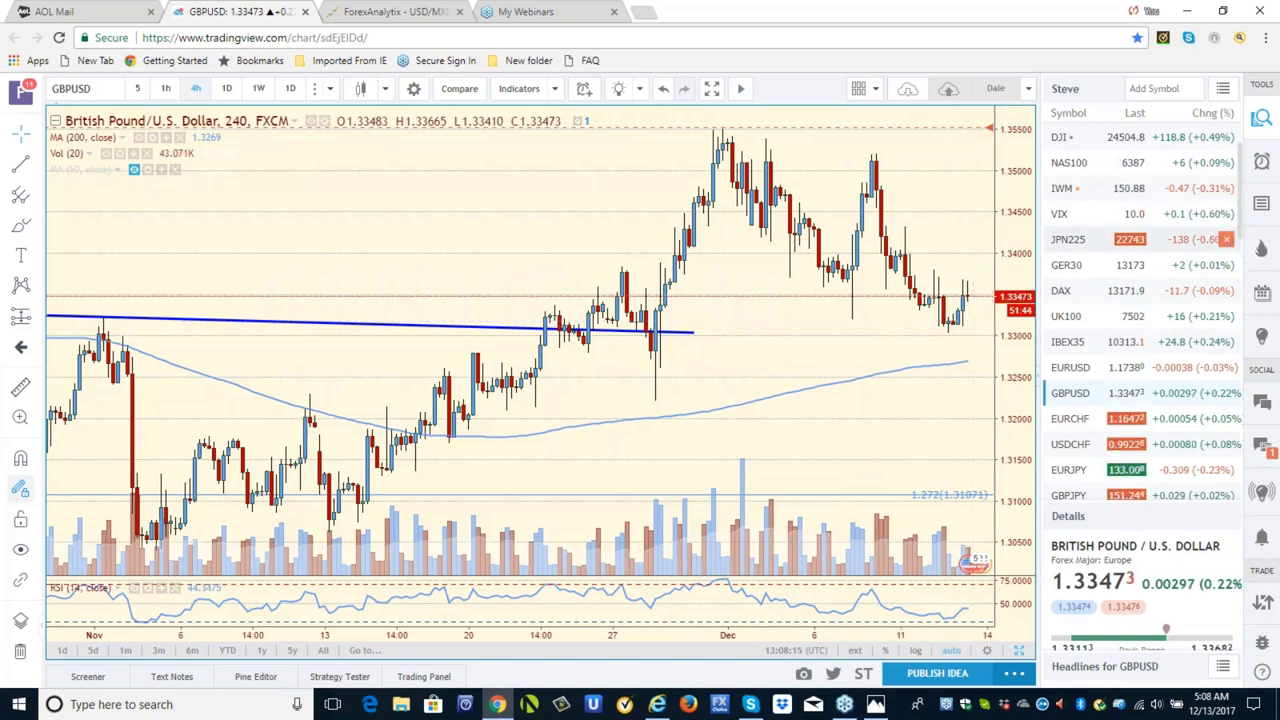
pyautogui.scroll(-1, 1238, 241)
pyautogui.scroll(-3, 1240, 250)
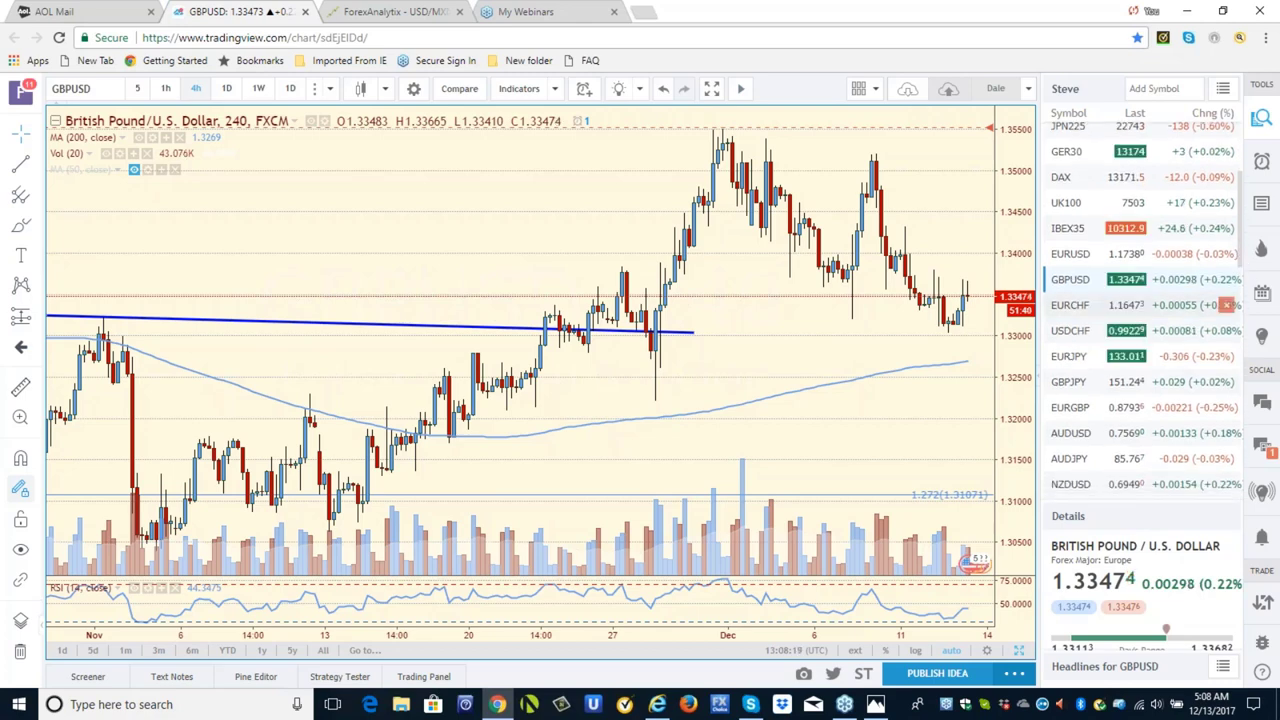
# Step: Load EURGBP from the watchlist, then scroll the watchlist down toward USDJPY
pyautogui.click(1062, 413)
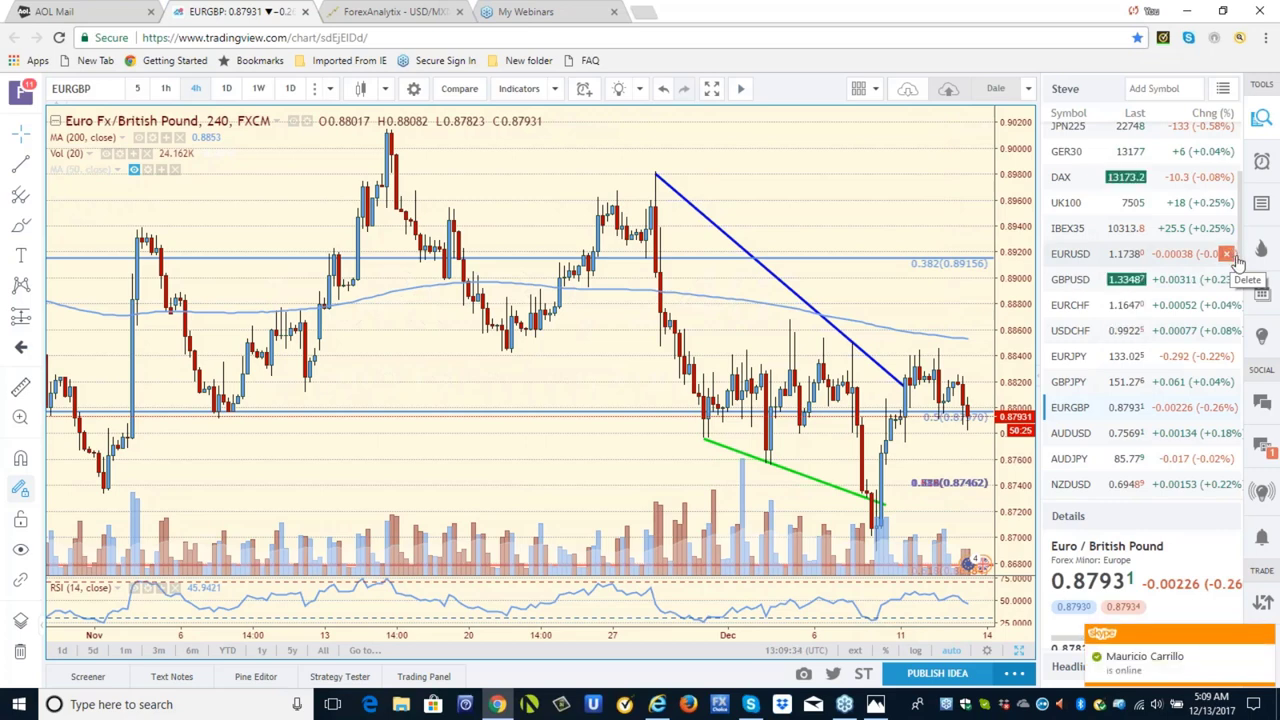
pyautogui.scroll(-1, 1240, 258)
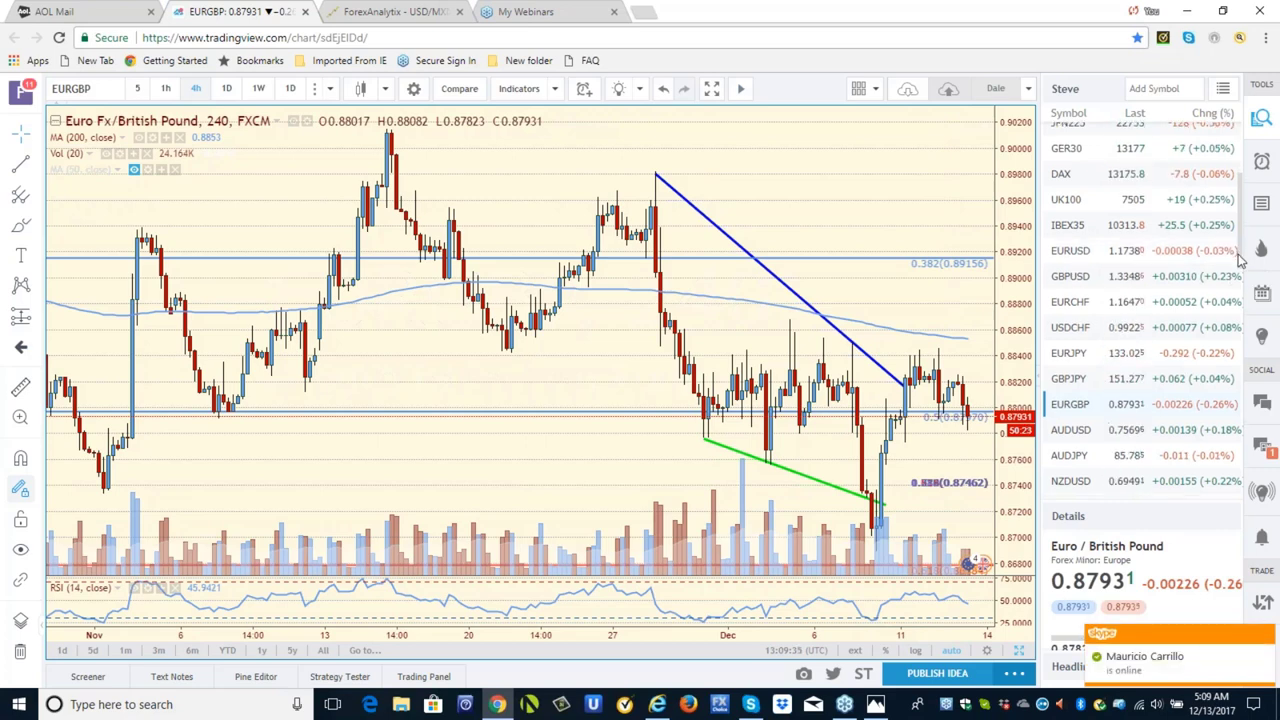
pyautogui.moveTo(1240, 258); pyautogui.dragTo(1240, 302)
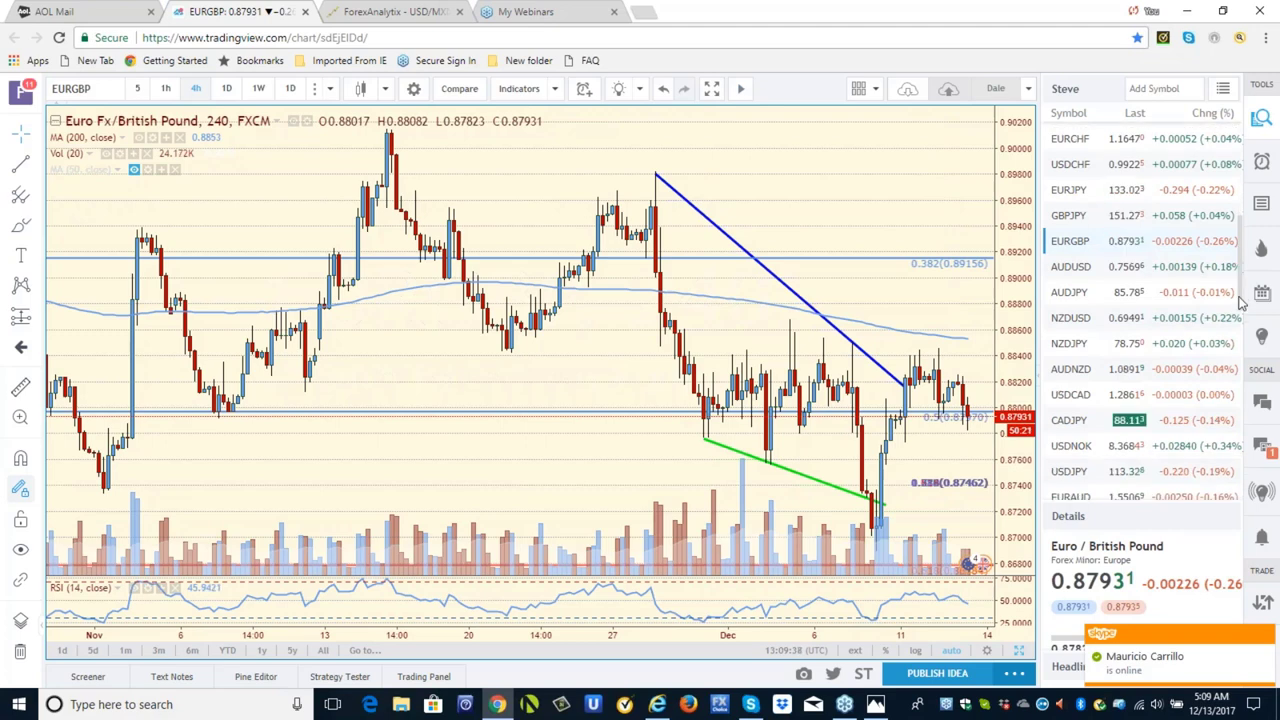
# Step: Load USDJPY from the watchlist and change its interval to 1-hour candles
pyautogui.click(1080, 479)
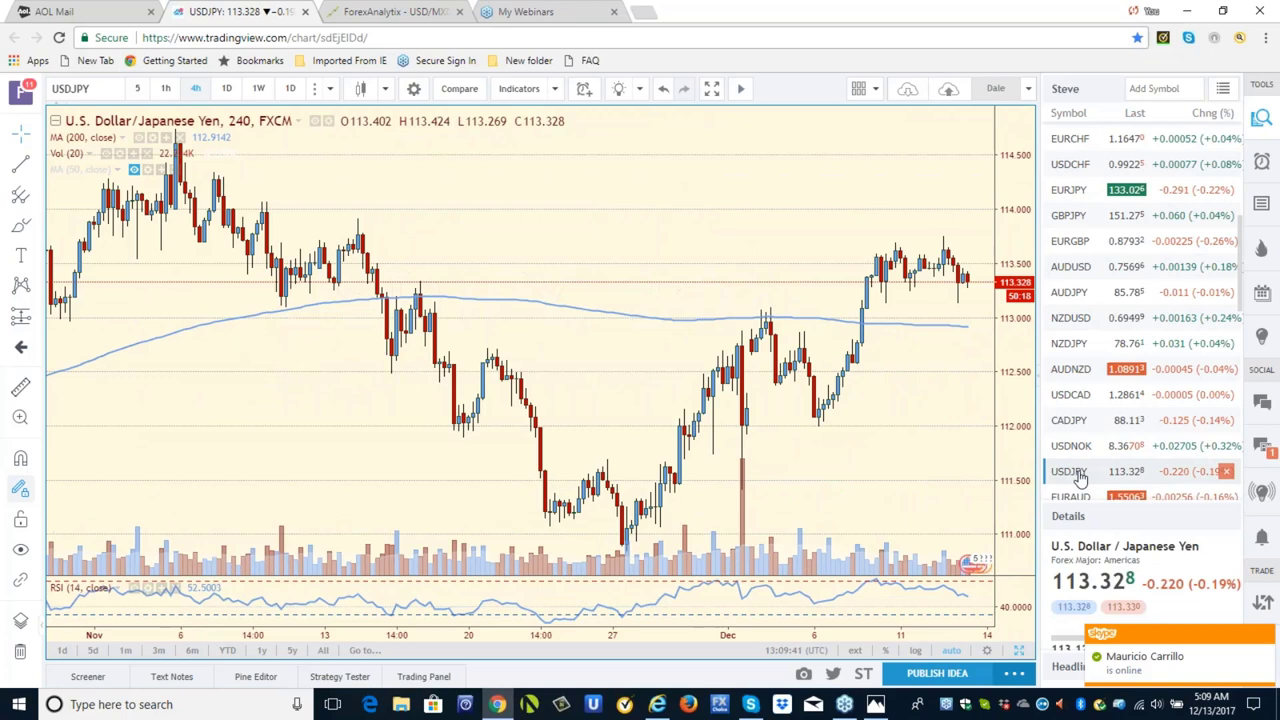
pyautogui.click(333, 89)
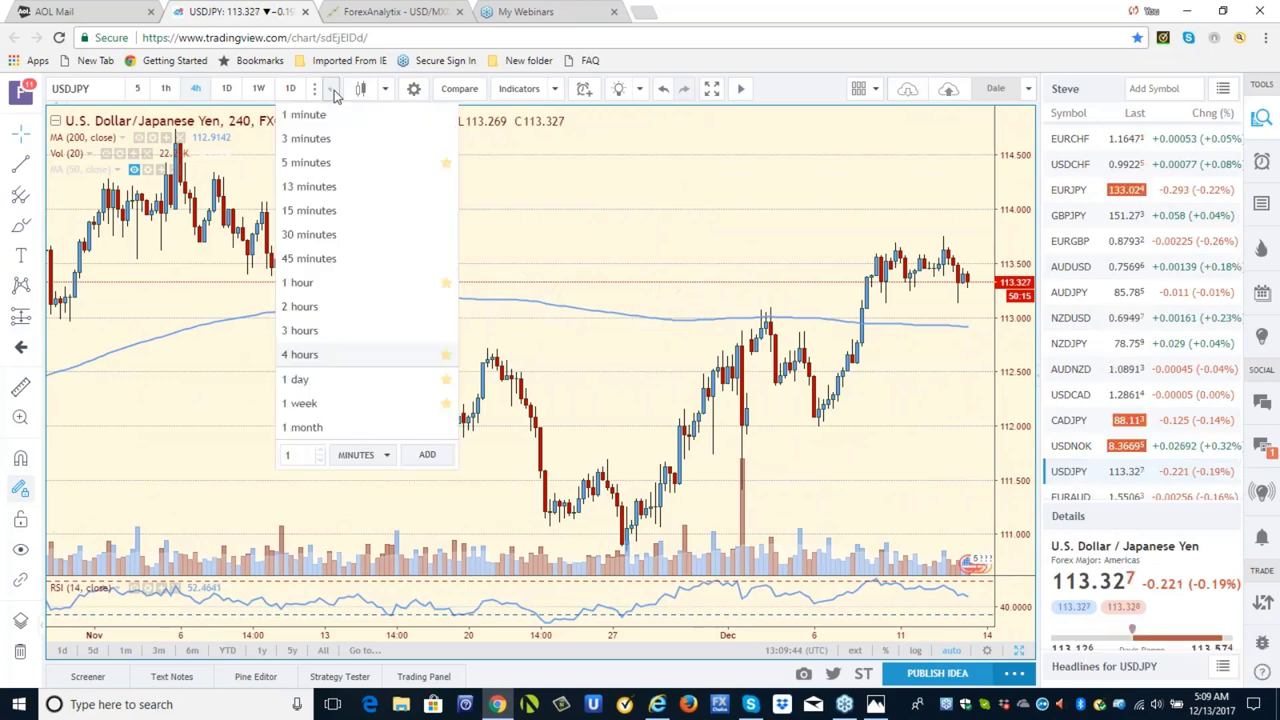
pyautogui.click(300, 282)
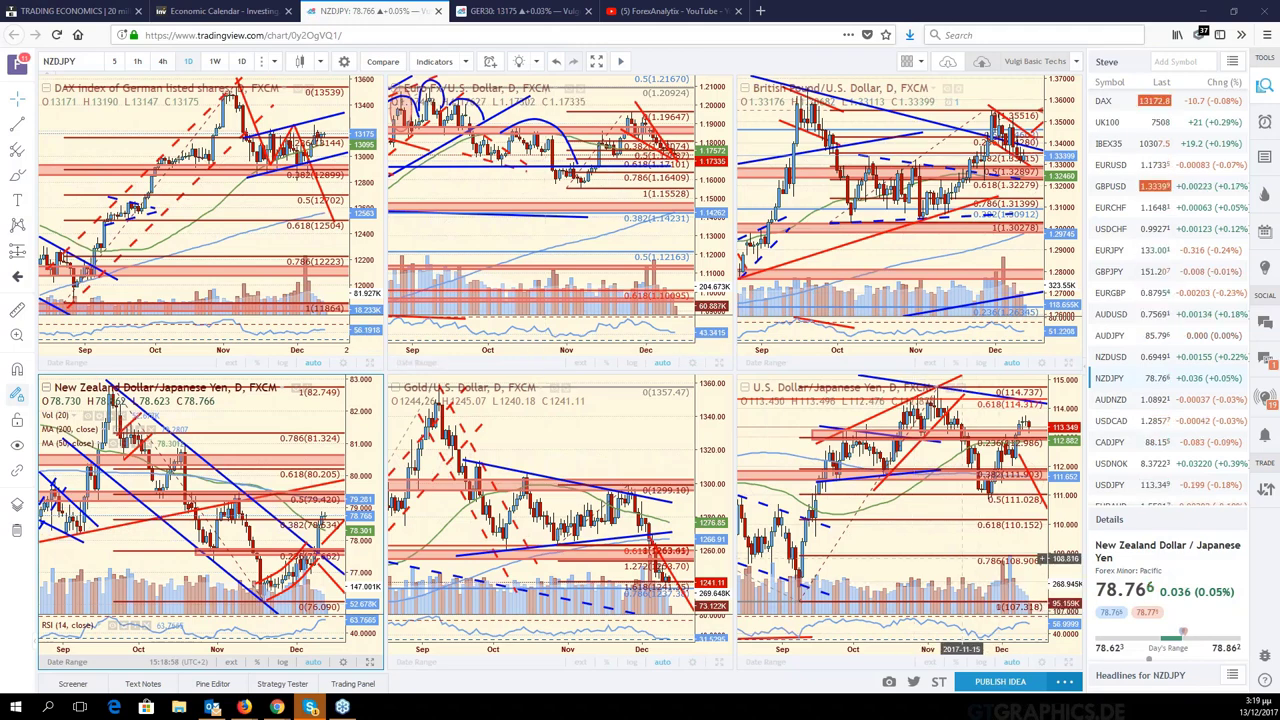
# Step: Activate the USD/JPY pane and load USB10YL, the US 10Y T-Note, into it
pyautogui.click(1043, 560)
pyautogui.scroll(-5, 1145, 430)
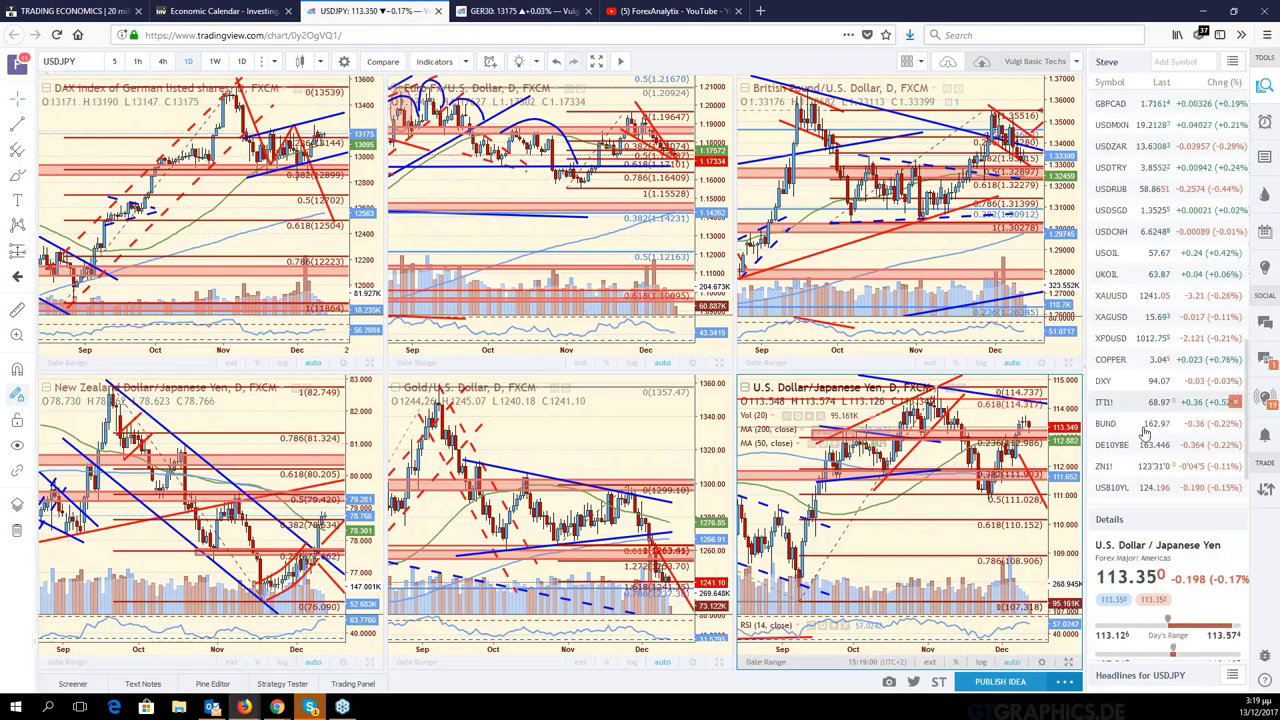
pyautogui.scroll(-2, 1160, 425)
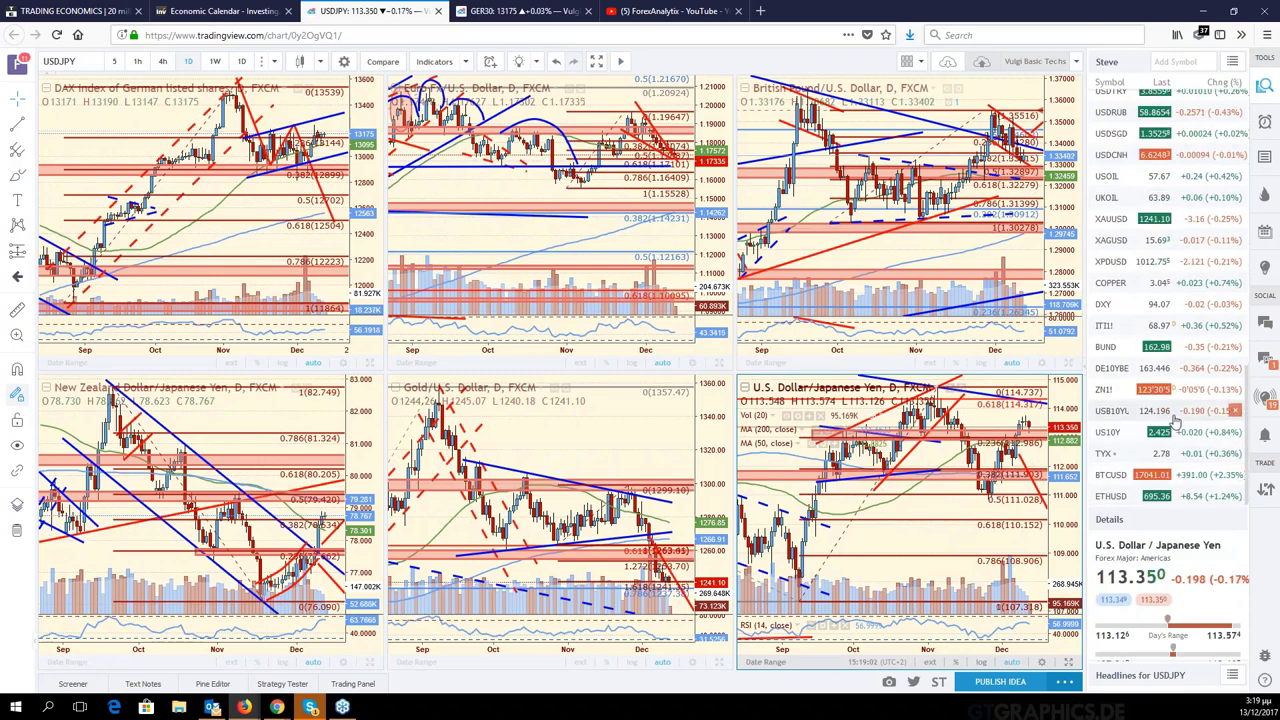
pyautogui.click(1129, 416)
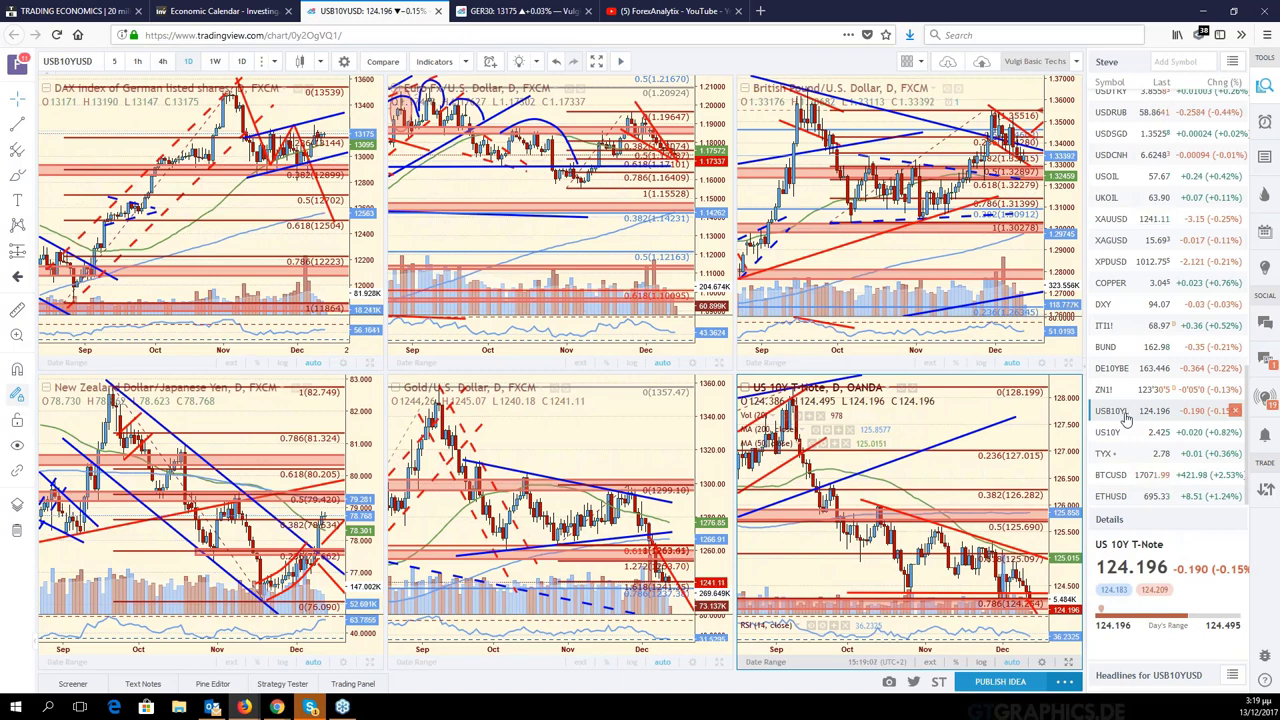
# Step: Maximize the US 10Y T-Note pane and zoom and pan to show volume bars
pyautogui.click(1068, 662)
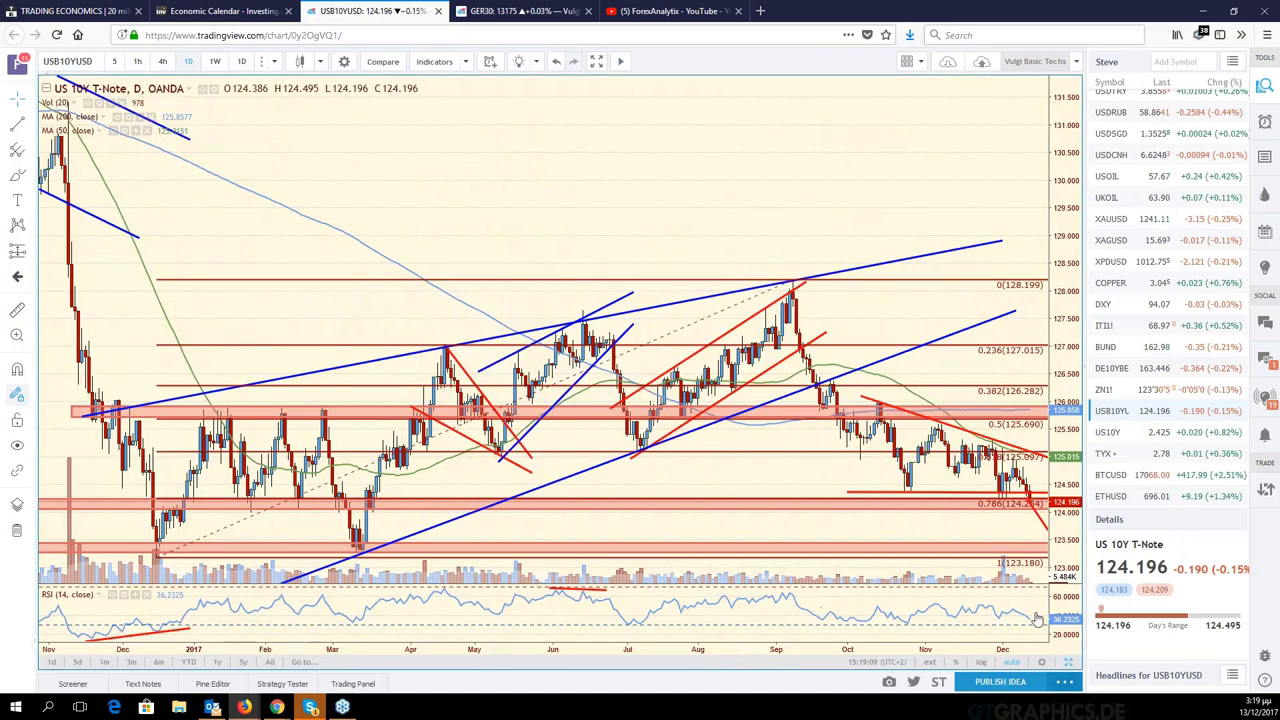
pyautogui.scroll(3, 882, 531)
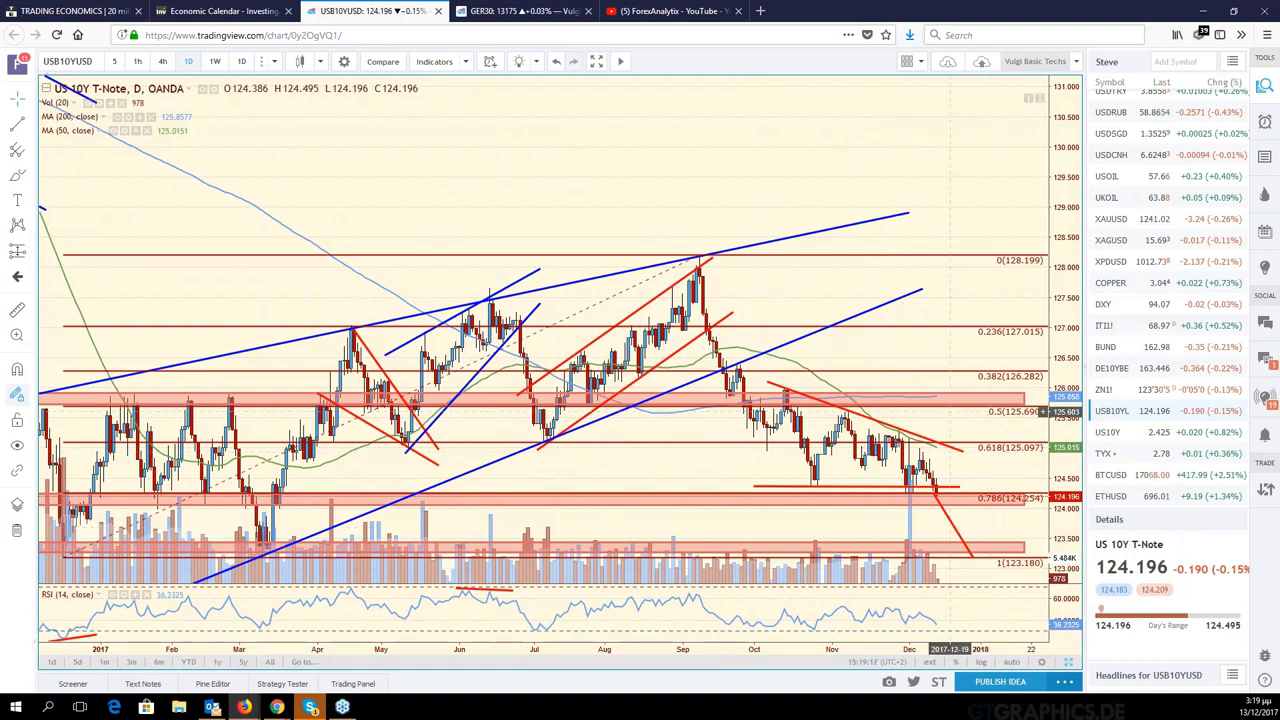
pyautogui.moveTo(948, 334); pyautogui.dragTo(962, 216)
pyautogui.scroll(-2, 960, 220)
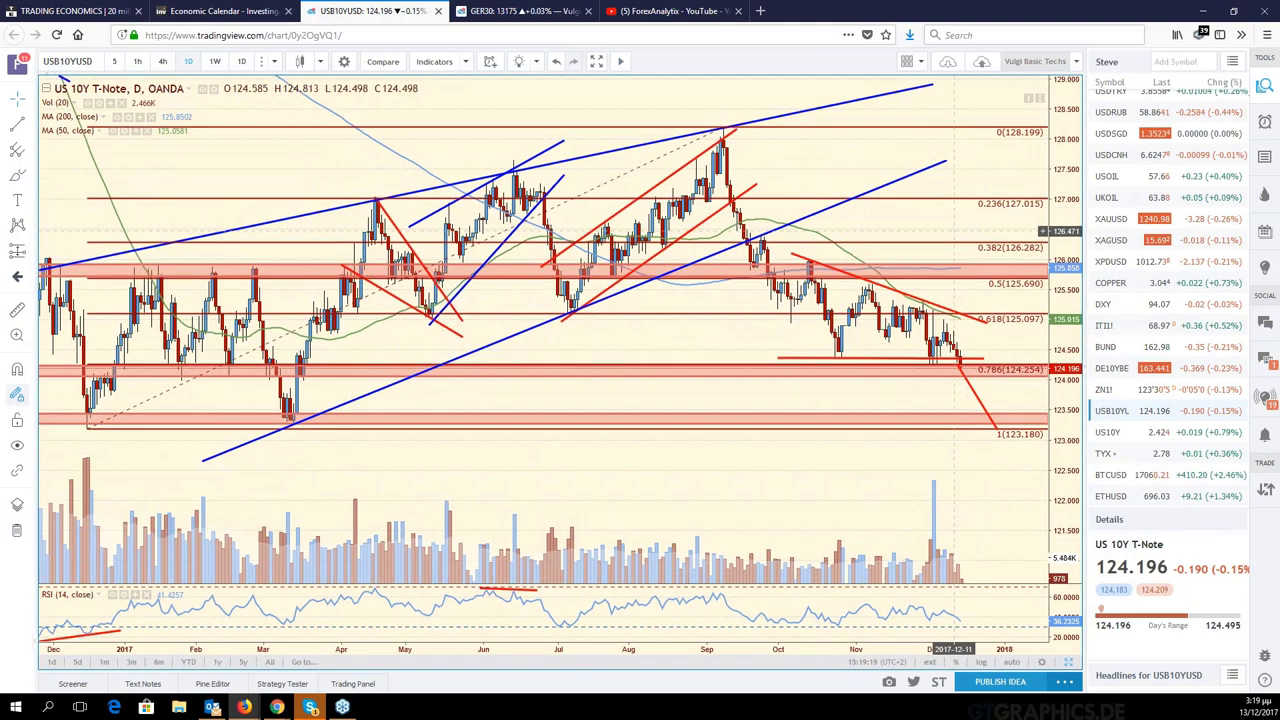
pyautogui.scroll(2, 955, 348)
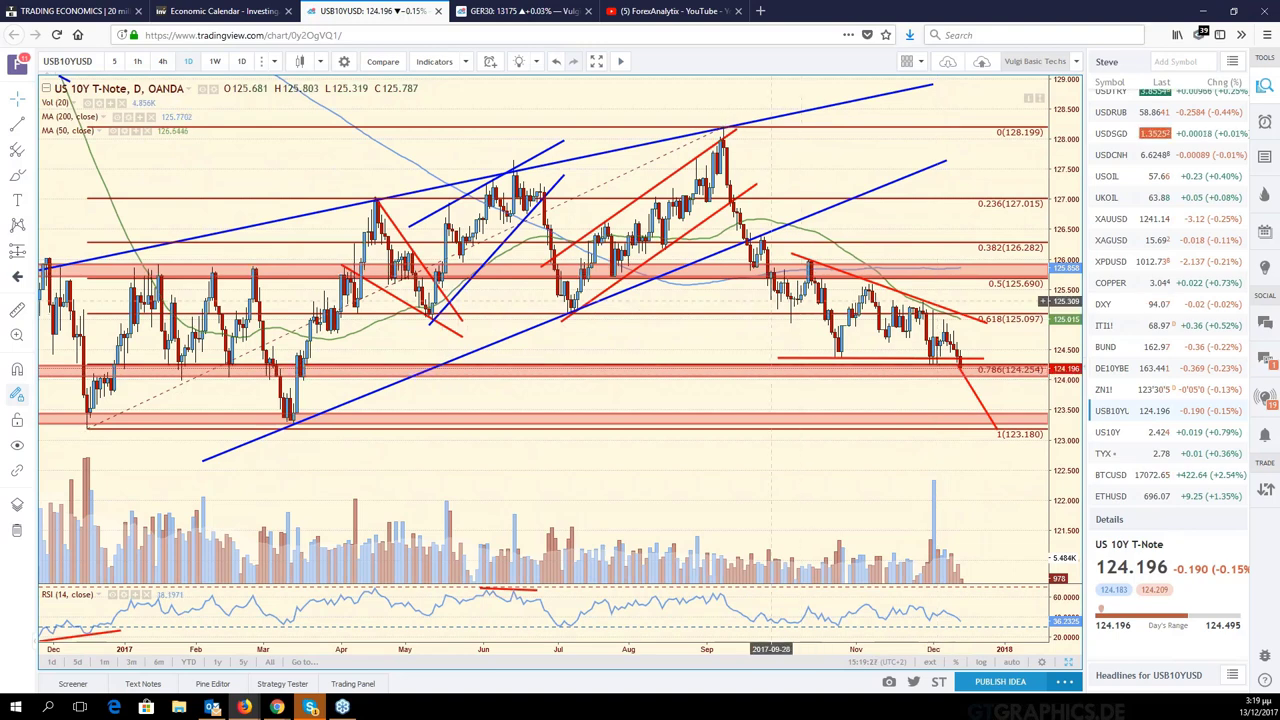
pyautogui.click(14, 128)
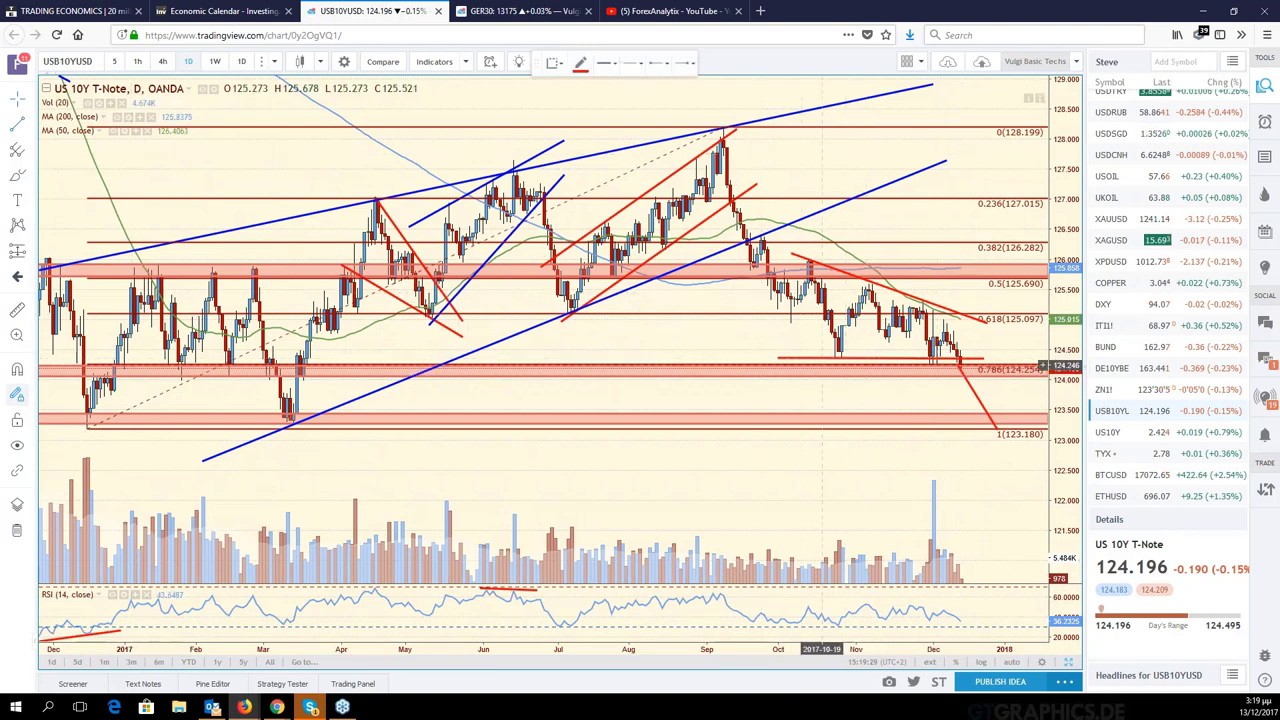
pyautogui.click(800, 367)
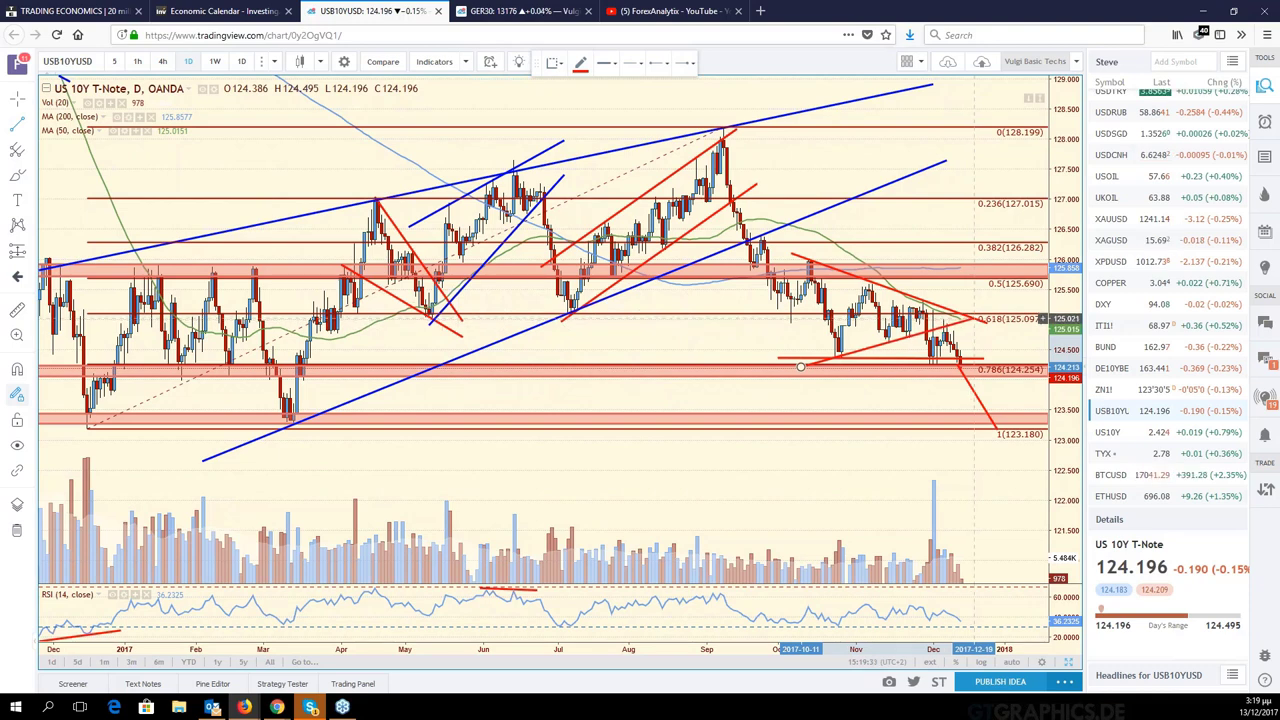
pyautogui.click(975, 318)
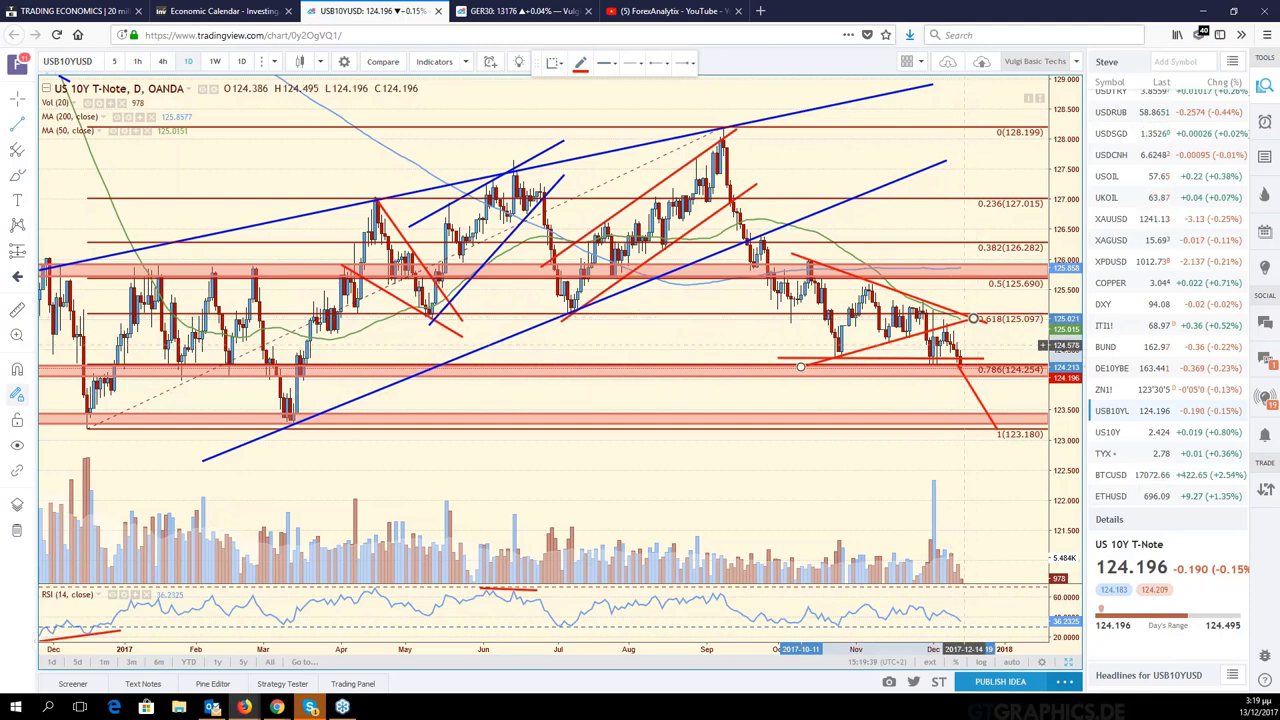
pyautogui.click(960, 332)
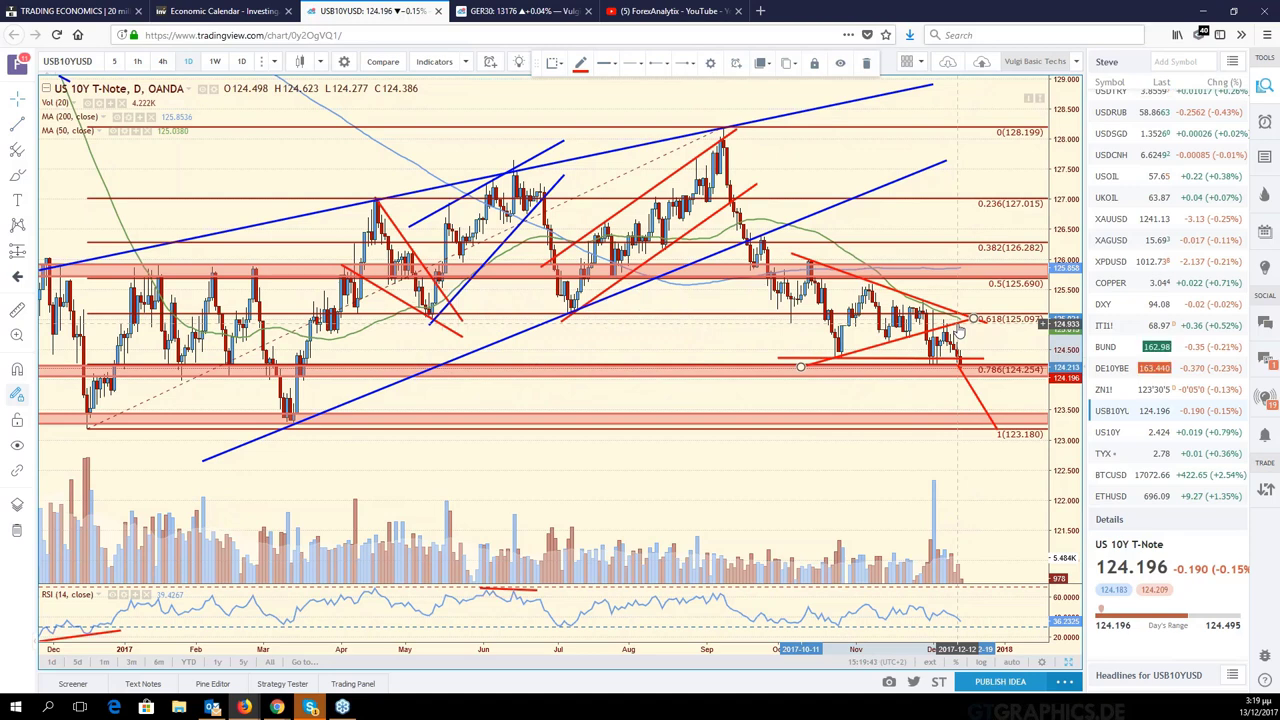
pyautogui.press('Escape')
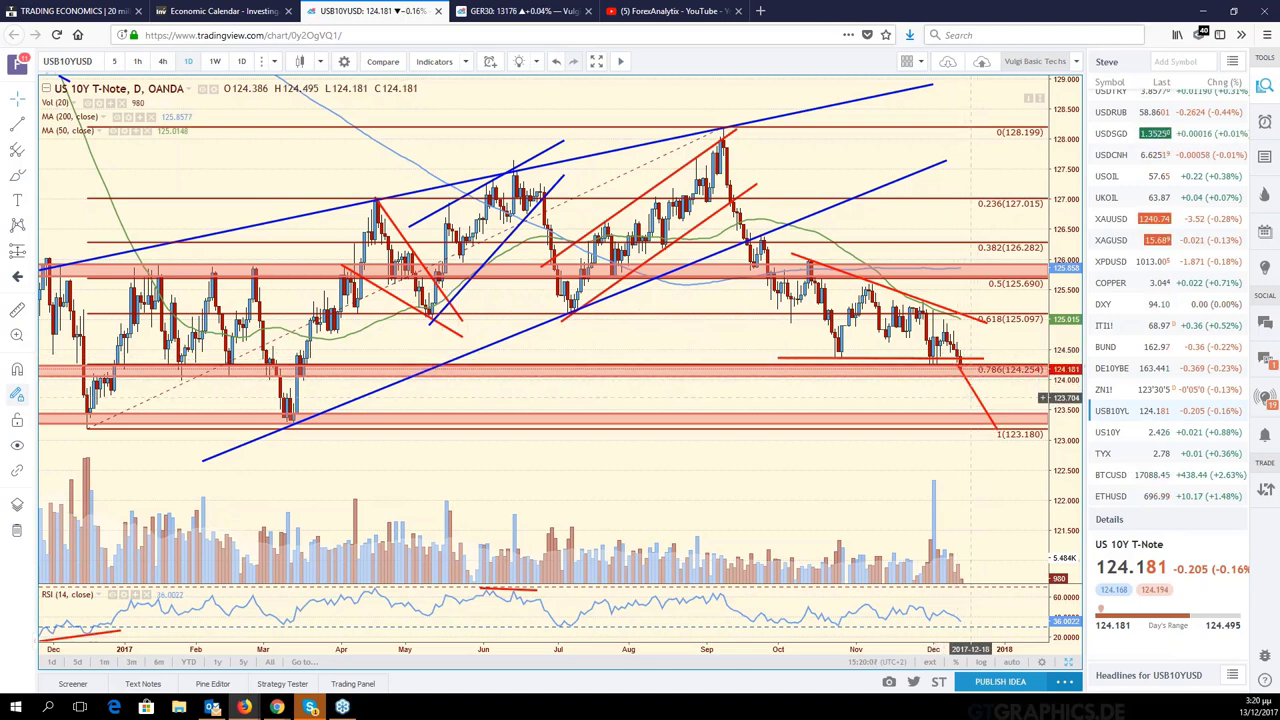
pyautogui.scroll(-2, 960, 400)
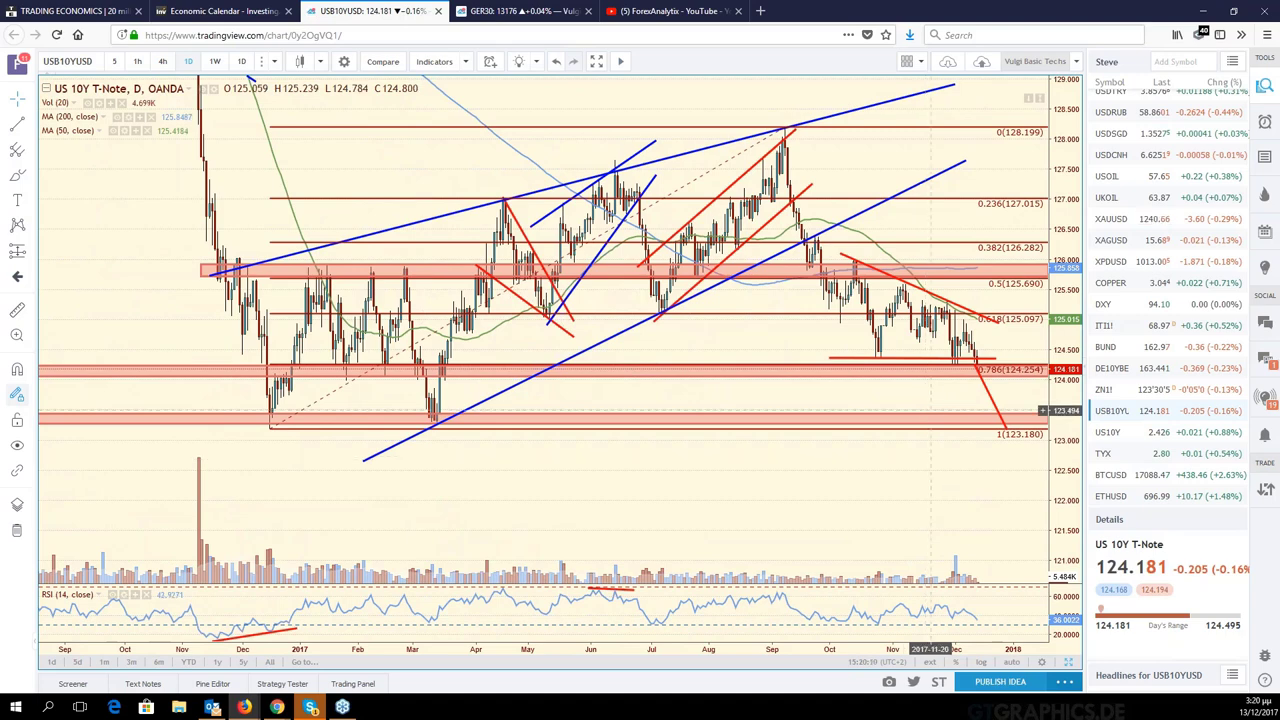
pyautogui.scroll(2, 972, 375)
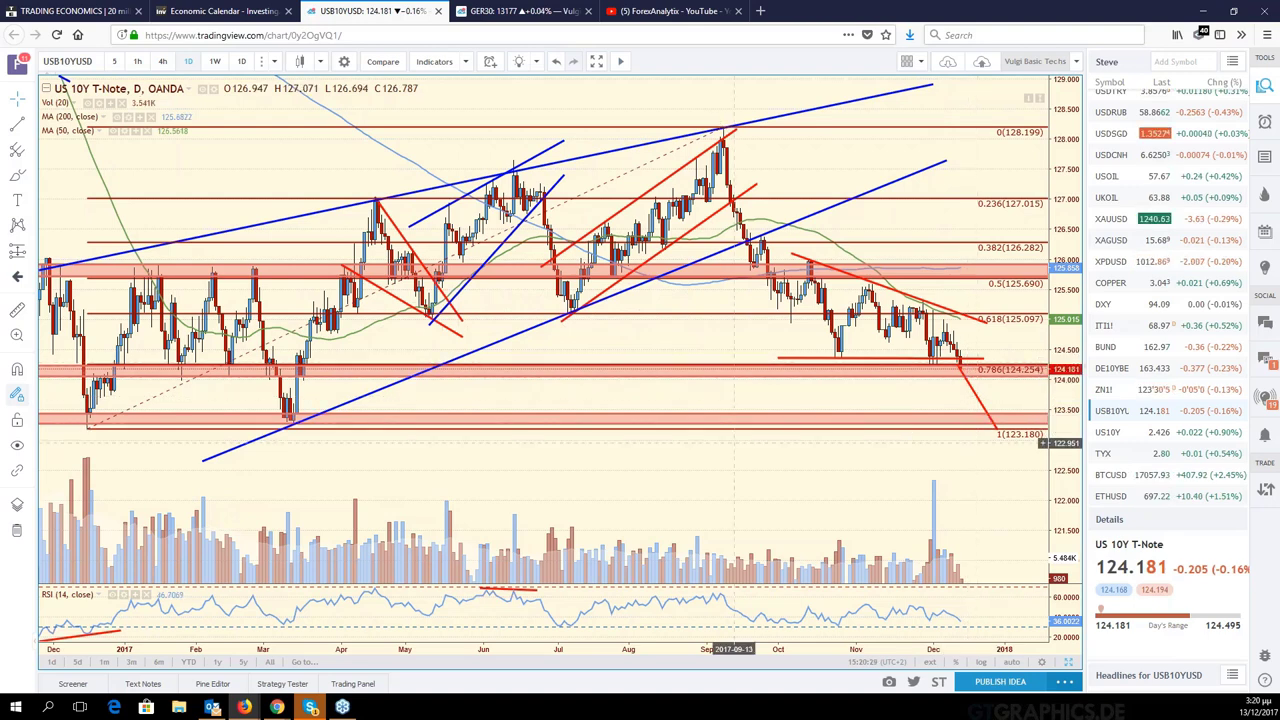
pyautogui.scroll(-2, 734, 430)
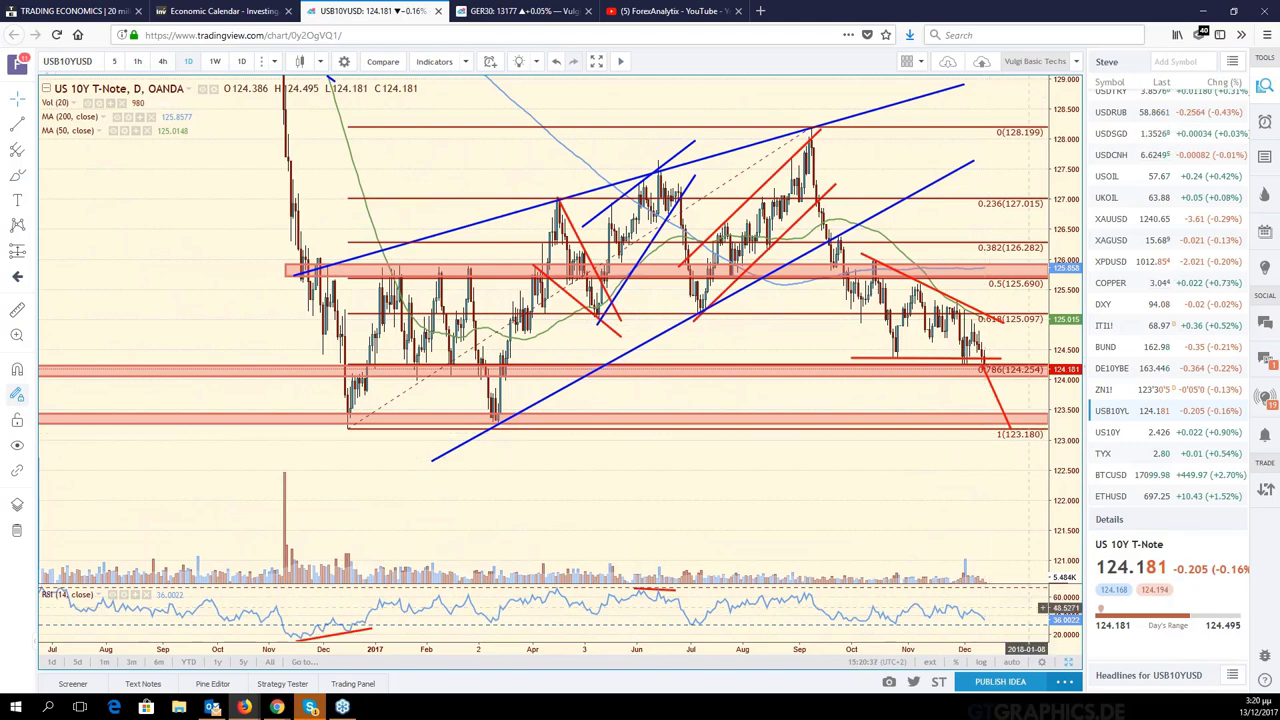
pyautogui.scroll(-3, 1043, 483)
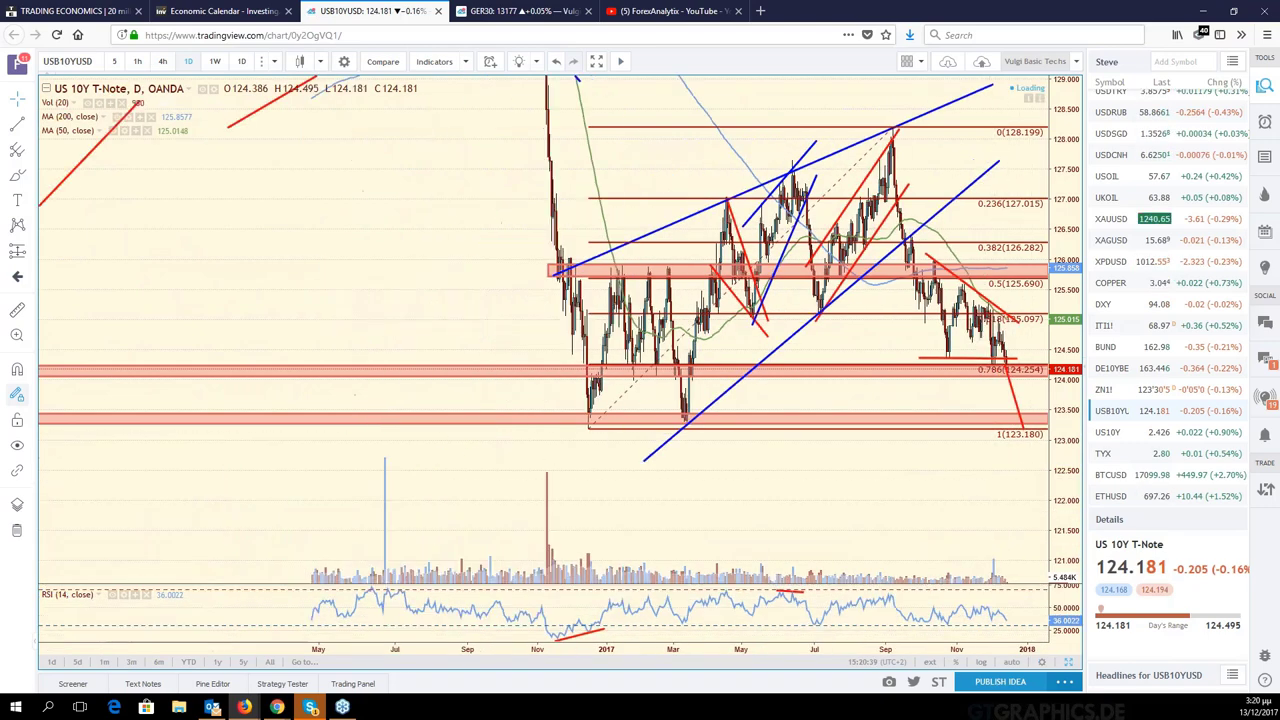
pyautogui.scroll(-5, 842, 494)
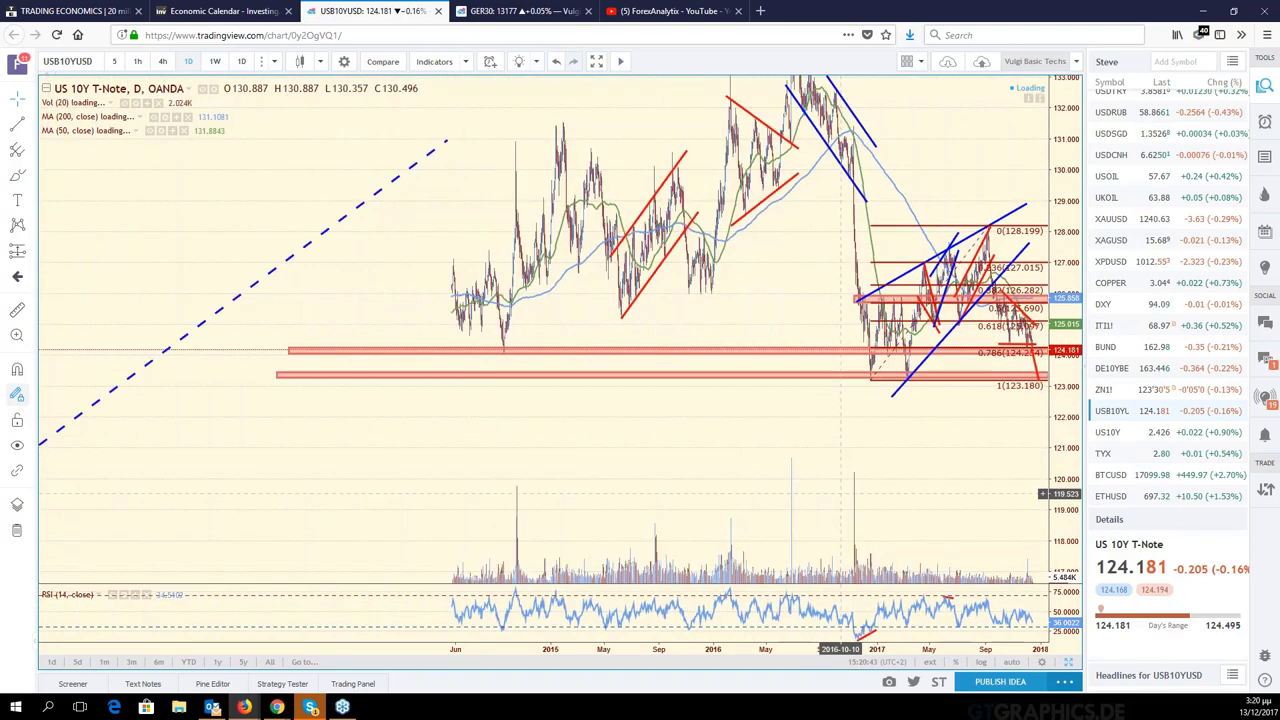
pyautogui.scroll(-4, 842, 494)
pyautogui.scroll(-2, 398, 470)
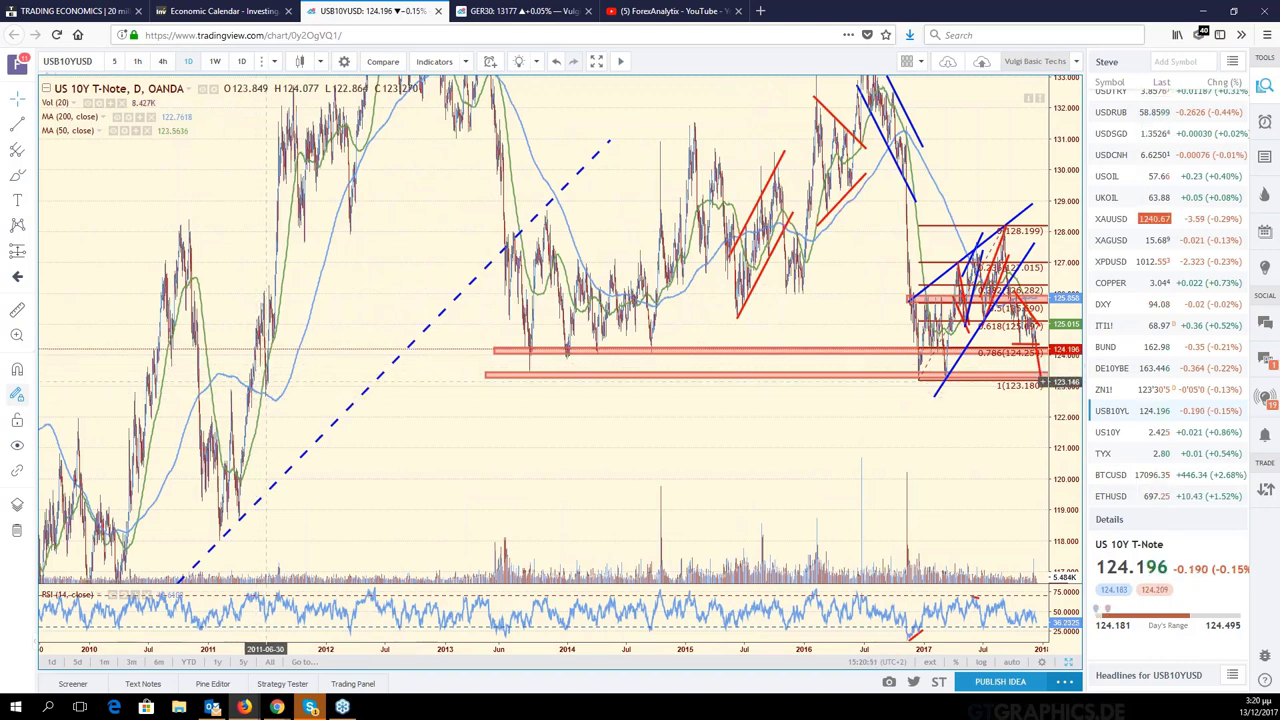
pyautogui.scroll(8, 844, 486)
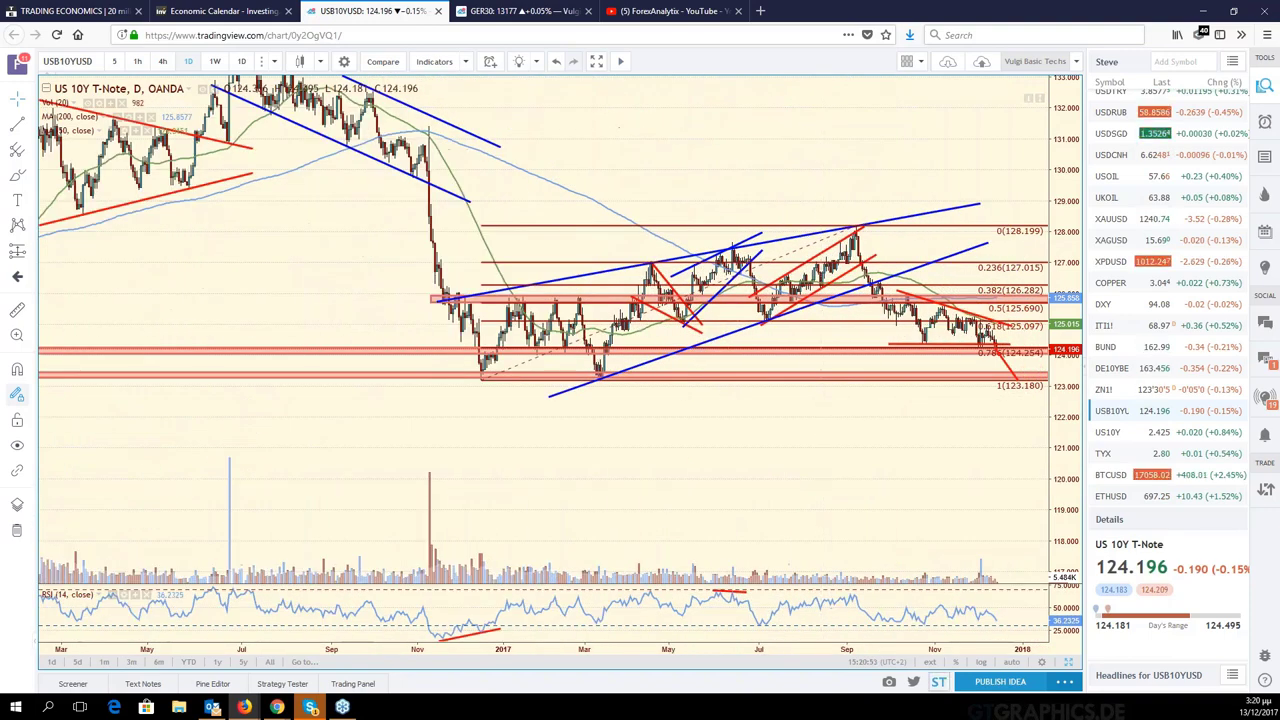
pyautogui.click(1012, 662)
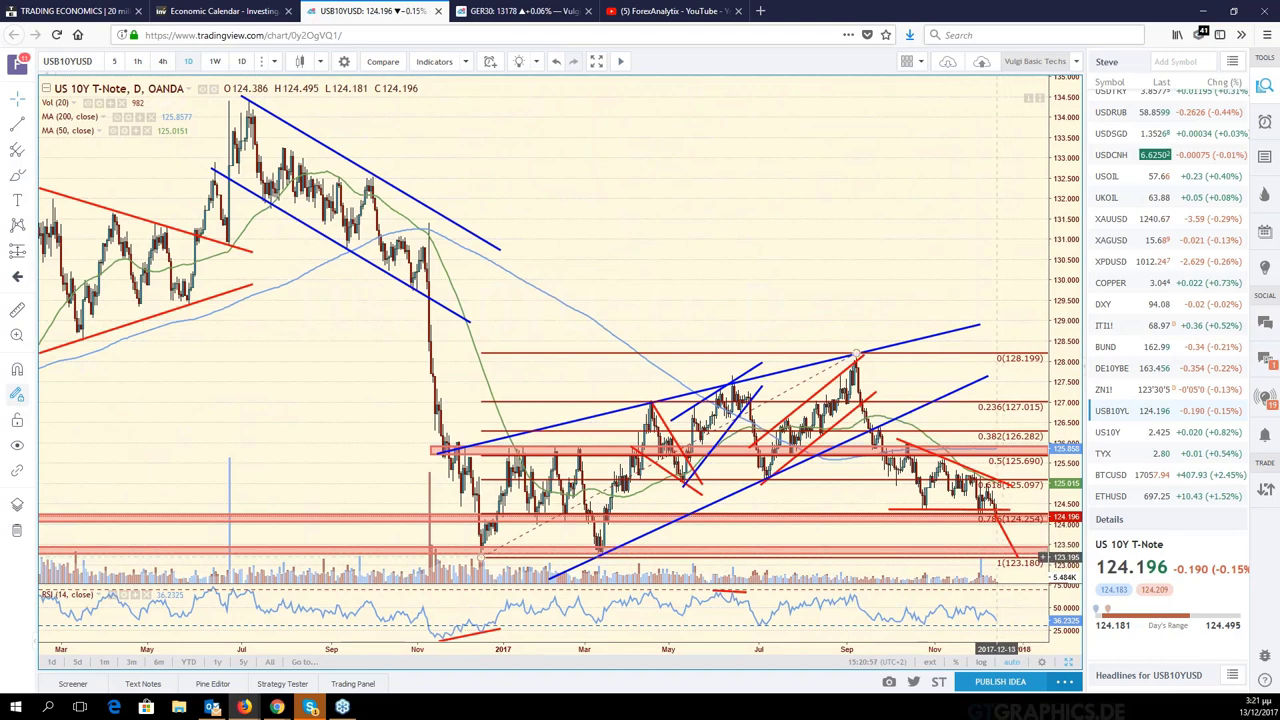
pyautogui.scroll(5, 997, 560)
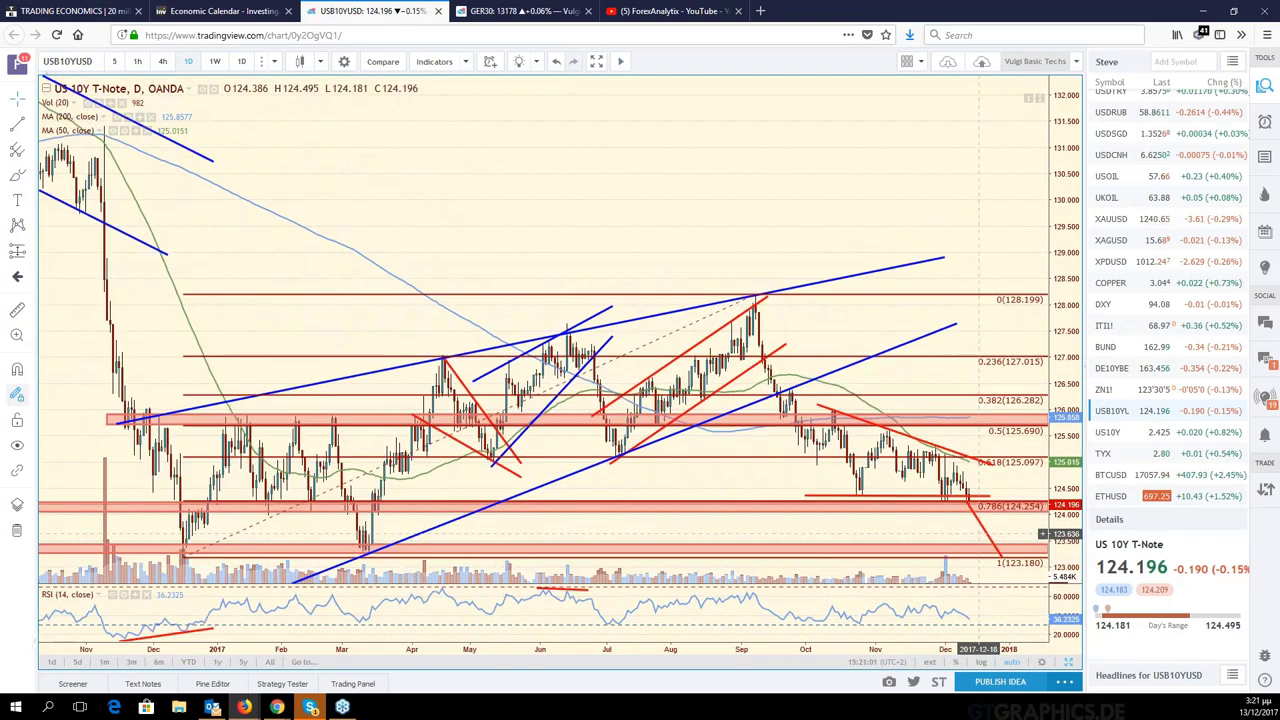
pyautogui.scroll(1, 979, 534)
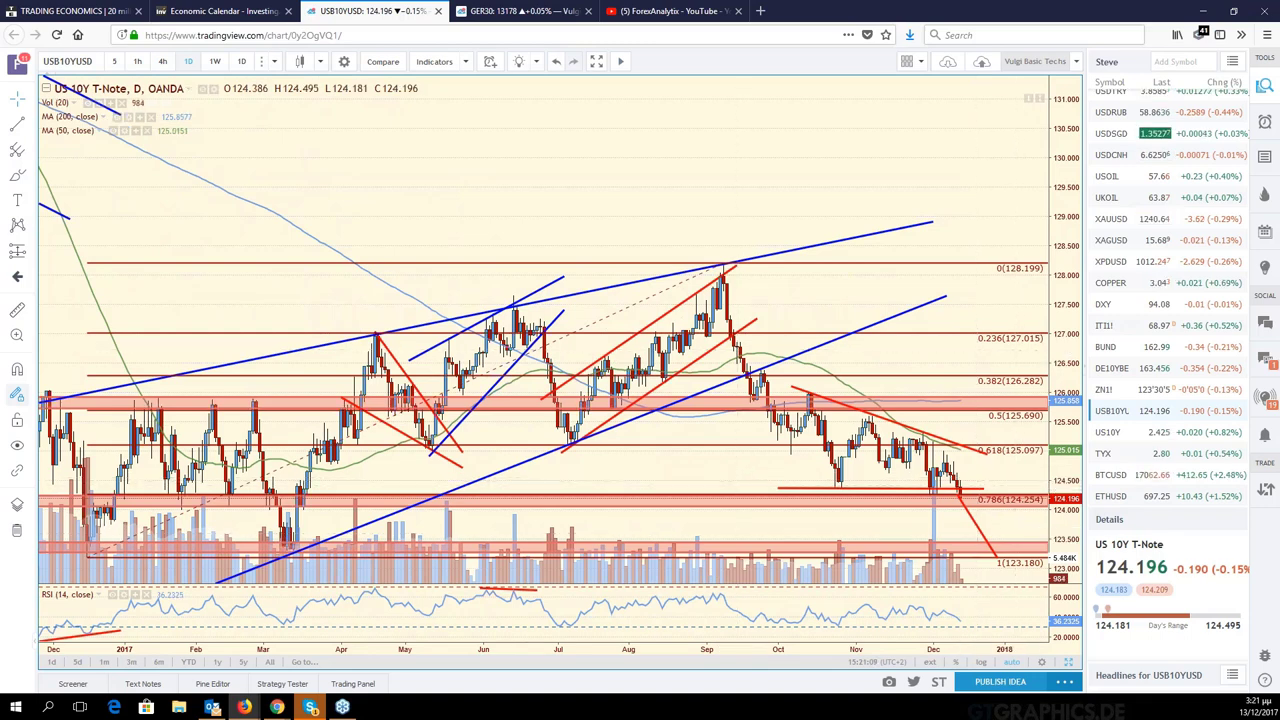
# Step: Change the chart symbol to USDJPY
pyautogui.click(88, 65)
pyautogui.write('USDJPY')
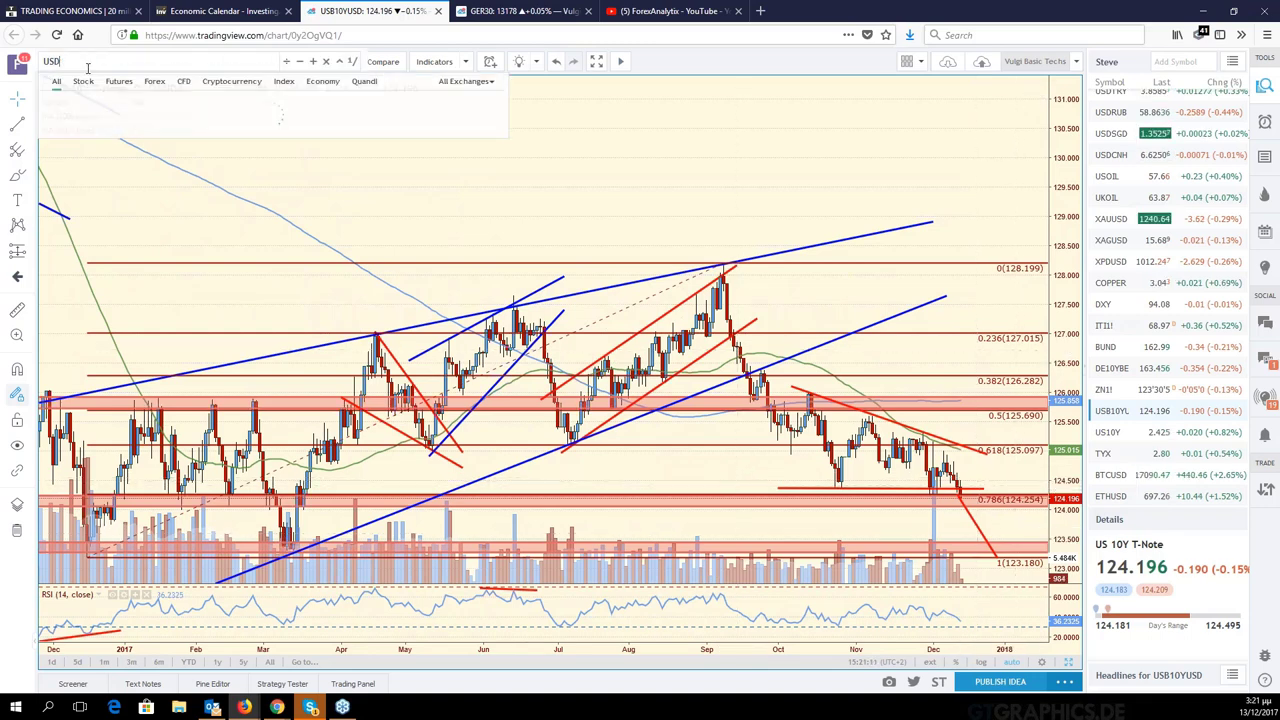
pyautogui.press('Return')
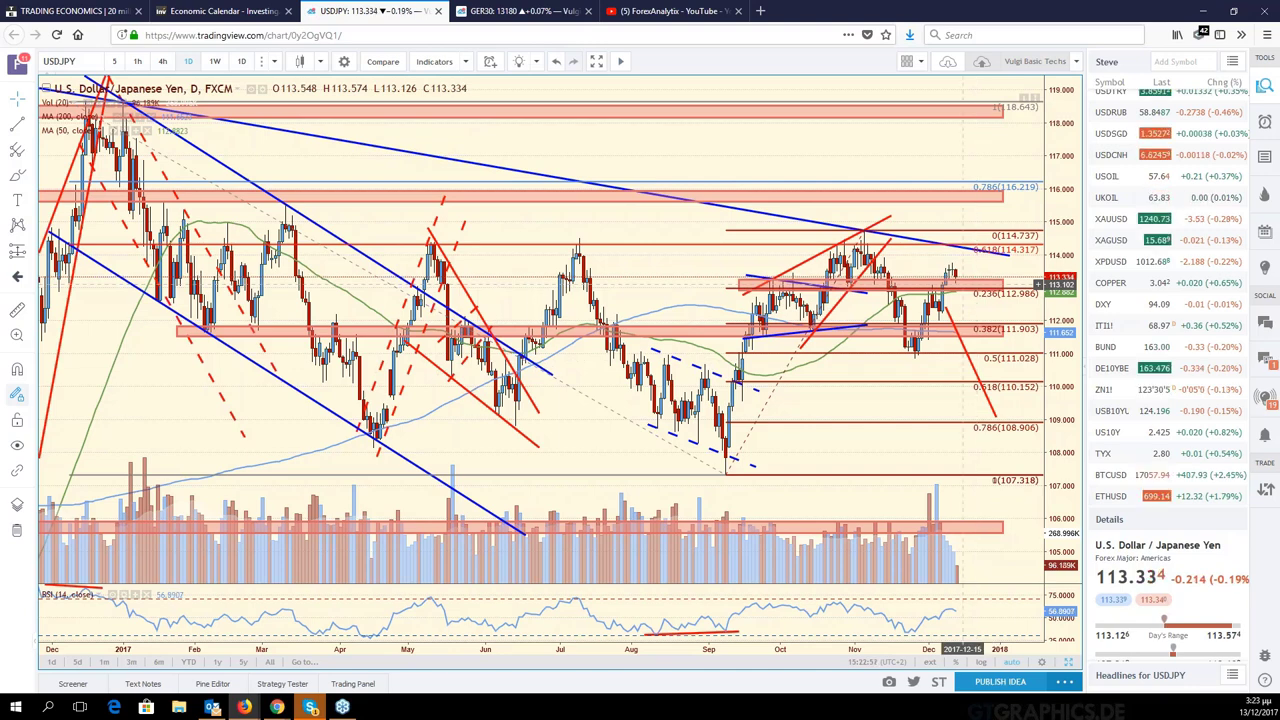
# Step: Select the red zone around 113 on USDJPY, then restore the six-chart grid
pyautogui.click(957, 289)
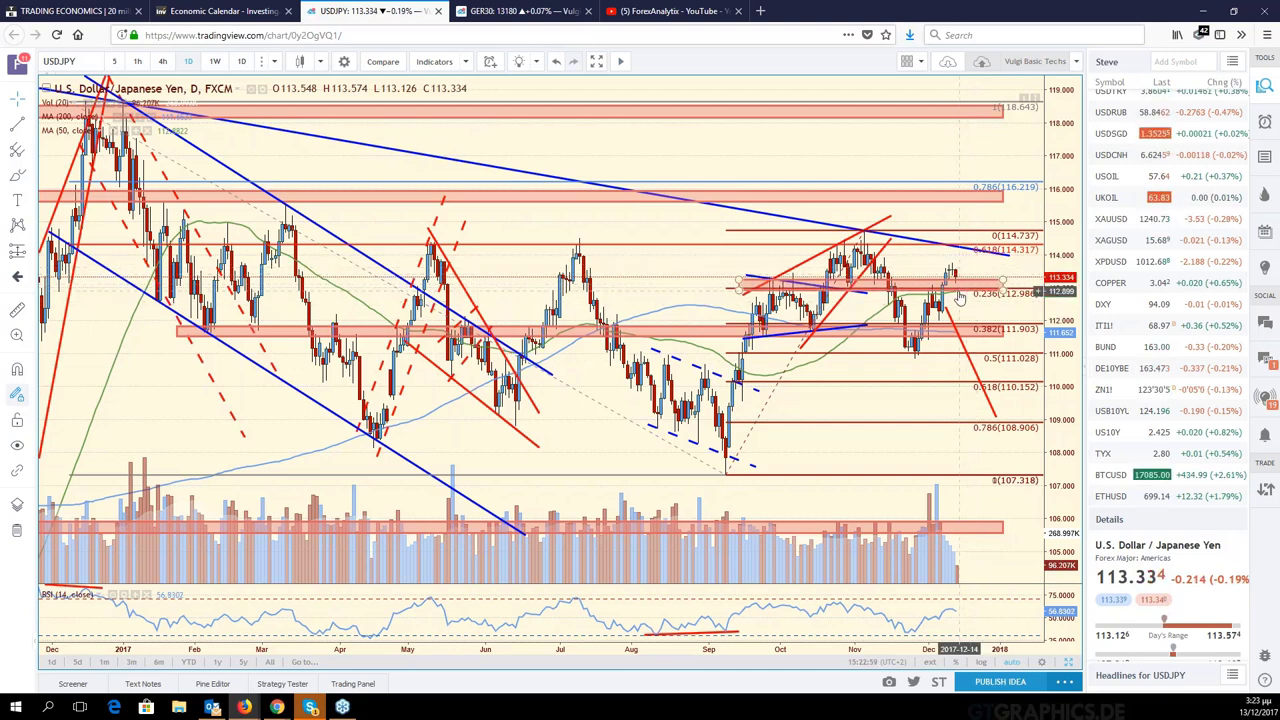
pyautogui.scroll(2, 957, 297)
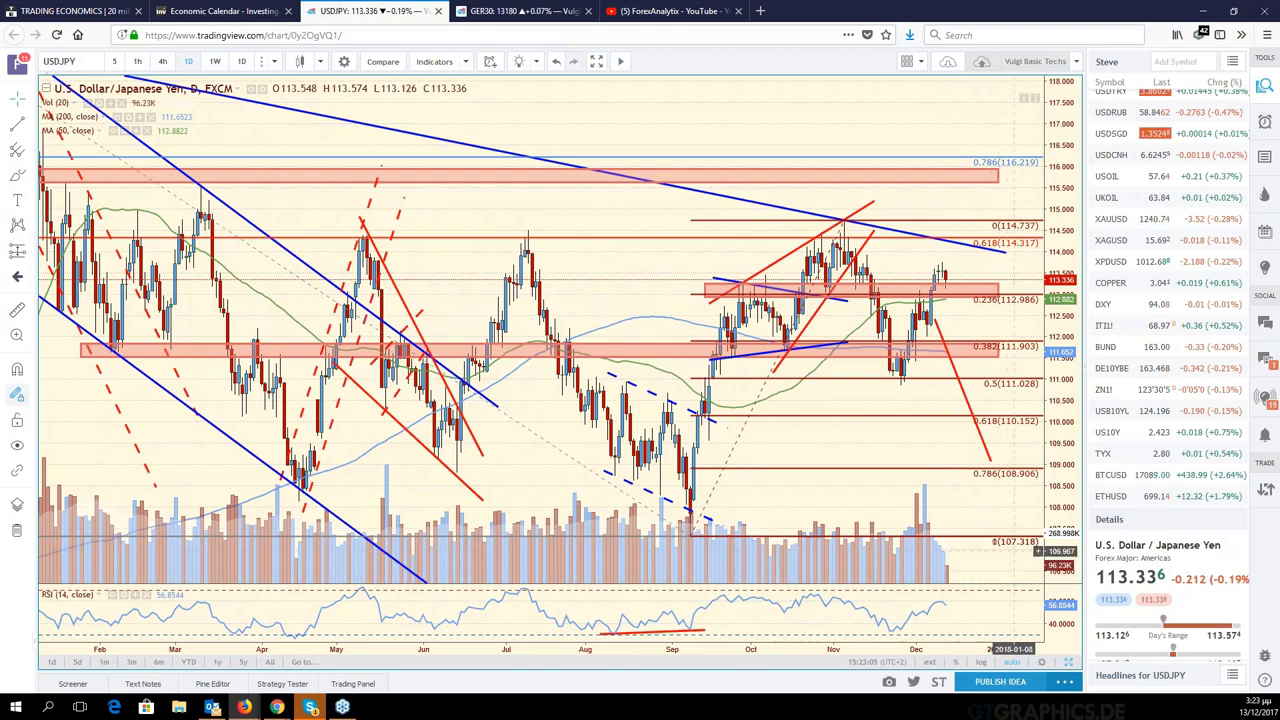
pyautogui.click(1068, 662)
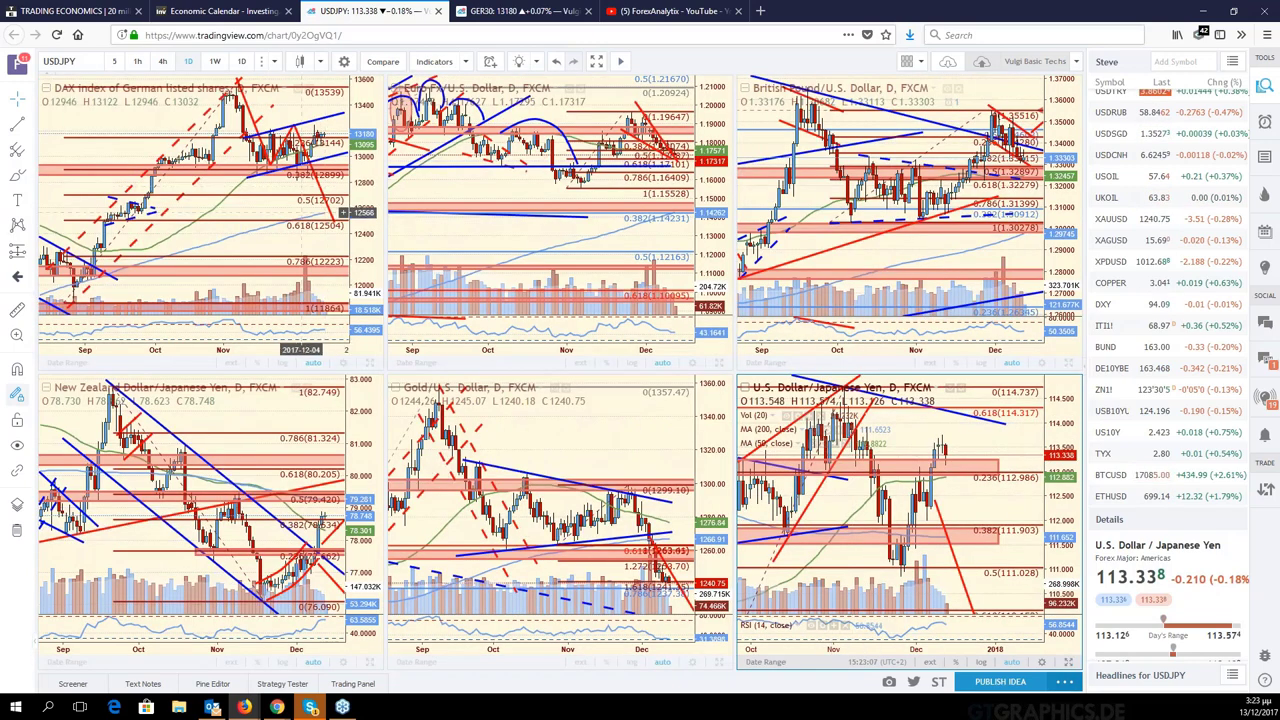
# Step: Activate the DAX pane and load SPX500 into it from the watchlist
pyautogui.click(343, 242)
pyautogui.scroll(10, 1198, 185)
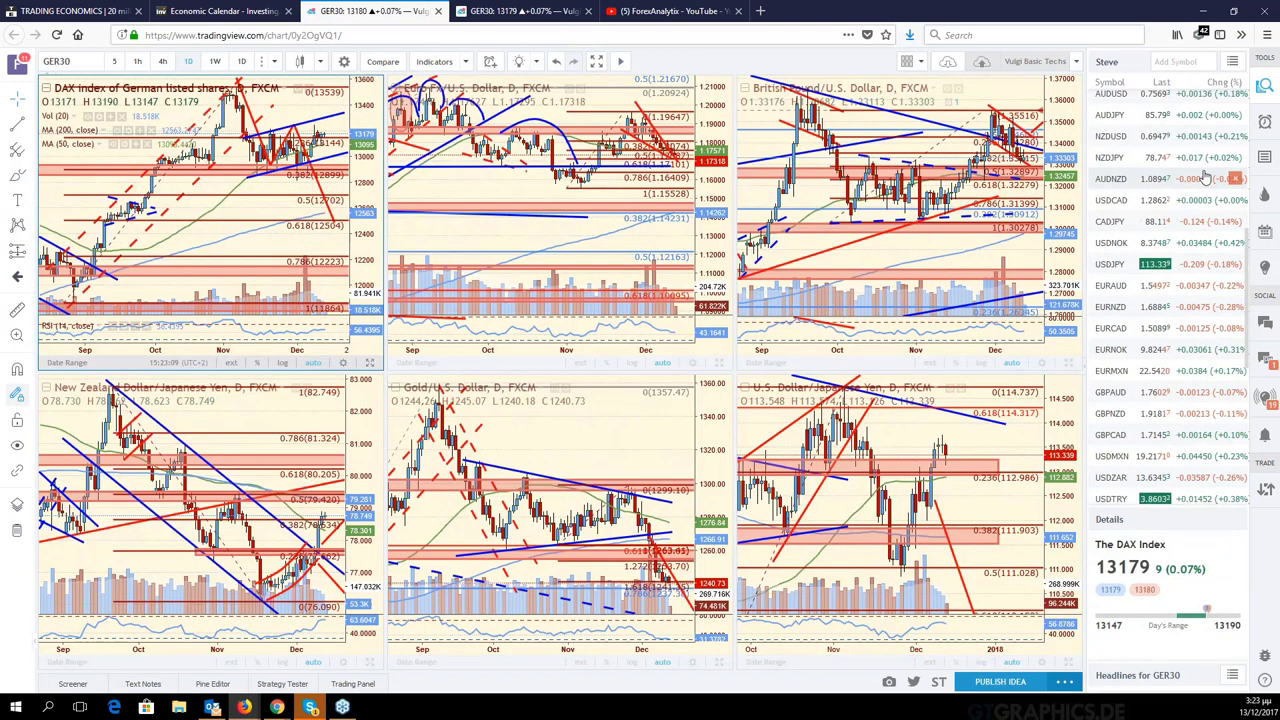
pyautogui.scroll(3, 1170, 150)
pyautogui.click(1152, 101)
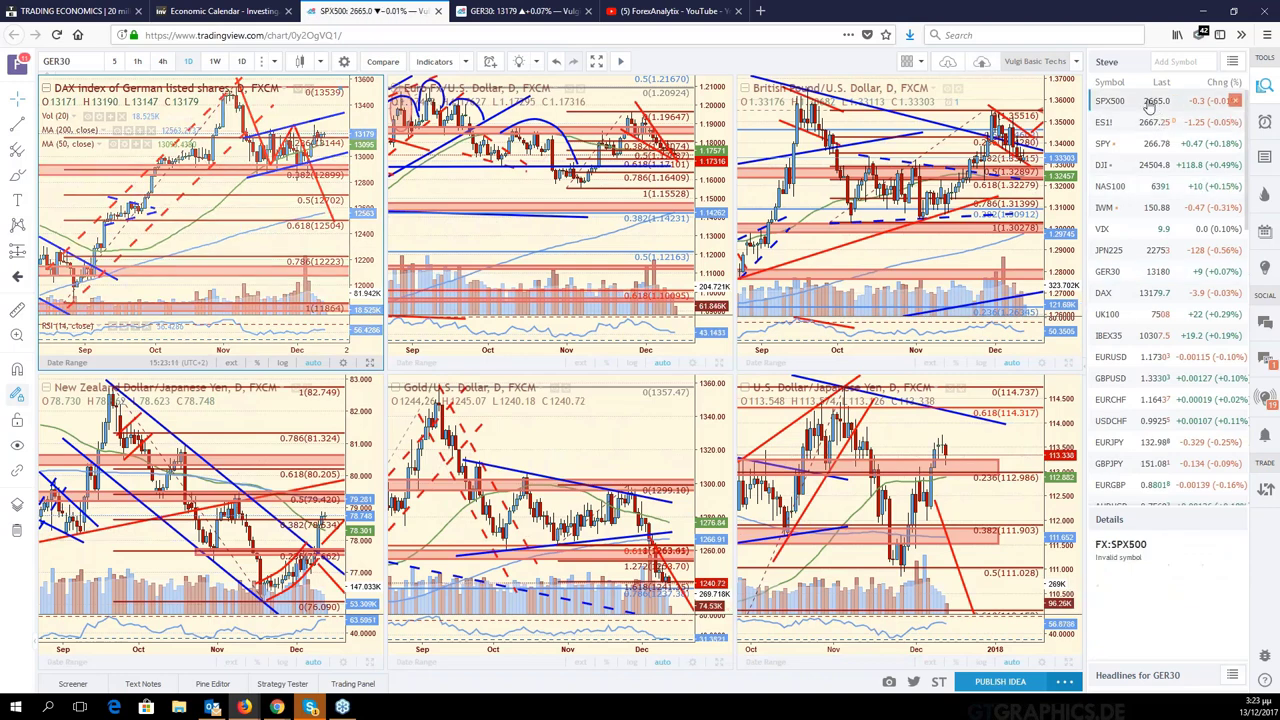
# Step: View the S&P 500 full-size, zoomed and panned into Jan 2018, then restore the grid
pyautogui.click(370, 363)
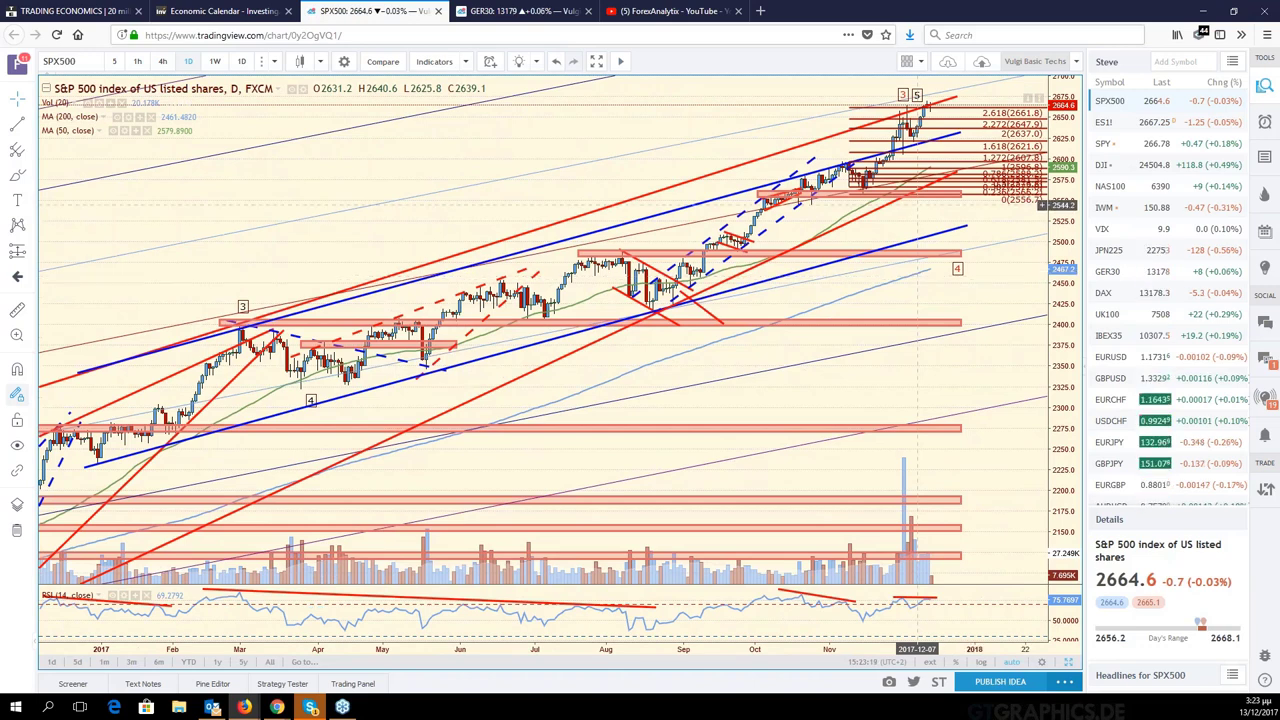
pyautogui.scroll(1, 884, 184)
pyautogui.scroll(3, 884, 184)
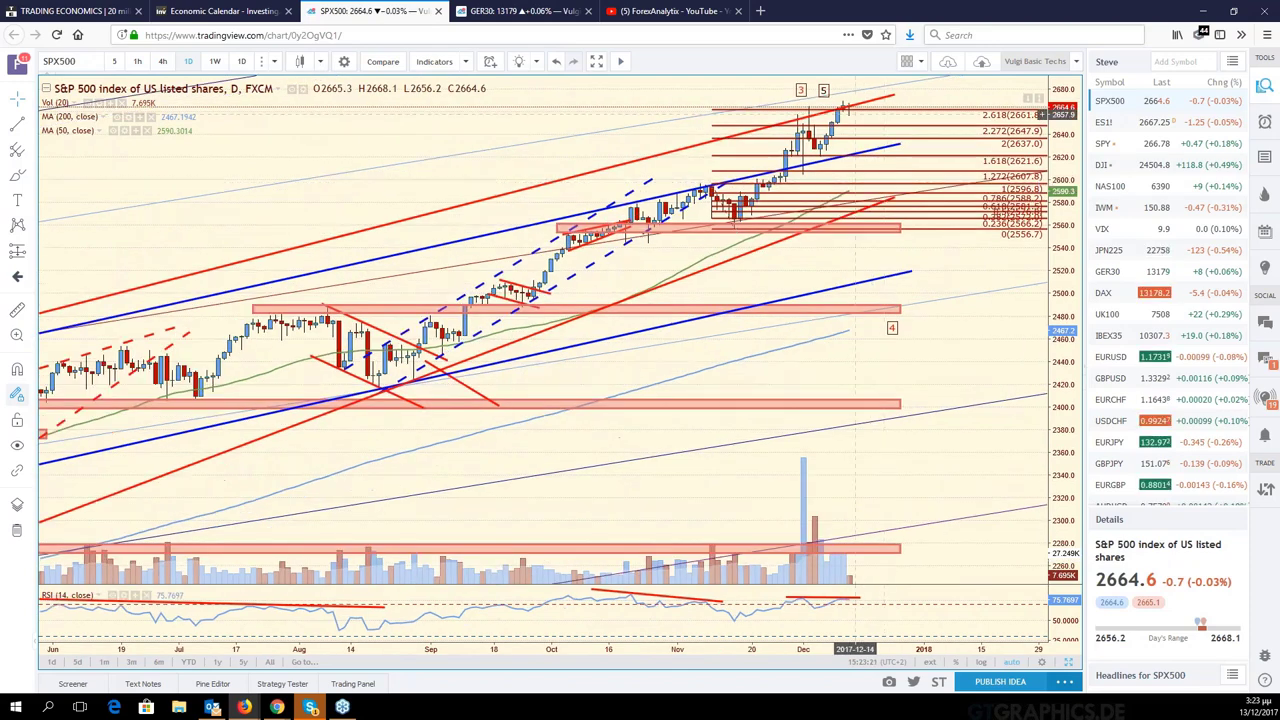
pyautogui.scroll(-4, 890, 180)
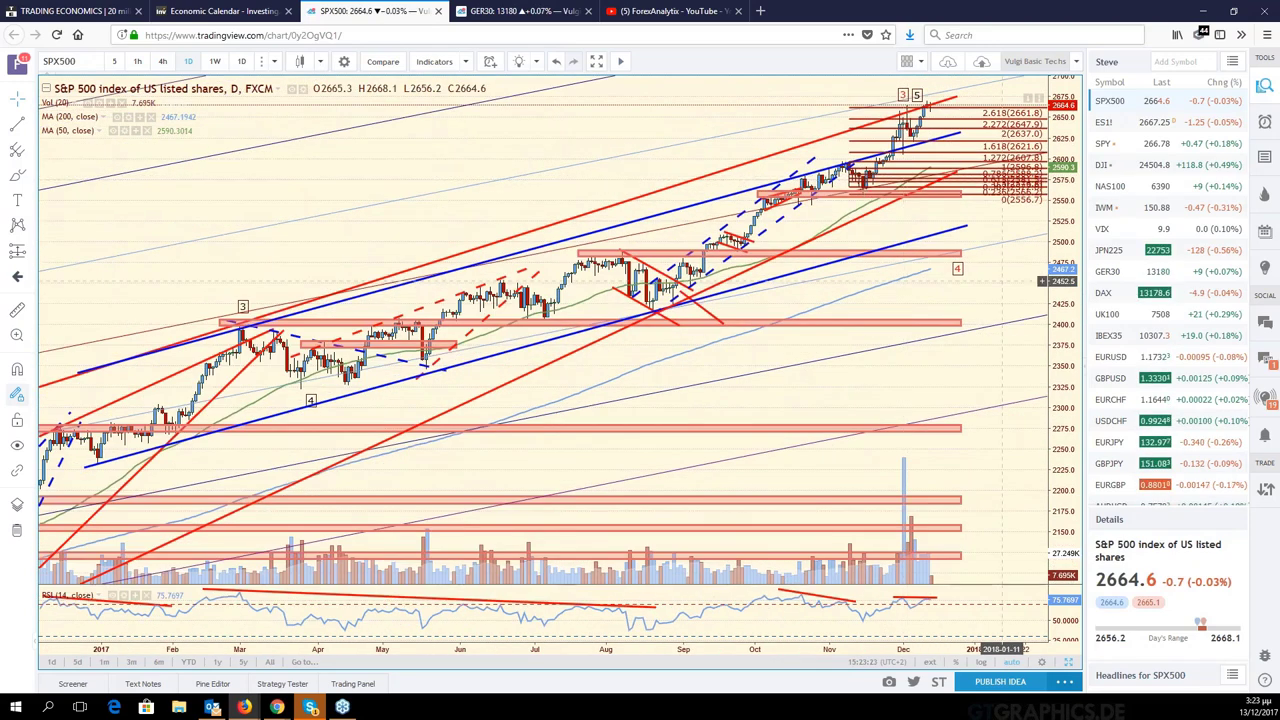
pyautogui.moveTo(993, 287); pyautogui.dragTo(1065, 610)
pyautogui.click(1068, 661)
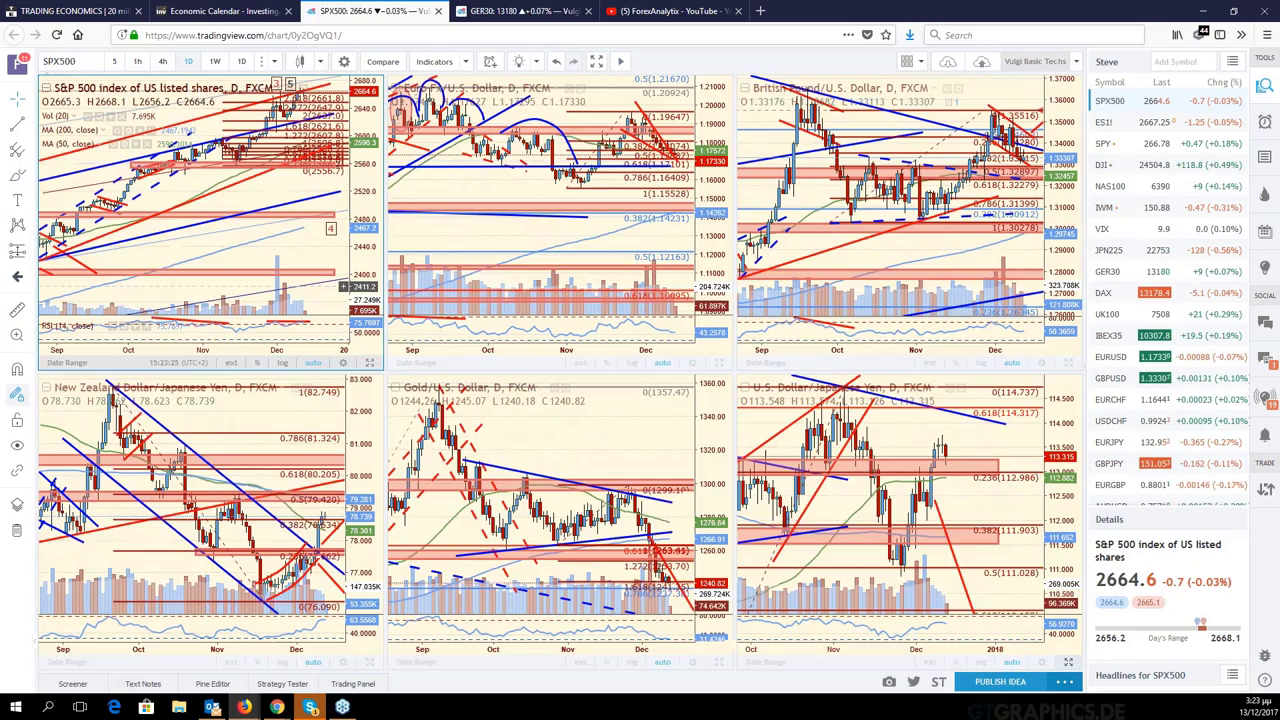
# Step: Enlarge the USD/JPY daily chart to full view and adjust its time-axis zoom
pyautogui.click(1068, 661)
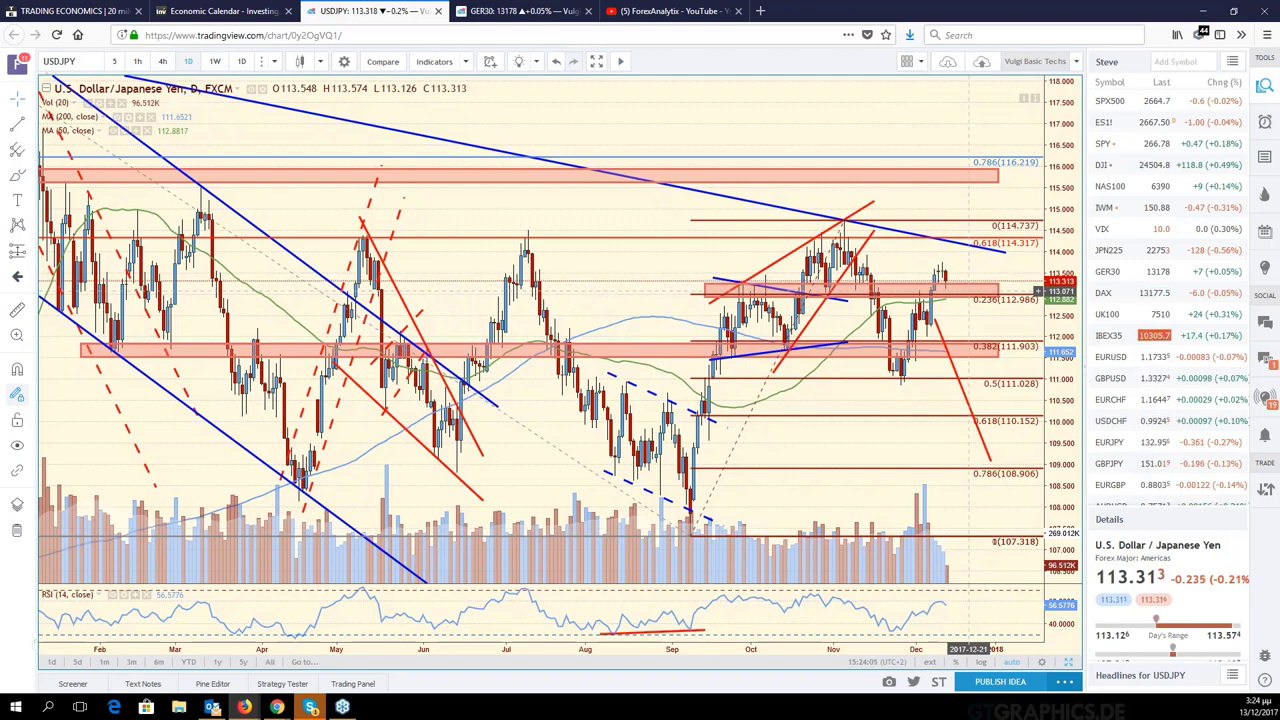
pyautogui.scroll(-2, 968, 290)
pyautogui.scroll(2, 945, 268)
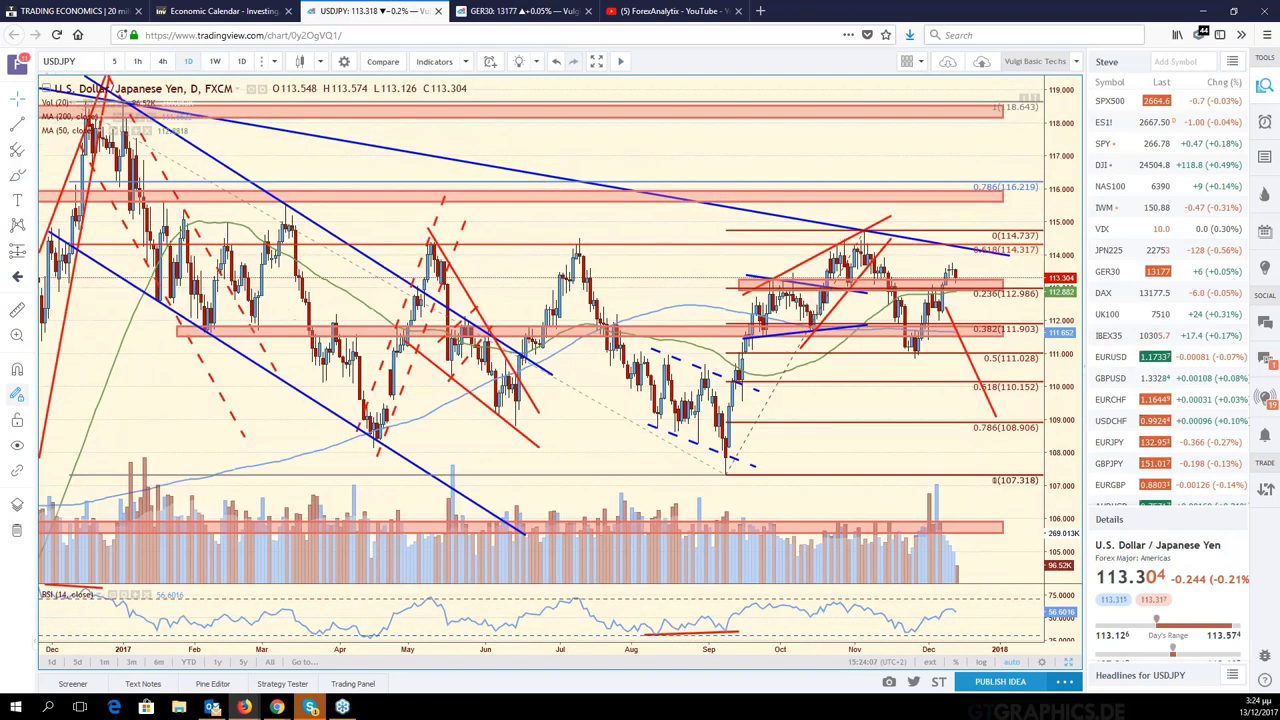
pyautogui.scroll(-2, 945, 268)
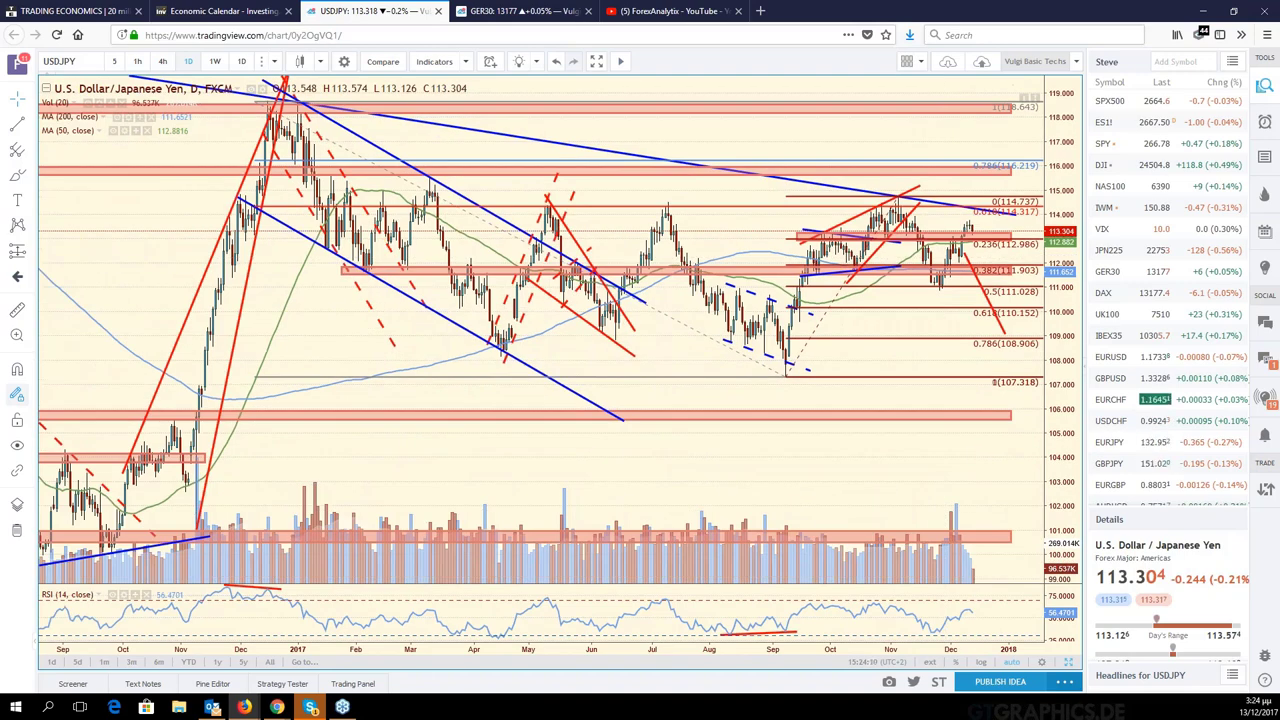
pyautogui.scroll(-2, 480, 230)
pyautogui.scroll(-3, 512, 205)
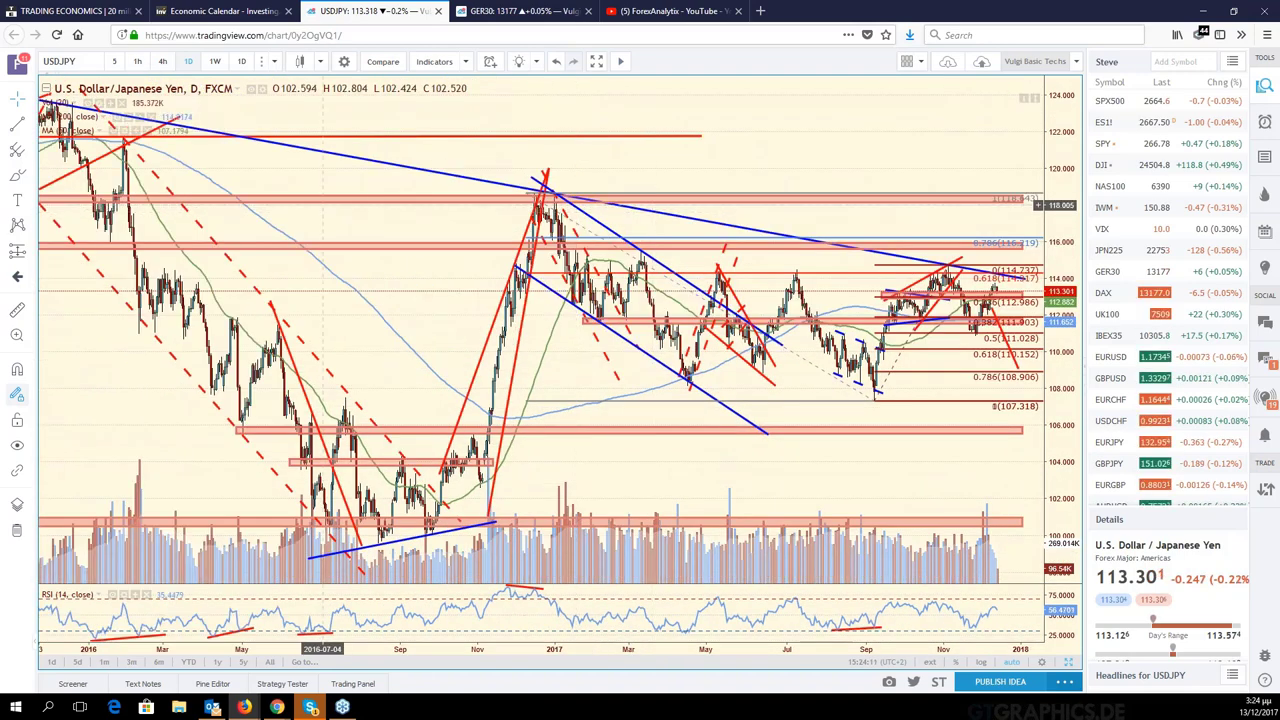
pyautogui.scroll(1, 225, 131)
pyautogui.scroll(2, 225, 131)
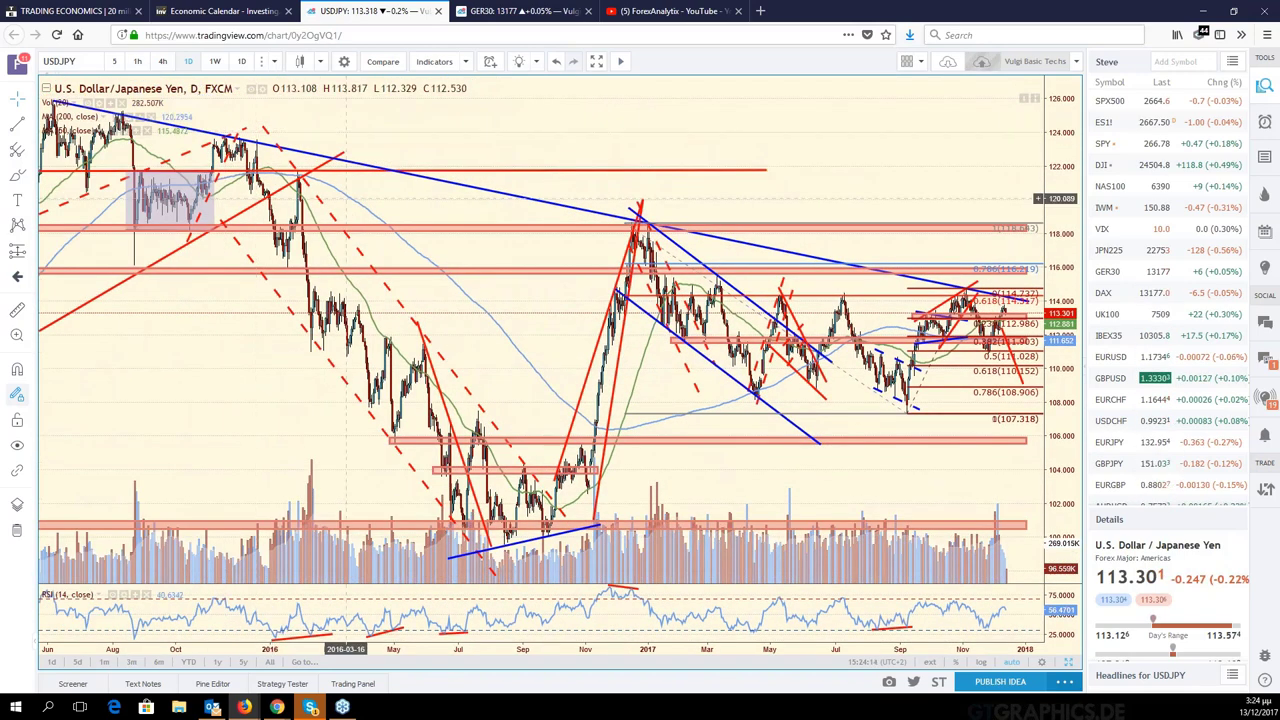
pyautogui.scroll(2, 785, 280)
pyautogui.scroll(-4, 813, 280)
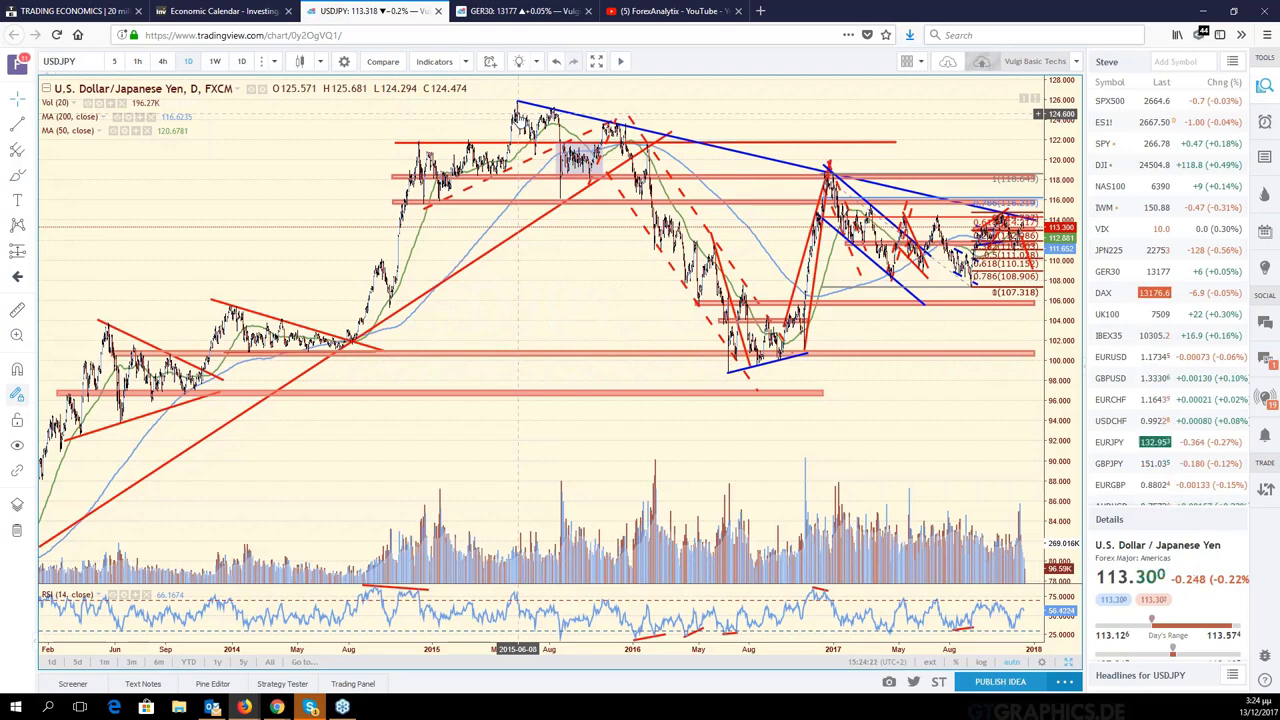
pyautogui.scroll(10, 663, 229)
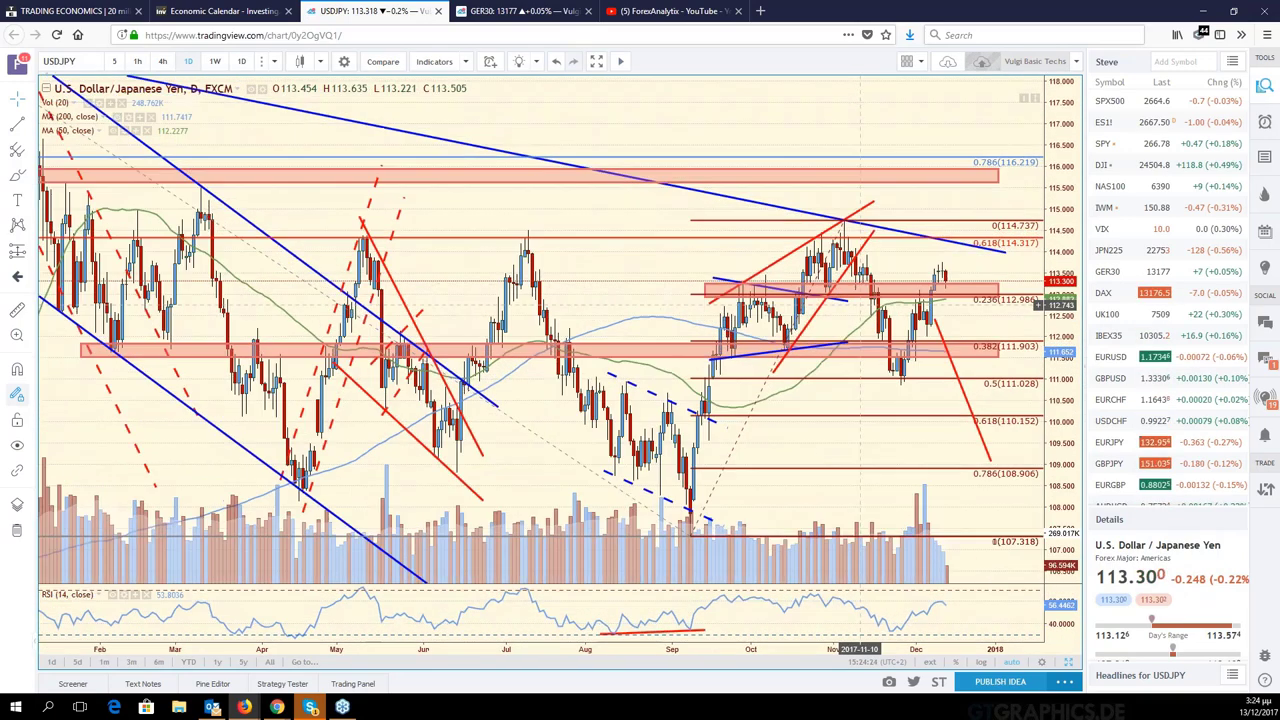
pyautogui.scroll(8, 858, 304)
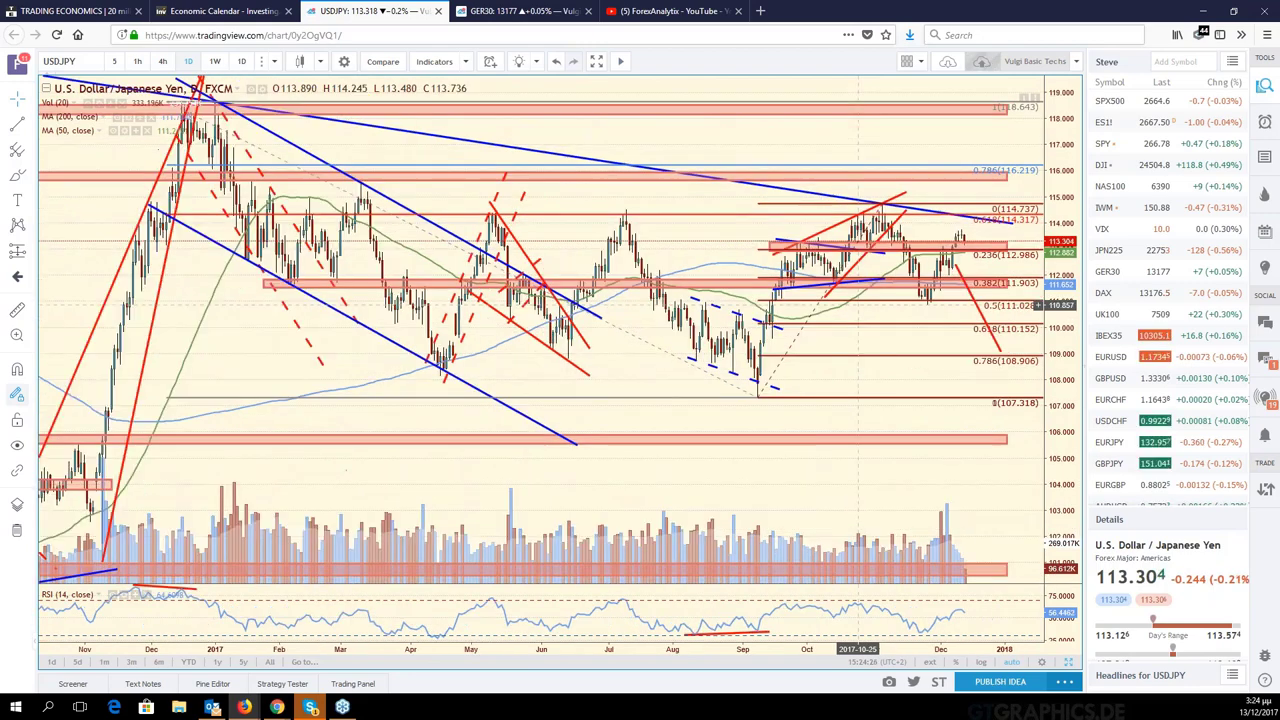
pyautogui.scroll(-6, 858, 304)
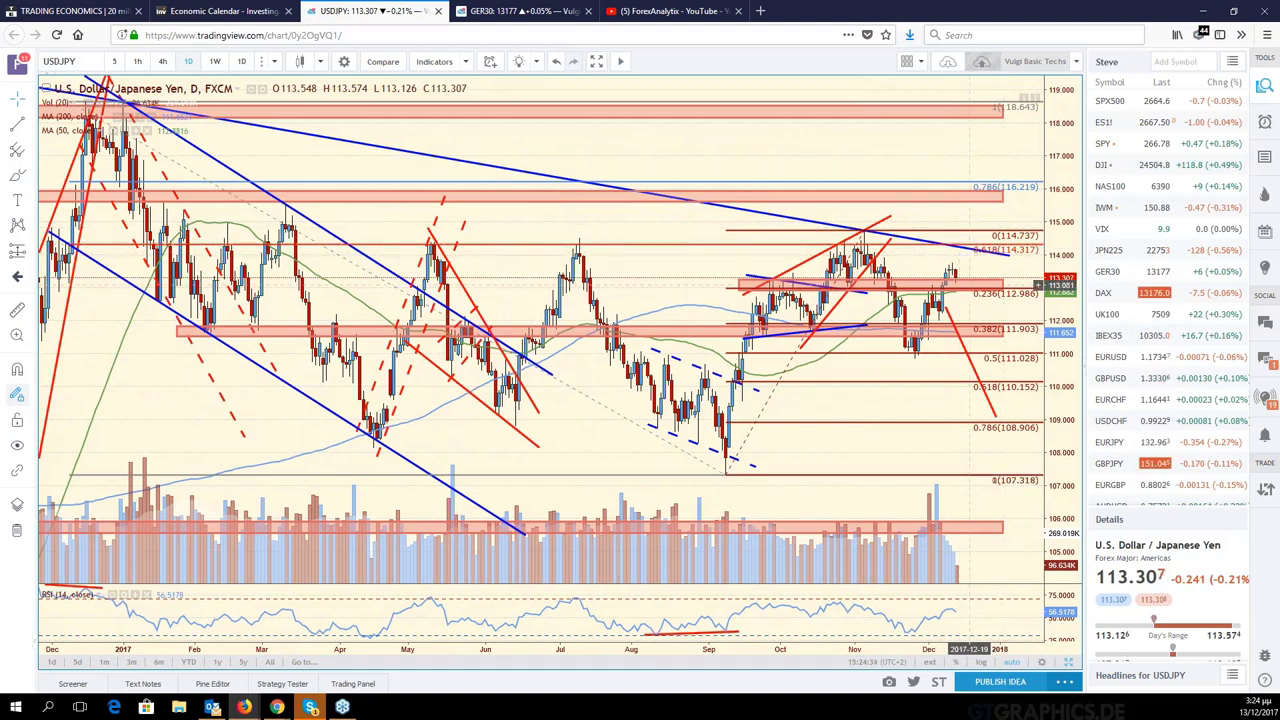
# Step: Pan the USDJPY chart so it spans December 2016 to the latest bars
pyautogui.moveTo(1005, 219); pyautogui.dragTo(984, 217)
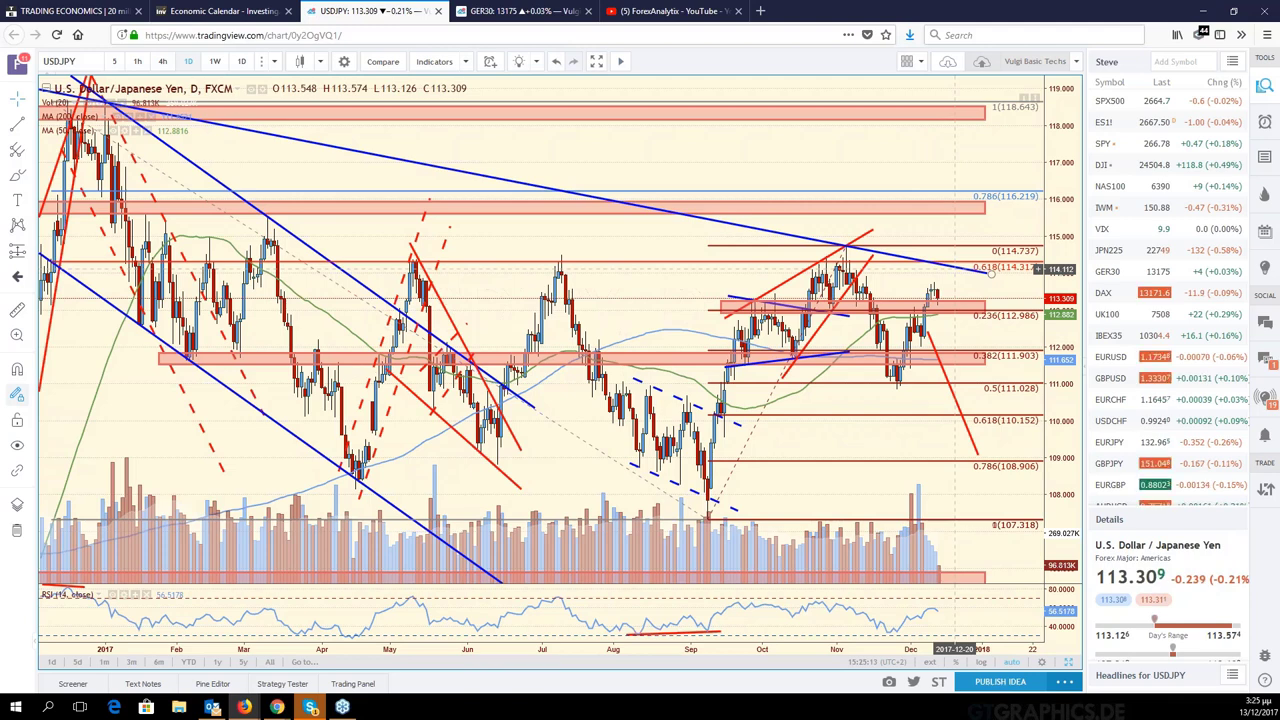
pyautogui.moveTo(981, 399); pyautogui.dragTo(1047, 399)
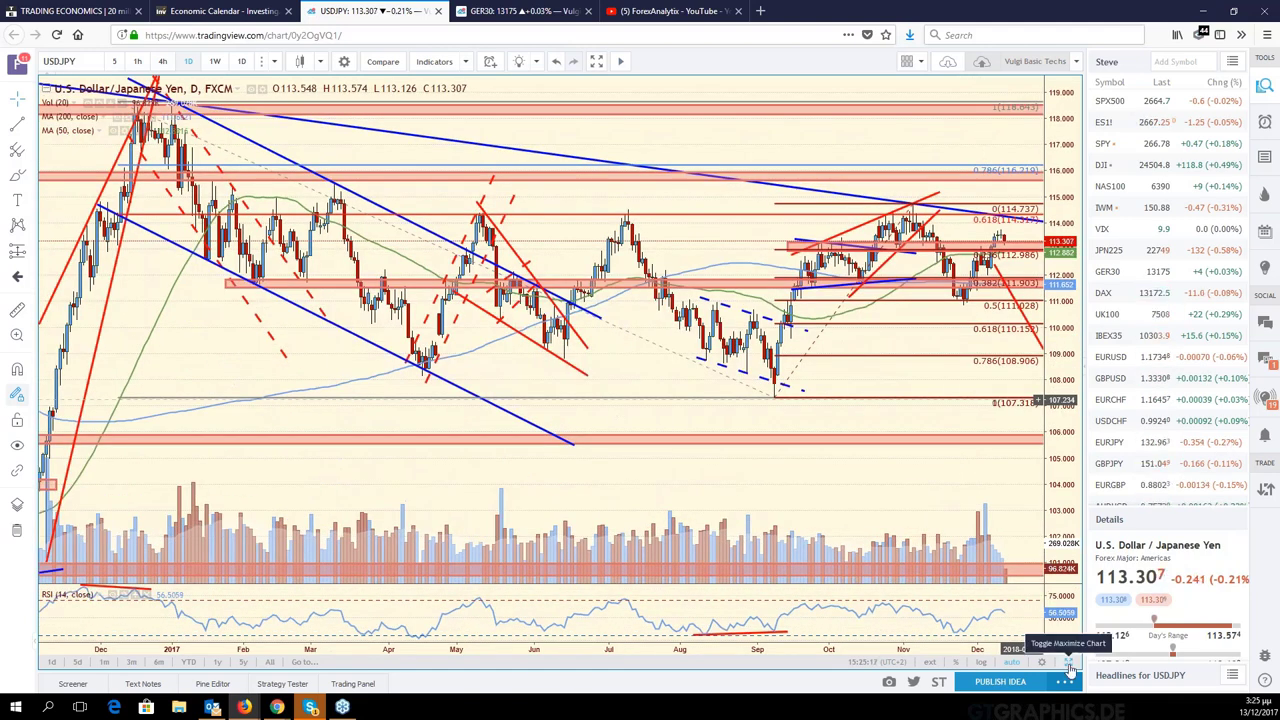
pyautogui.scroll(2, 890, 312)
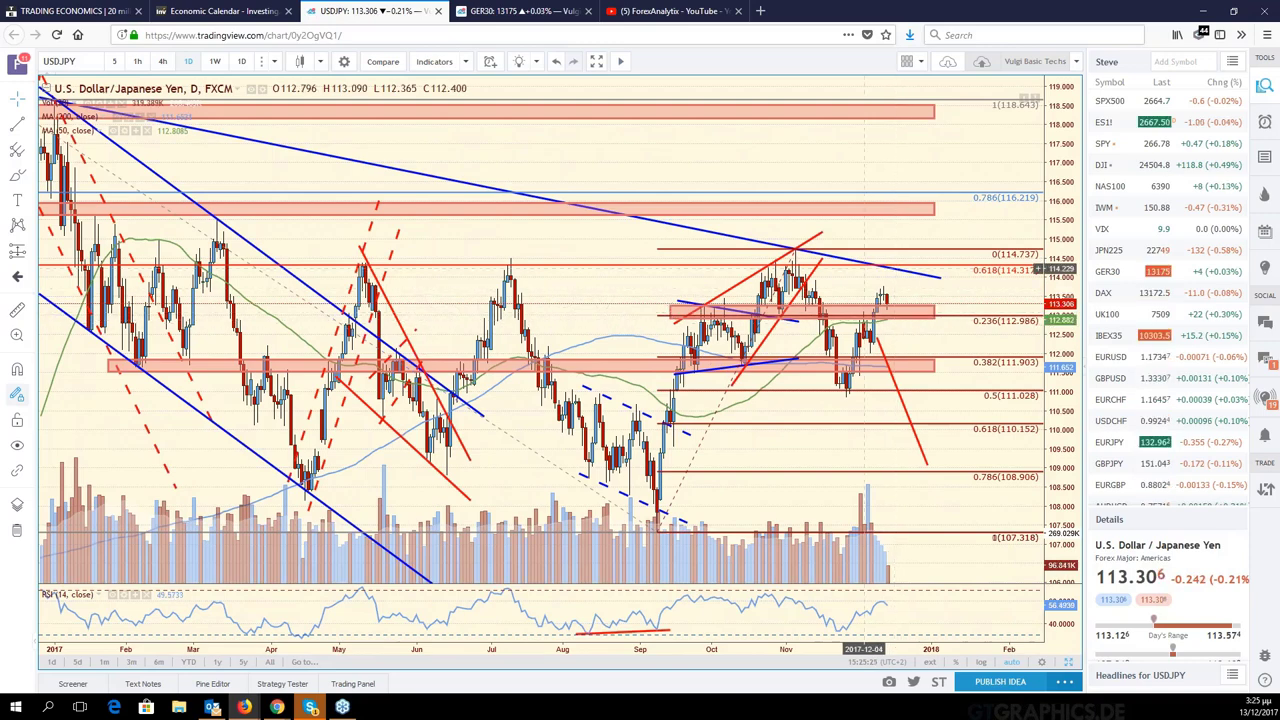
pyautogui.moveTo(984, 450); pyautogui.dragTo(1040, 367)
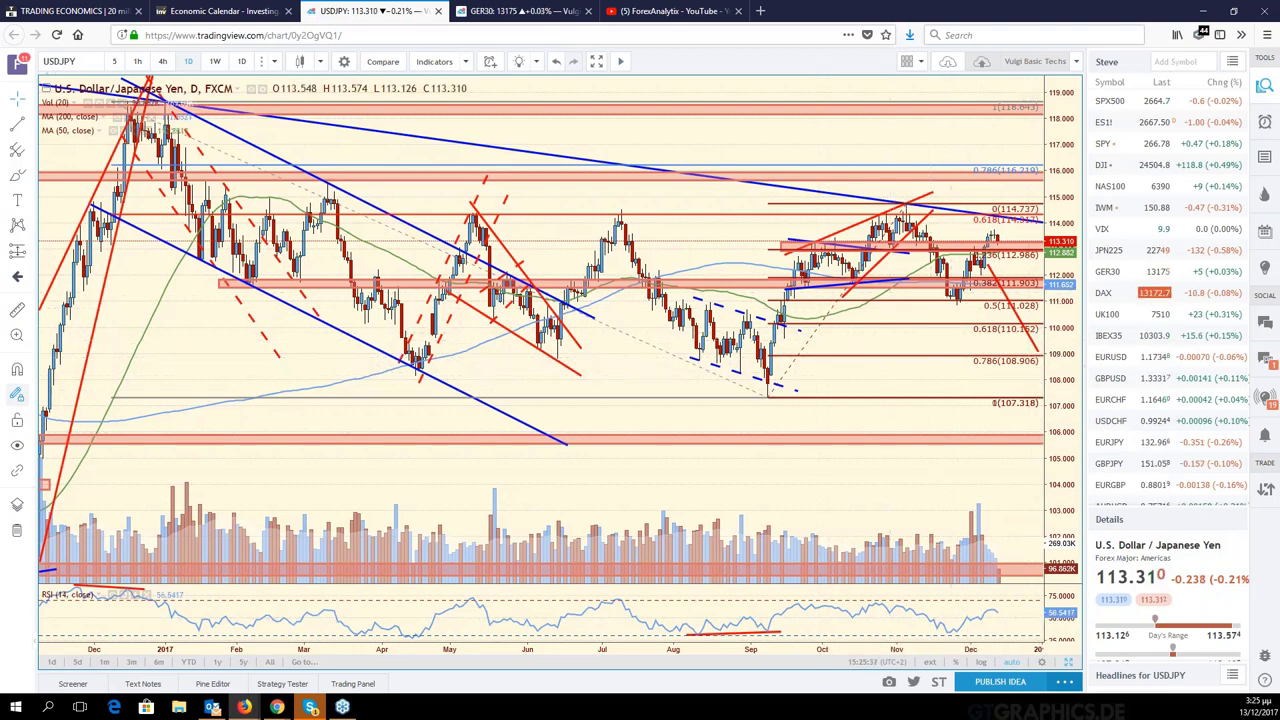
# Step: Restore the six-chart grid layout and select the upper-left S&P 500 pane
pyautogui.click(1069, 663)
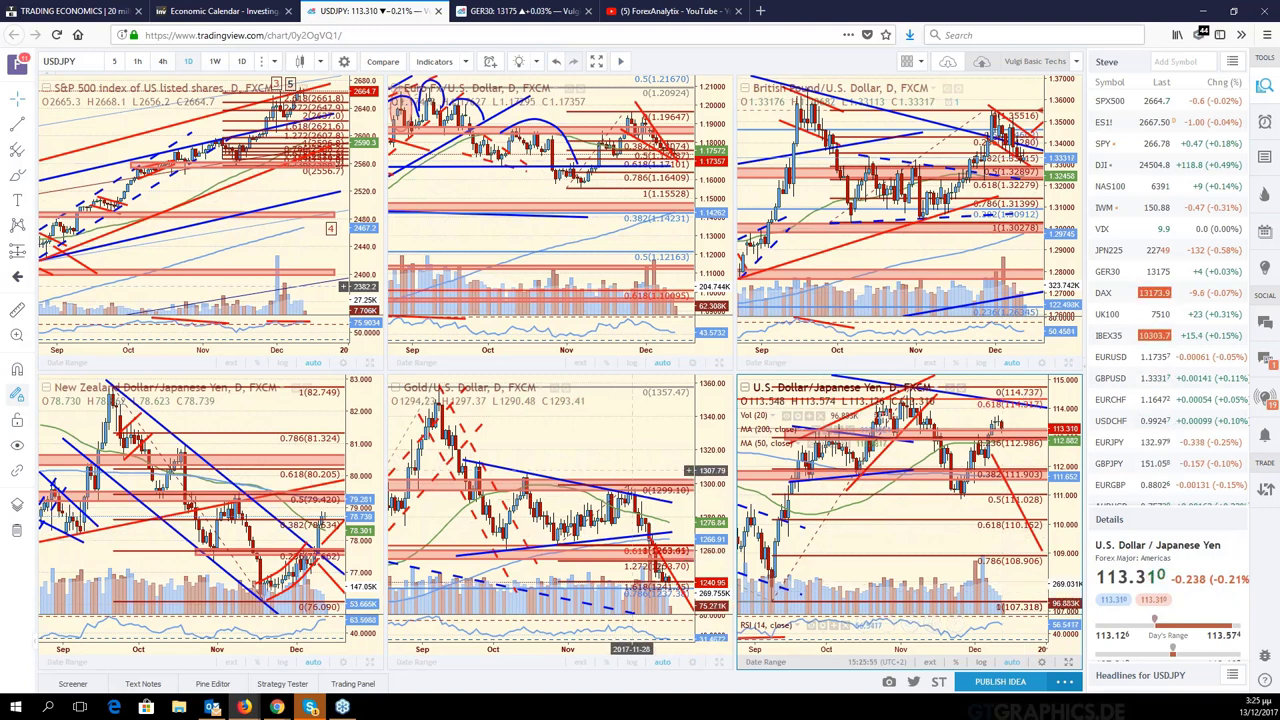
pyautogui.click(320, 247)
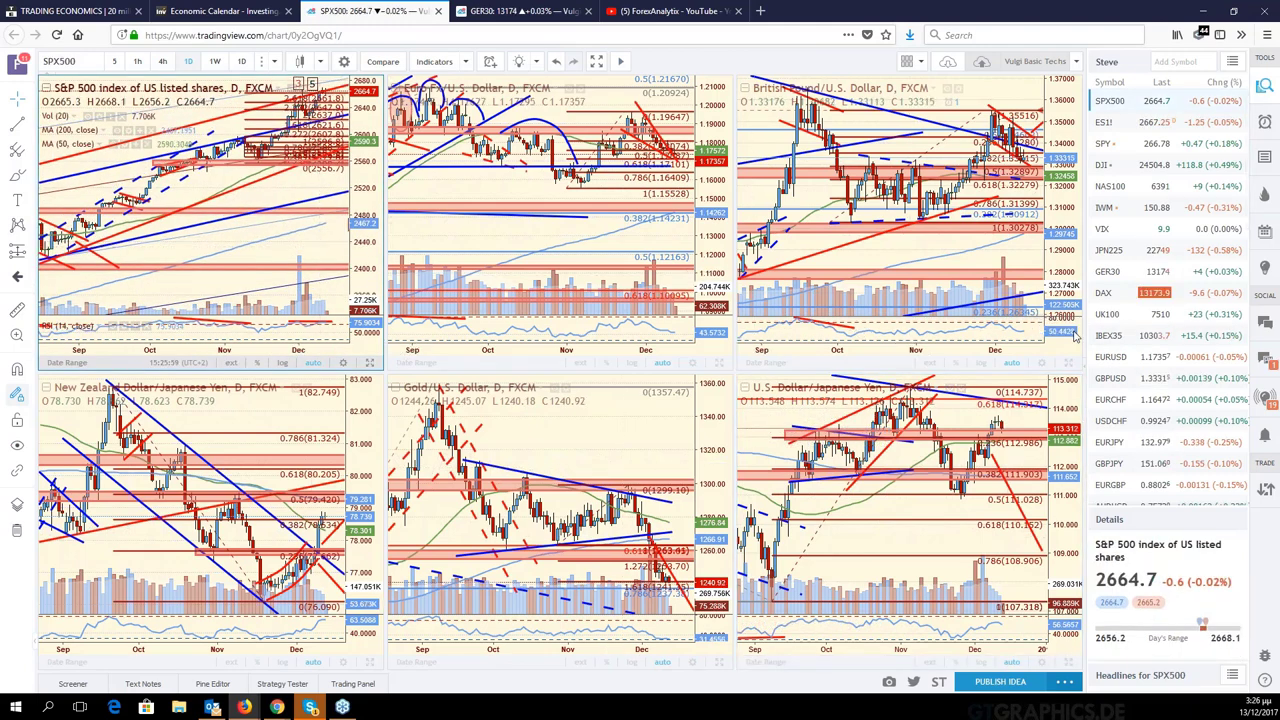
# Step: Maximize the GBPUSD chart and pan to review price at 1.33337 near the 0.382 Fibonacci level
pyautogui.click(1070, 362)
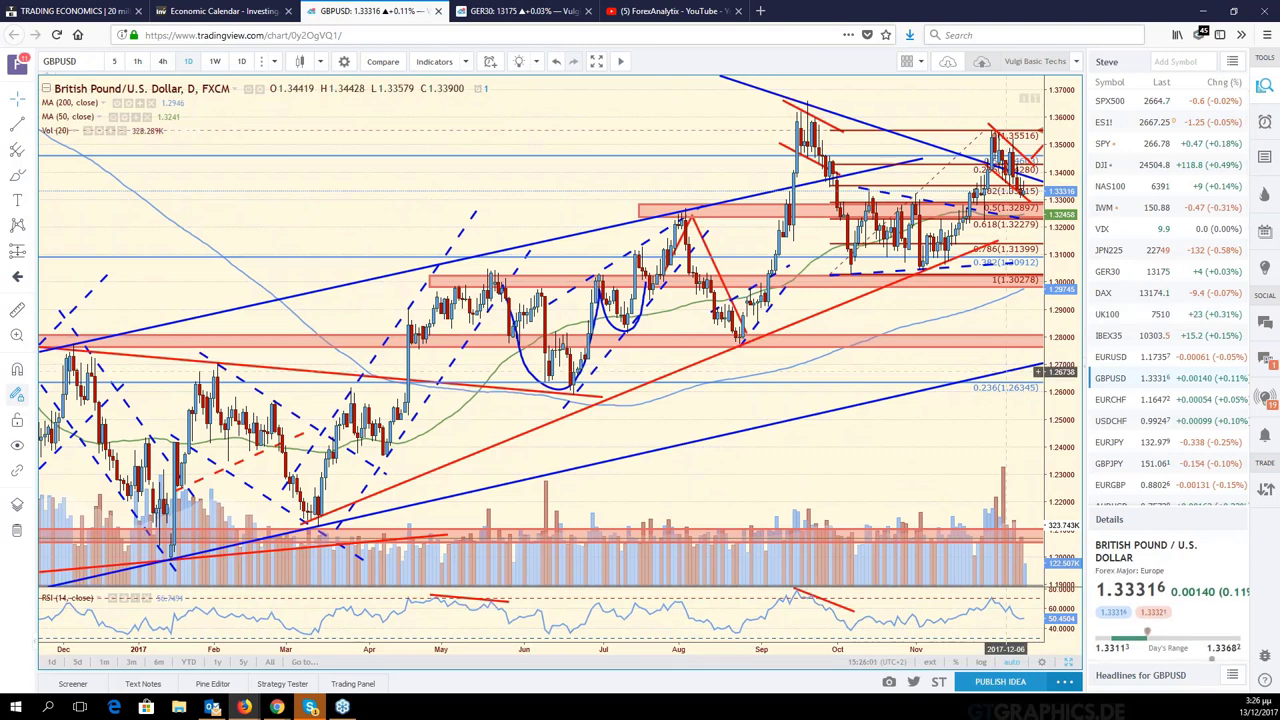
pyautogui.moveTo(980, 325); pyautogui.dragTo(913, 328)
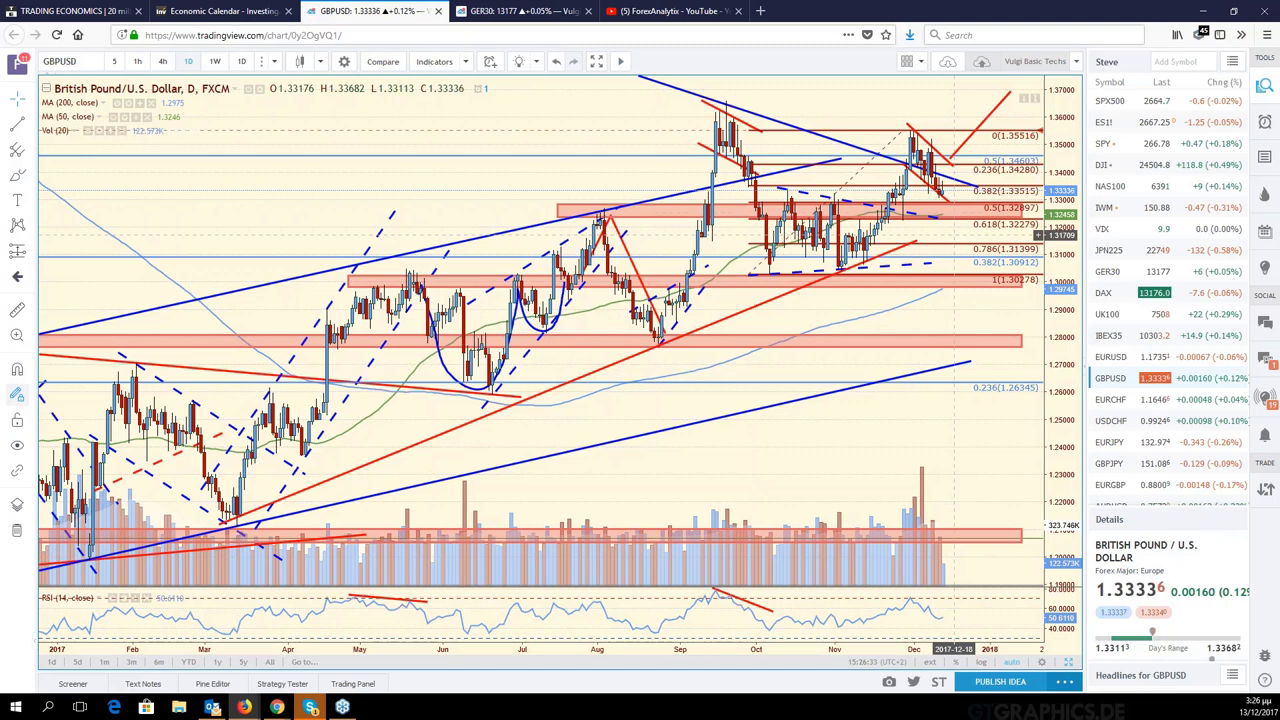
pyautogui.press('Left')
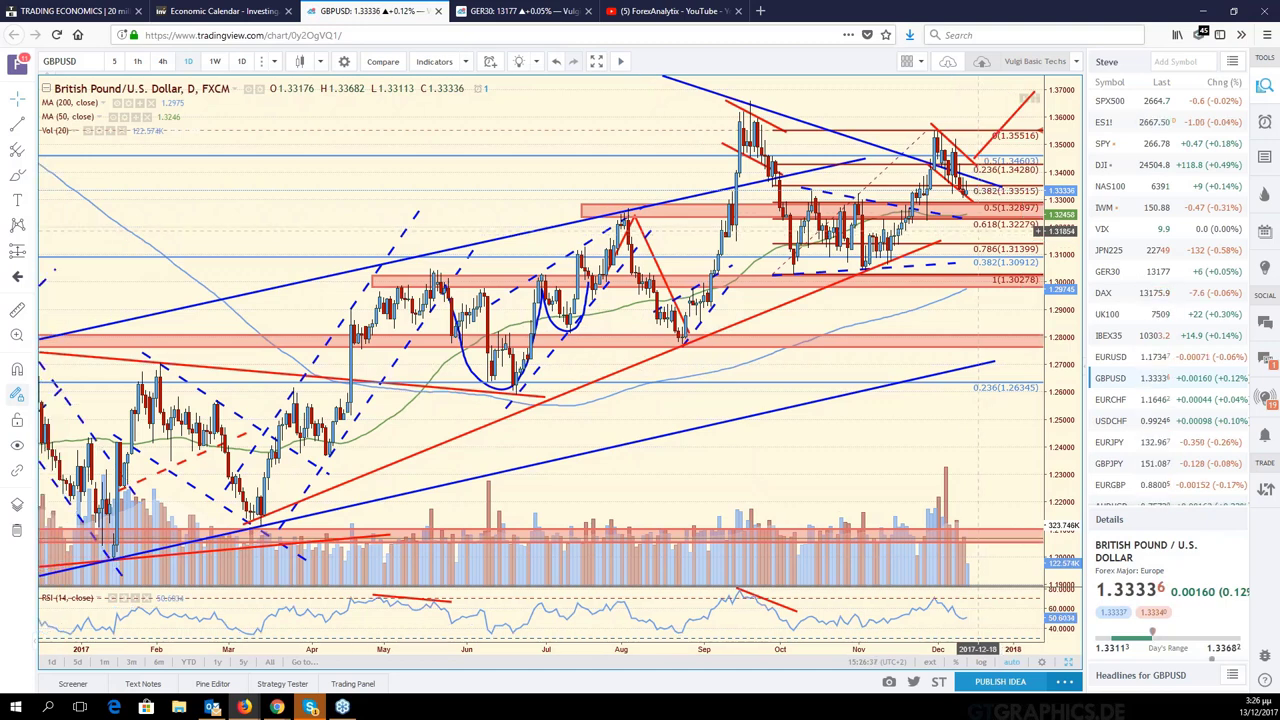
pyautogui.press('Right')
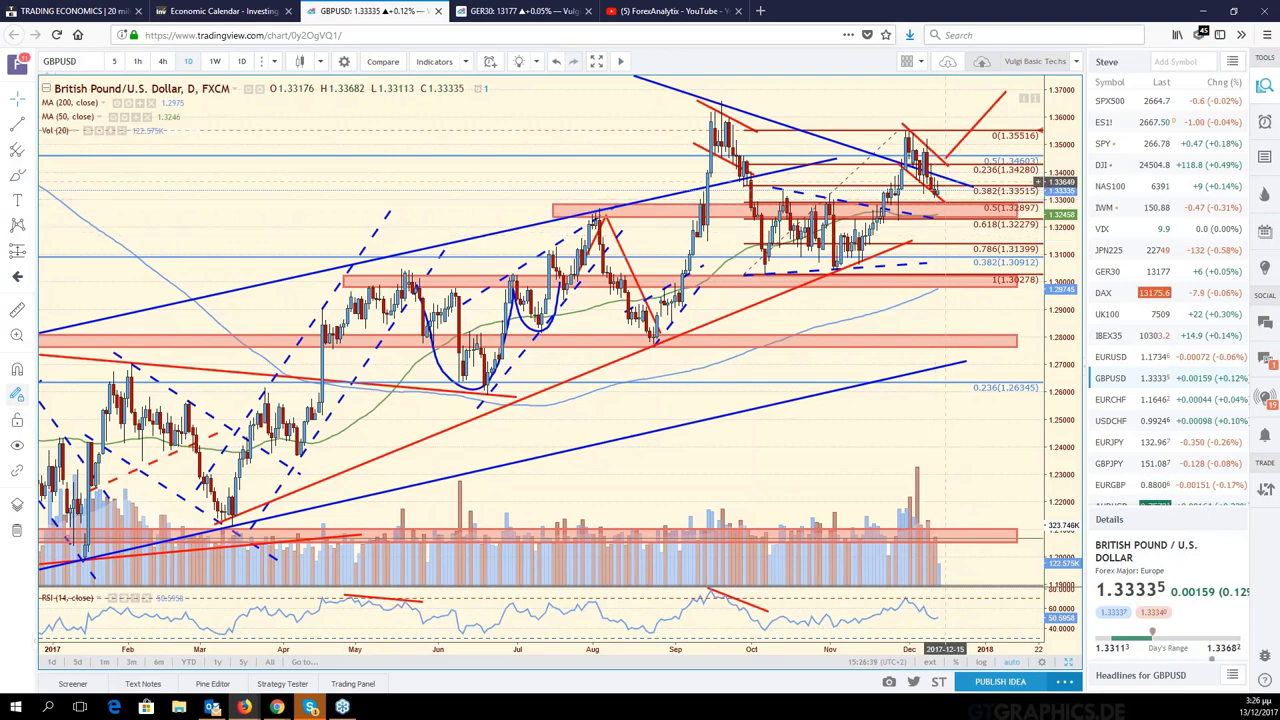
pyautogui.press('Left')
pyautogui.press('Left')
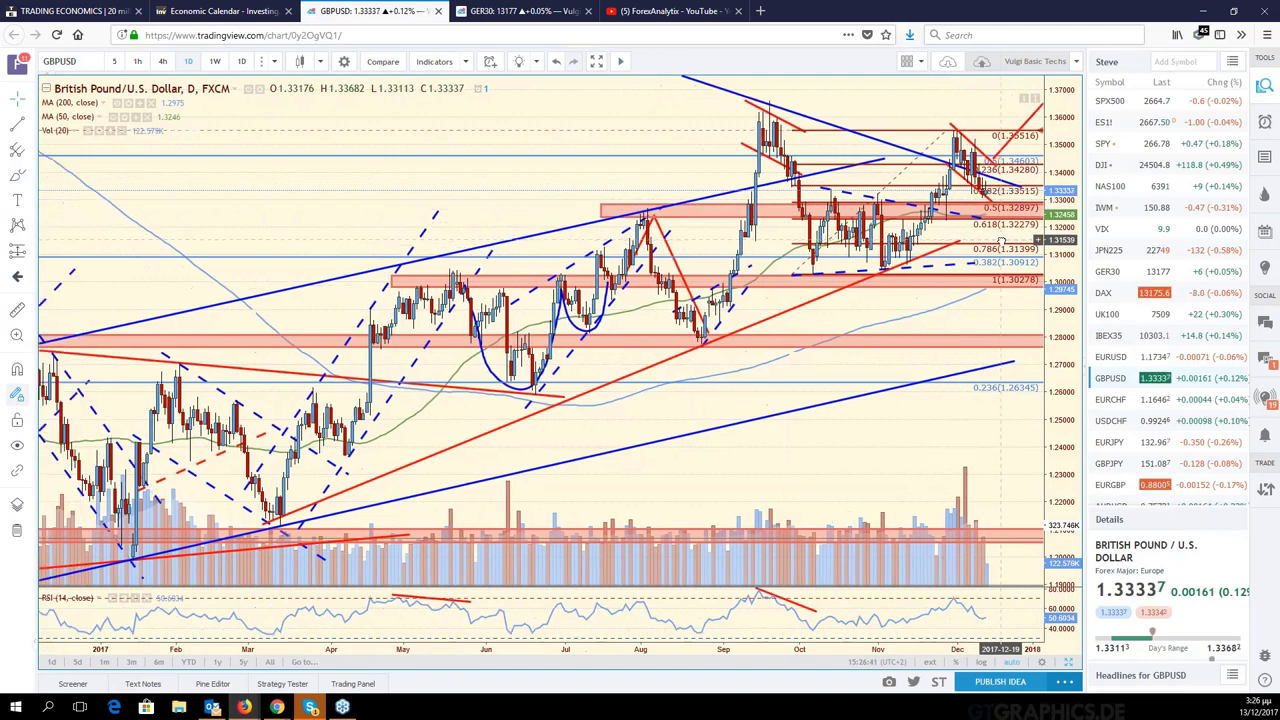
pyautogui.press('Left')
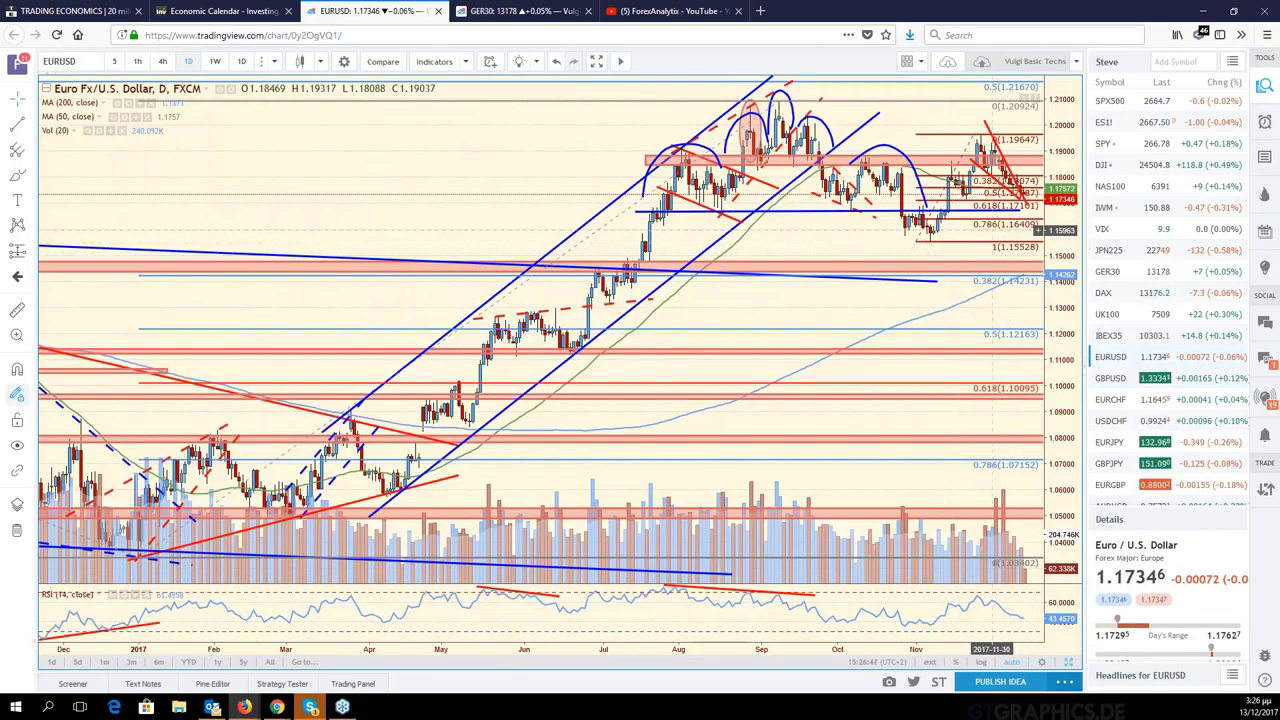
# Step: Pan EURUSD full-size to the latest bars and inspect the long blue line near 1.14
pyautogui.moveTo(990, 230); pyautogui.dragTo(898, 230)
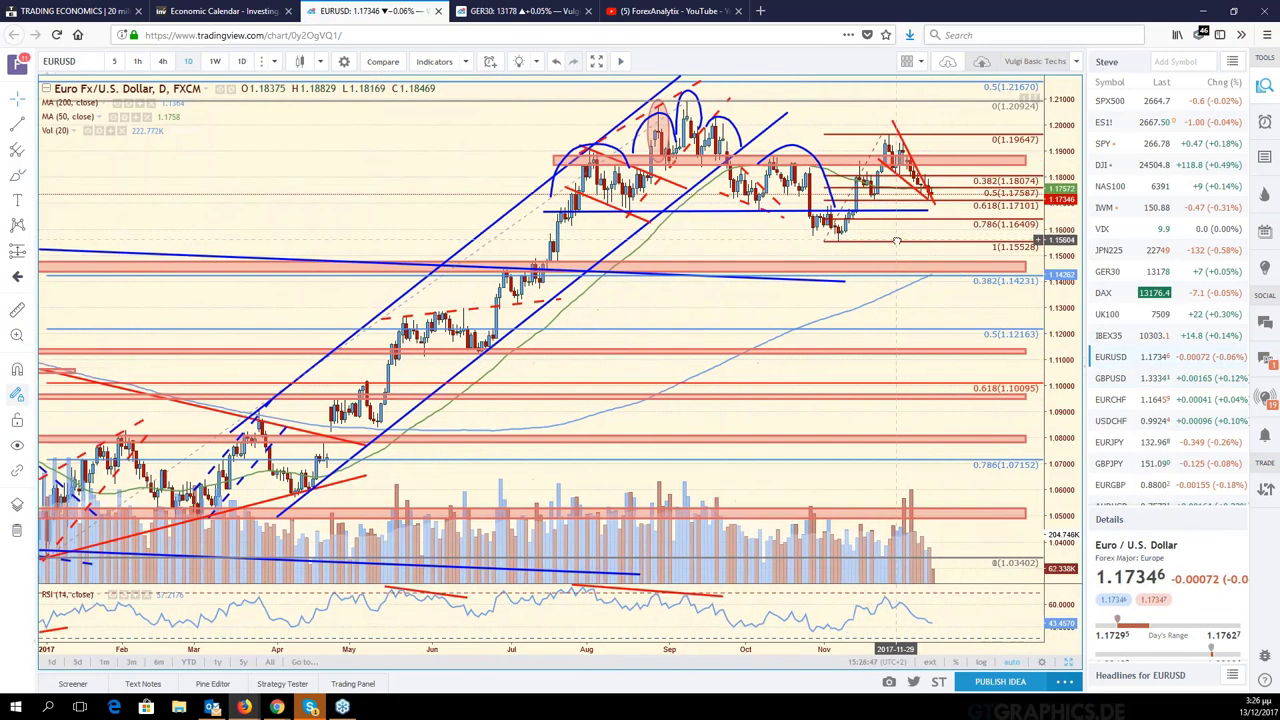
pyautogui.click(928, 210)
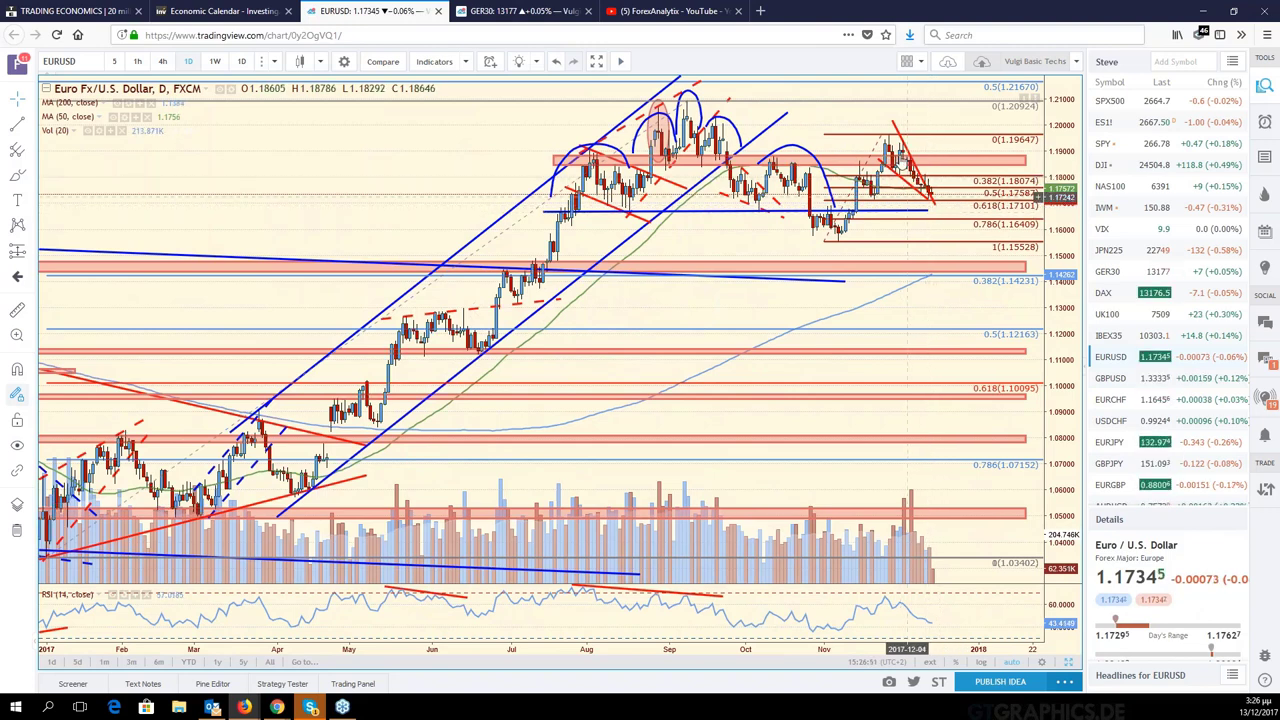
pyautogui.click(913, 225)
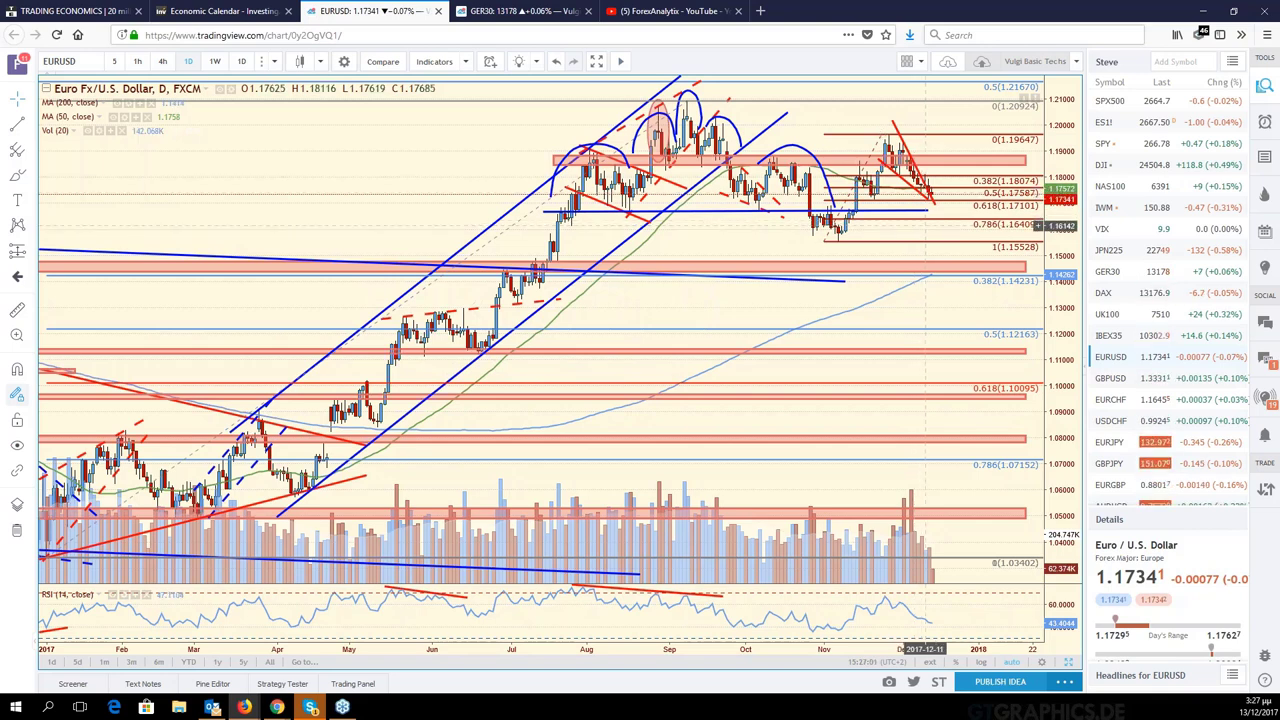
# Step: Pan EURUSD toward earlier dates, then restore the six-chart grid
pyautogui.moveTo(923, 225); pyautogui.dragTo(980, 220)
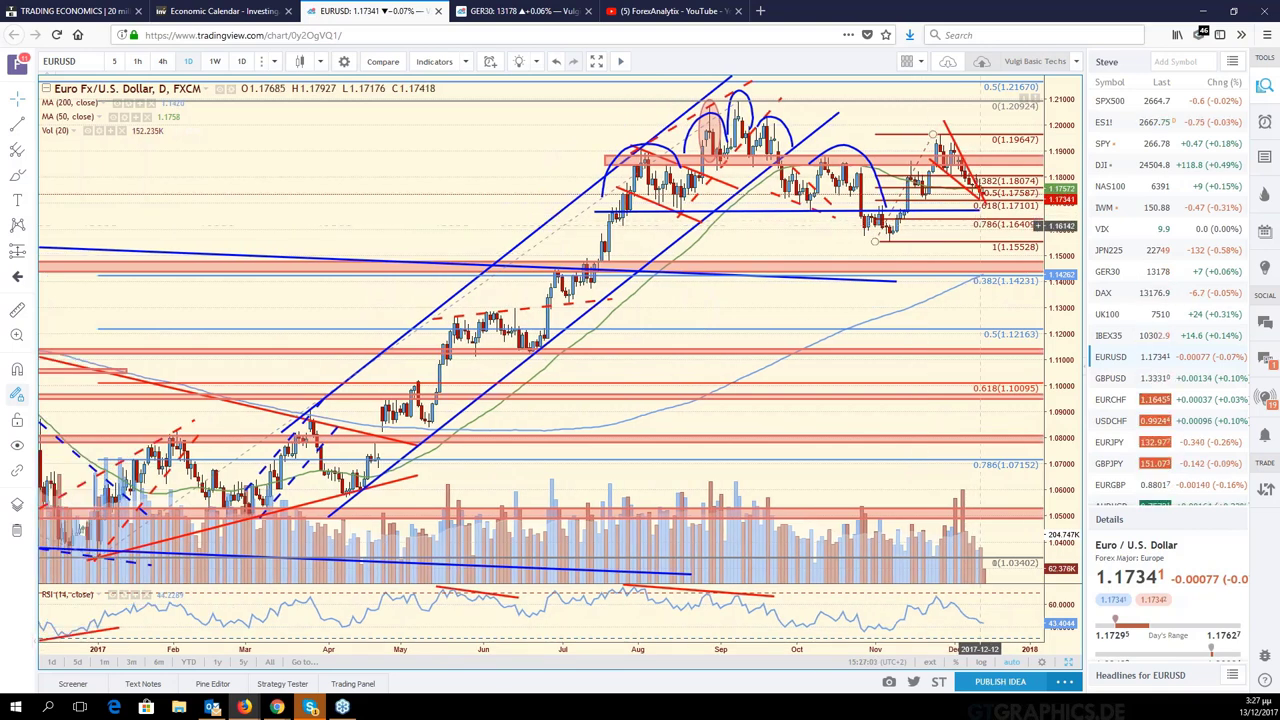
pyautogui.hscroll(3, 985, 226)
pyautogui.hscroll(-5, 990, 228)
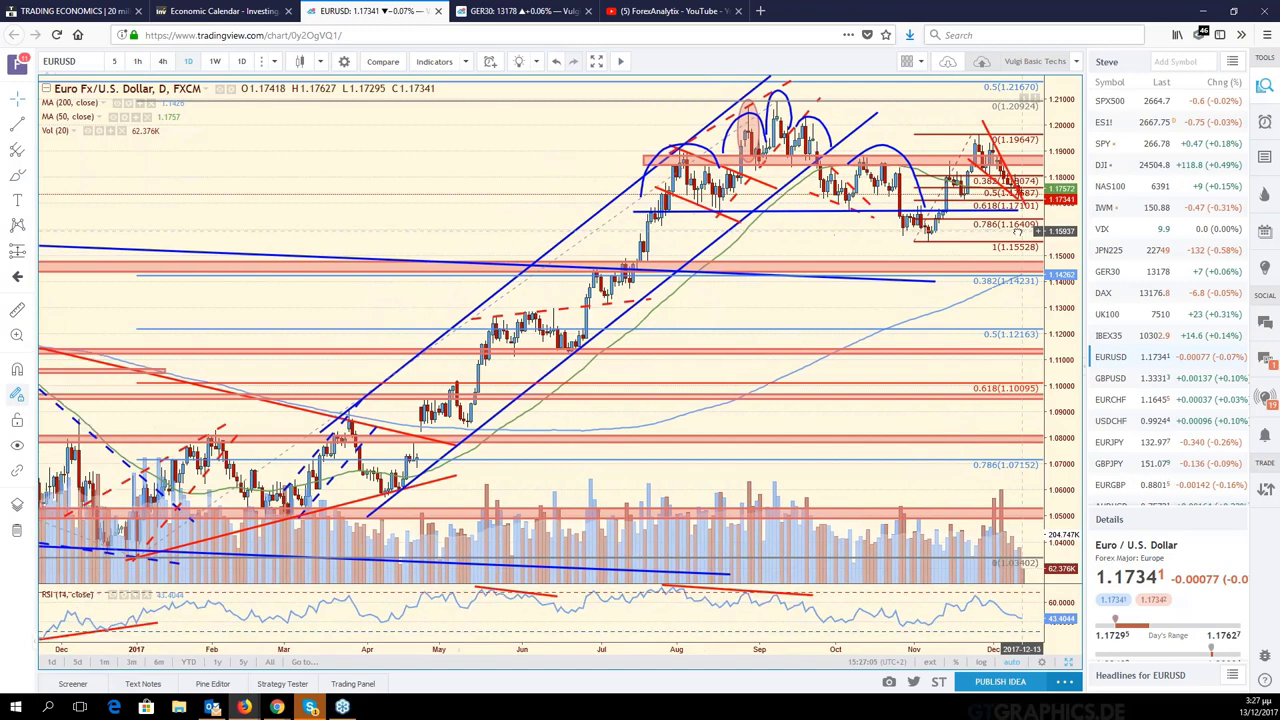
pyautogui.click(1067, 664)
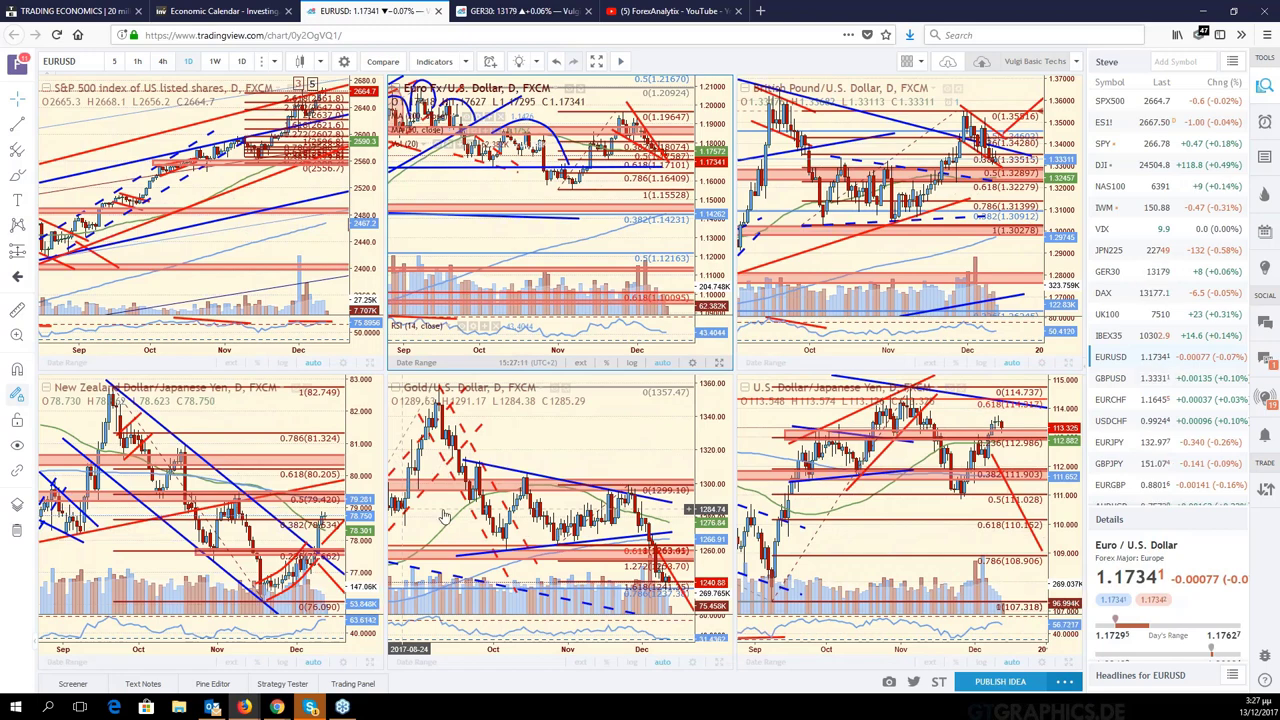
# Step: Maximize the Gold/U.S. Dollar daily chart and pan it to show December 2016 onward
pyautogui.click(718, 663)
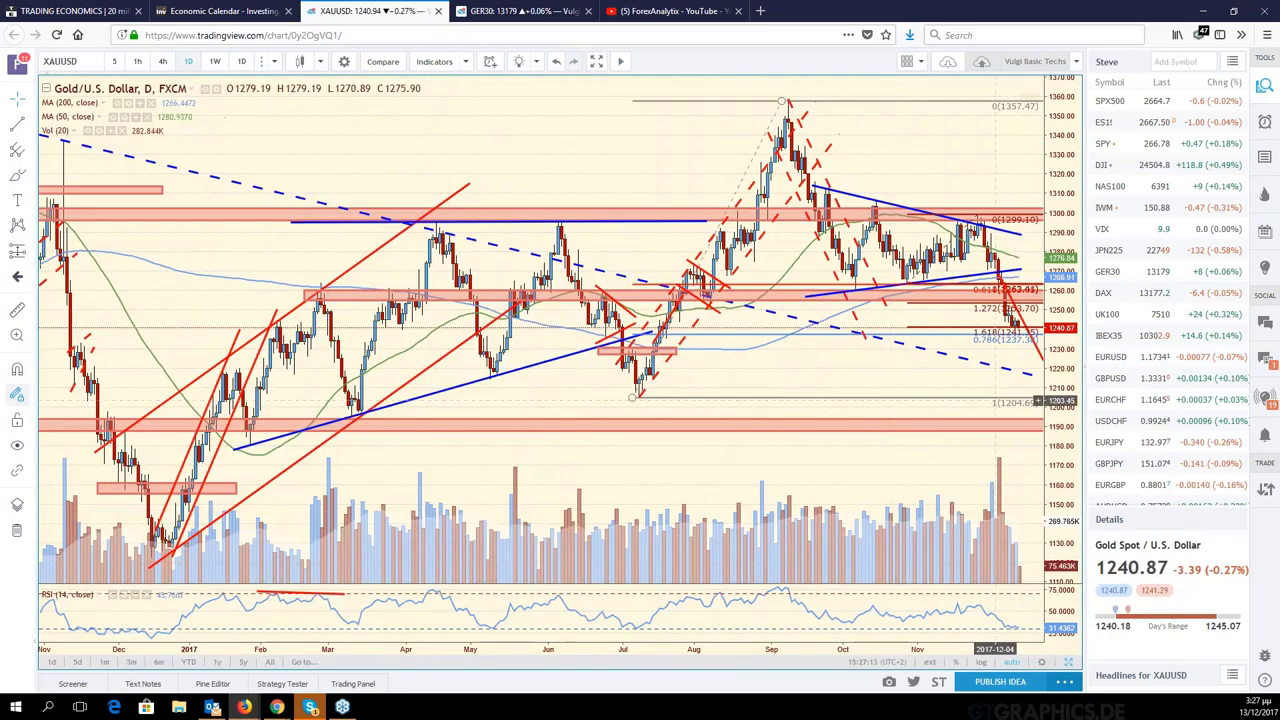
pyautogui.moveTo(995, 400); pyautogui.dragTo(830, 392)
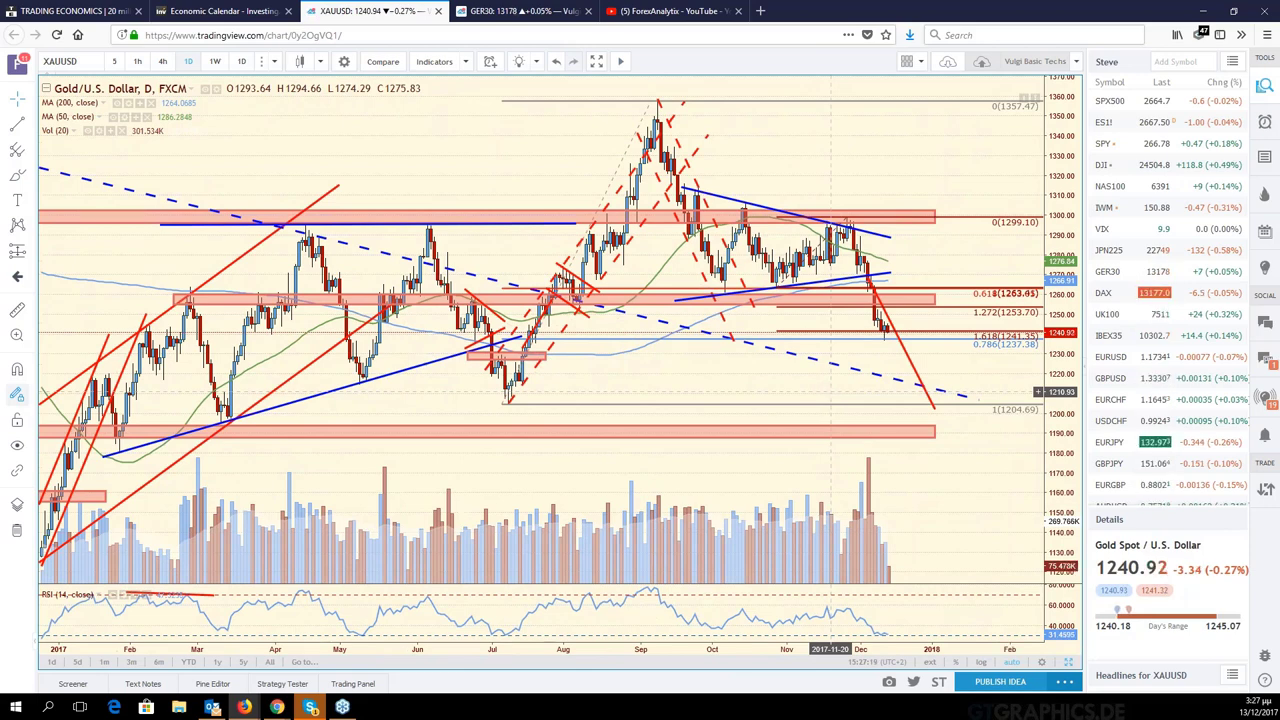
pyautogui.moveTo(830, 392); pyautogui.dragTo(884, 390)
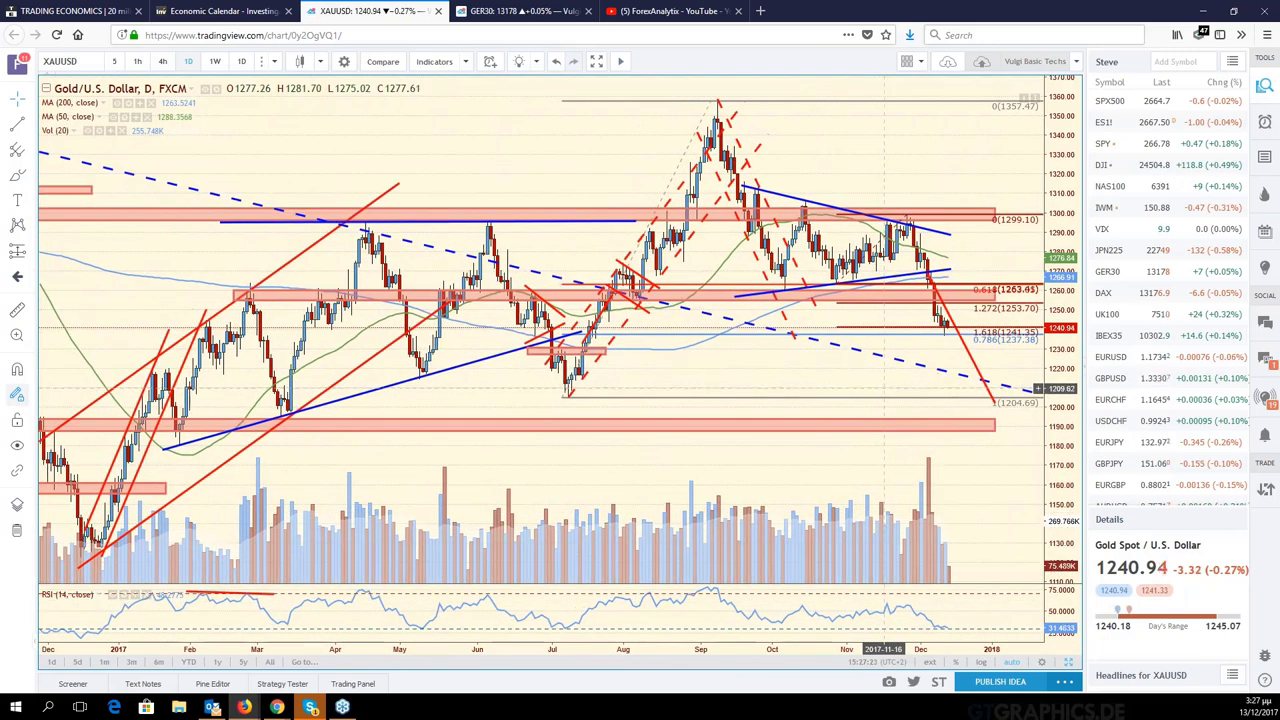
pyautogui.click(88, 61)
pyautogui.write('XAGU')
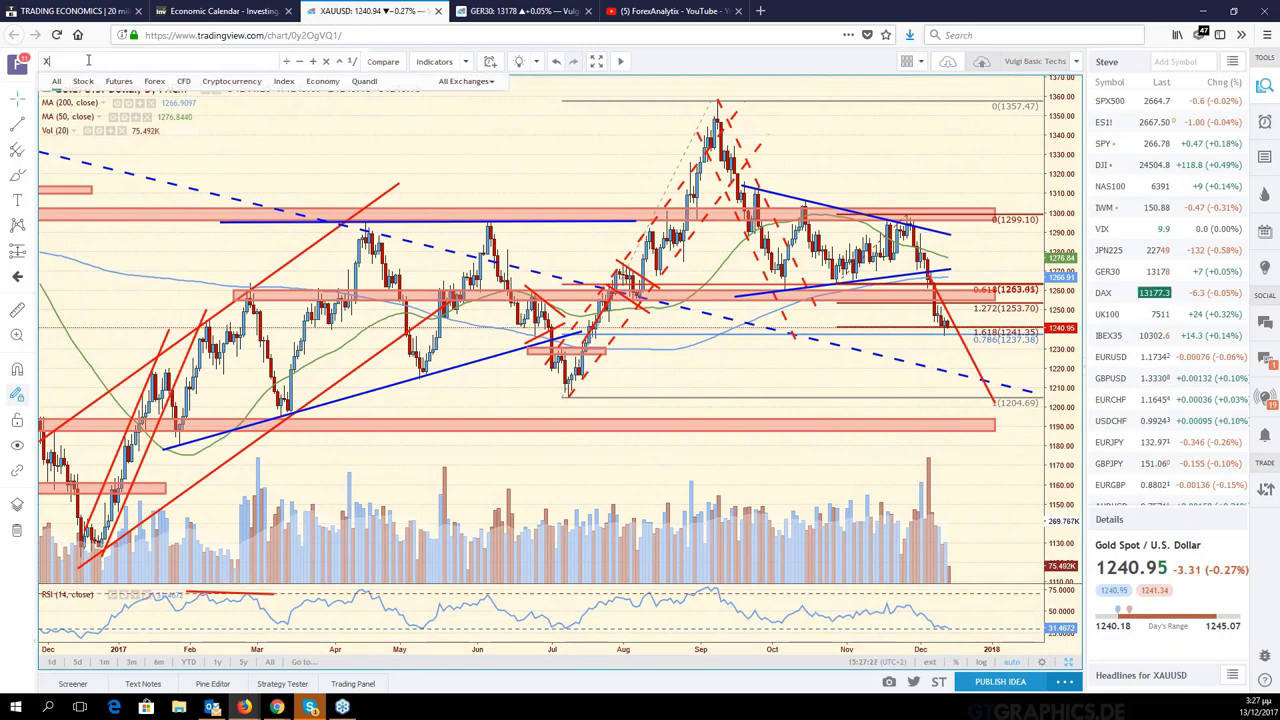
pyautogui.press('Return')
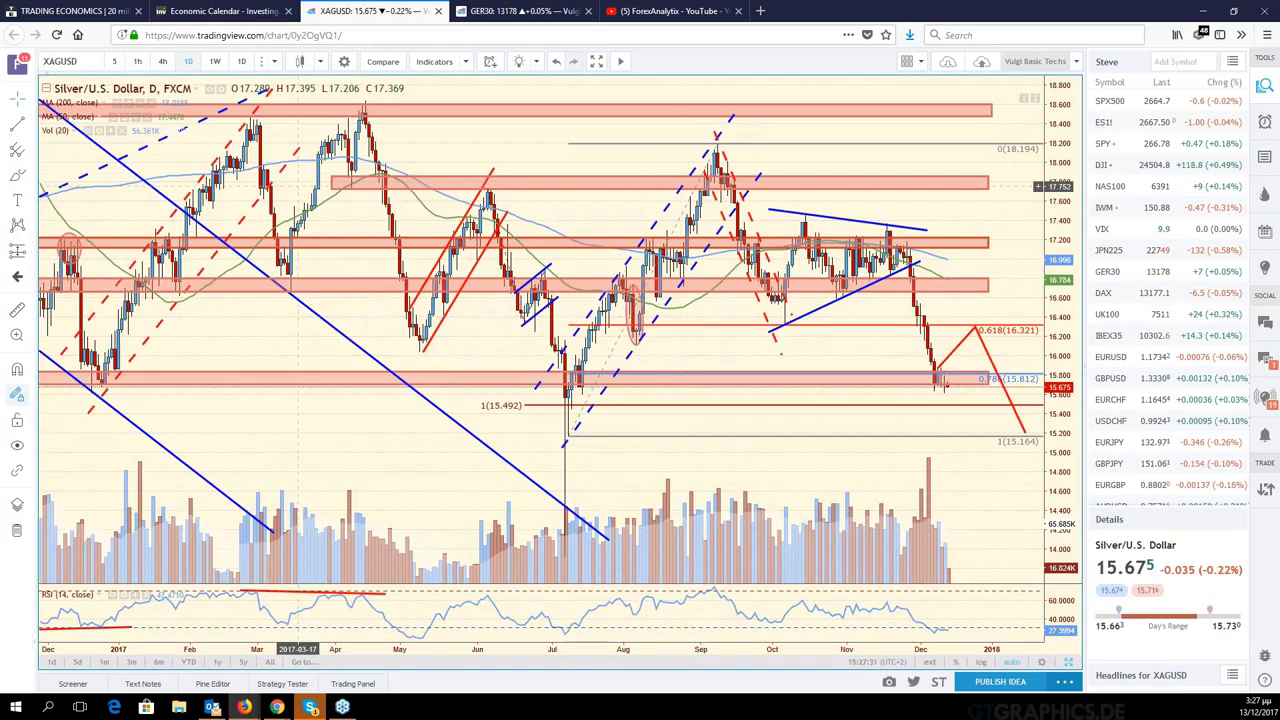
pyautogui.click(75, 62)
pyautogui.write('XA')
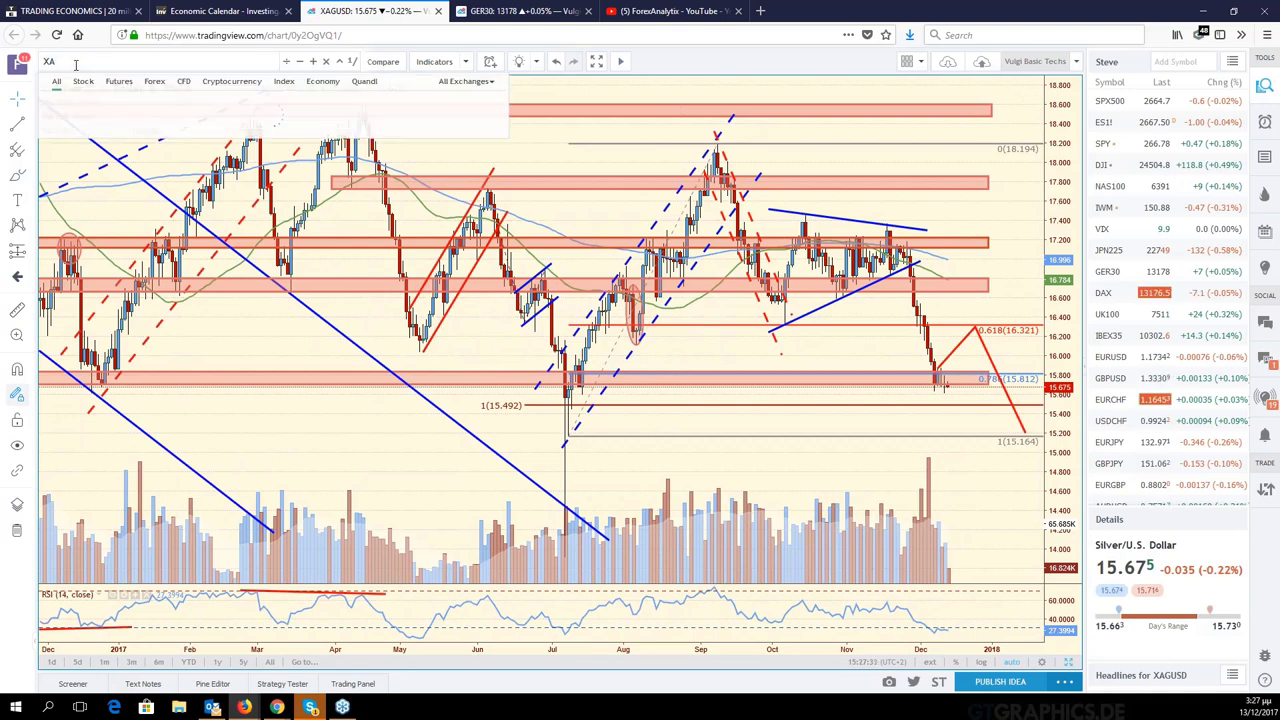
pyautogui.press('Return')
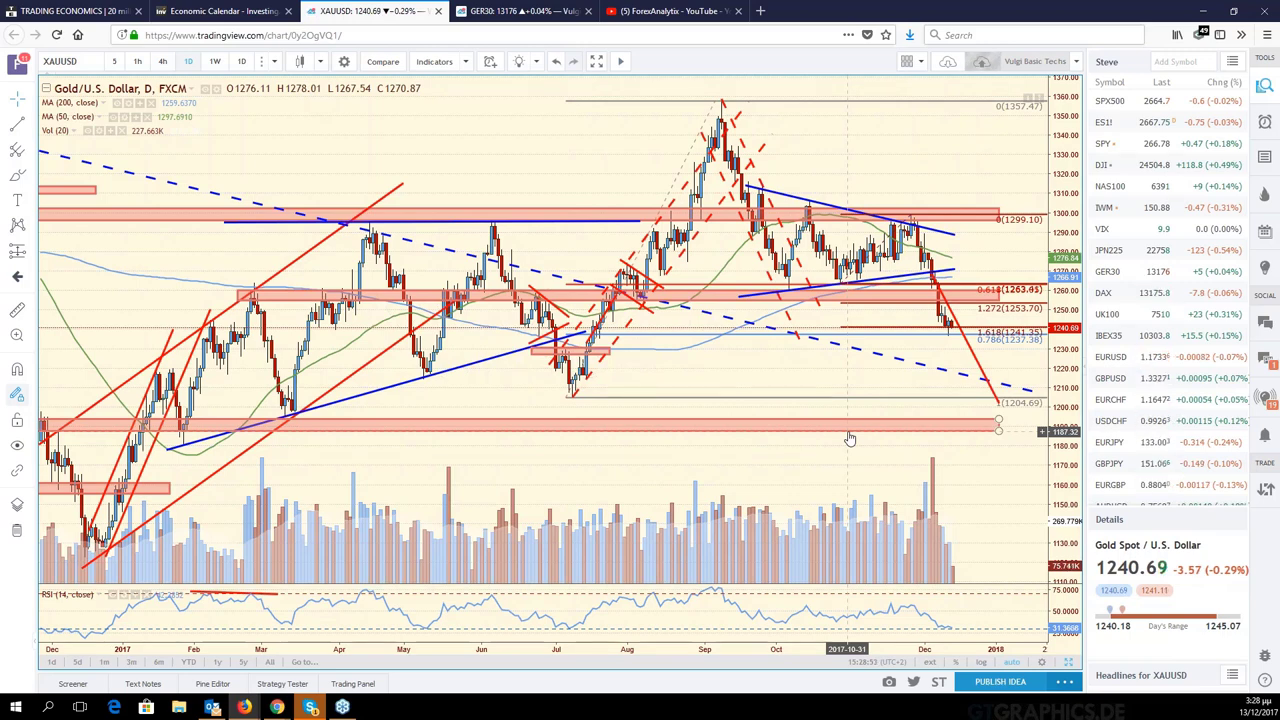
# Step: Pan the full-size gold chart left and right around its latest bars near 1240.77
pyautogui.moveTo(857, 450); pyautogui.dragTo(910, 454)
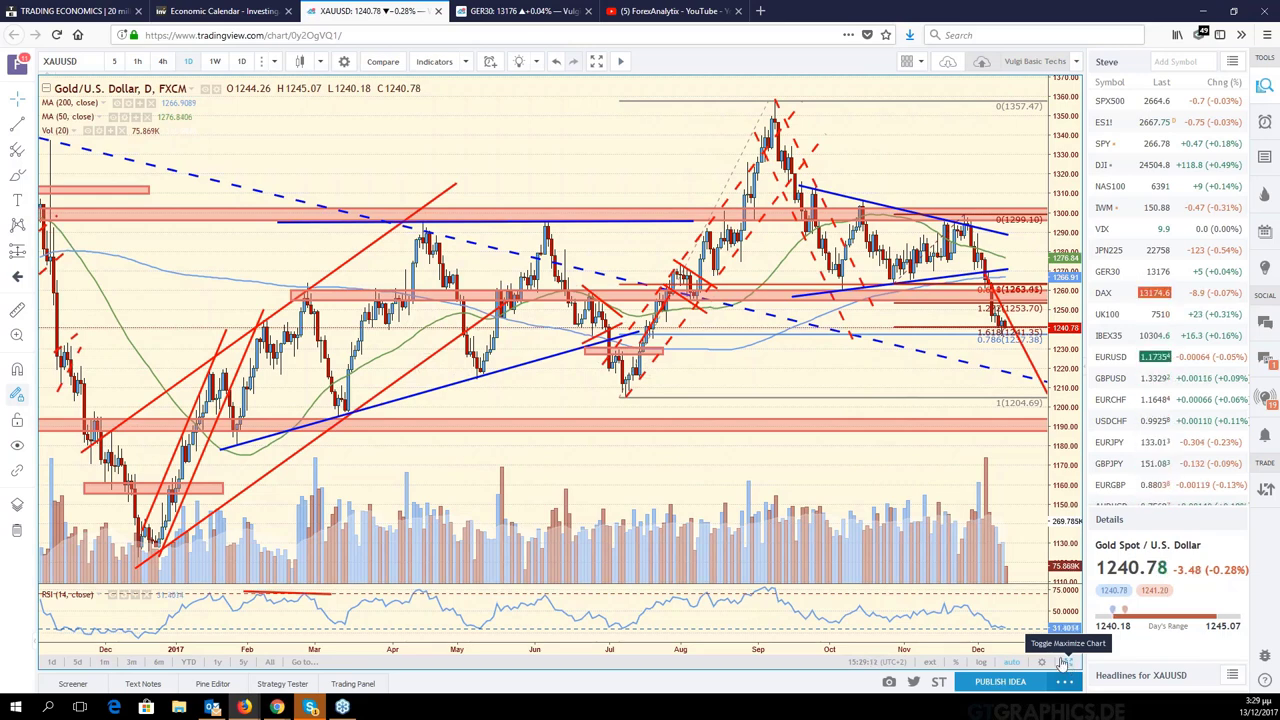
pyautogui.moveTo(1014, 351); pyautogui.dragTo(955, 299)
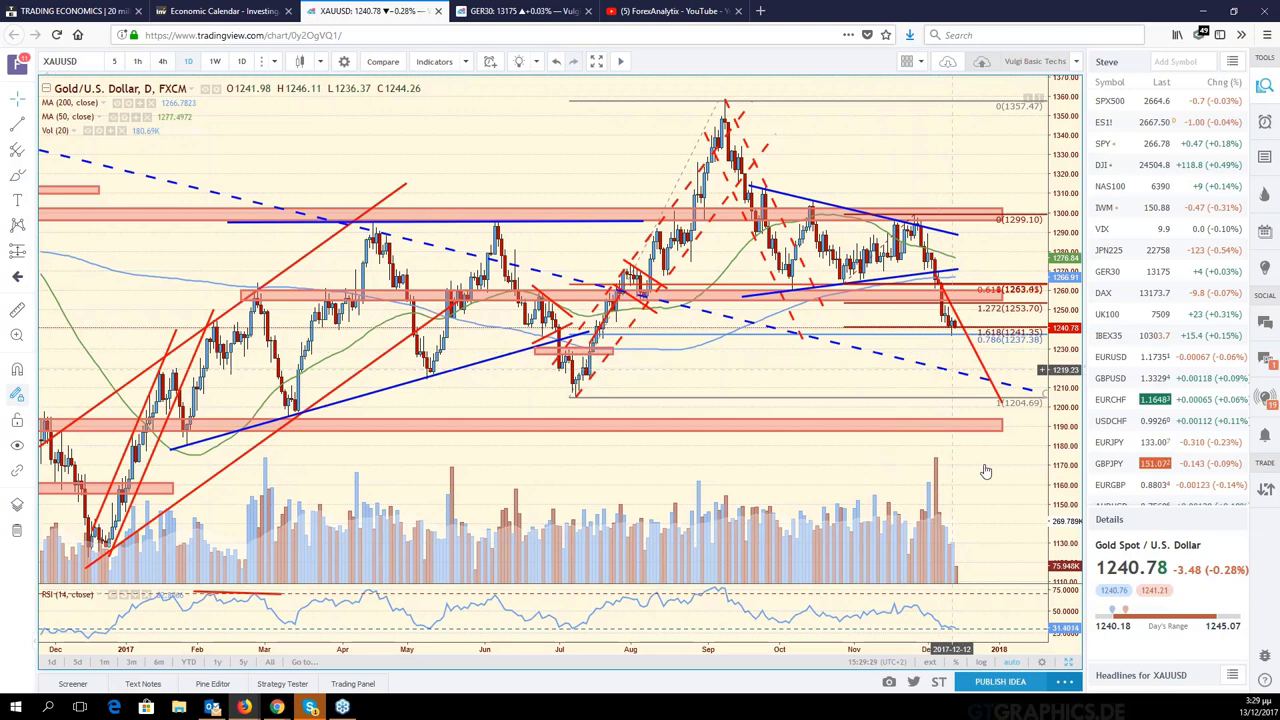
pyautogui.moveTo(970, 464); pyautogui.dragTo(1025, 500)
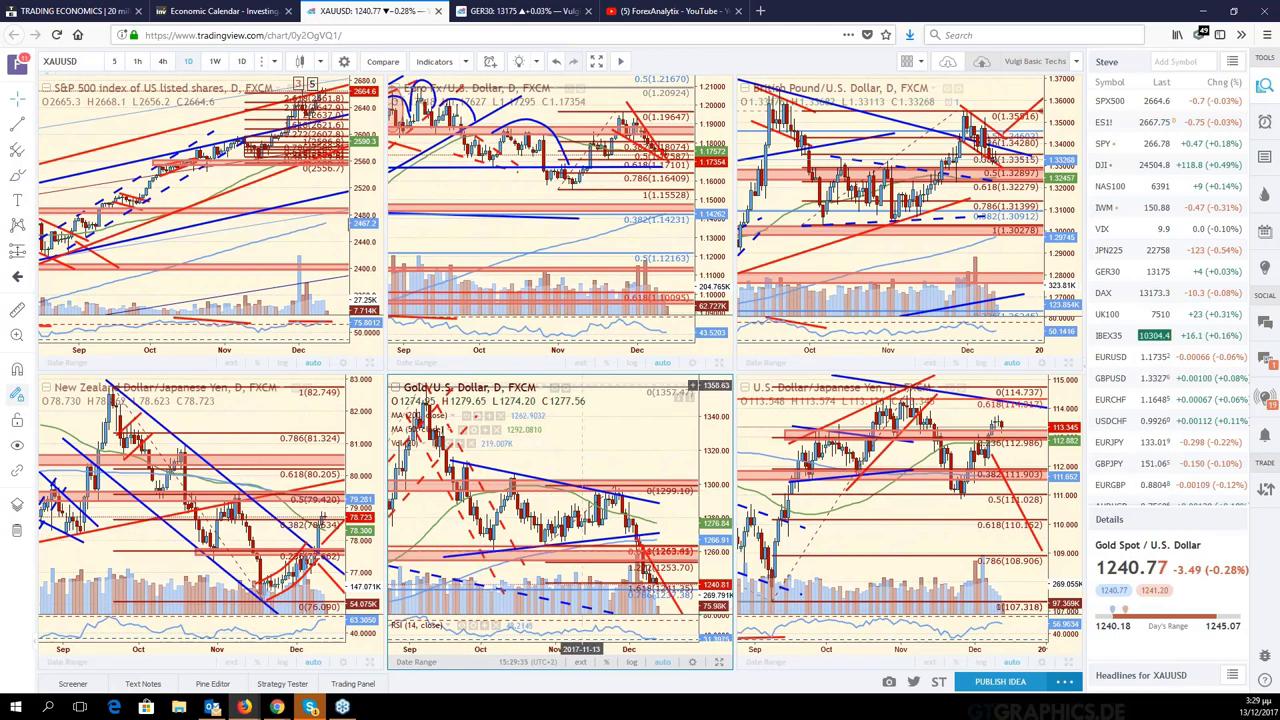
# Step: Expand the S&P 500 chart with Alt+Enter, zoom through it, then switch to DJI
pyautogui.click(190, 230)
pyautogui.hotkey('alt', 'Return')
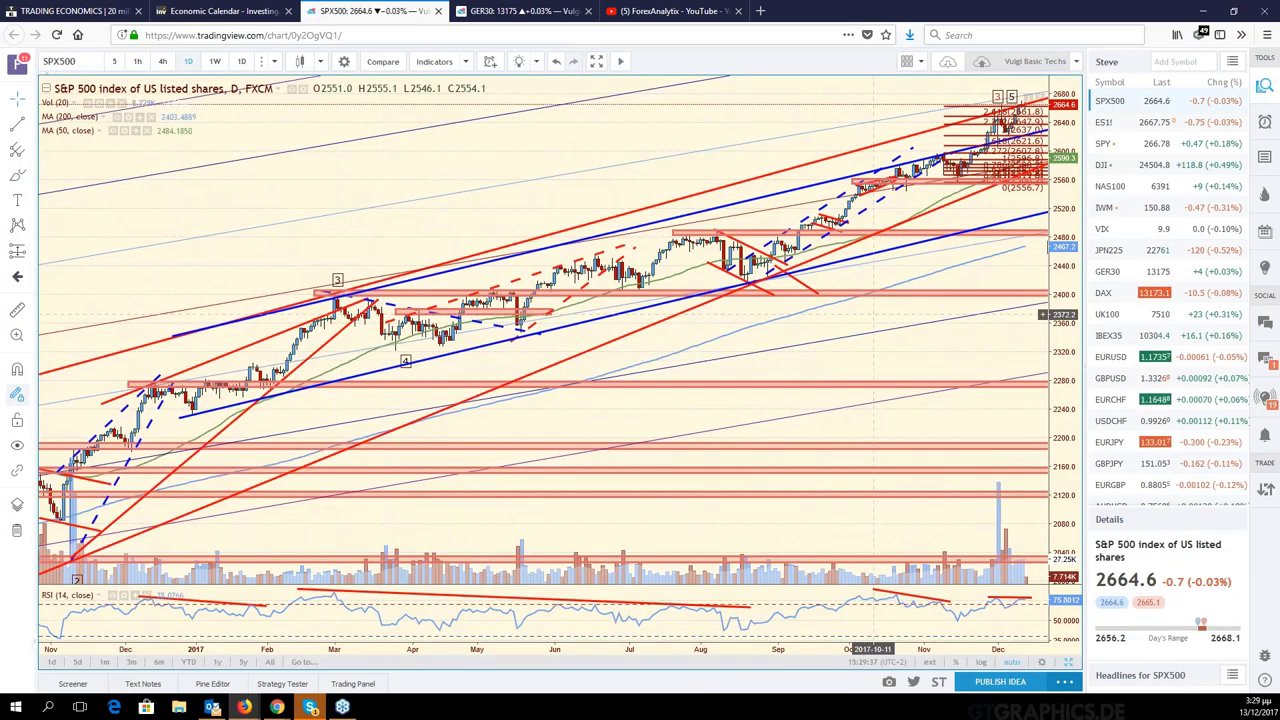
pyautogui.scroll(-3, 902, 291)
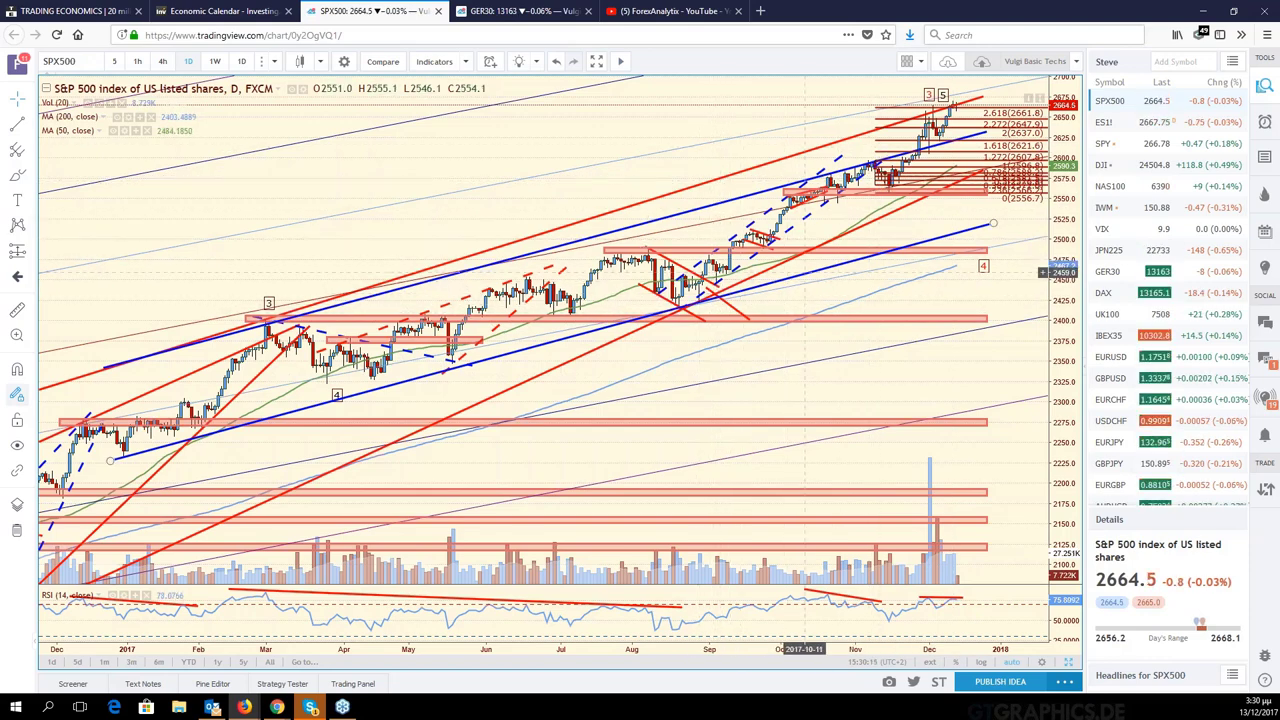
pyautogui.scroll(-5, 787, 304)
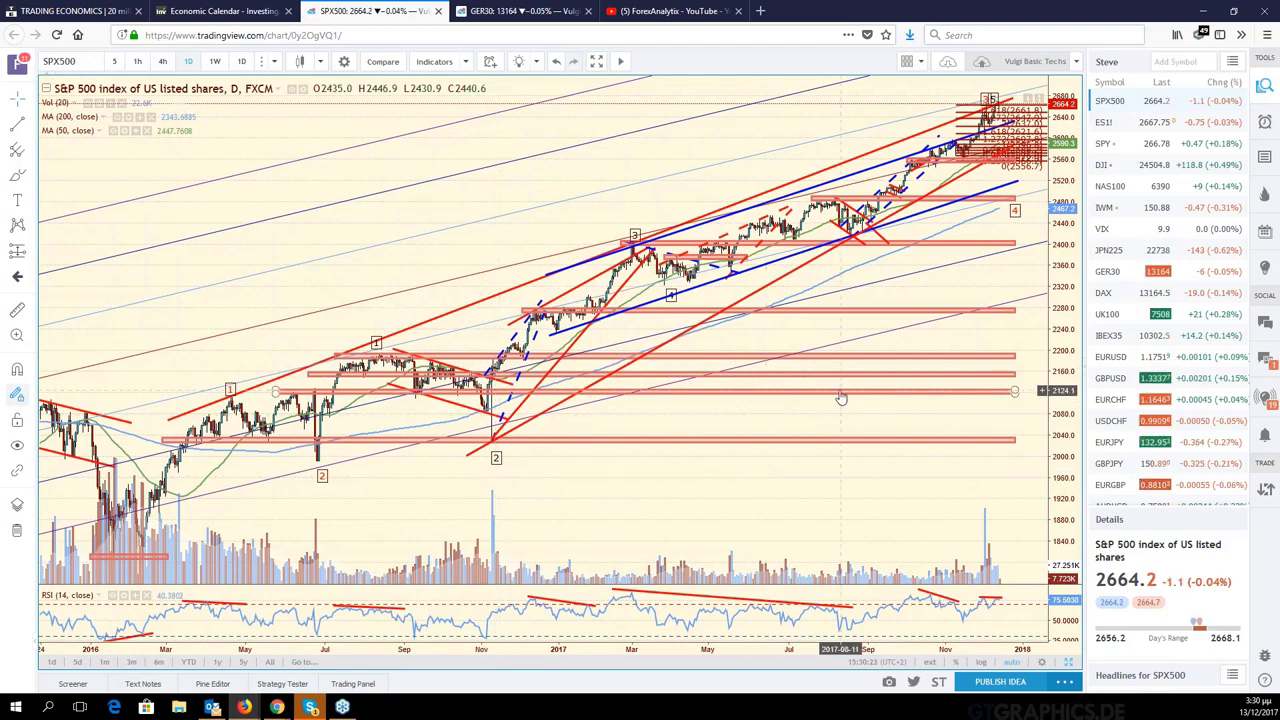
pyautogui.scroll(5, 841, 398)
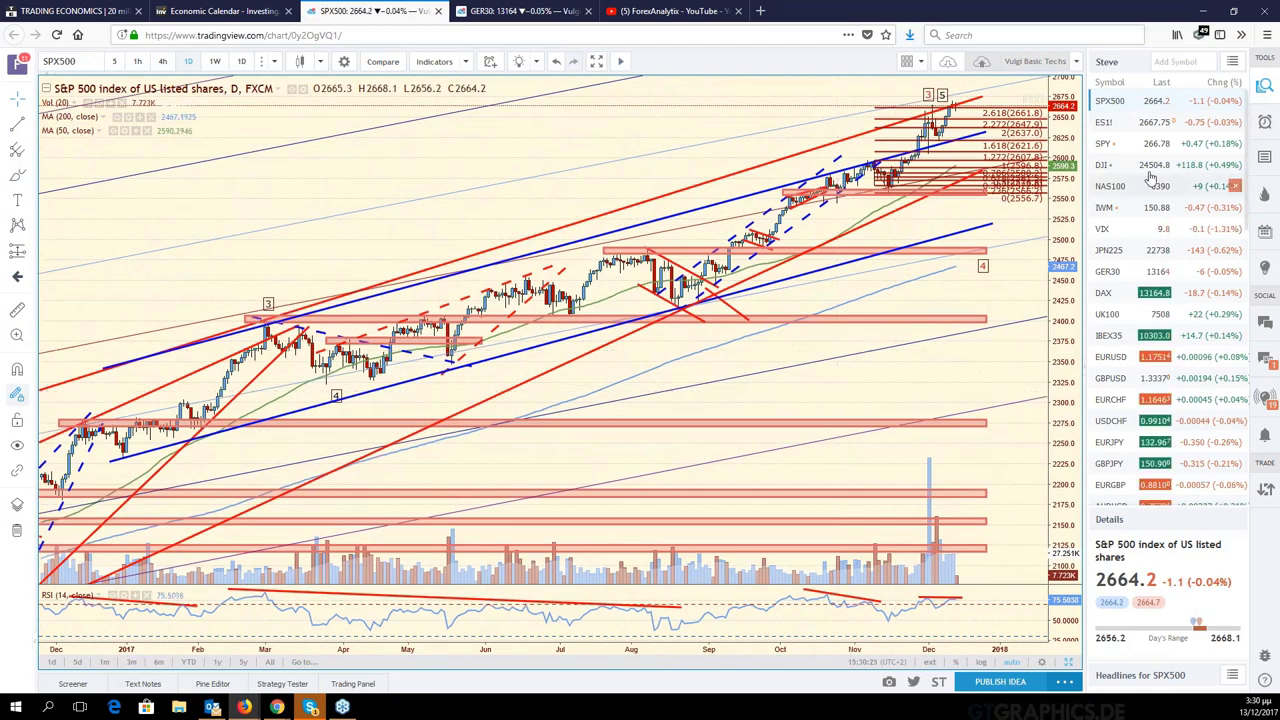
pyautogui.click(1127, 168)
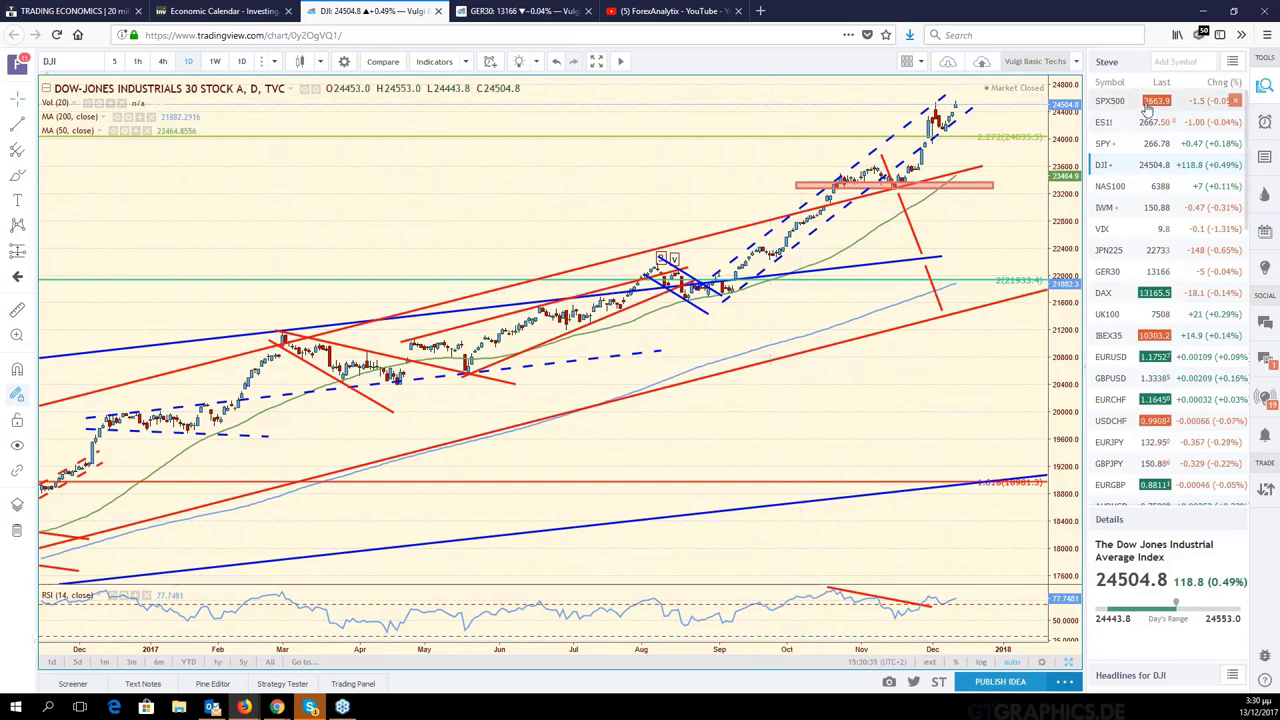
# Step: Switch the chart back to SPX500, zoom out, and move to the weekly six-chart tab
pyautogui.click(1110, 101)
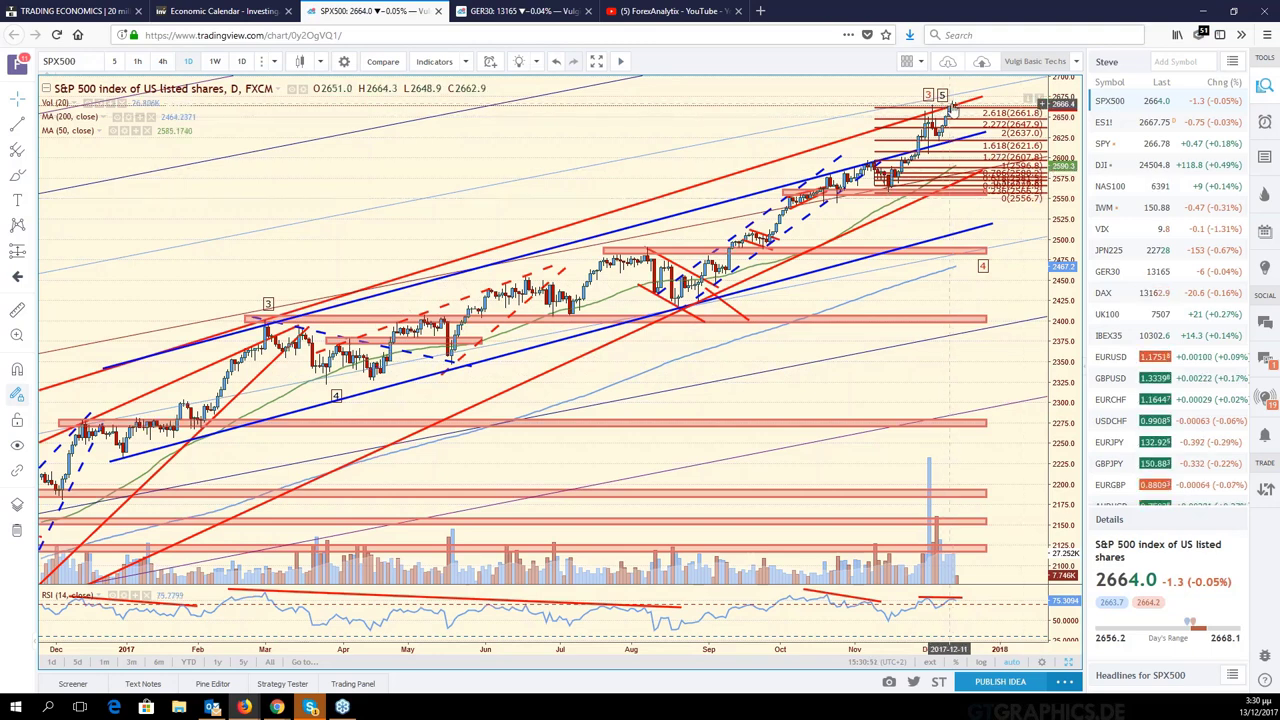
pyautogui.scroll(-2, 682, 328)
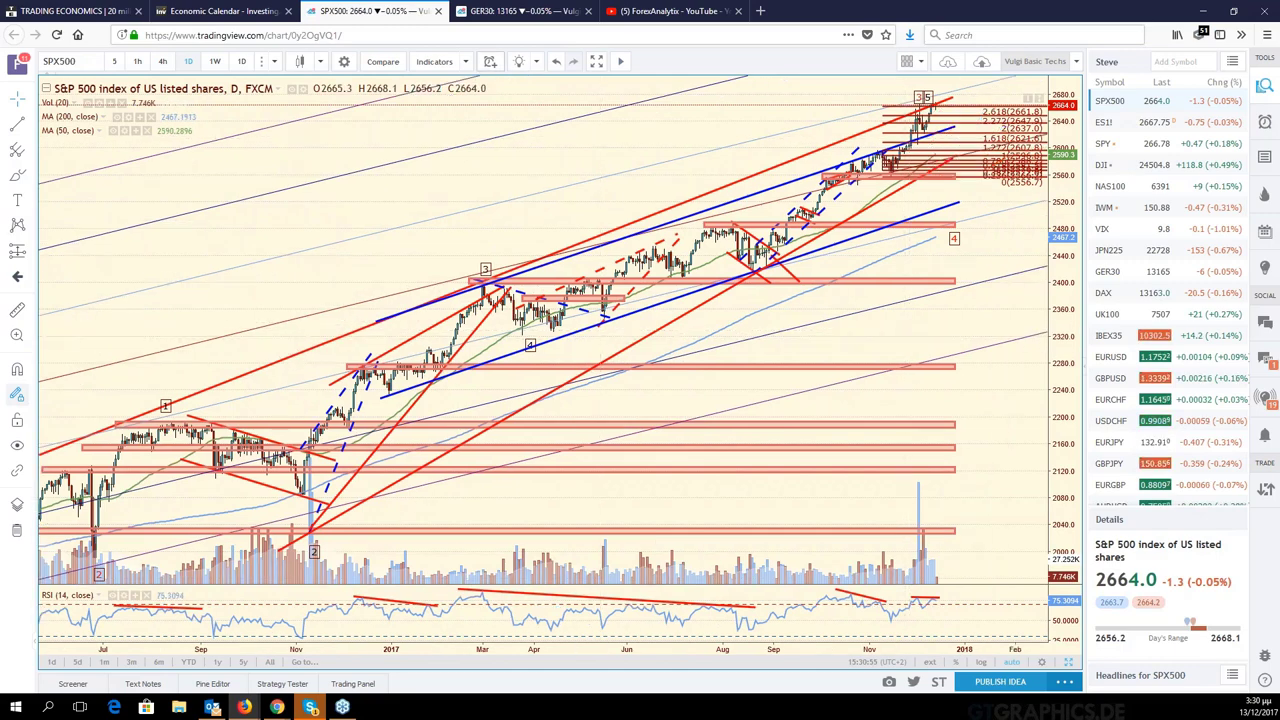
pyautogui.hotkey('ctrl', 'Tab')
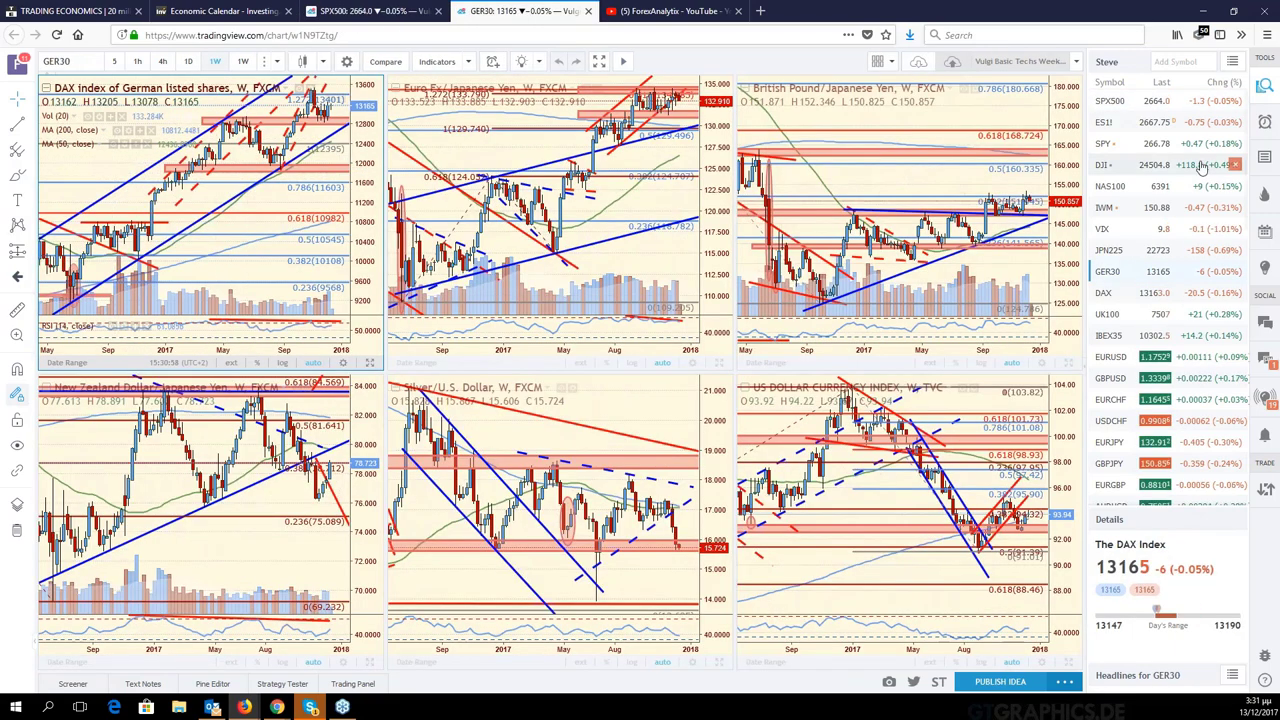
# Step: Load SPX500 into the first weekly chart, view it full-size, then return to the daily tab
pyautogui.click(1134, 104)
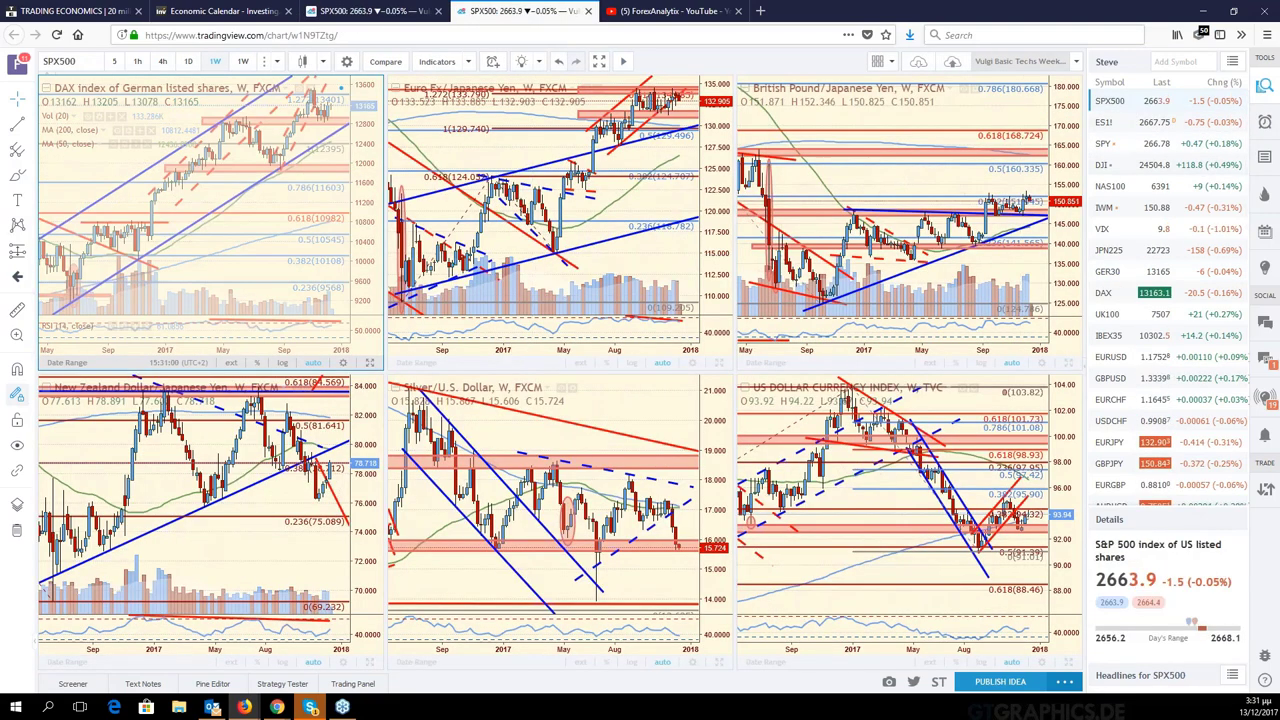
pyautogui.click(369, 363)
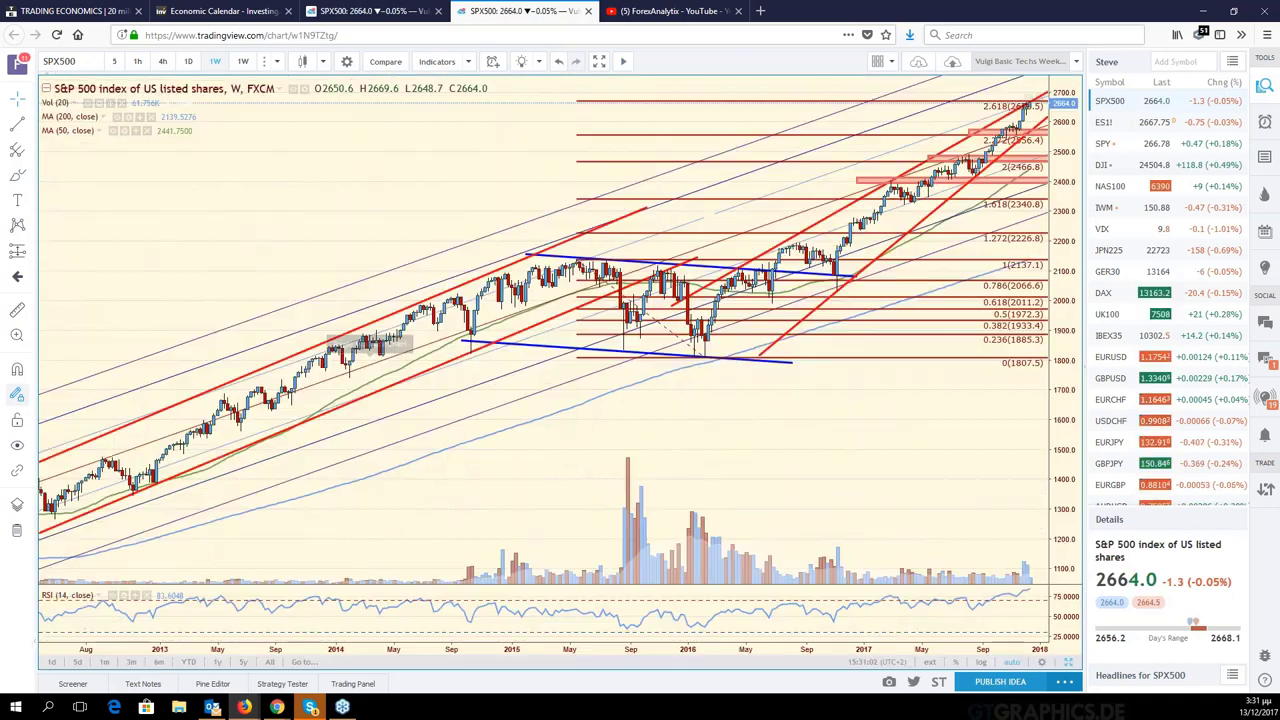
pyautogui.hscroll(3, 945, 427)
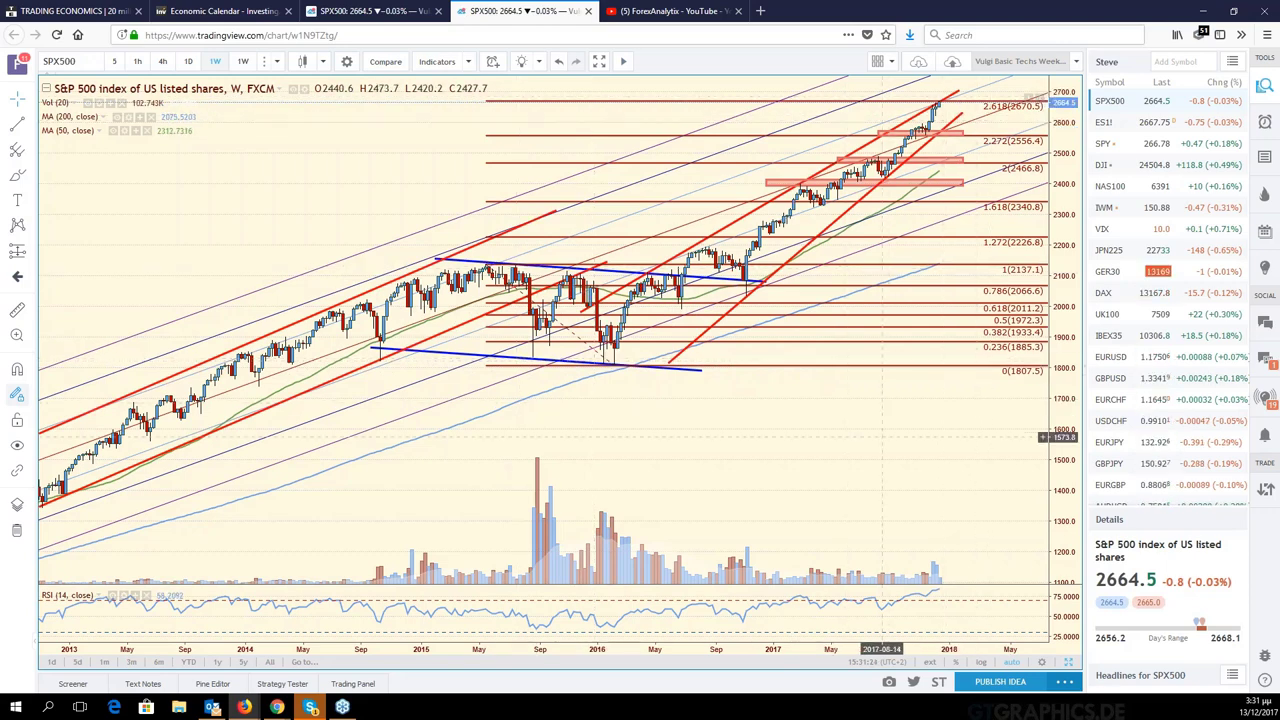
pyautogui.moveTo(880, 440); pyautogui.dragTo(946, 450)
pyautogui.click(370, 11)
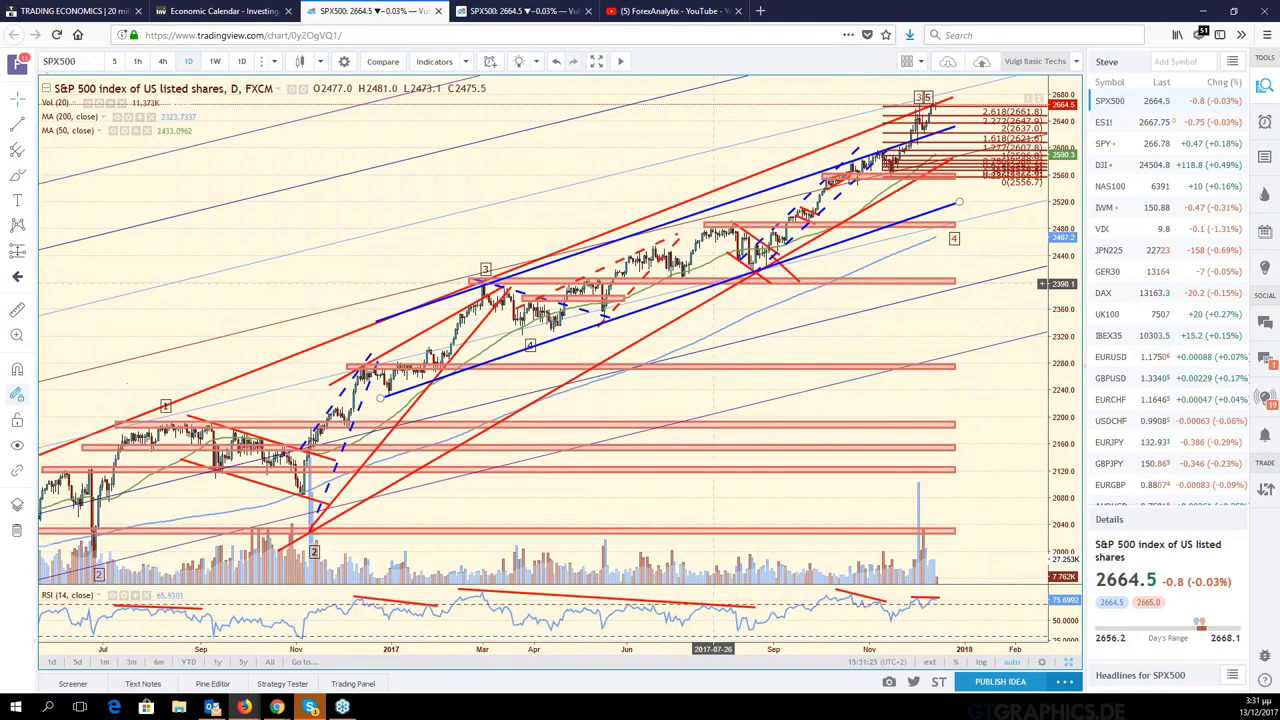
pyautogui.scroll(4, 794, 329)
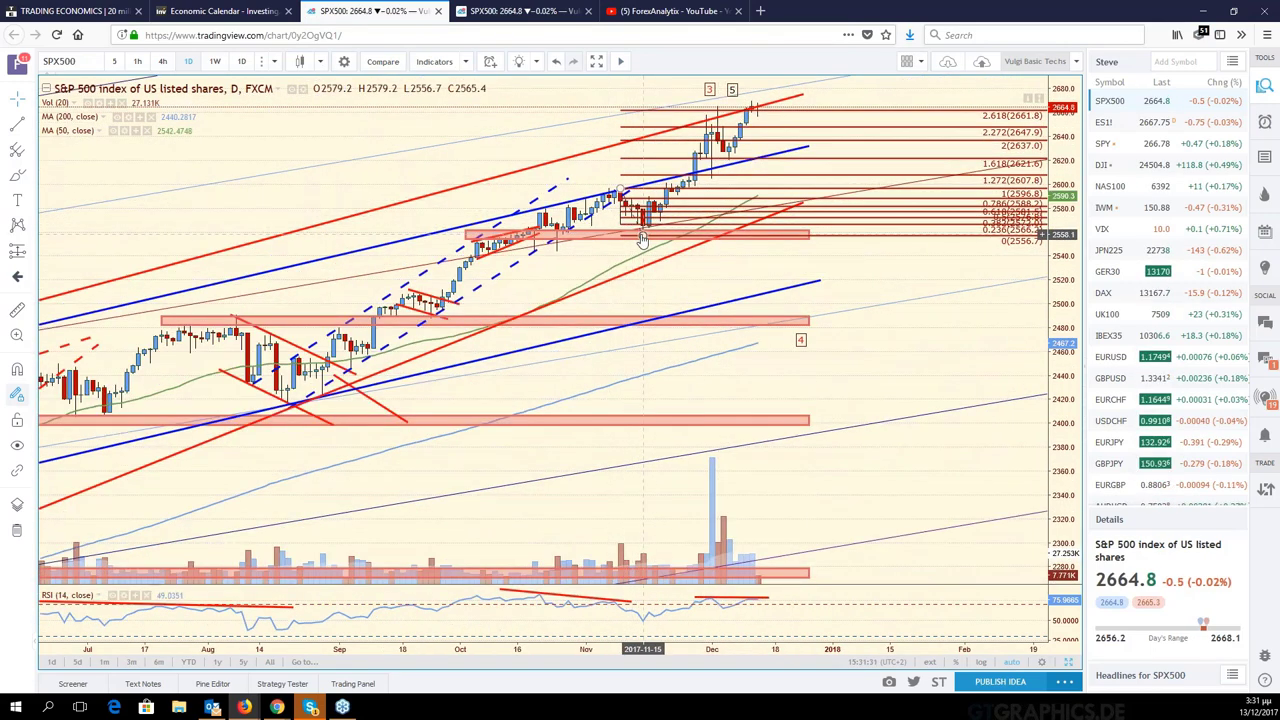
pyautogui.scroll(-1, 735, 261)
pyautogui.scroll(-3, 735, 261)
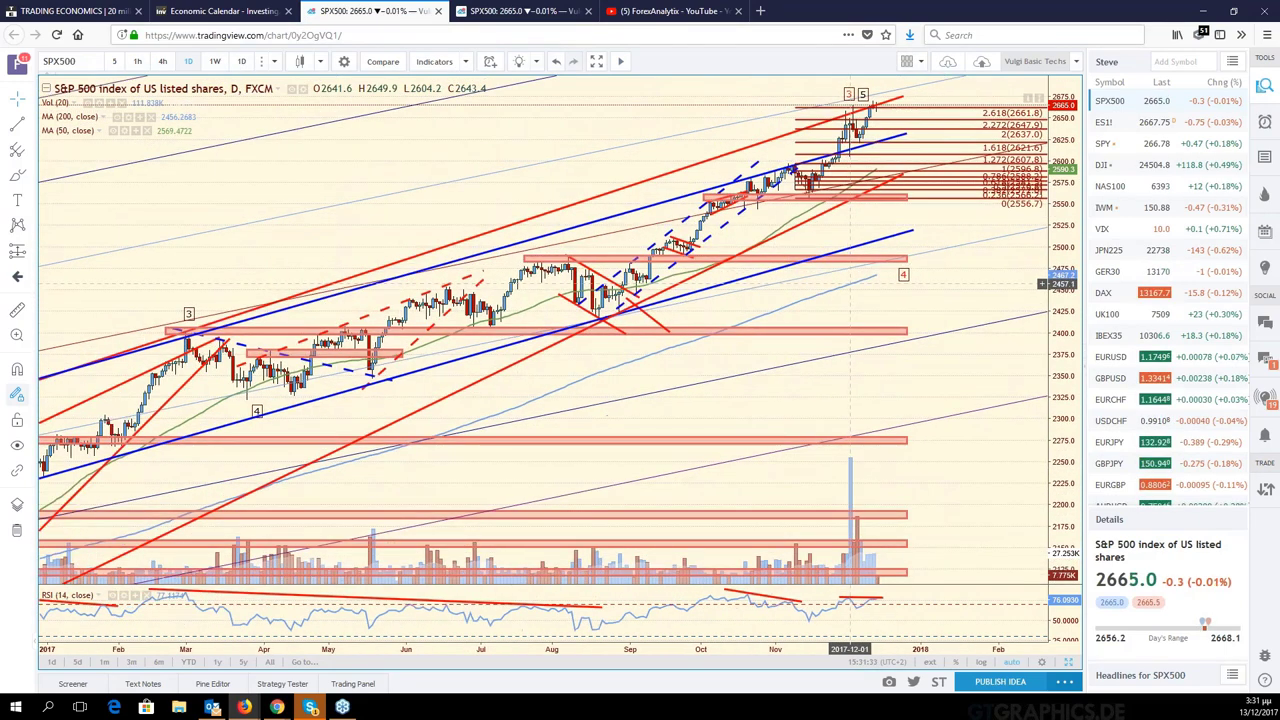
pyautogui.hscroll(-2, 1010, 288)
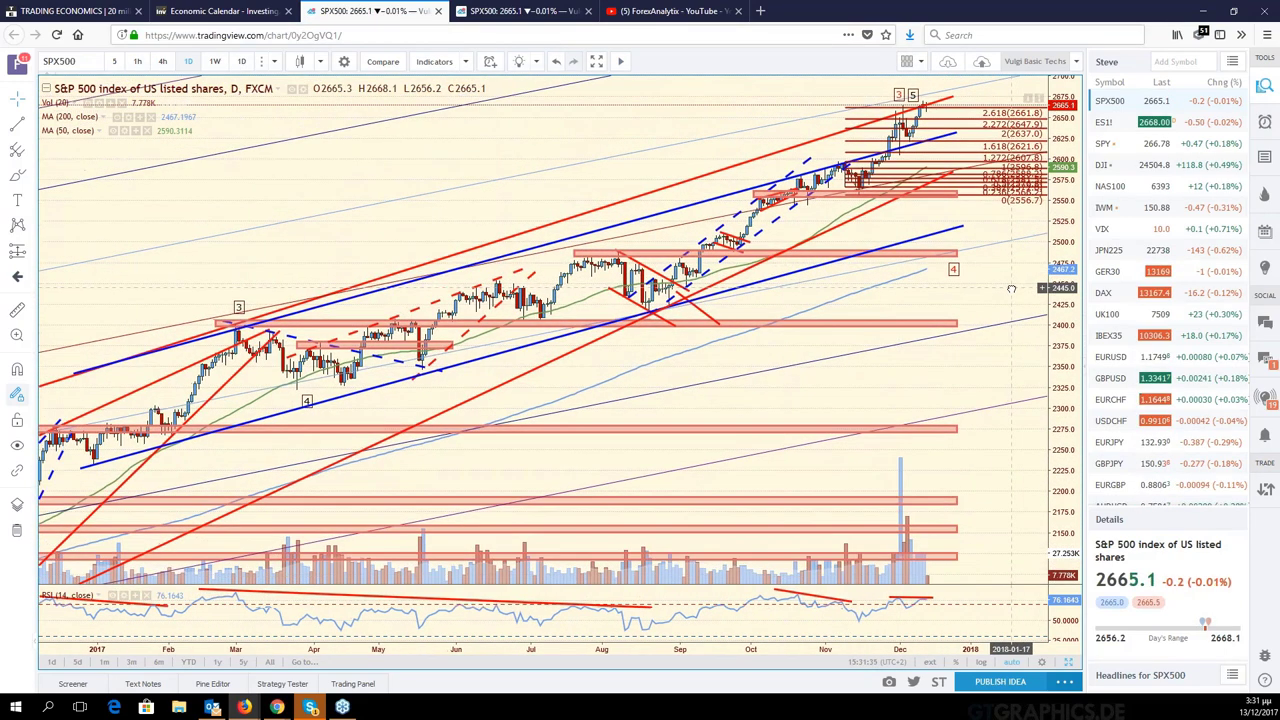
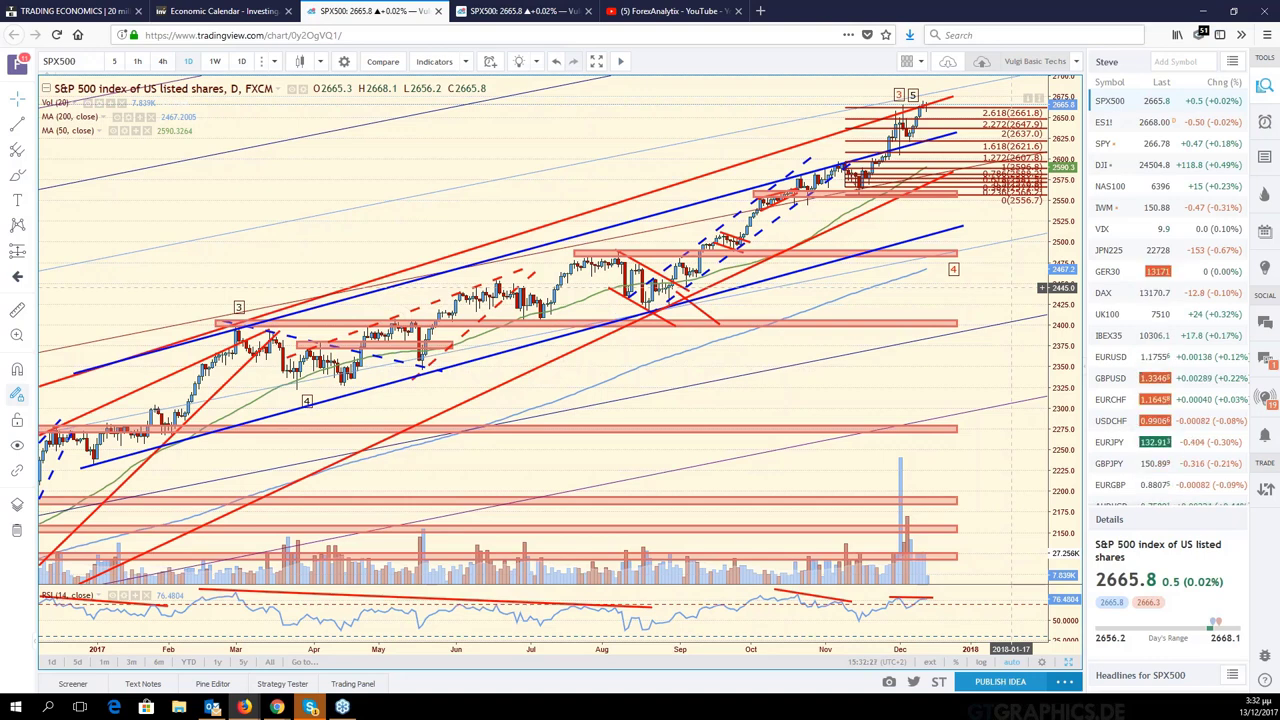
# Step: Restore the six-chart grid, load AUDUSD into the lower-left NZDJPY pane, and enlarge it
pyautogui.hotkey('alt', 'Return')
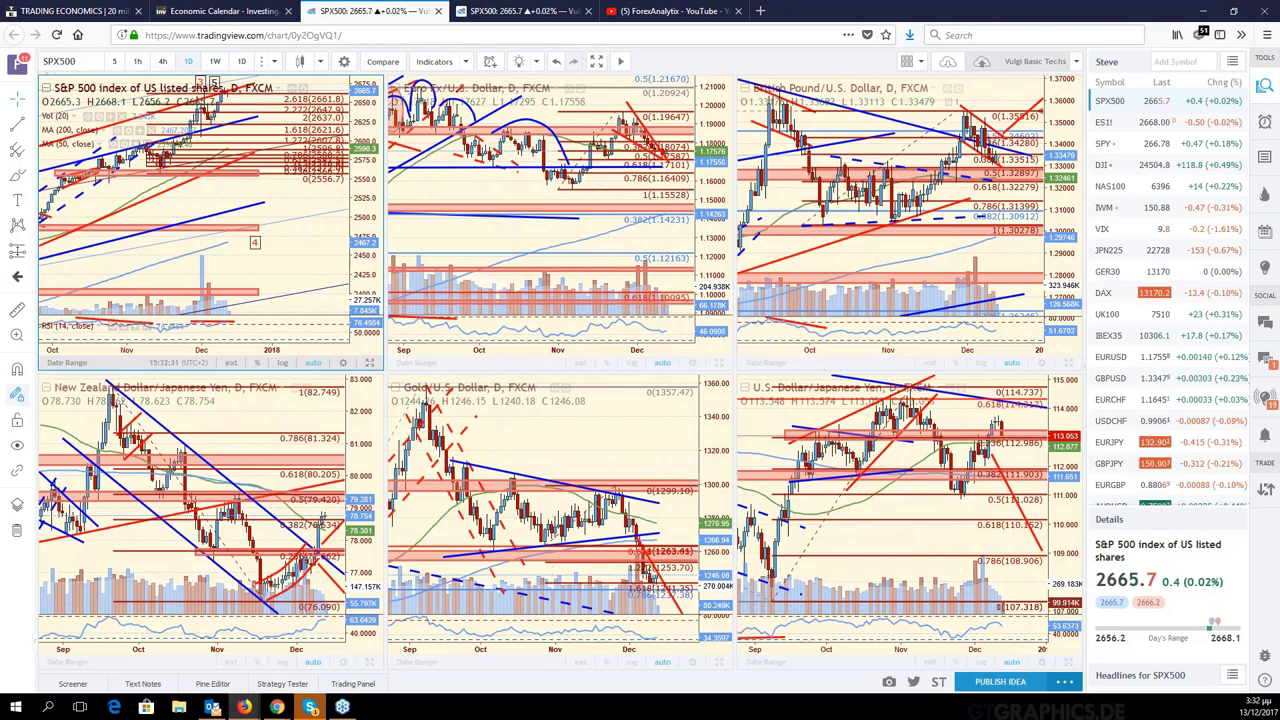
pyautogui.scroll(-3, 1175, 358)
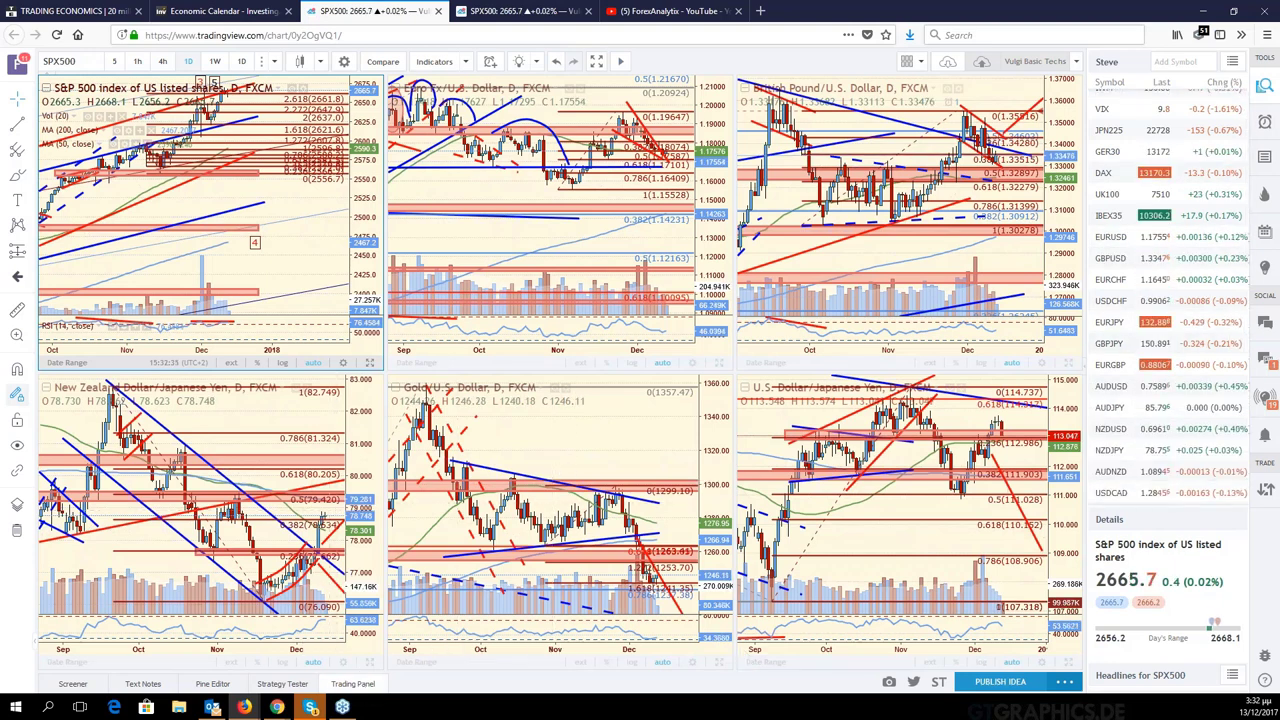
pyautogui.click(300, 414)
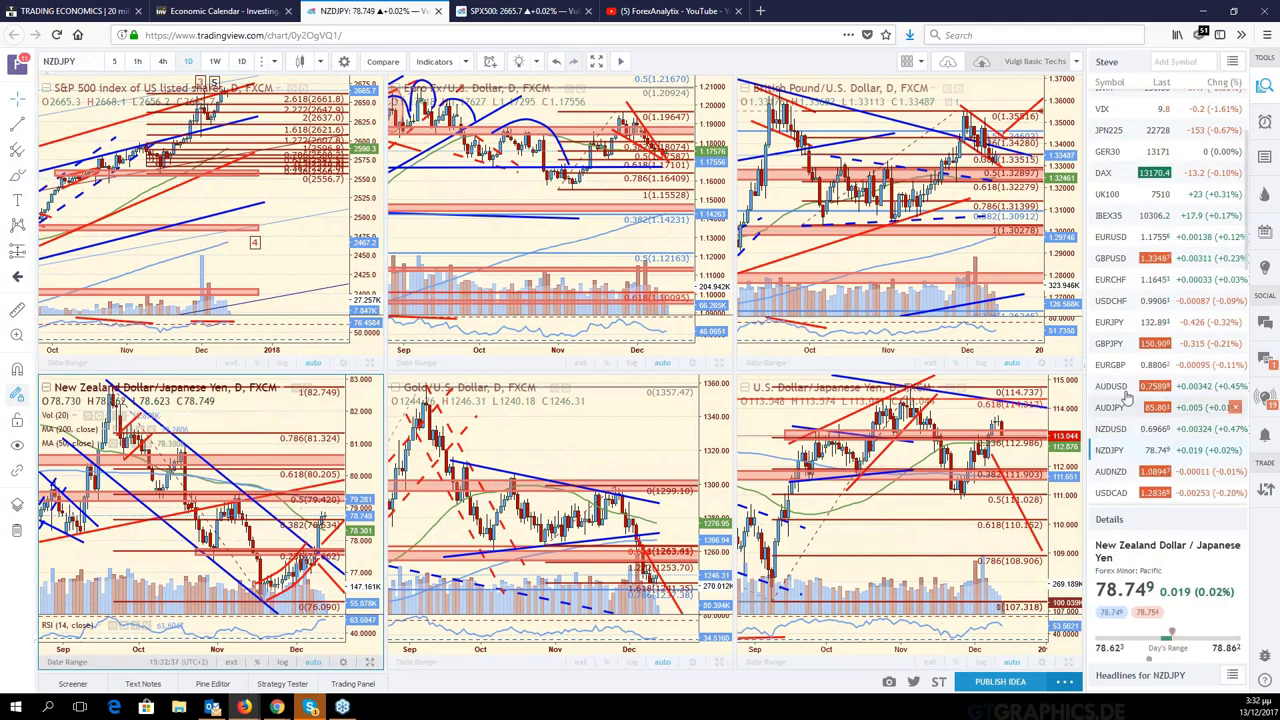
pyautogui.press('Up')
pyautogui.press('Up')
pyautogui.press('Up')
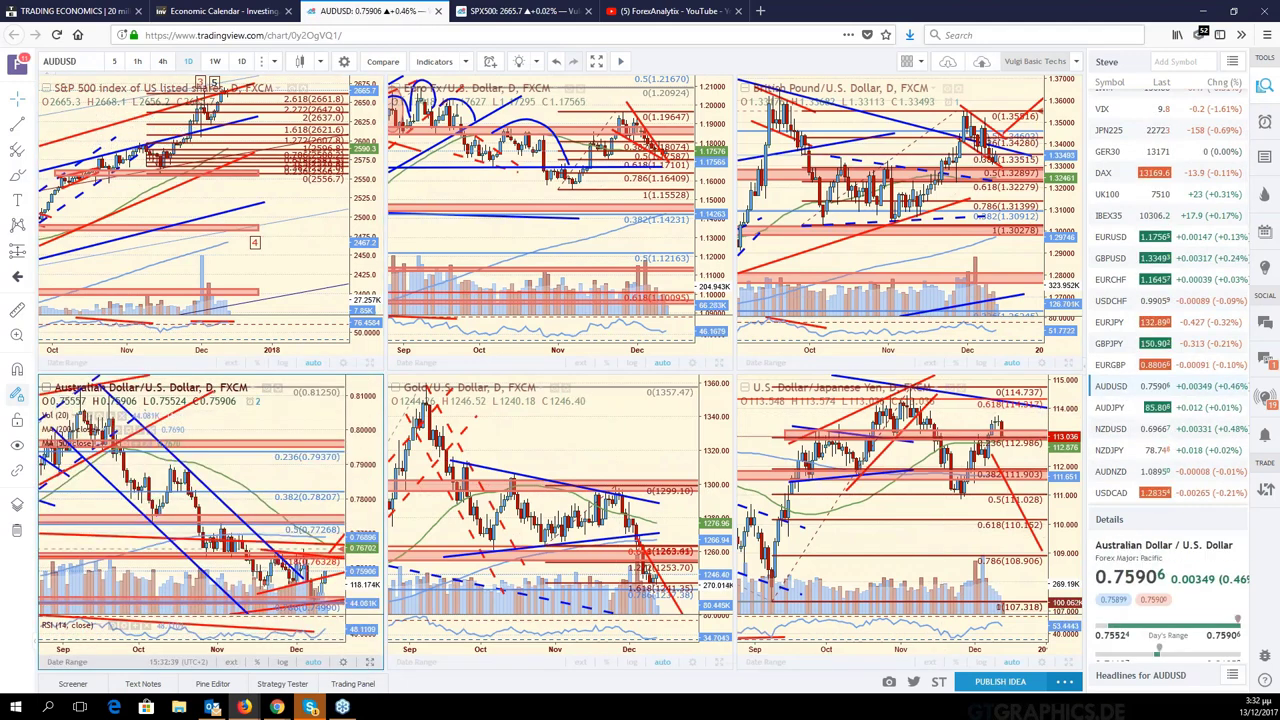
pyautogui.click(369, 662)
# Step: Leave empty room after the latest AUDUSD bar, then load the NZDUSD daily chart
pyautogui.moveTo(982, 475); pyautogui.dragTo(880, 475)
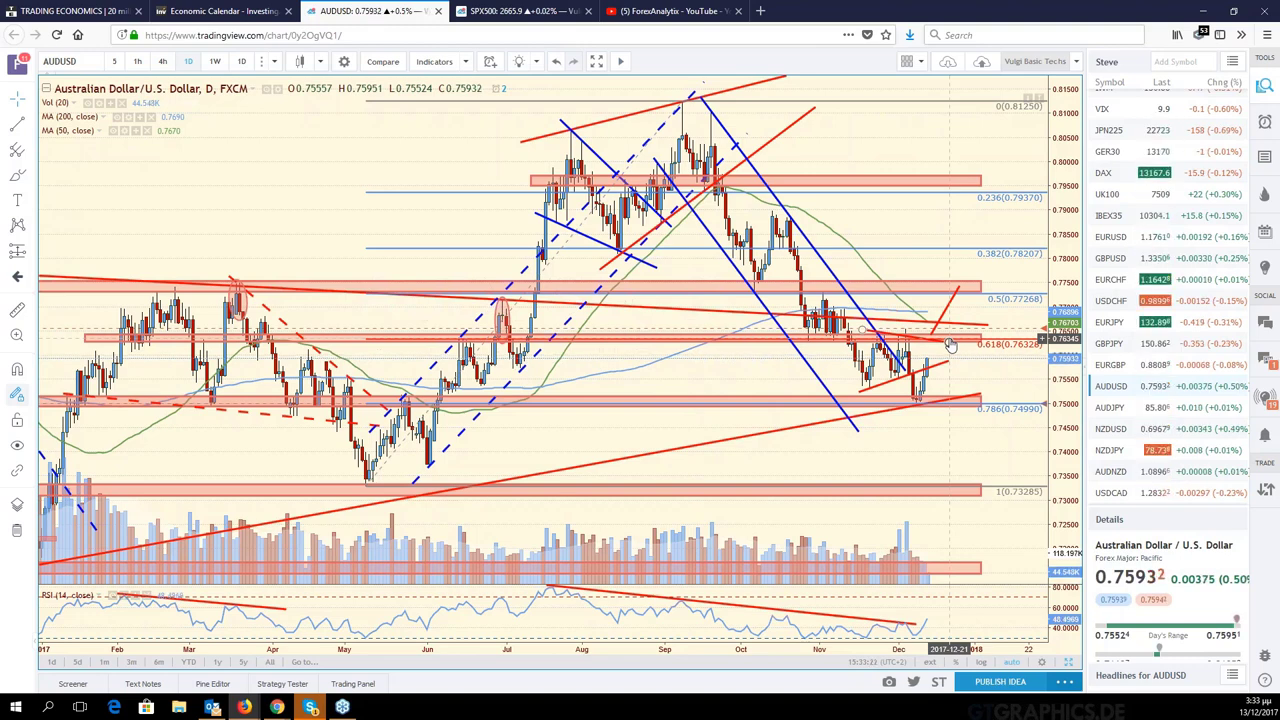
pyautogui.write('NZD')
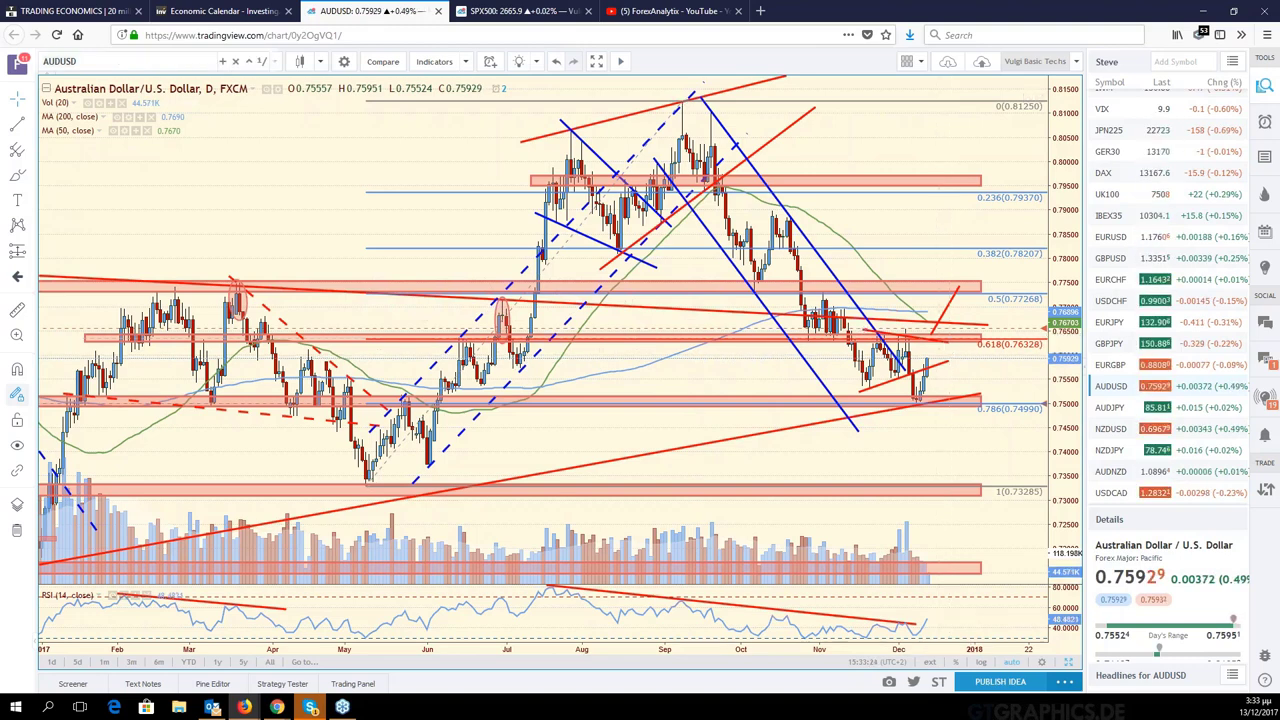
pyautogui.write('USD')
pyautogui.press('Return')
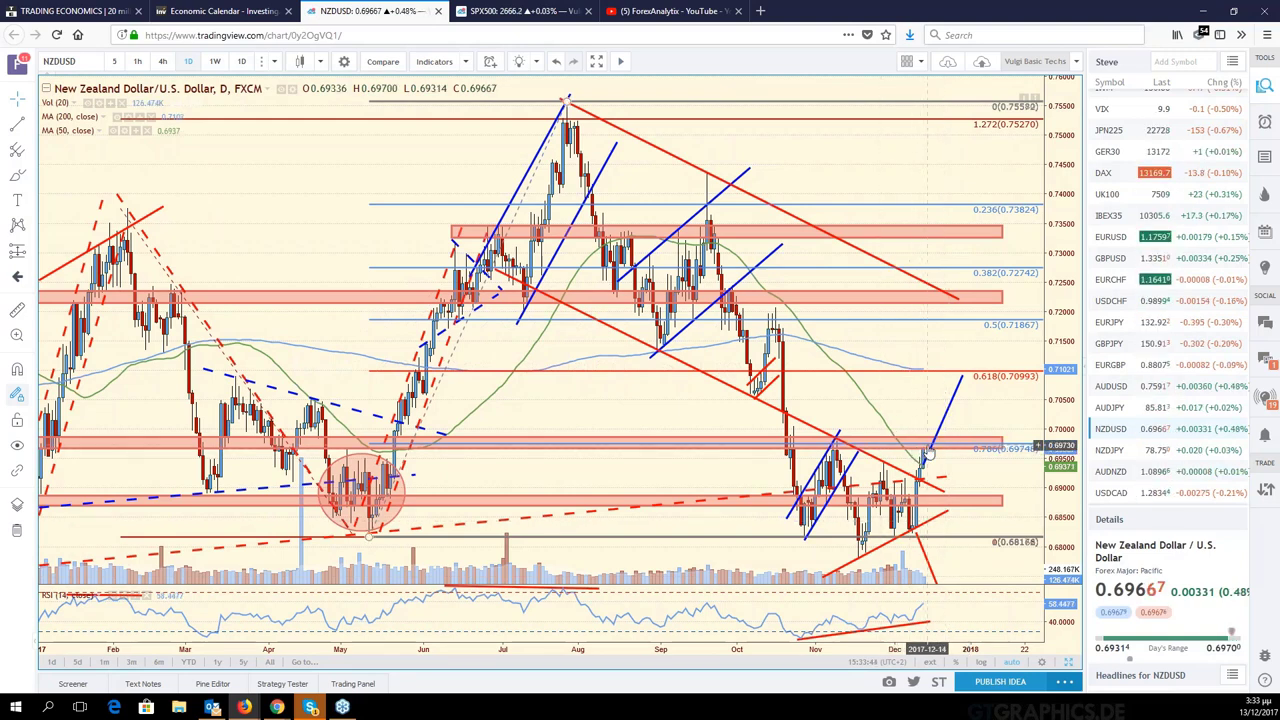
# Step: Zoom into the recent NZDUSD bars and inspect the red support zone near 0.6974
pyautogui.scroll(2, 1026, 466)
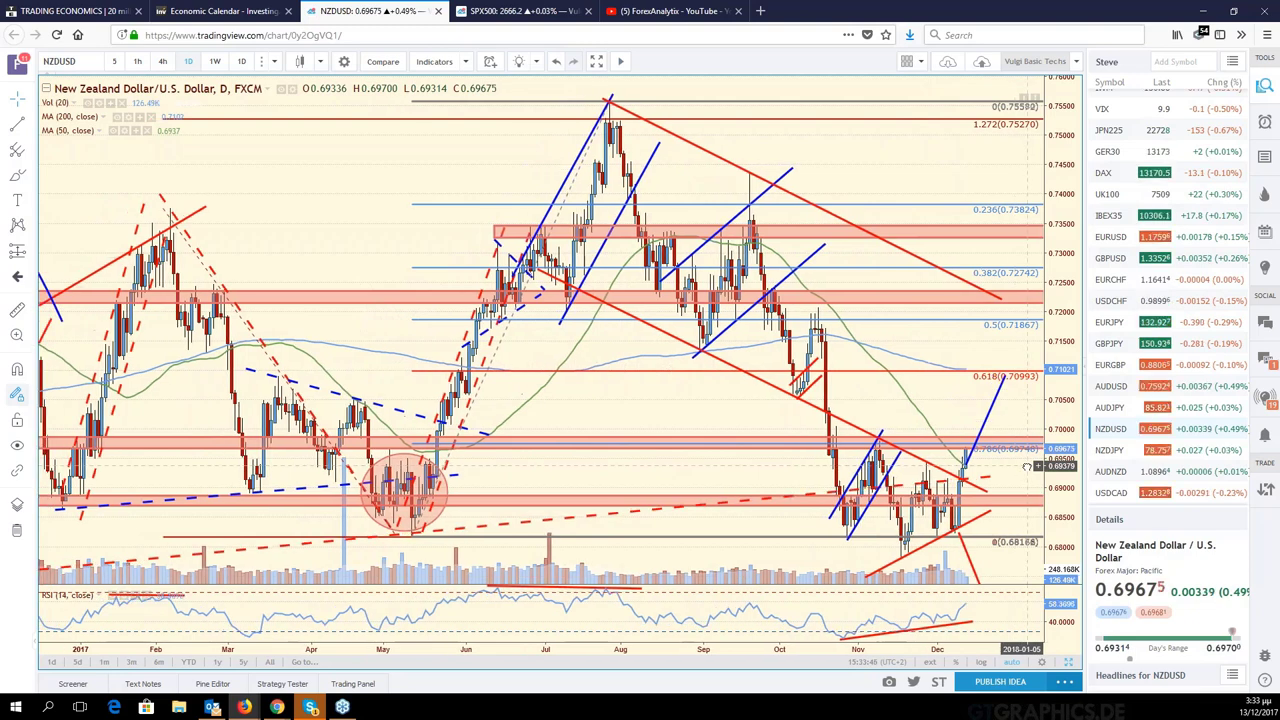
pyautogui.hscroll(3, 1026, 466)
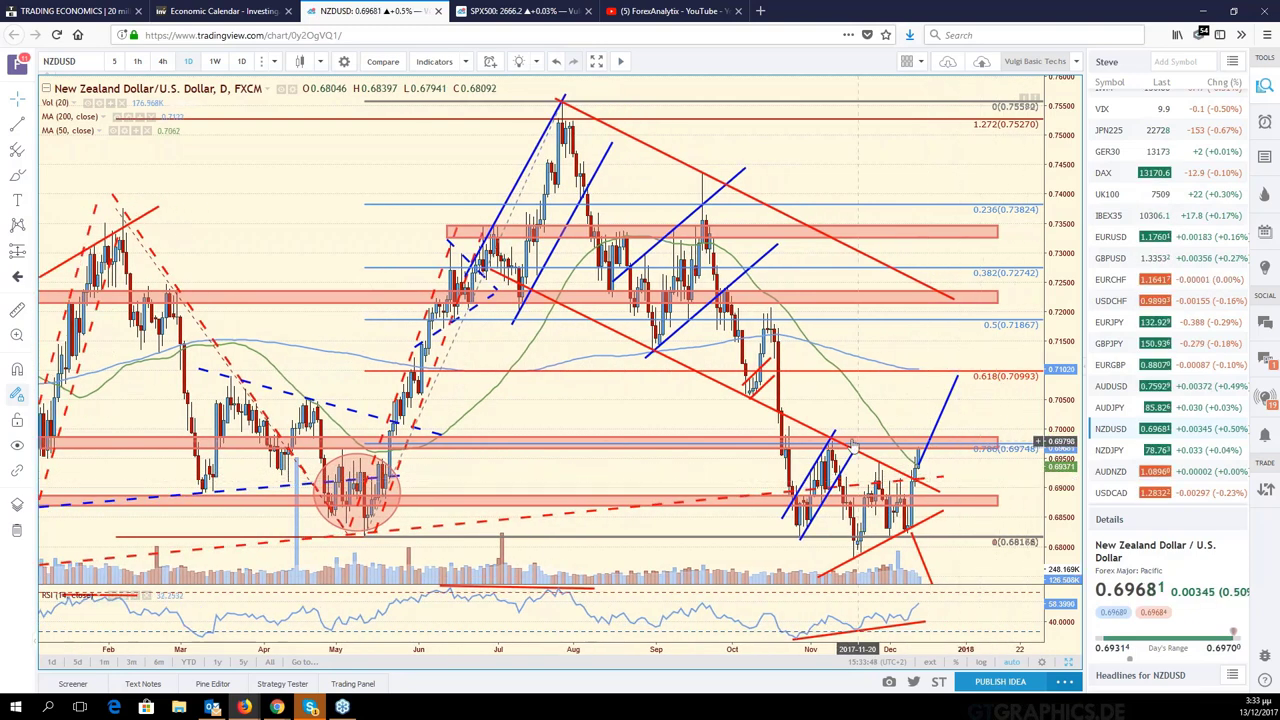
pyautogui.click(941, 506)
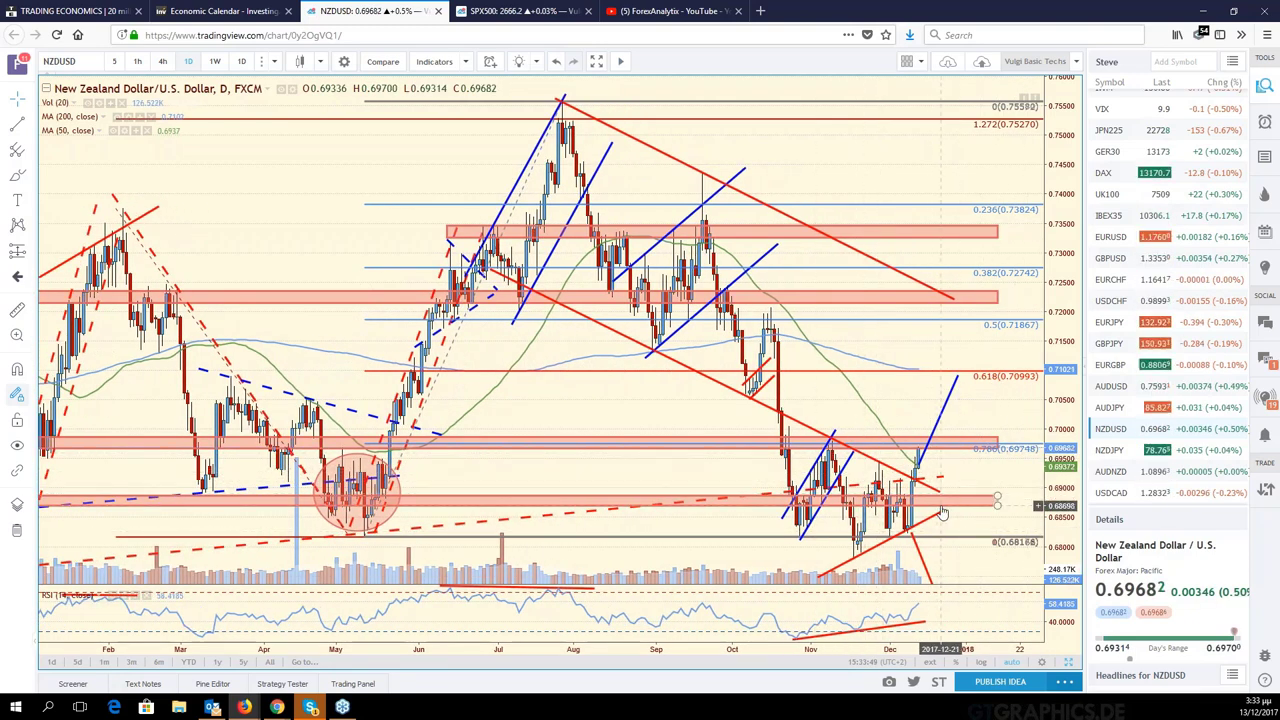
pyautogui.click(932, 480)
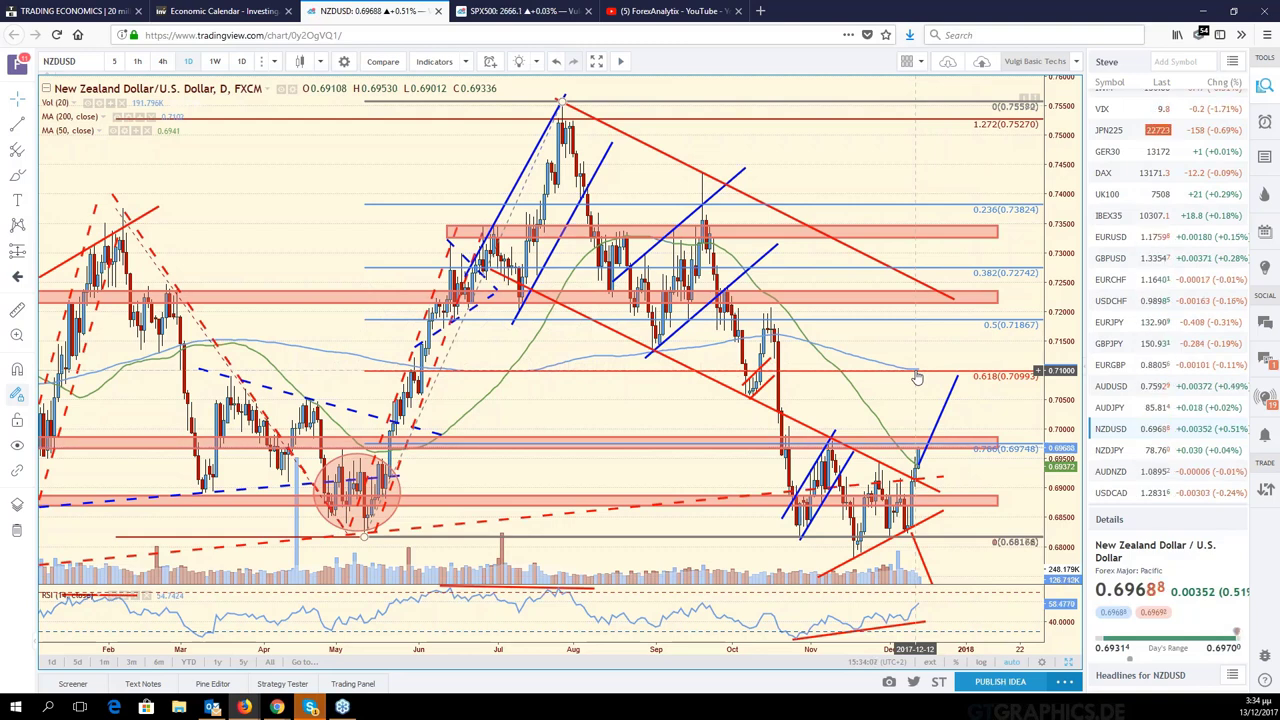
# Step: Enter the misspelled symbol AUDSD in the chart's symbol box
pyautogui.click(86, 62)
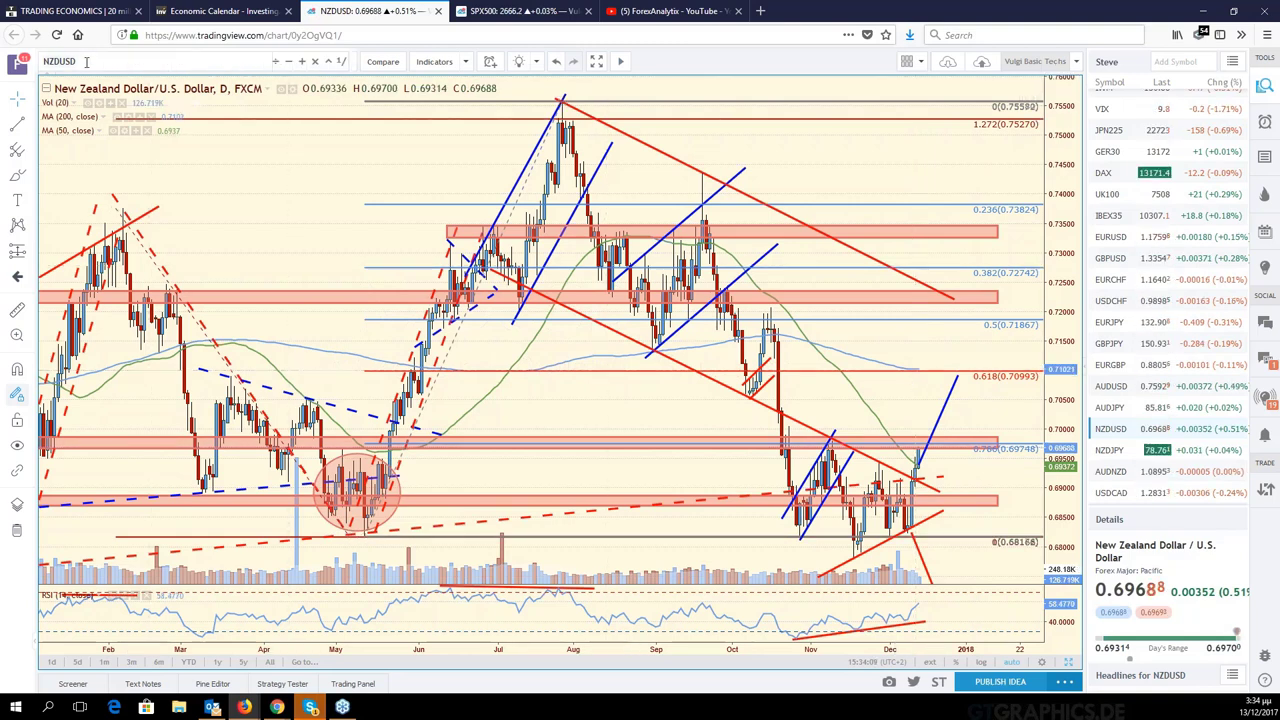
pyautogui.write('AUDSD')
pyautogui.press('Return')
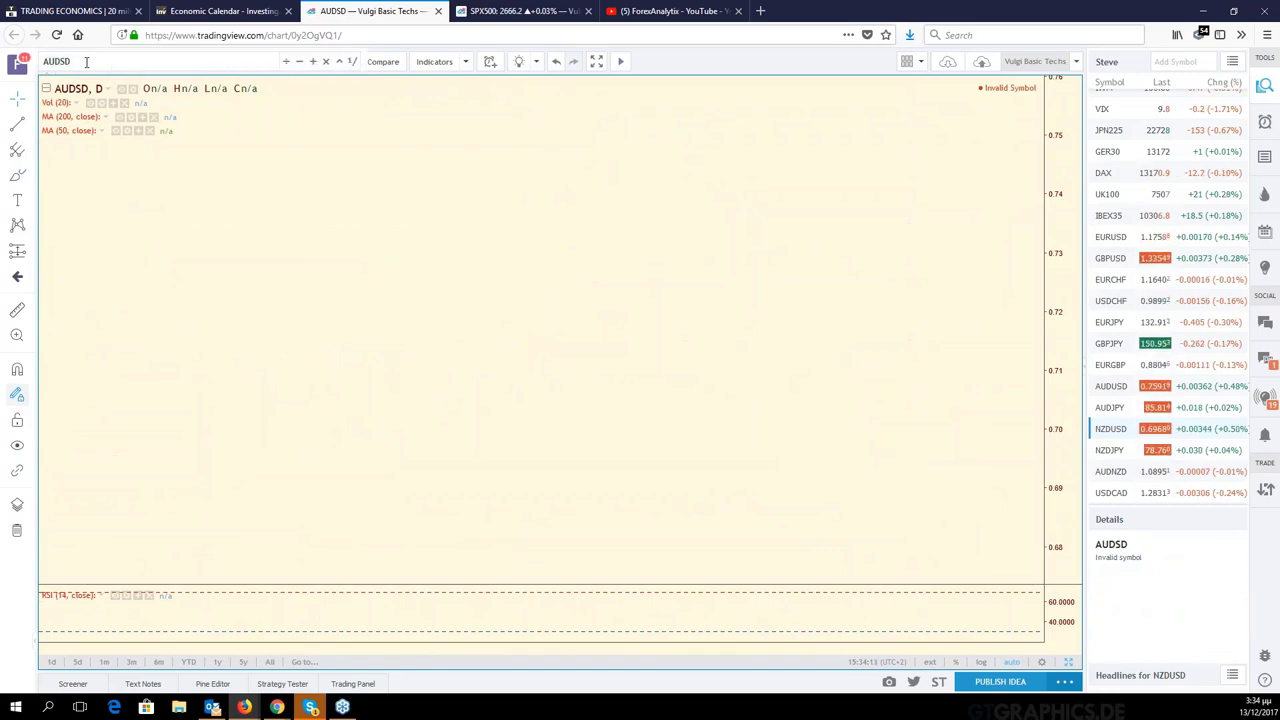
# Step: Correct the symbol to AUDUSD and shift the daily chart to show earlier months
pyautogui.click(86, 62)
pyautogui.write('AUDUSD')
pyautogui.press('Return')
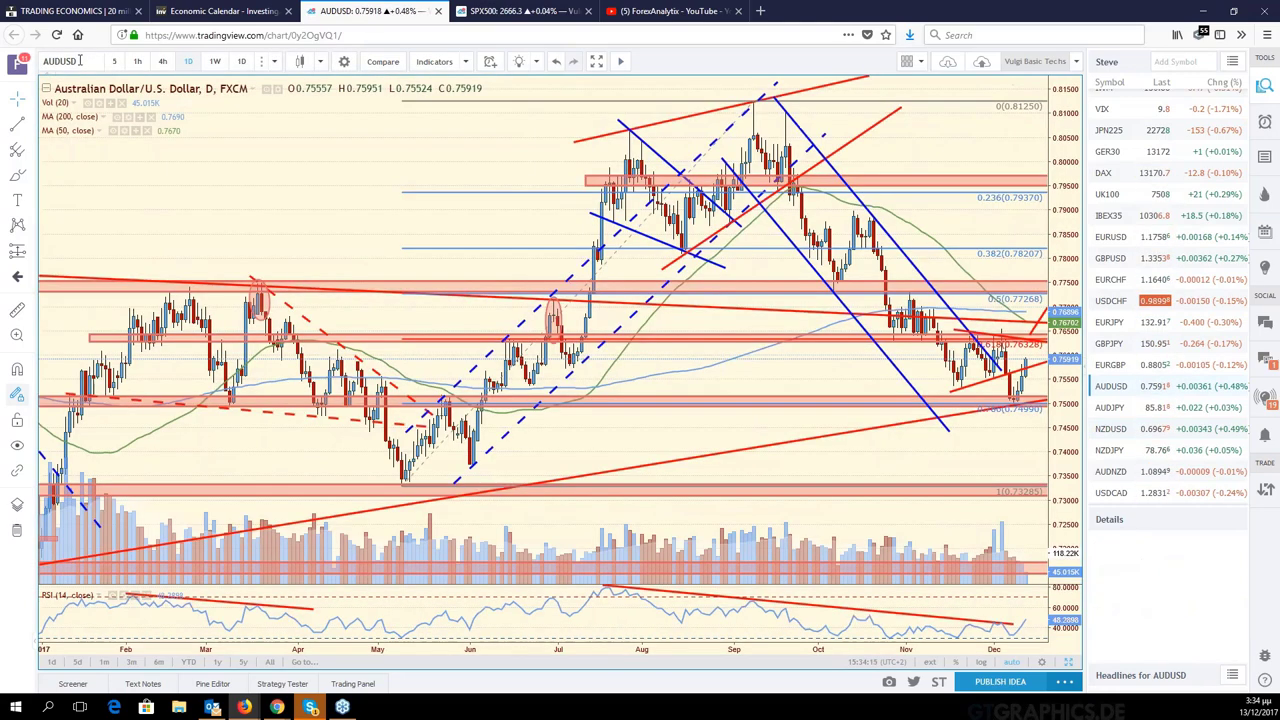
pyautogui.scroll(2, 1040, 463)
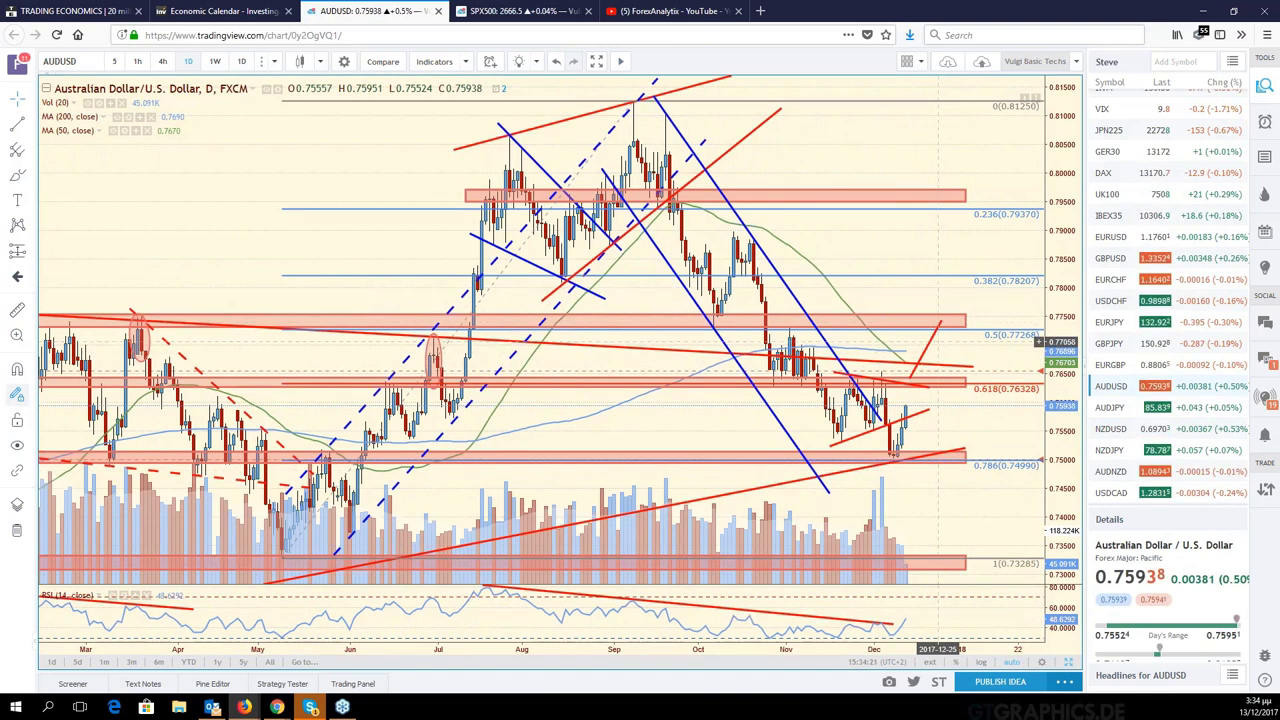
pyautogui.moveTo(963, 360); pyautogui.dragTo(1054, 416)
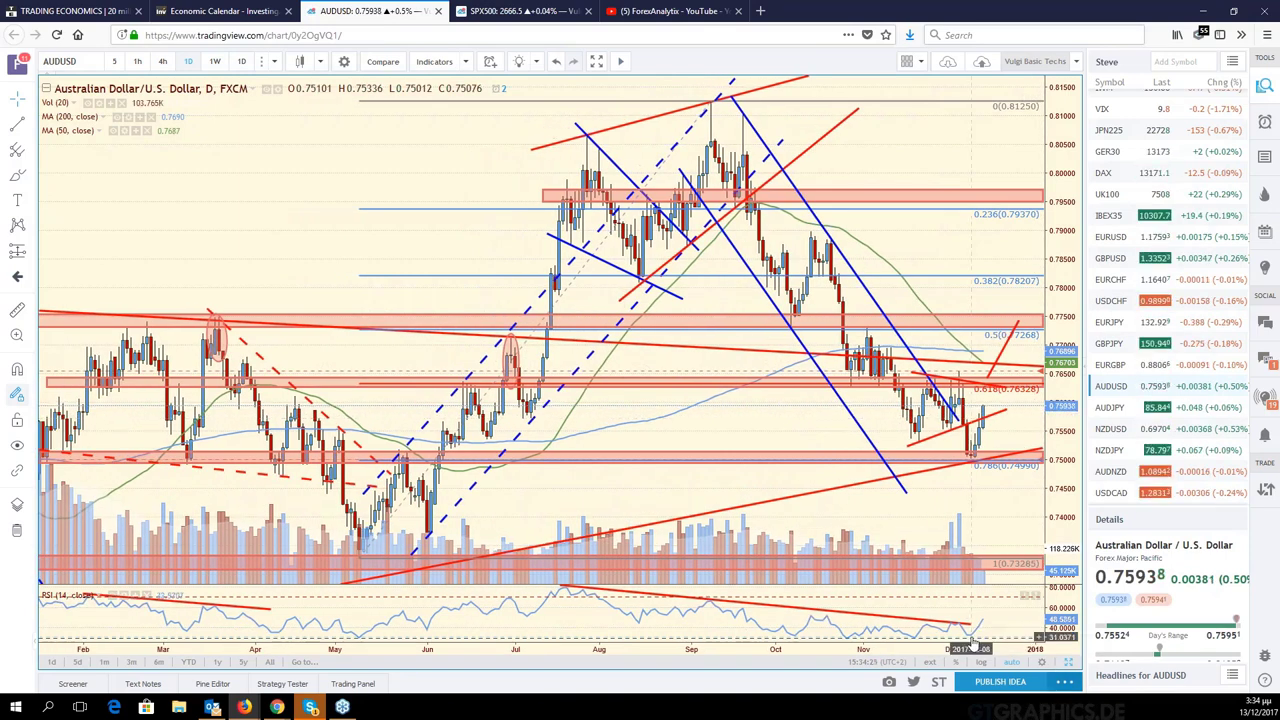
# Step: Extend the red RSI trendline further right and return to the six-chart grid
pyautogui.moveTo(970, 626); pyautogui.dragTo(1006, 627)
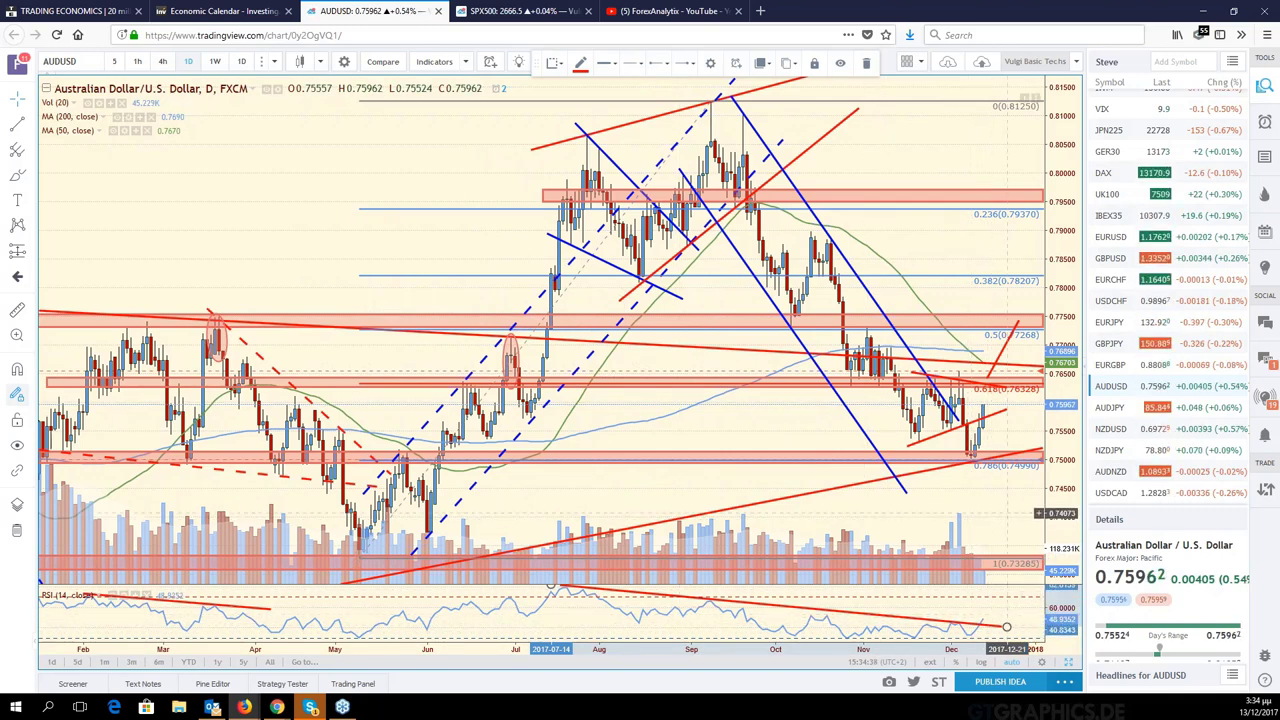
pyautogui.moveTo(1019, 517); pyautogui.dragTo(1040, 518)
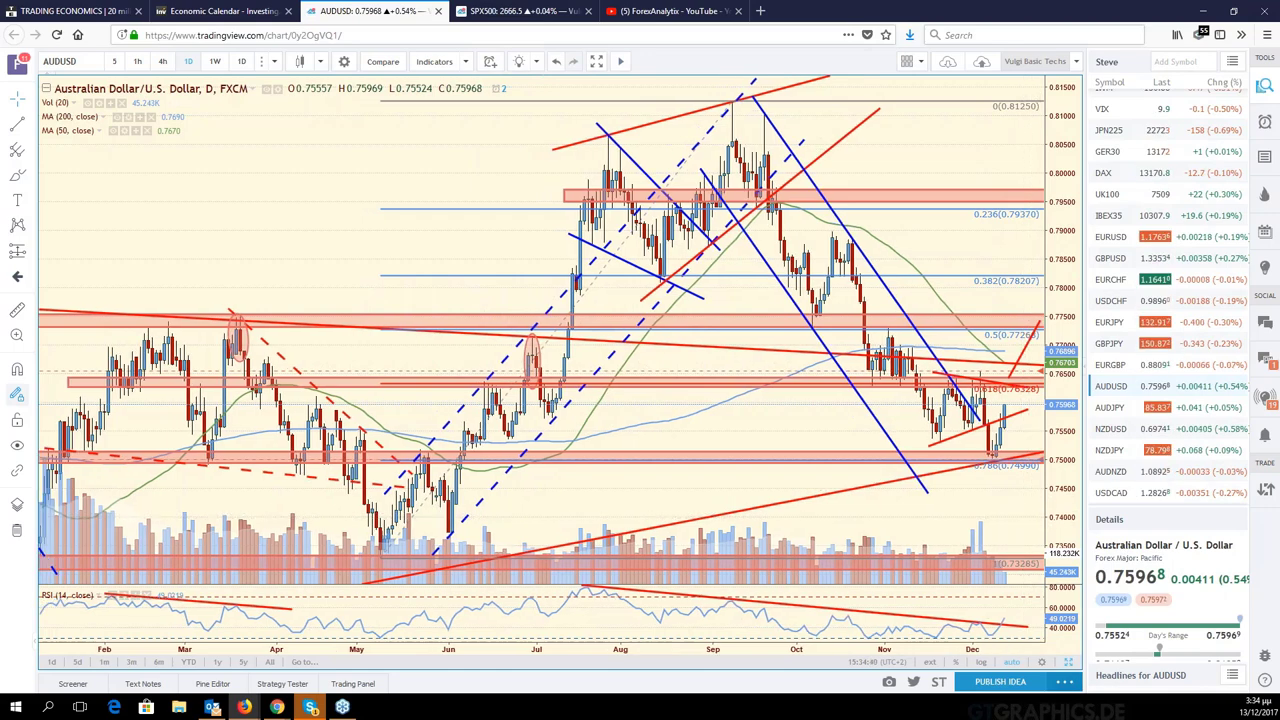
pyautogui.hotkey('alt', 'Return')
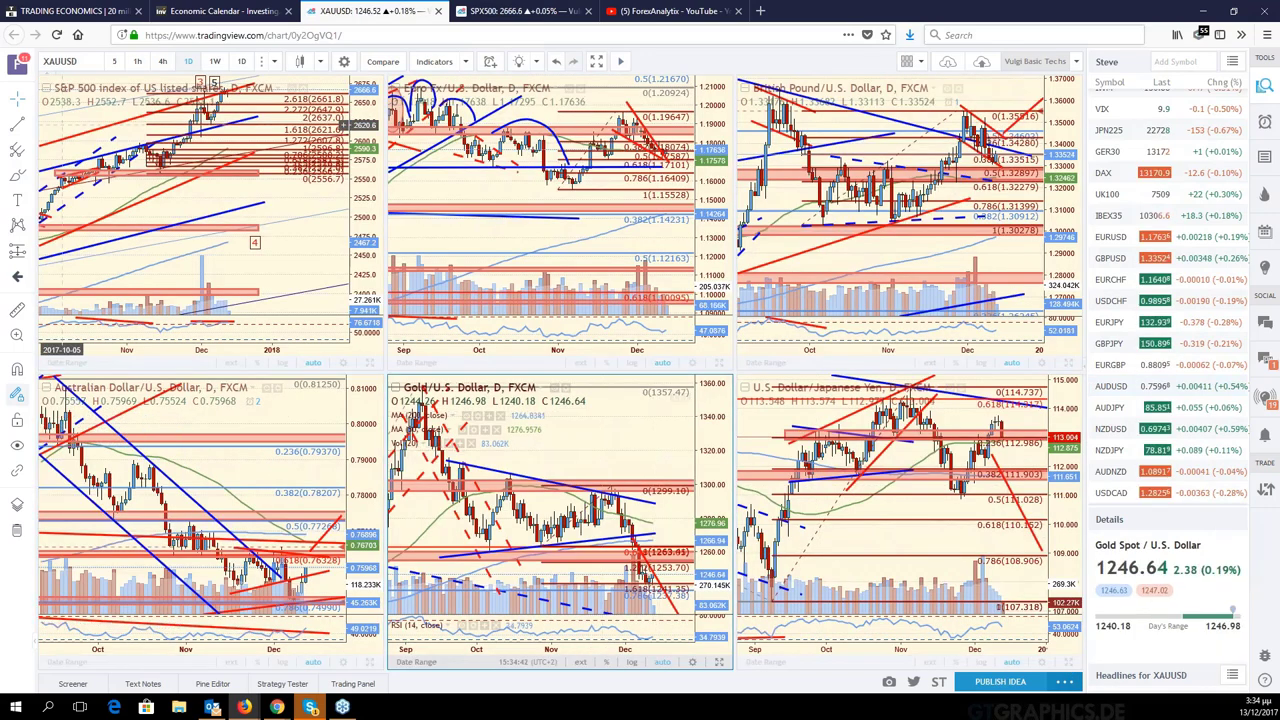
# Step: Replace the Gold pane with USDCAD and maximize that chart
pyautogui.write('usdcad')
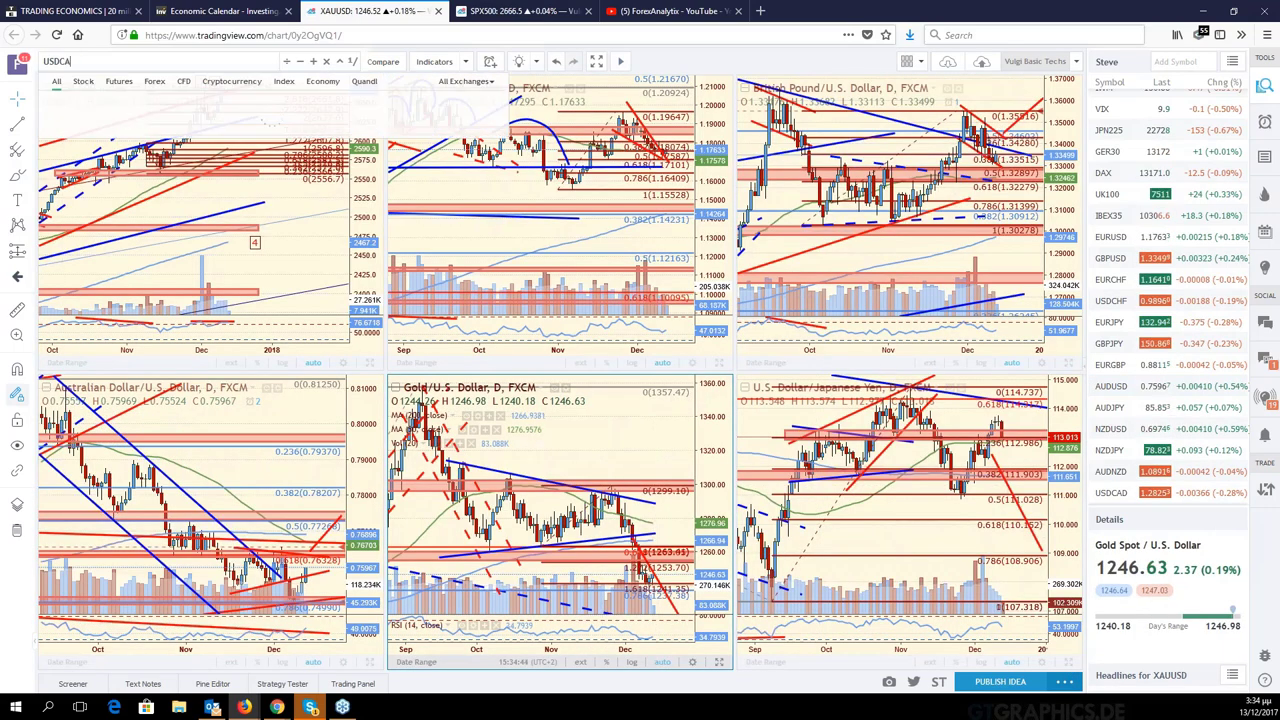
pyautogui.press('Return')
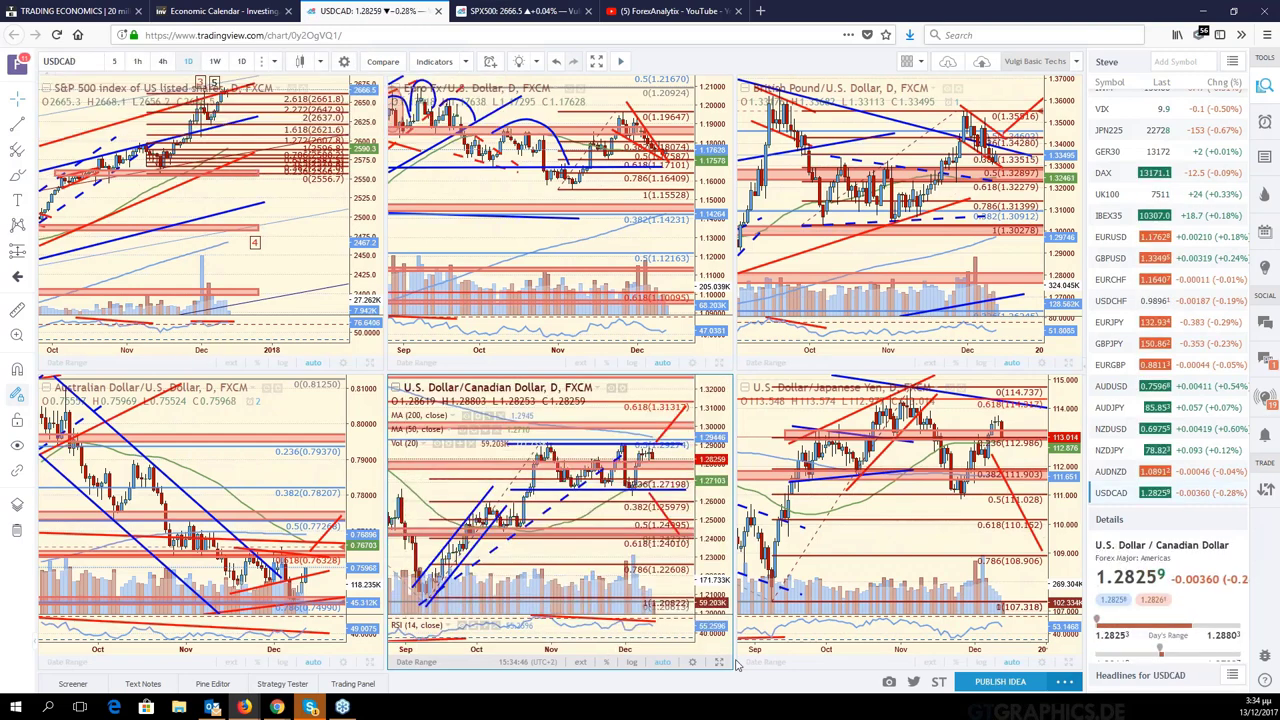
pyautogui.hotkey('alt', 'Return')
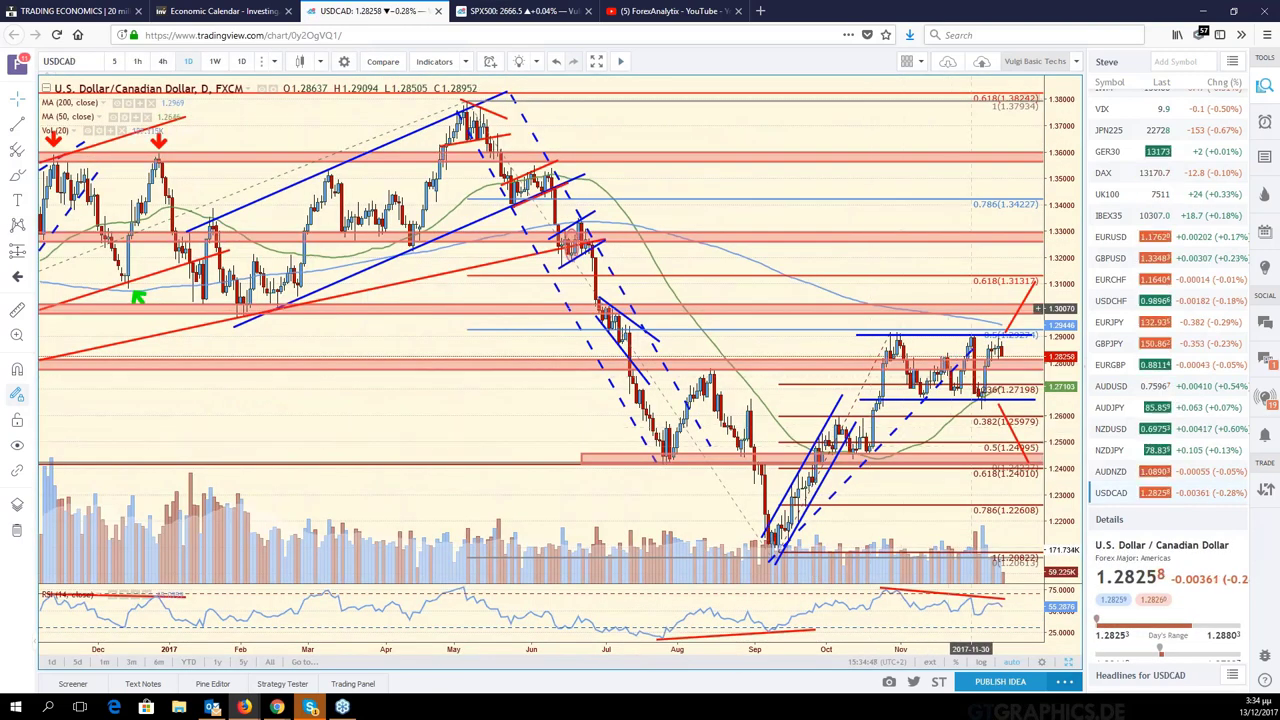
# Step: Zoom the USDCAD chart and select the upper blue line and red upward projection
pyautogui.hscroll(5, 1038, 330)
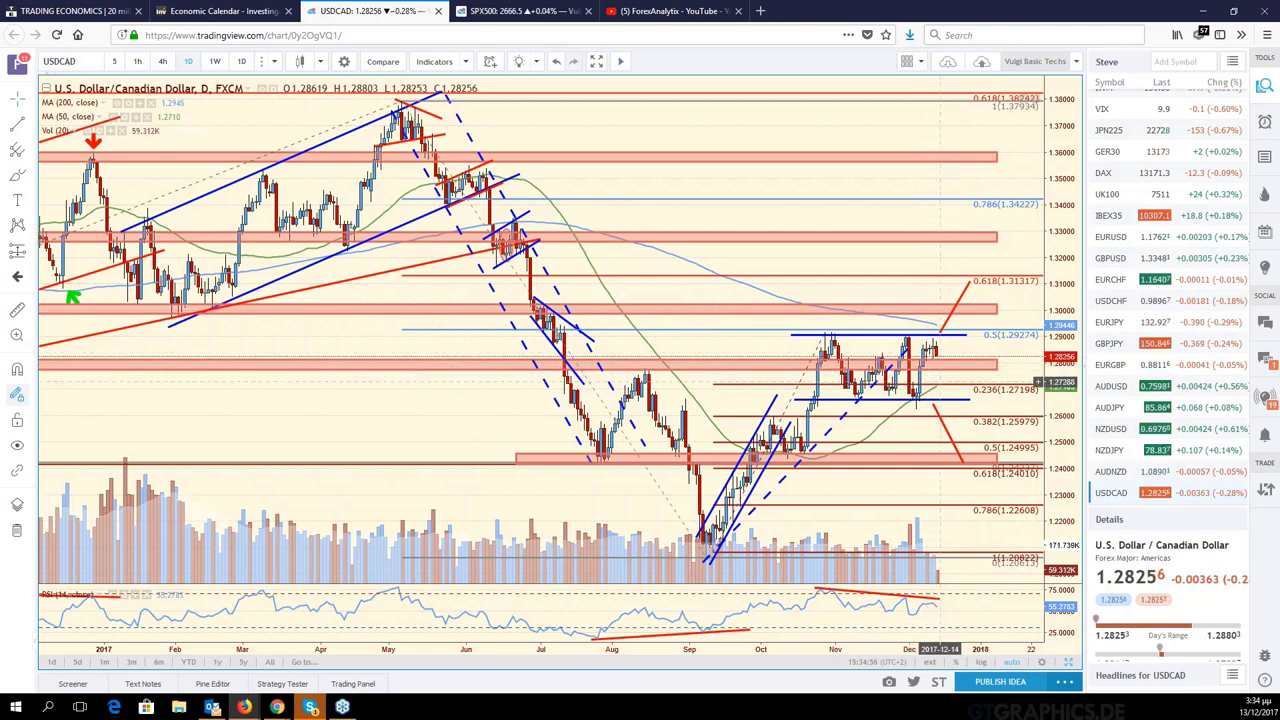
pyautogui.scroll(1, 950, 363)
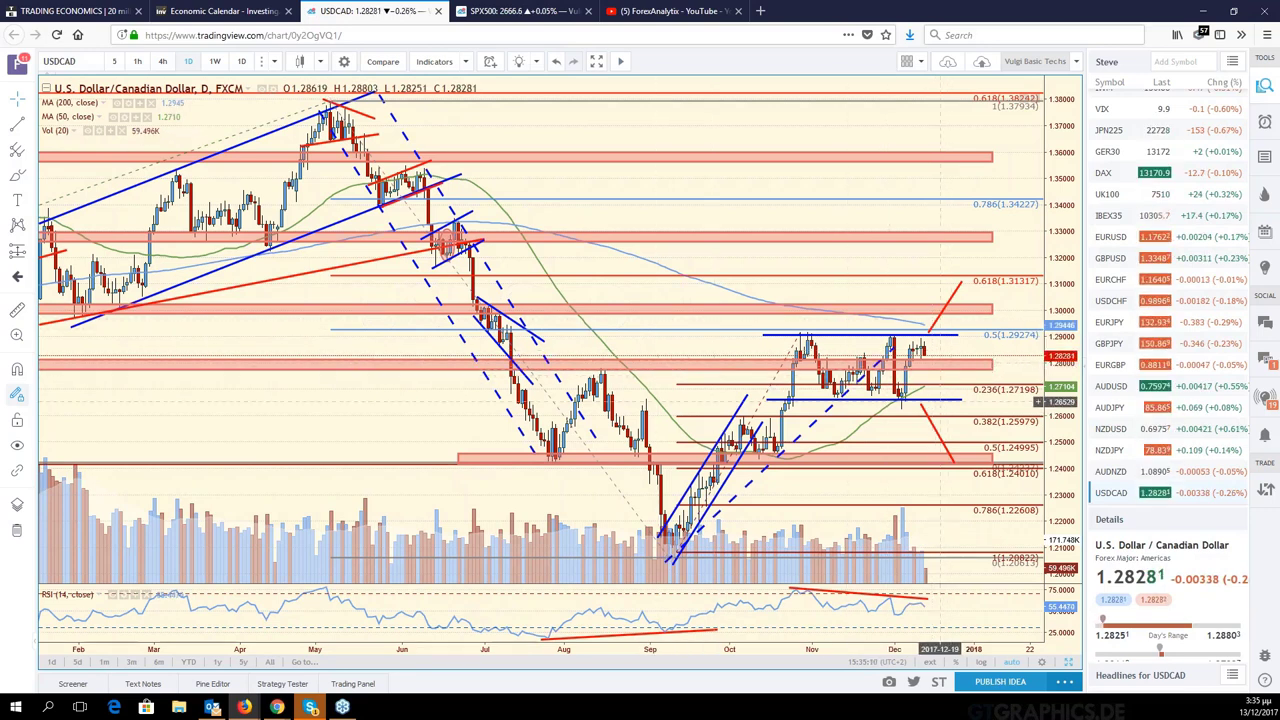
pyautogui.click(946, 337)
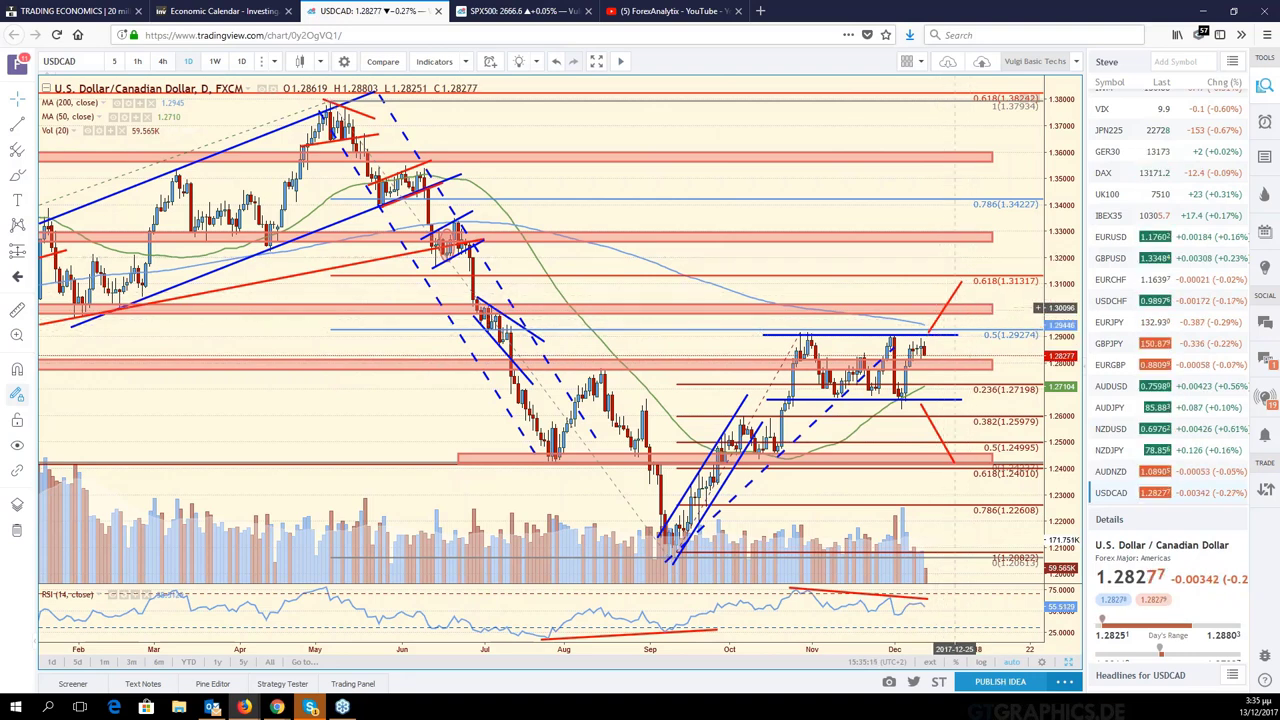
pyautogui.click(962, 281)
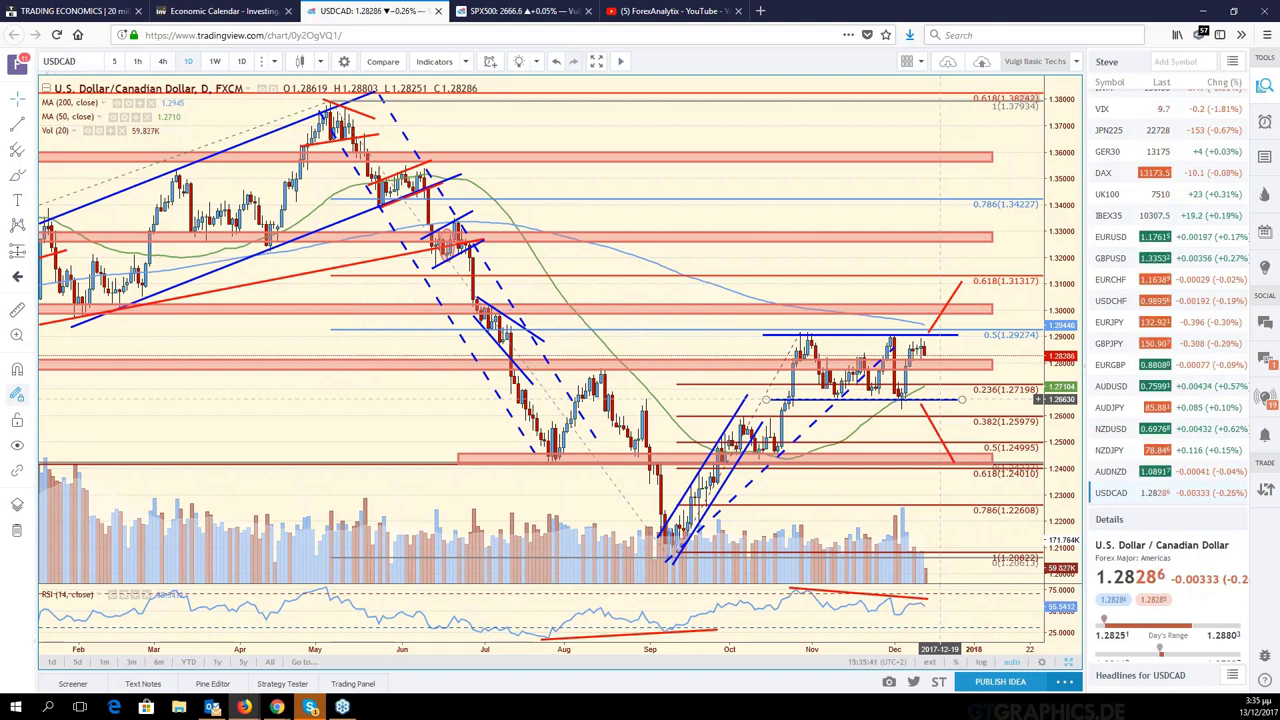
# Step: Select the lower blue line near 1.266 and pan USDCAD back to early 2017
pyautogui.click(930, 334)
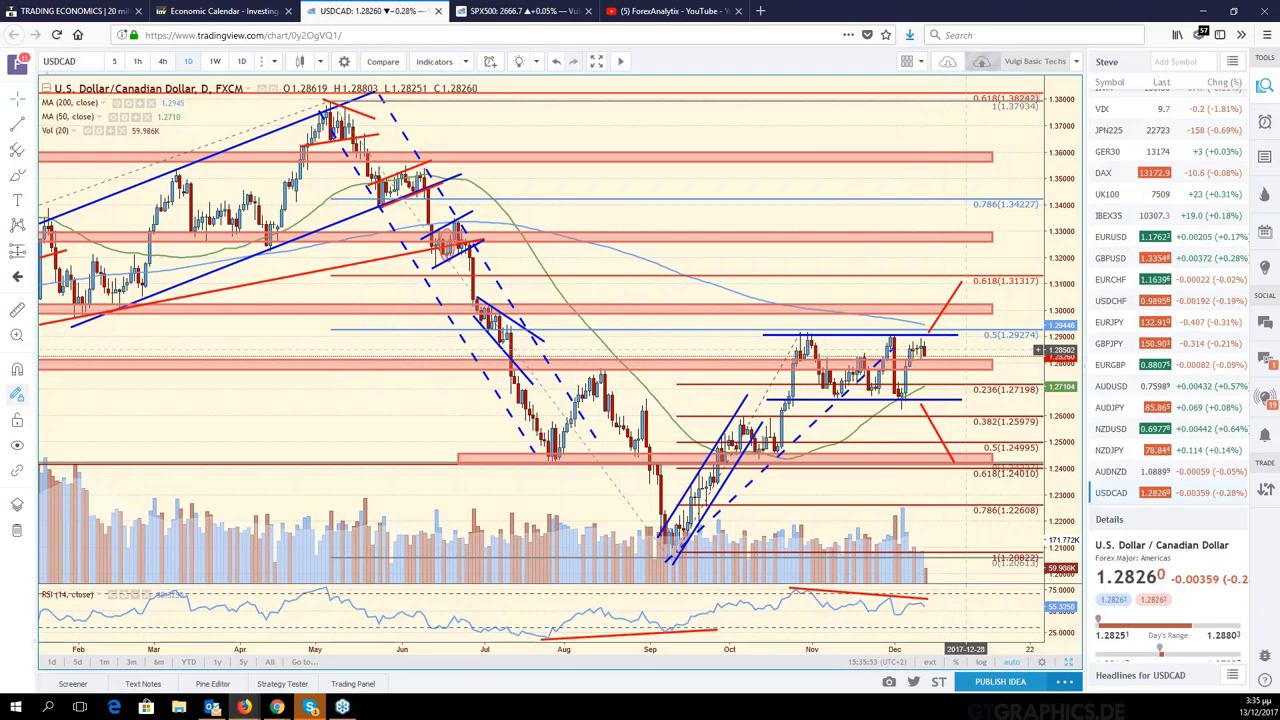
pyautogui.moveTo(943, 354); pyautogui.dragTo(1020, 352)
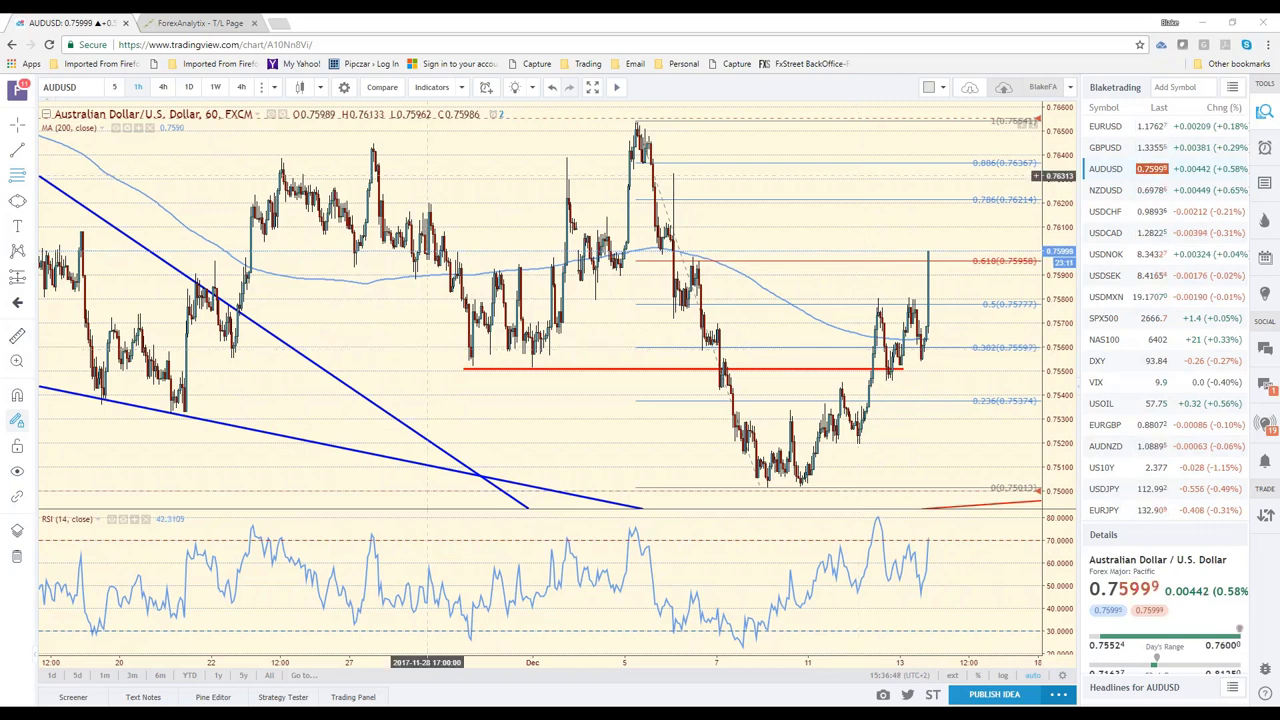
# Step: Switch to the ForexAnalytix T/L Page browser tab with Ctrl+Tab
pyautogui.hotkey('ctrl', 'Tab')
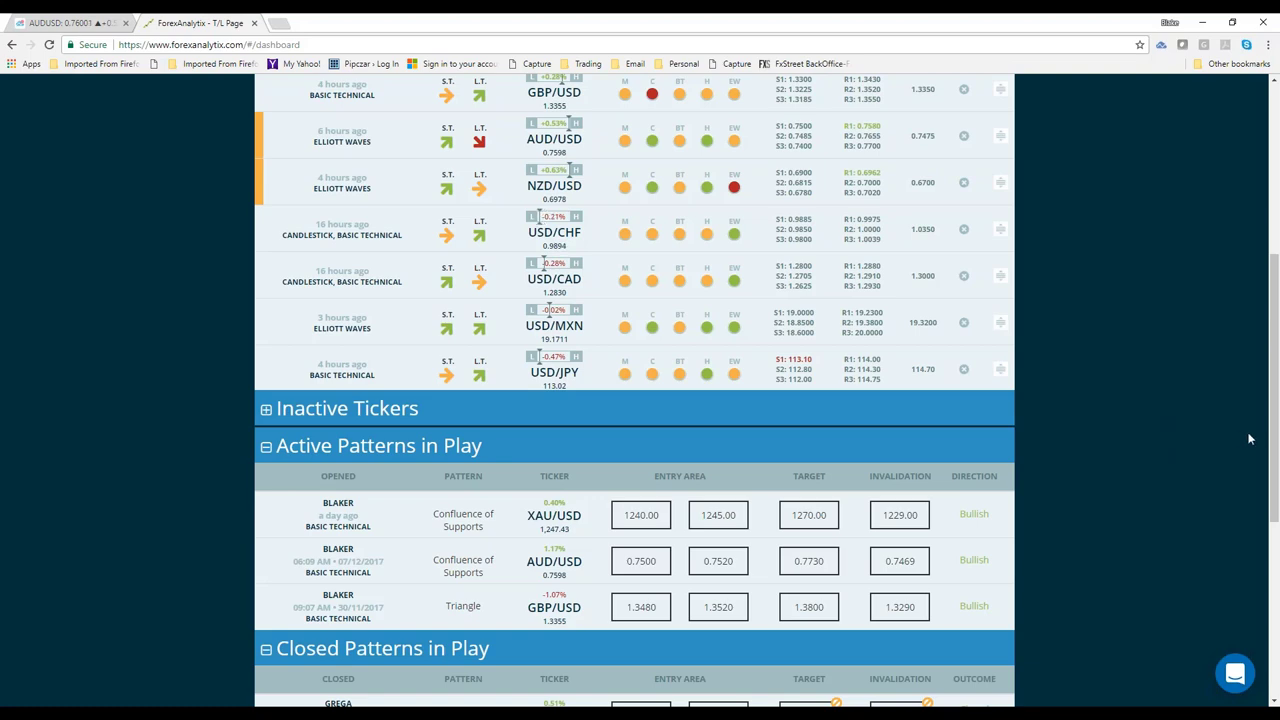
# Step: Return to the TradingView tab showing the AUDUSD 1-hour chart
pyautogui.click(63, 24)
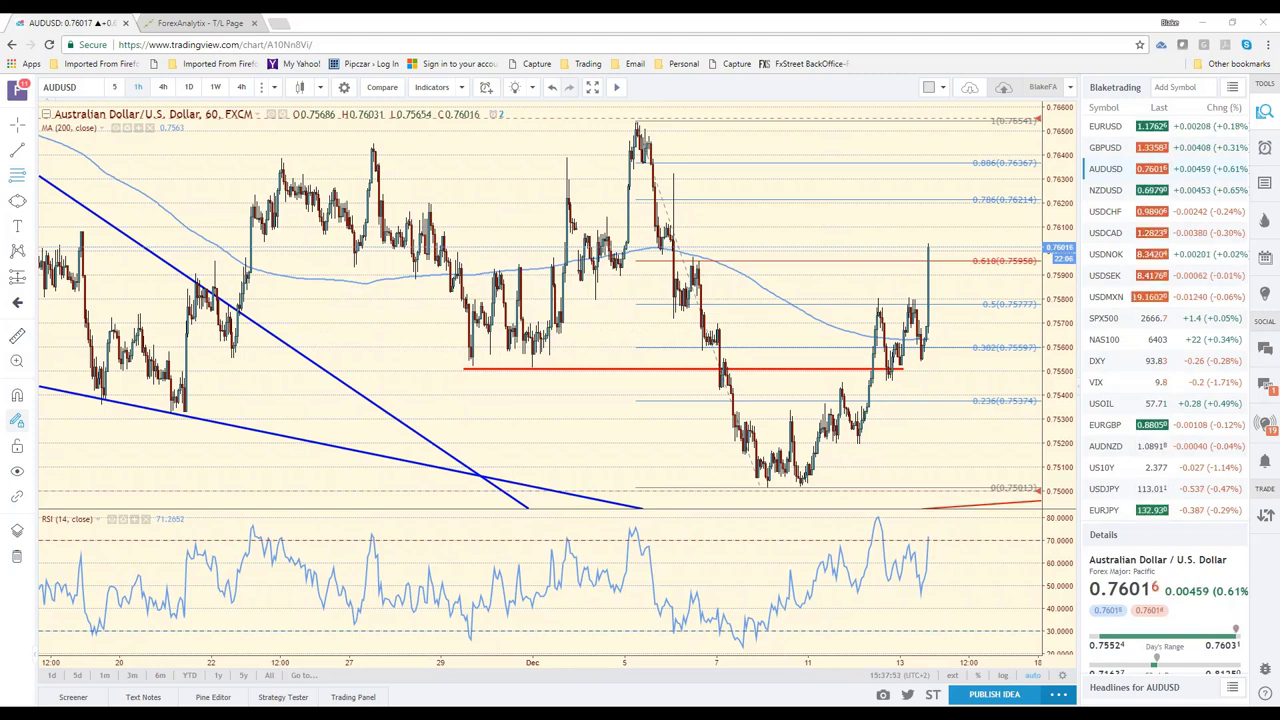
# Step: Open DXY from the watchlist, zoom and pan its trendlines, then load USDJPY
pyautogui.click(1117, 362)
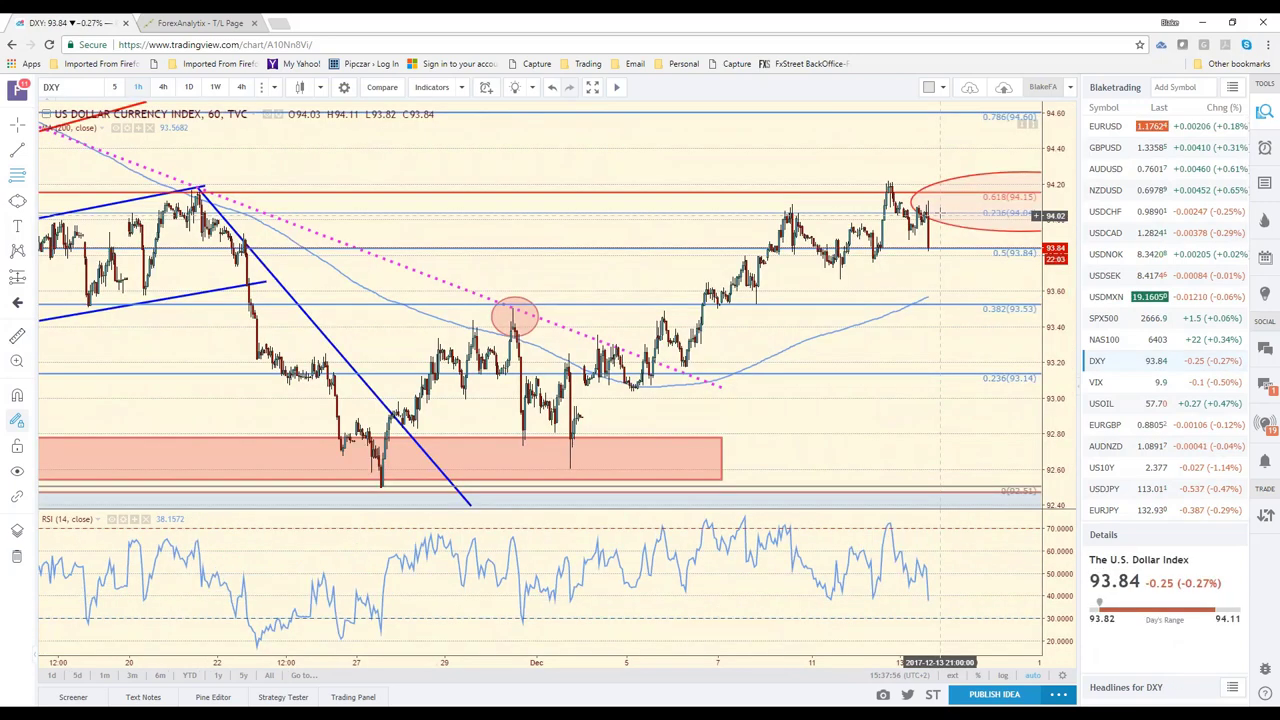
pyautogui.scroll(-2, 938, 215)
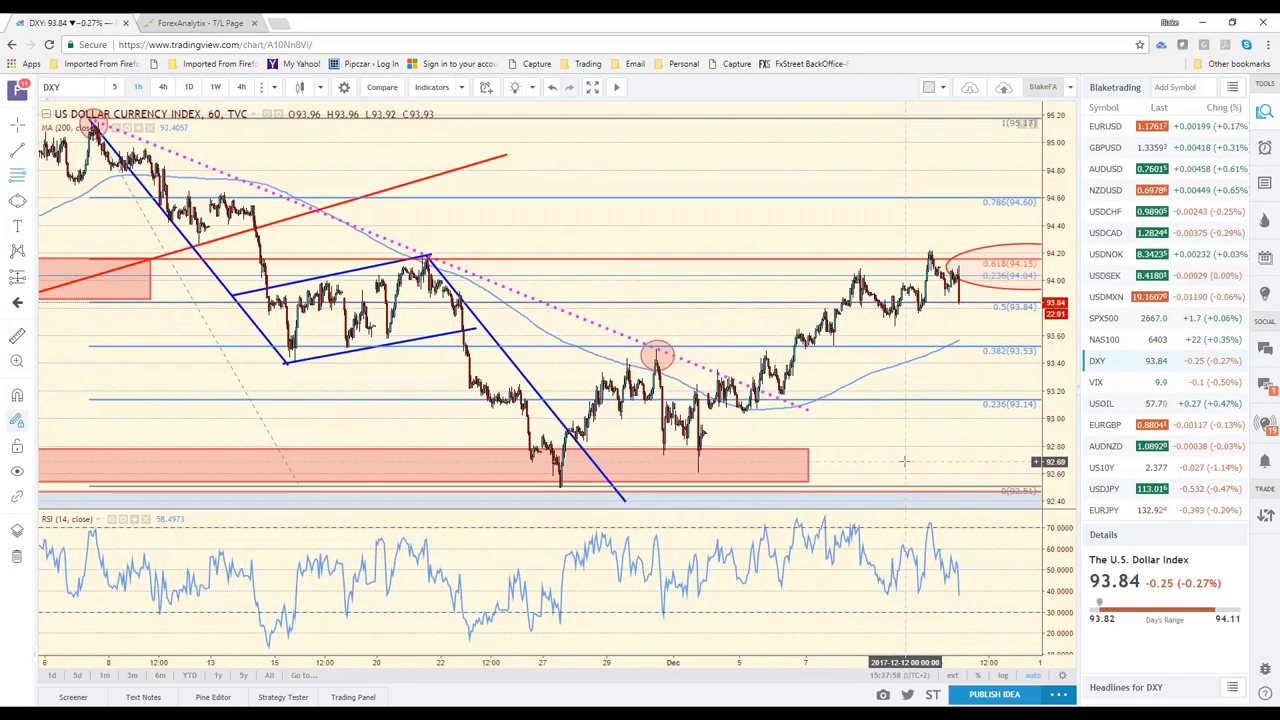
pyautogui.moveTo(833, 455); pyautogui.dragTo(935, 425)
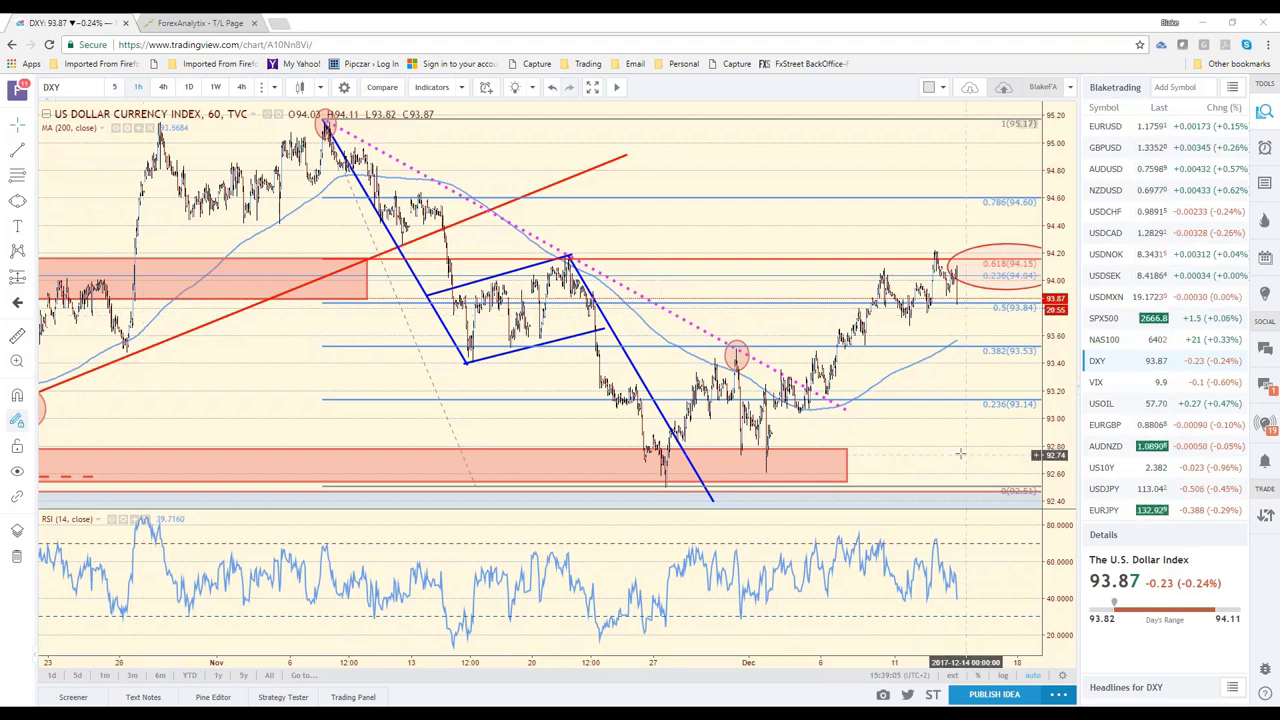
pyautogui.scroll(2, 937, 361)
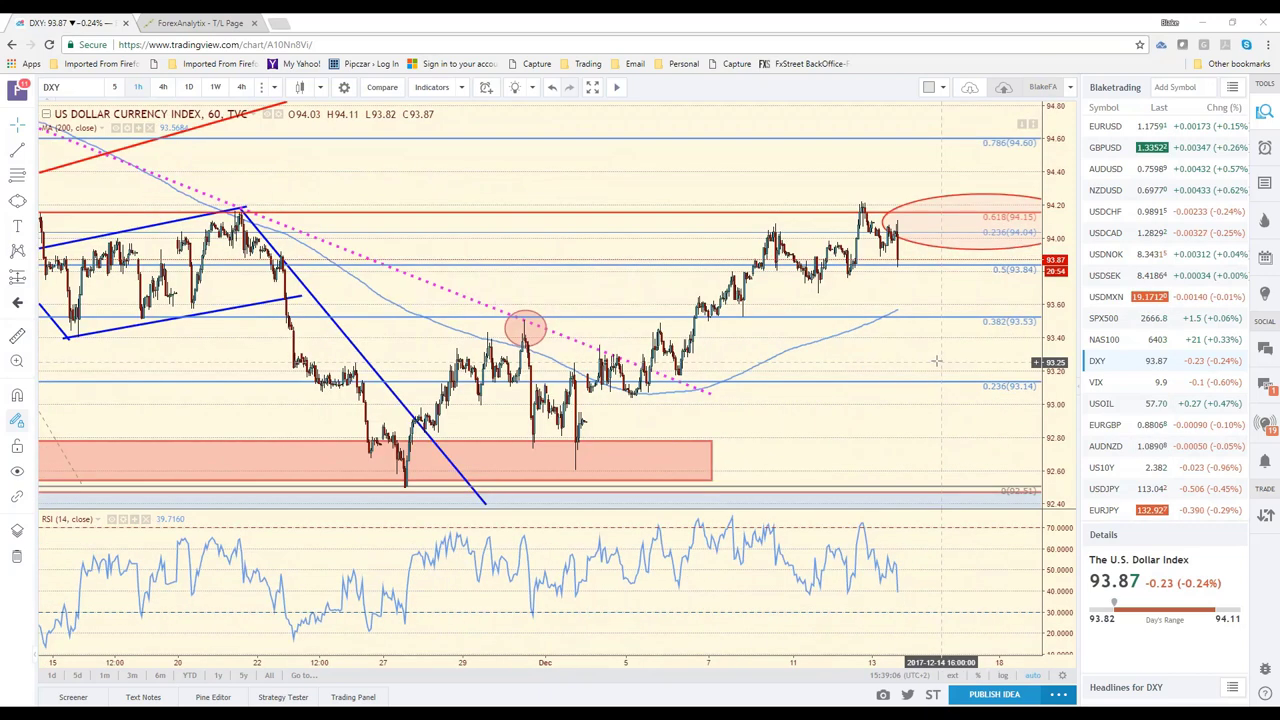
pyautogui.scroll(-1, 937, 361)
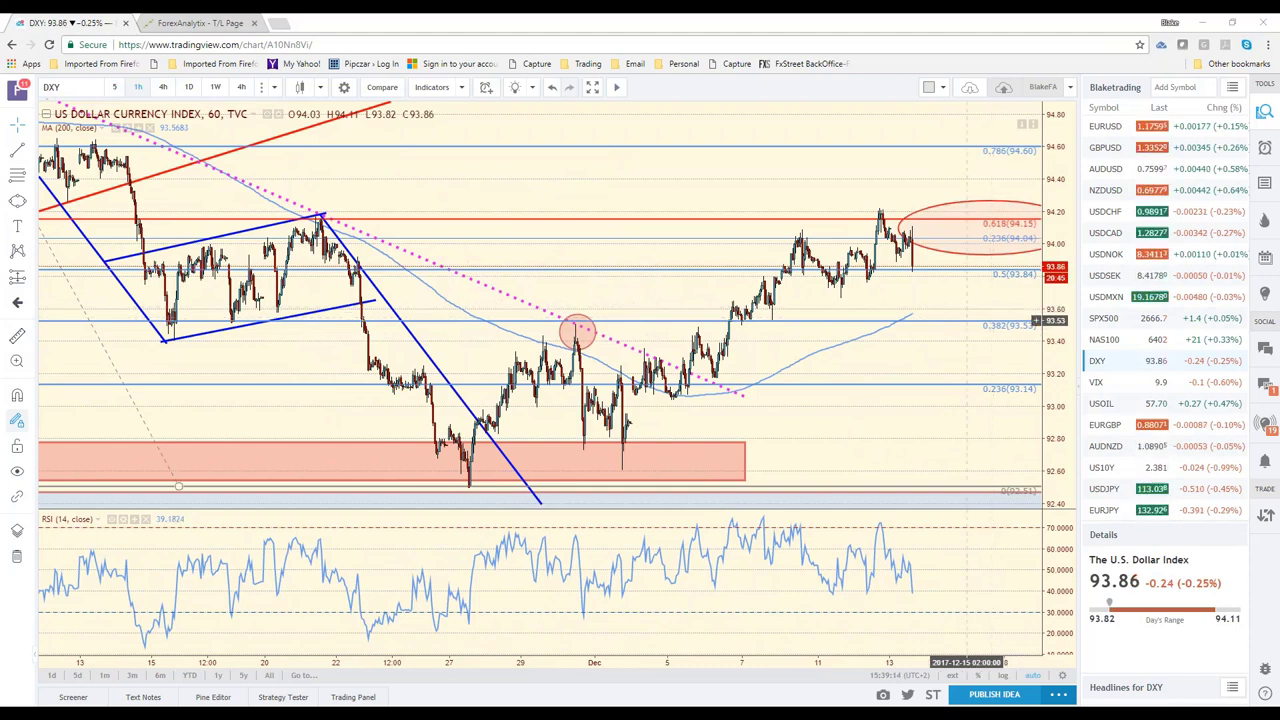
pyautogui.scroll(-3, 966, 320)
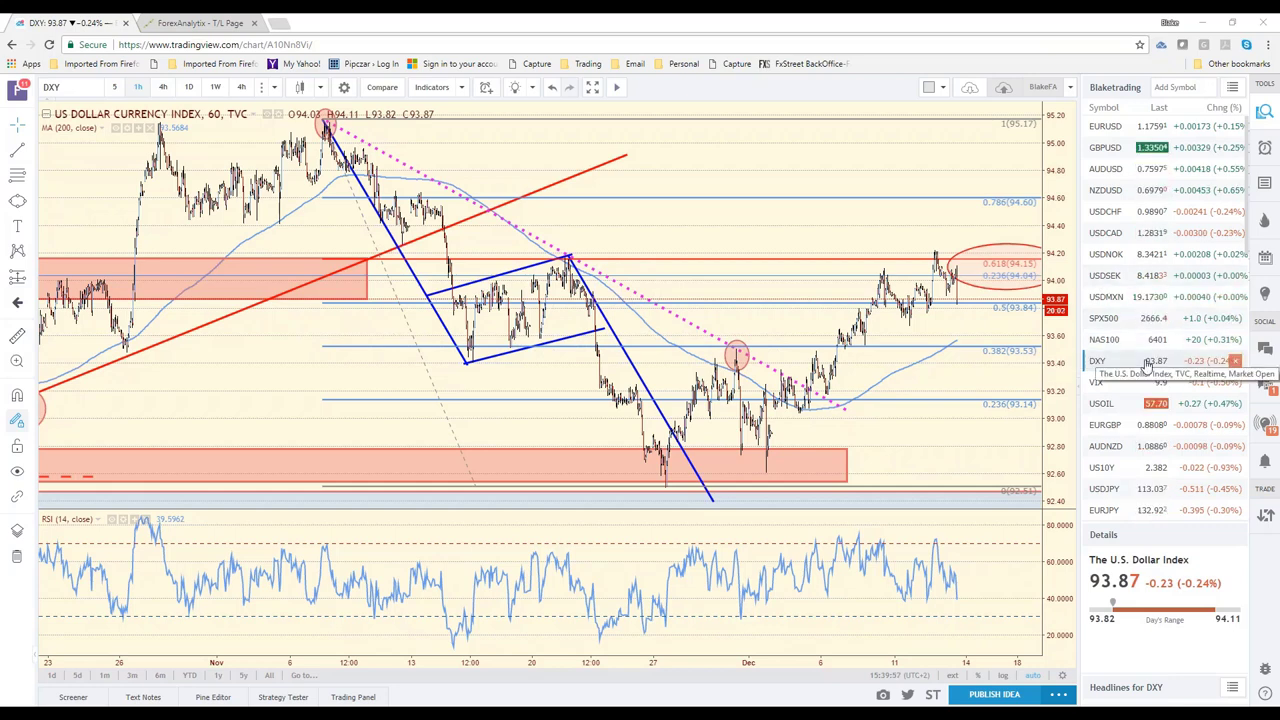
pyautogui.click(1128, 497)
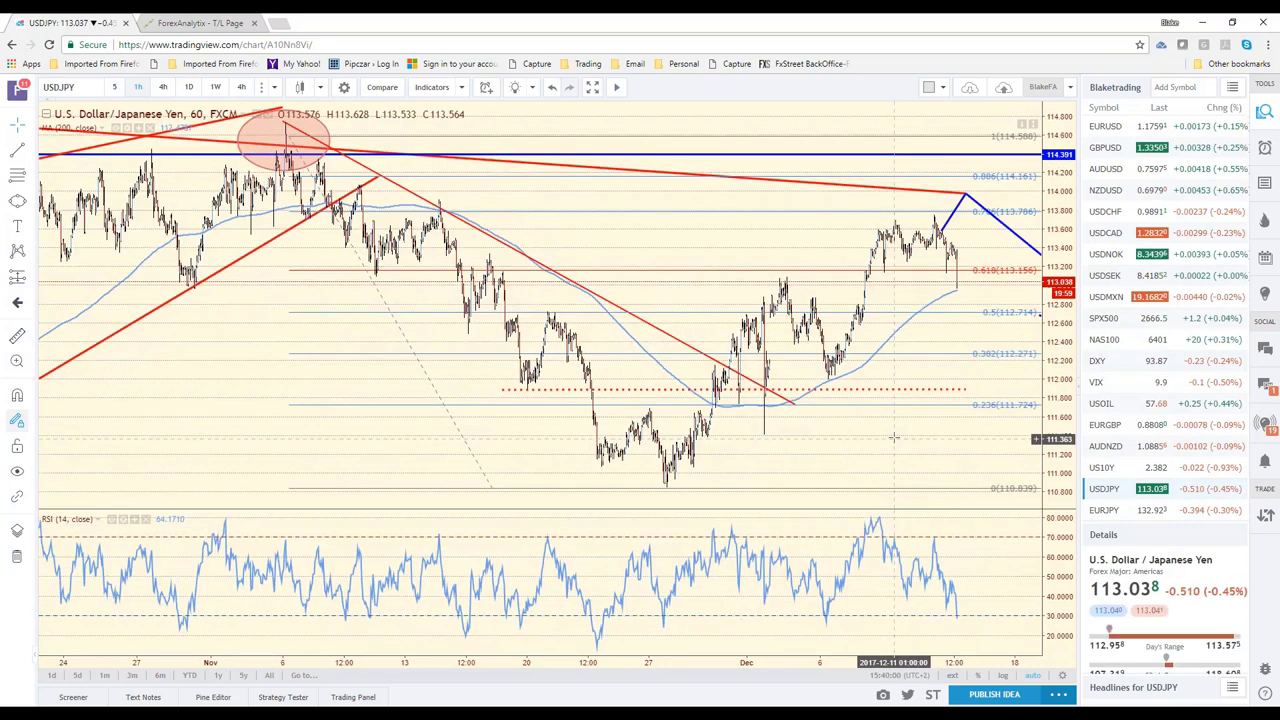
pyautogui.scroll(1, 893, 437)
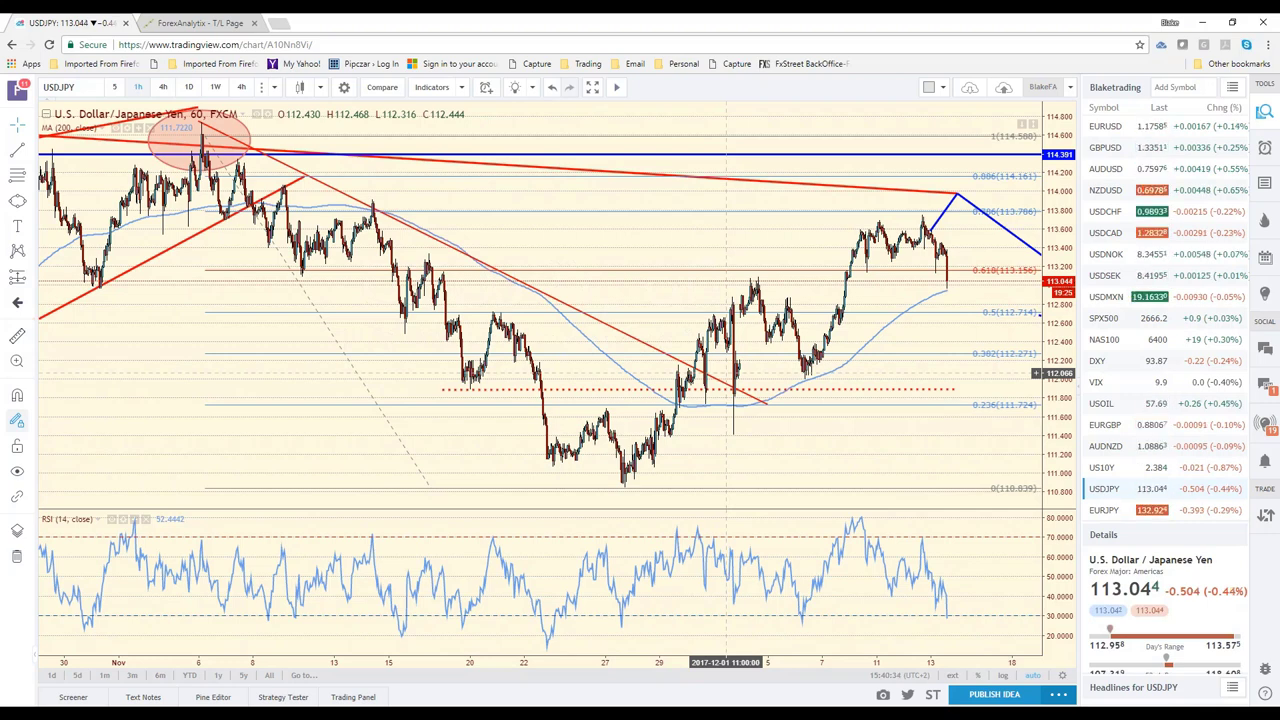
# Step: Flip through the GBPUSD, EURUSD and NZDUSD charts from the watchlist
pyautogui.click(1118, 150)
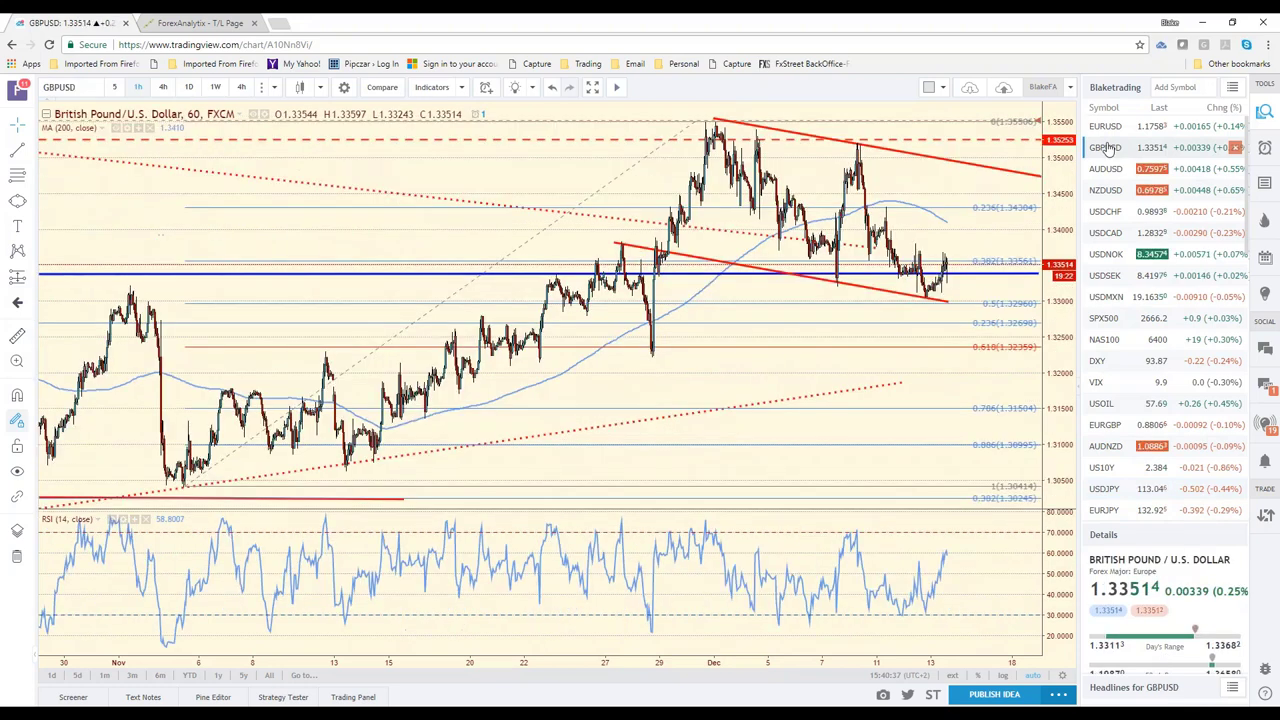
pyautogui.press('Up')
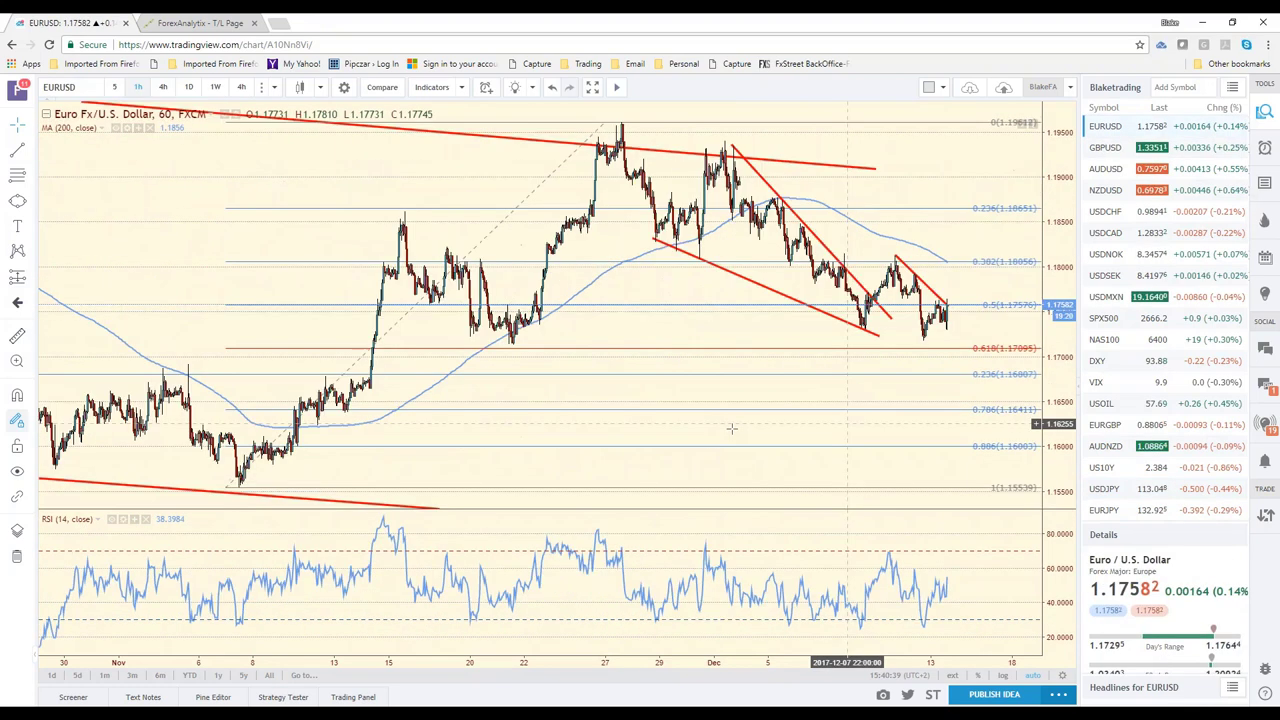
pyautogui.scroll(2, 731, 428)
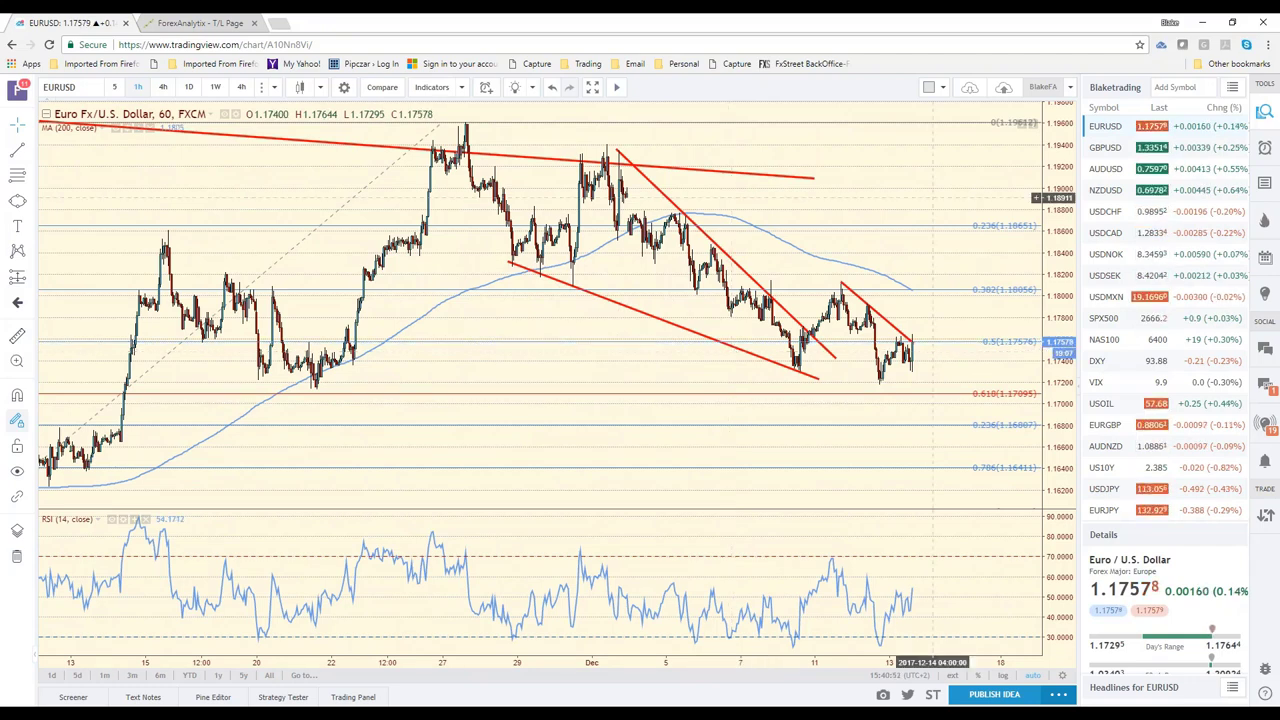
pyautogui.click(1150, 199)
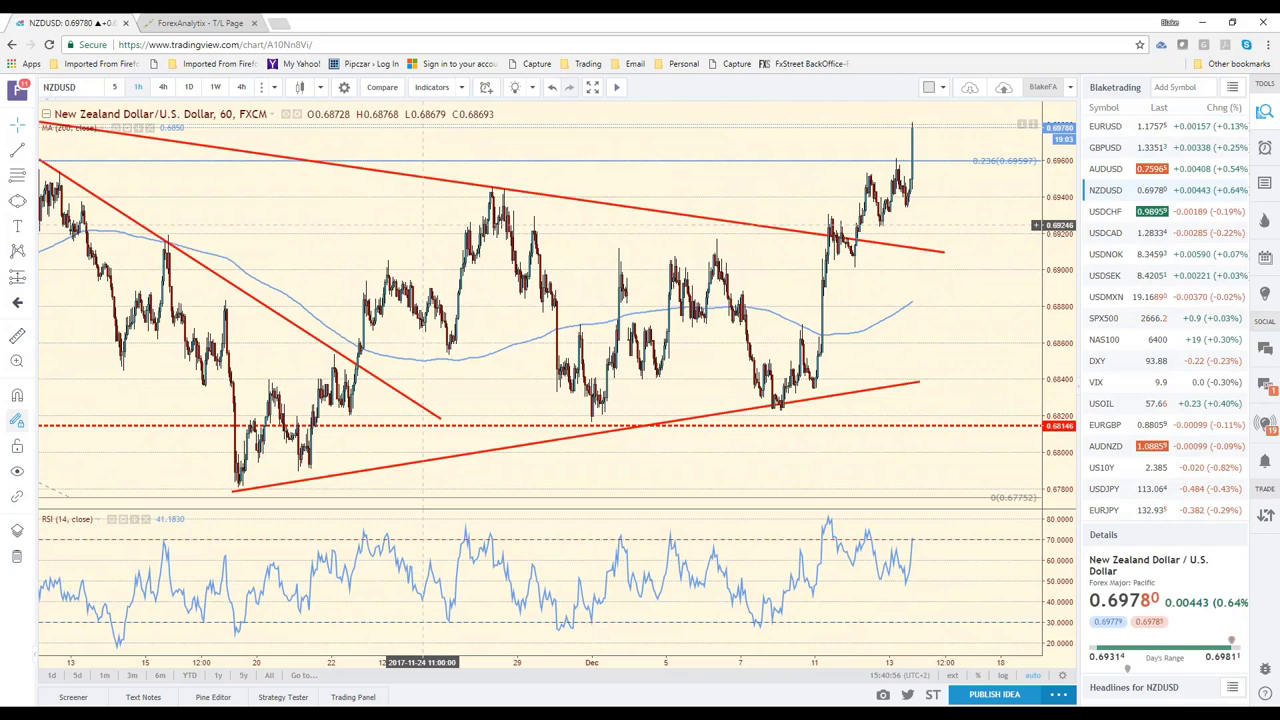
# Step: Set the interval to 240 minutes and open AUDUSD in the watchlist
pyautogui.write('240')
pyautogui.press('Return')
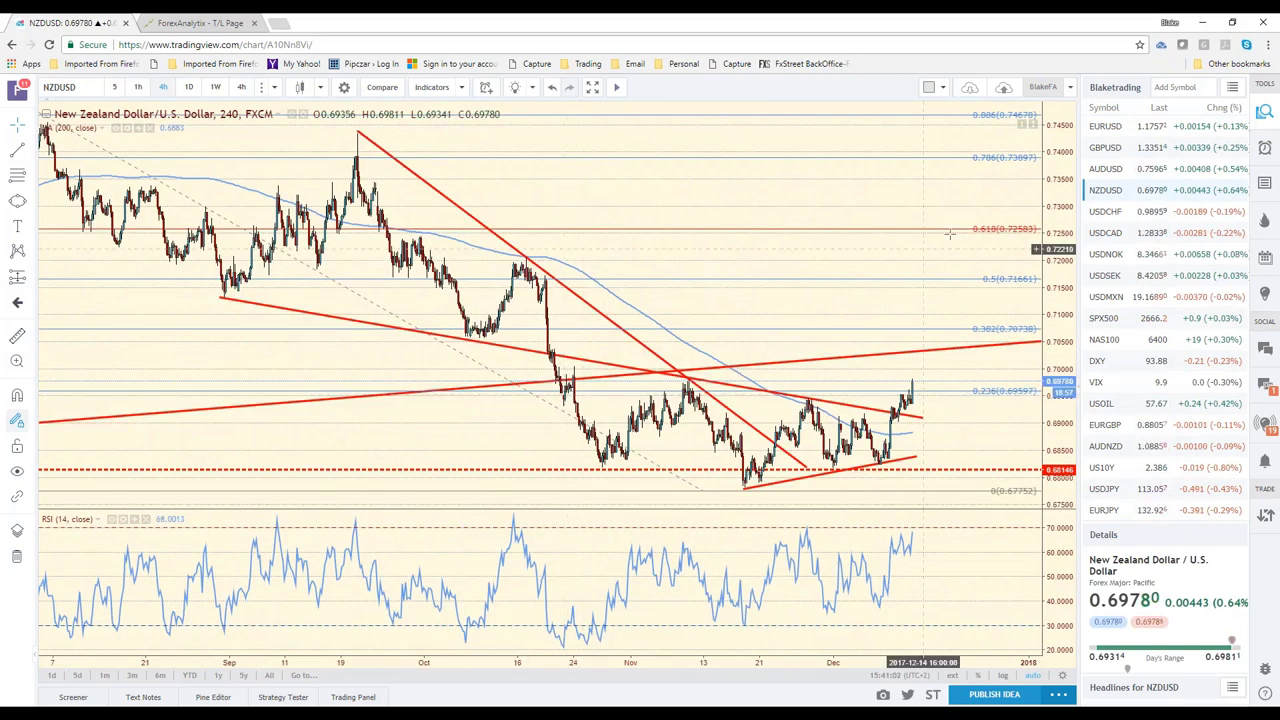
pyautogui.click(1112, 170)
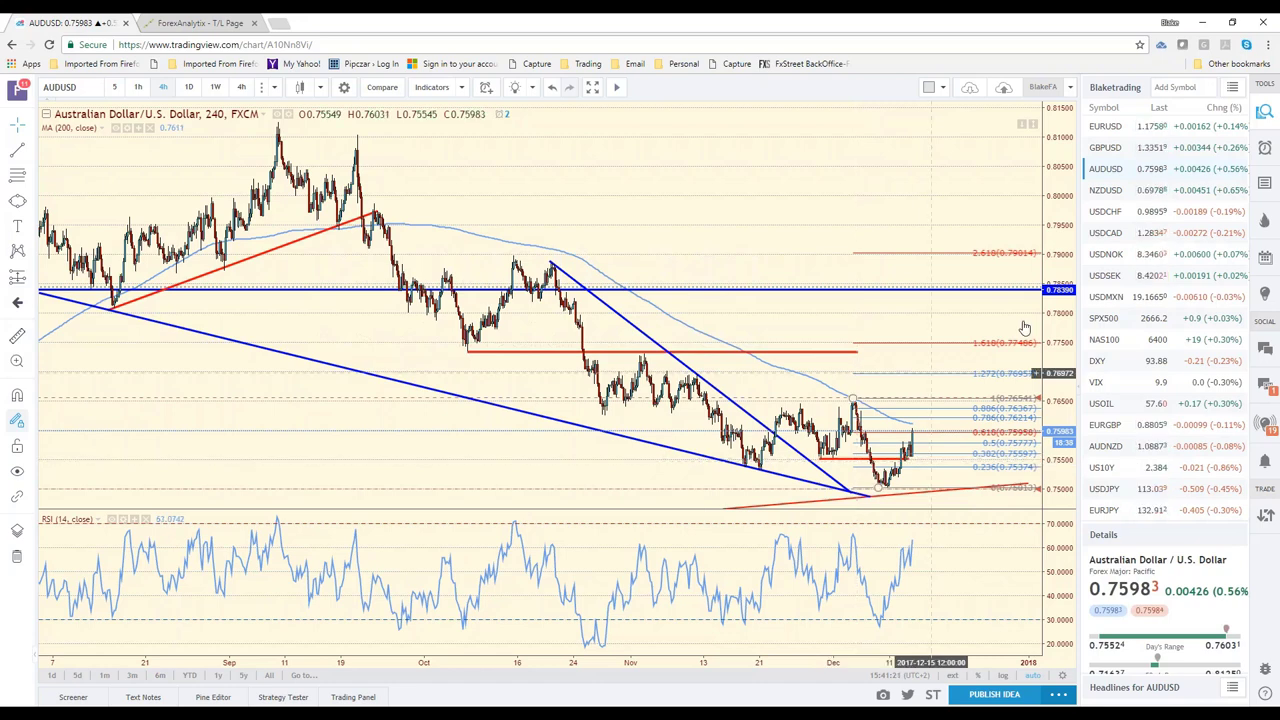
# Step: Open the SPX500 chart on the 1W weekly timeframe
pyautogui.click(1100, 325)
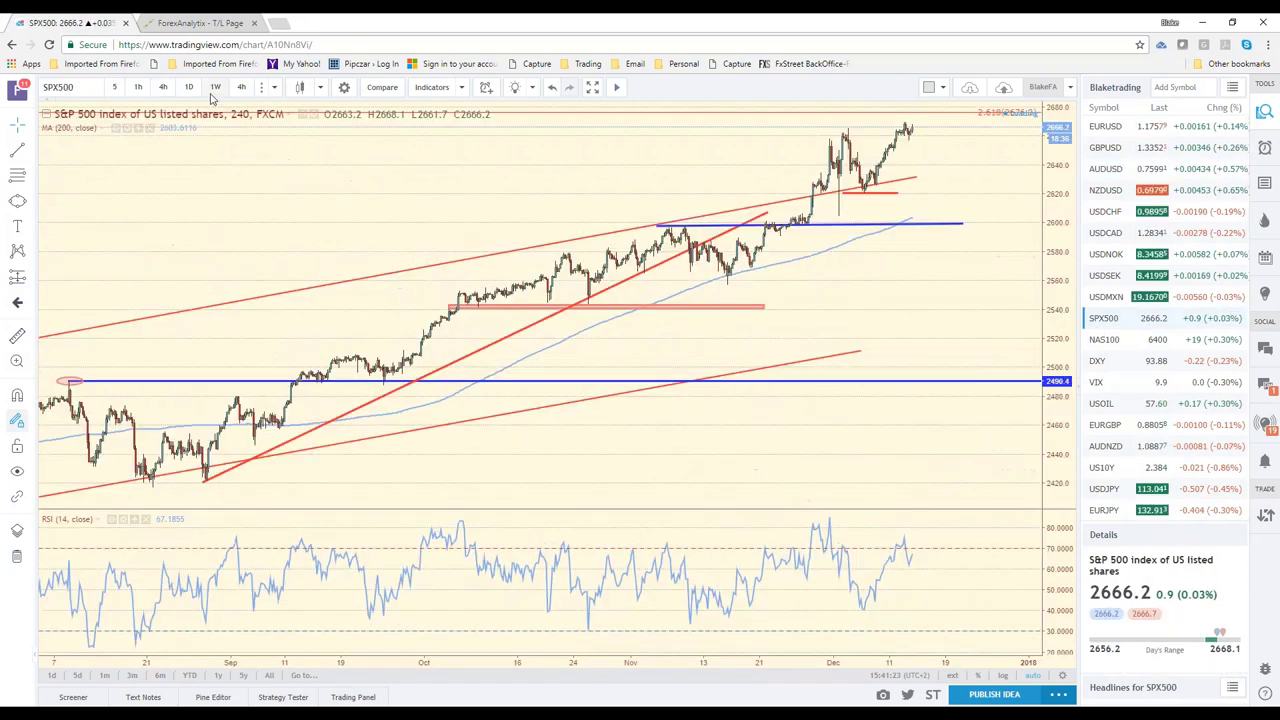
pyautogui.write('1W')
pyautogui.press('Return')
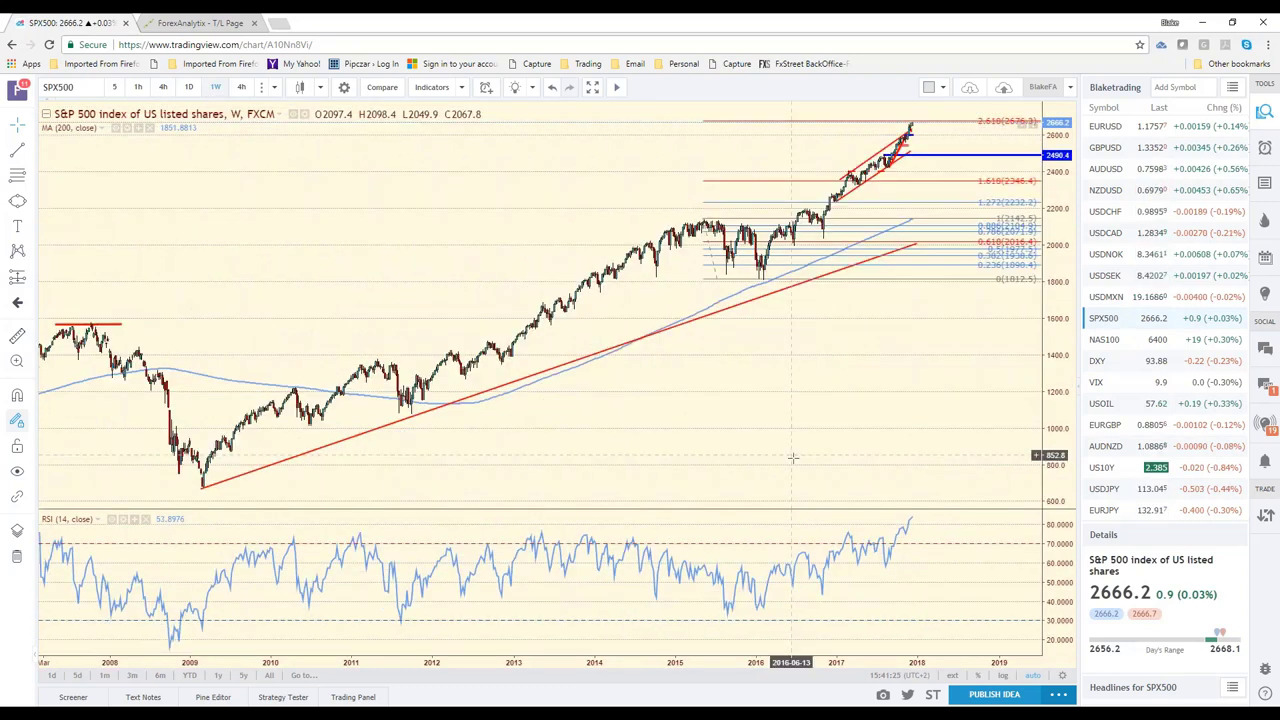
# Step: Draw a blue arrow along the highs from 2010 toward the 2018 high near 2,690
pyautogui.click(27, 148)
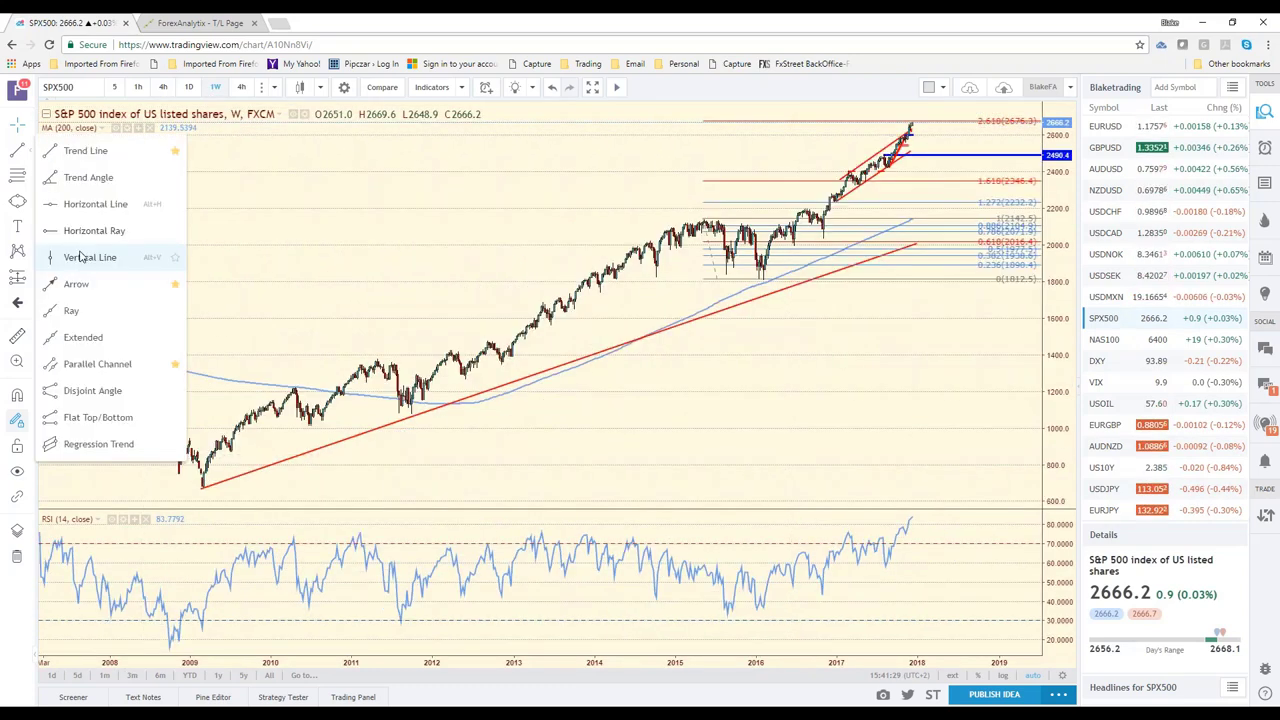
pyautogui.click(99, 288)
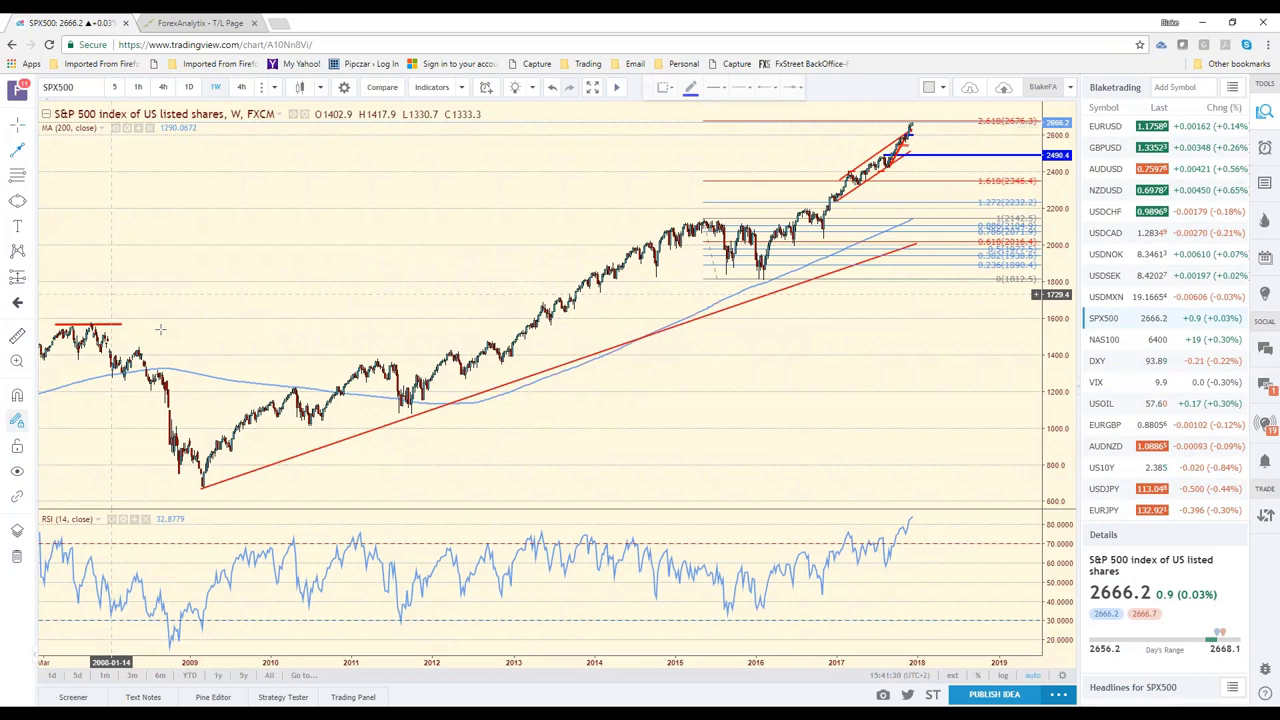
pyautogui.moveTo(294, 386)
pyautogui.mouseDown()
pyautogui.moveTo(674, 248)
pyautogui.moveTo(936, 115)
pyautogui.mouseUp()
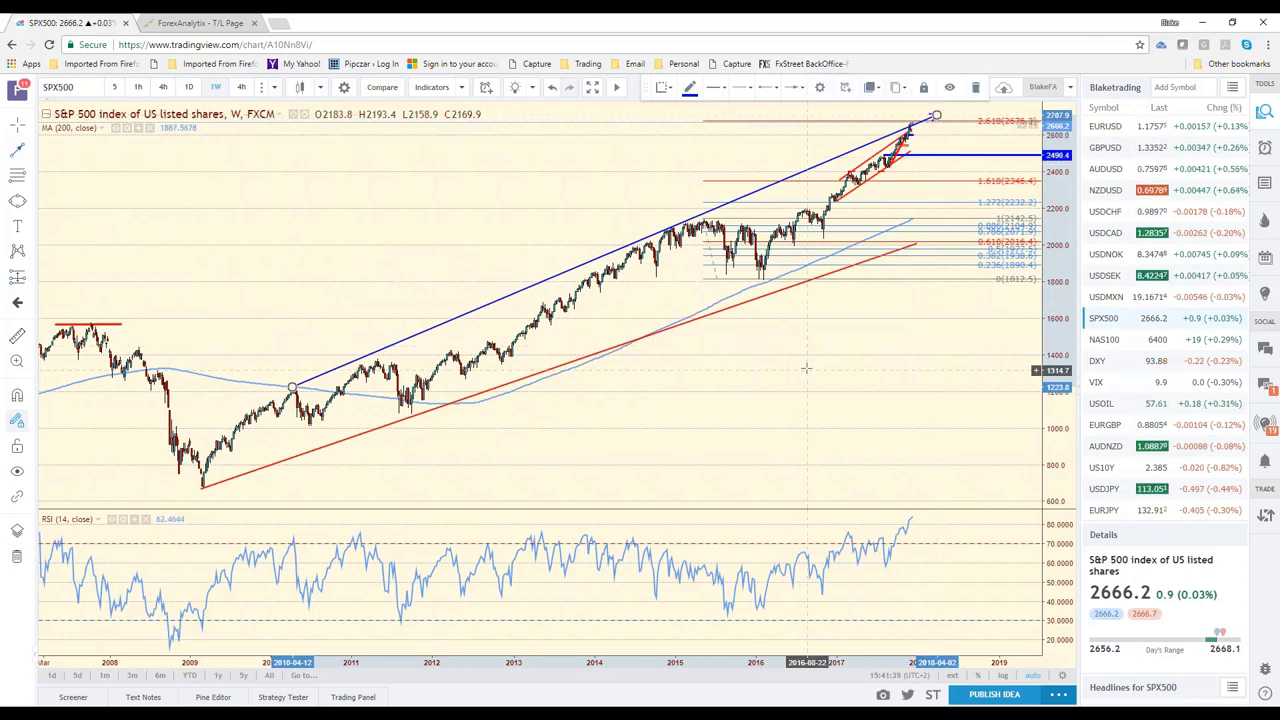
pyautogui.scroll(2, 806, 368)
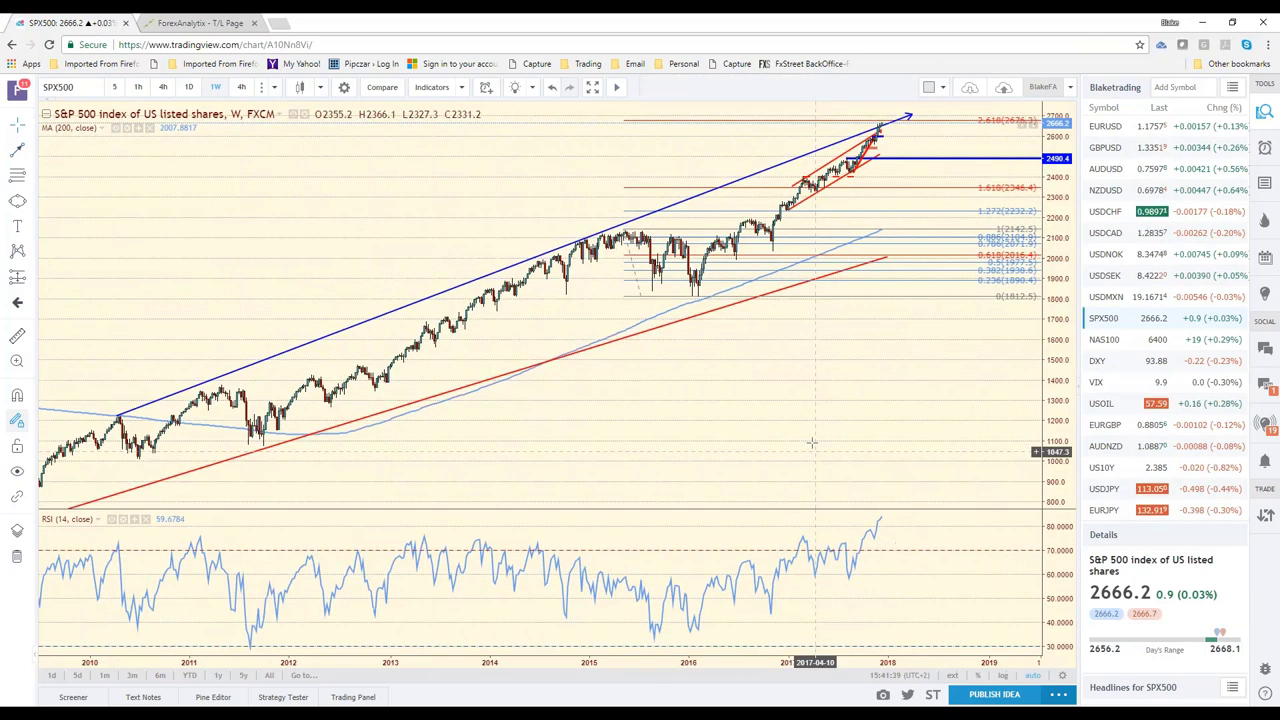
pyautogui.scroll(-1, 811, 443)
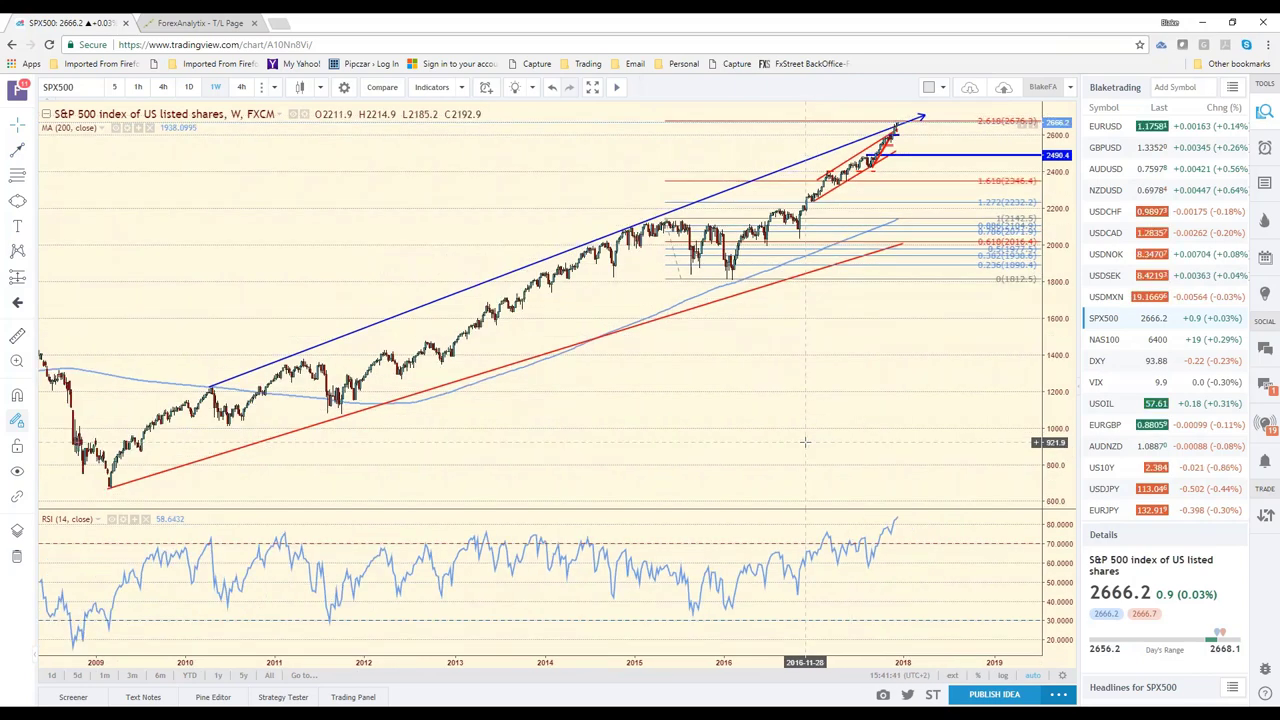
pyautogui.scroll(3, 805, 441)
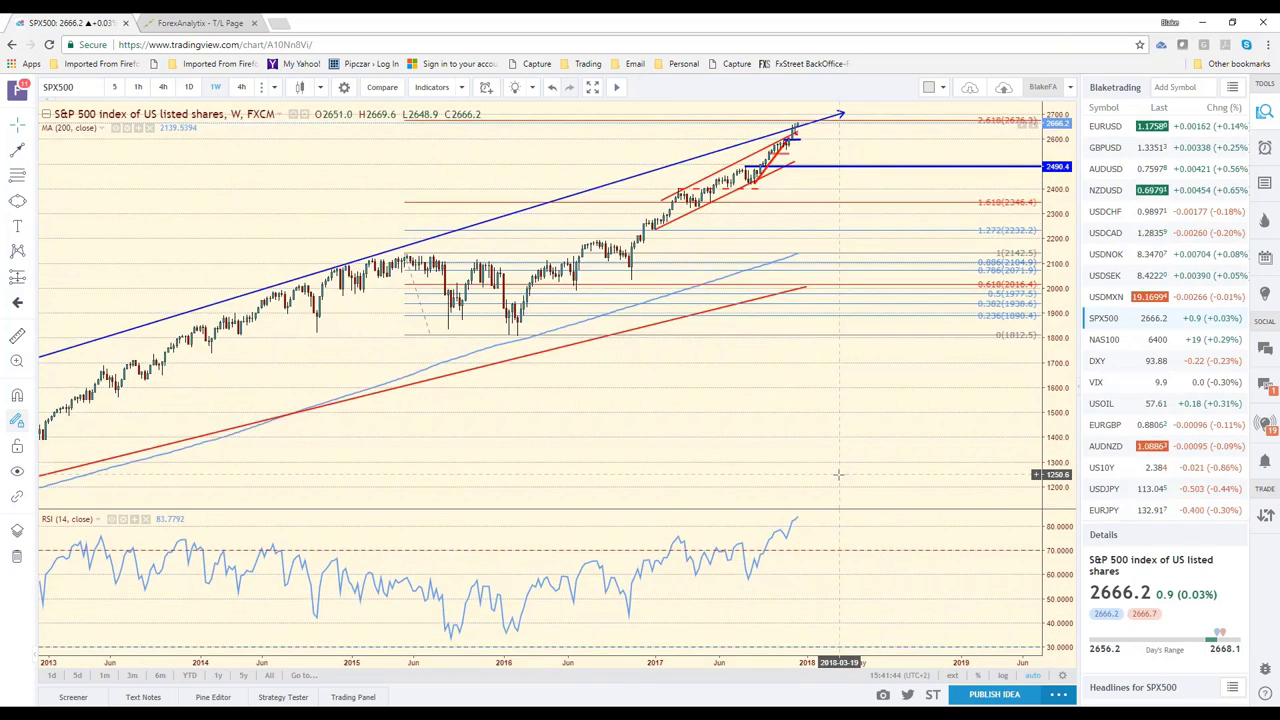
pyautogui.scroll(-1, 832, 465)
pyautogui.scroll(-2, 826, 455)
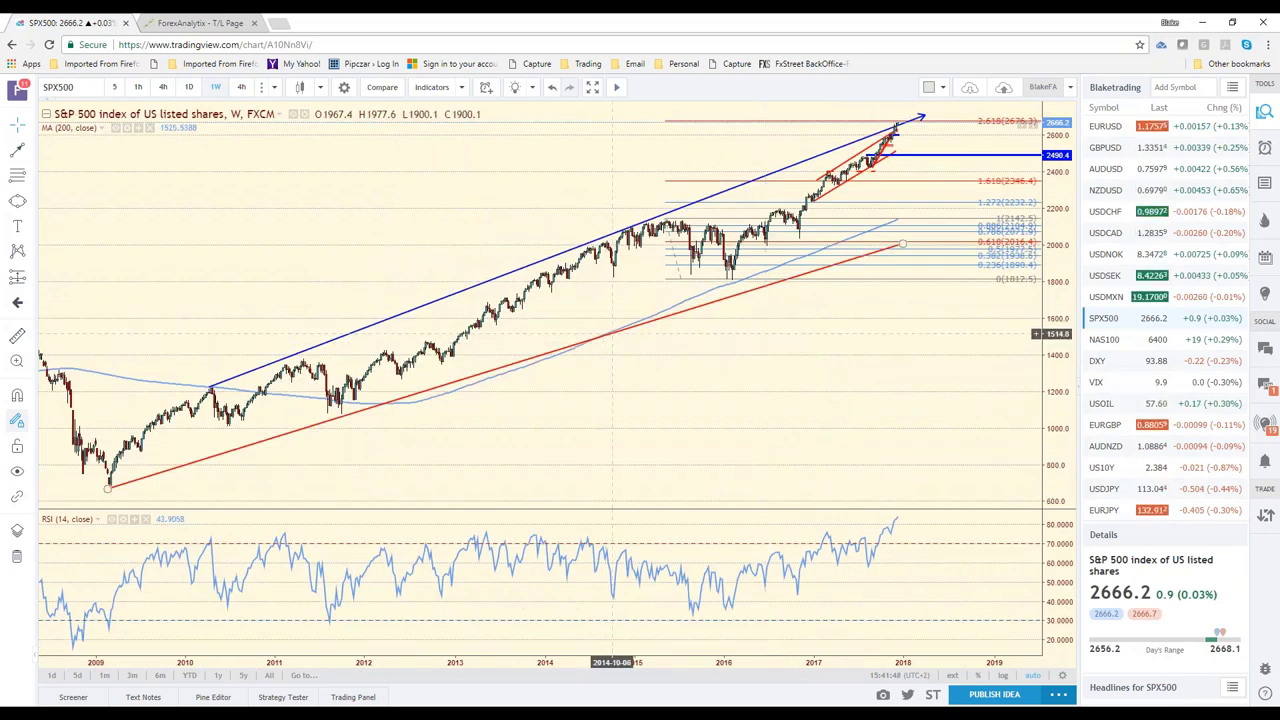
# Step: Delete the long red rising trendline and shift the blue arrow up onto the highs
pyautogui.click(612, 332)
pyautogui.press('Delete')
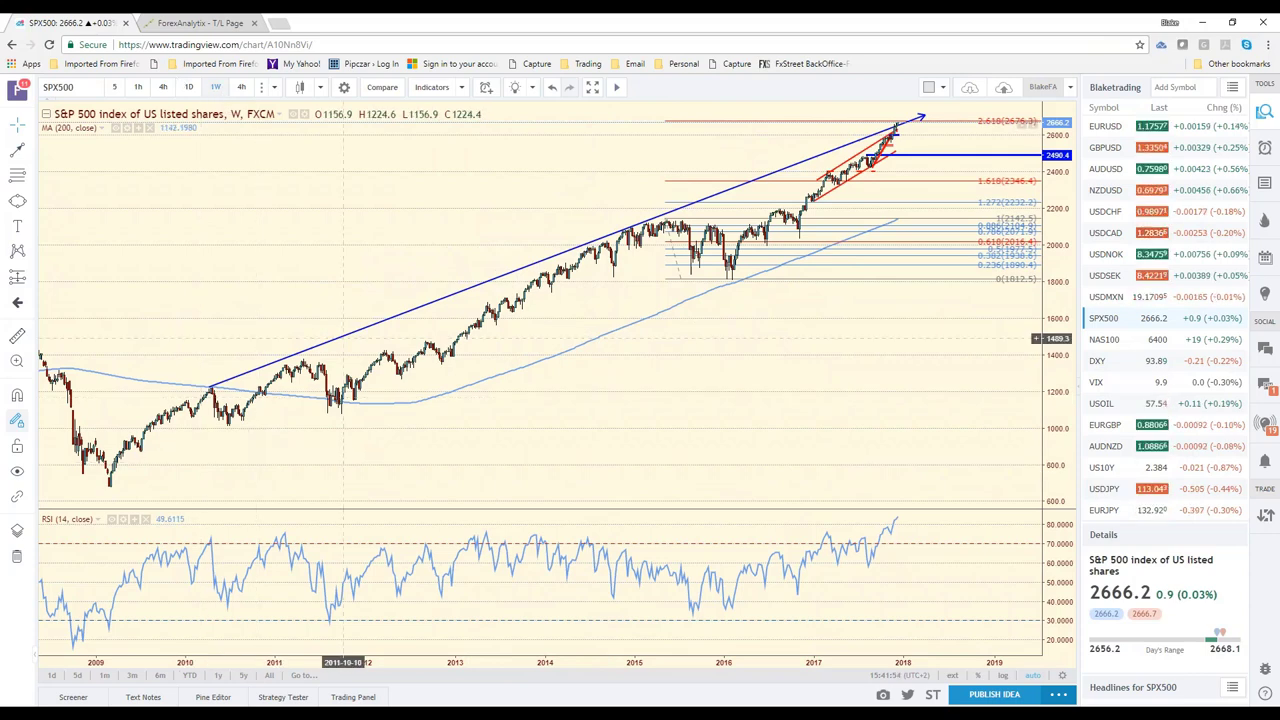
pyautogui.moveTo(343, 337)
pyautogui.mouseDown()
pyautogui.moveTo(347, 326)
pyautogui.moveTo(319, 349)
pyautogui.mouseUp()
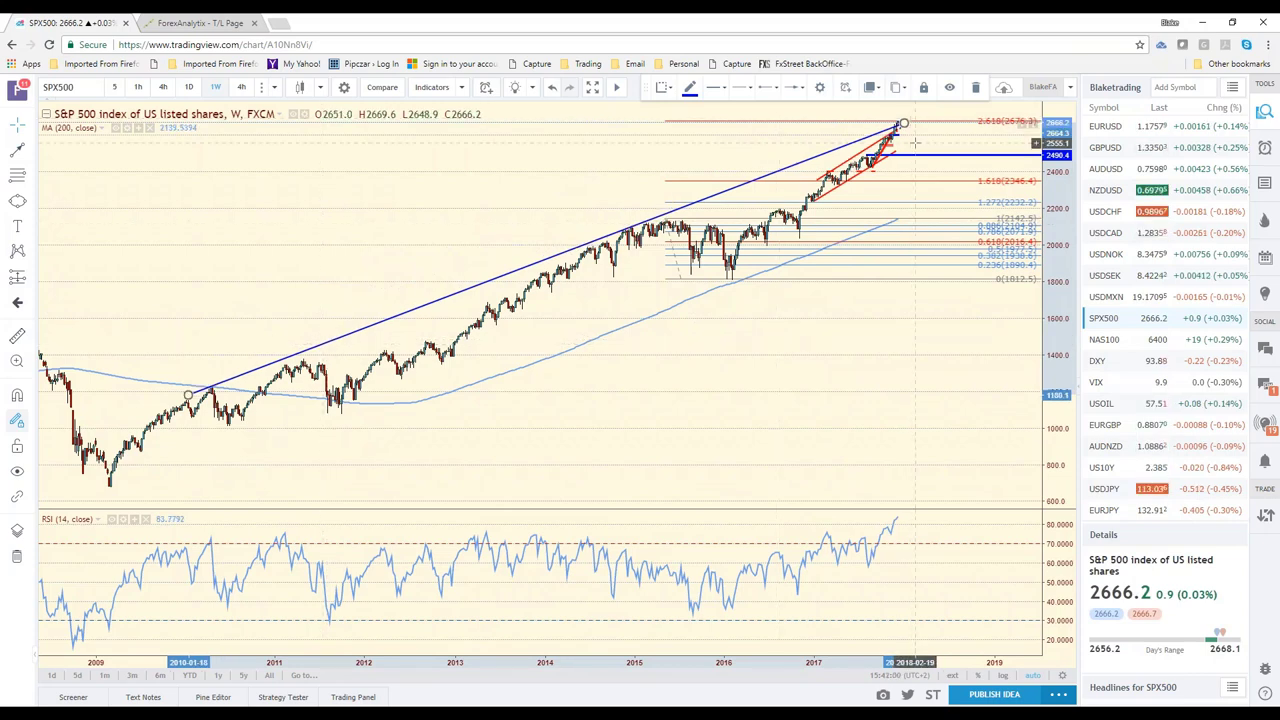
pyautogui.scroll(3, 914, 143)
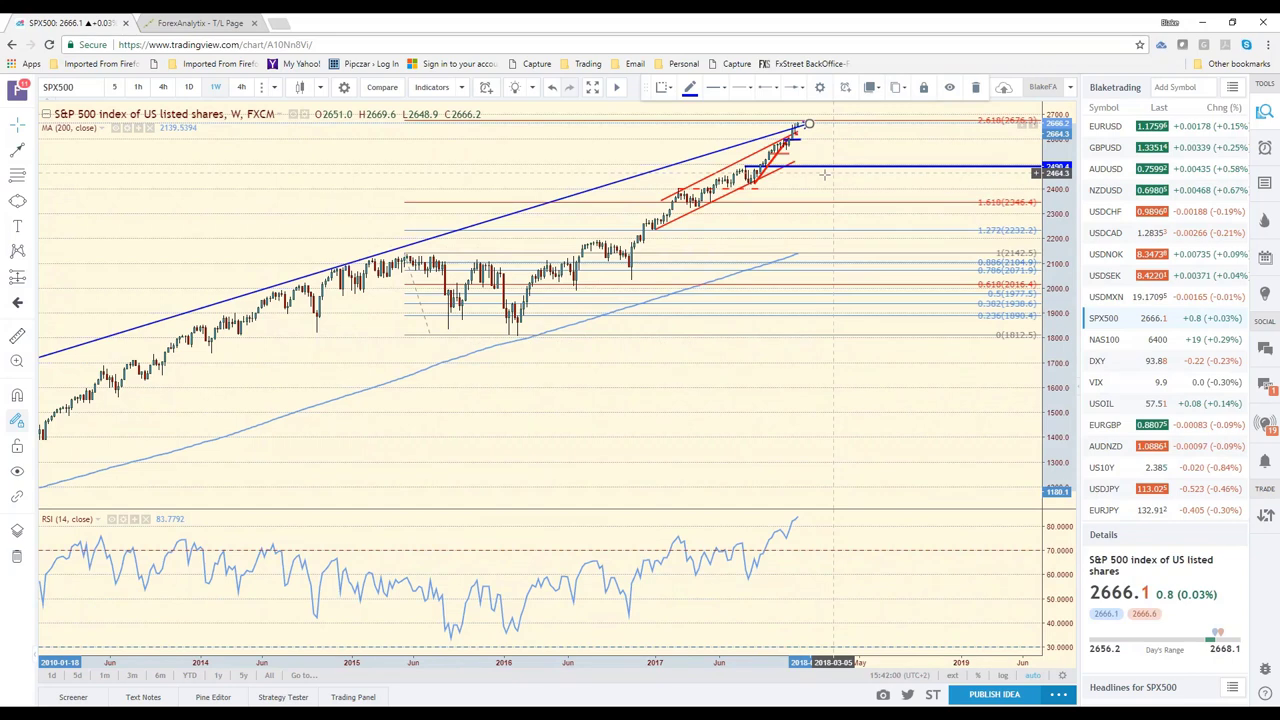
pyautogui.scroll(-2, 885, 126)
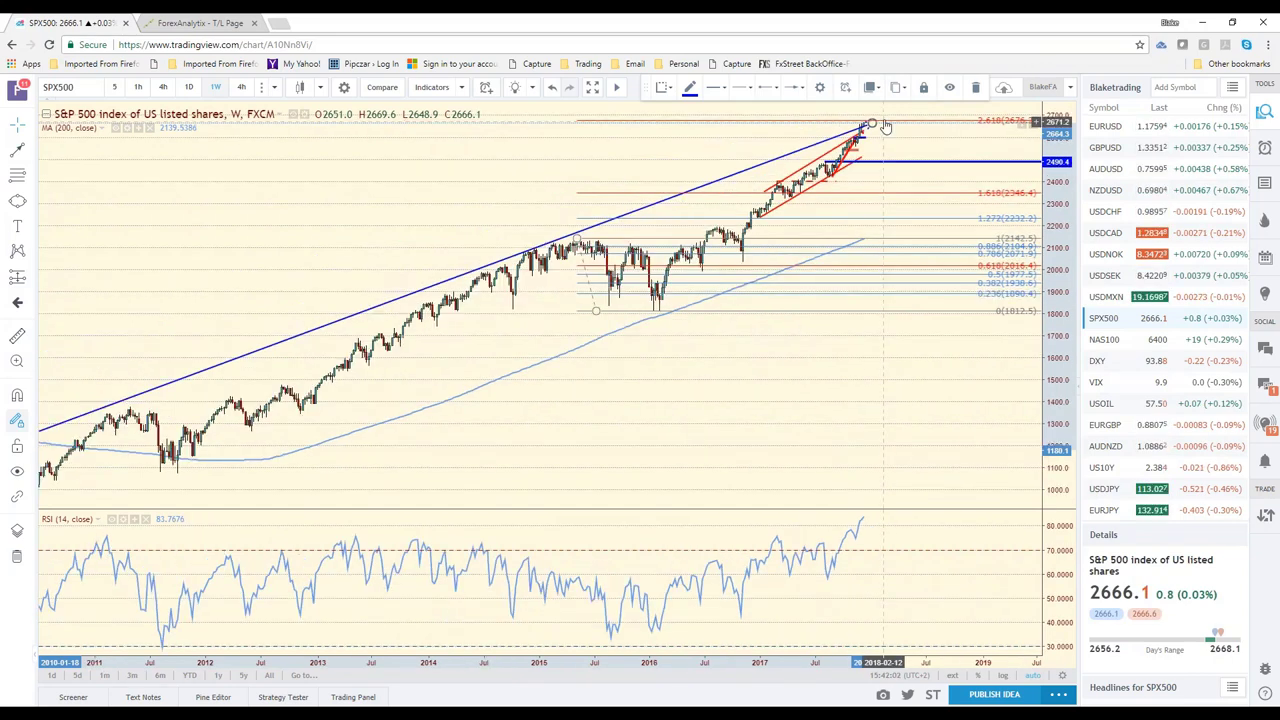
pyautogui.scroll(-1, 885, 126)
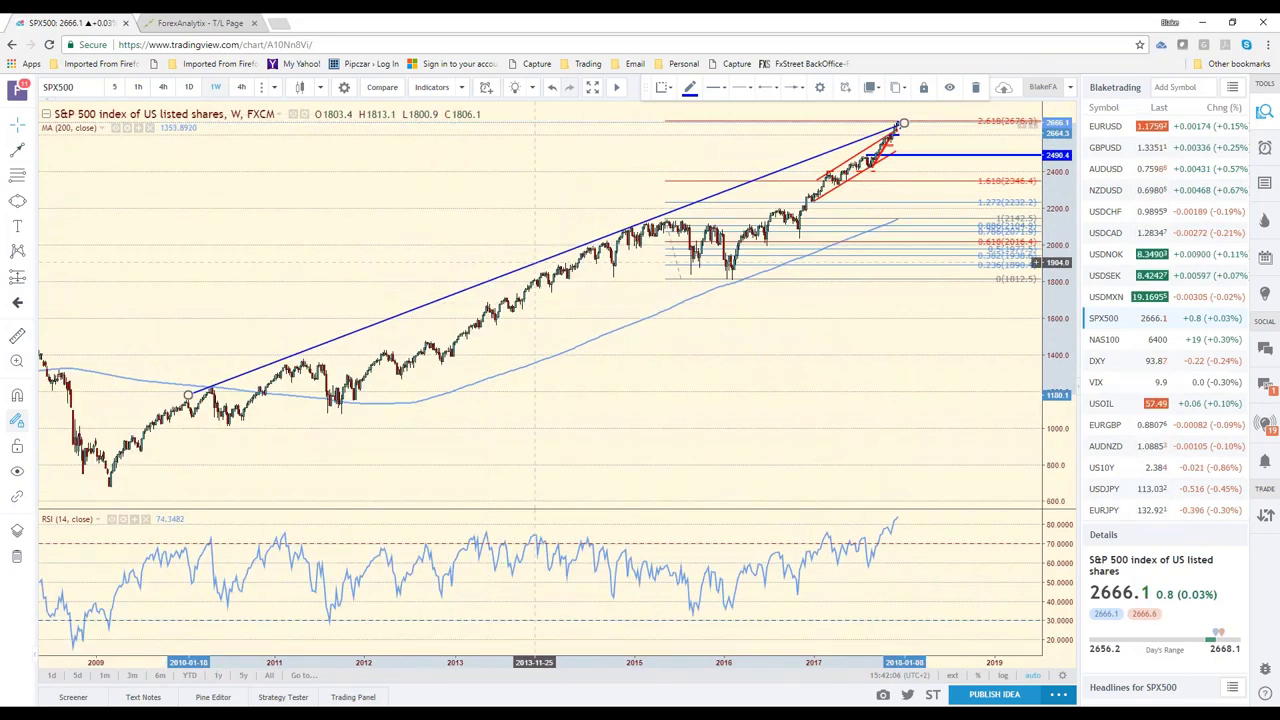
pyautogui.rightClick(535, 262)
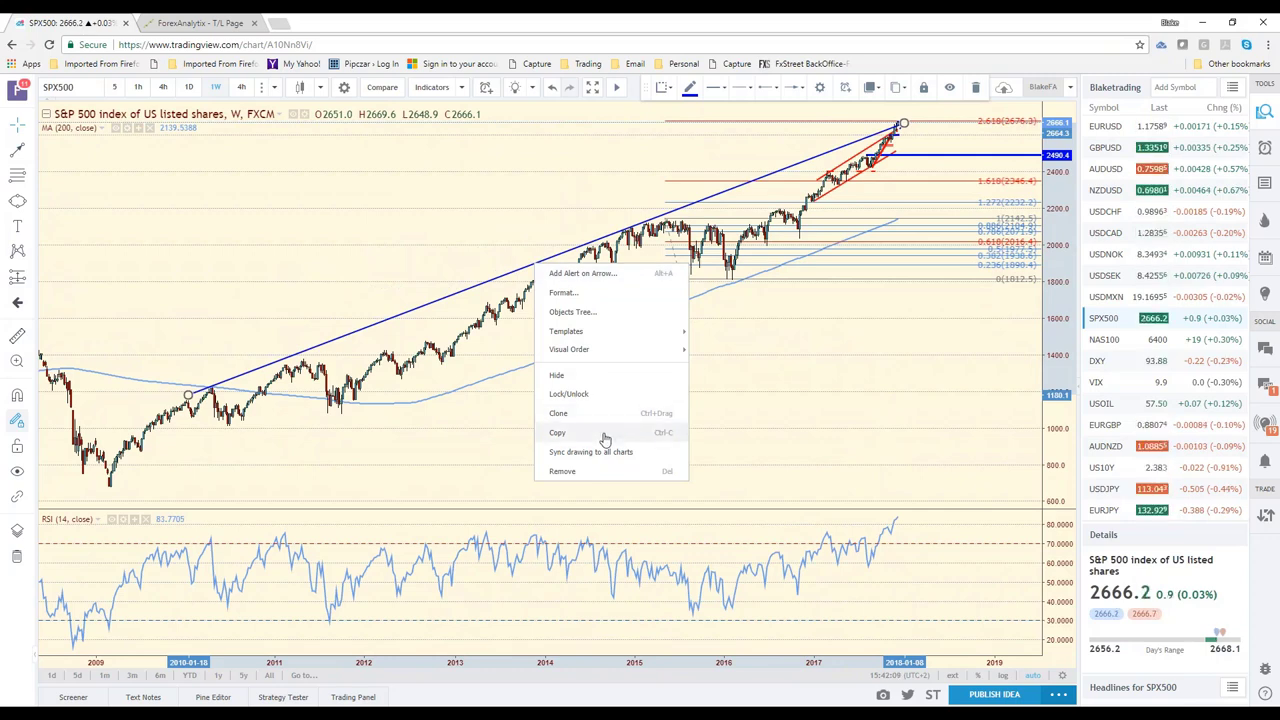
pyautogui.click(603, 413)
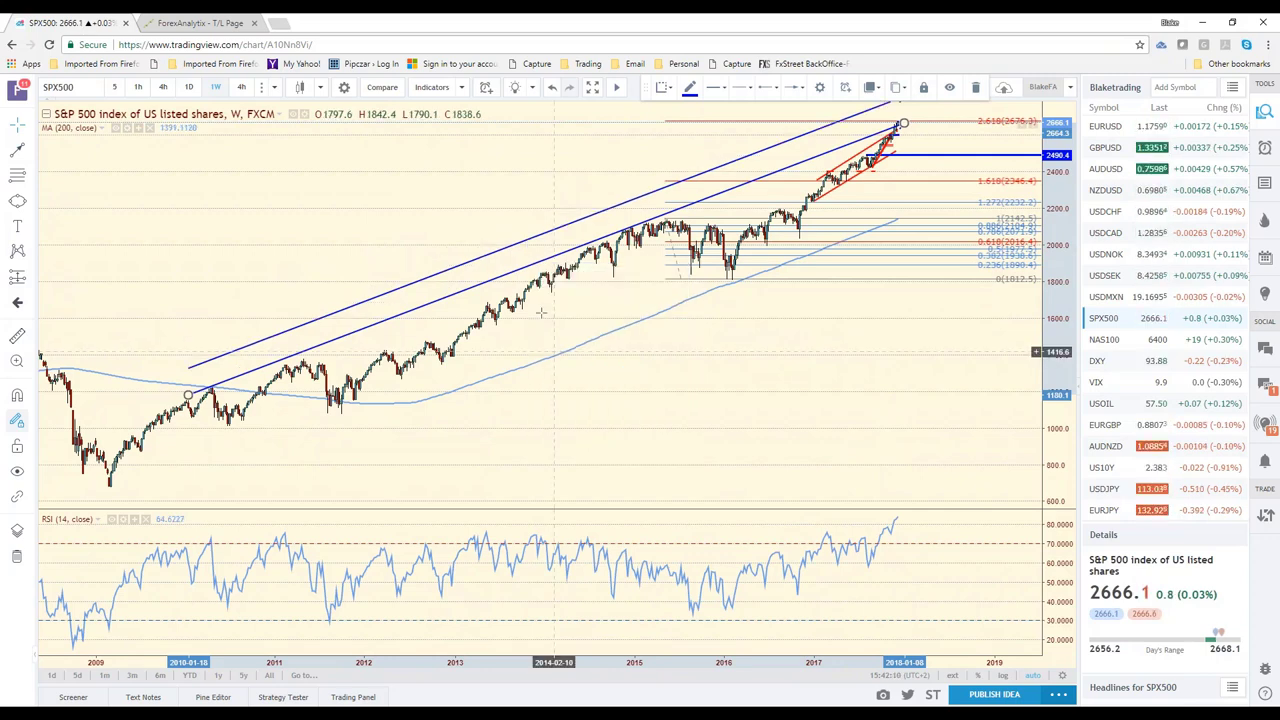
pyautogui.moveTo(538, 234)
pyautogui.mouseDown()
pyautogui.moveTo(573, 343)
pyautogui.moveTo(588, 323)
pyautogui.moveTo(461, 354)
pyautogui.mouseUp()
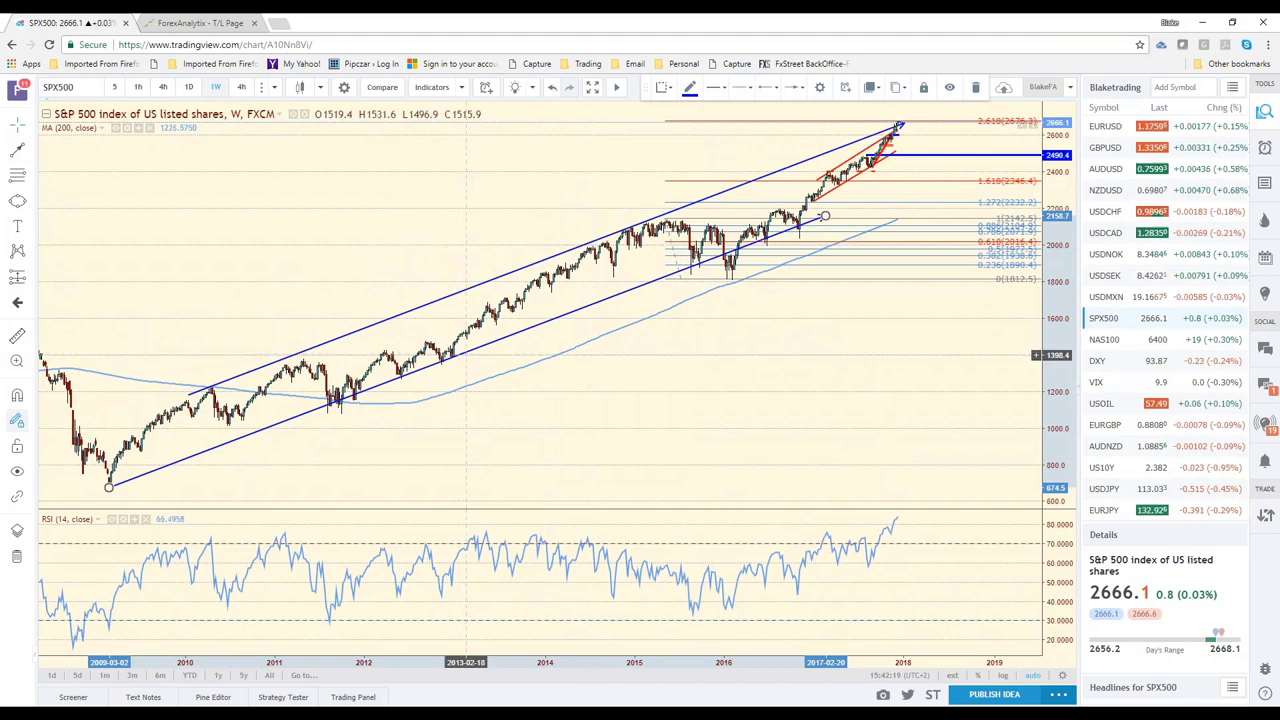
pyautogui.press('Delete')
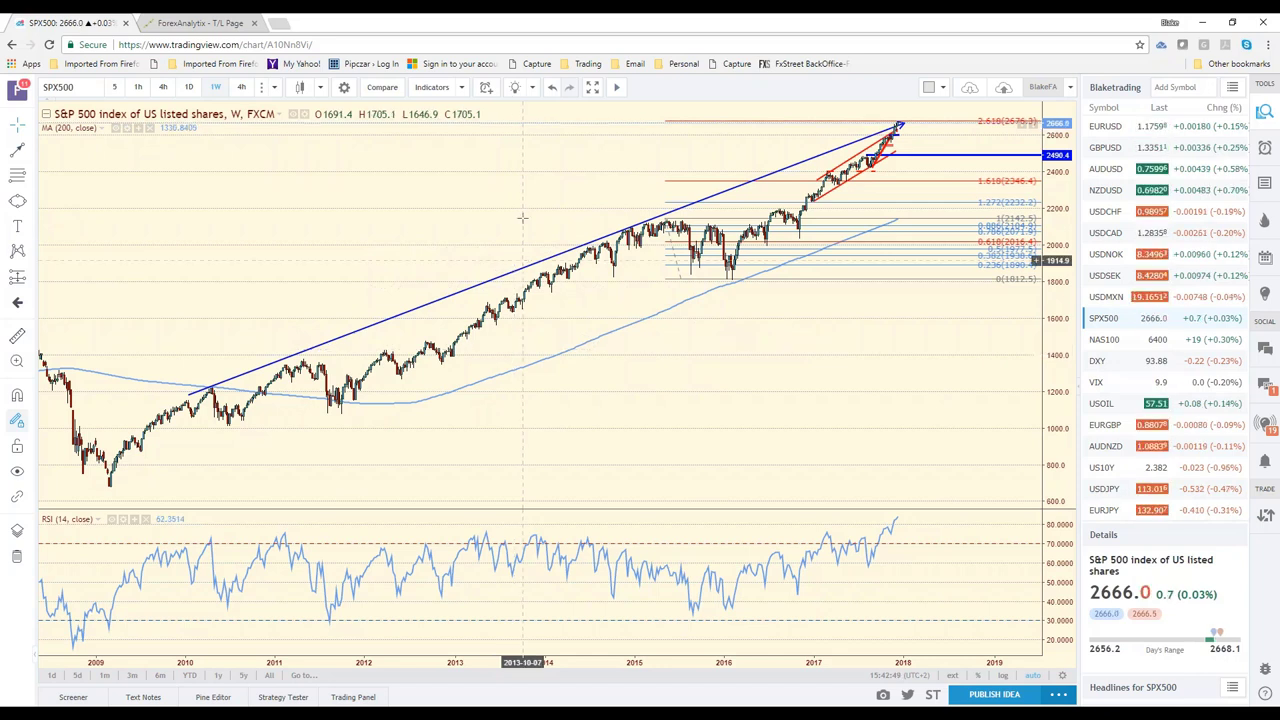
pyautogui.scroll(3, 889, 364)
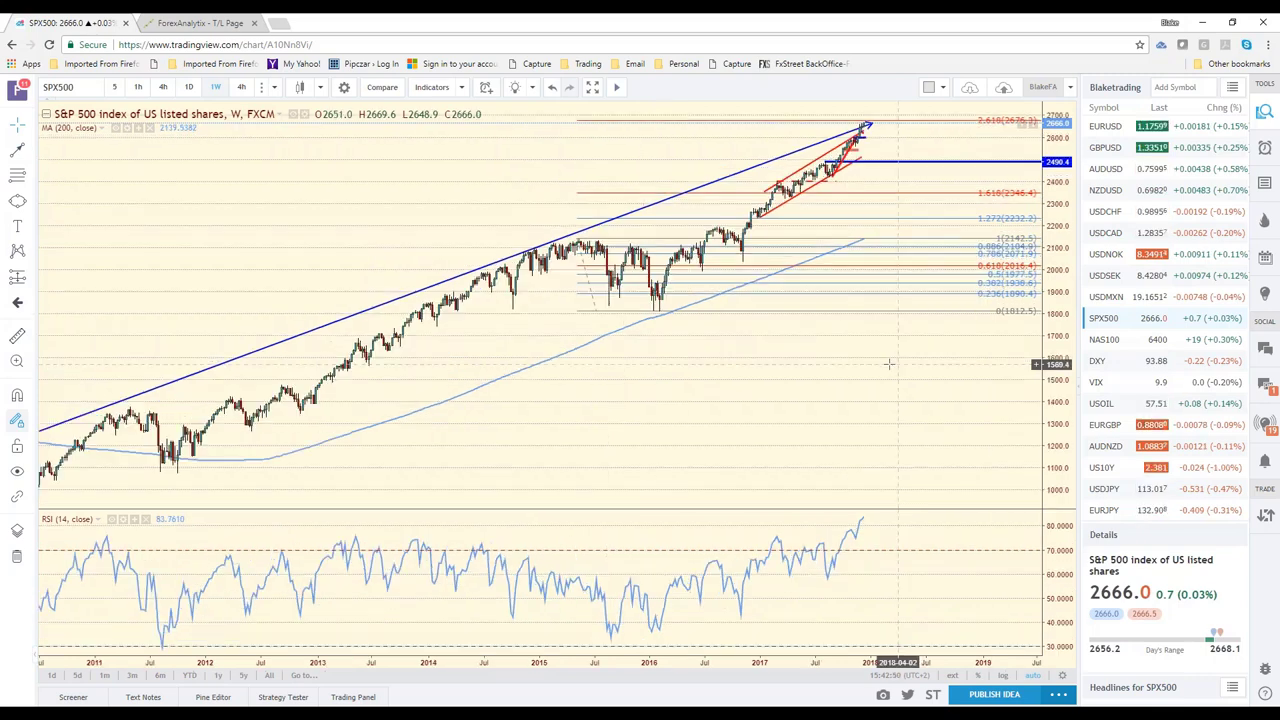
pyautogui.scroll(3, 889, 364)
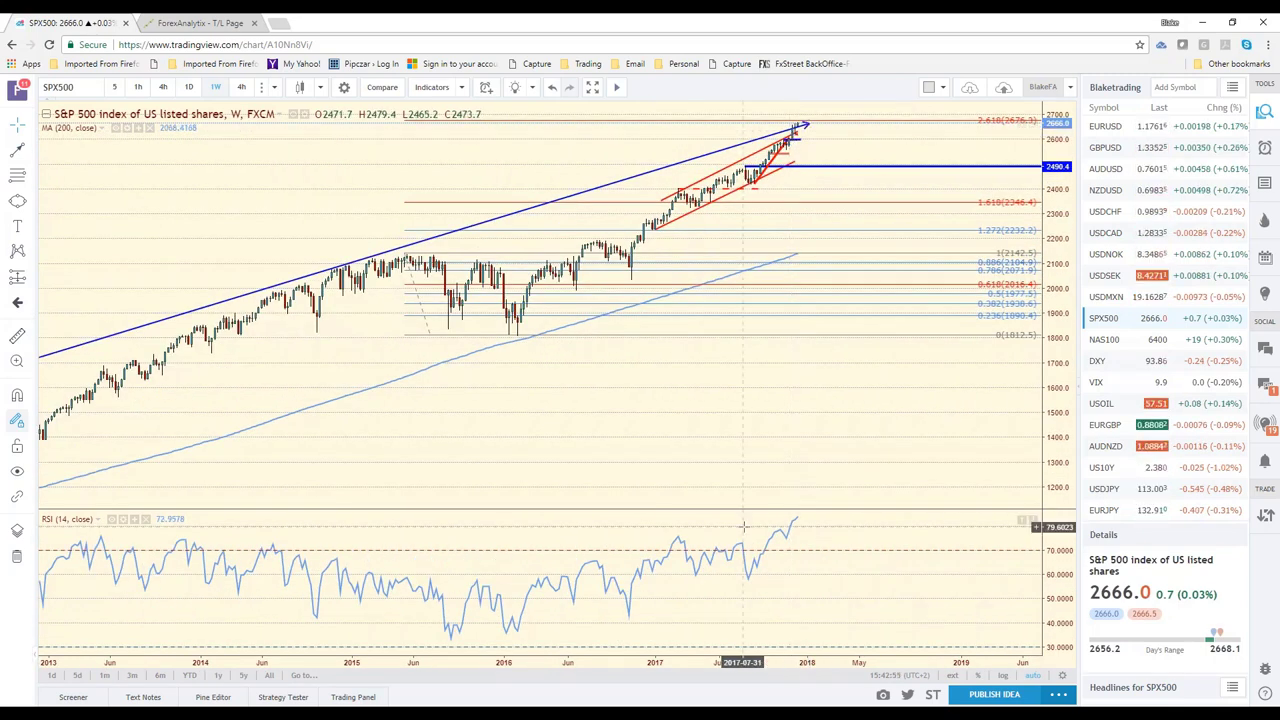
pyautogui.scroll(-2, 732, 541)
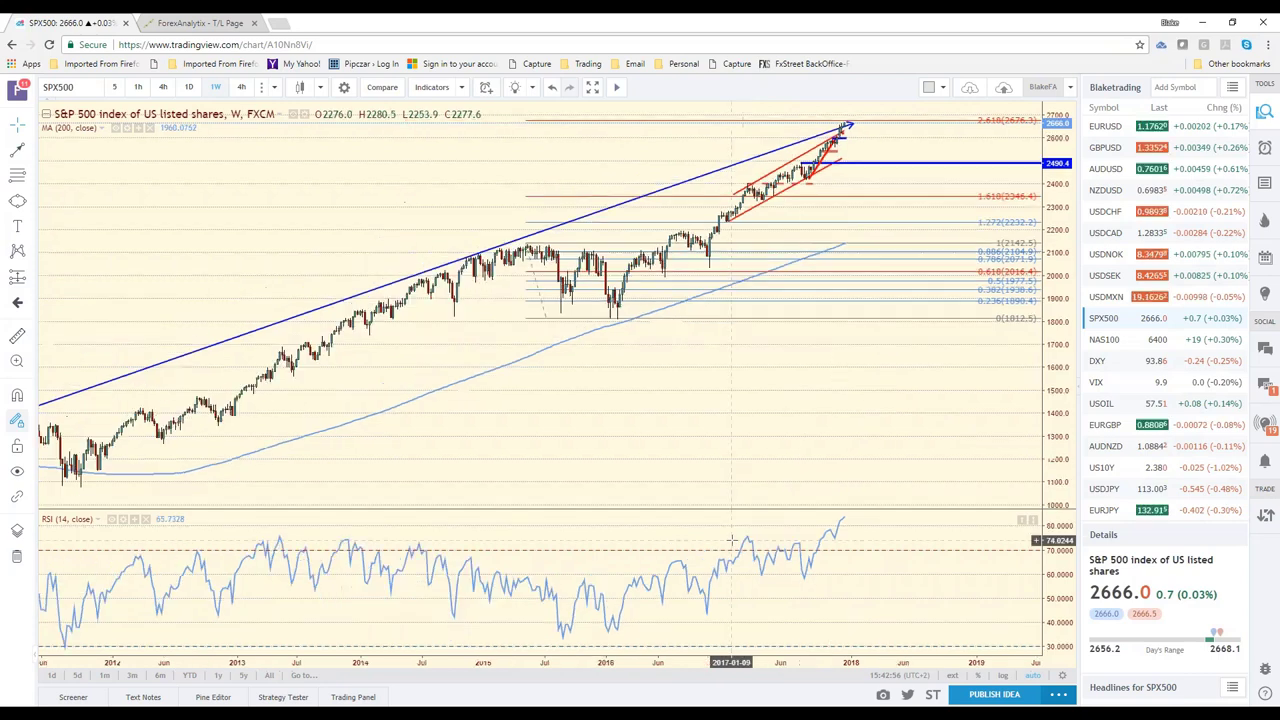
pyautogui.scroll(-2, 732, 541)
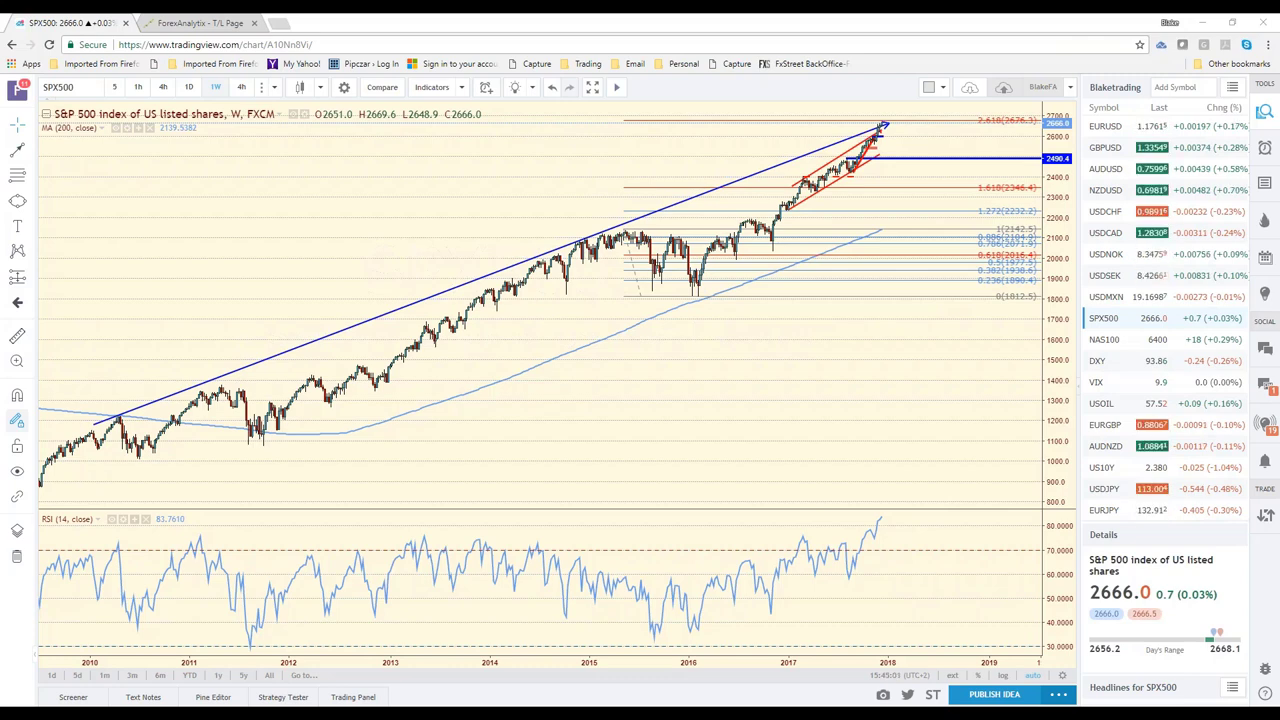
# Step: Show DXY on the 240-minute interval, panned back to late-October candles
pyautogui.click(1098, 363)
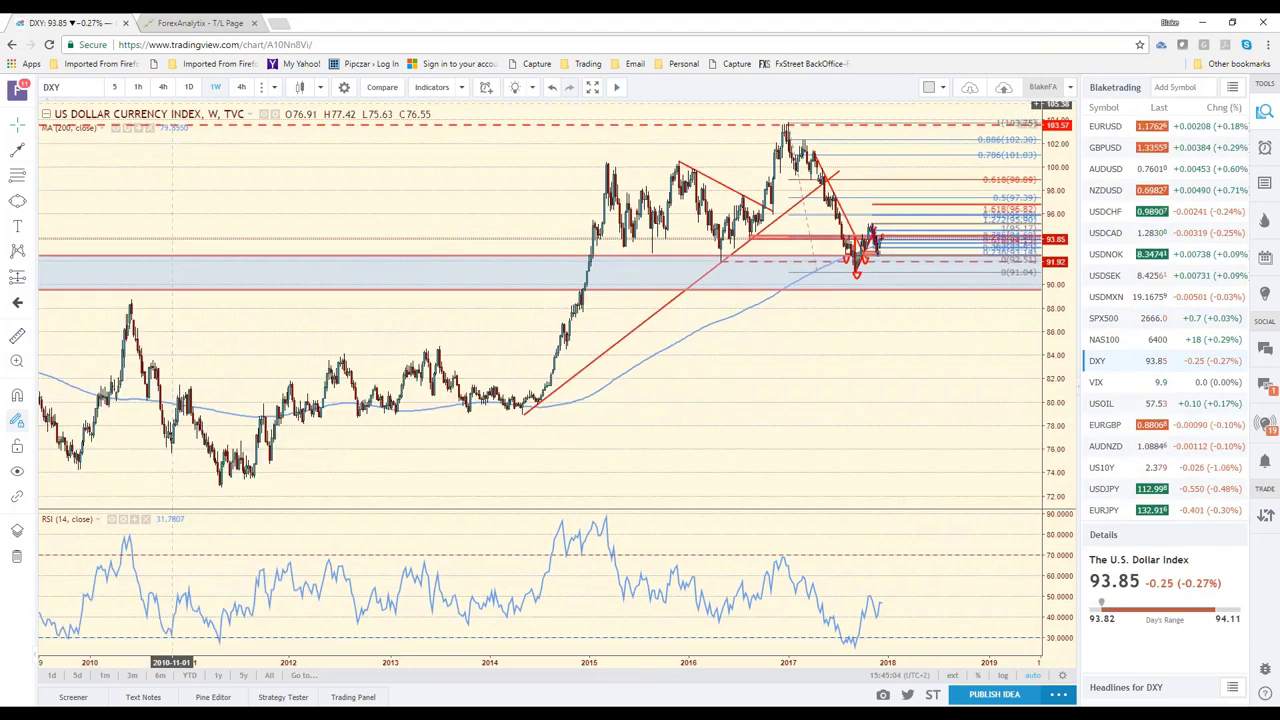
pyautogui.press('d')
pyautogui.press('Return')
pyautogui.scroll(1, 894, 577)
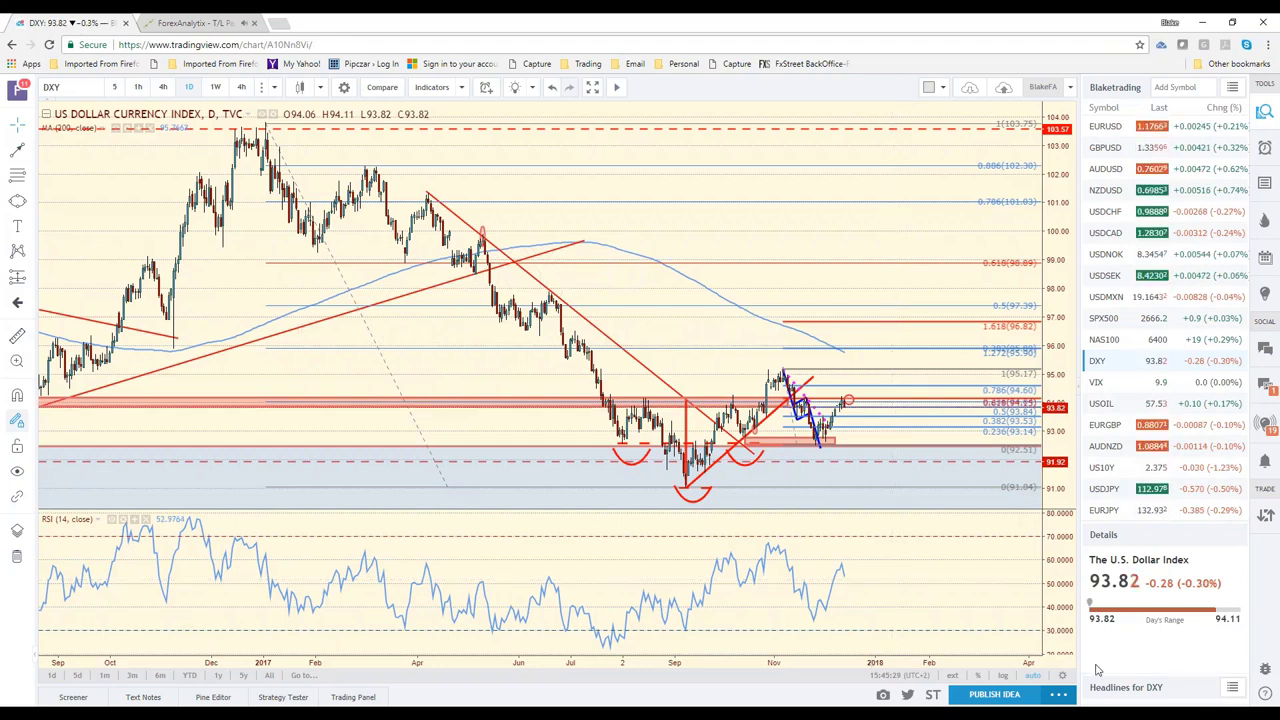
pyautogui.scroll(3, 915, 528)
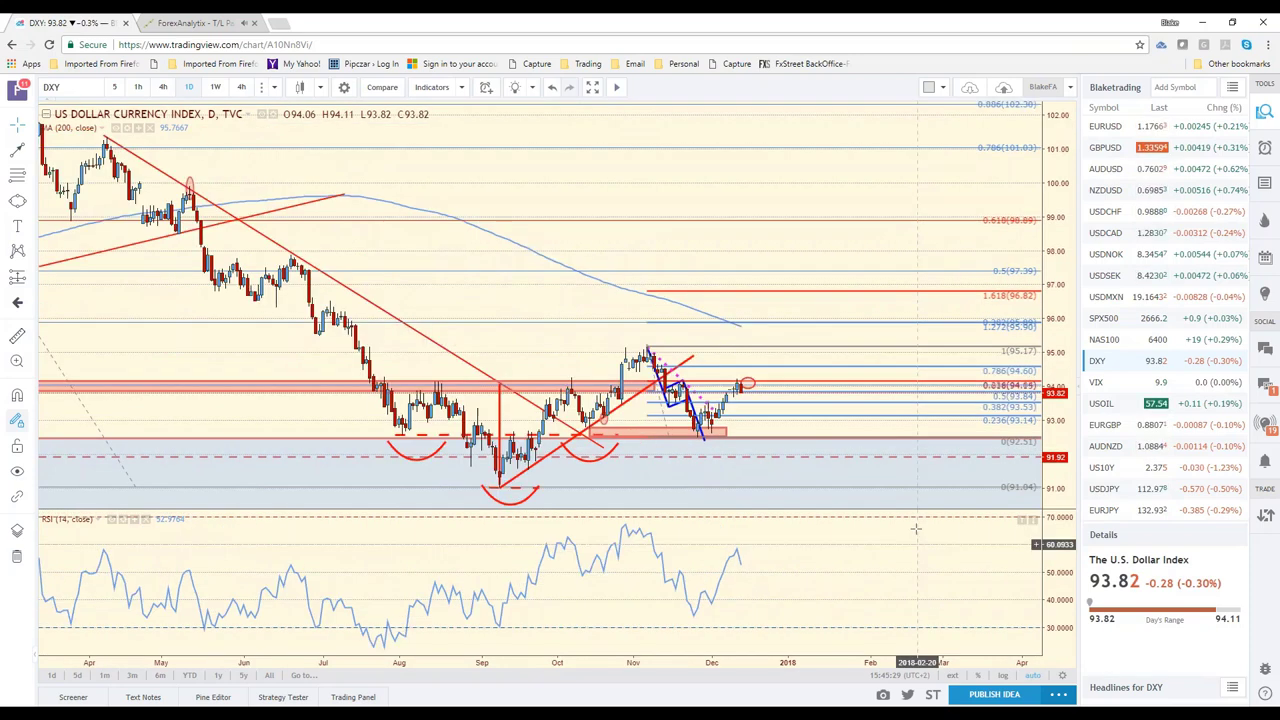
pyautogui.scroll(2, 915, 528)
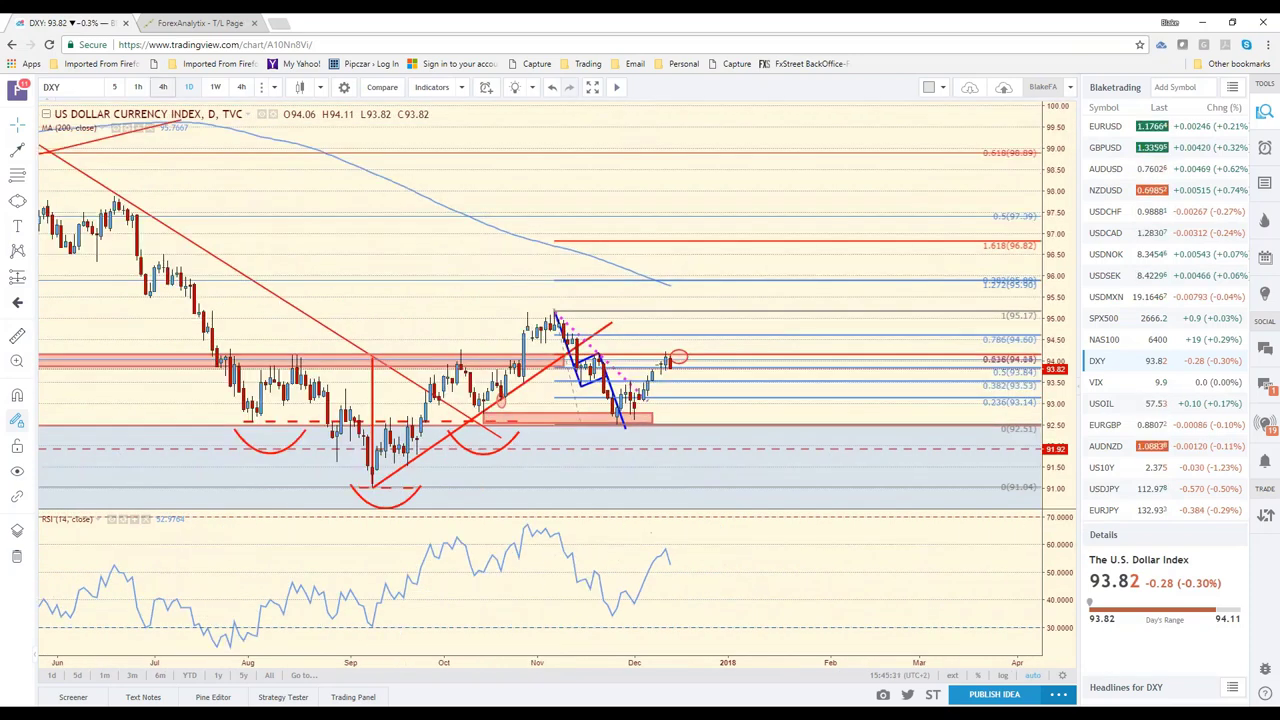
pyautogui.write('240')
pyautogui.press('Return')
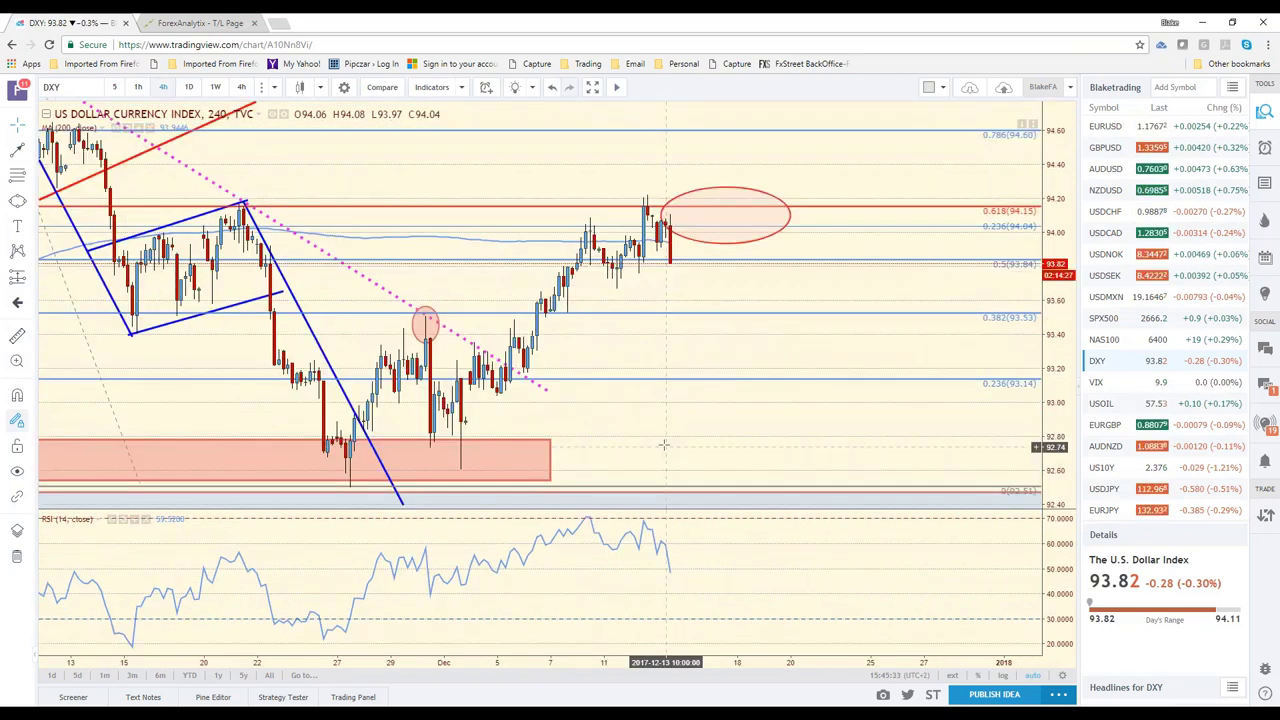
pyautogui.moveTo(663, 444); pyautogui.dragTo(878, 446)
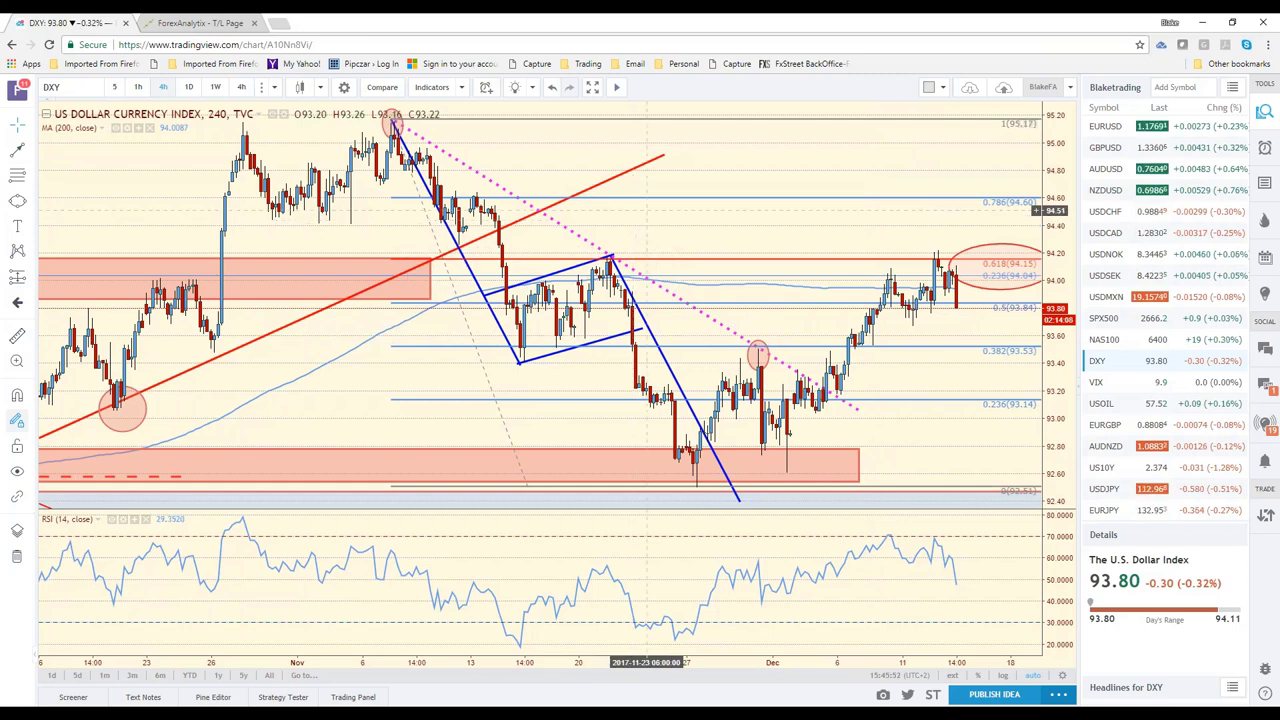
# Step: Add a horizontal level at 94.21 and delete the extra 92.80 level
pyautogui.click(8, 160)
pyautogui.click(100, 203)
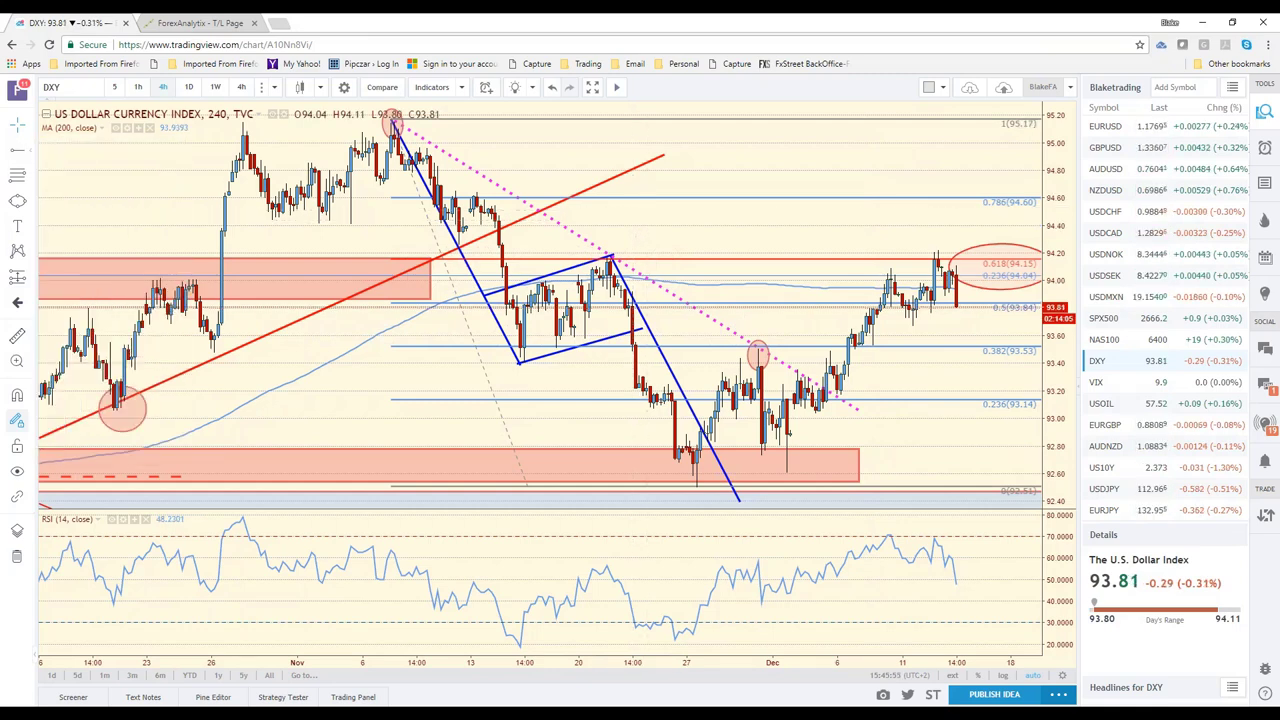
pyautogui.click(924, 251)
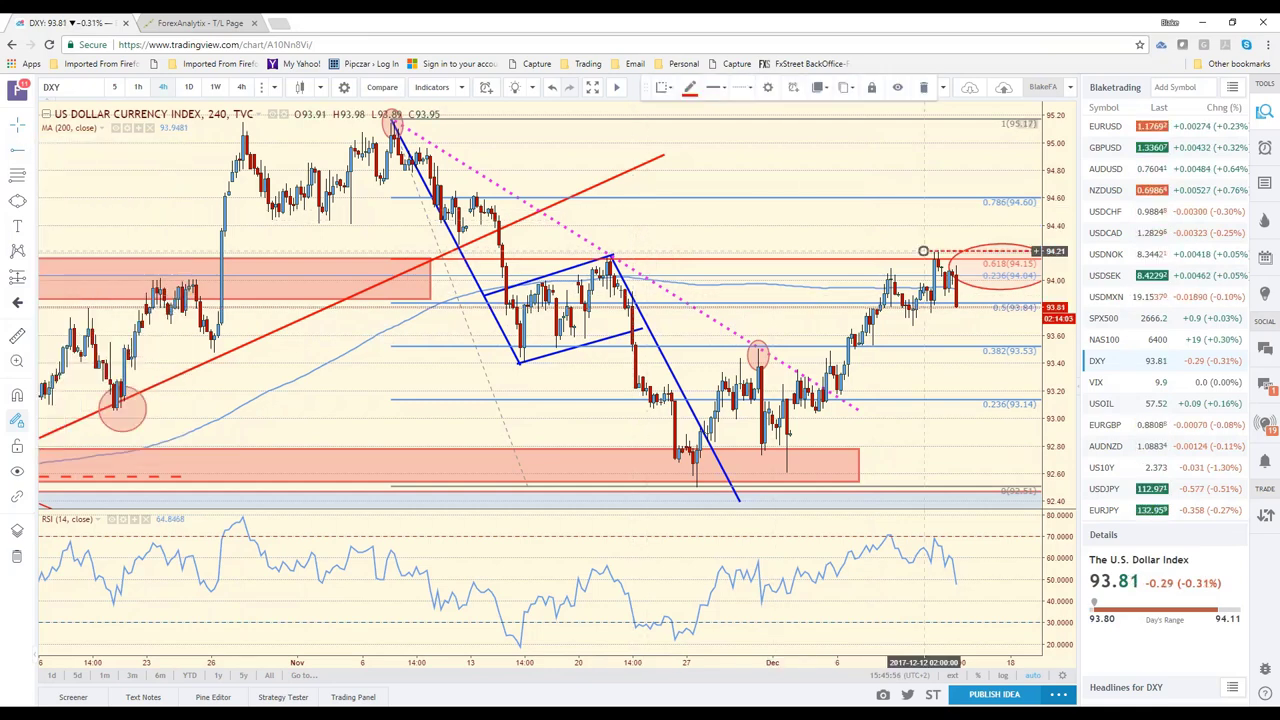
pyautogui.click(927, 445)
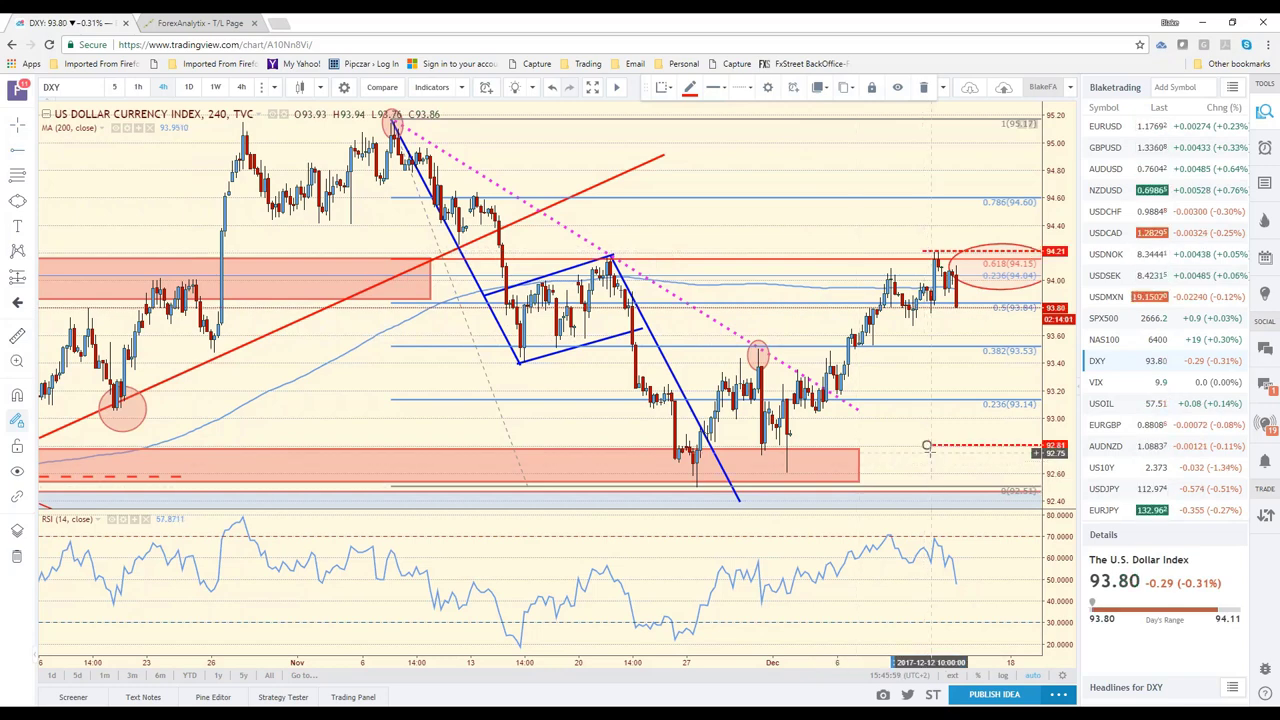
pyautogui.moveTo(927, 446); pyautogui.dragTo(929, 452)
pyautogui.press('Delete')
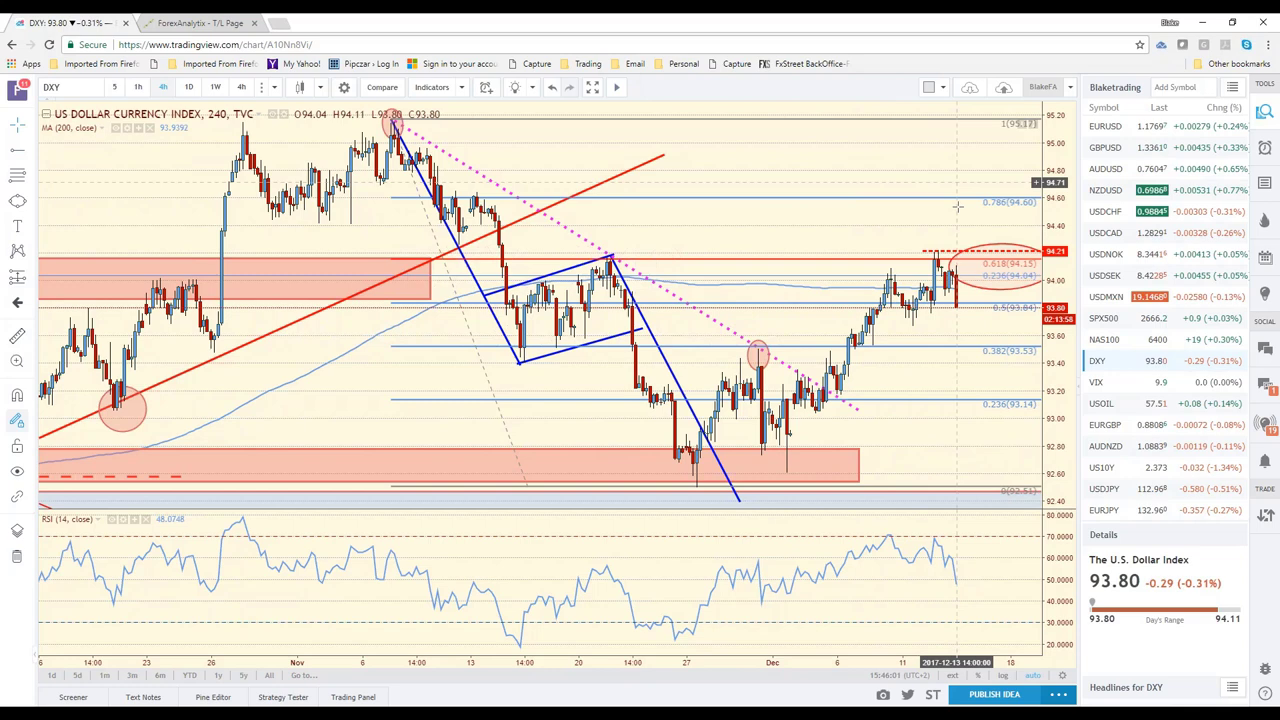
pyautogui.scroll(-2, 957, 207)
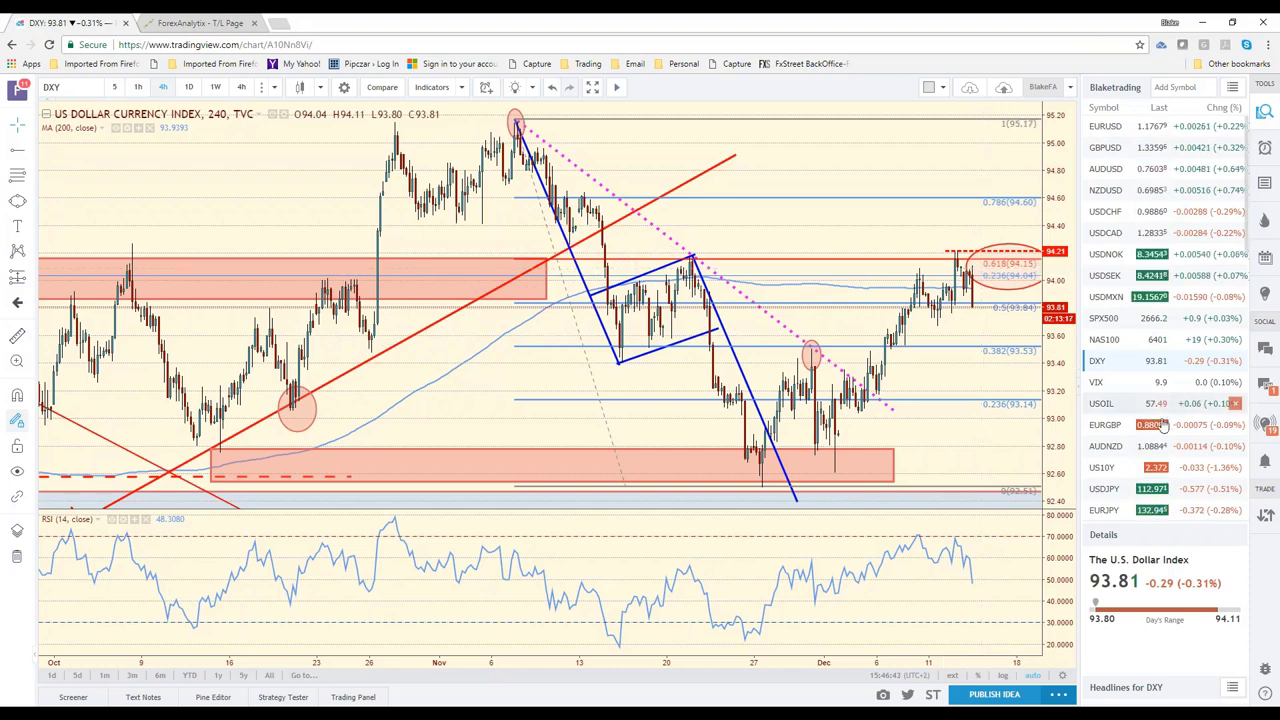
pyautogui.scroll(-1, 1160, 458)
pyautogui.scroll(-3, 1160, 460)
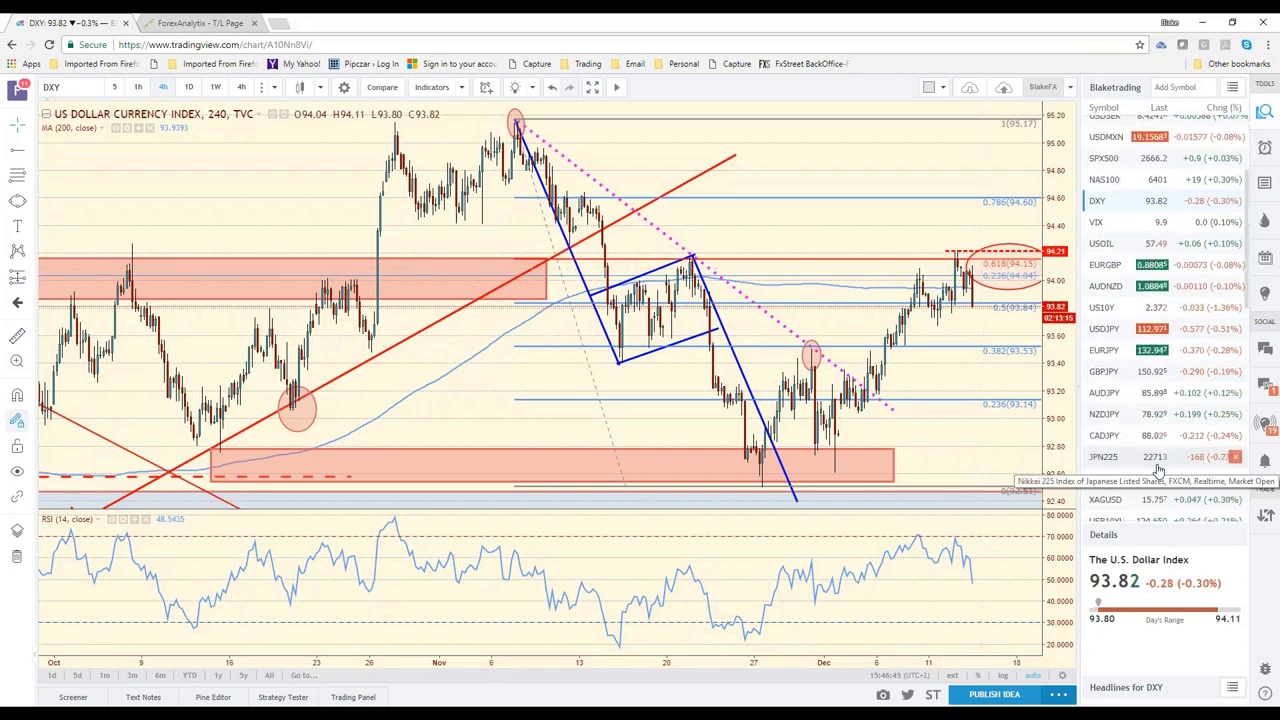
# Step: Open the gold XAUUSD chart, then switch to the ForexAnalytix dashboard with Ctrl+Tab
pyautogui.click(1152, 479)
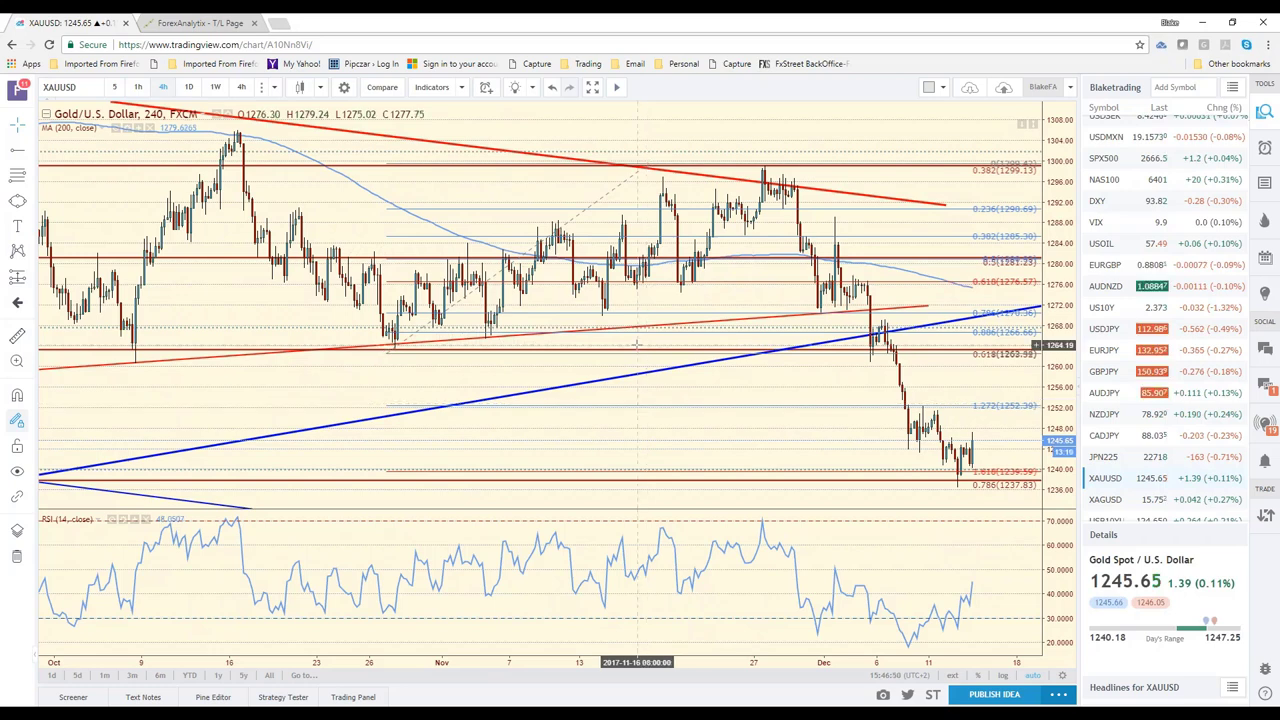
pyautogui.hotkey('ctrl', 'Tab')
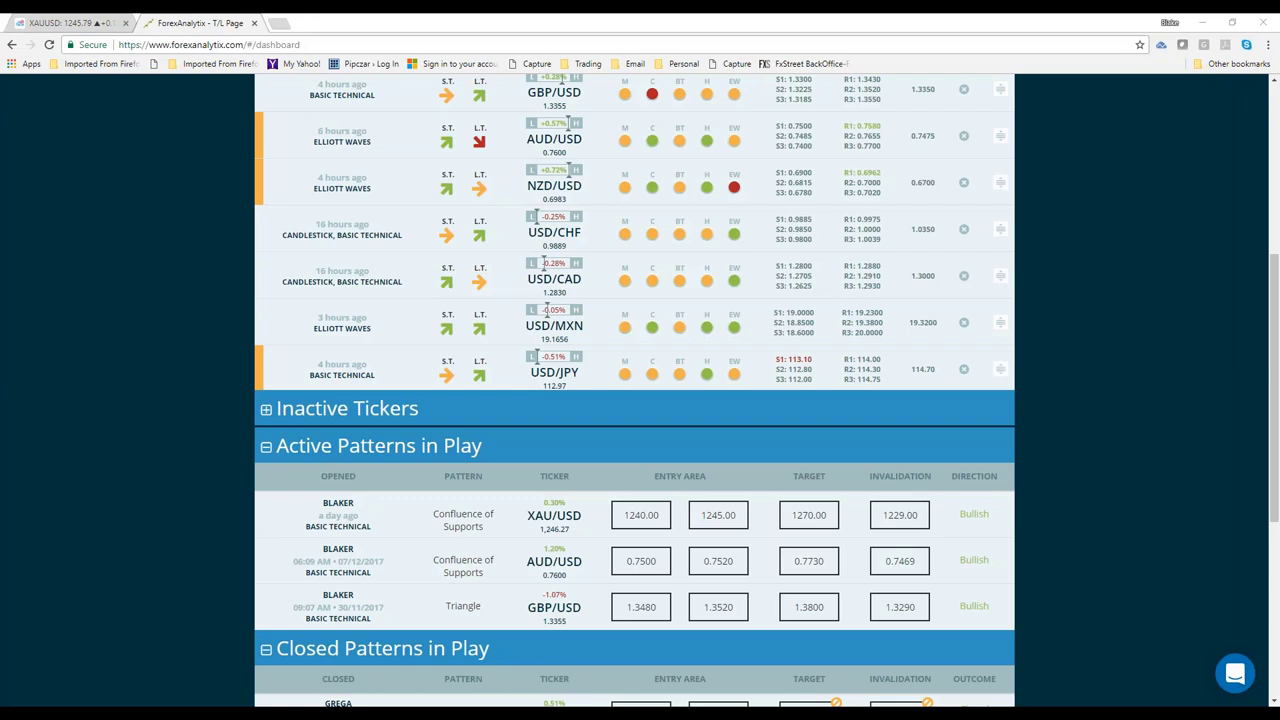
# Step: Circle the XAU/USD Confluence of Supports row, clear the mark, and return to TradingView
pyautogui.moveTo(508, 487)
pyautogui.mouseDown()
pyautogui.moveTo(440, 480)
pyautogui.moveTo(492, 557)
pyautogui.moveTo(515, 490)
pyautogui.mouseUp()
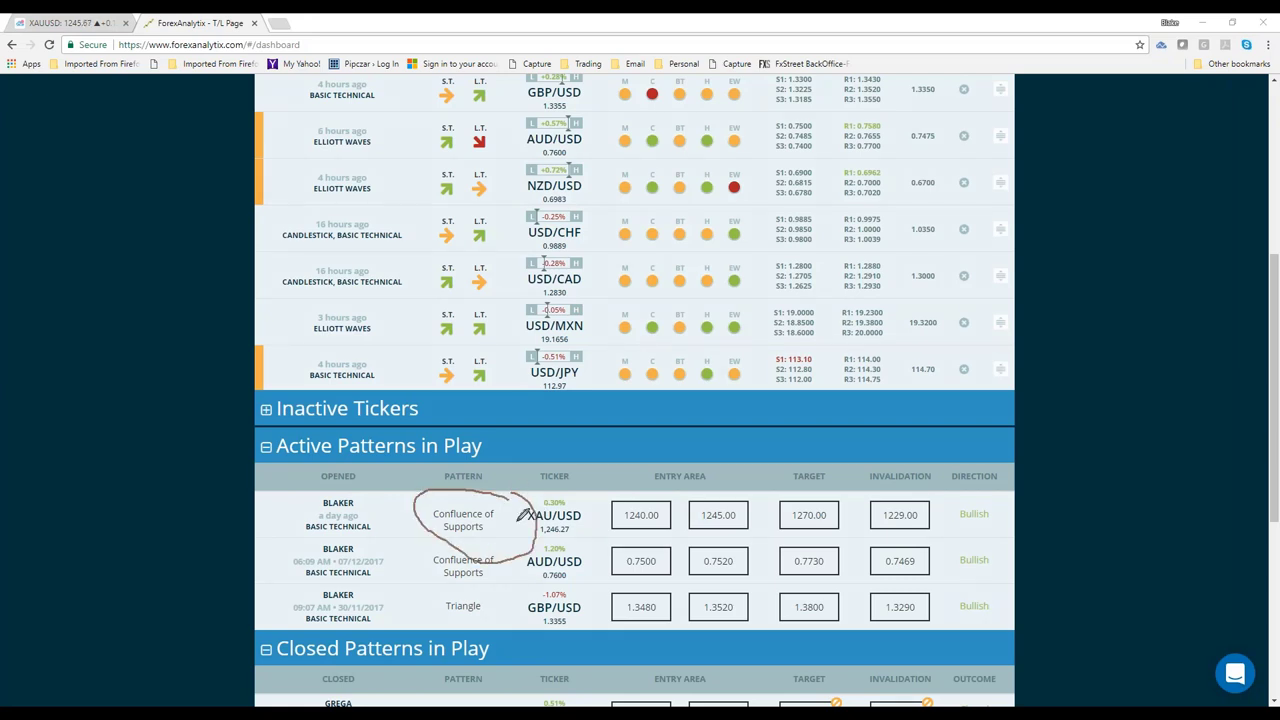
pyautogui.press('Escape')
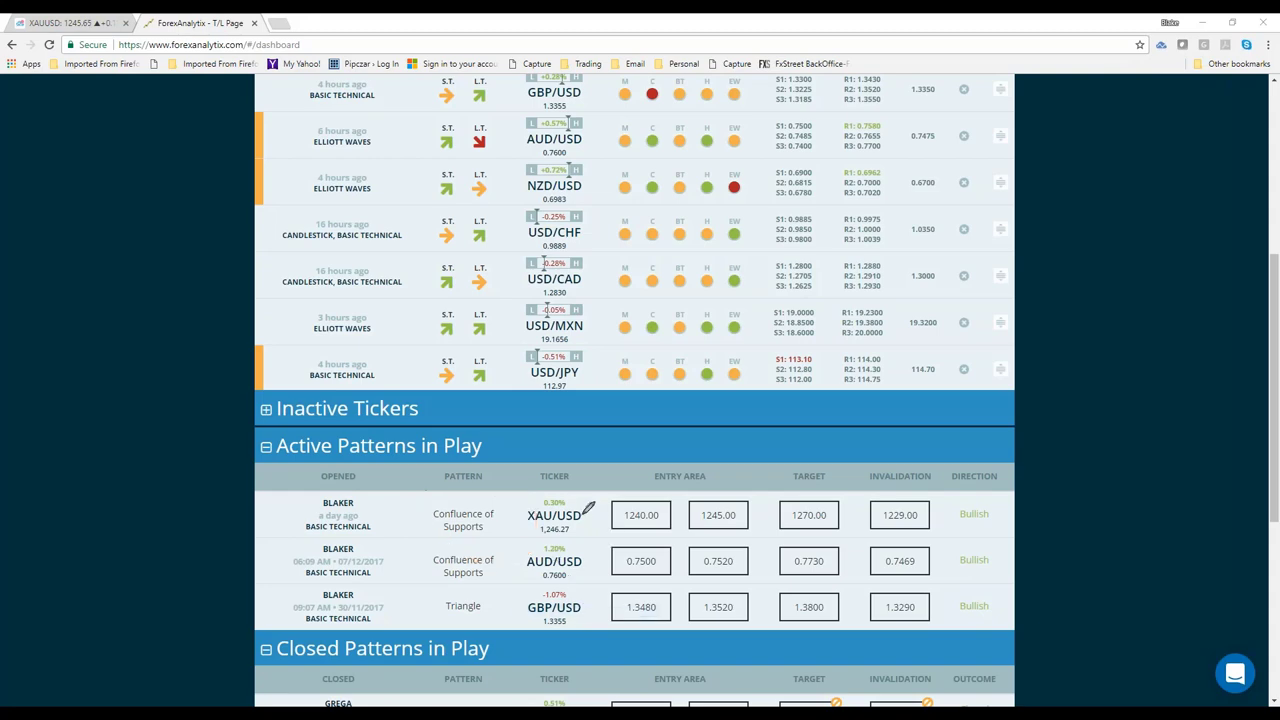
pyautogui.click(66, 24)
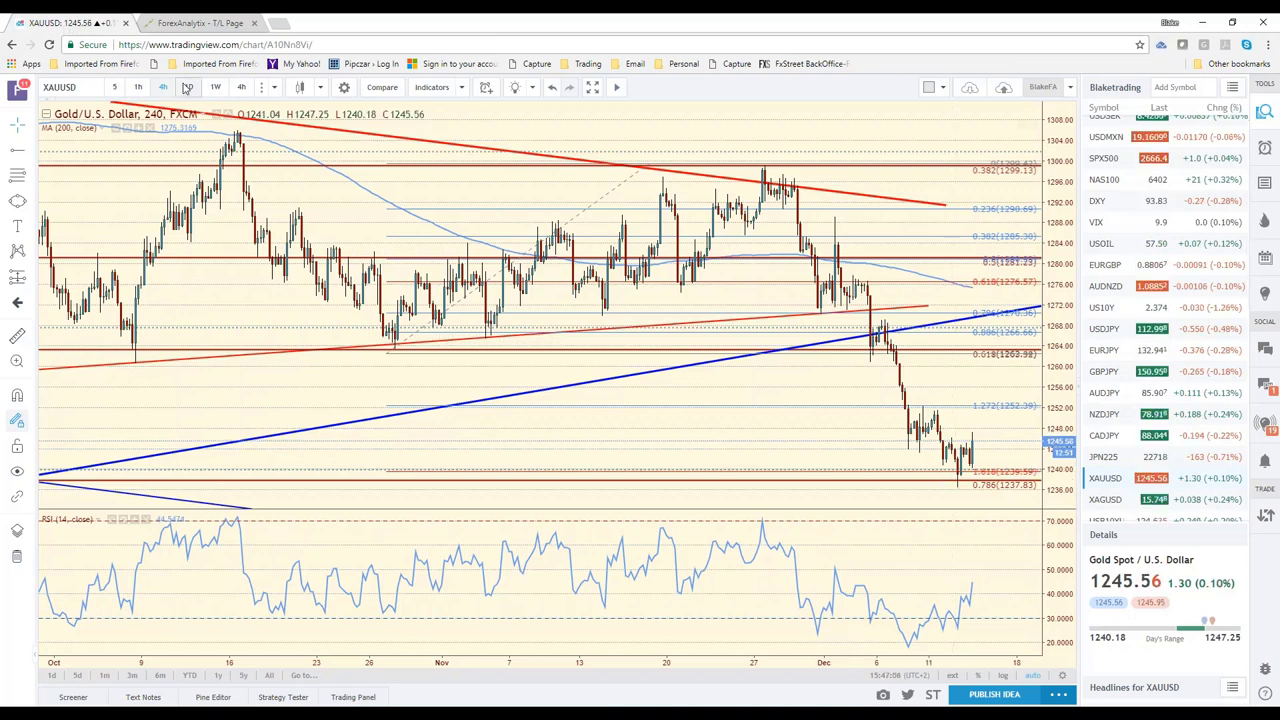
# Step: Put gold on 1D, move the Fibonacci anchors onto the swing low and high, highlight 1.618 yellow
pyautogui.click(187, 87)
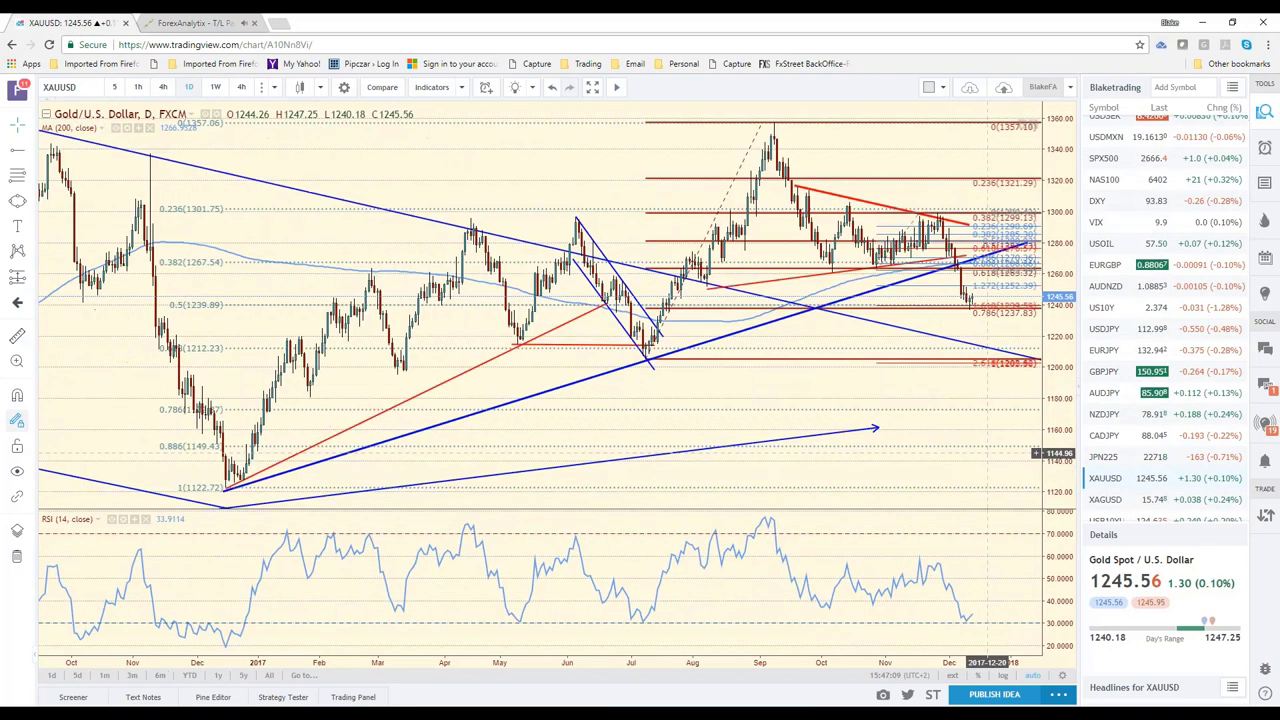
pyautogui.click(978, 447)
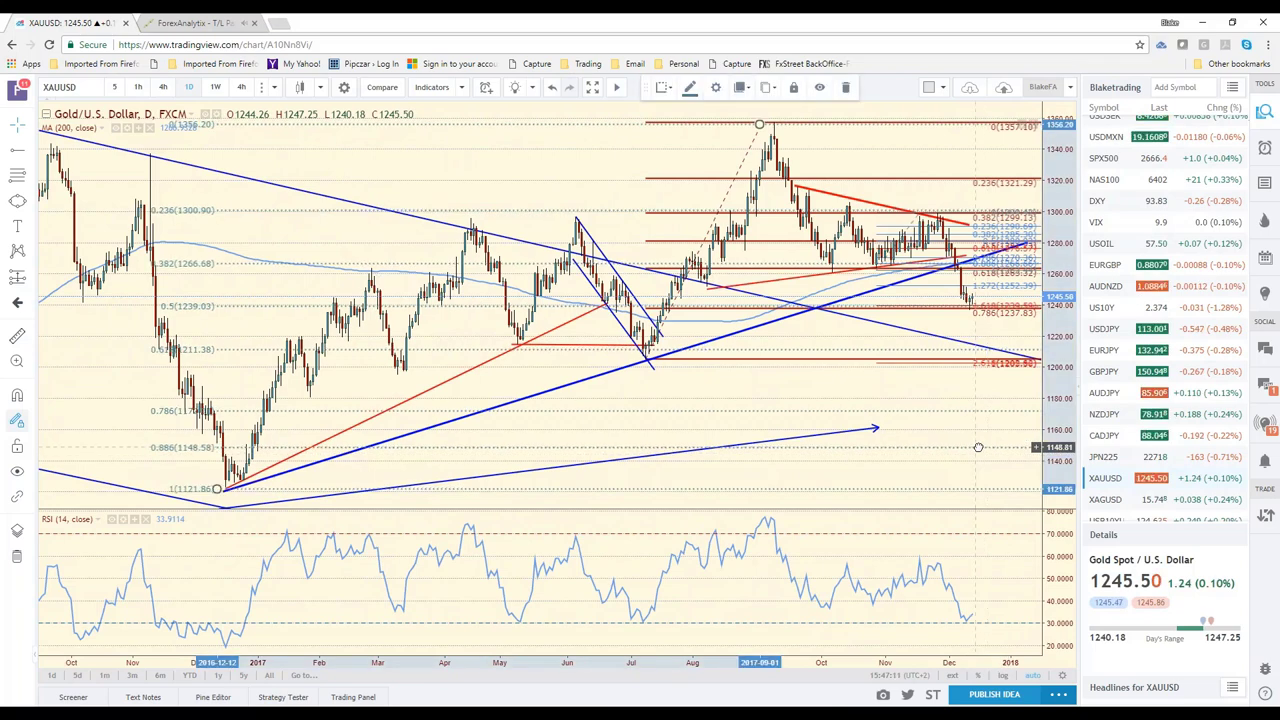
pyautogui.moveTo(978, 447); pyautogui.dragTo(992, 447)
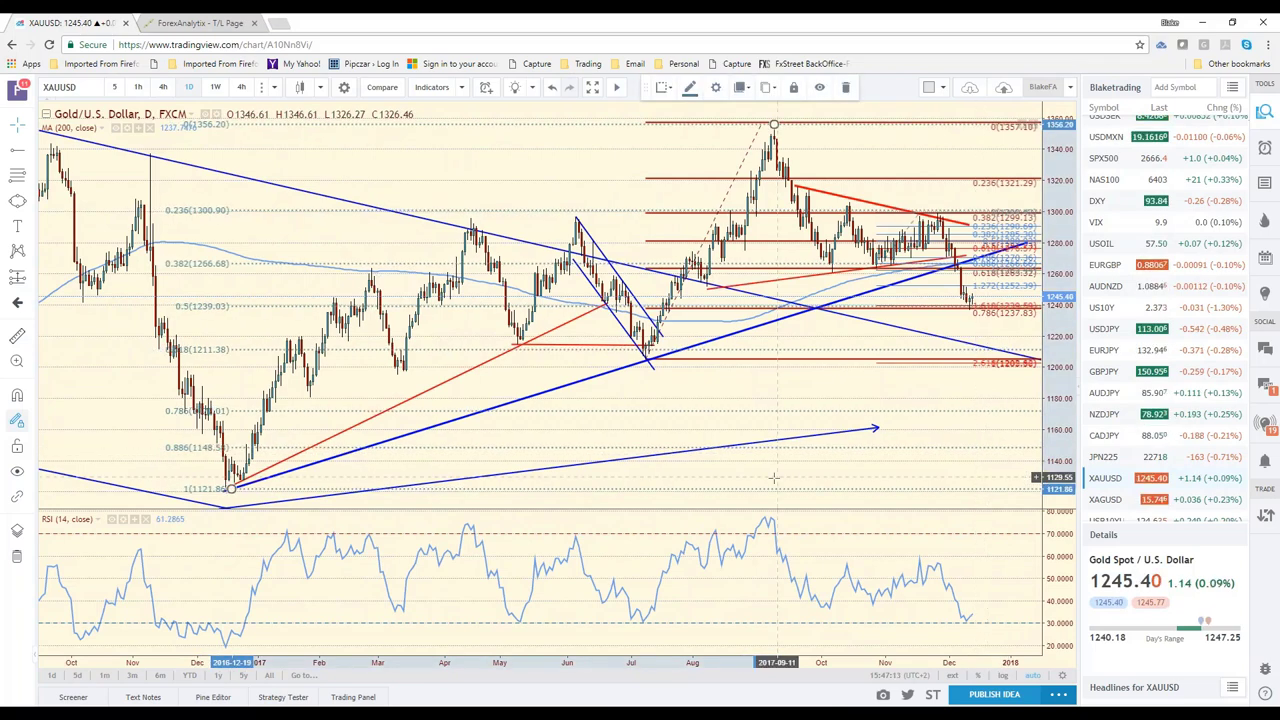
pyautogui.moveTo(773, 478); pyautogui.dragTo(734, 388)
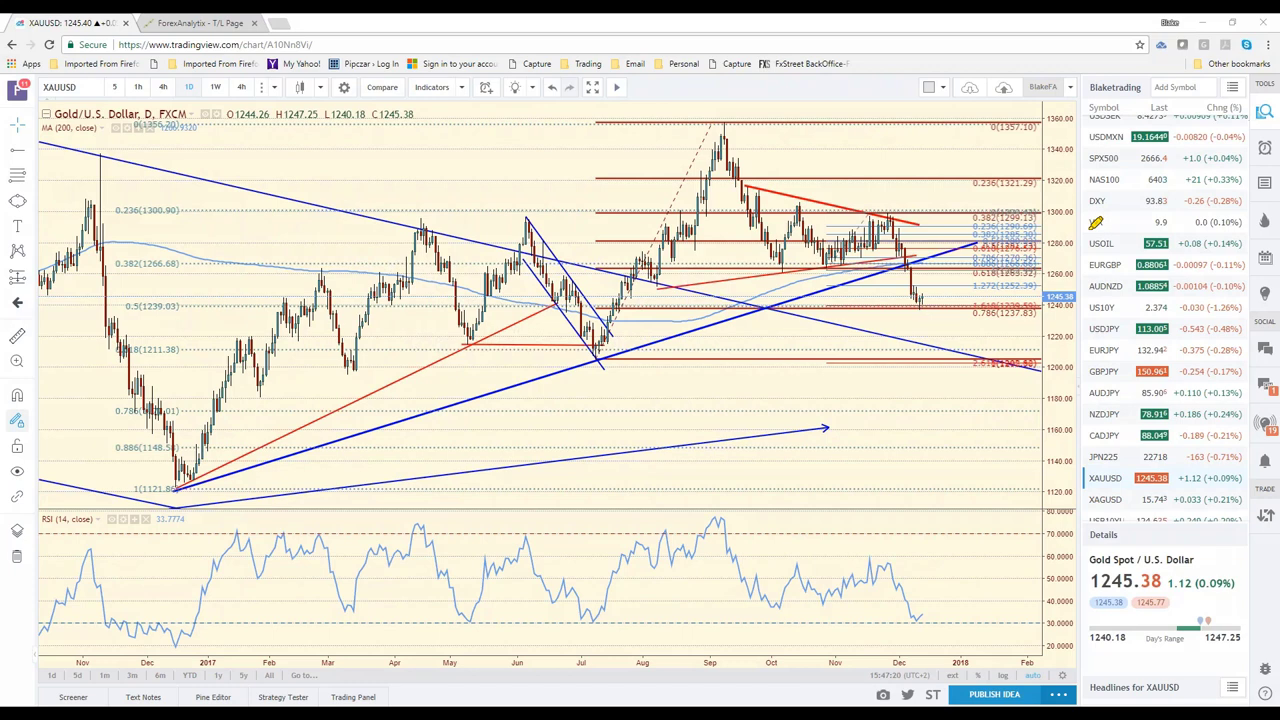
pyautogui.moveTo(958, 306); pyautogui.dragTo(1045, 304)
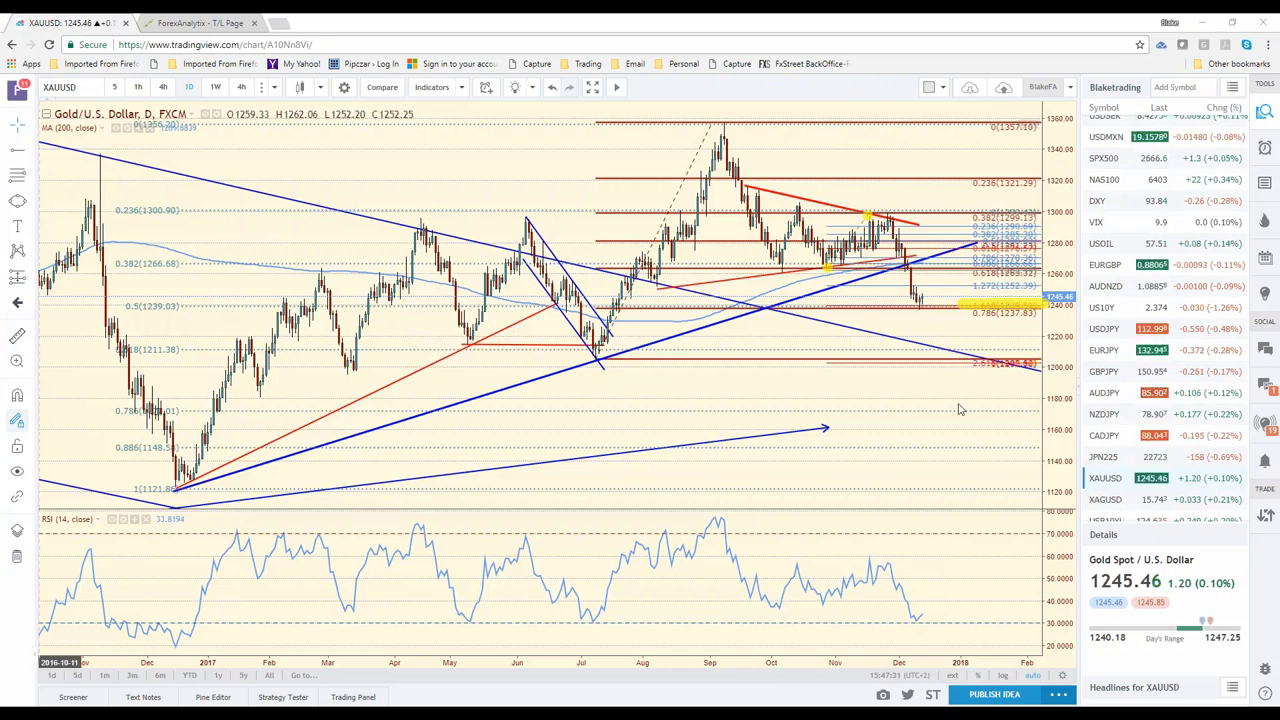
pyautogui.hotkey('ctrl', 'shift', 'c')
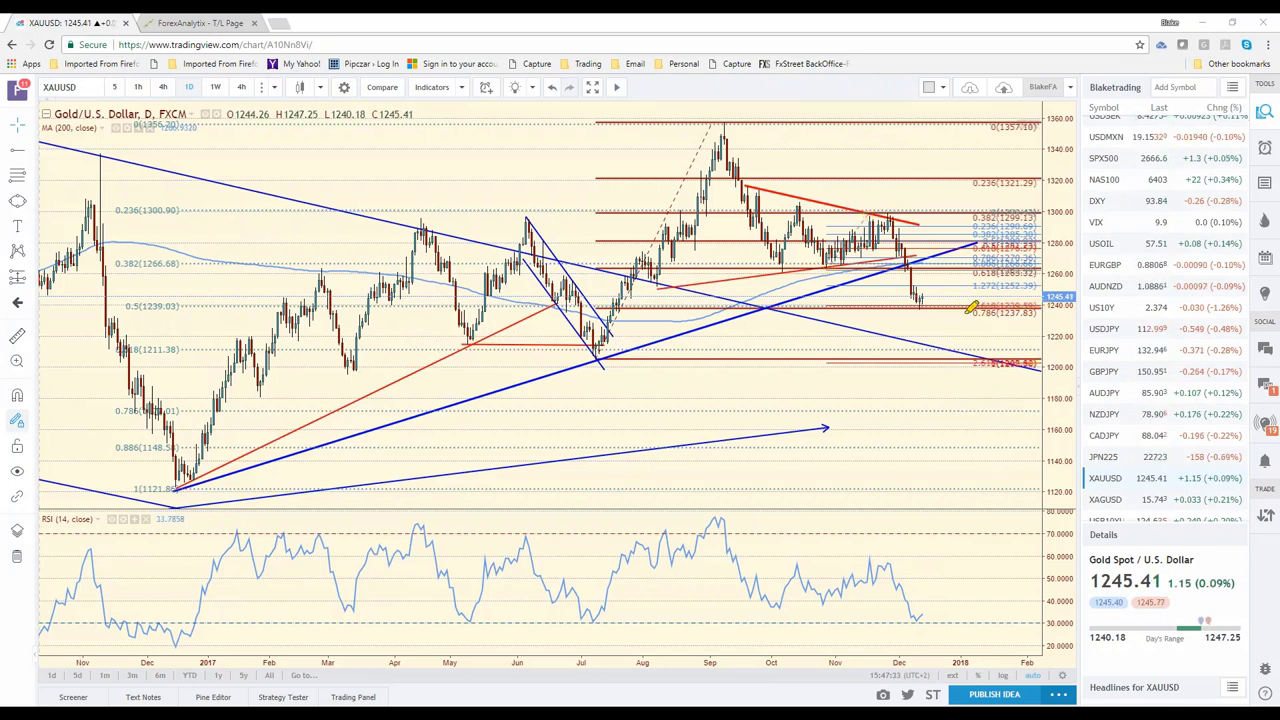
pyautogui.moveTo(962, 314); pyautogui.dragTo(1035, 313)
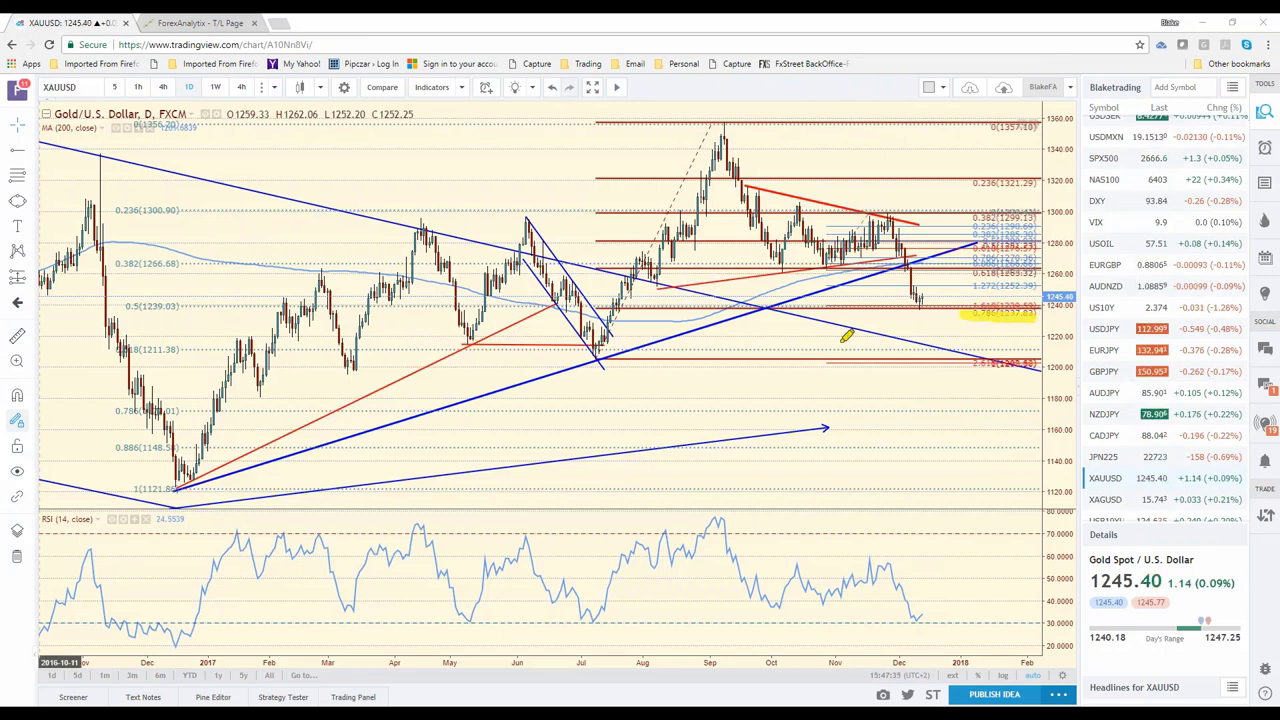
pyautogui.moveTo(594, 357); pyautogui.dragTo(600, 366)
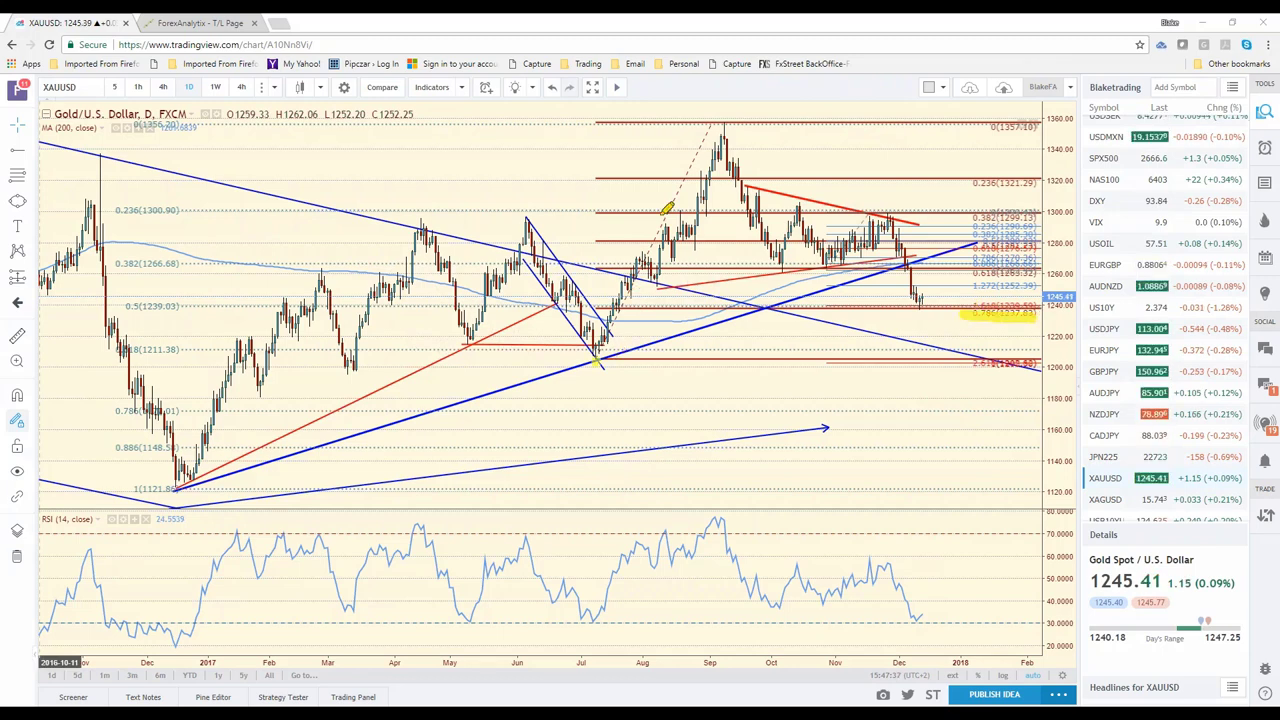
pyautogui.click(710, 127)
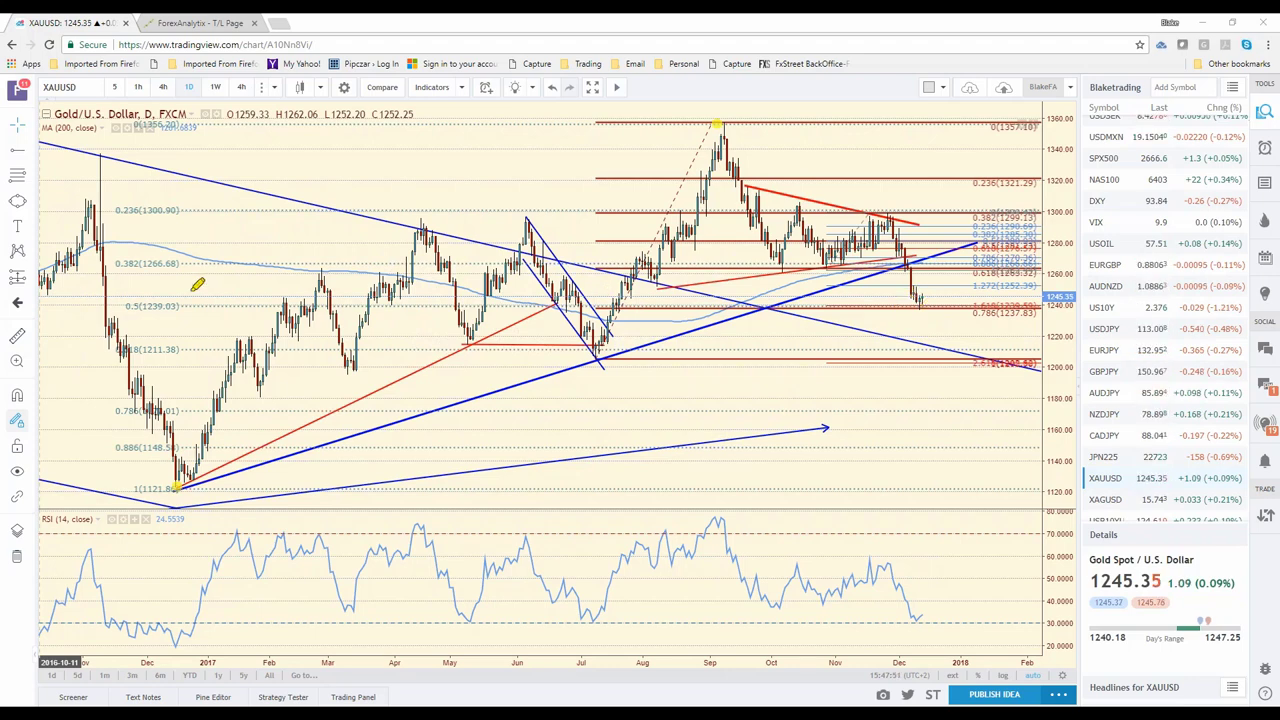
pyautogui.moveTo(194, 290)
pyautogui.mouseDown()
pyautogui.moveTo(102, 306)
pyautogui.moveTo(198, 292)
pyautogui.mouseUp()
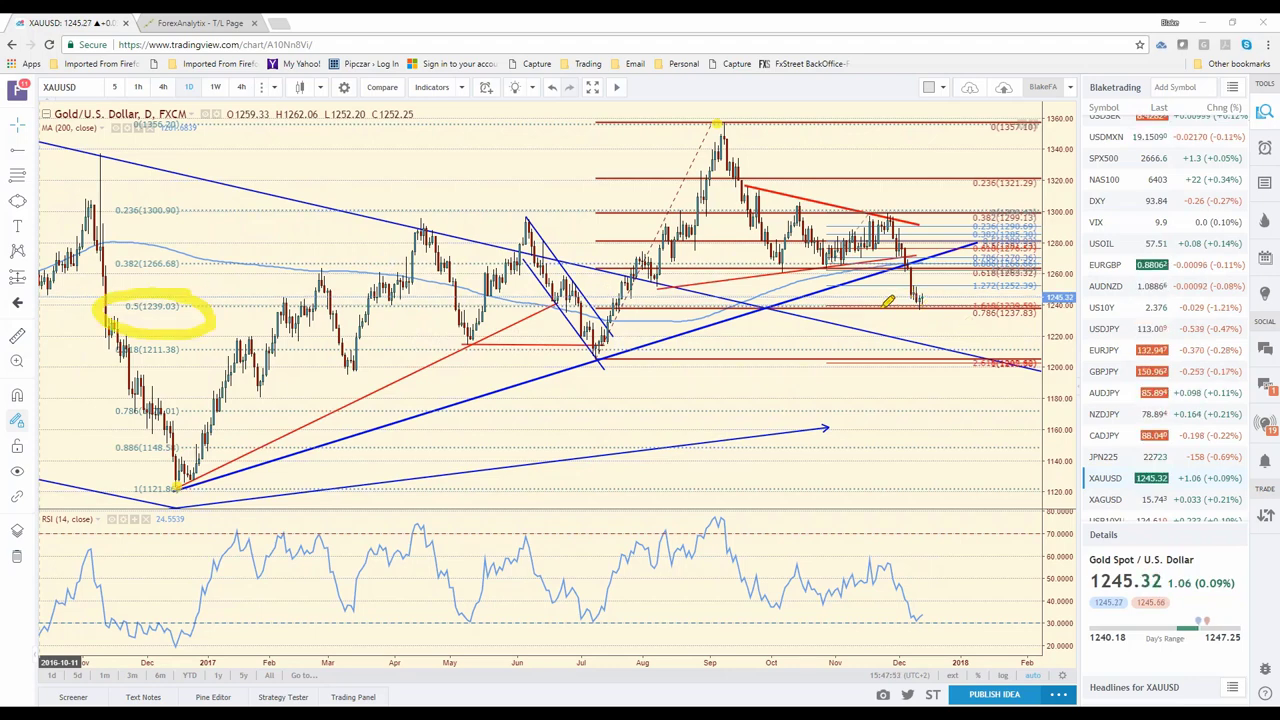
pyautogui.moveTo(880, 306); pyautogui.dragTo(946, 306)
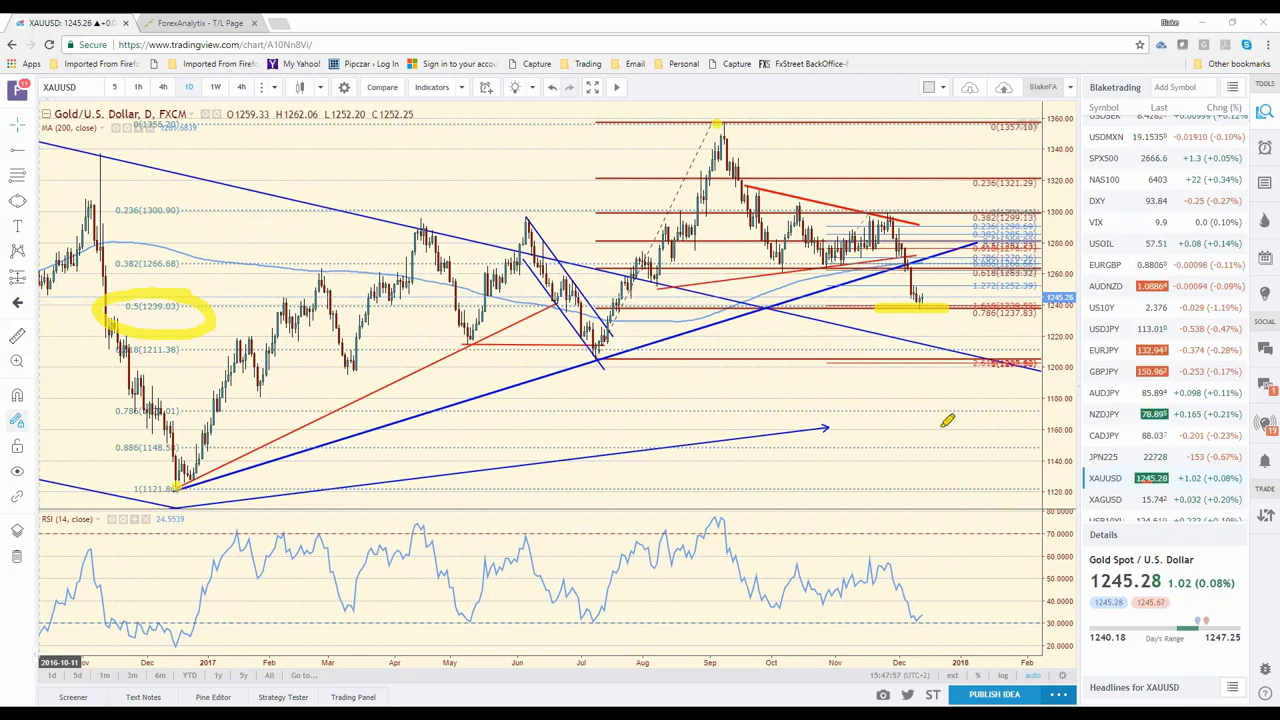
pyautogui.hotkey('ctrl', 'z')
pyautogui.hotkey('ctrl', 'z')
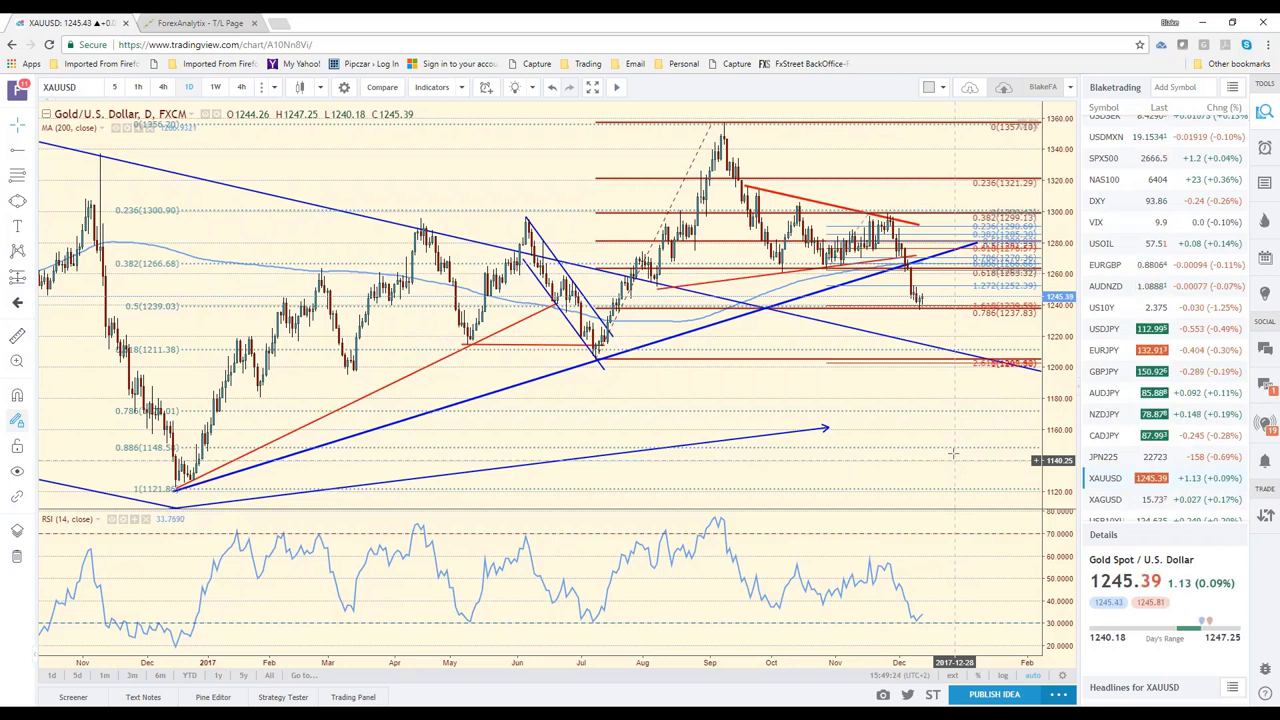
# Step: Draw a short red trend line under the recent gold lows, then switch to ForexAnalytix
pyautogui.click(30, 153)
pyautogui.click(85, 152)
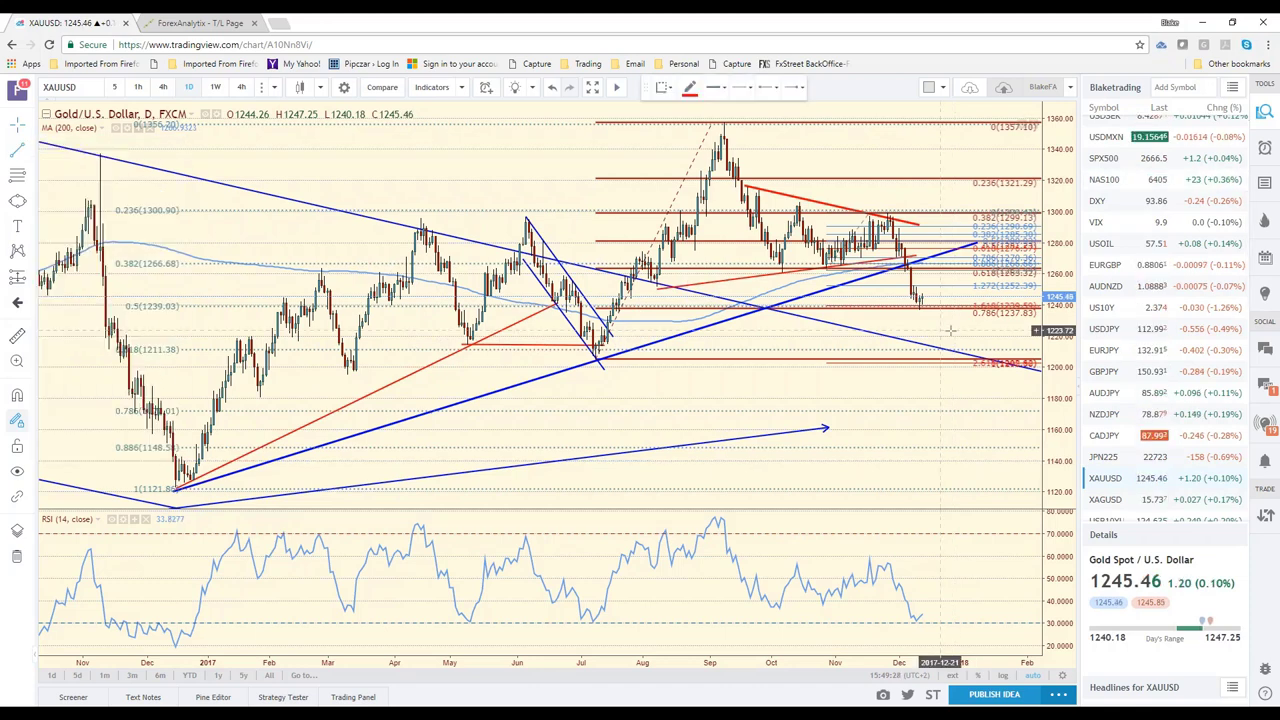
pyautogui.click(907, 313)
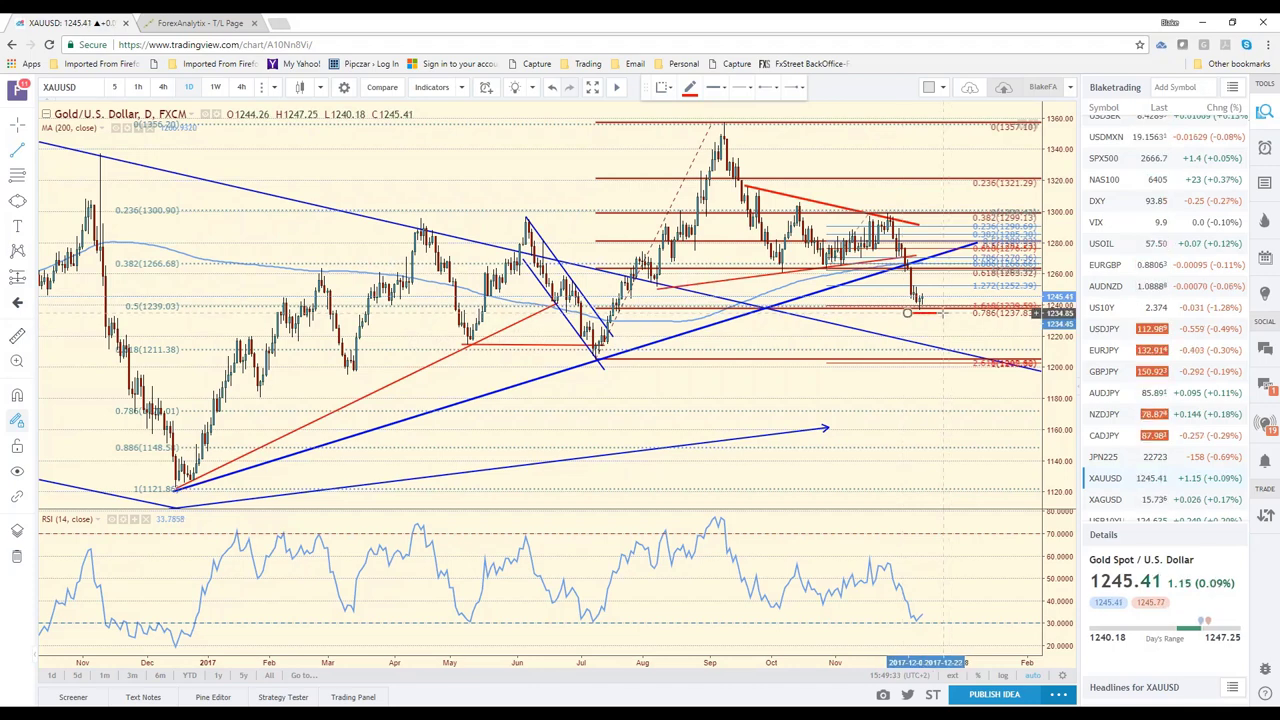
pyautogui.click(942, 313)
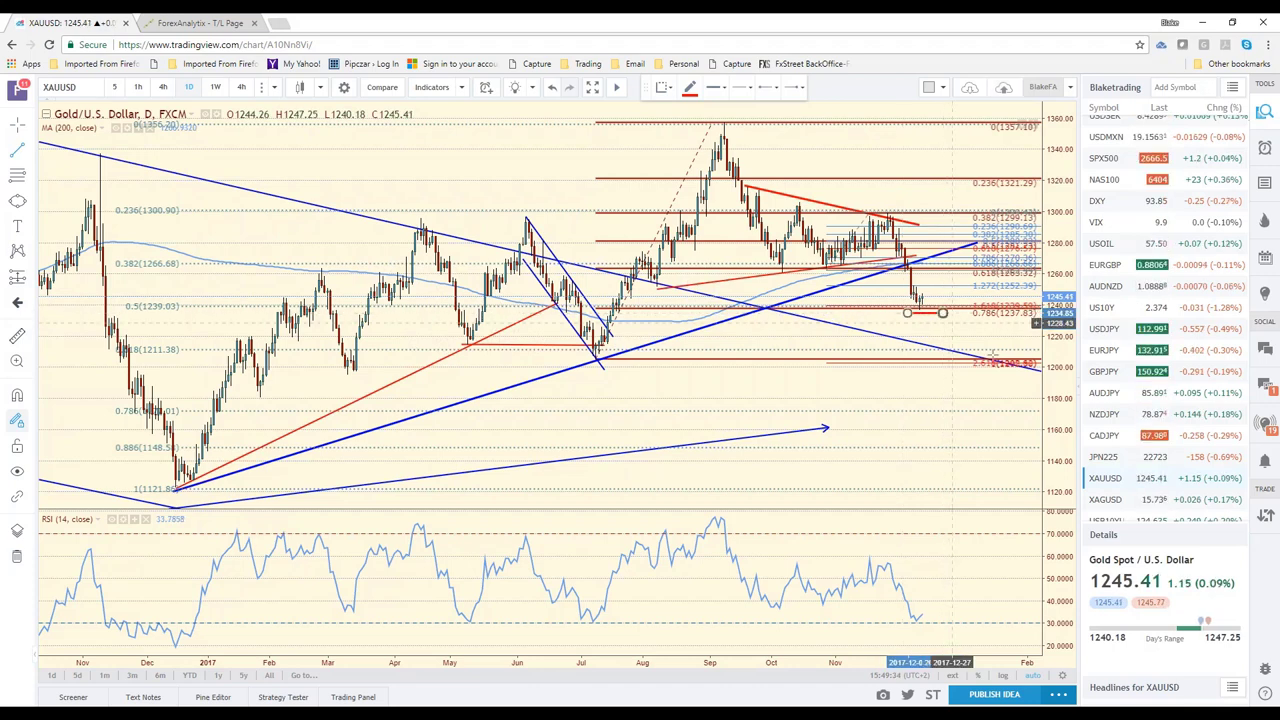
pyautogui.click(219, 27)
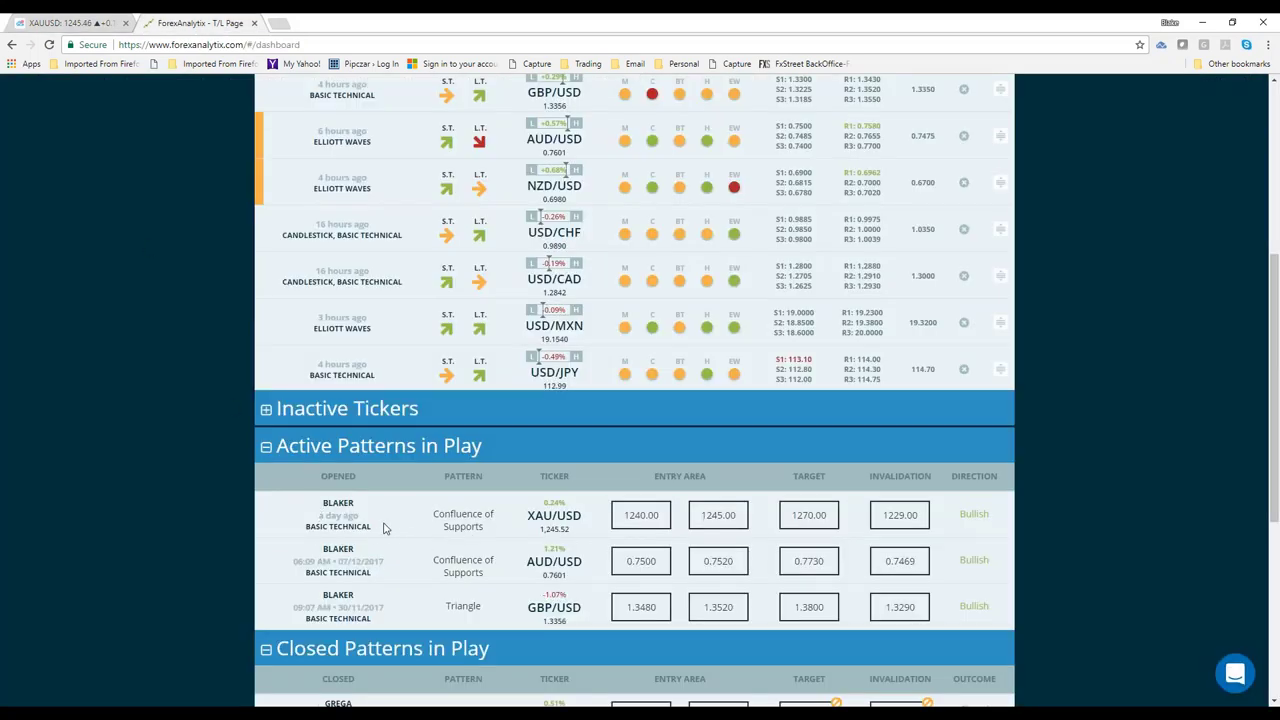
# Step: Go back to the TradingView XAUUSD browser tab
pyautogui.click(68, 24)
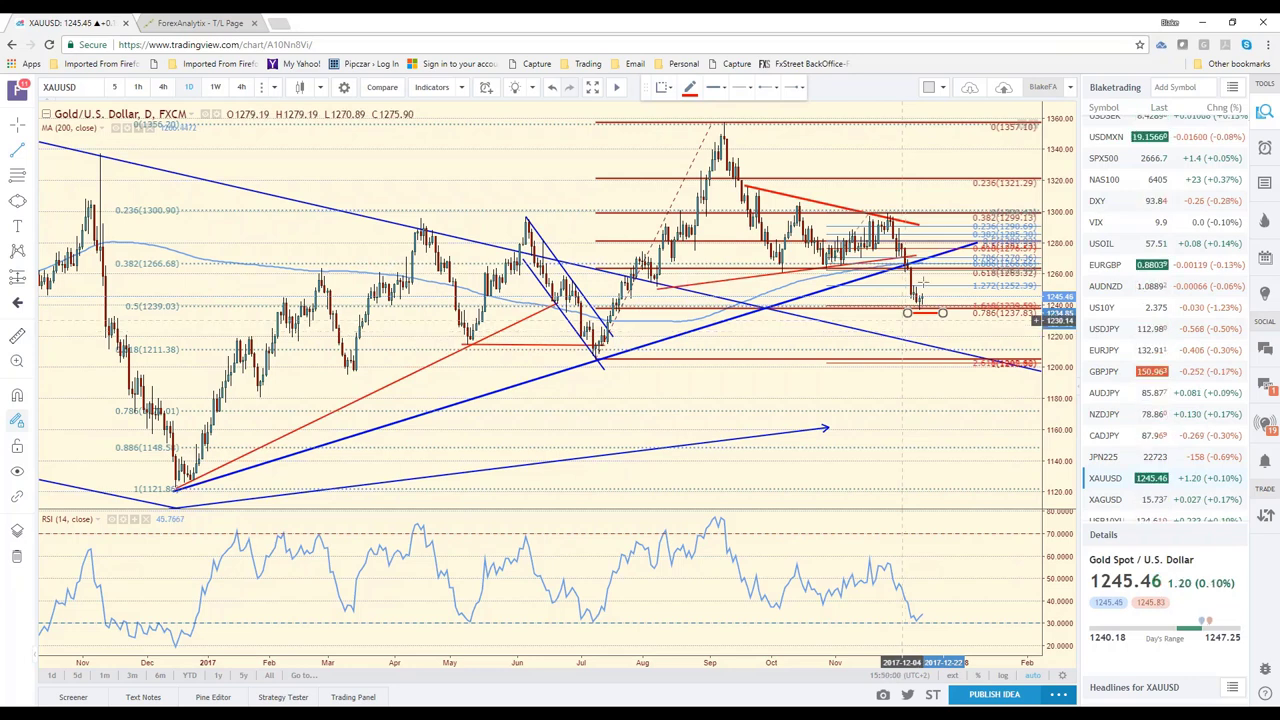
# Step: Switch to ForexAnalytix and select the XAU/USD invalidation value 1229.00
pyautogui.click(903, 333)
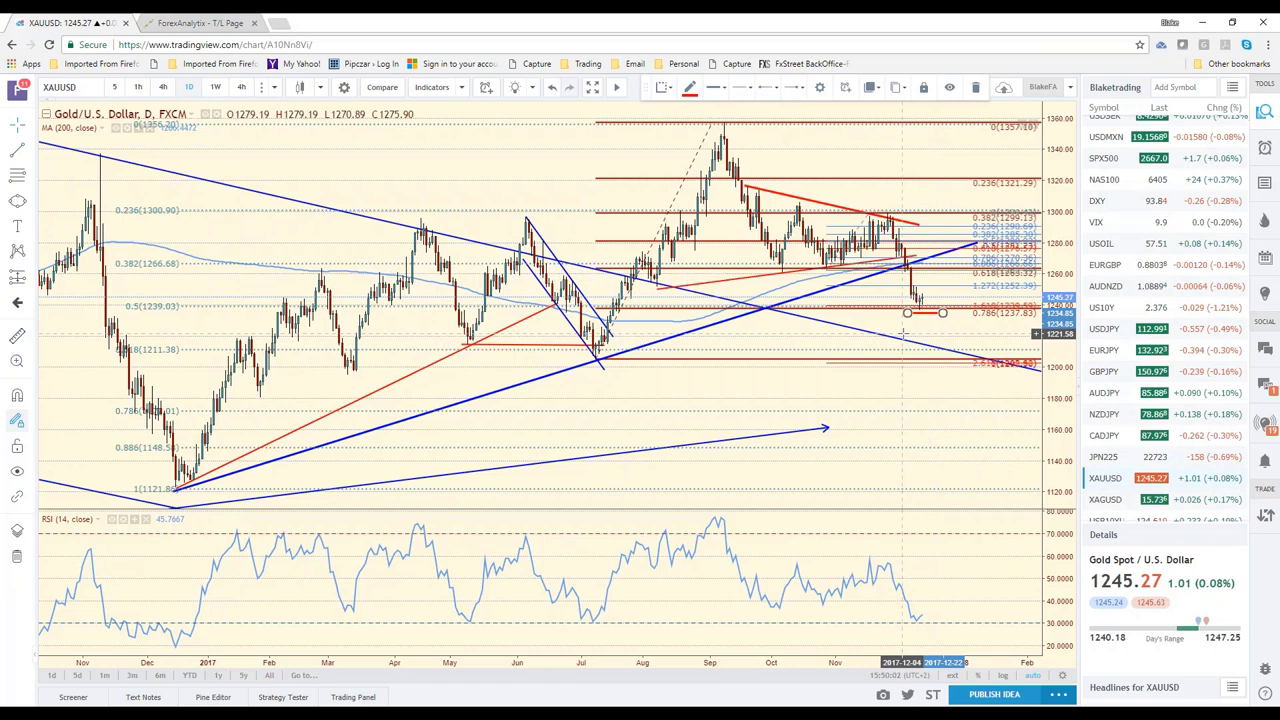
pyautogui.click(957, 343)
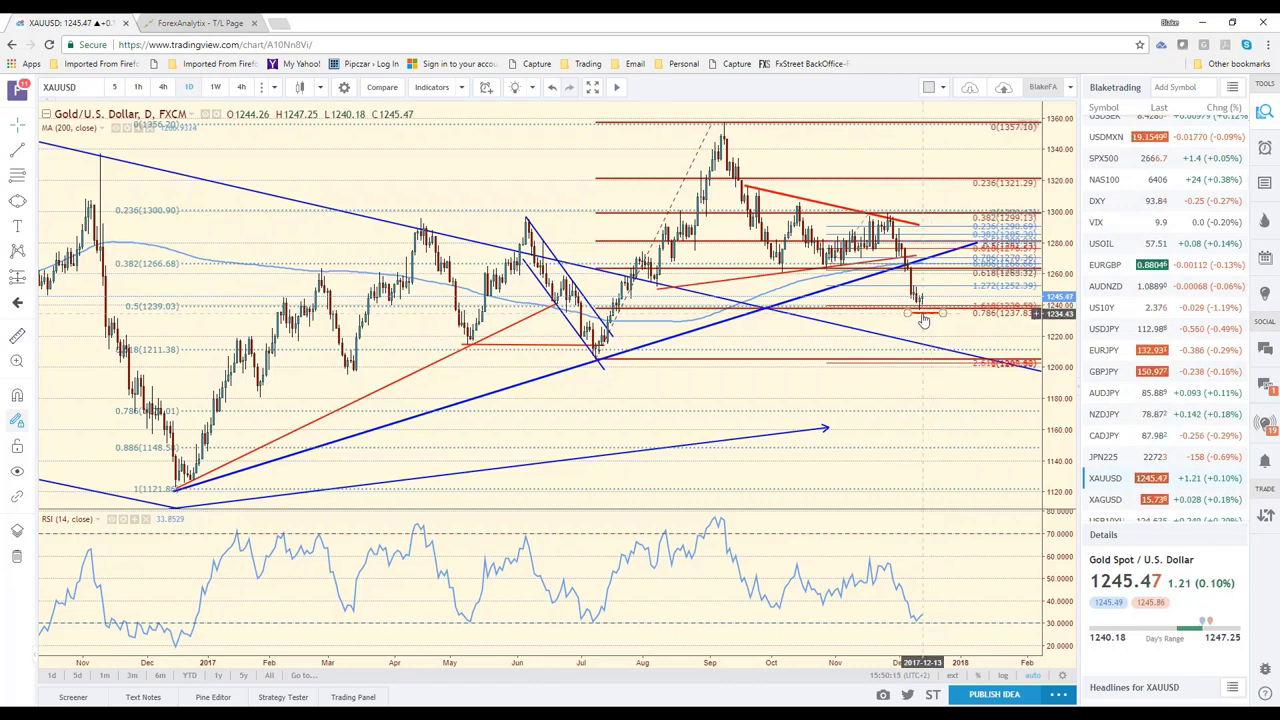
pyautogui.hotkey('ctrl', 'Tab')
pyautogui.doubleClick(899, 515)
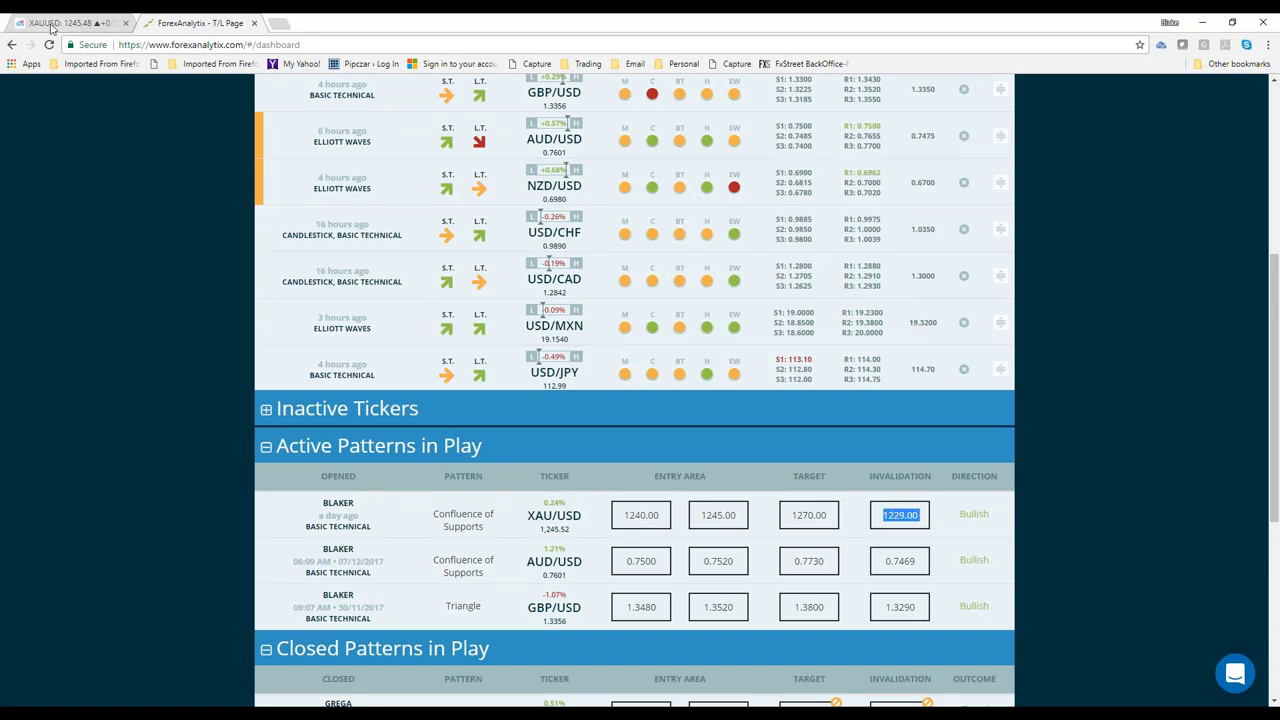
# Step: Return to the first browser tab with the TradingView XAUUSD chart
pyautogui.click(60, 23)
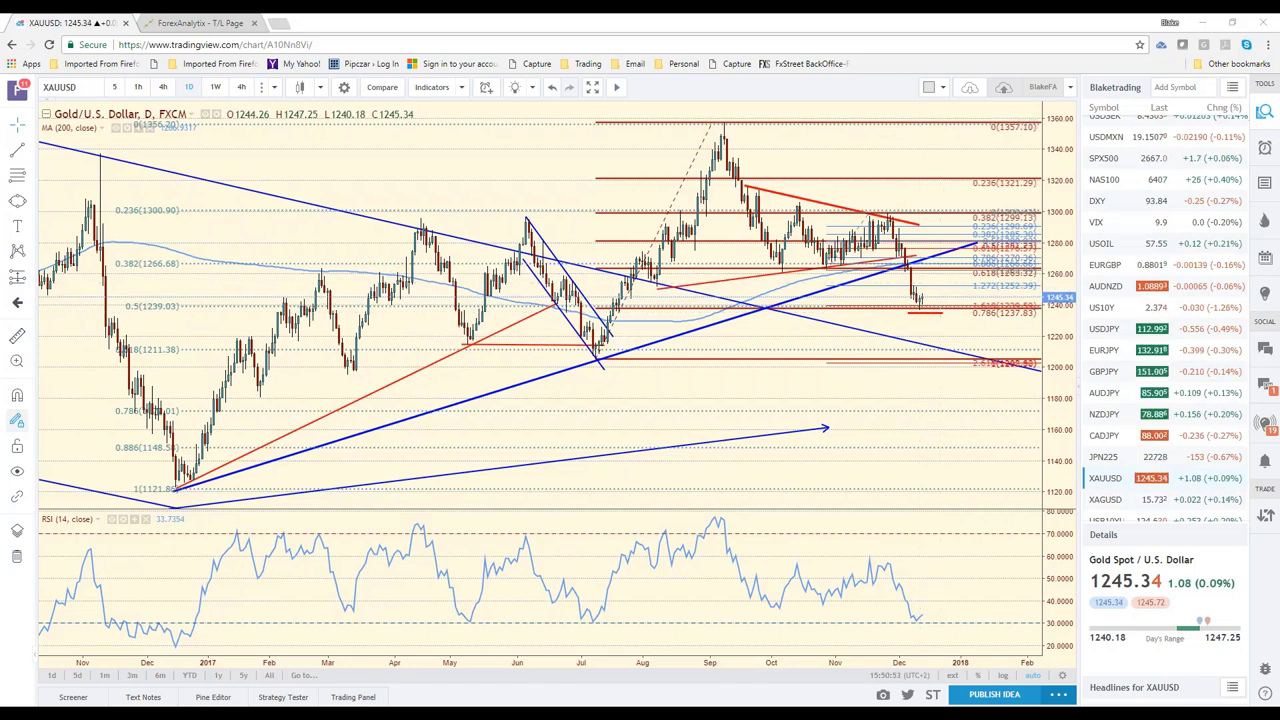
pyautogui.moveTo(912, 312); pyautogui.dragTo(938, 310)
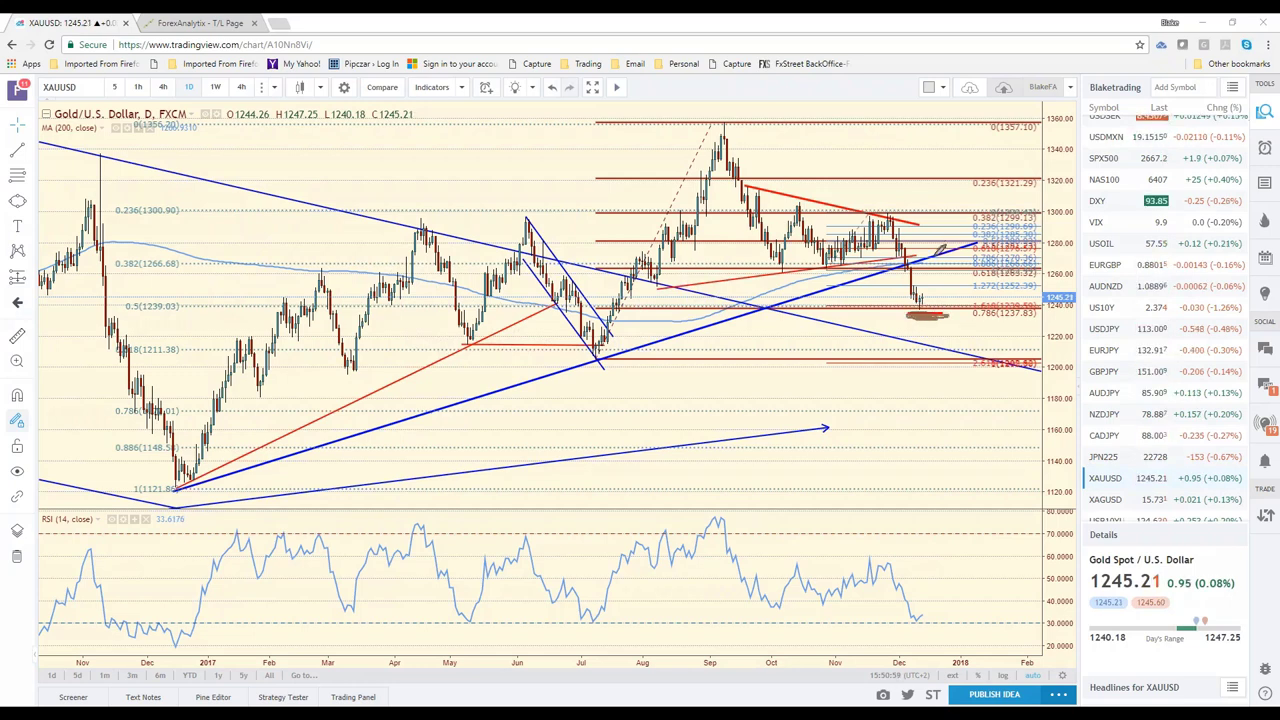
pyautogui.moveTo(922, 260); pyautogui.dragTo(952, 256)
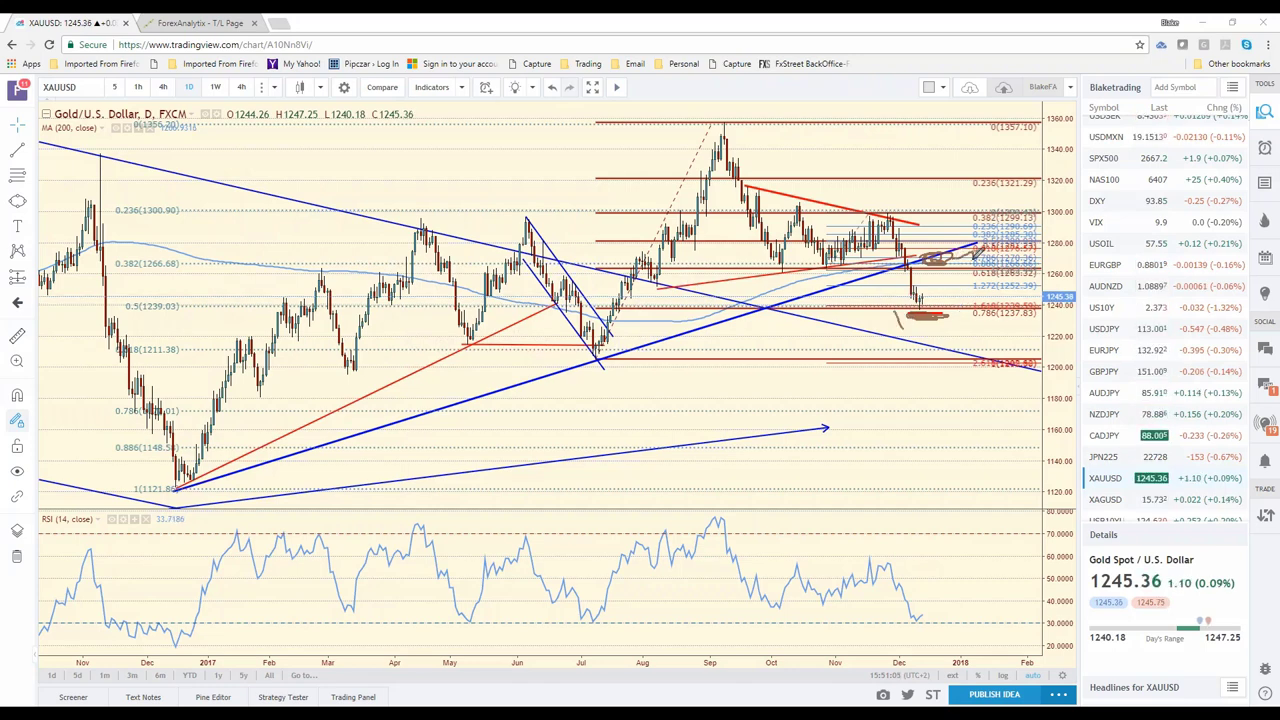
pyautogui.moveTo(965, 233)
pyautogui.mouseDown()
pyautogui.moveTo(952, 246)
pyautogui.moveTo(988, 180)
pyautogui.moveTo(955, 192)
pyautogui.mouseUp()
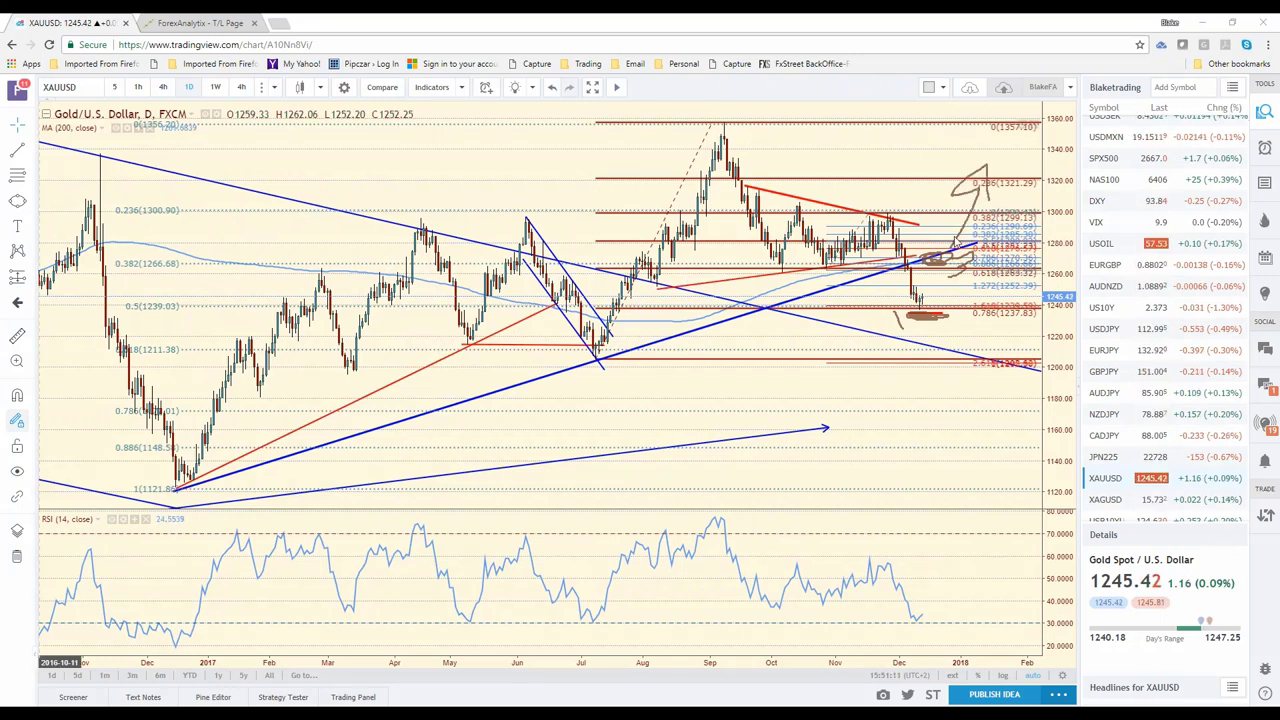
pyautogui.press('Escape')
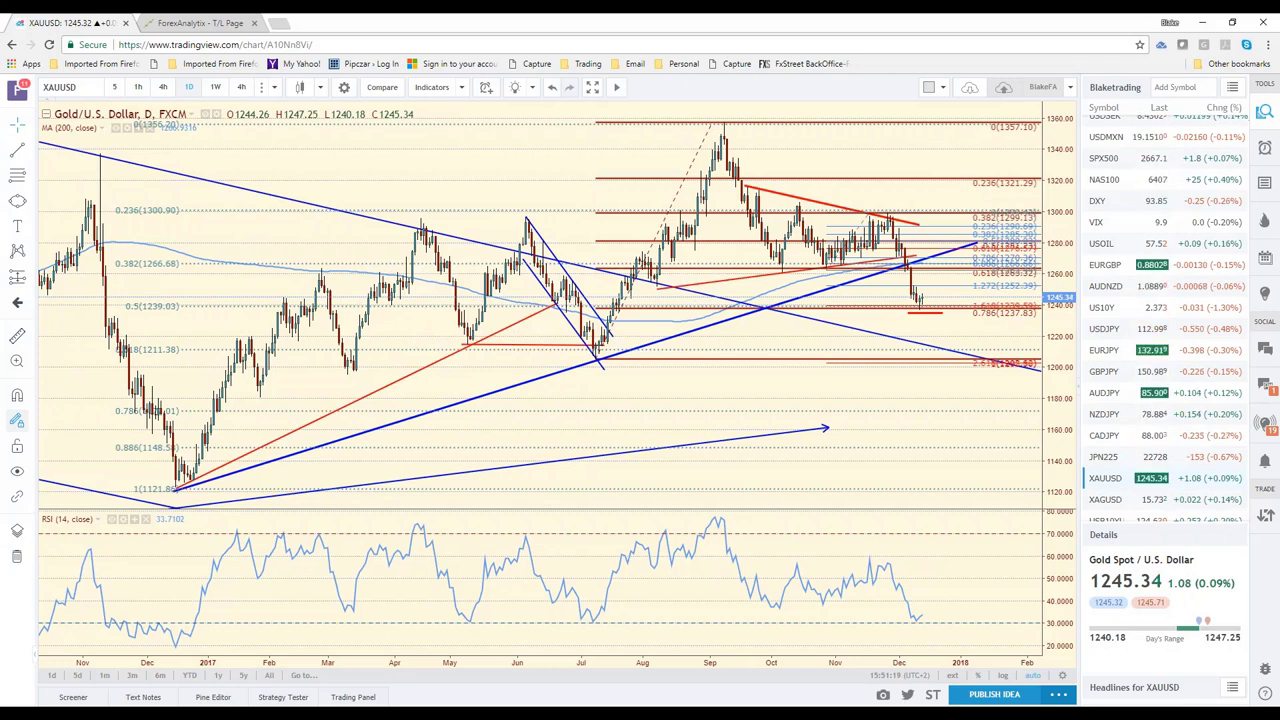
# Step: Open AUDUSD from the watchlist and zoom out the daily chart to show history from 2015
pyautogui.scroll(3, 1142, 280)
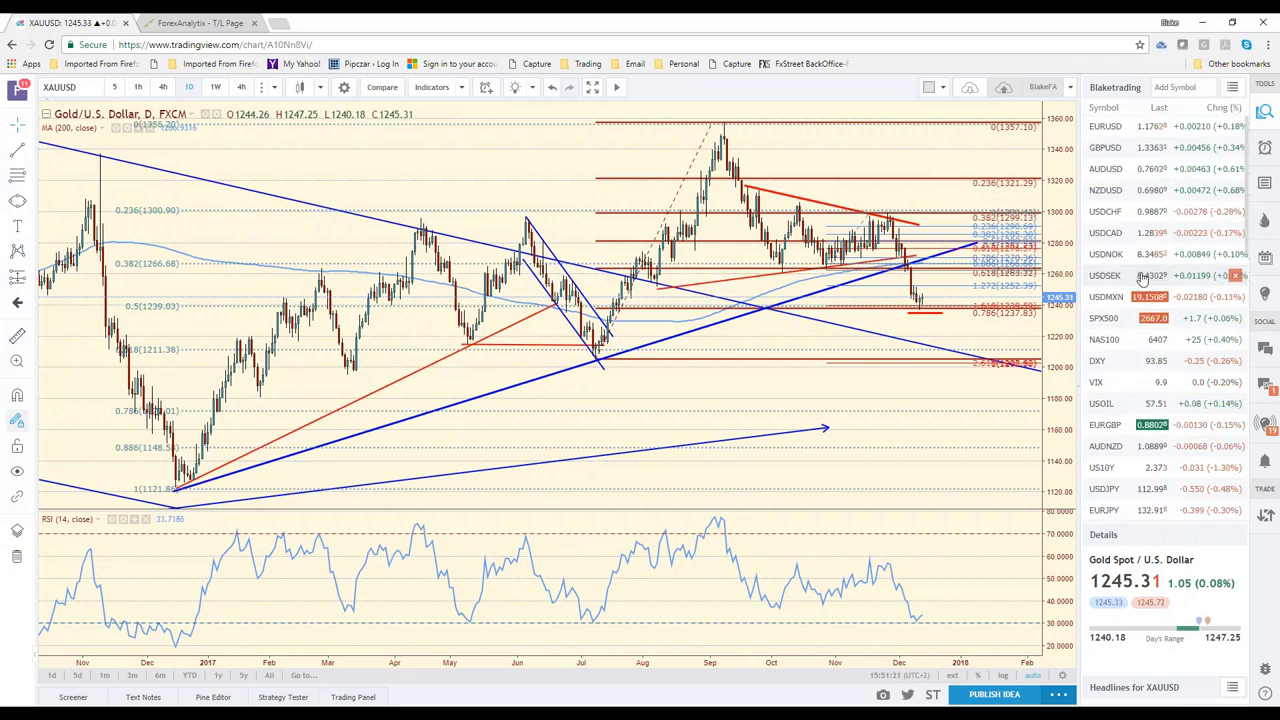
pyautogui.click(1105, 168)
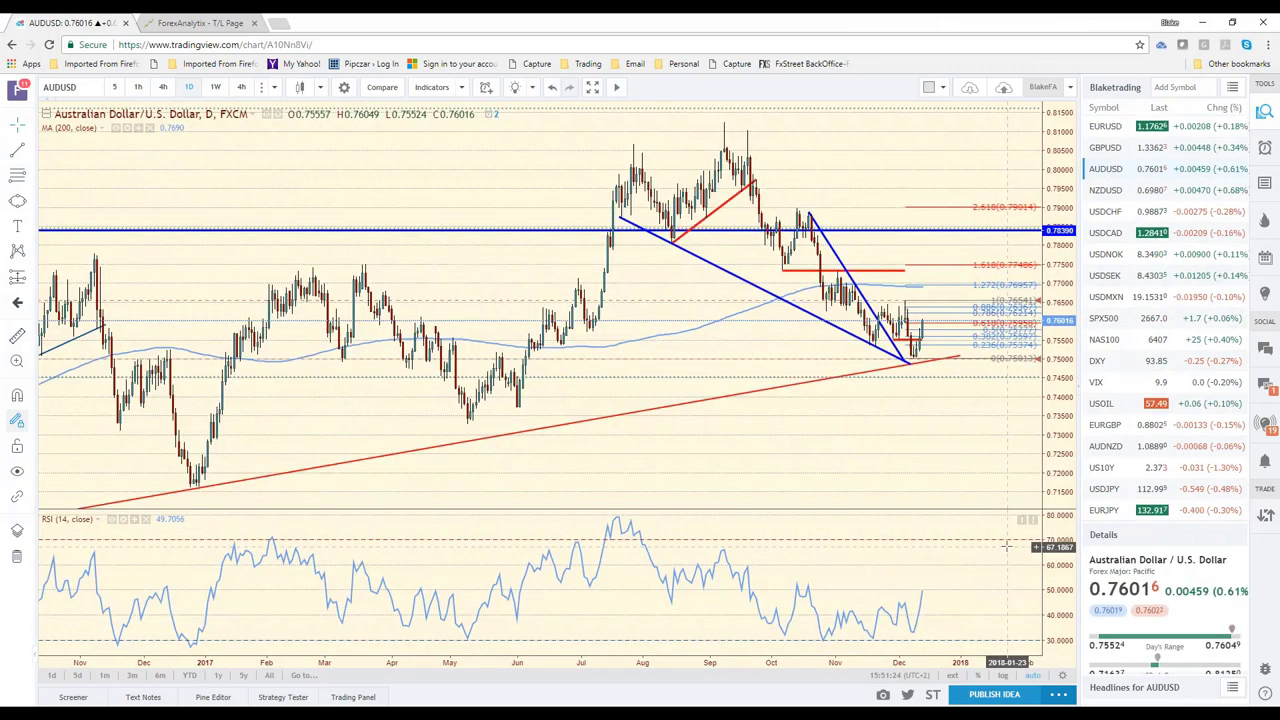
pyautogui.scroll(-3, 1006, 546)
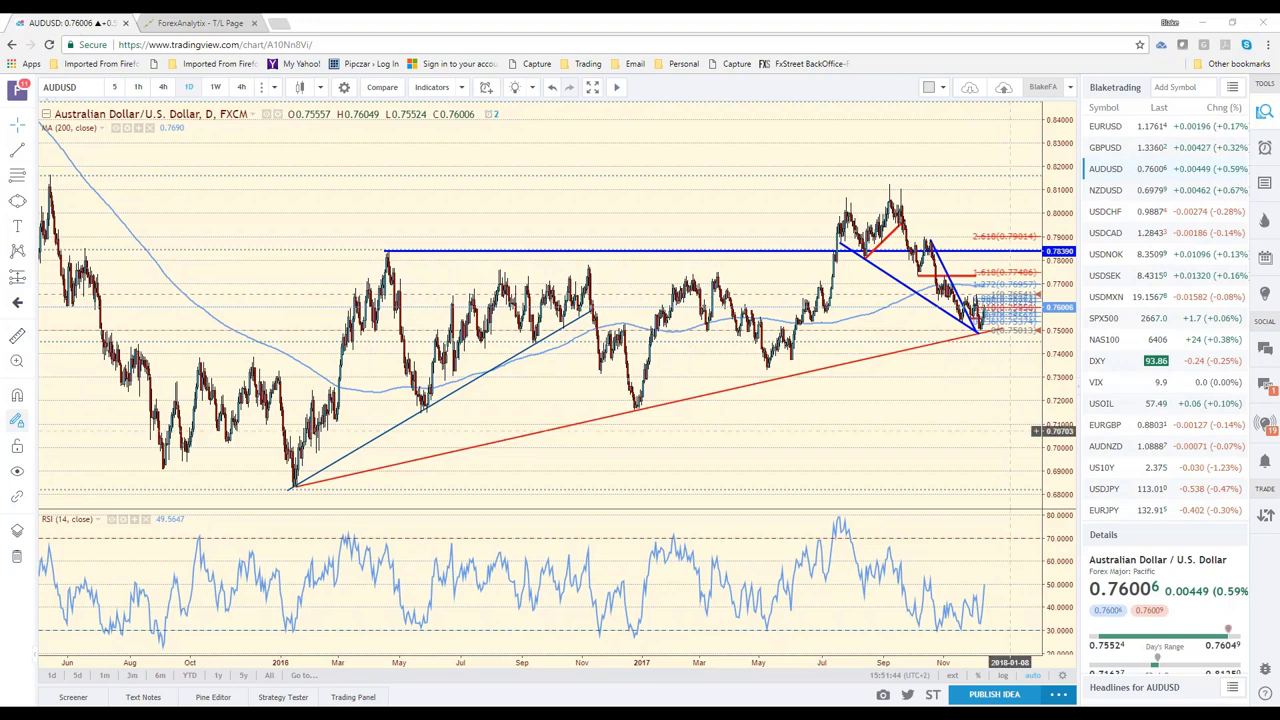
# Step: Pan the AUDUSD daily chart left and brush a loop around the latest candles at the rising red trend line
pyautogui.moveTo(1010, 431); pyautogui.dragTo(891, 418)
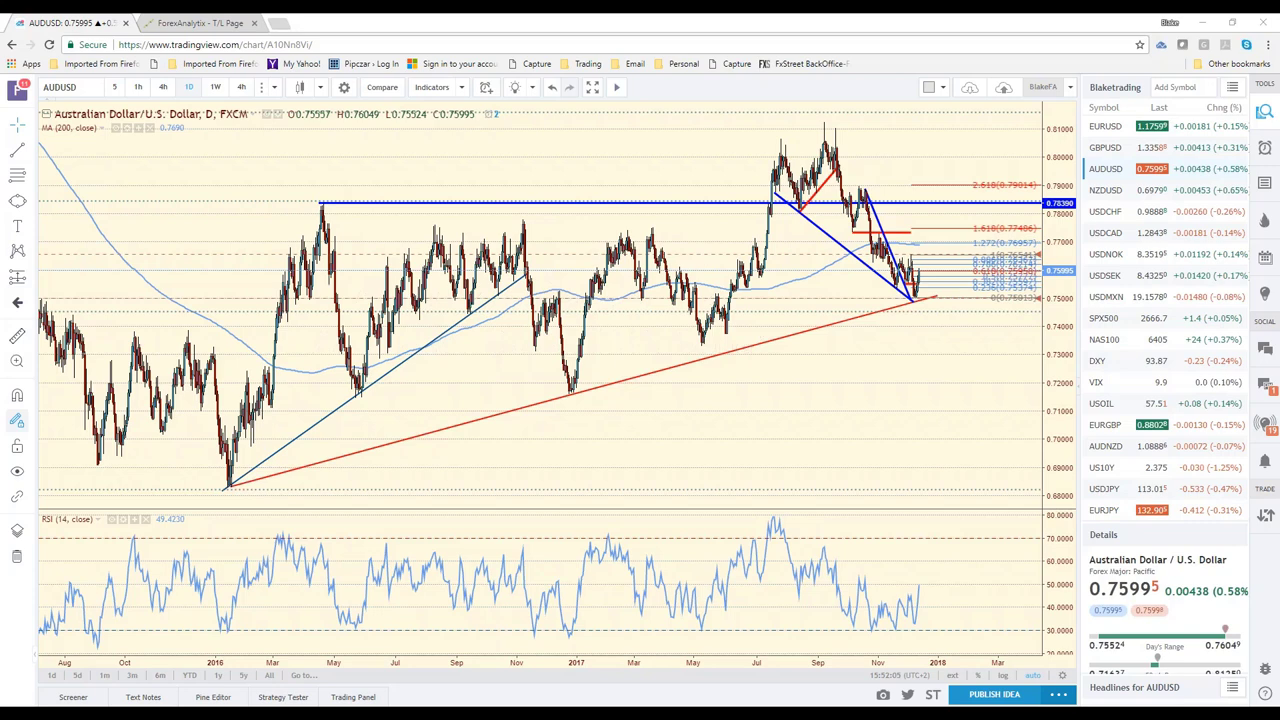
pyautogui.moveTo(926, 296); pyautogui.dragTo(931, 297)
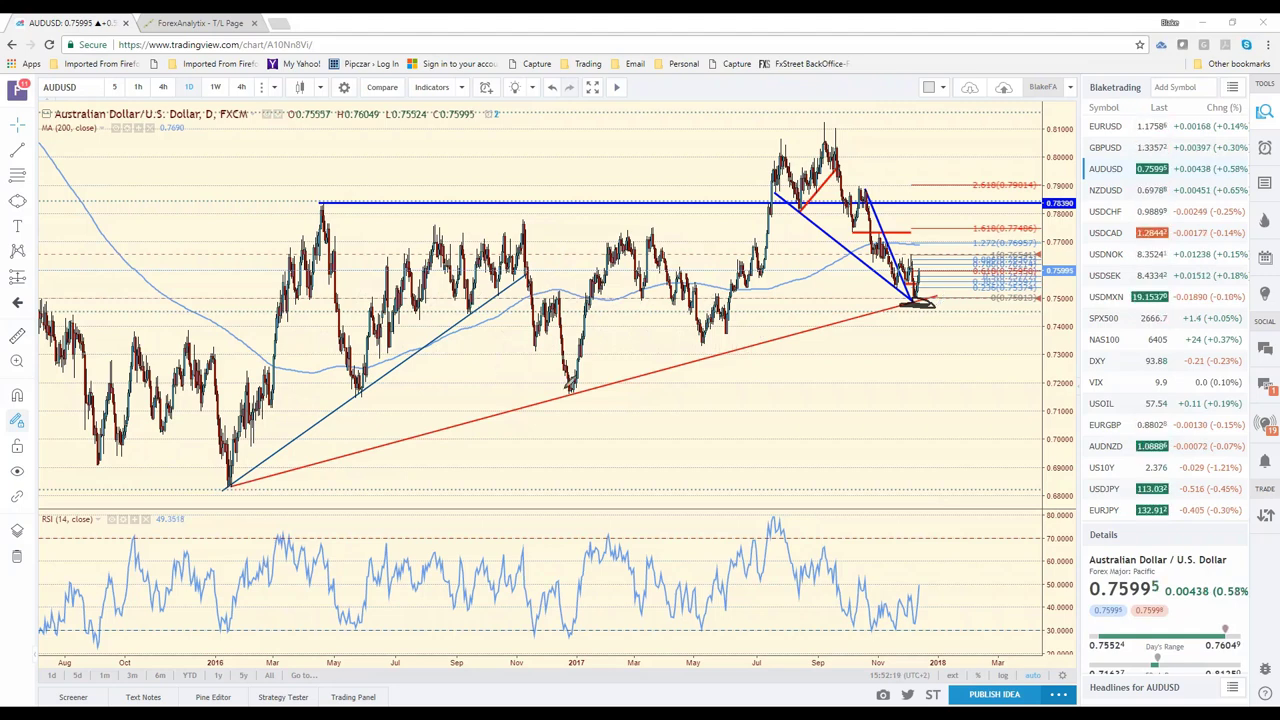
# Step: Undo the black brush marks and delete the extra trend line, keeping only the original red trend line
pyautogui.moveTo(568, 394)
pyautogui.mouseDown()
pyautogui.moveTo(757, 322)
pyautogui.moveTo(882, 302)
pyautogui.moveTo(962, 264)
pyautogui.mouseUp()
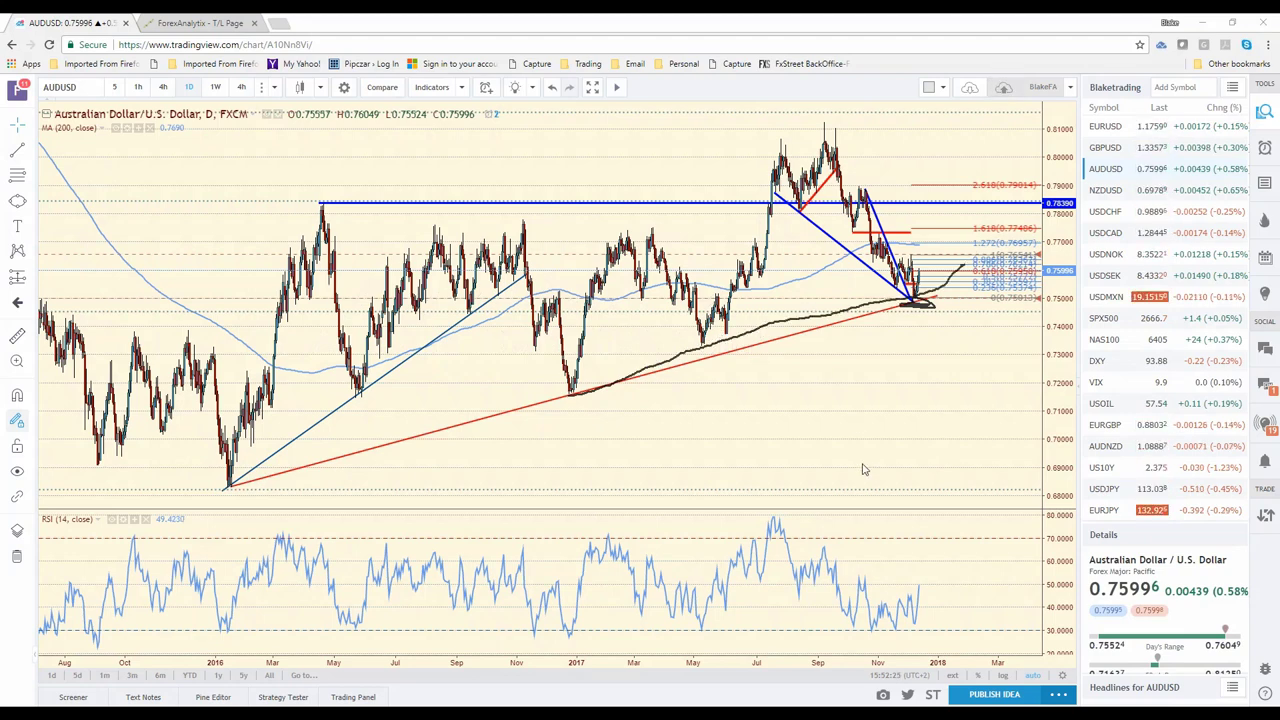
pyautogui.hotkey('ctrl', 'z')
pyautogui.hotkey('ctrl', 'z')
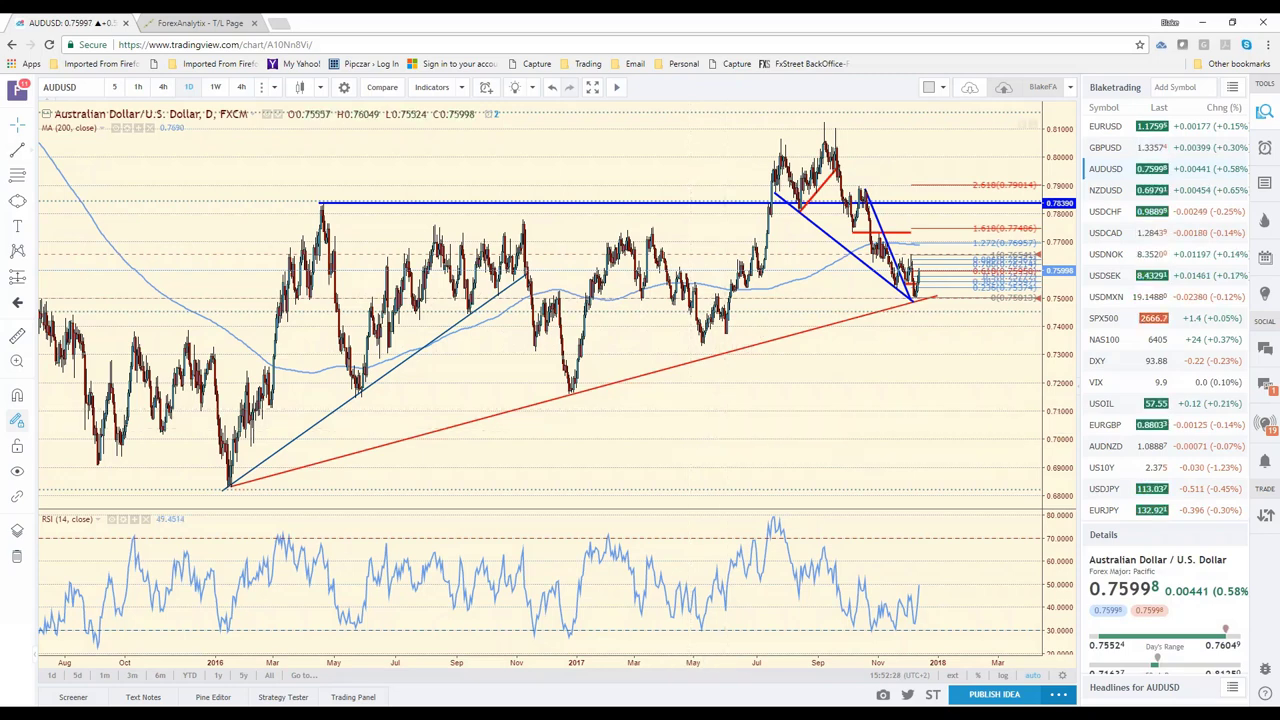
pyautogui.click(575, 396)
pyautogui.moveTo(575, 396); pyautogui.dragTo(957, 265)
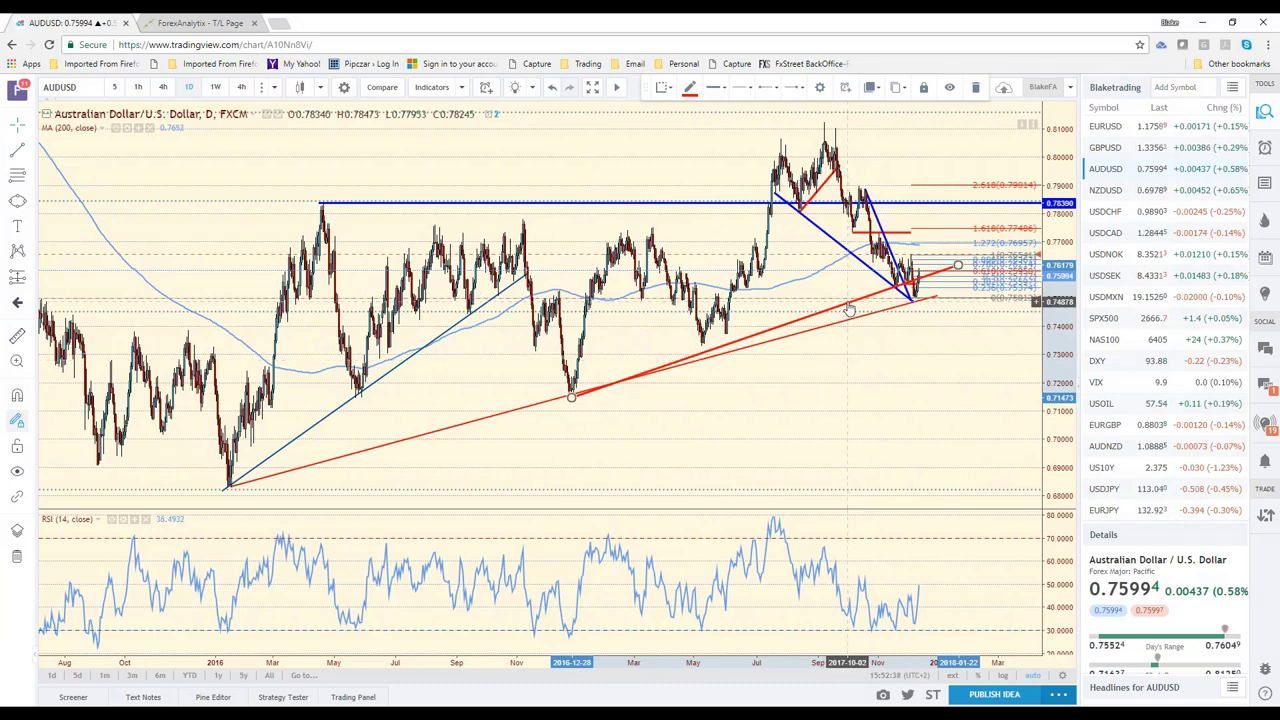
pyautogui.press('Delete')
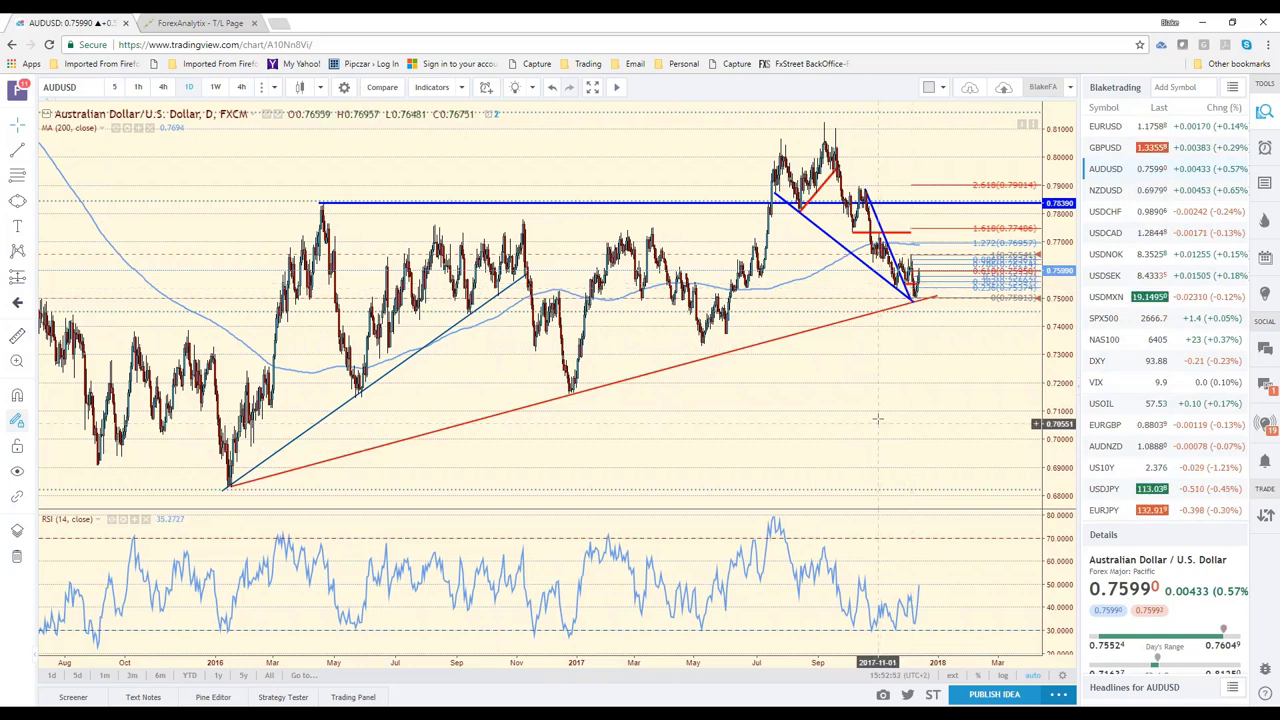
pyautogui.scroll(2, 877, 418)
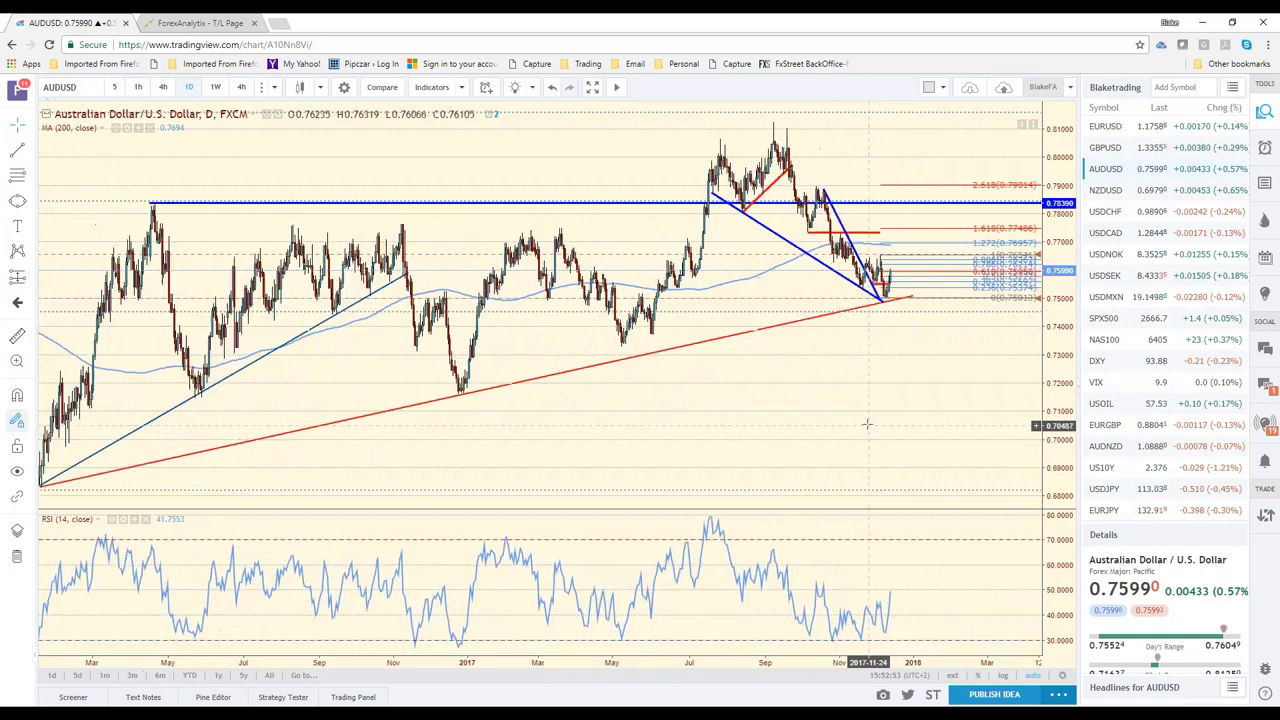
pyautogui.scroll(-2, 880, 405)
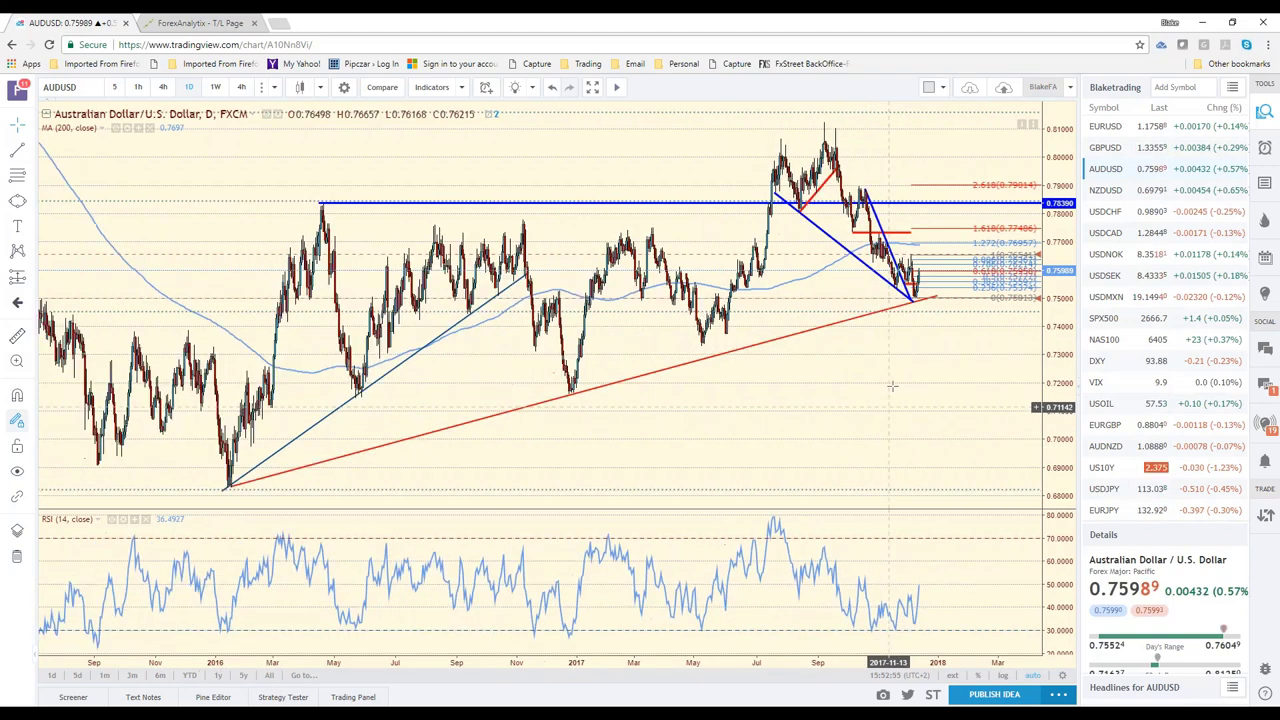
# Step: Draw a Fibonacci retracement from the mid-May 2017 low to the 2017 high, then delete it
pyautogui.click(19, 177)
pyautogui.click(700, 345)
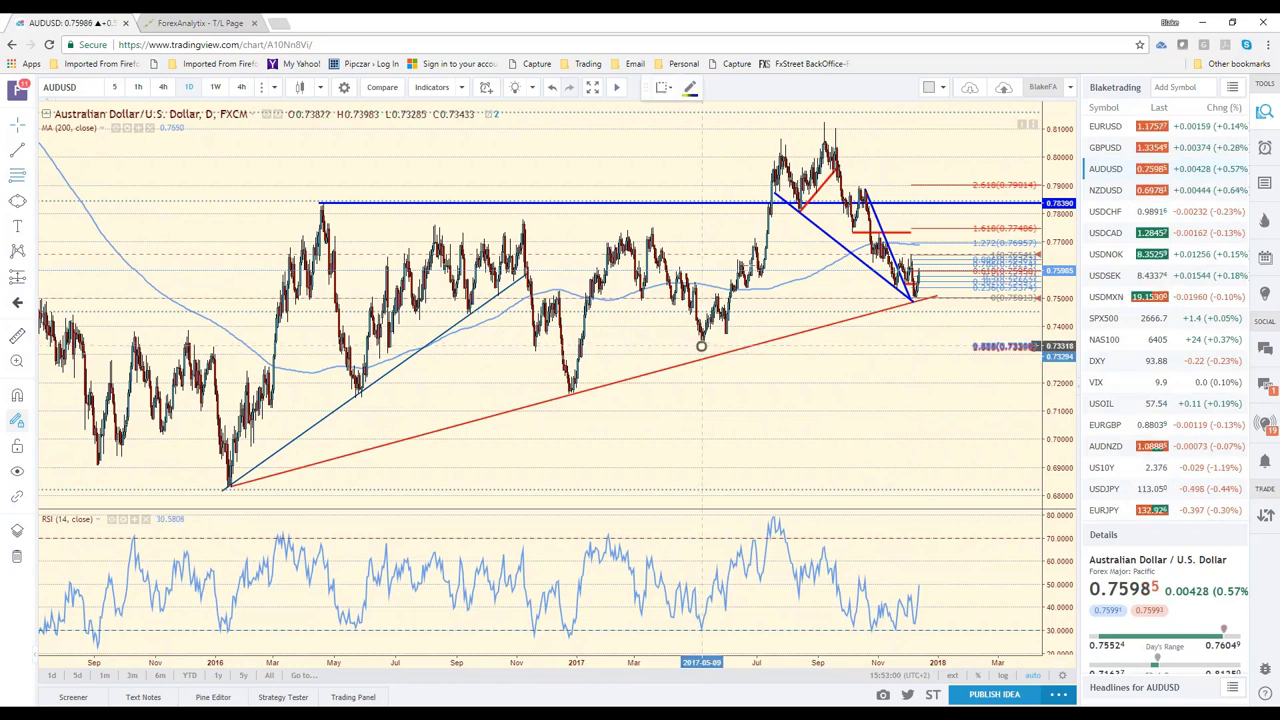
pyautogui.click(803, 121)
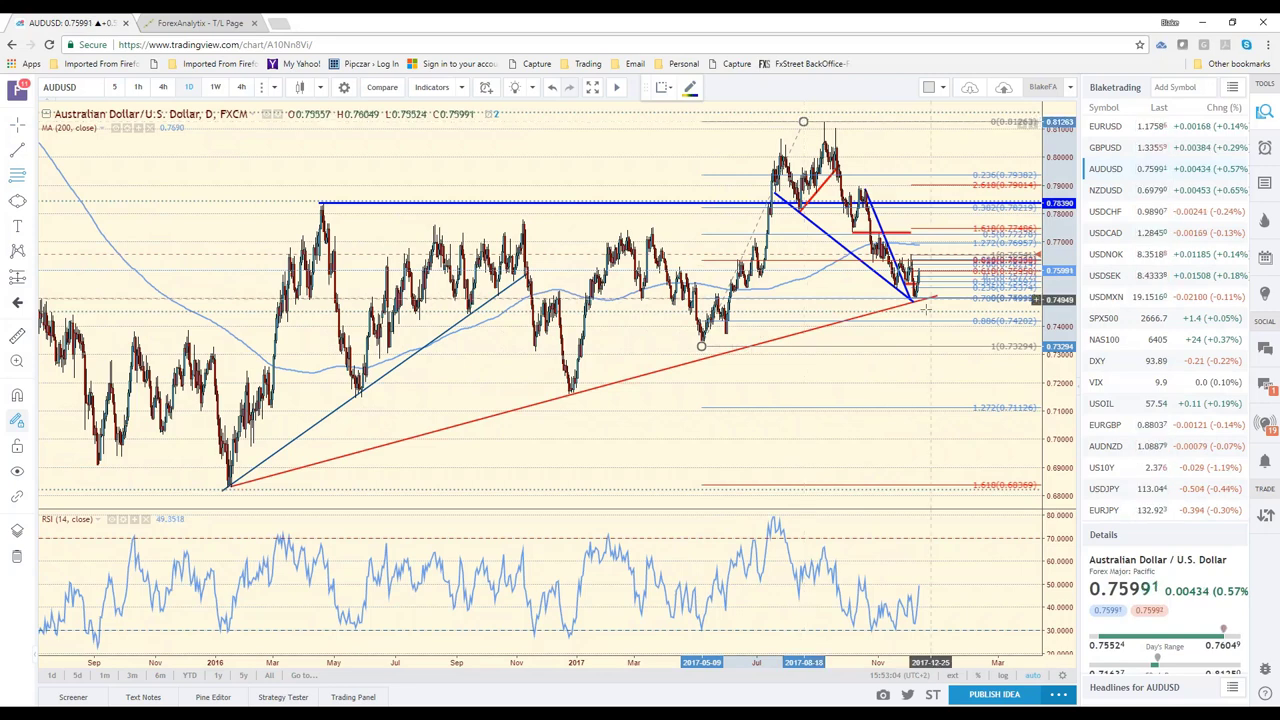
pyautogui.moveTo(701, 346); pyautogui.dragTo(705, 347)
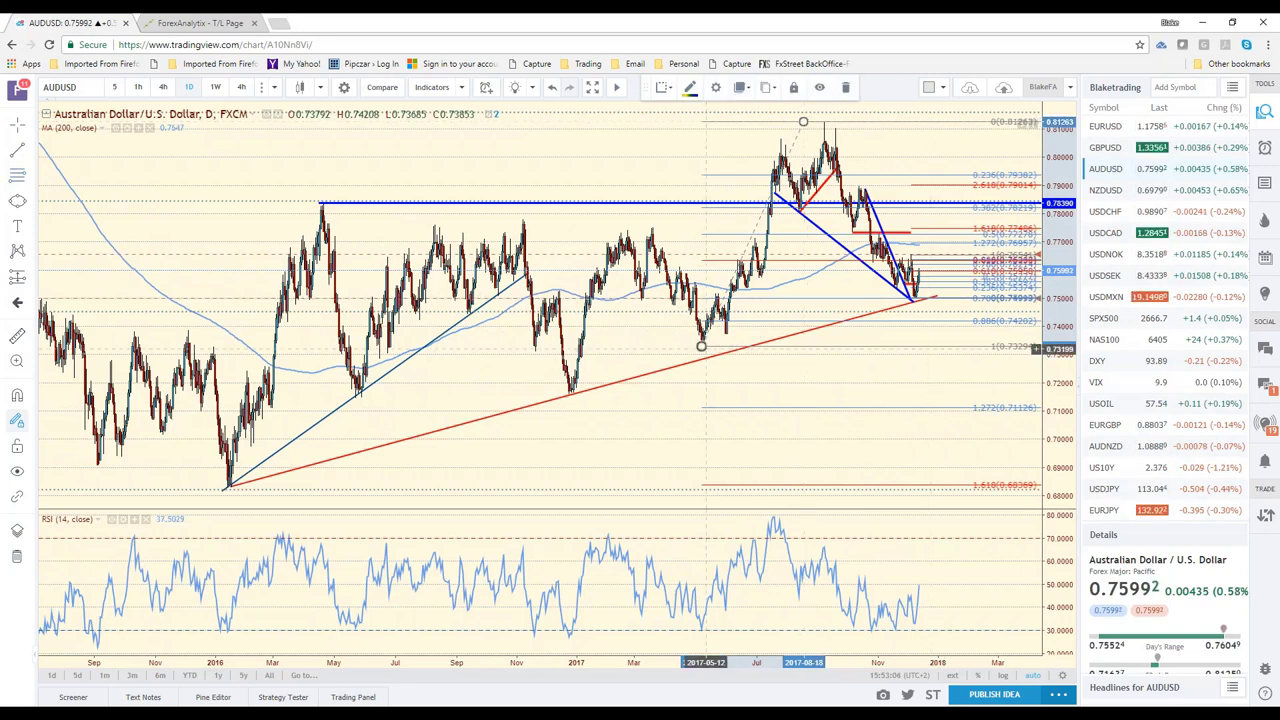
pyautogui.press('Delete')
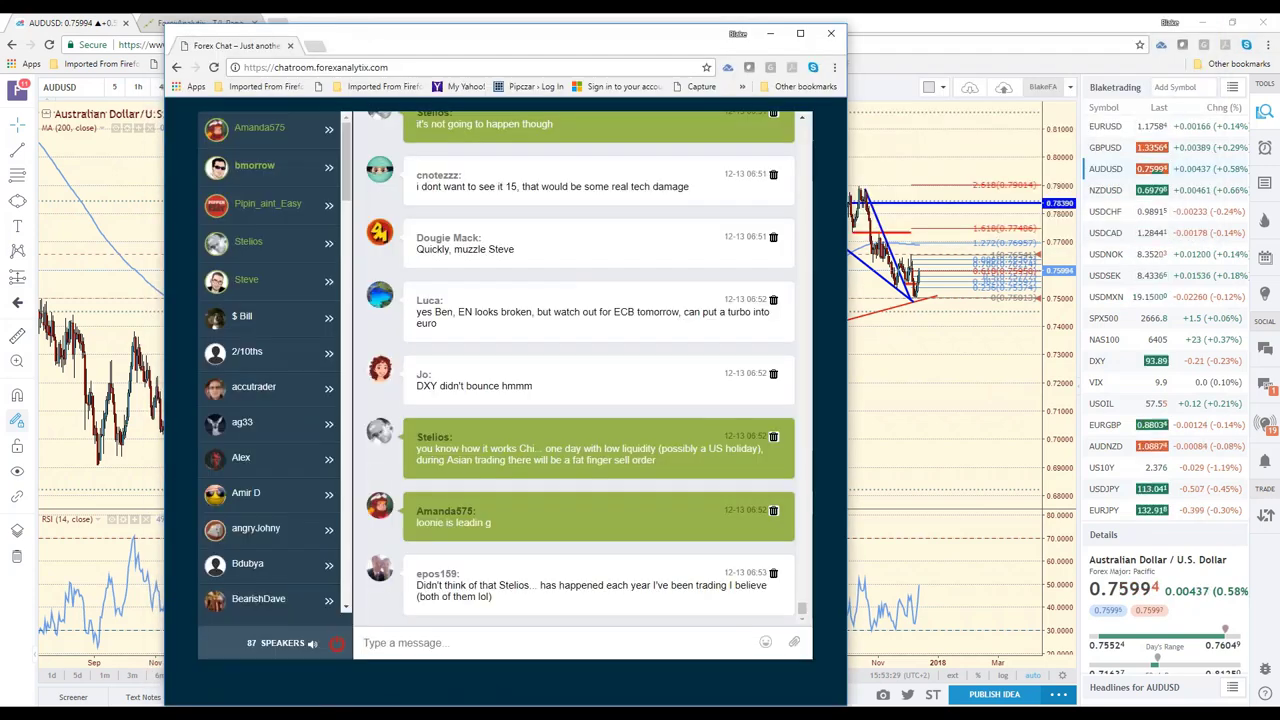
# Step: Highlight and then clear the 'DXY didn't bounce' message and the latest 'Hi' greeting in the chat
pyautogui.moveTo(418, 372); pyautogui.dragTo(472, 376)
pyautogui.click(565, 392)
pyautogui.moveTo(418, 558); pyautogui.dragTo(565, 605)
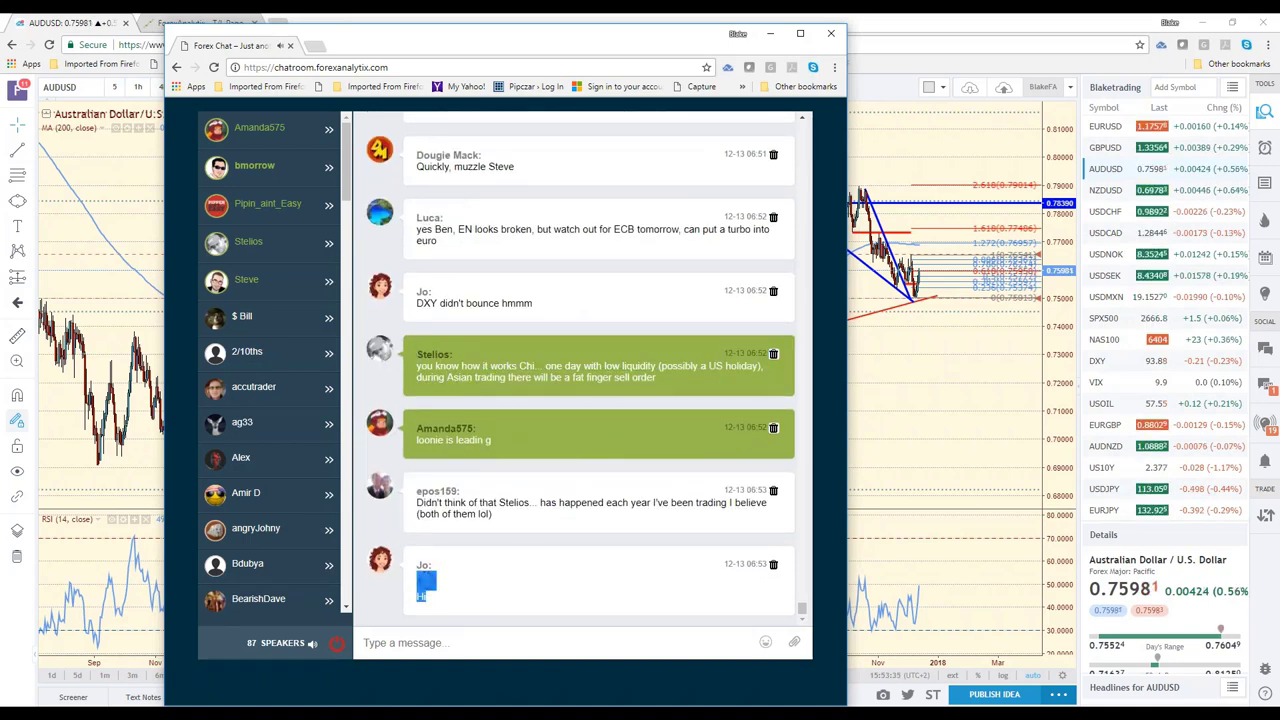
pyautogui.click(656, 680)
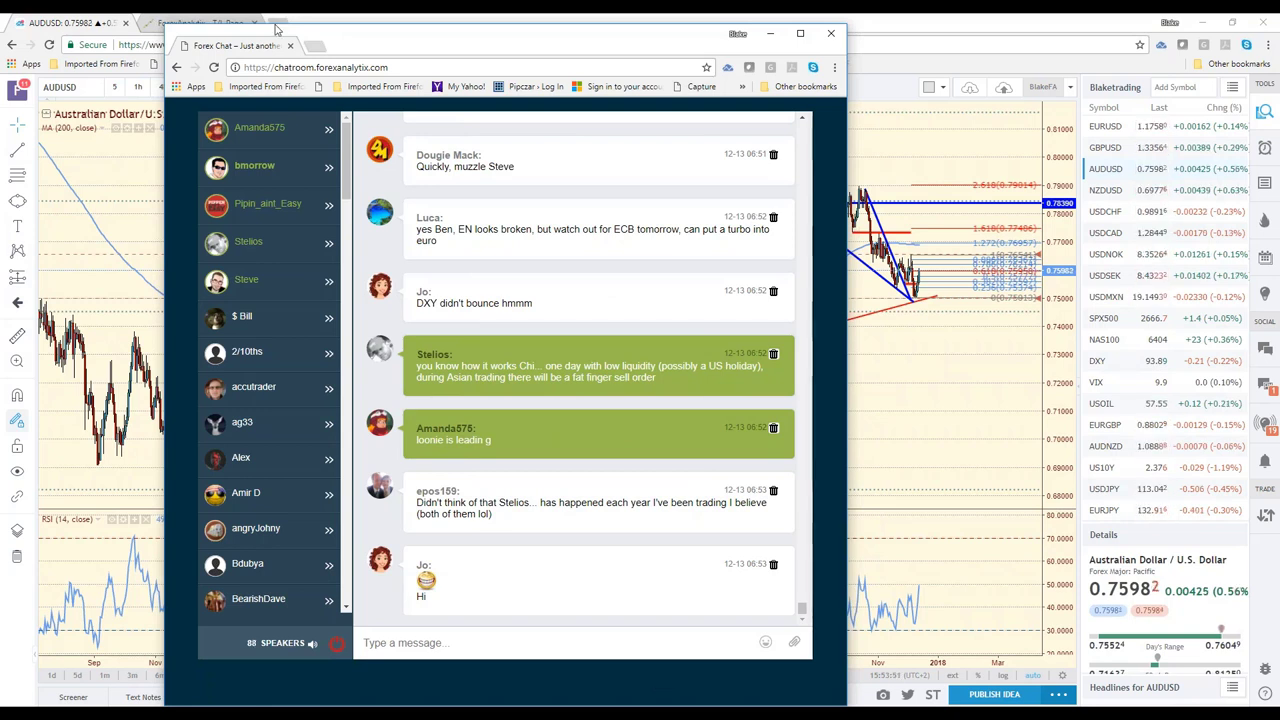
# Step: Dock the Forex Chat tab into the main browser window and bring that window to the front
pyautogui.moveTo(277, 30); pyautogui.dragTo(350, 22)
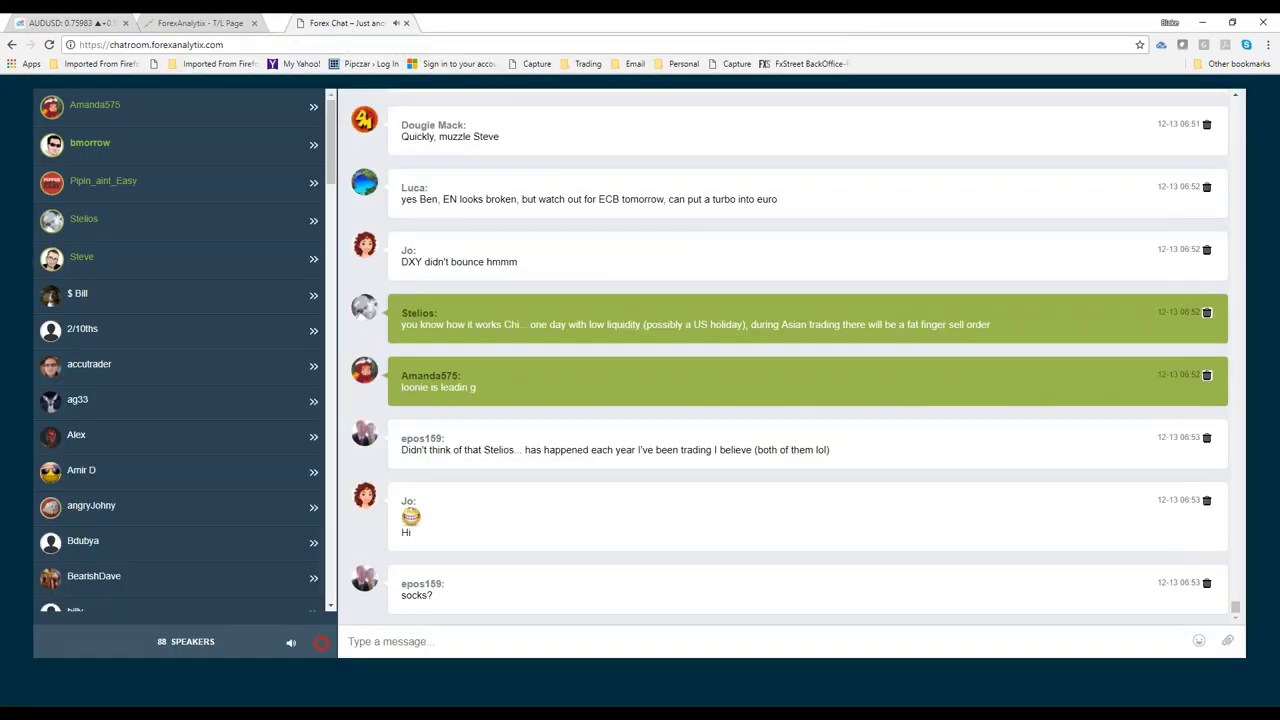
pyautogui.moveTo(330, 712)
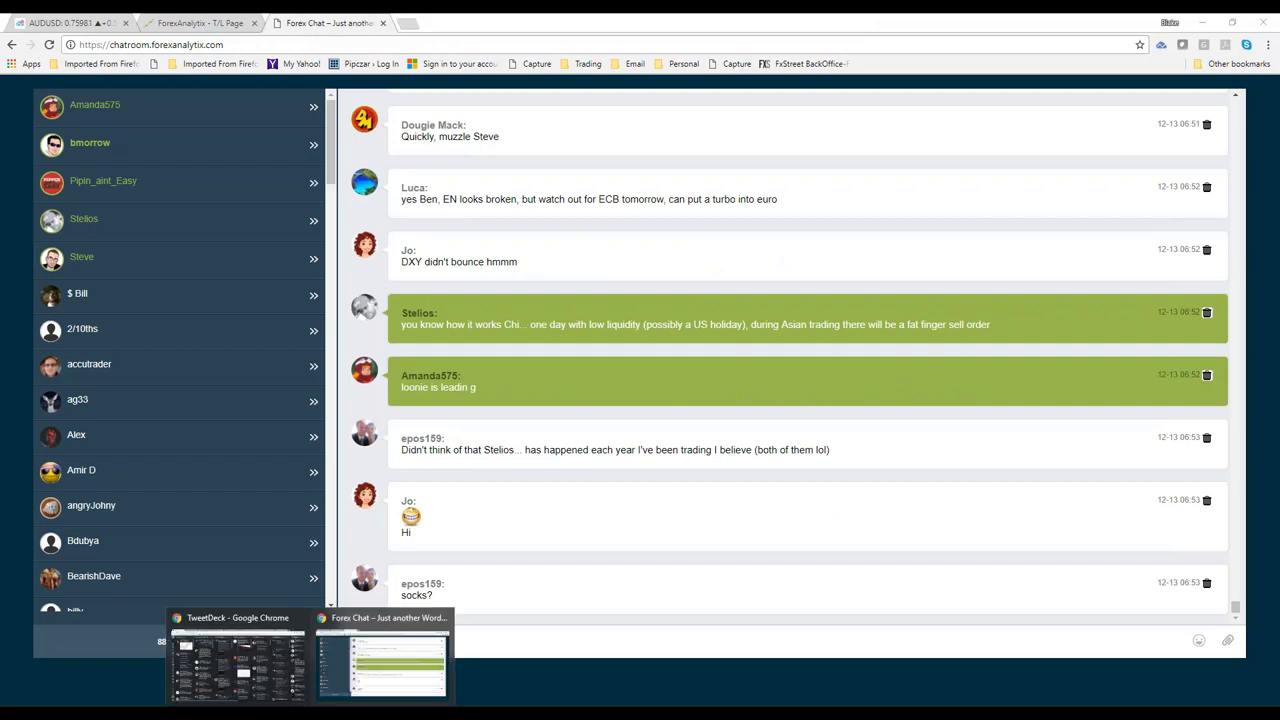
pyautogui.click(348, 686)
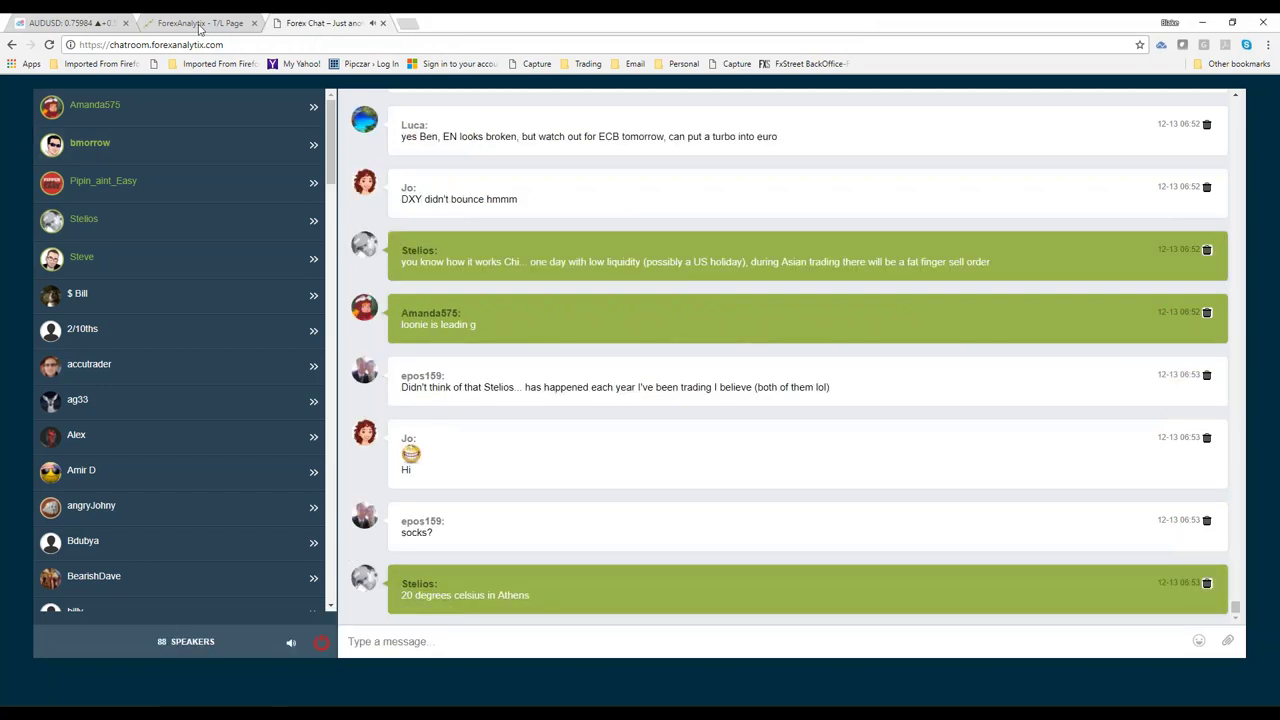
# Step: Pull the T/L Page dashboard into its own window, then return to the AUDUSD TradingView tab
pyautogui.moveTo(199, 28)
pyautogui.mouseDown()
pyautogui.moveTo(240, 26)
pyautogui.moveTo(200, 22)
pyautogui.mouseUp()
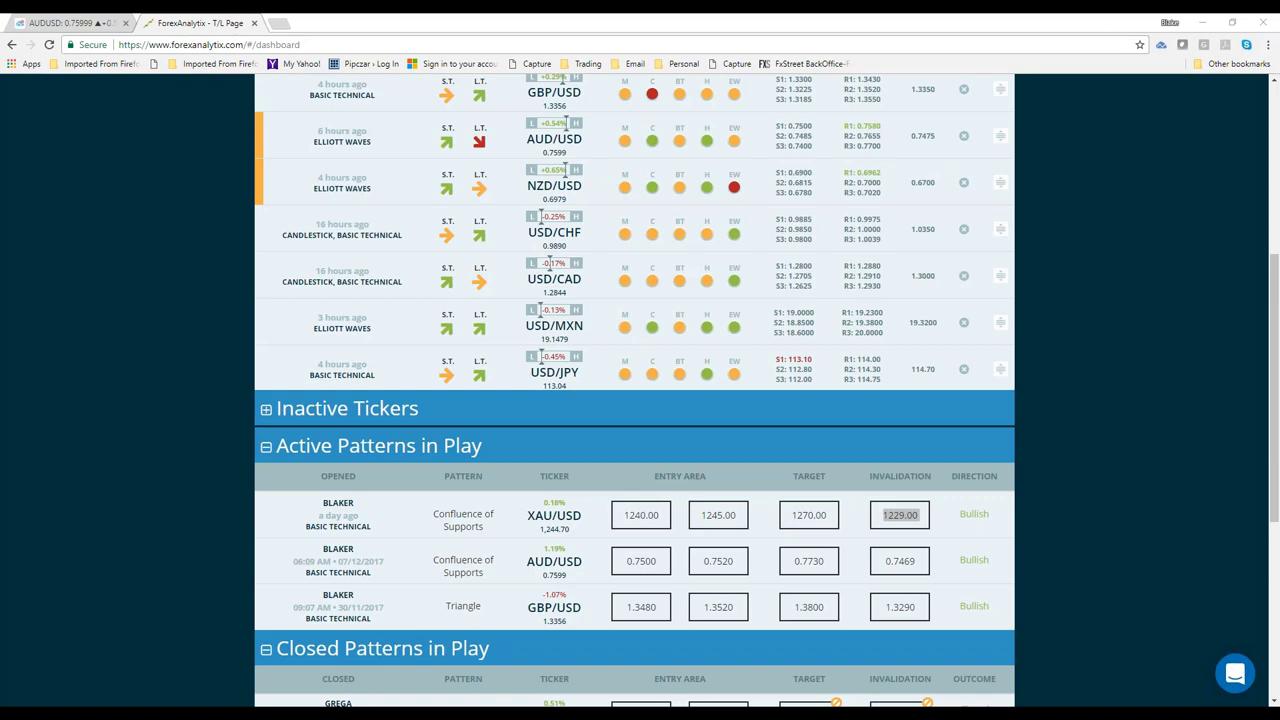
pyautogui.click(66, 22)
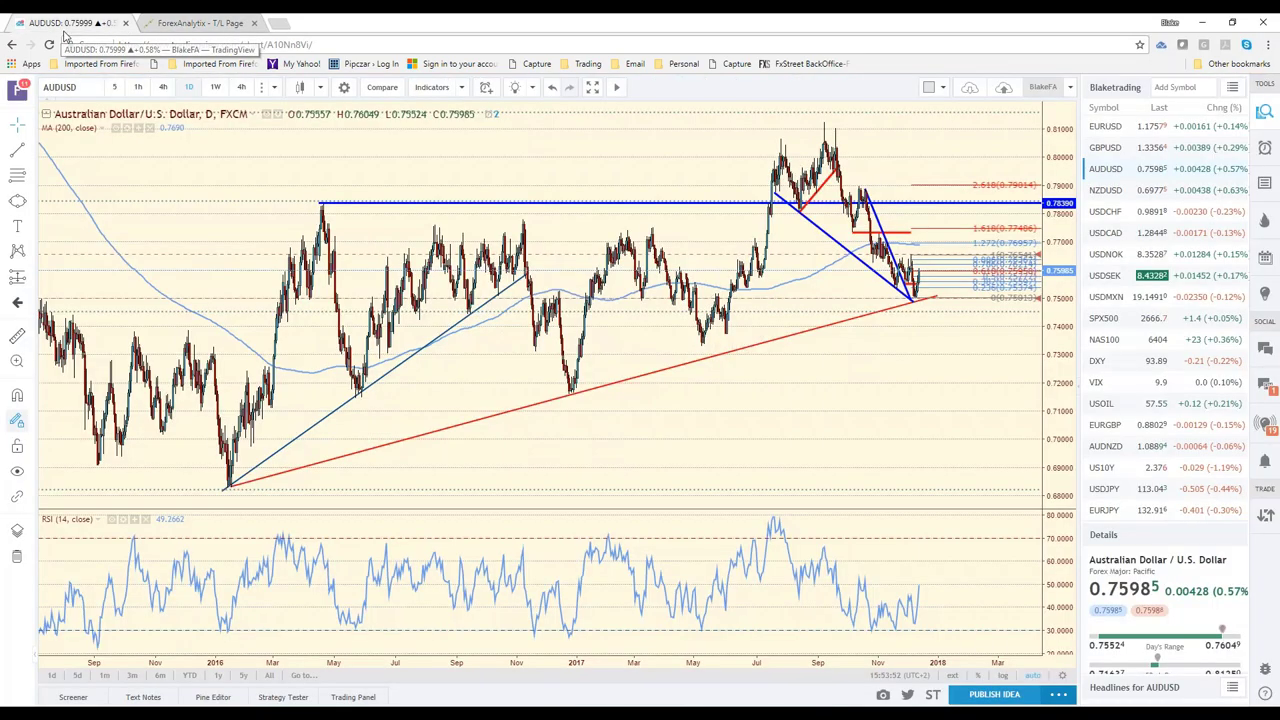
# Step: Switch the AUDUSD chart to 1h candles and bring the Forex chat window in front of it
pyautogui.click(138, 87)
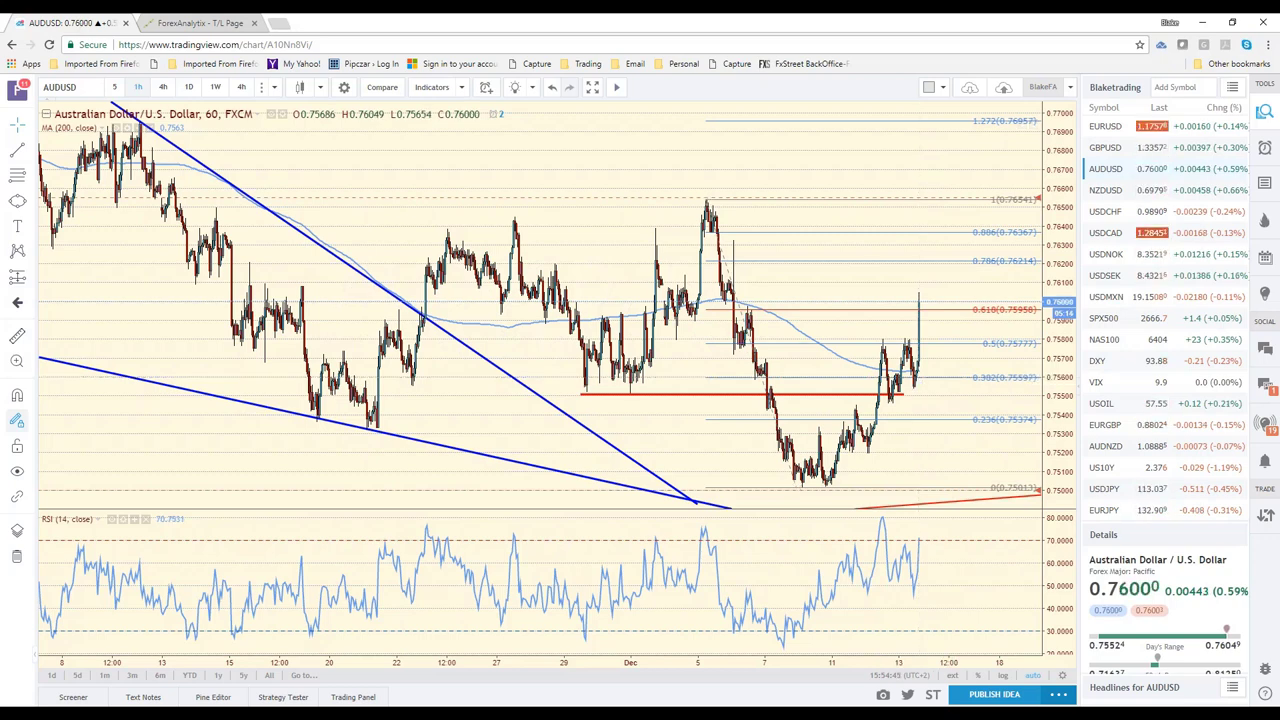
pyautogui.hotkey('alt', 'Tab')
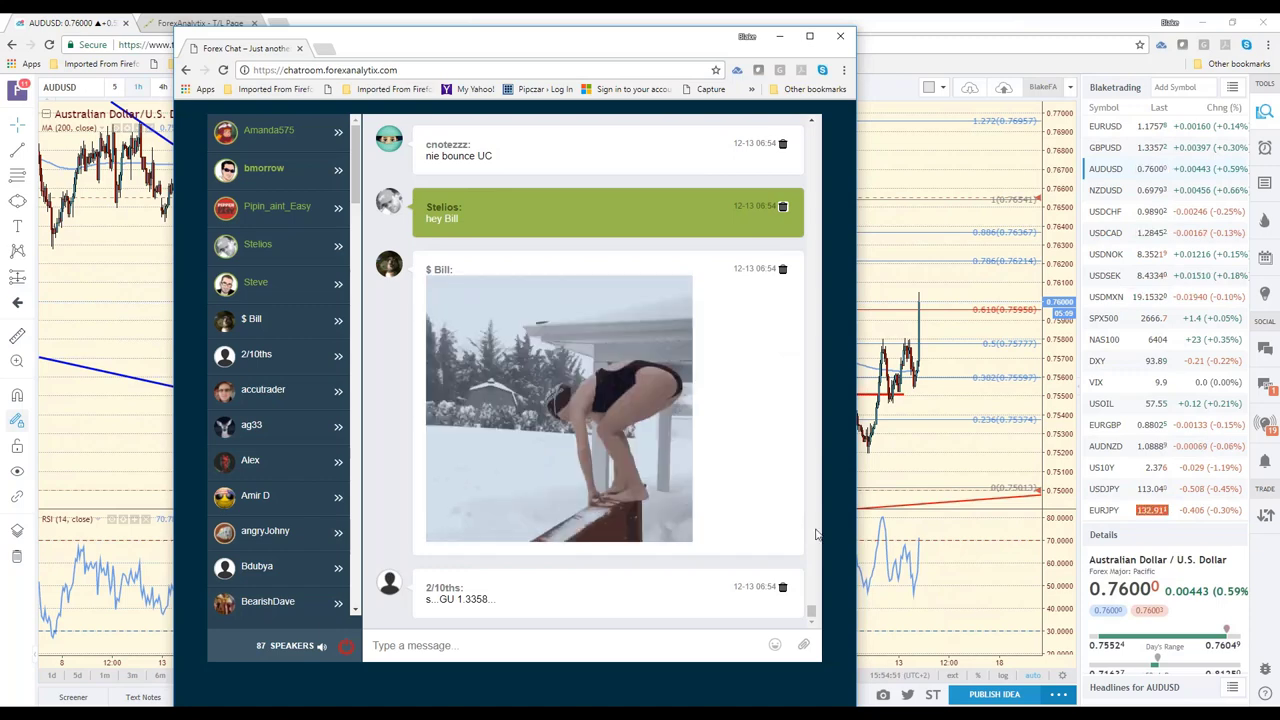
# Step: Scroll the chat history back to the 05:06 messages on EURUSD below 1.1690 and AUDUSD below 7490
pyautogui.scroll(5, 816, 535)
pyautogui.scroll(10, 816, 535)
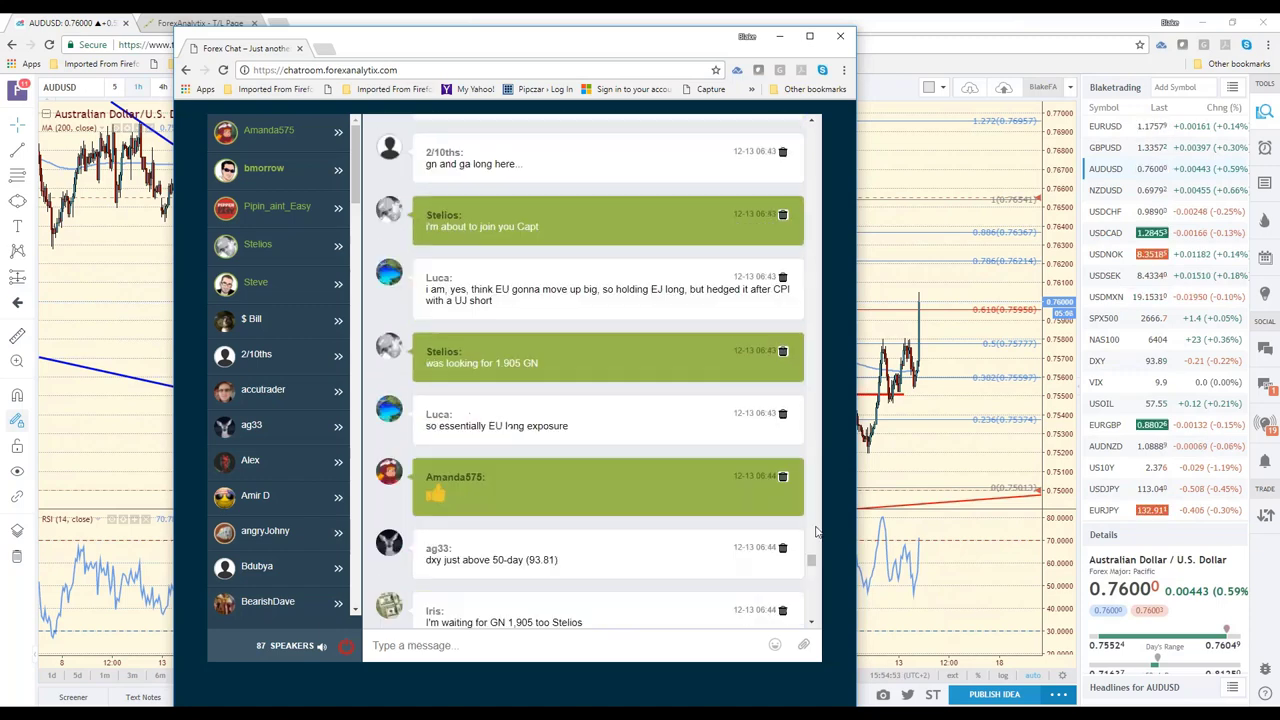
pyautogui.scroll(5, 816, 520)
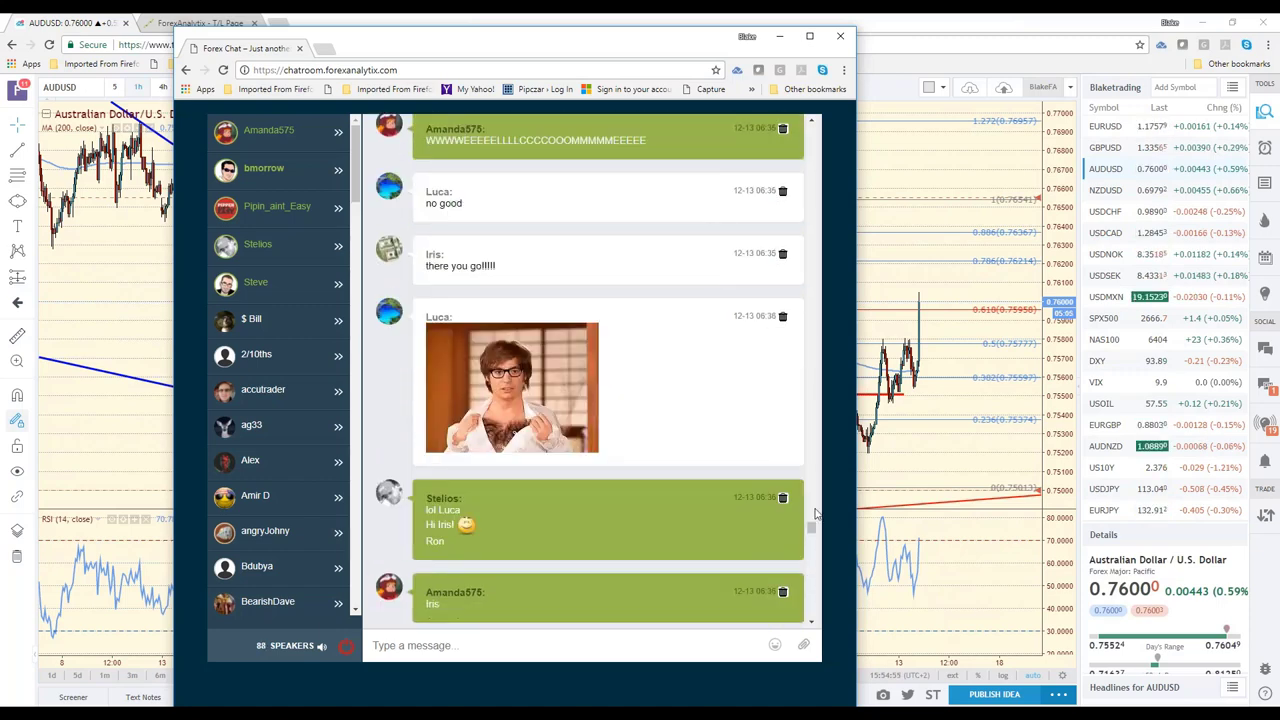
pyautogui.scroll(5, 814, 480)
pyautogui.scroll(5, 812, 440)
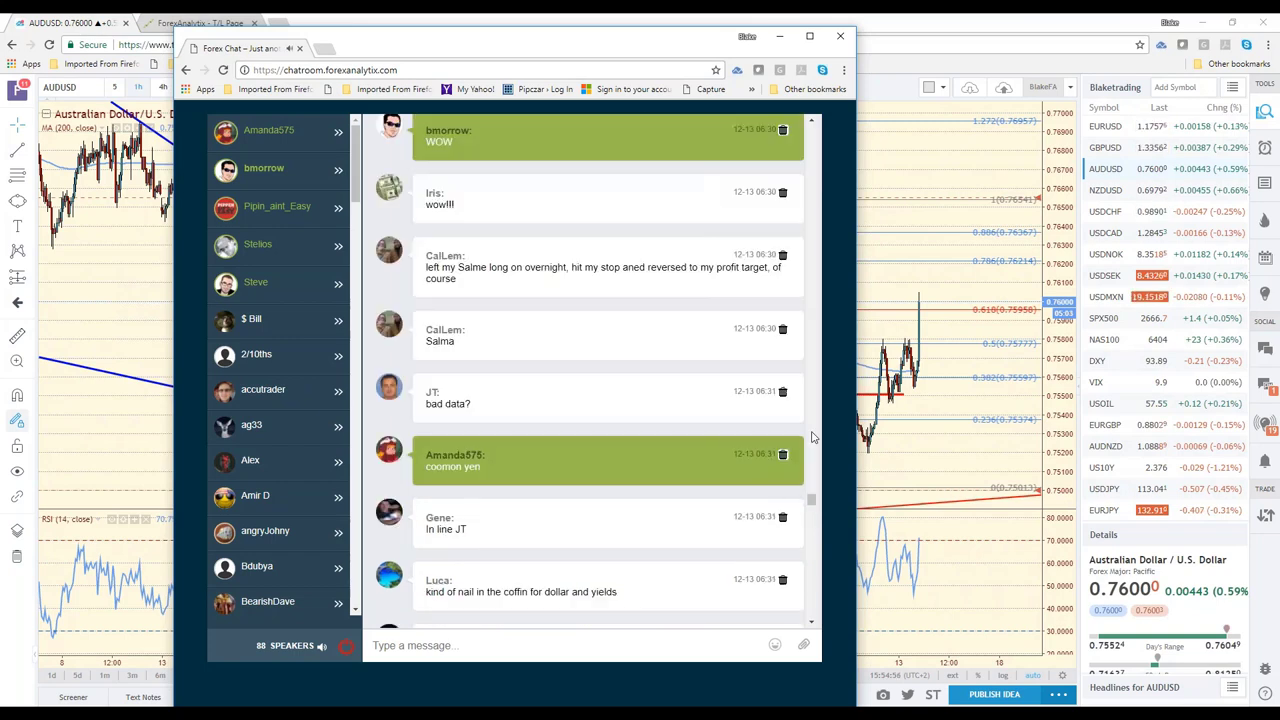
pyautogui.scroll(5, 812, 400)
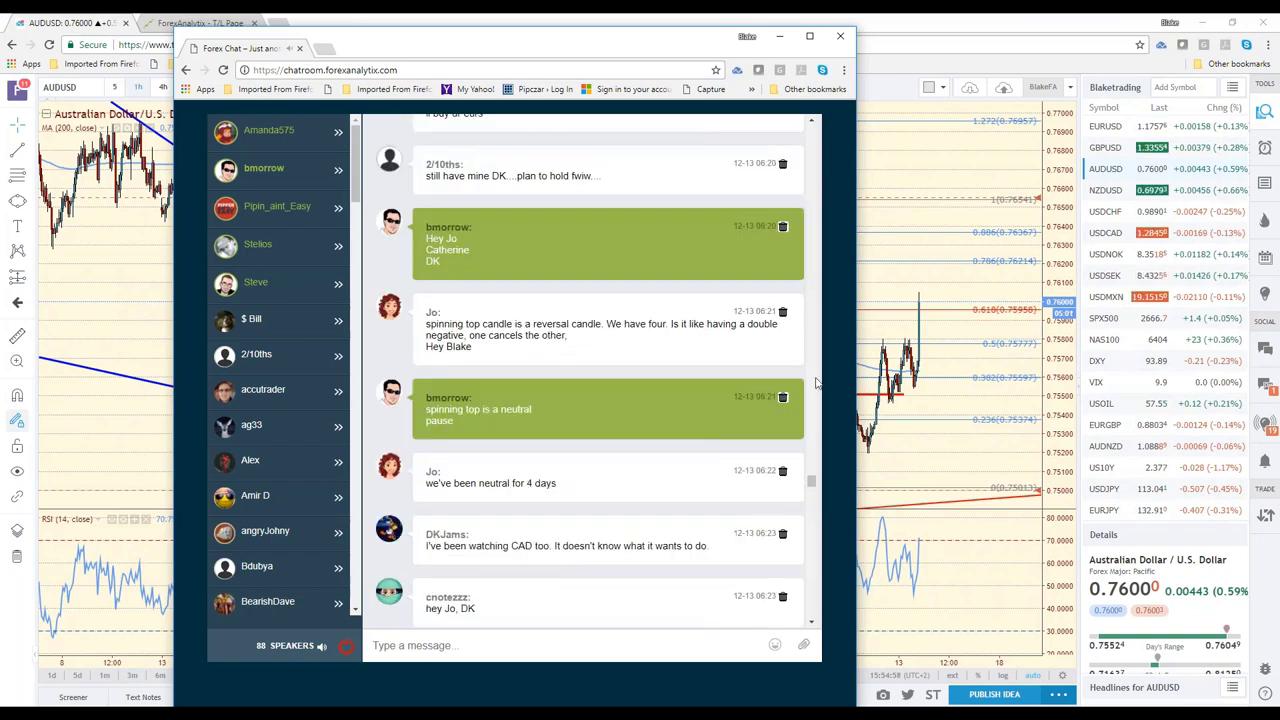
pyautogui.scroll(10, 816, 370)
pyautogui.scroll(5, 815, 340)
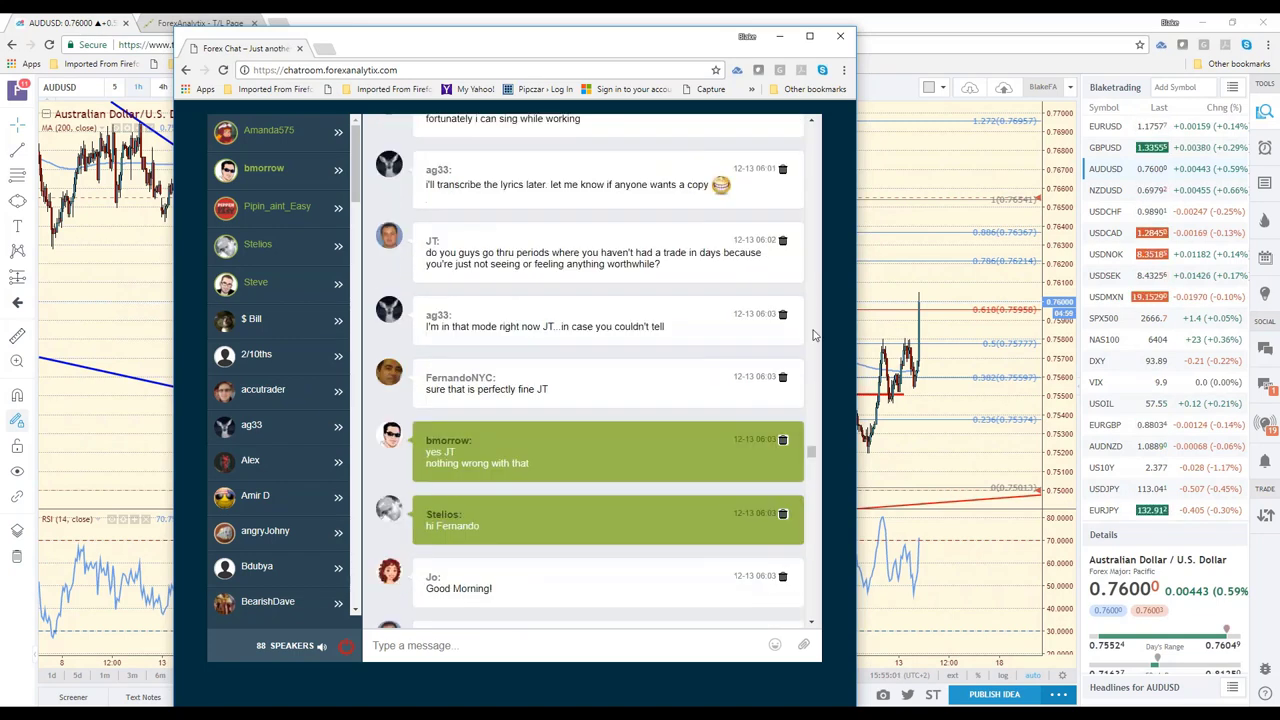
pyautogui.scroll(5, 815, 330)
pyautogui.scroll(5, 814, 320)
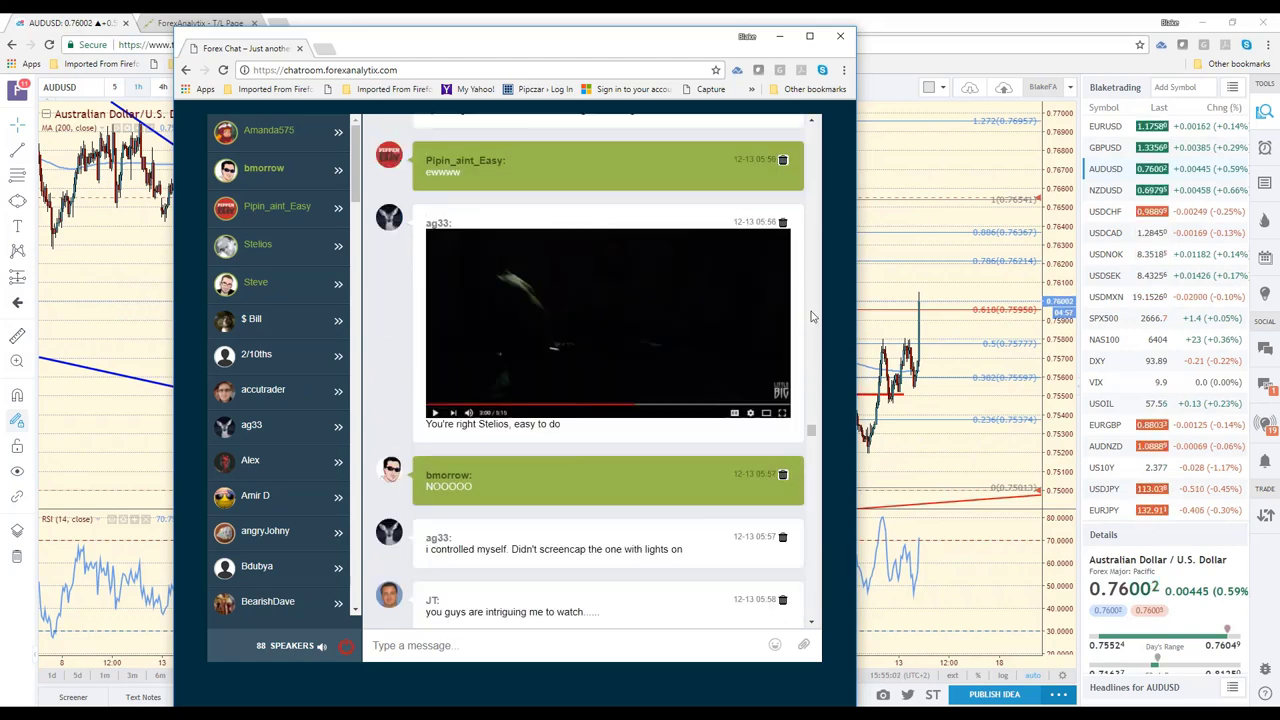
pyautogui.scroll(5, 814, 315)
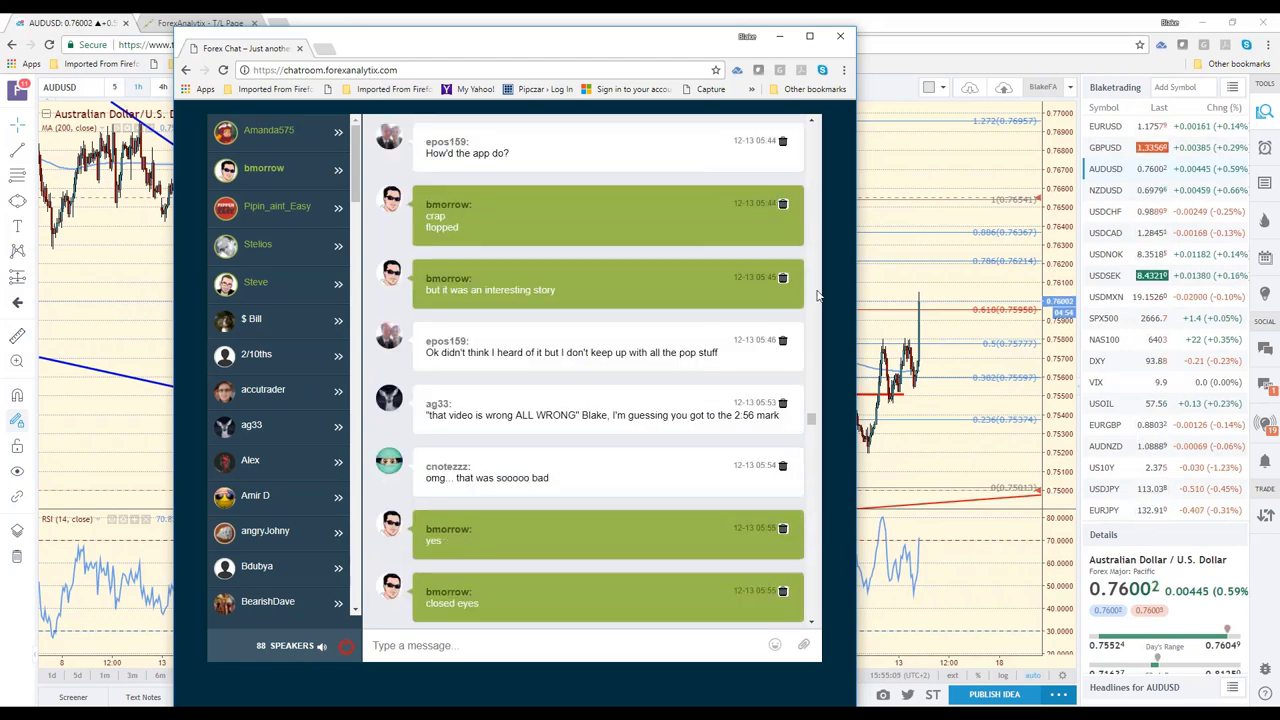
pyautogui.scroll(1, 816, 298)
pyautogui.scroll(5, 816, 295)
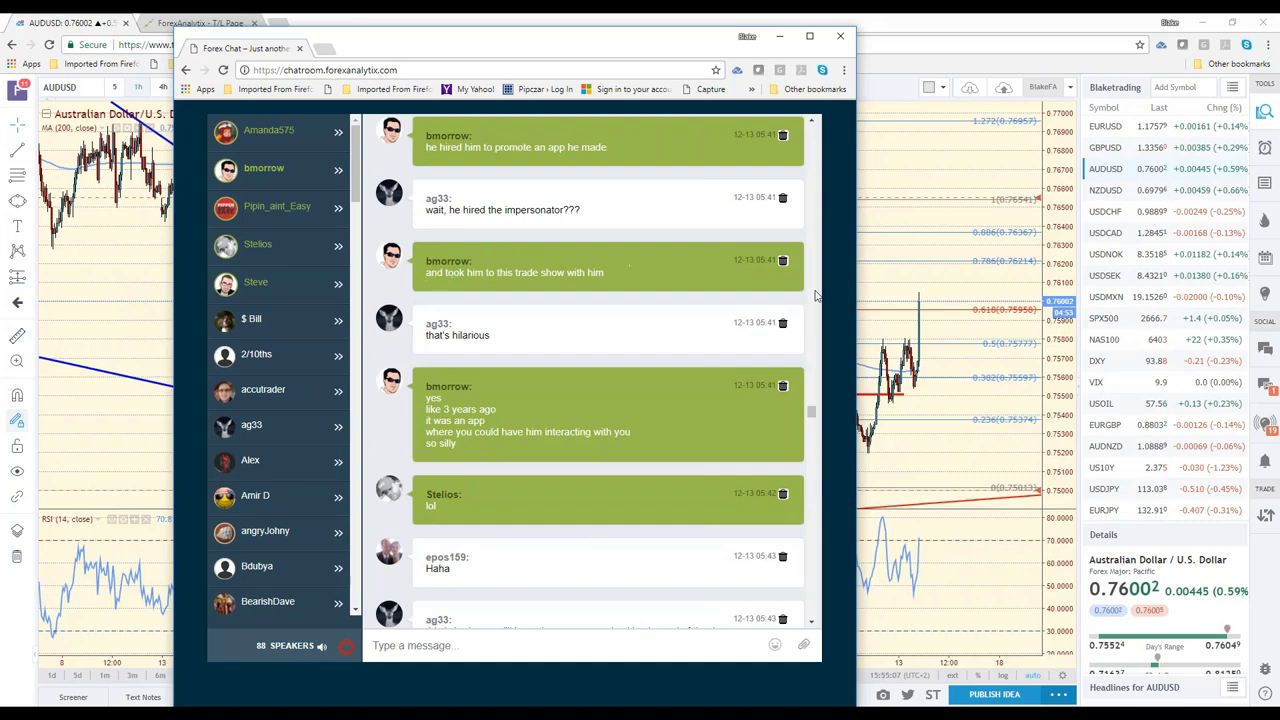
pyautogui.scroll(5, 816, 295)
pyautogui.scroll(5, 816, 295)
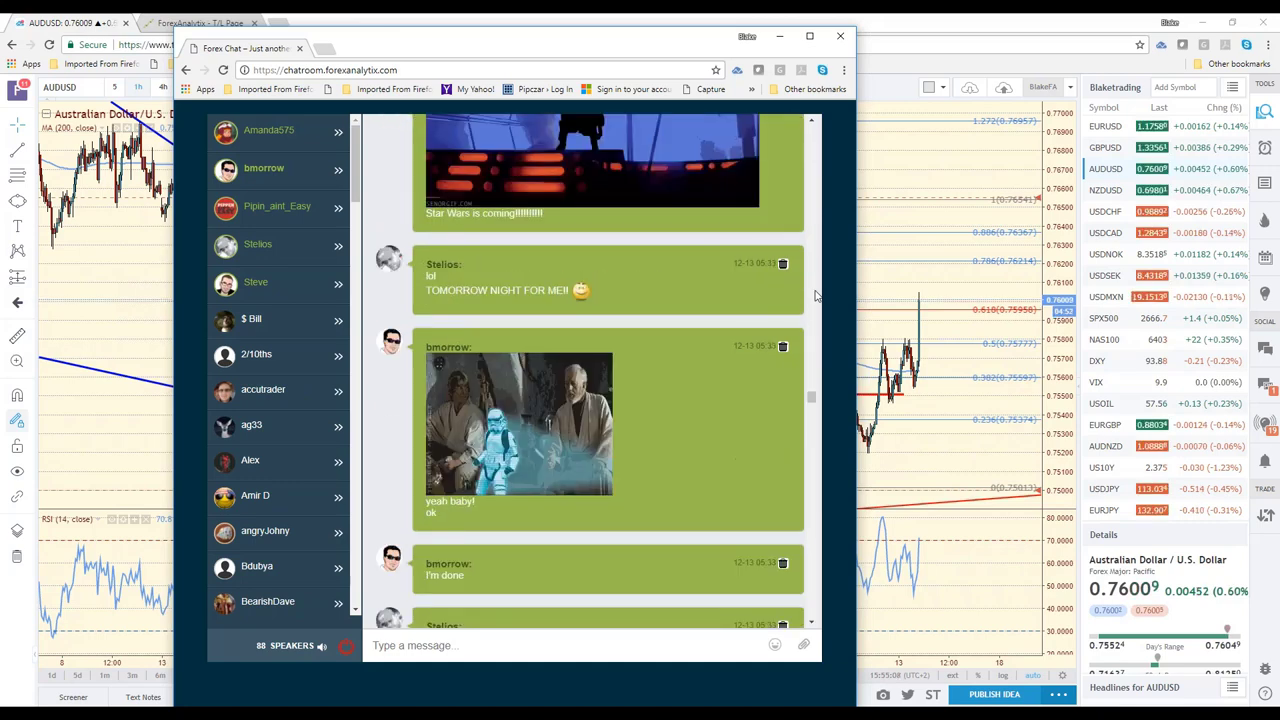
pyautogui.scroll(5, 813, 294)
pyautogui.scroll(5, 812, 291)
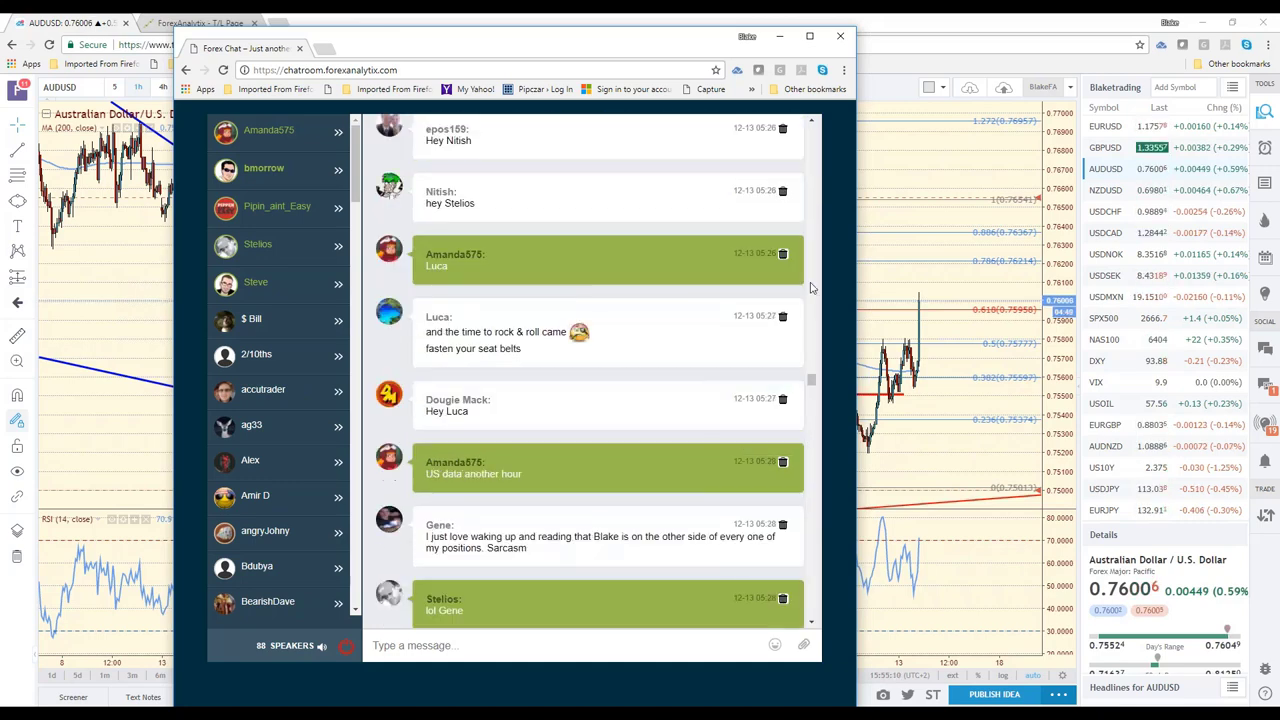
pyautogui.scroll(5, 812, 286)
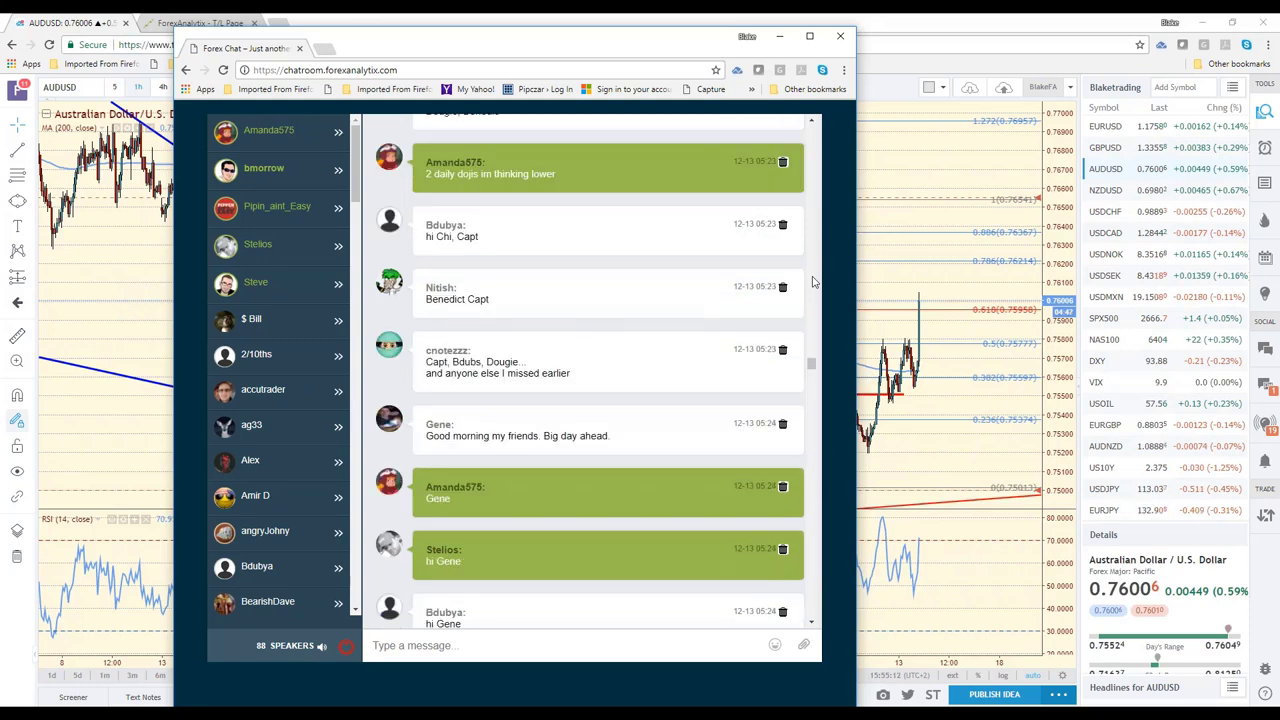
pyautogui.scroll(5, 814, 282)
pyautogui.scroll(5, 813, 282)
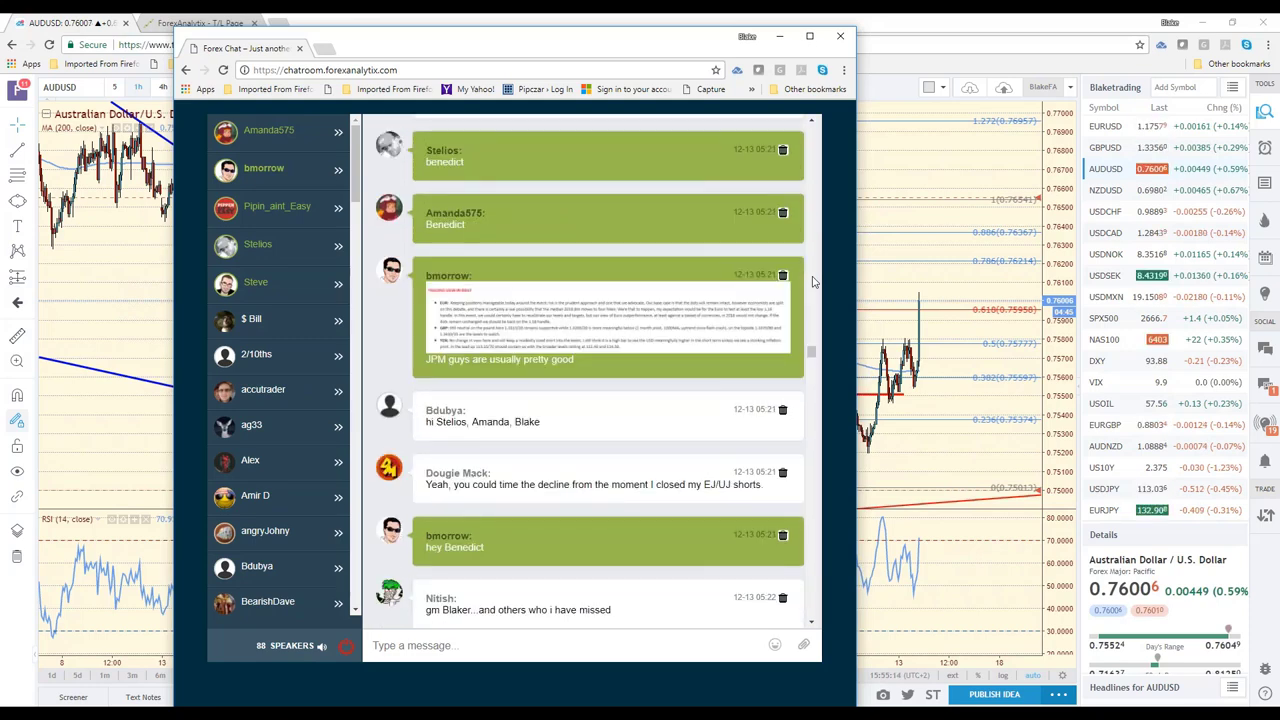
pyautogui.scroll(10, 813, 282)
pyautogui.scroll(10, 813, 282)
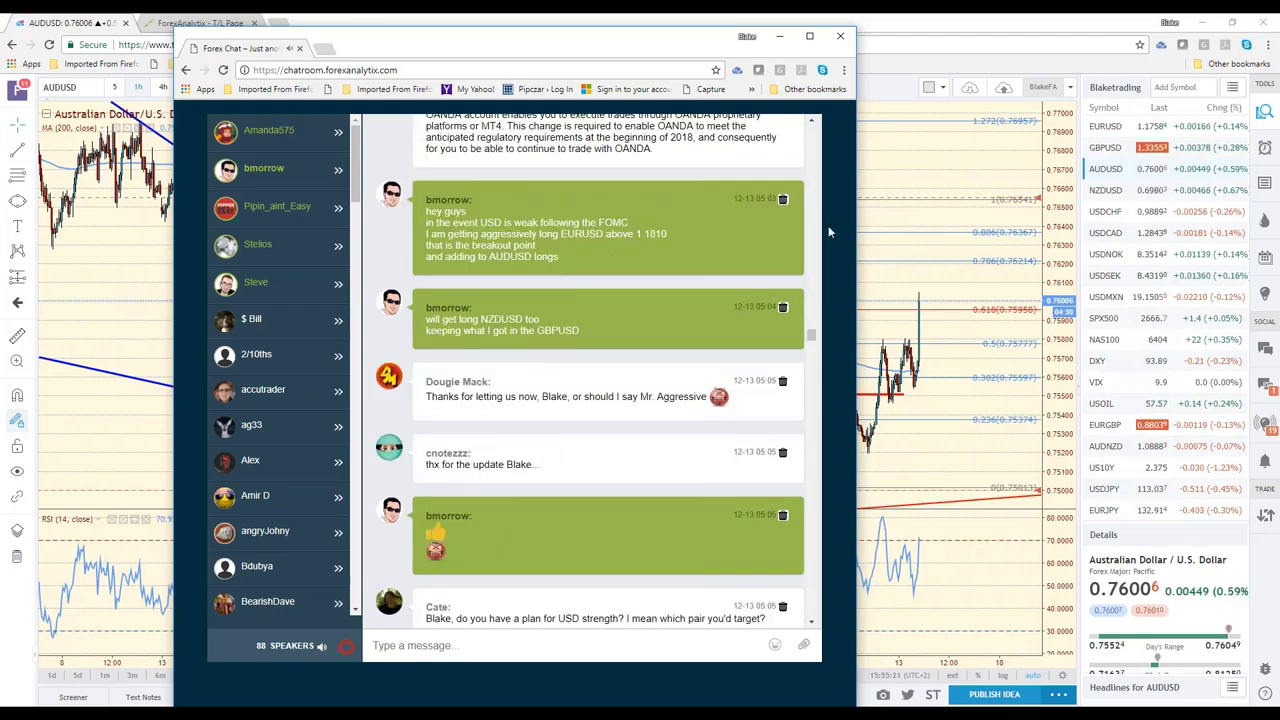
pyautogui.scroll(-1, 786, 476)
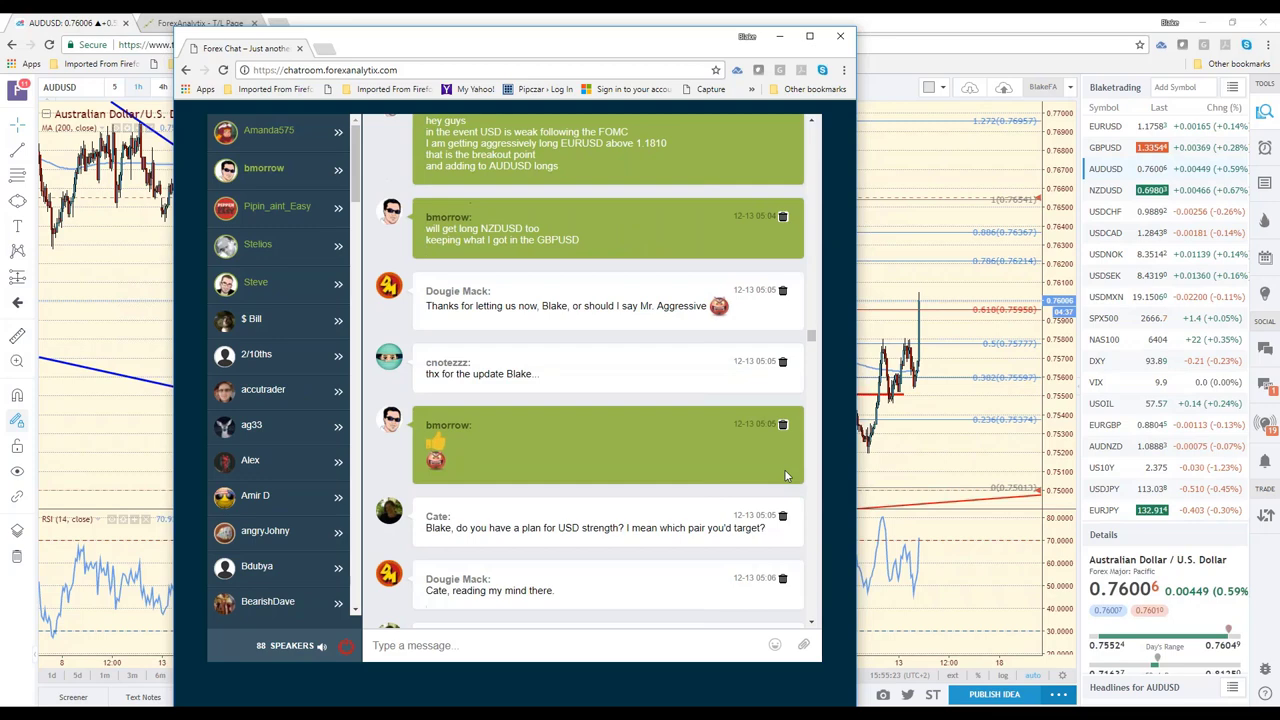
pyautogui.scroll(-4, 786, 476)
pyautogui.scroll(-3, 786, 476)
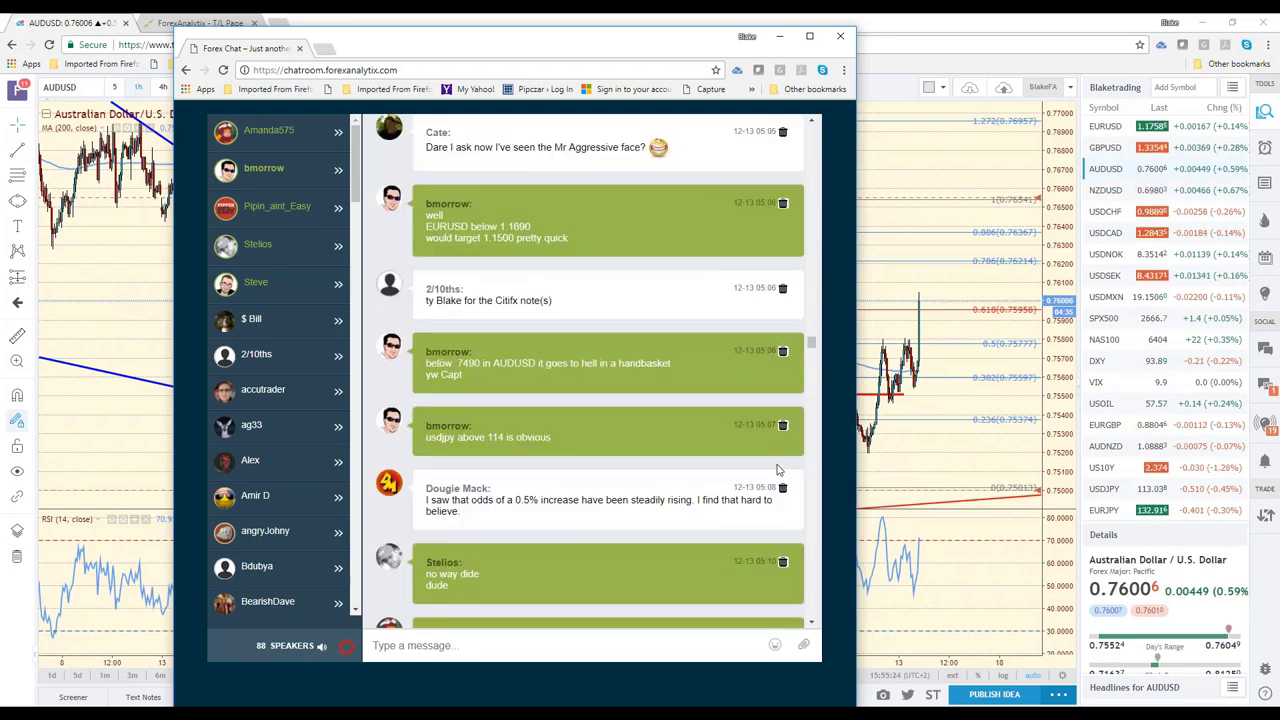
pyautogui.scroll(1, 772, 462)
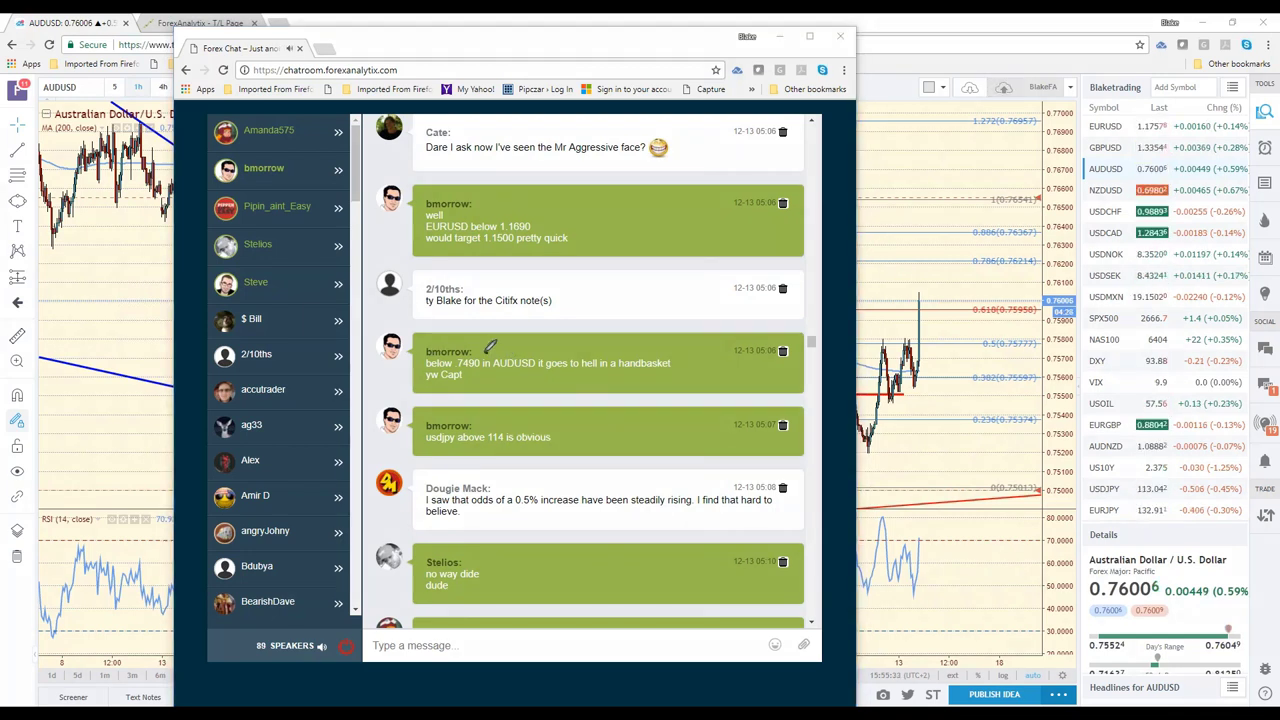
# Step: Ink a ring and mark around the 'AUDUSD below 7490' message, then erase them with E
pyautogui.moveTo(490, 350)
pyautogui.mouseDown()
pyautogui.moveTo(418, 364)
pyautogui.moveTo(700, 366)
pyautogui.moveTo(488, 350)
pyautogui.mouseUp()
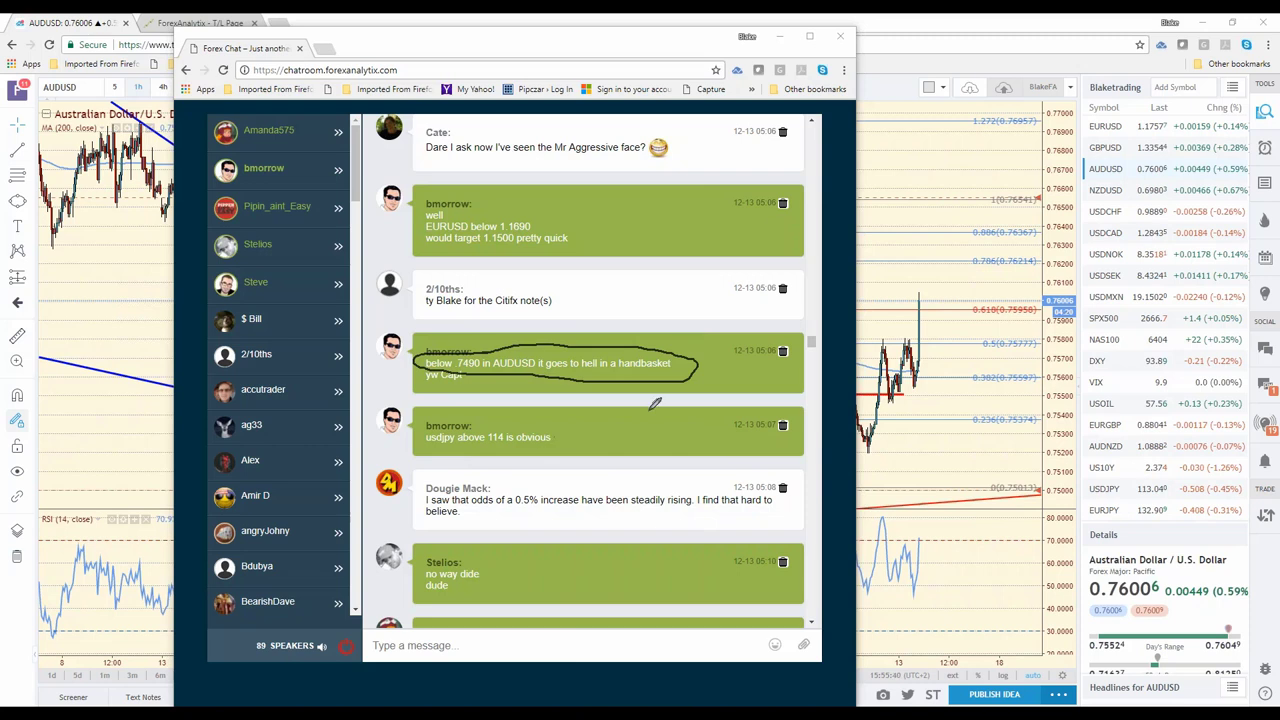
pyautogui.moveTo(792, 358); pyautogui.dragTo(755, 352)
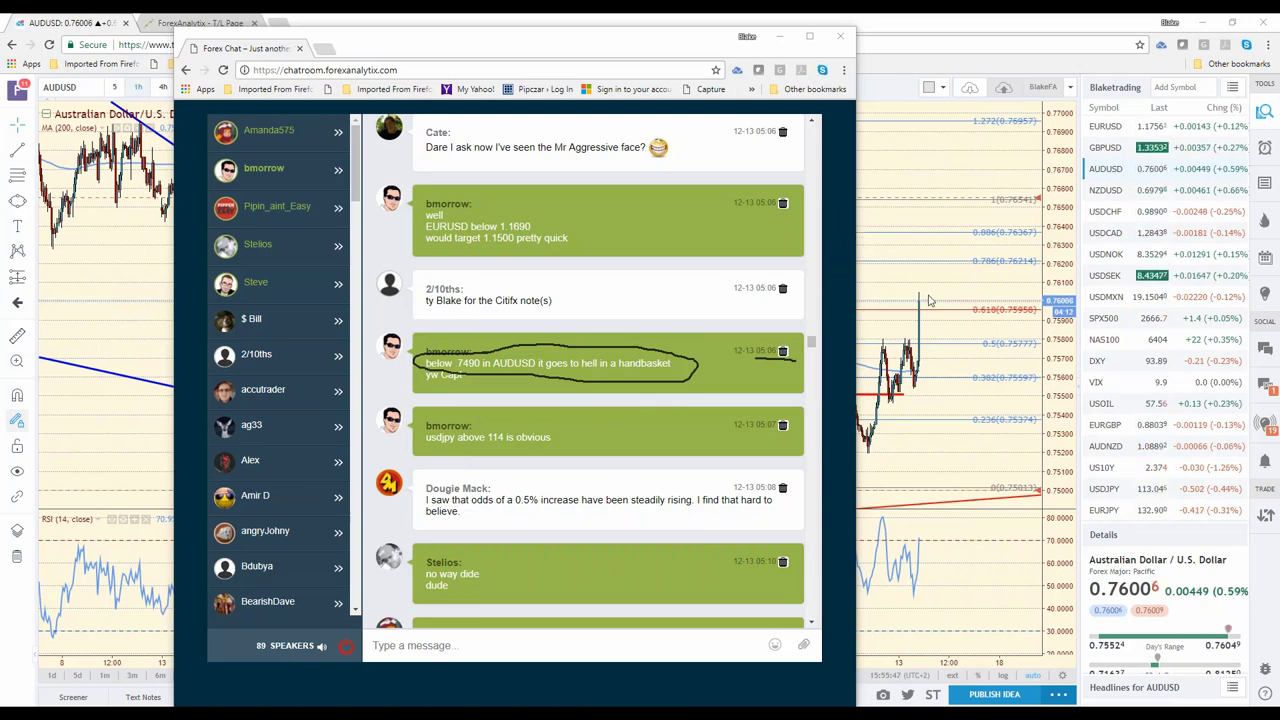
pyautogui.press('e')
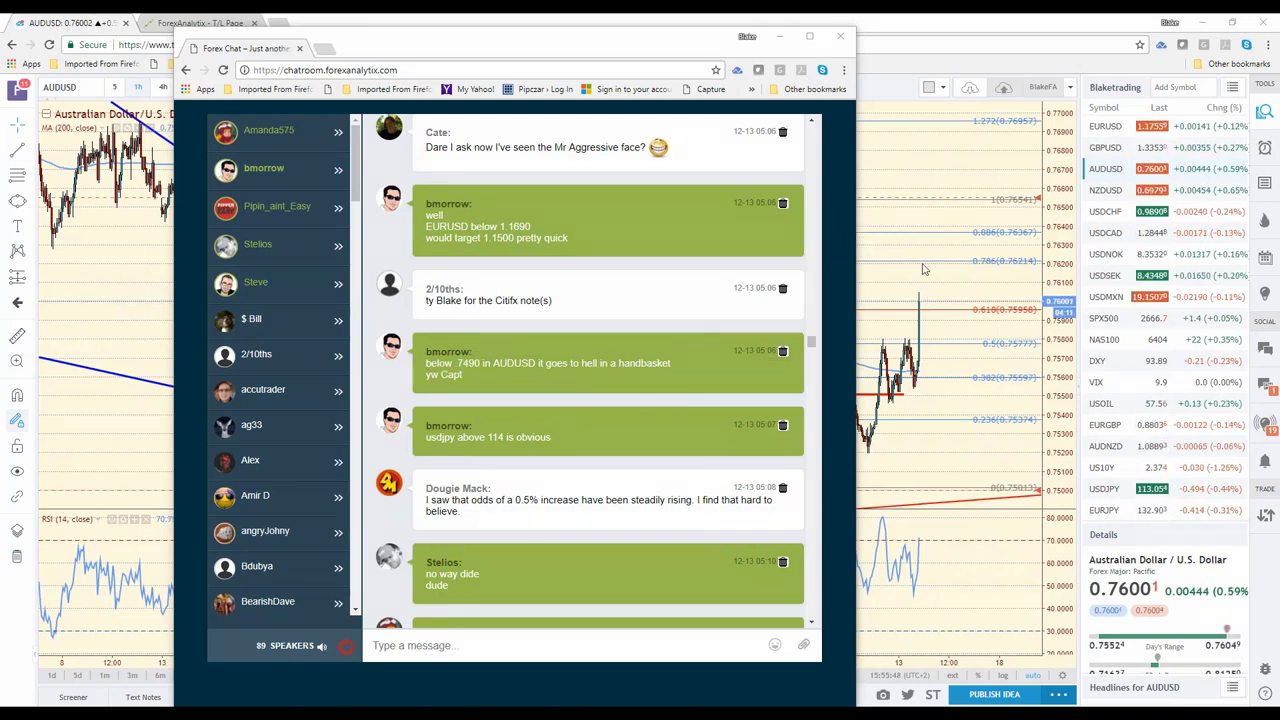
# Step: Close the chat, zoom out AUDUSD on the 1D interval, then load USDJPY from the watchlist
pyautogui.click(912, 70)
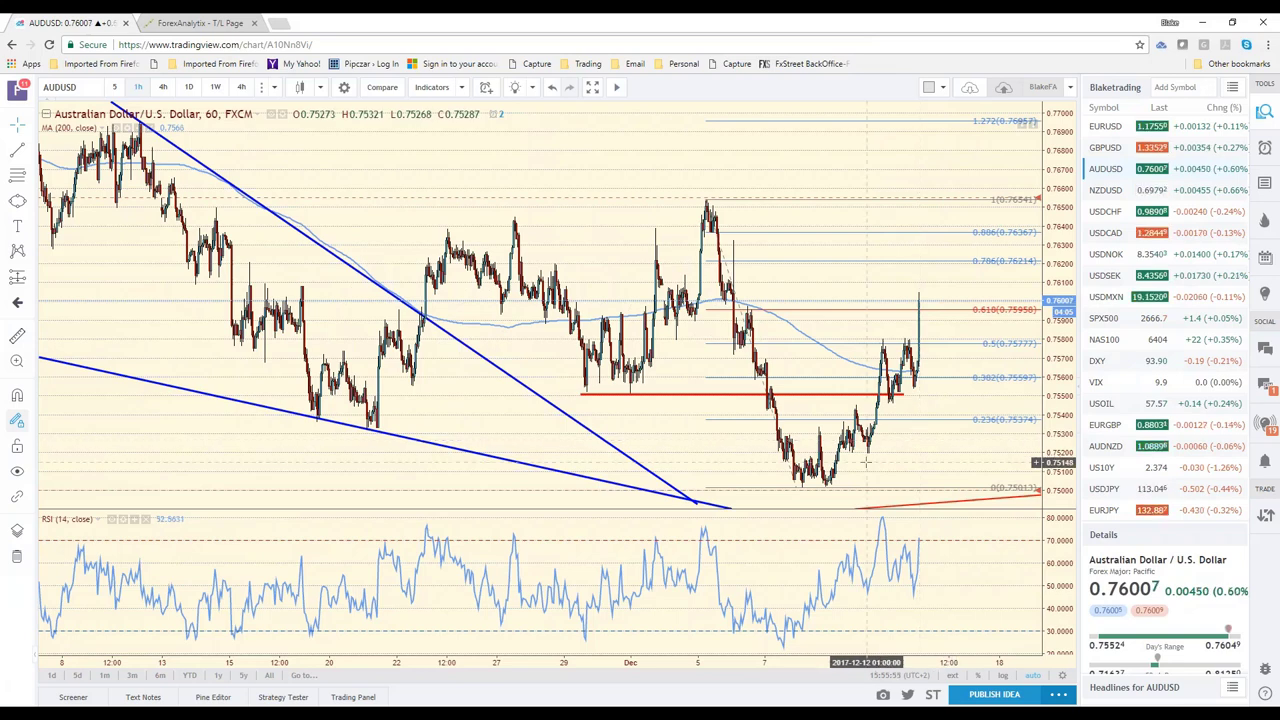
pyautogui.scroll(-2, 866, 462)
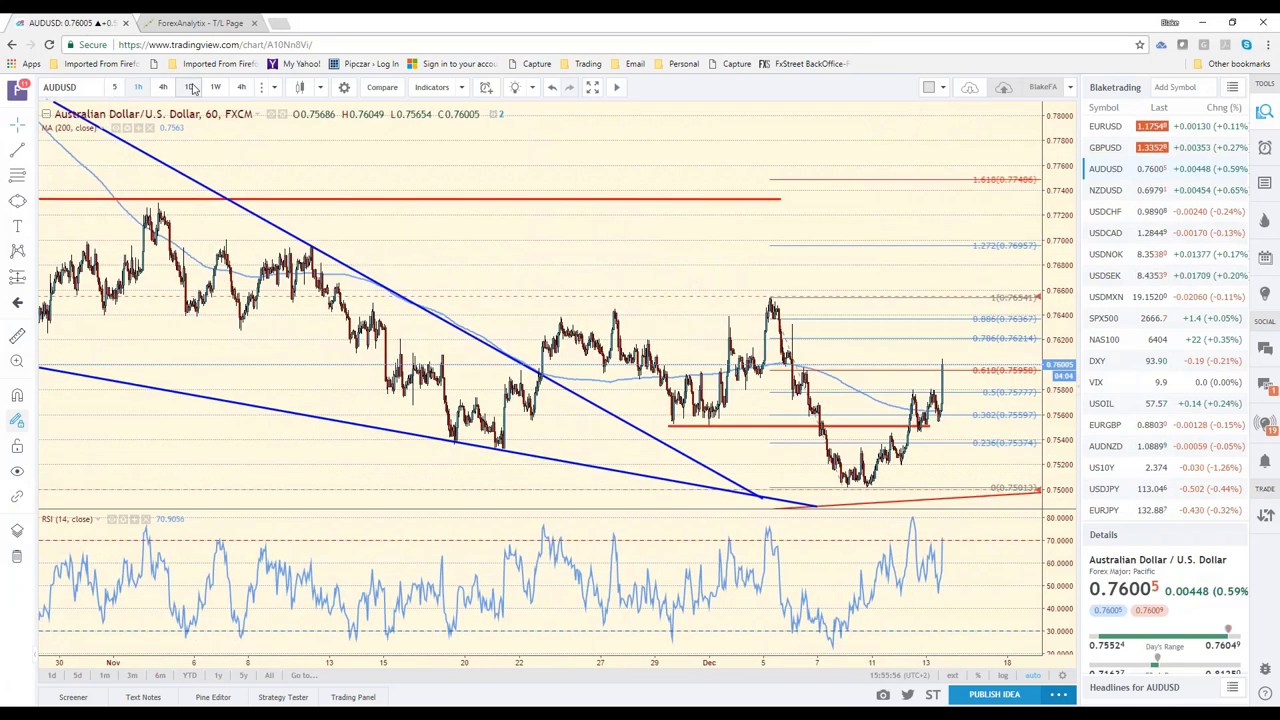
pyautogui.click(190, 87)
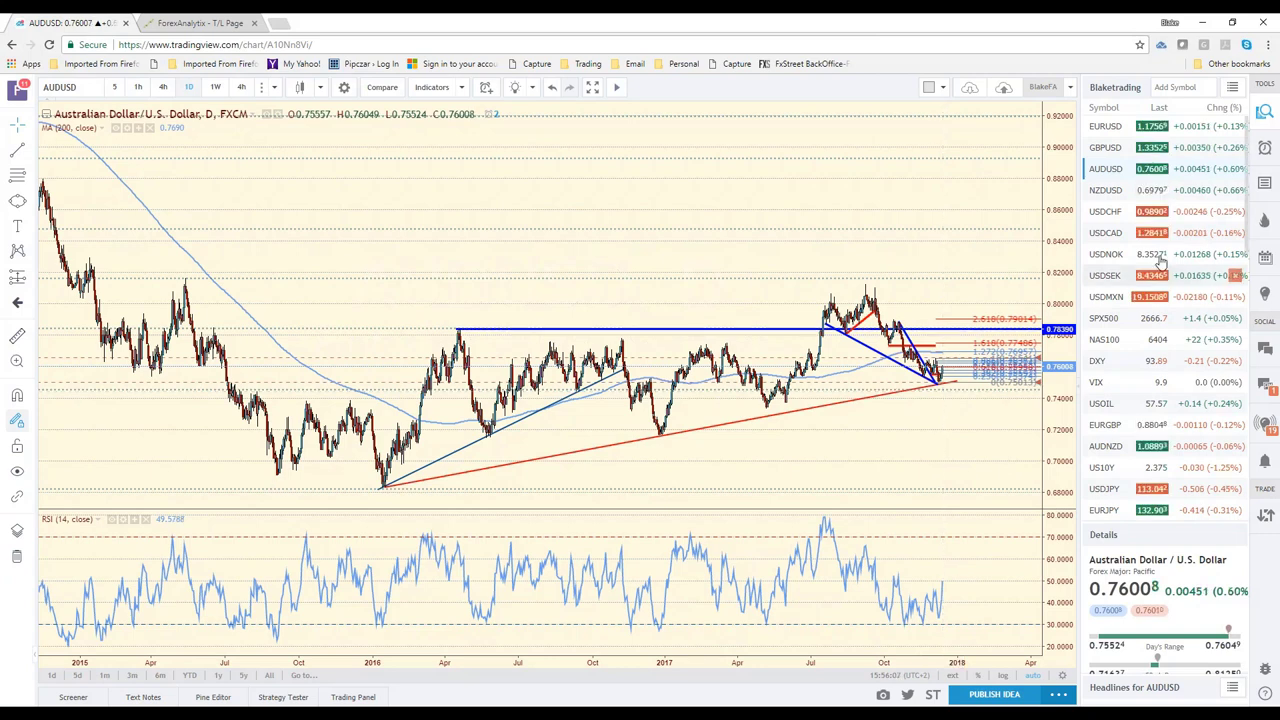
pyautogui.click(1110, 490)
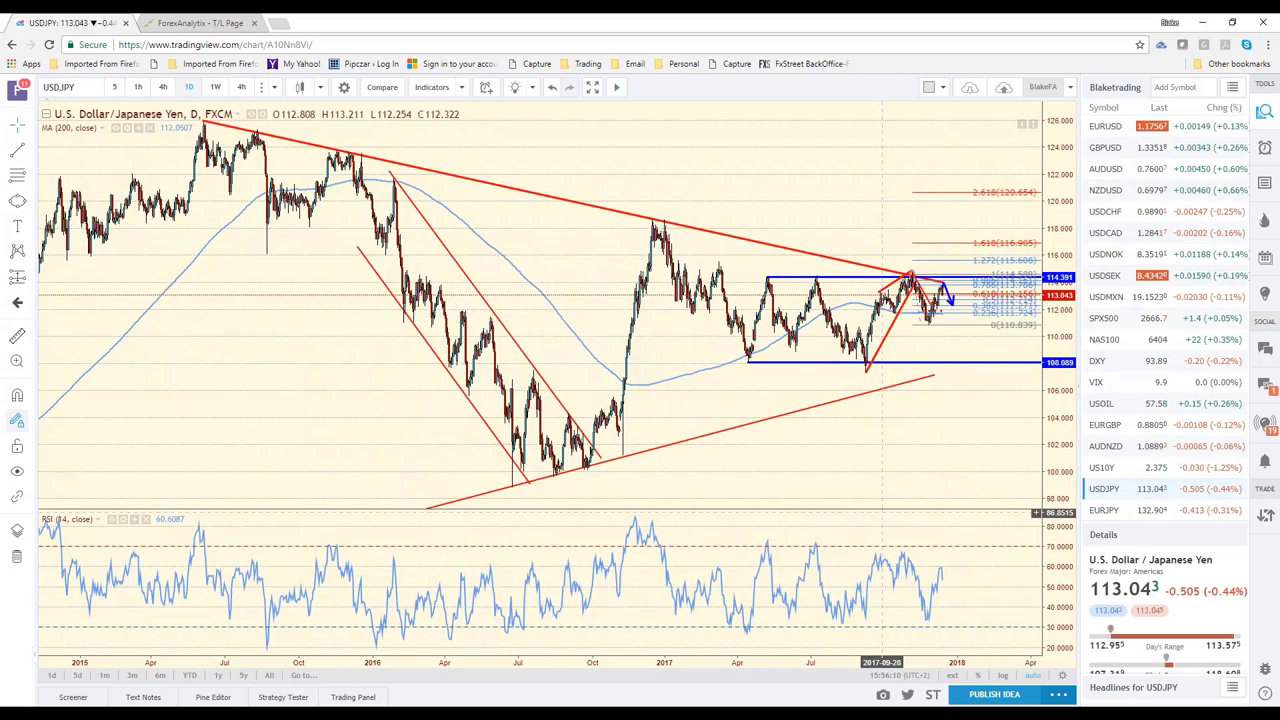
pyautogui.scroll(3, 875, 255)
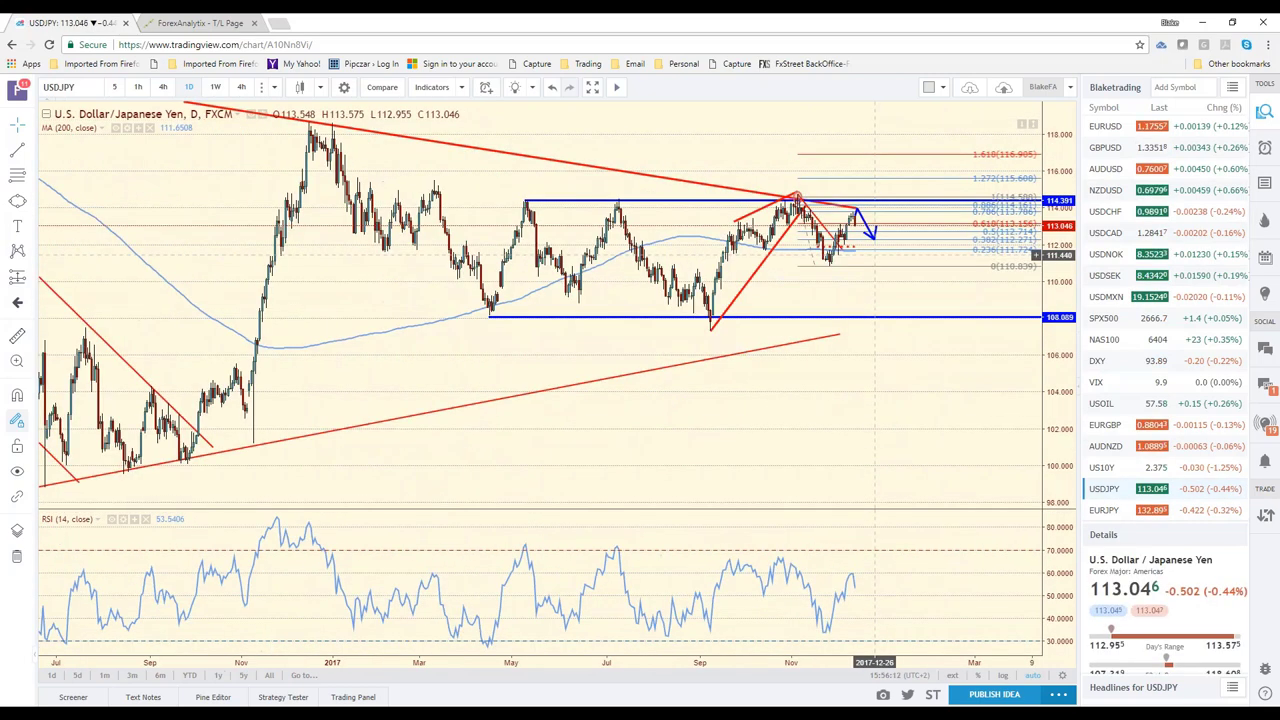
pyautogui.scroll(-3, 875, 255)
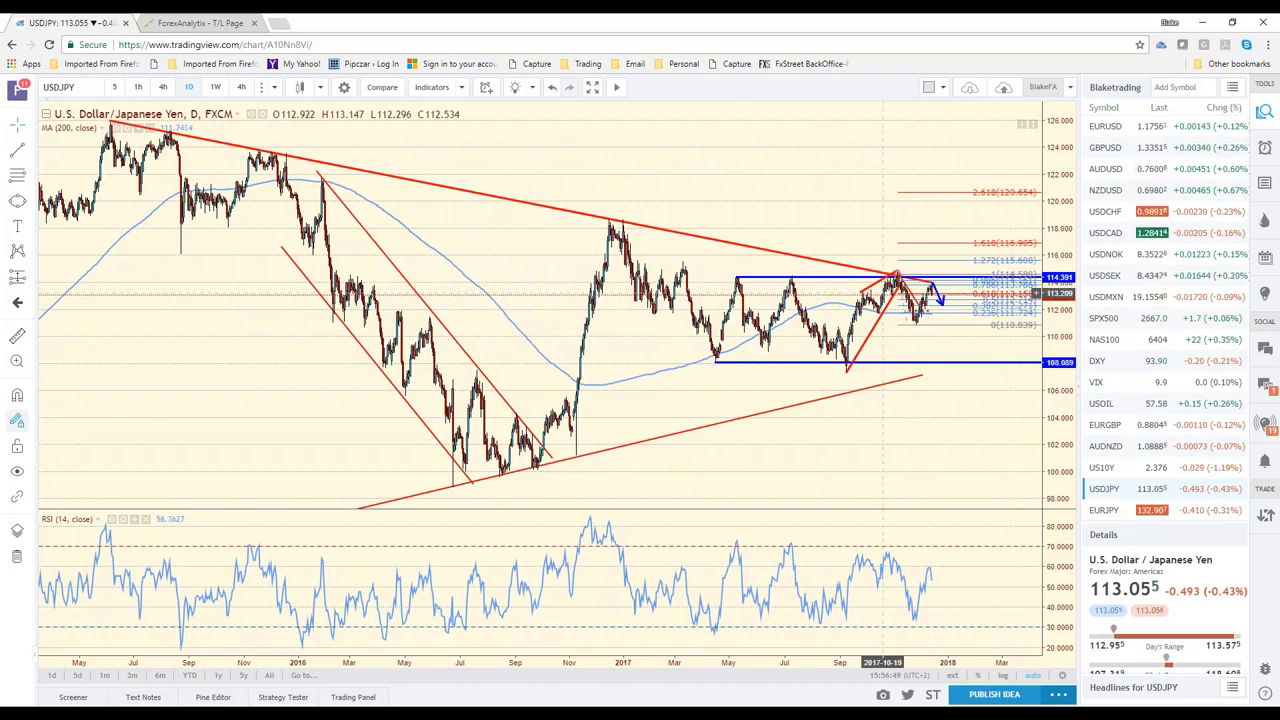
pyautogui.click(14, 150)
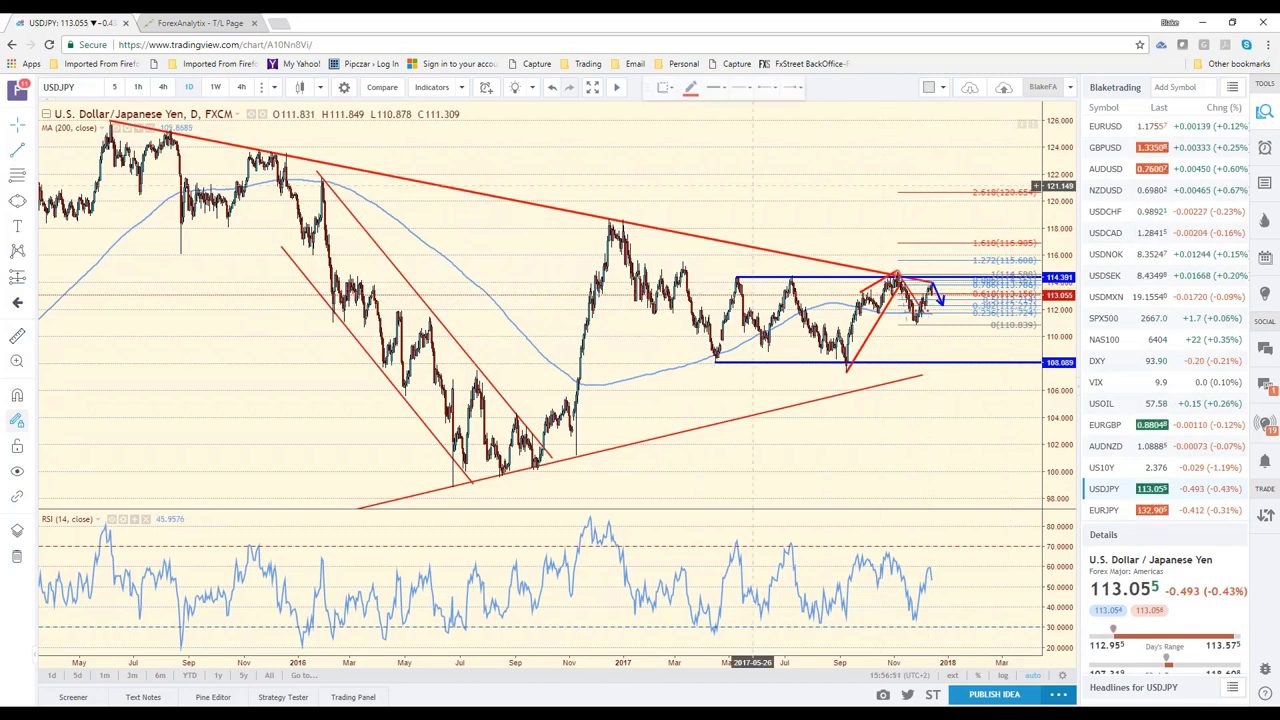
pyautogui.moveTo(937, 271); pyautogui.dragTo(981, 187)
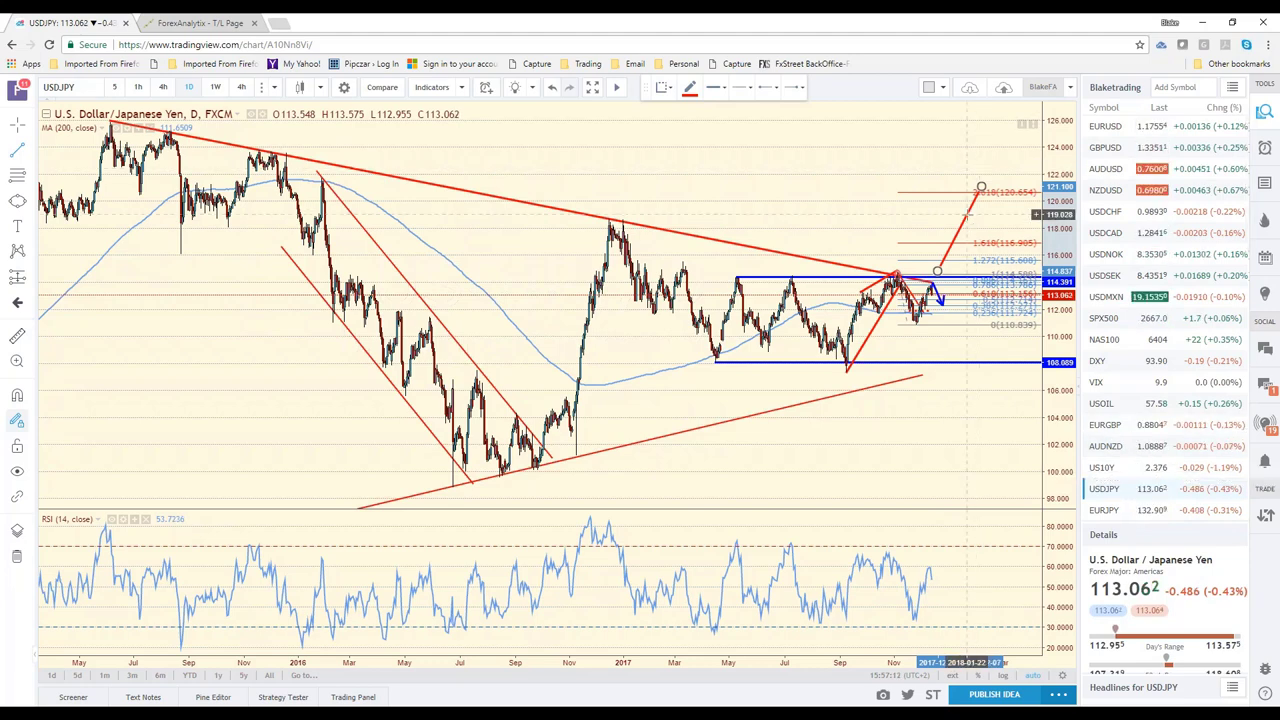
pyautogui.click(969, 220)
pyautogui.press('Delete')
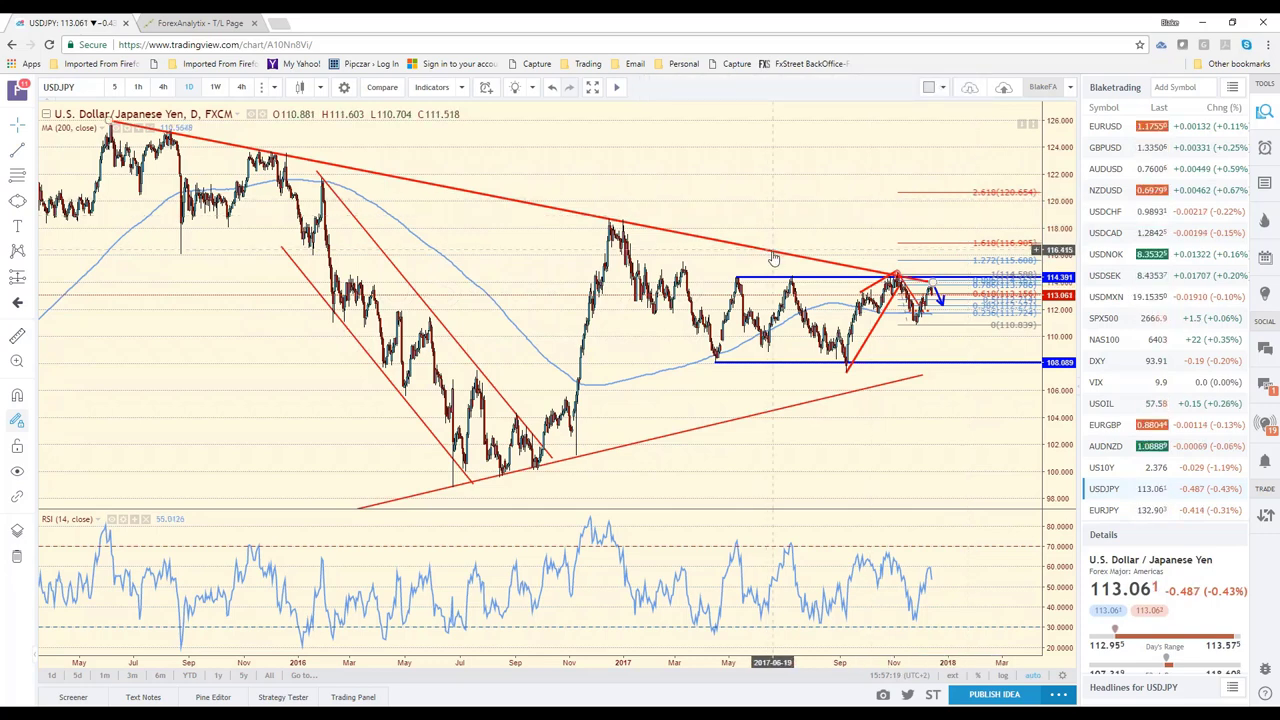
# Step: Set the USDJPY chart to the 4h interval (240-minute candles)
pyautogui.click(162, 88)
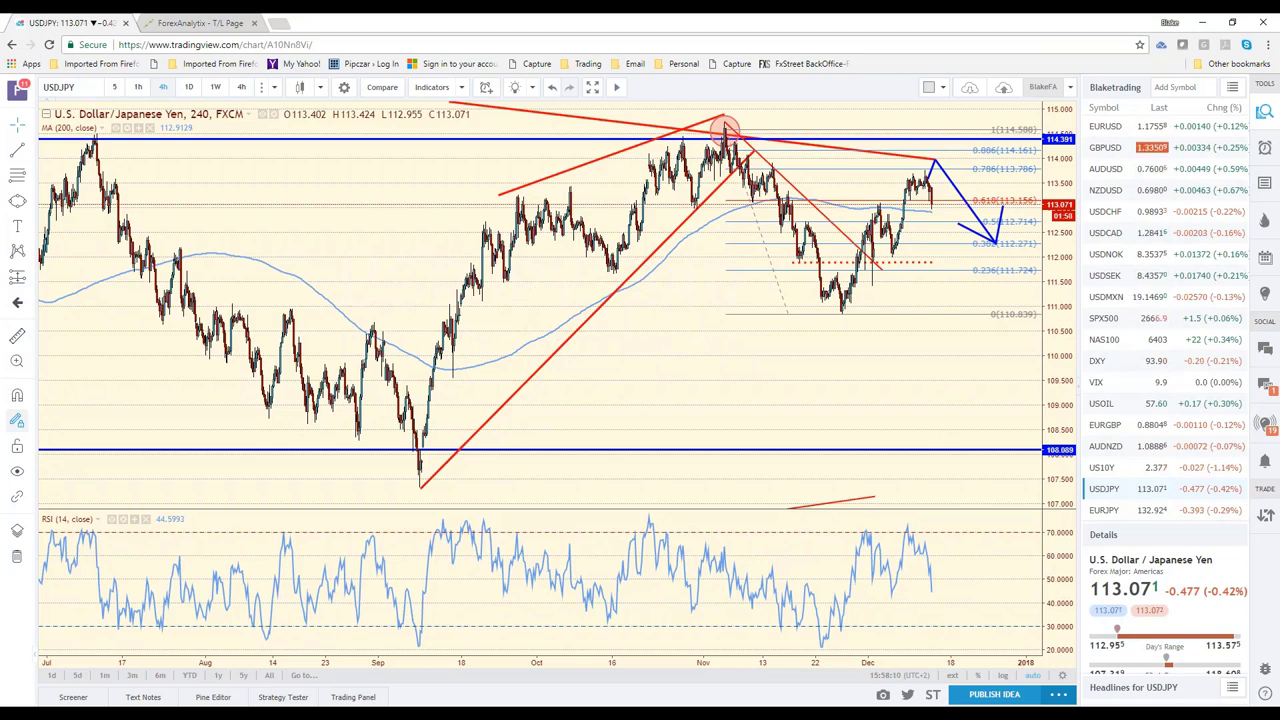
# Step: Switch to the US10Y 4-hour chart and draw a red rectangle over its 2.30–2.44 November–December range
pyautogui.click(1126, 476)
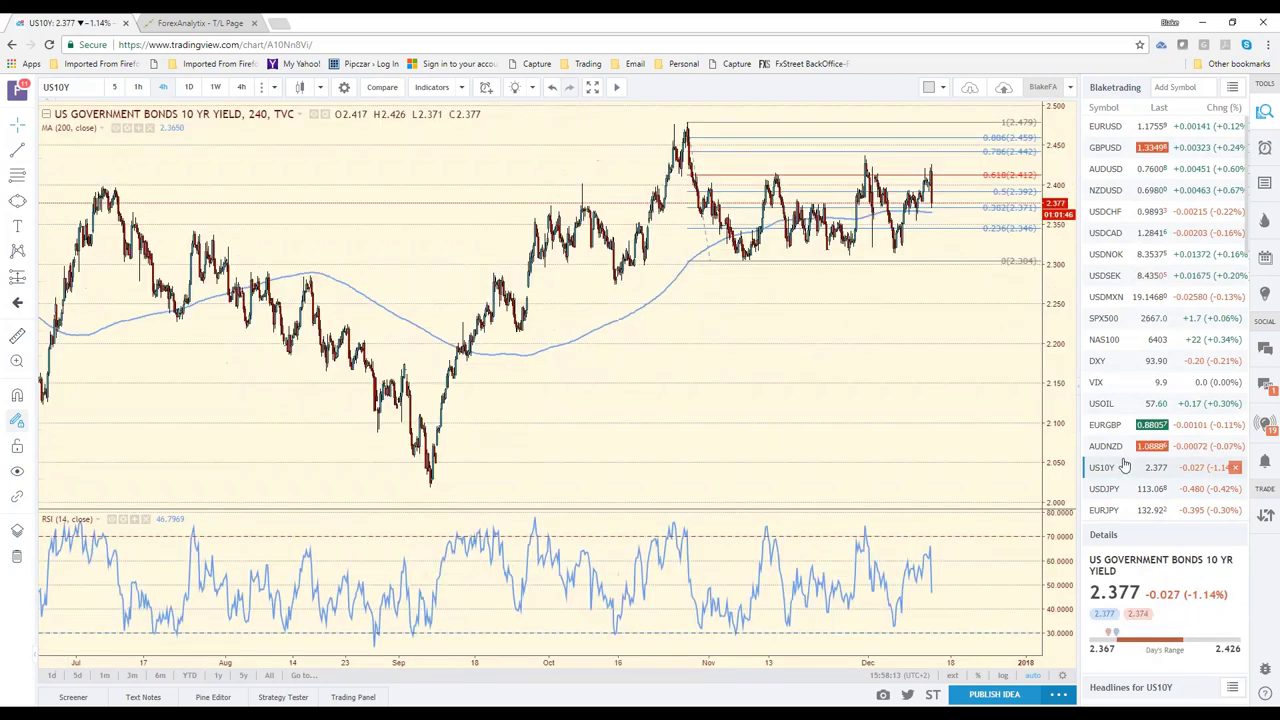
pyautogui.click(29, 203)
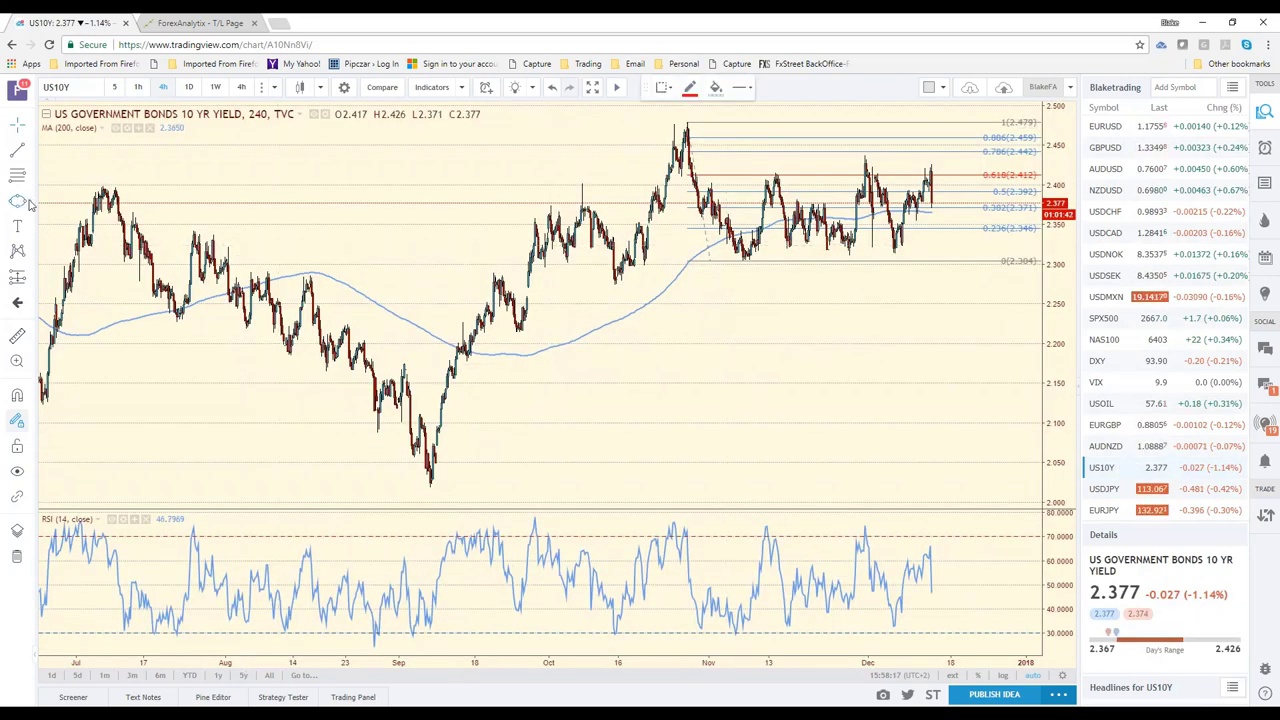
pyautogui.click(29, 203)
pyautogui.click(70, 226)
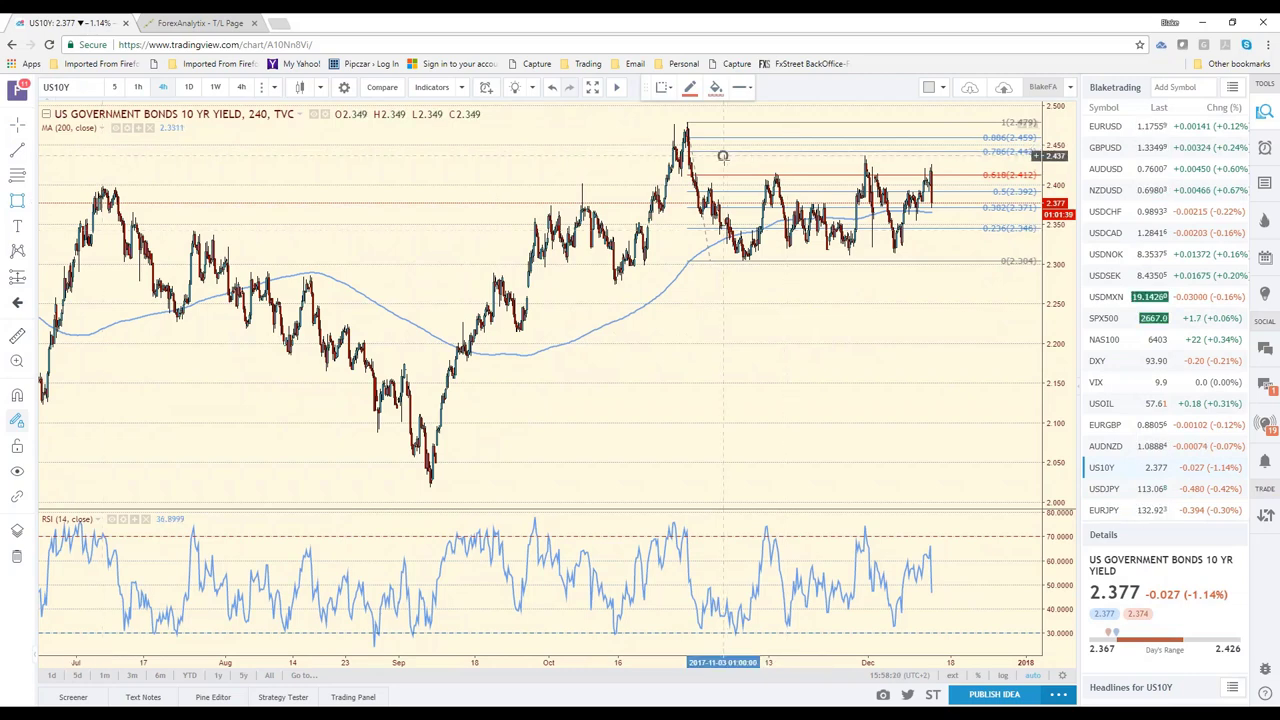
pyautogui.moveTo(722, 157); pyautogui.dragTo(997, 262)
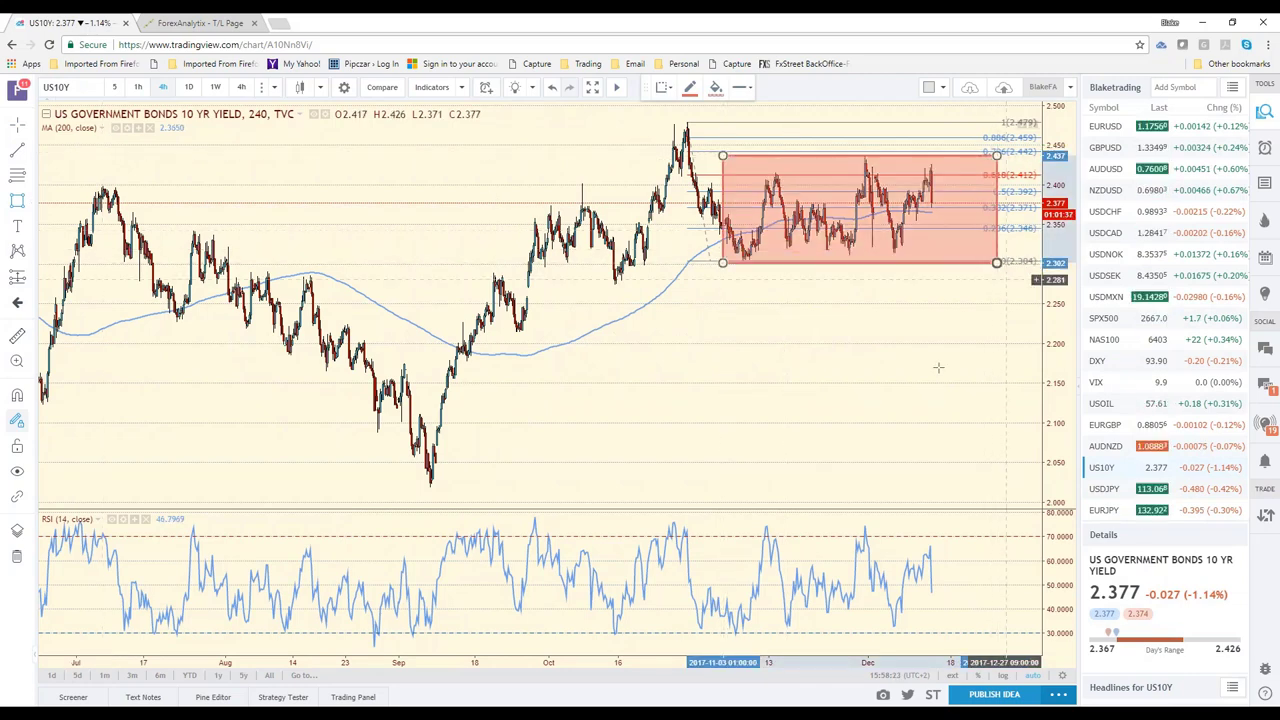
pyautogui.click(873, 363)
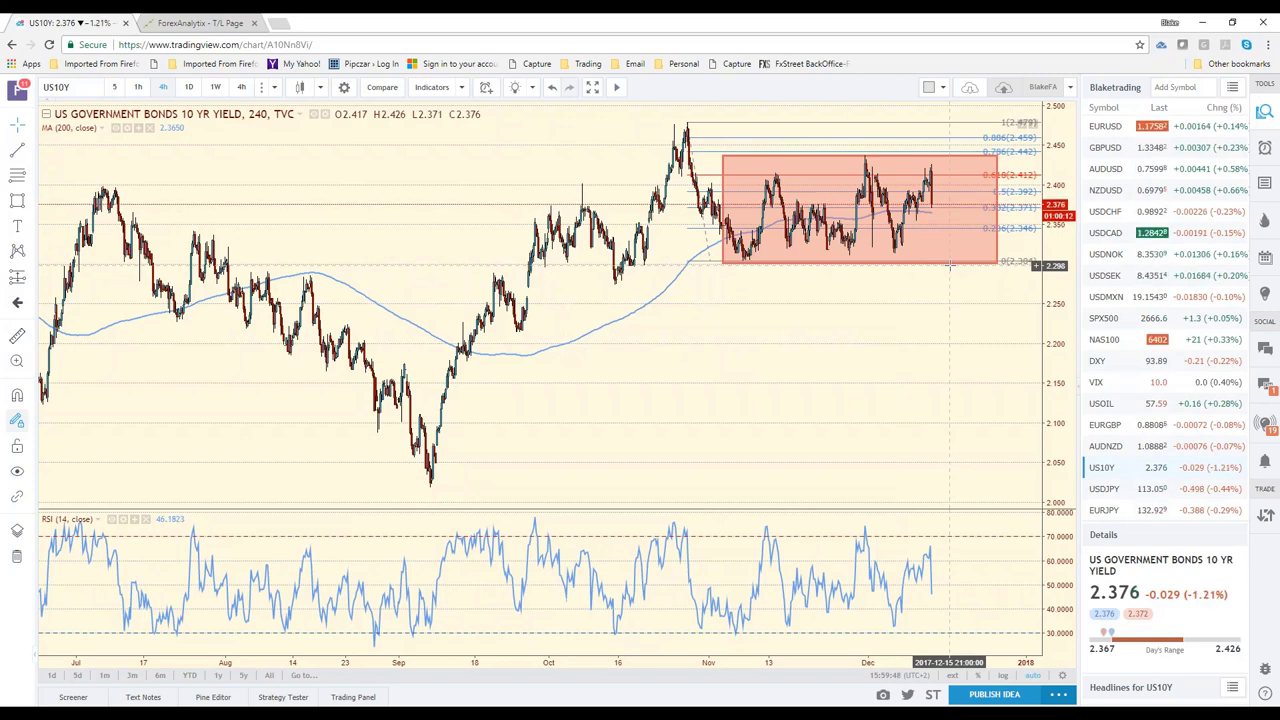
pyautogui.click(996, 261)
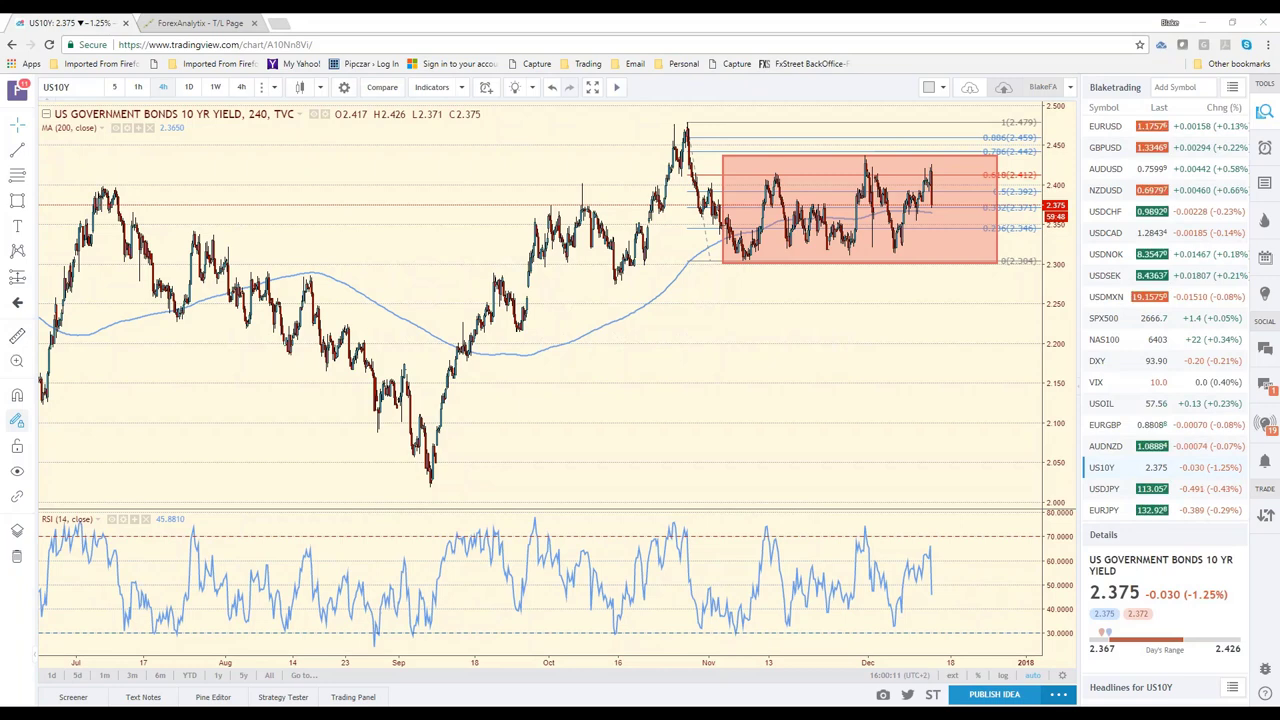
pyautogui.hotkey('alt', 'Tab')
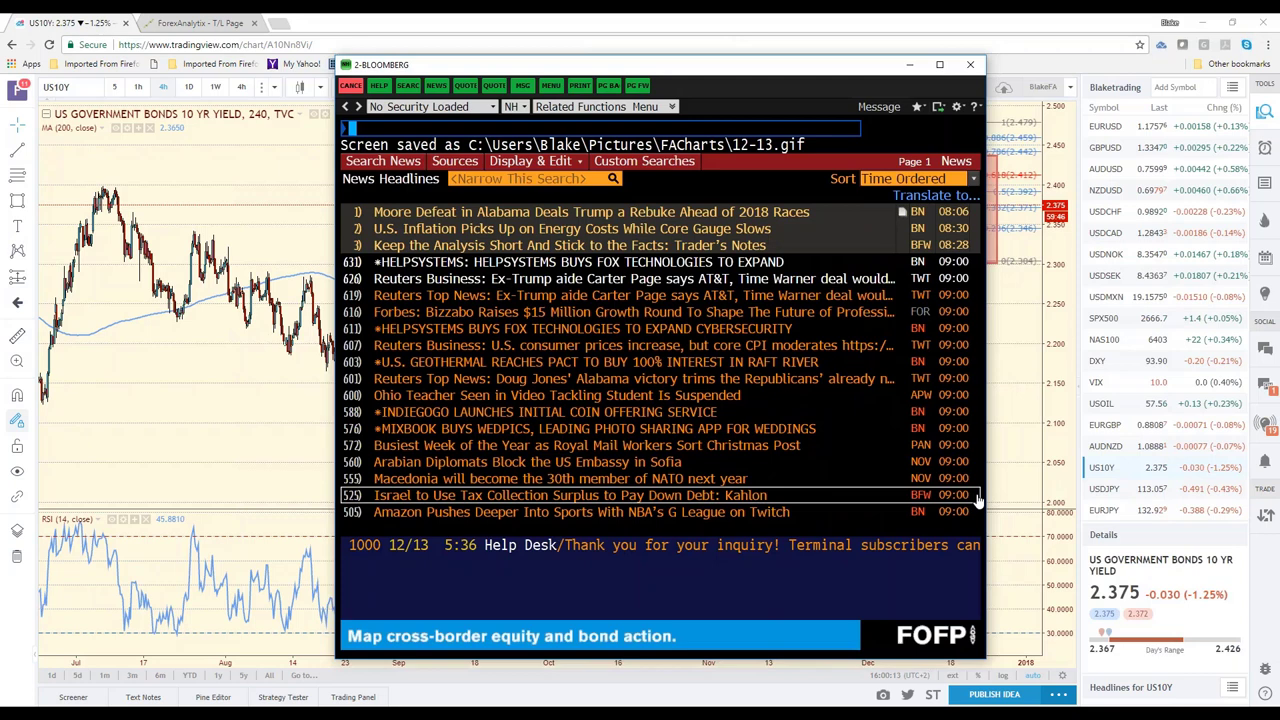
pyautogui.click(1007, 97)
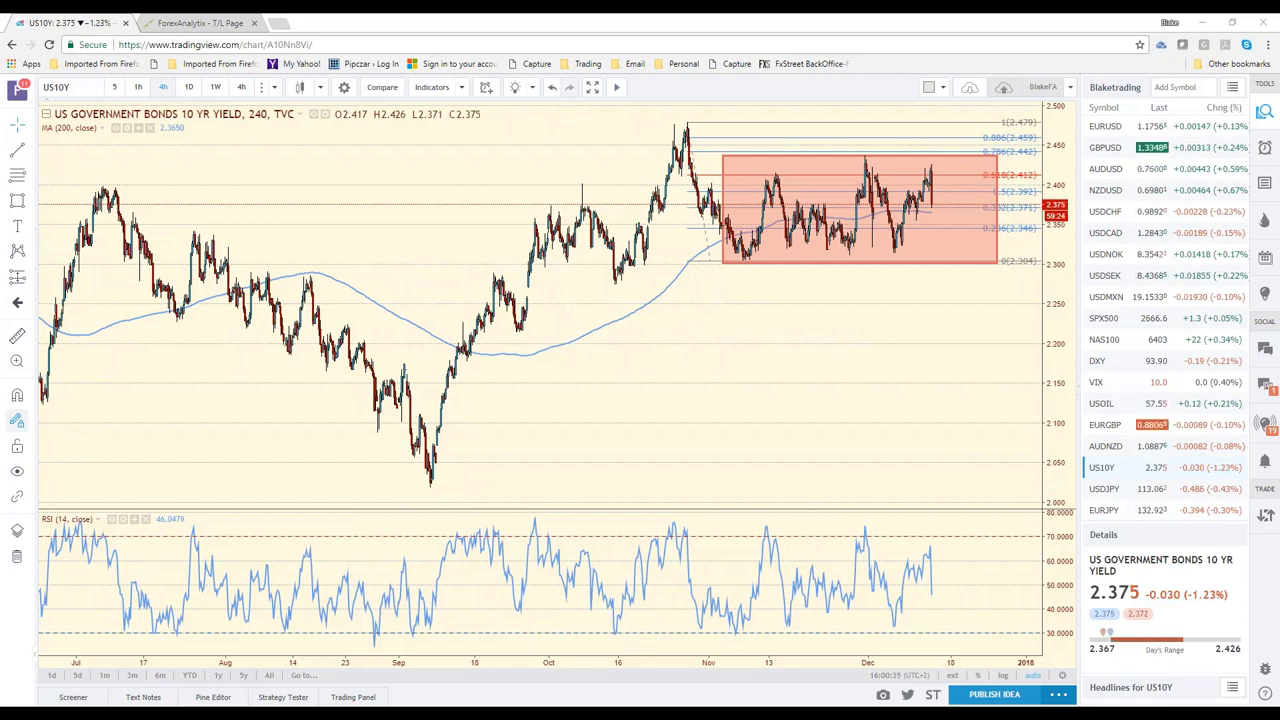
# Step: Bring up Chrome's window previews from the taskbar to reach the ForexAnalytix tab
pyautogui.moveTo(339, 686)
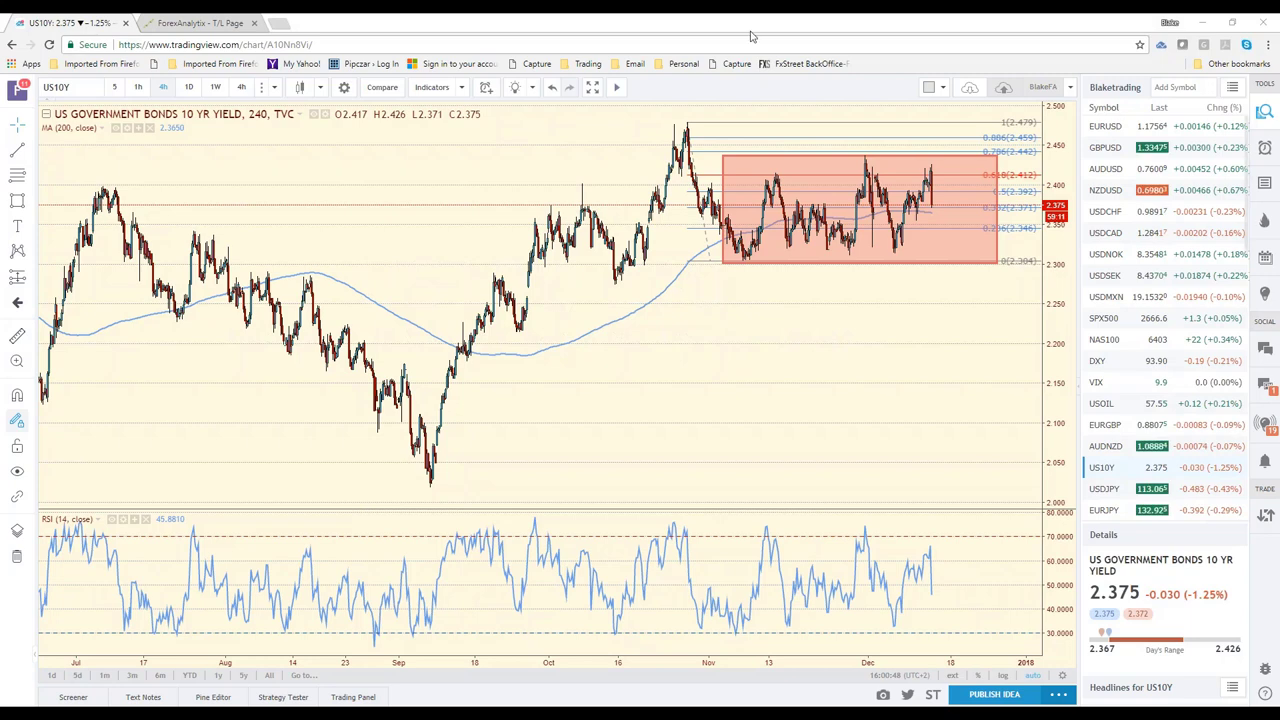
# Step: Switch to the ForexAnalytix tab, scroll up to the Market Summary, and open the gear settings dropdown
pyautogui.click(200, 23)
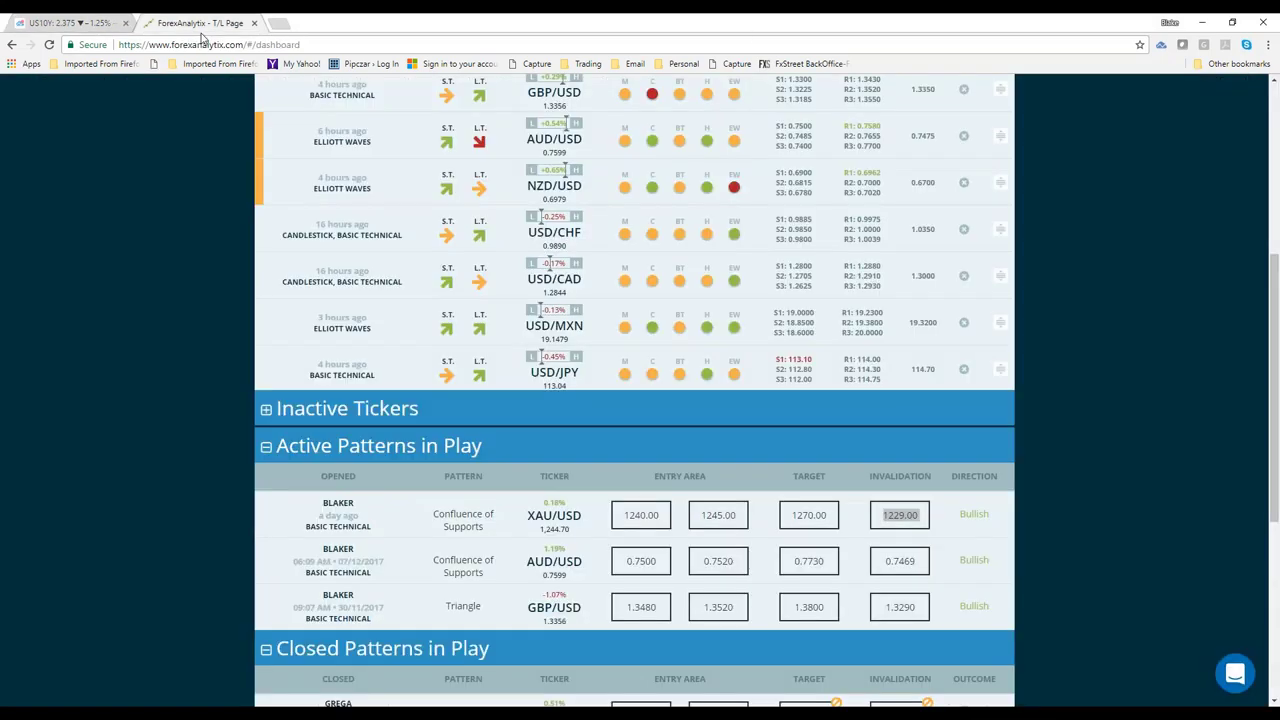
pyautogui.scroll(5, 1214, 423)
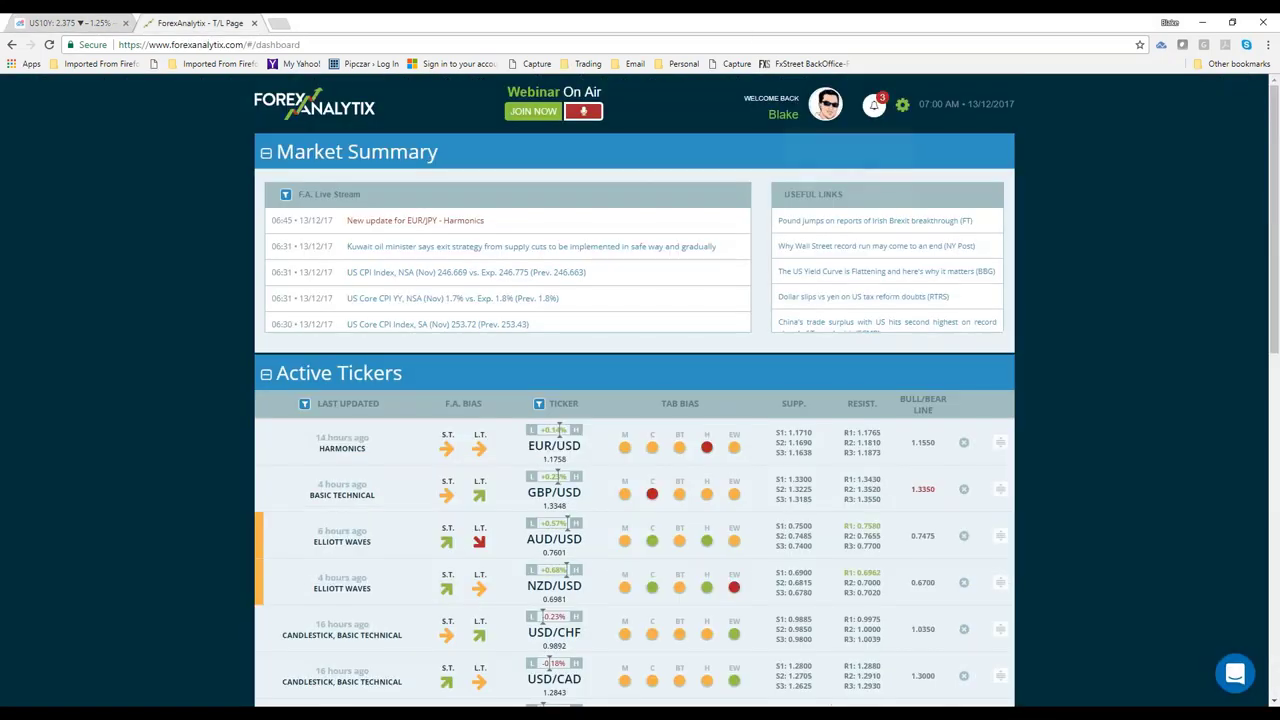
pyautogui.click(902, 104)
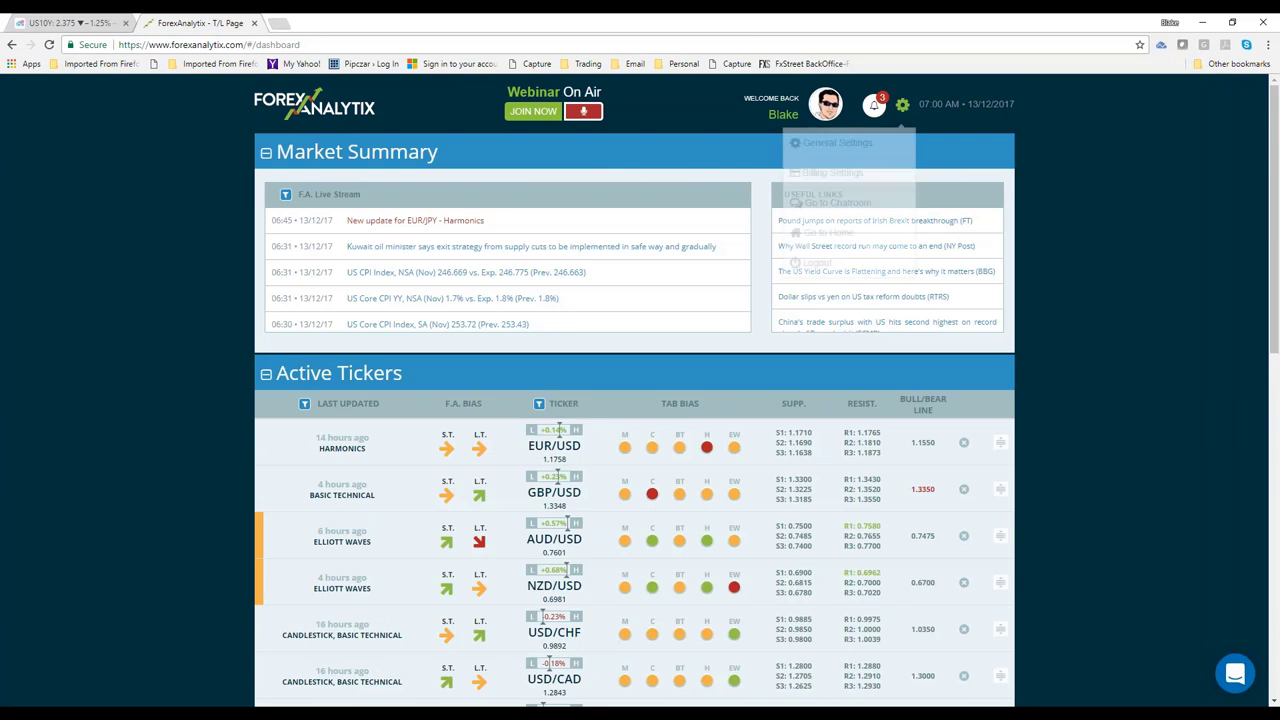
pyautogui.click(849, 211)
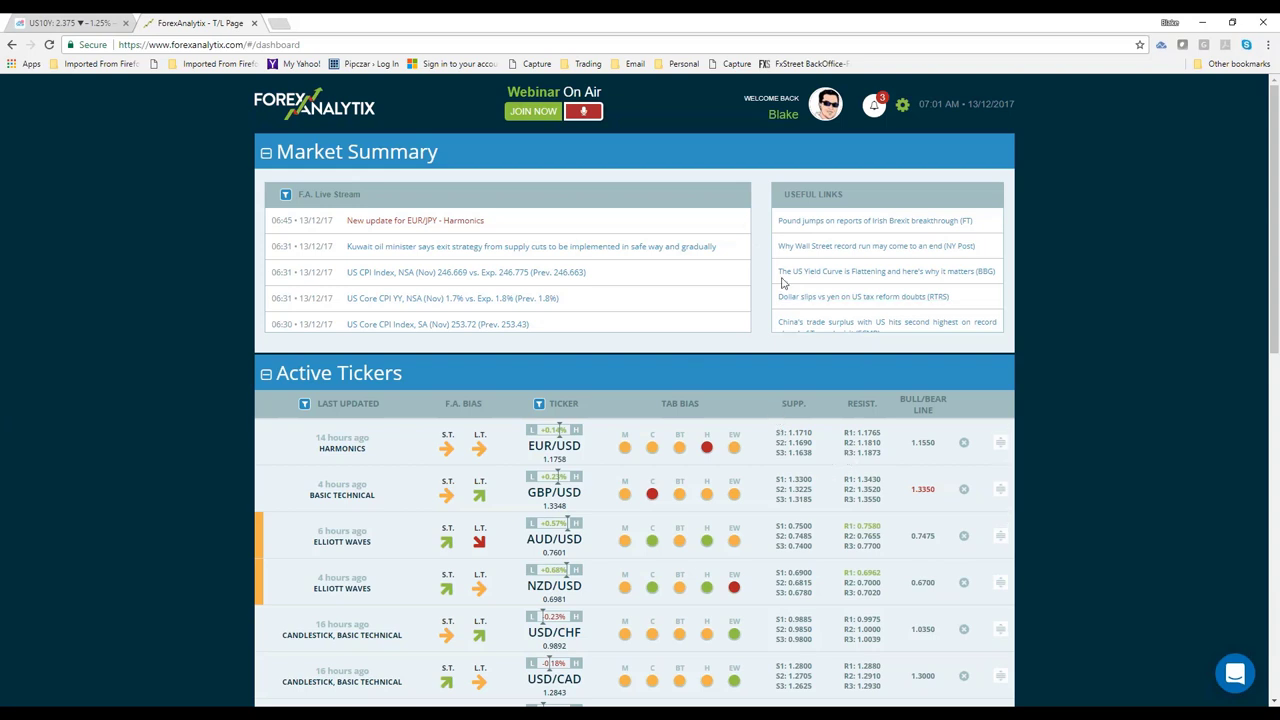
pyautogui.click(902, 108)
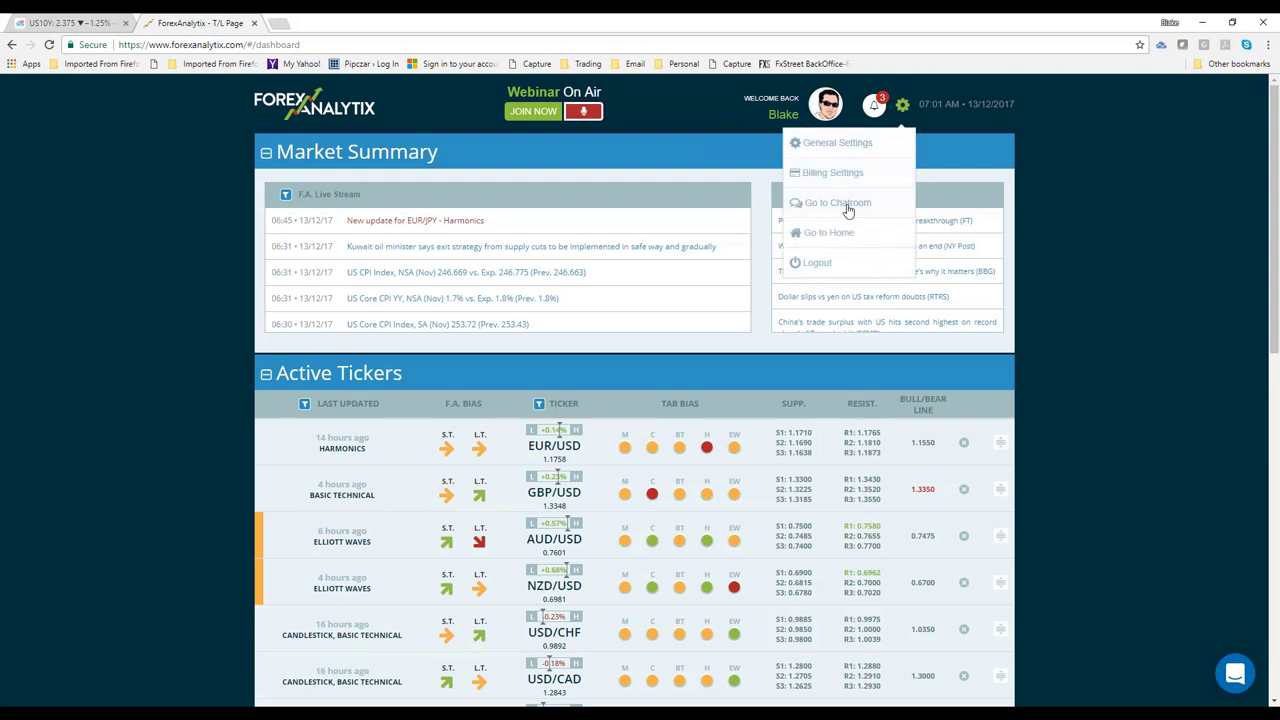
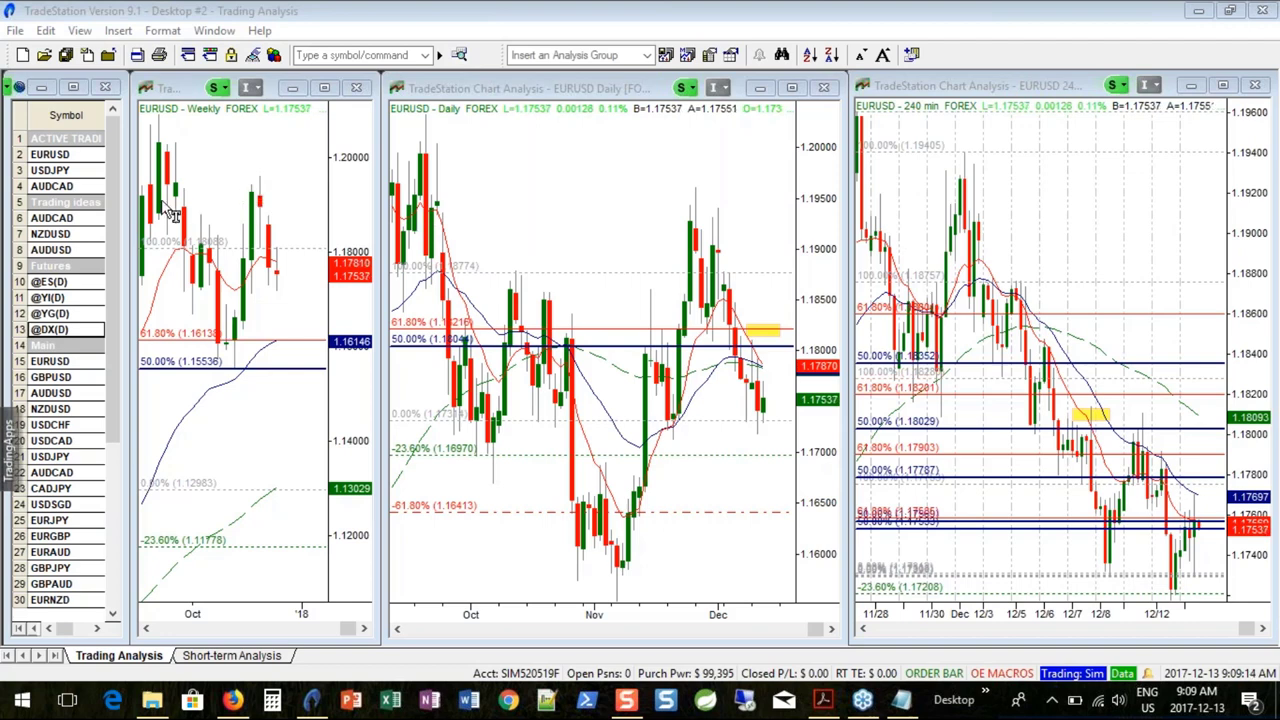
# Step: Load USDJPY into the charts and maximize the weekly chart window
pyautogui.click(75, 170)
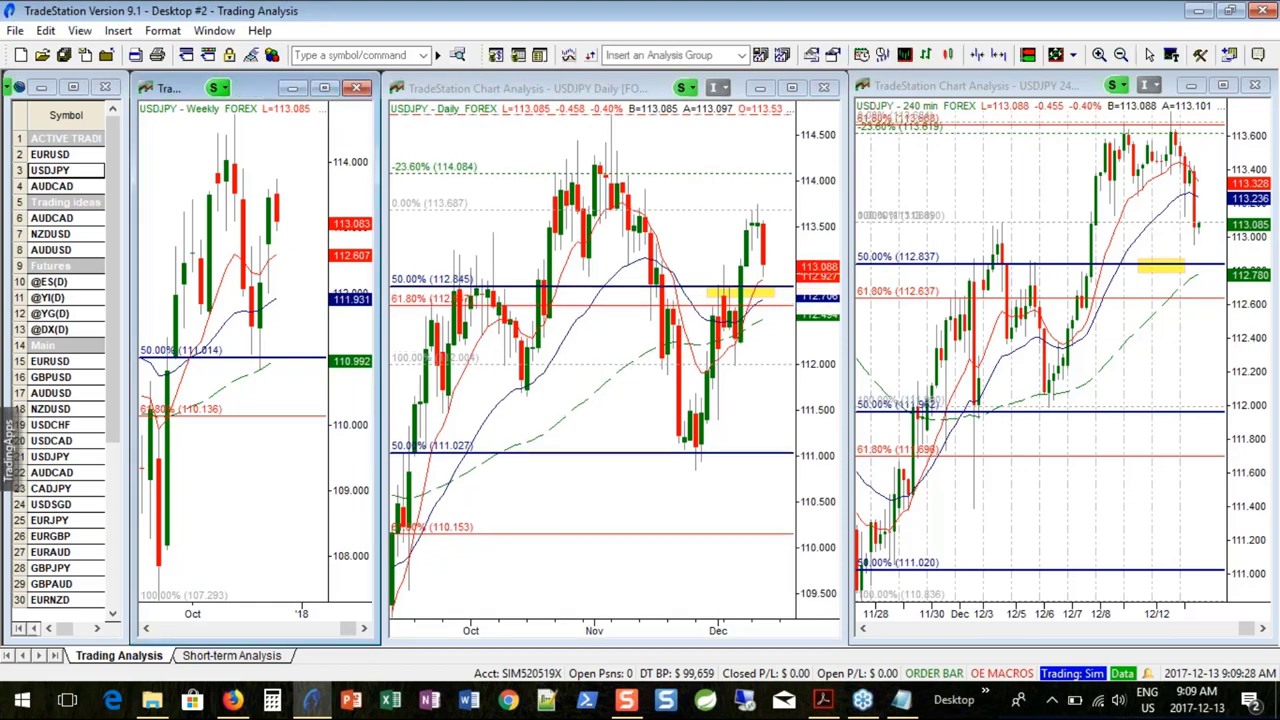
pyautogui.click(324, 88)
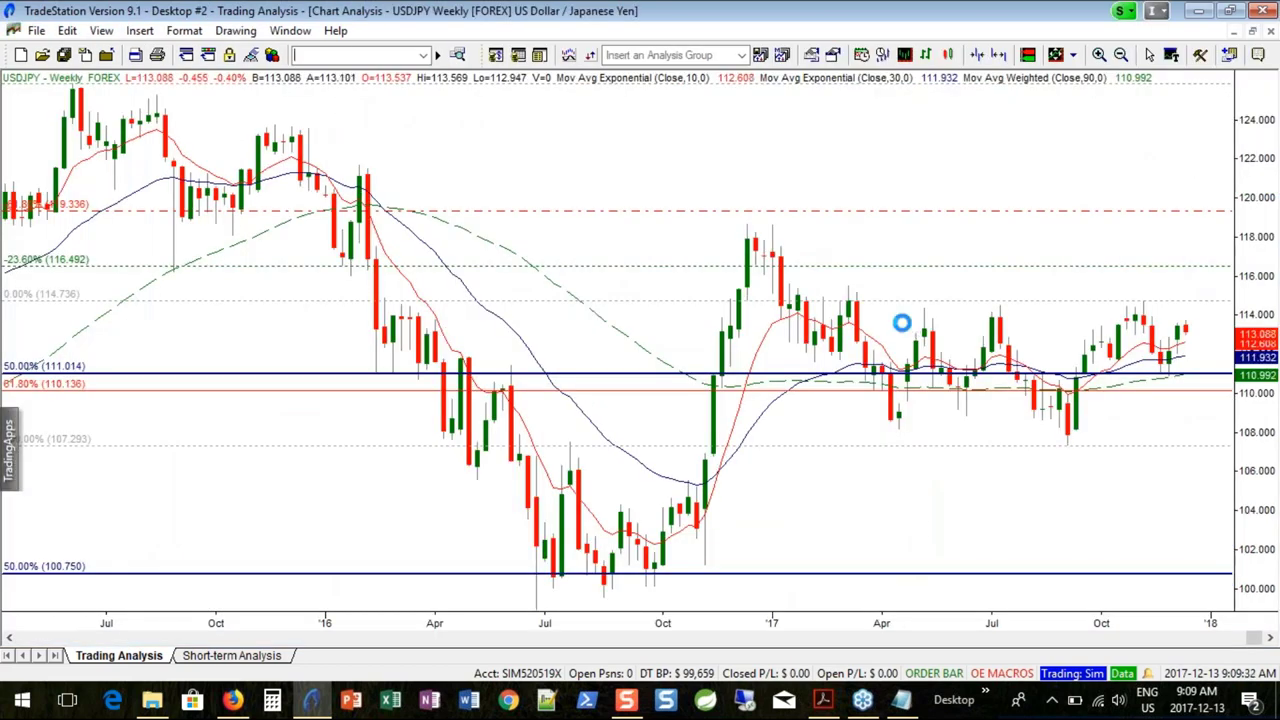
# Step: Remove the old Fibonacci retracement and zoom the weekly USDJPY chart out
pyautogui.rightClick(658, 393)
pyautogui.click(745, 358)
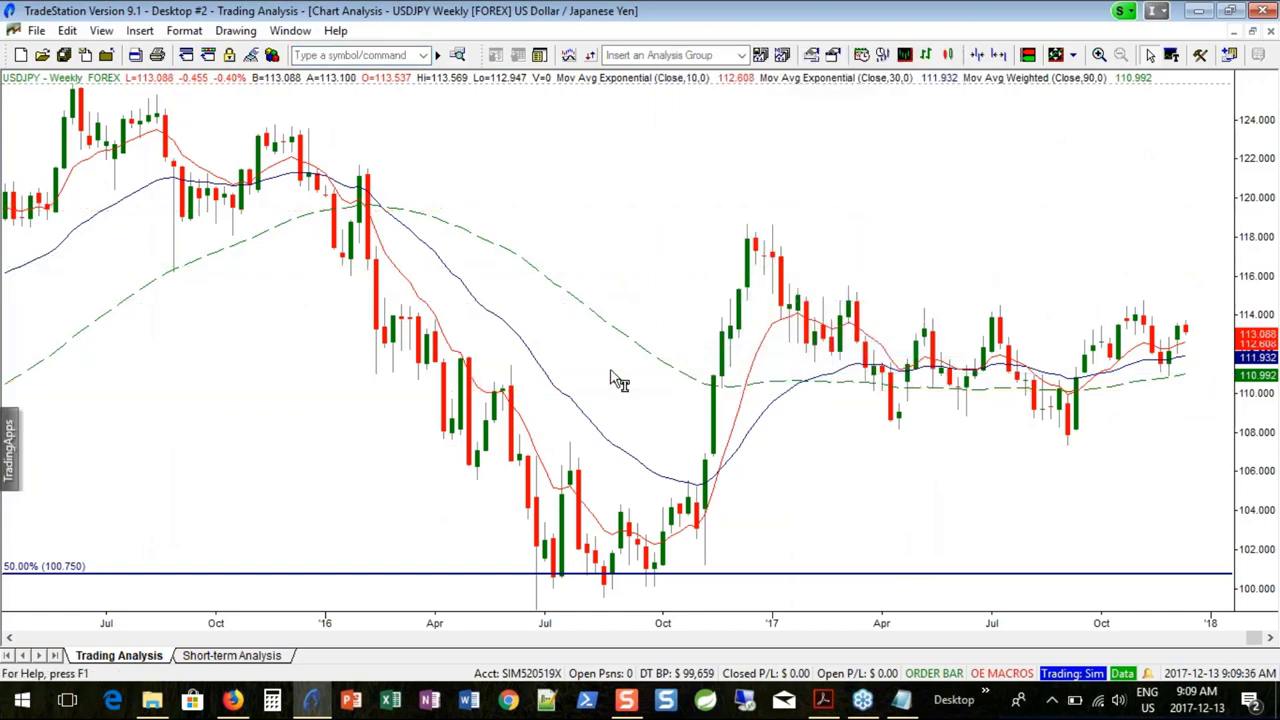
pyautogui.scroll(-3, 618, 383)
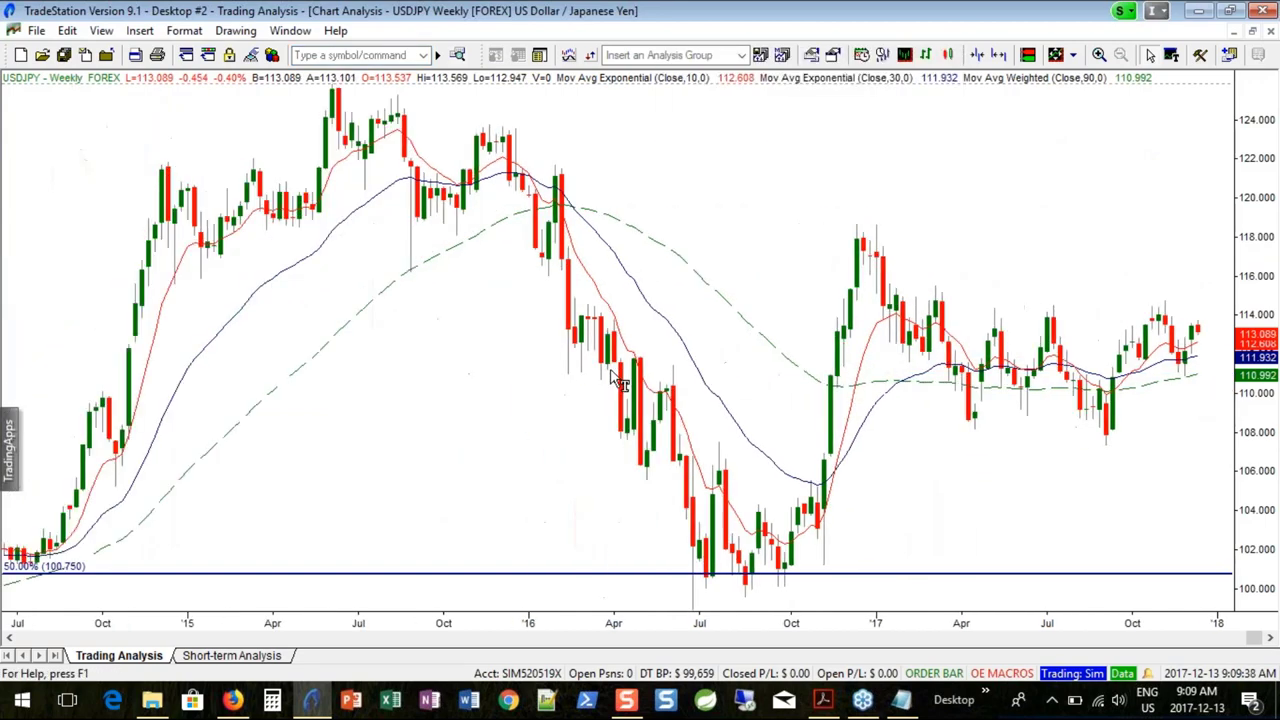
pyautogui.scroll(-2, 618, 383)
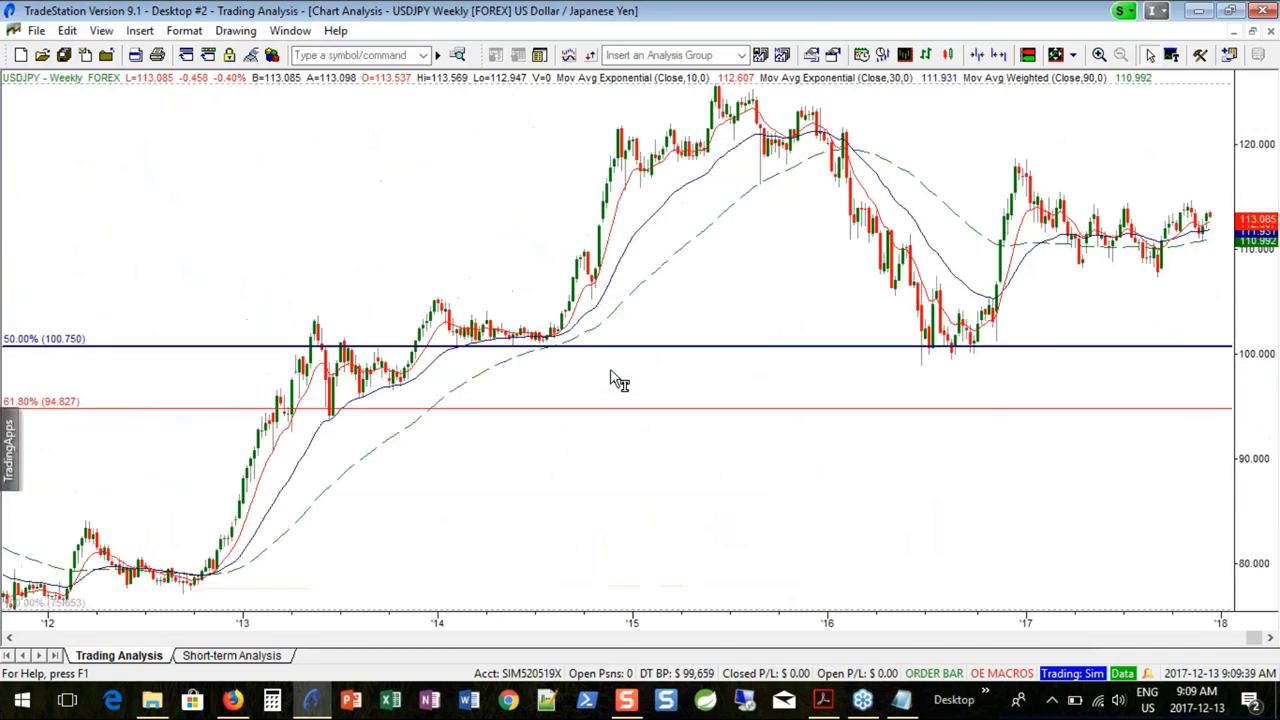
pyautogui.scroll(2, 618, 383)
pyautogui.scroll(3, 618, 383)
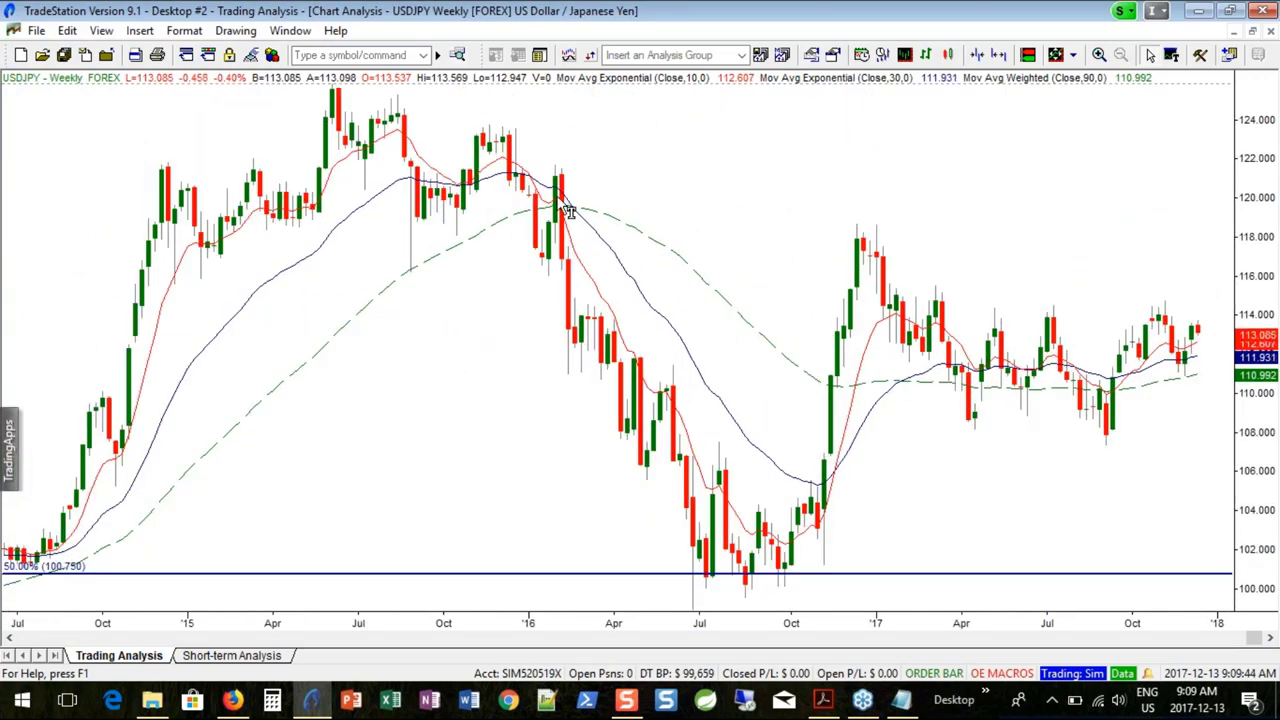
pyautogui.click(510, 171)
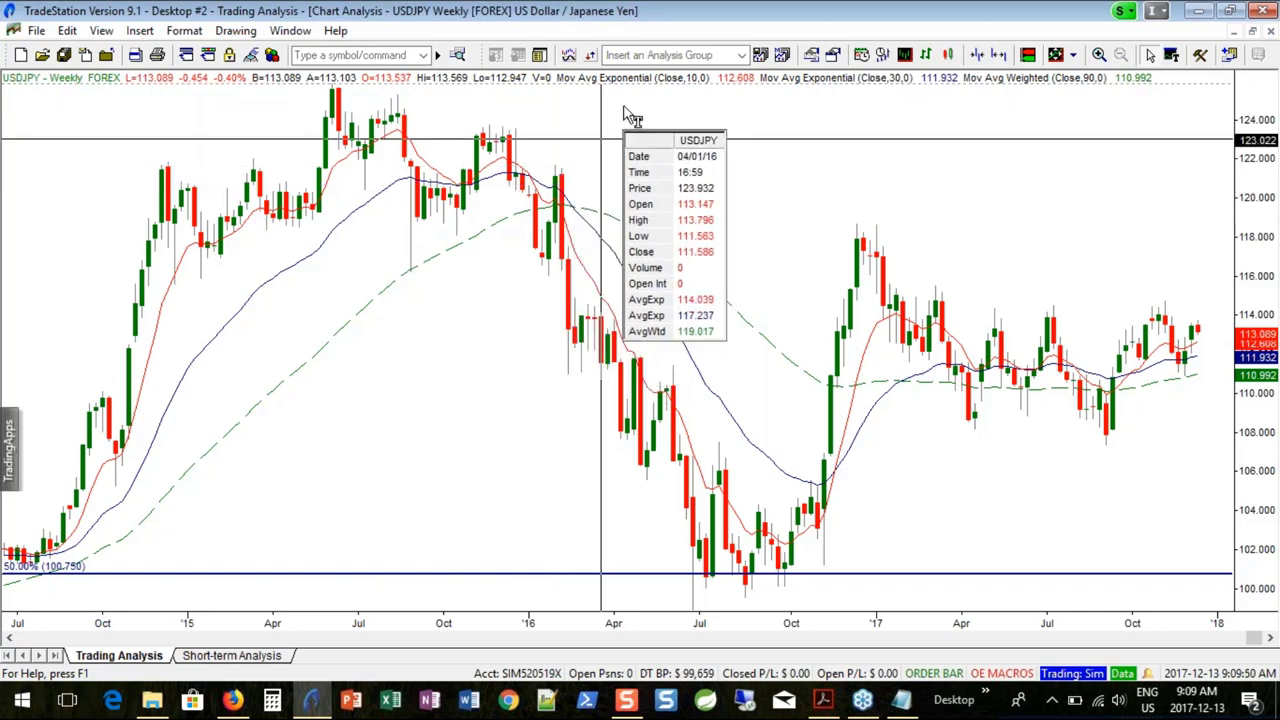
# Step: Choose Fibonacci Price Retracement Lines and scroll the chart back to the 2013–2016 bars
pyautogui.click(235, 31)
pyautogui.moveTo(280, 168)
pyautogui.click(528, 229)
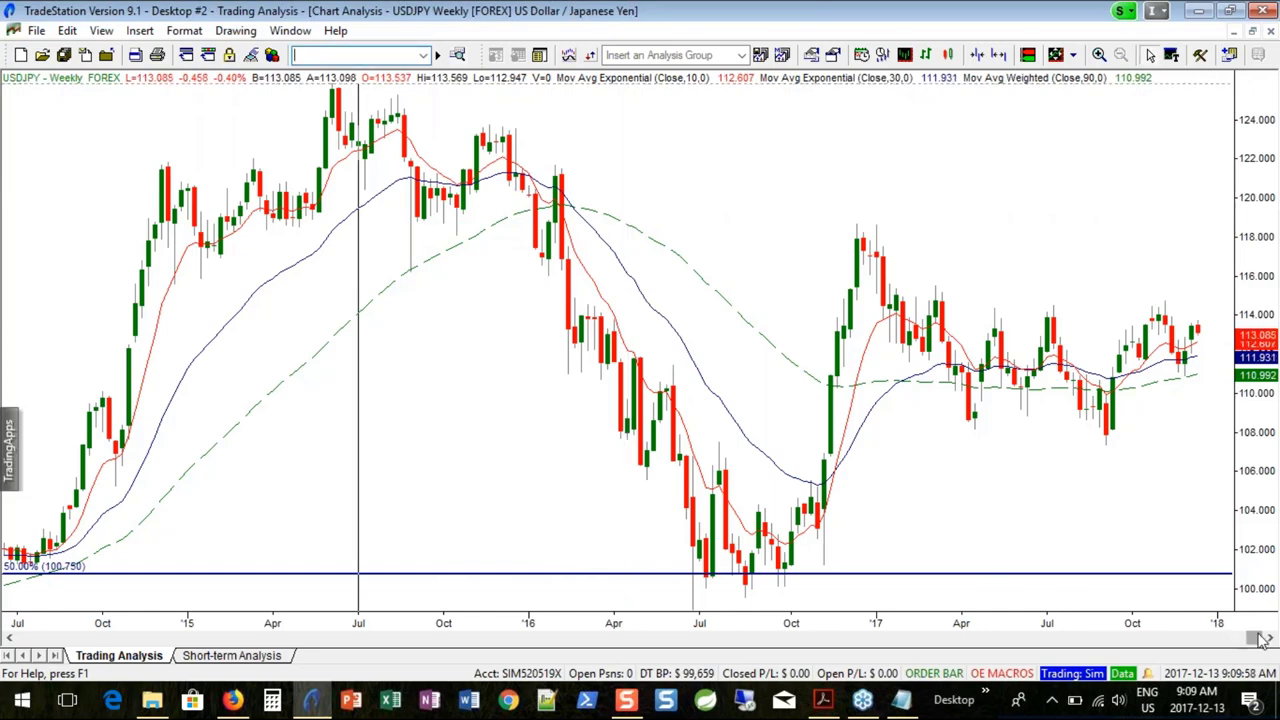
pyautogui.moveTo(1260, 640); pyautogui.dragTo(1165, 640)
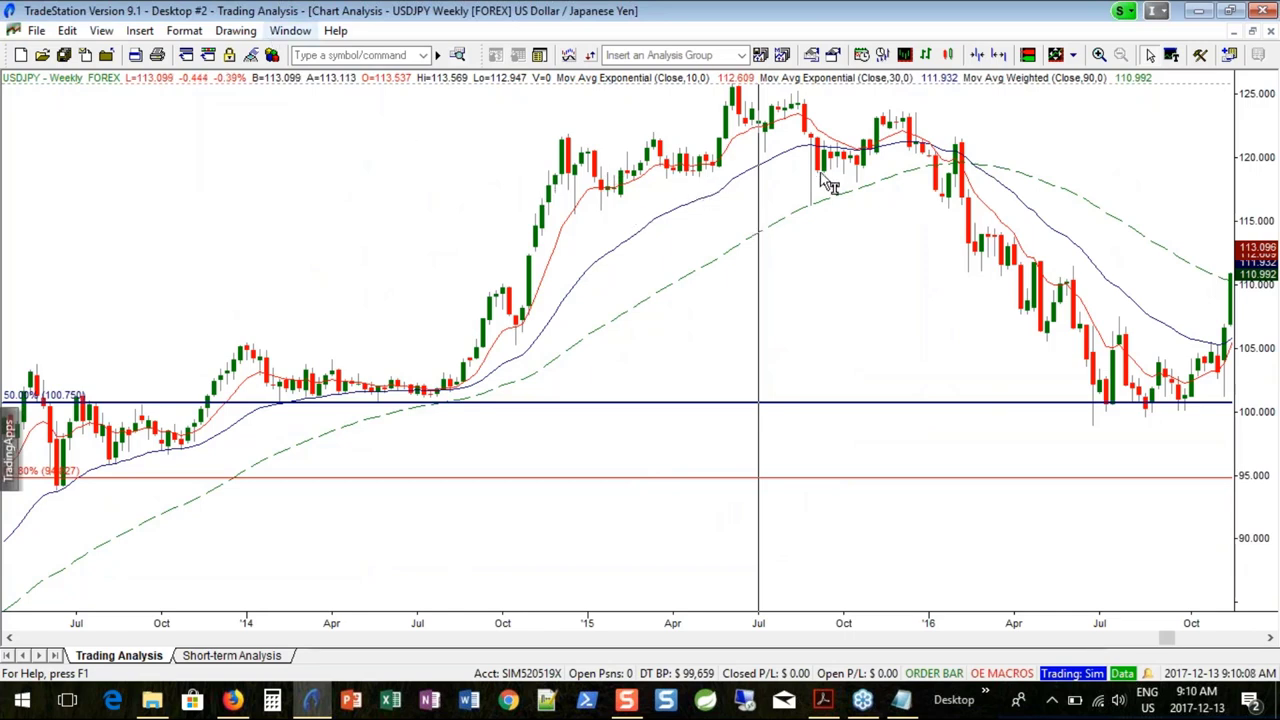
# Step: Draw a Fibonacci retracement from the mid-2014 low to the late-2014 high, 50% at 105.434
pyautogui.click(233, 31)
pyautogui.moveTo(400, 169)
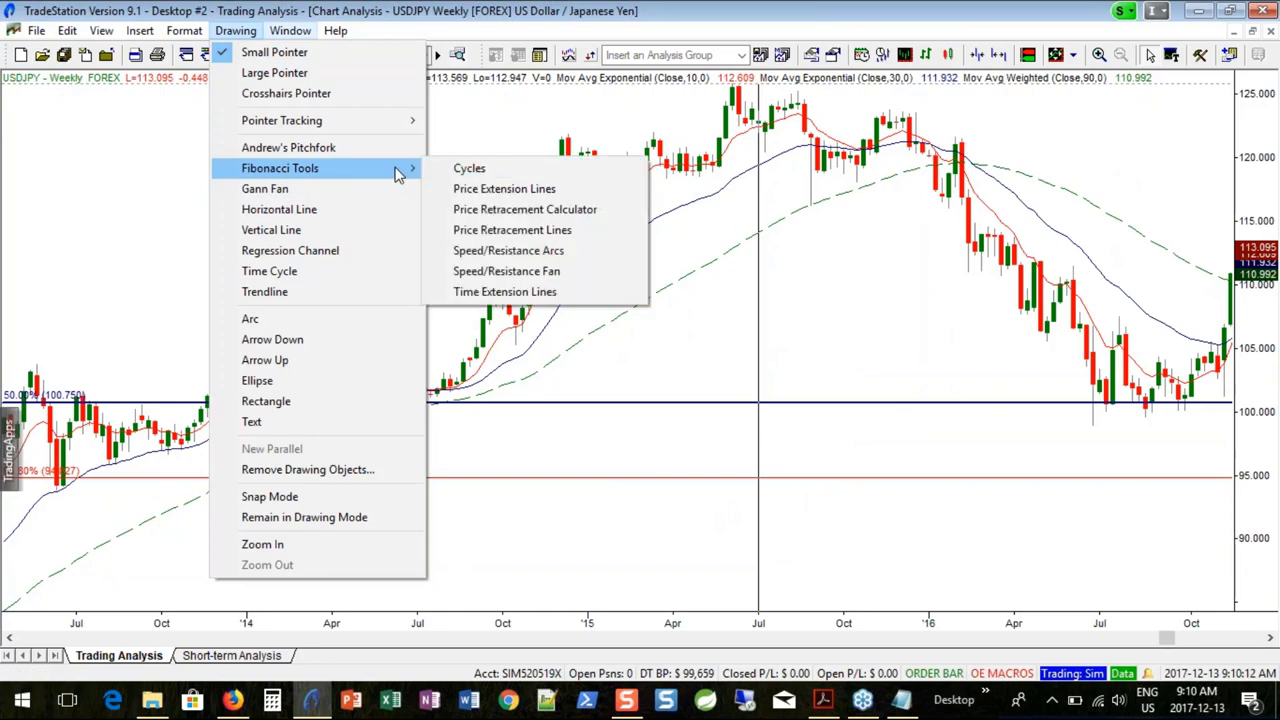
pyautogui.click(558, 232)
pyautogui.moveTo(389, 412)
pyautogui.mouseDown()
pyautogui.moveTo(560, 298)
pyautogui.moveTo(548, 285)
pyautogui.mouseUp()
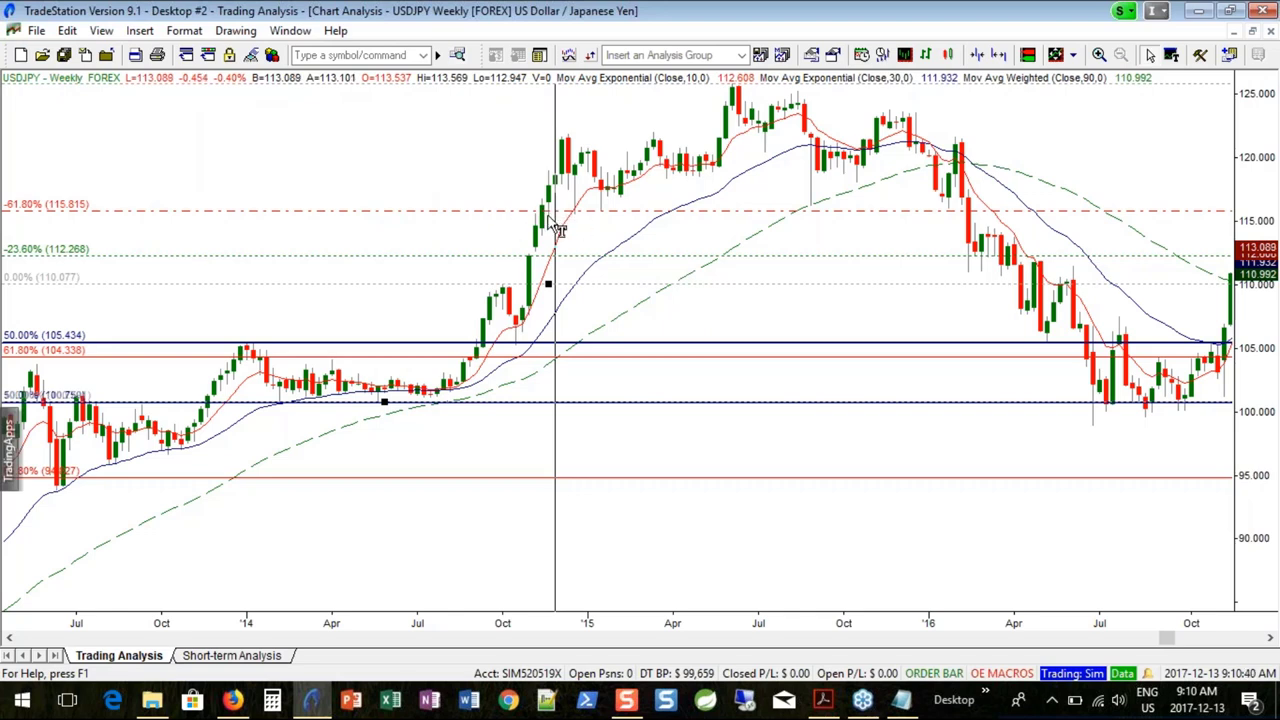
pyautogui.moveTo(557, 228); pyautogui.dragTo(559, 226)
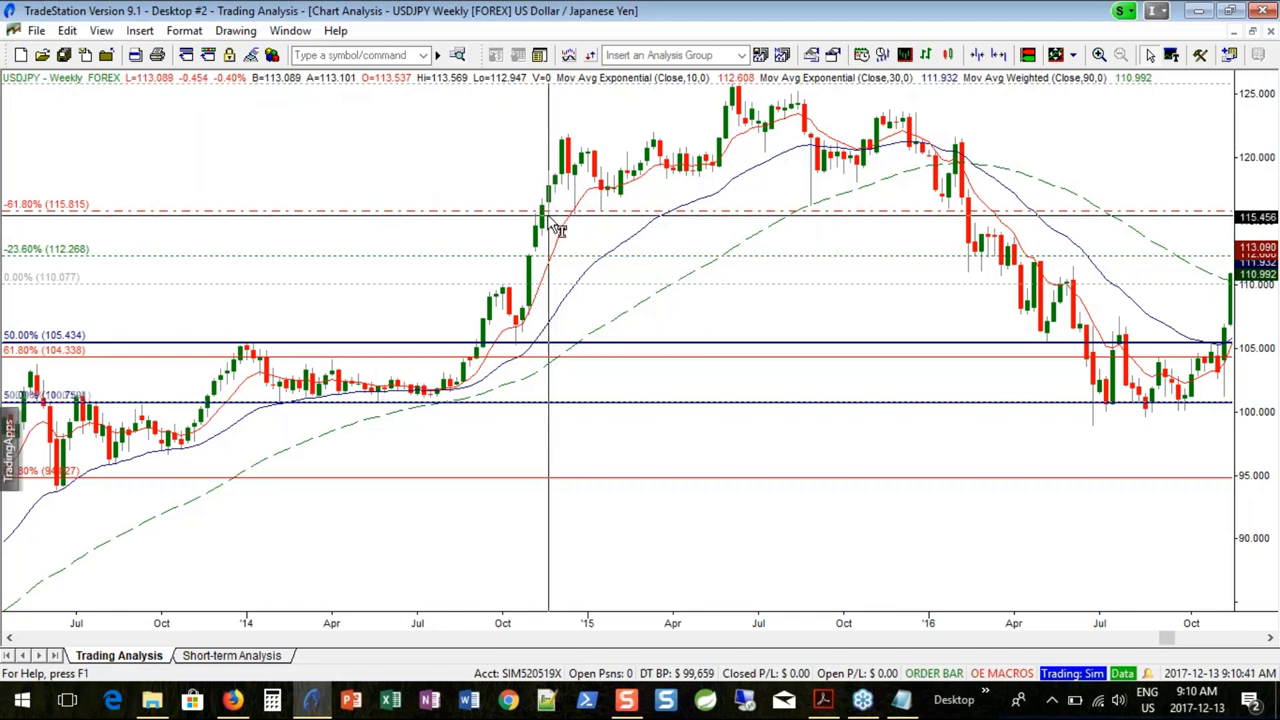
# Step: Draw a second retracement from about 110 up to 122.015, 50% at 116.009
pyautogui.click(235, 30)
pyautogui.moveTo(388, 170)
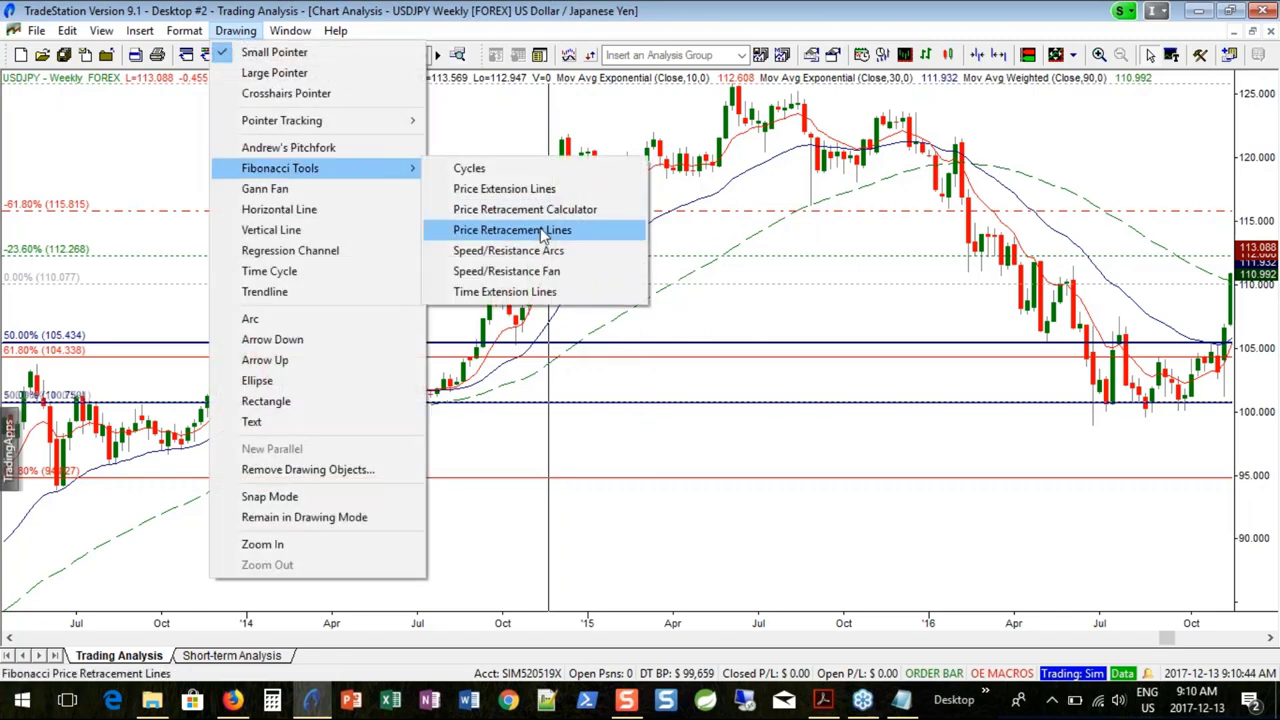
pyautogui.click(490, 230)
pyautogui.moveTo(518, 292); pyautogui.dragTo(607, 132)
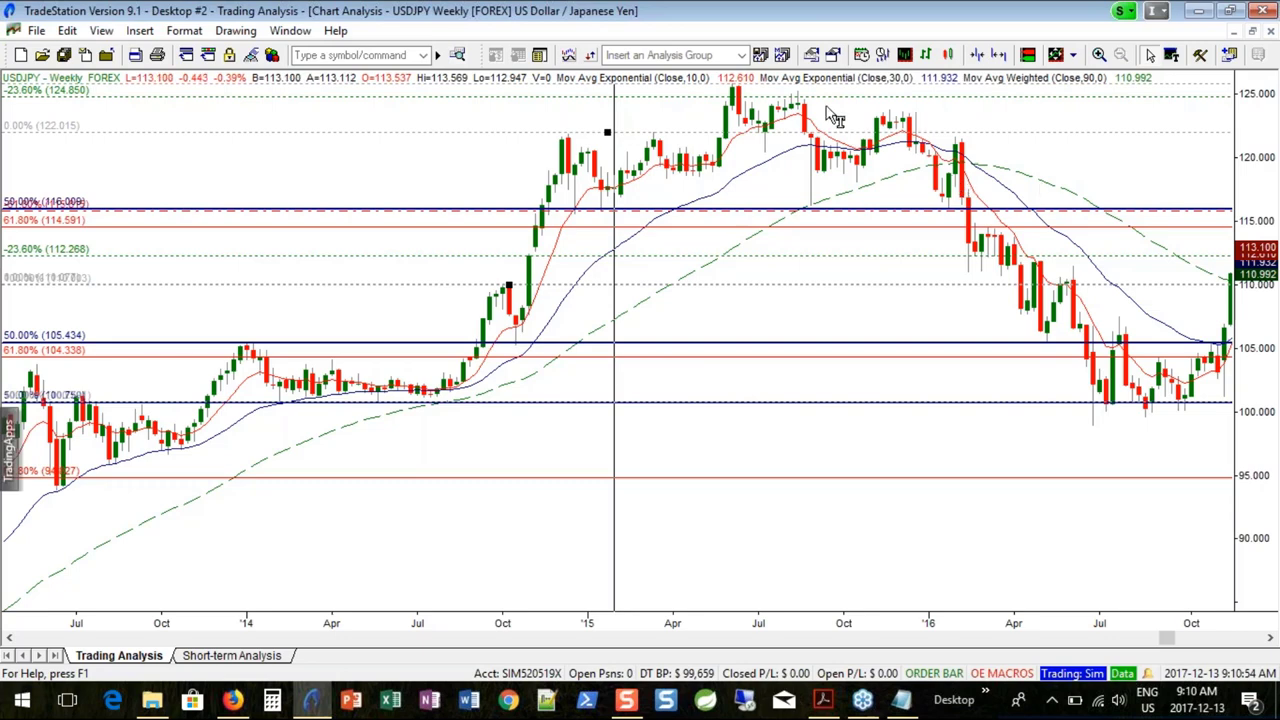
# Step: Remove the 105.434 retracement and draw a new one from late-2014 candles to the 125 high
pyautogui.rightClick(686, 370)
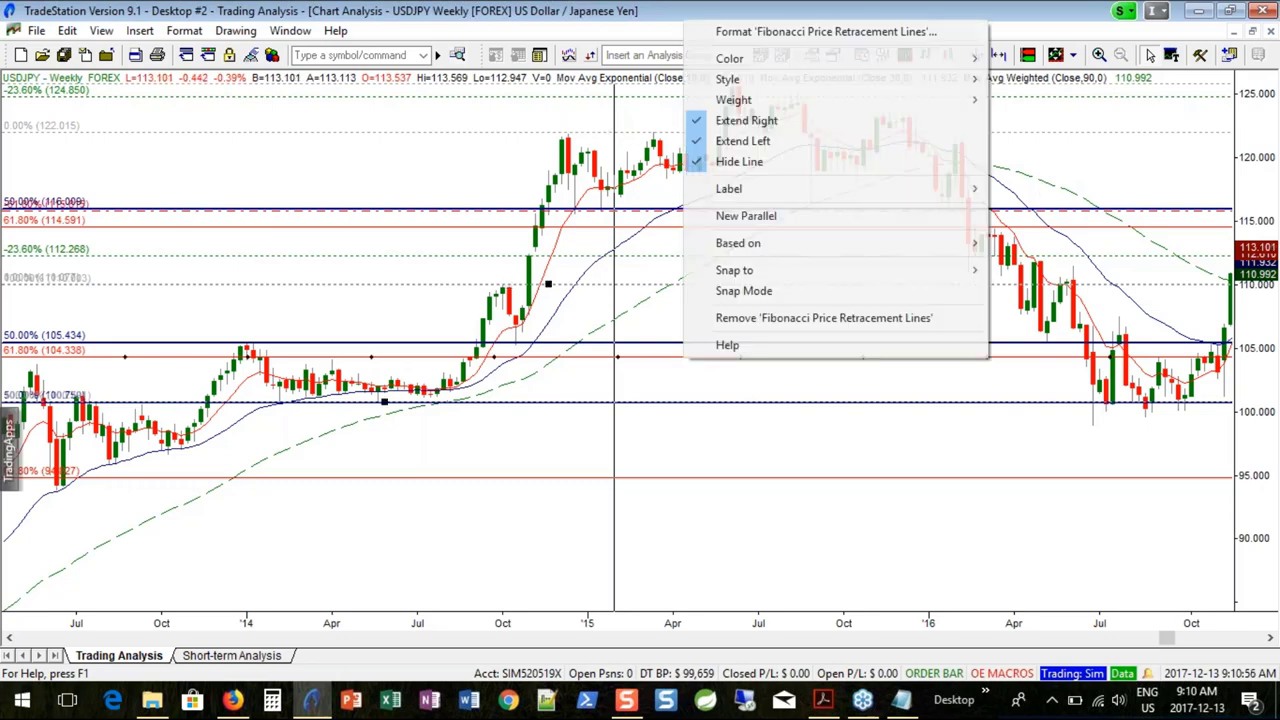
pyautogui.click(800, 319)
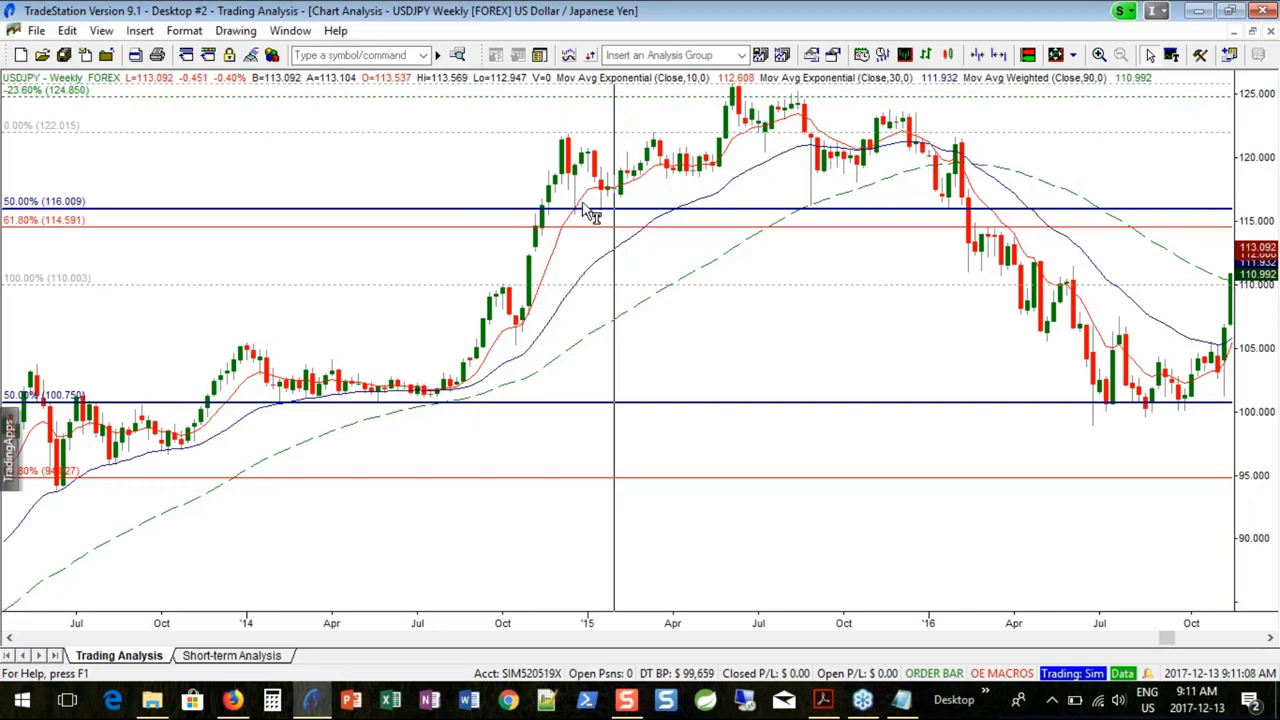
pyautogui.click(240, 30)
pyautogui.moveTo(400, 168)
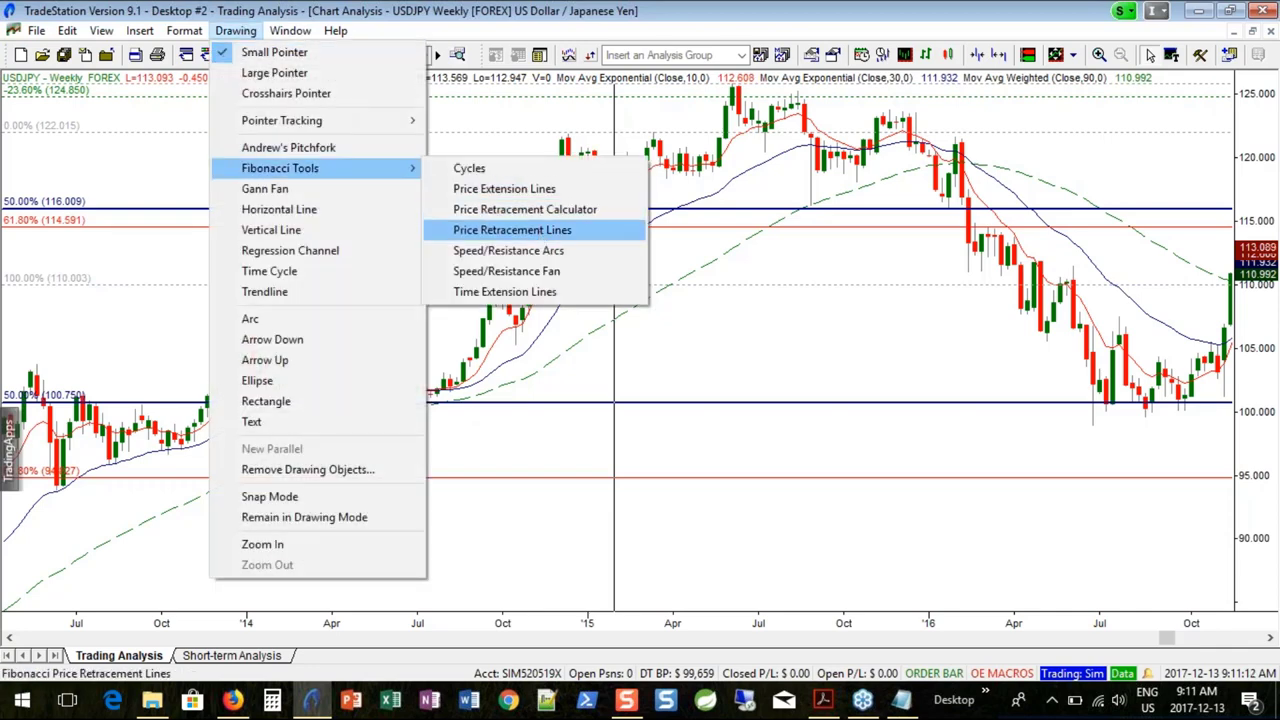
pyautogui.click(537, 230)
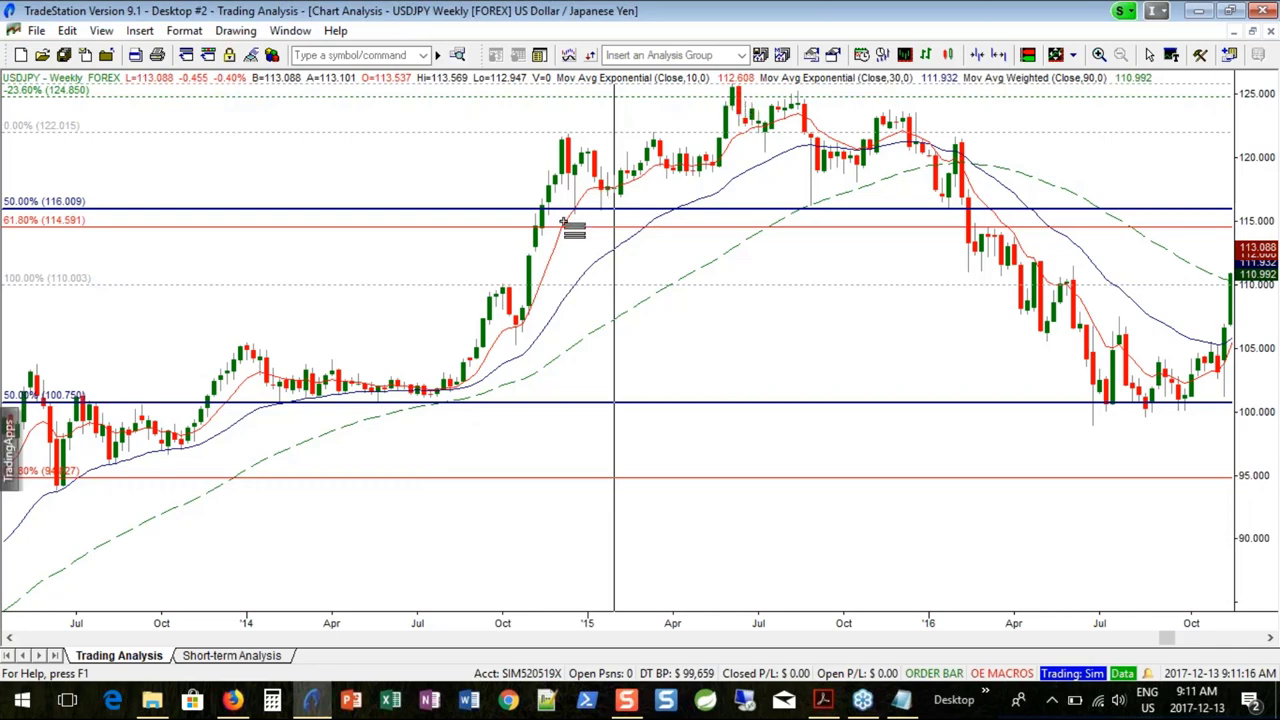
pyautogui.moveTo(520, 290); pyautogui.dragTo(777, 92)
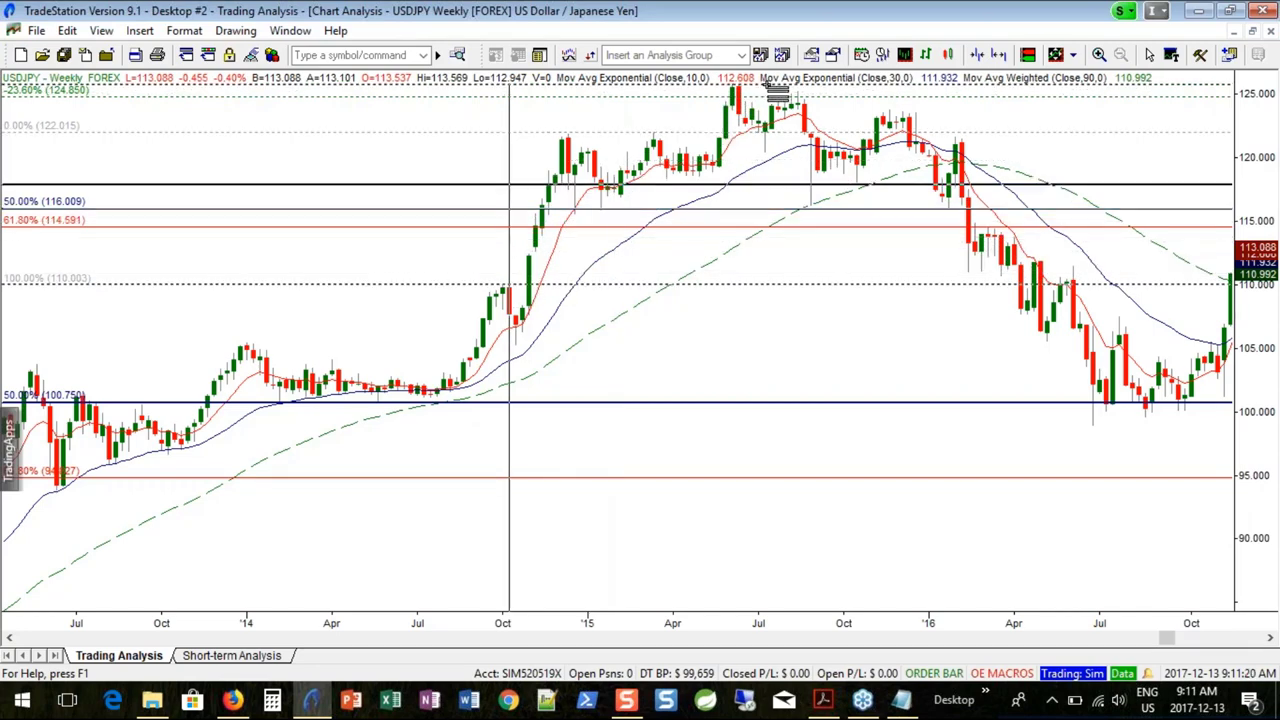
# Step: Remove the retracement with 0% at 122.015, keeping the 117.925 / 116.073 levels
pyautogui.rightClick(700, 228)
pyautogui.click(835, 524)
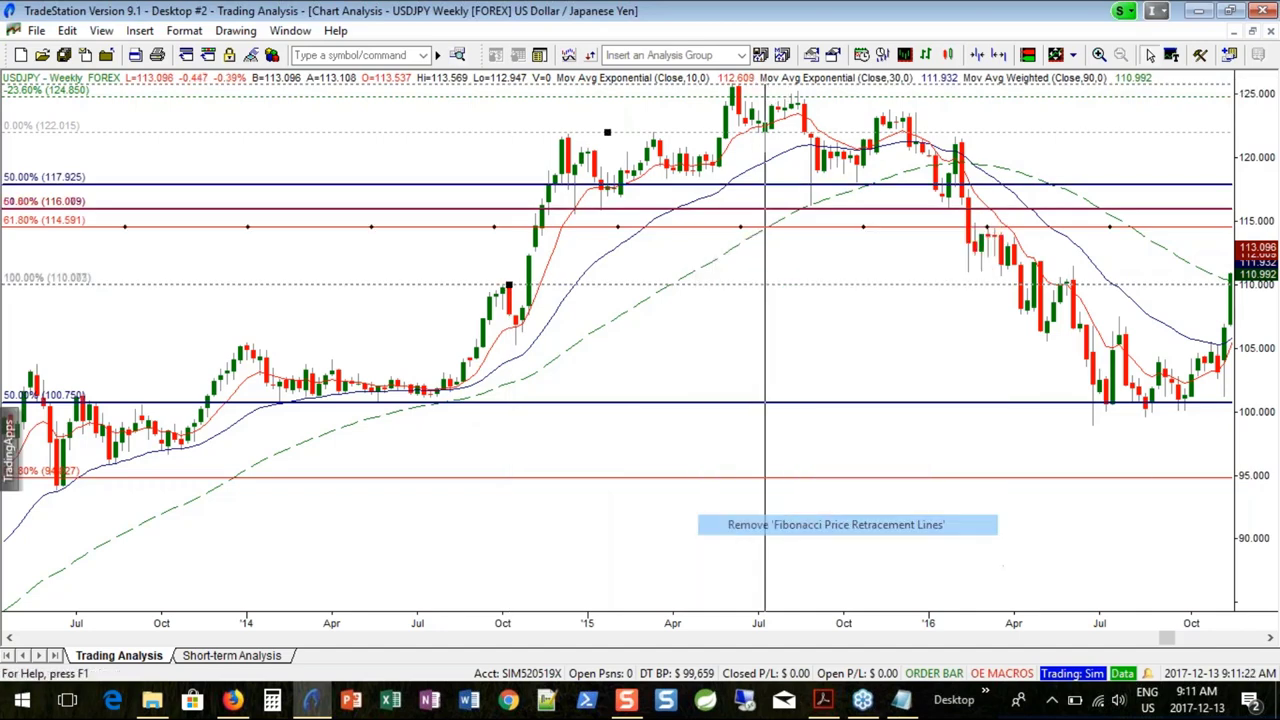
pyautogui.click(648, 110)
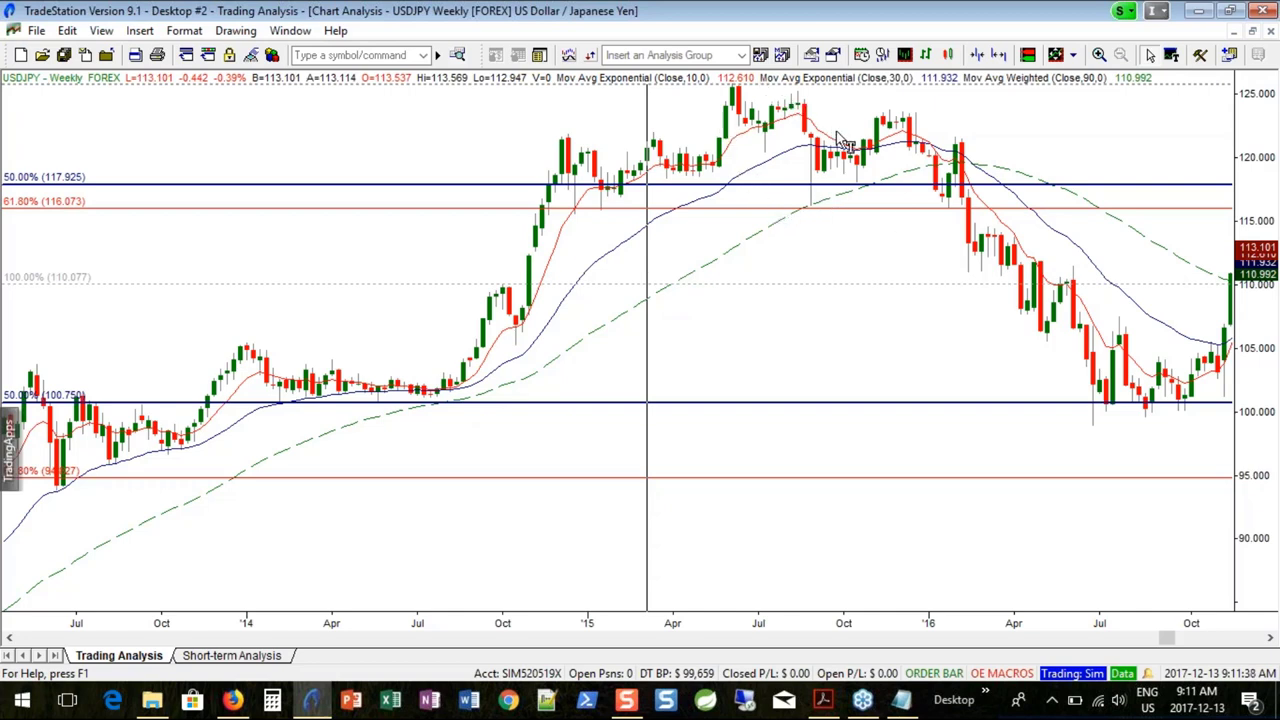
# Step: Zoom in and scroll to centre the mid-2015 to late-2016 bars around 117.925 and 116.073
pyautogui.click(955, 222)
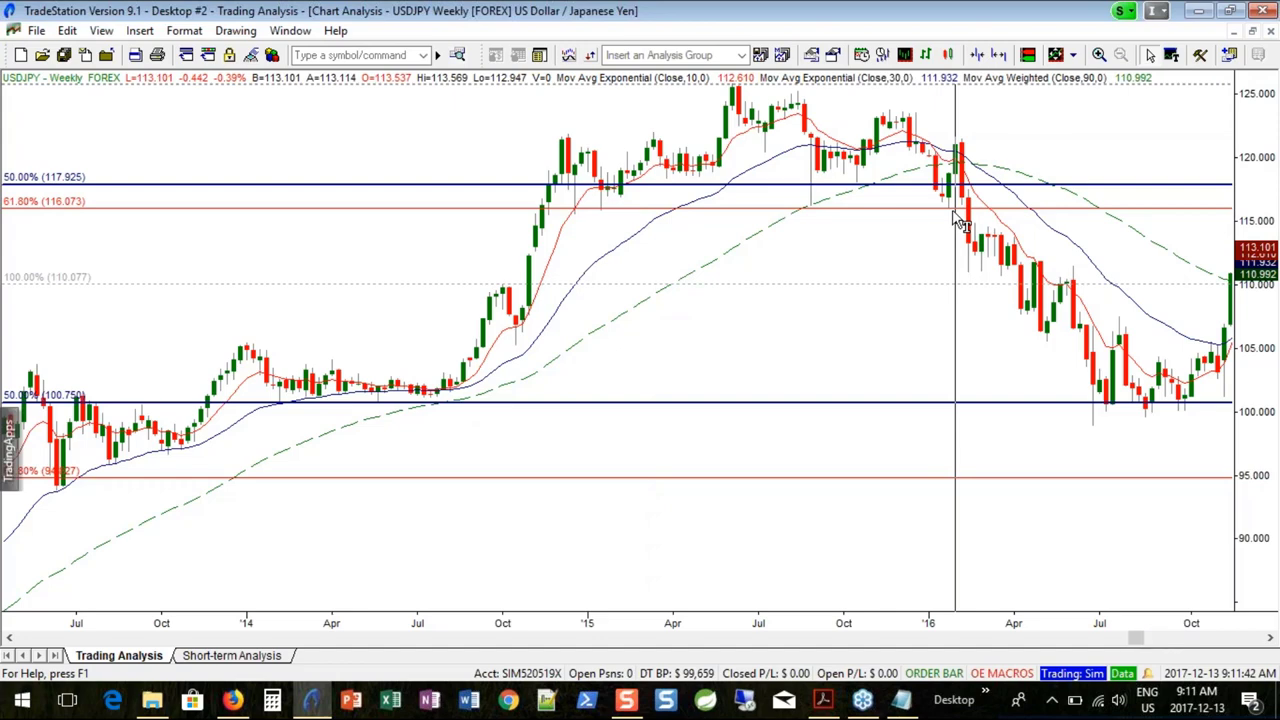
pyautogui.scroll(5, 960, 222)
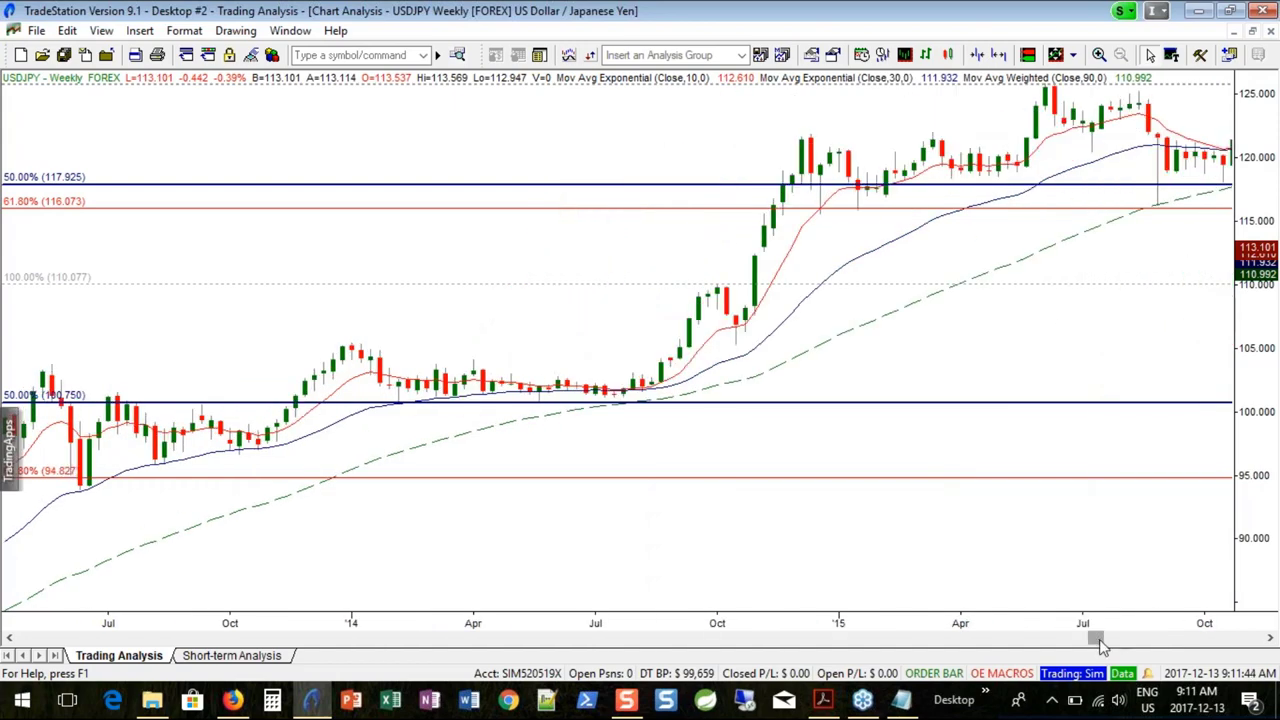
pyautogui.moveTo(1100, 645); pyautogui.dragTo(1187, 638)
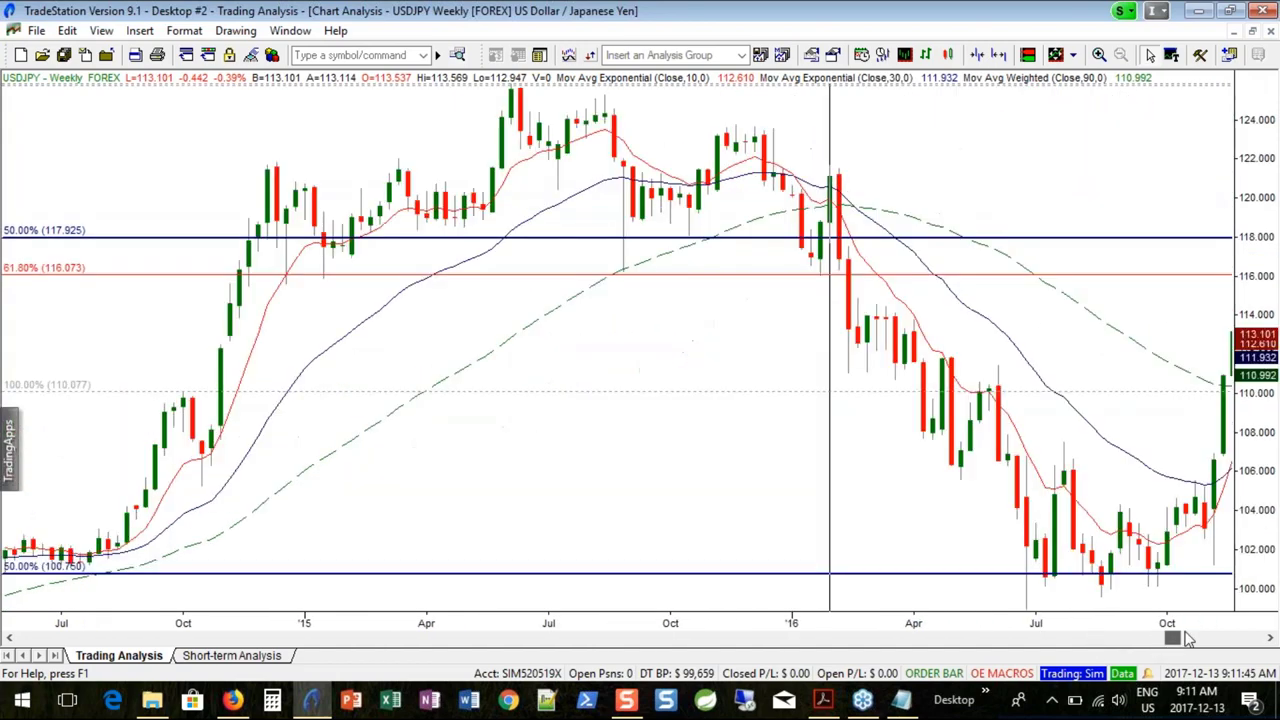
pyautogui.scroll(1, 840, 414)
pyautogui.scroll(1, 986, 477)
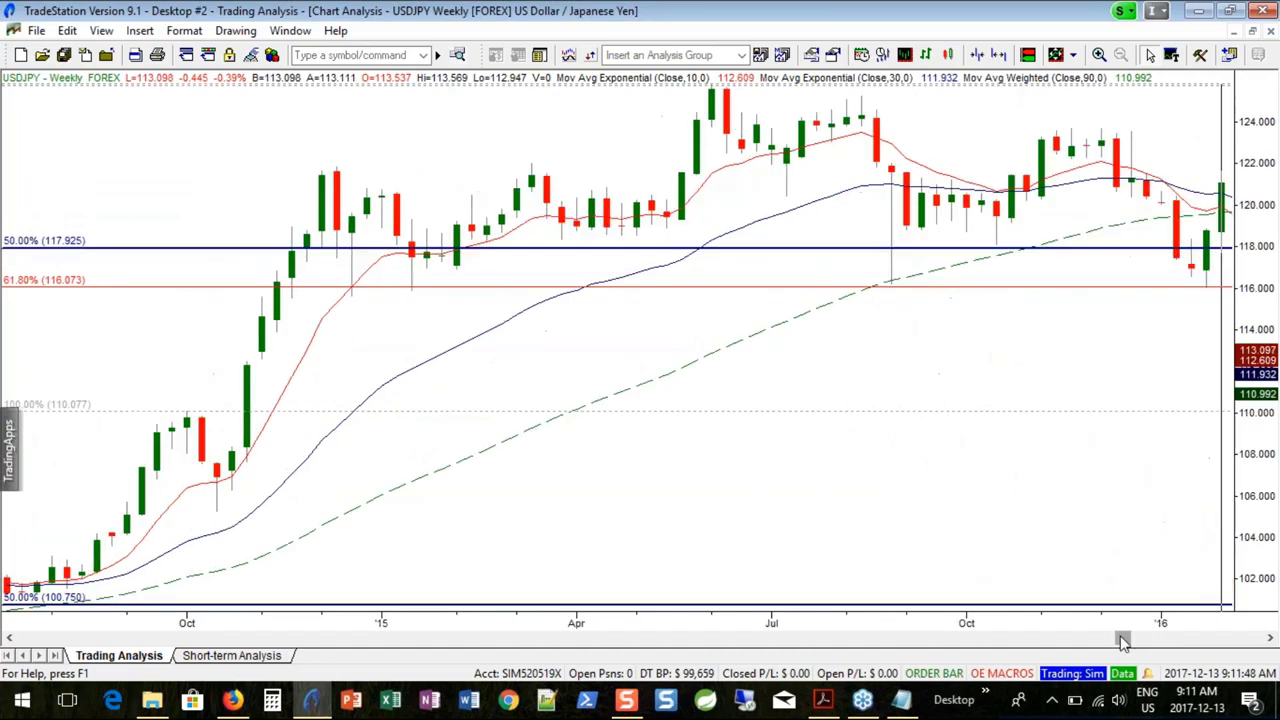
pyautogui.moveTo(1122, 641); pyautogui.dragTo(1170, 640)
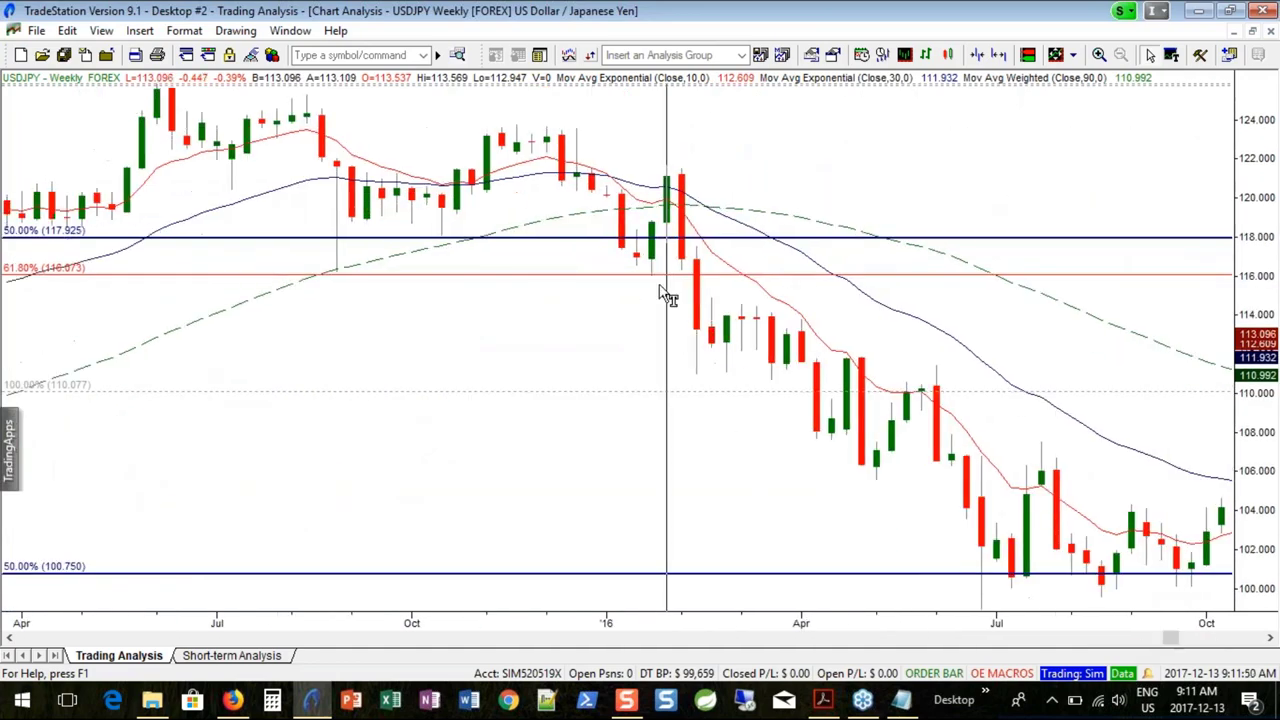
pyautogui.moveTo(668, 296)
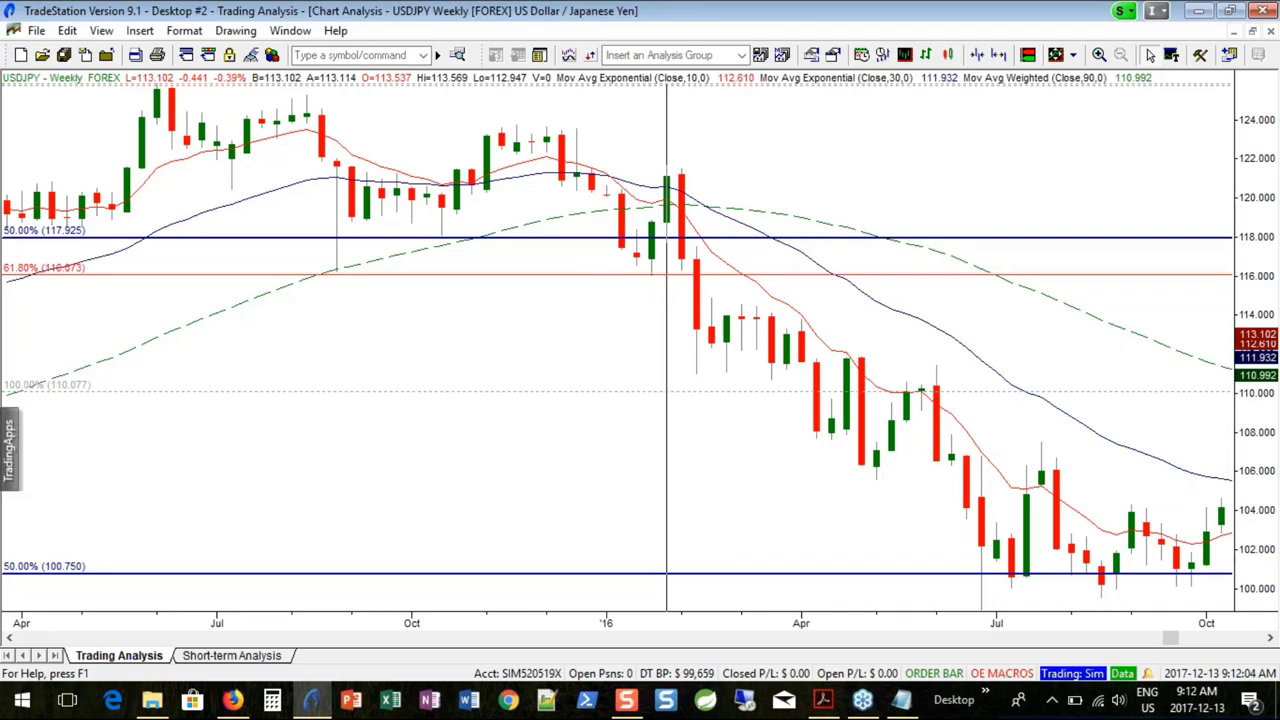
# Step: Replace the retracement with one from the mid-2015 high, spanning 122.127 down to 109.934
pyautogui.rightClick(584, 272)
pyautogui.click(671, 569)
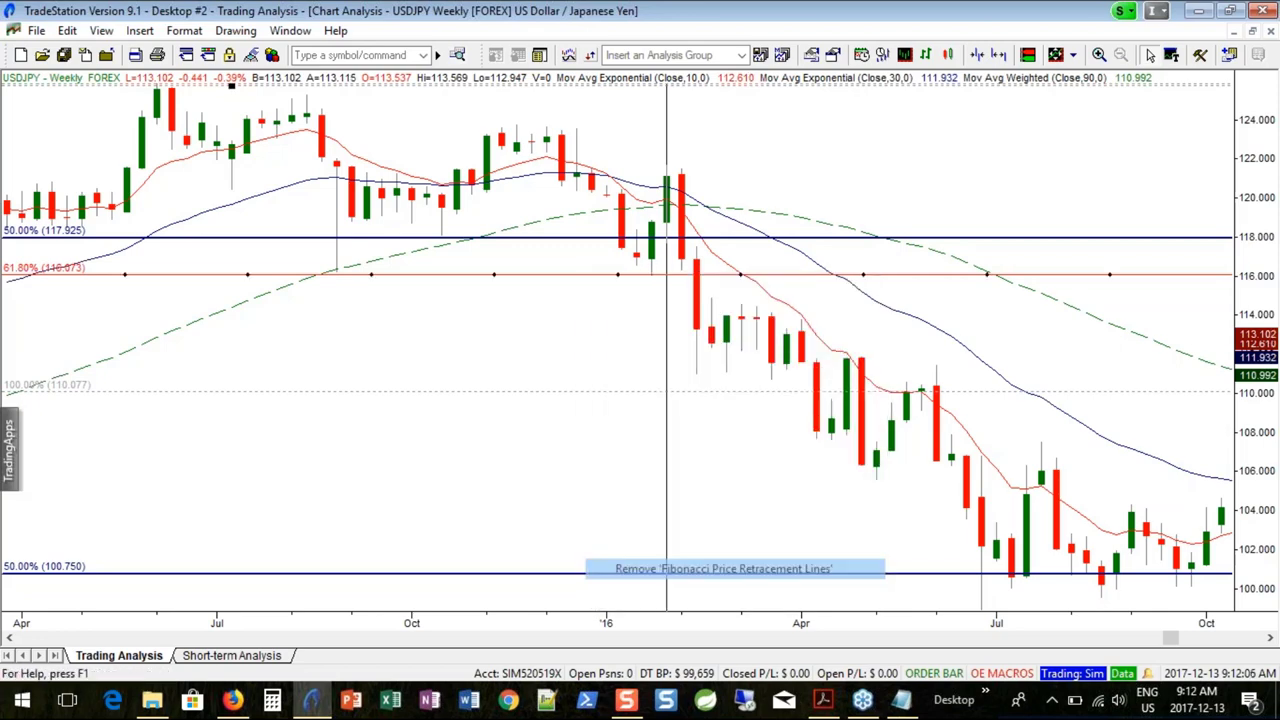
pyautogui.click(235, 30)
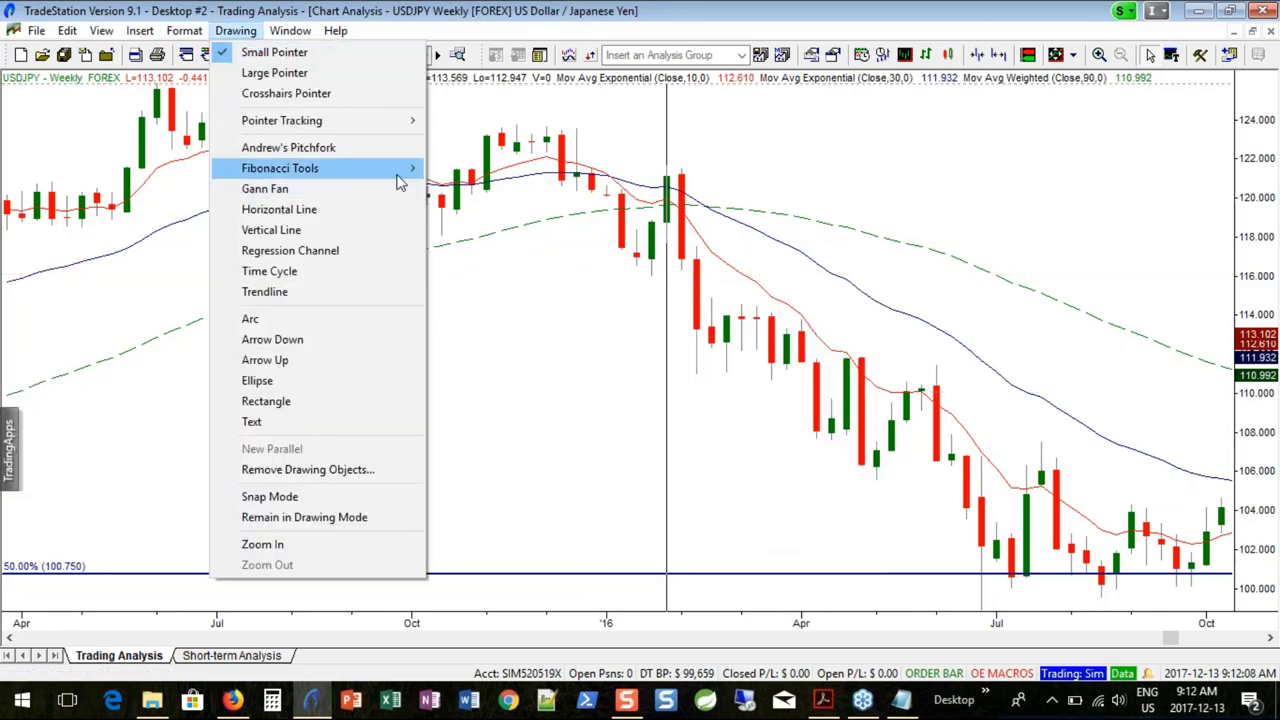
pyautogui.moveTo(400, 172)
pyautogui.click(500, 233)
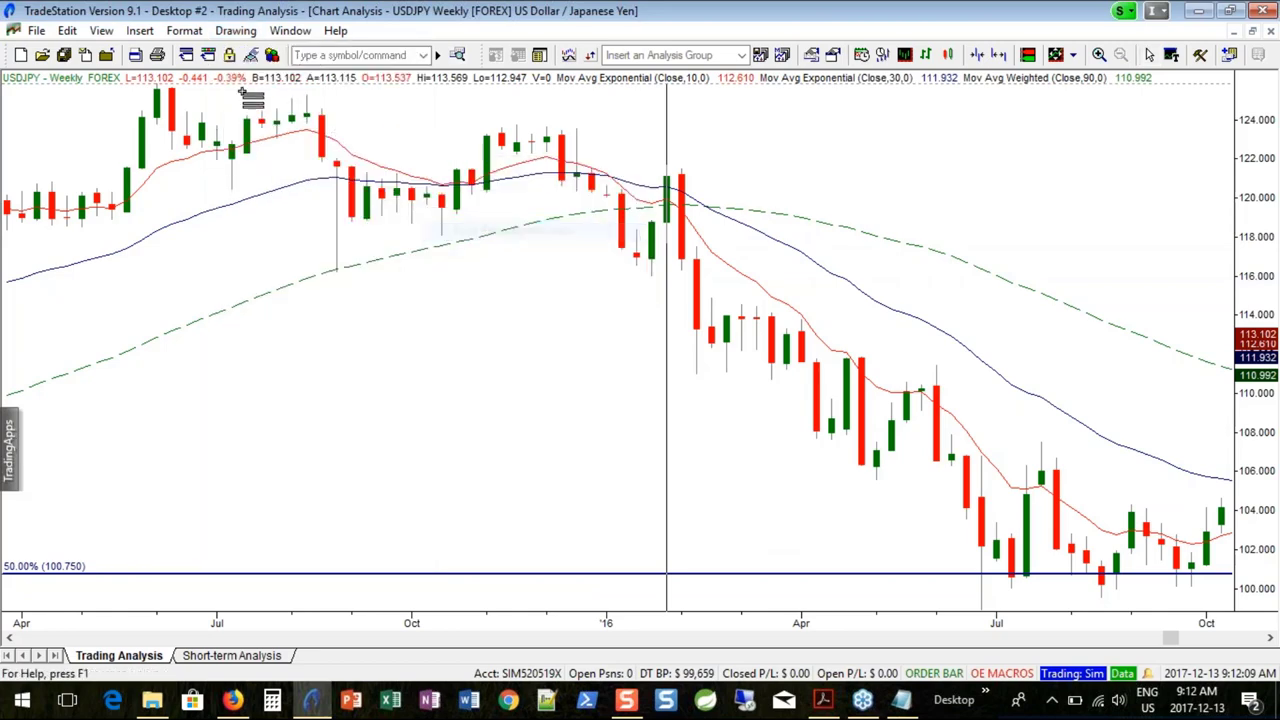
pyautogui.click(186, 82)
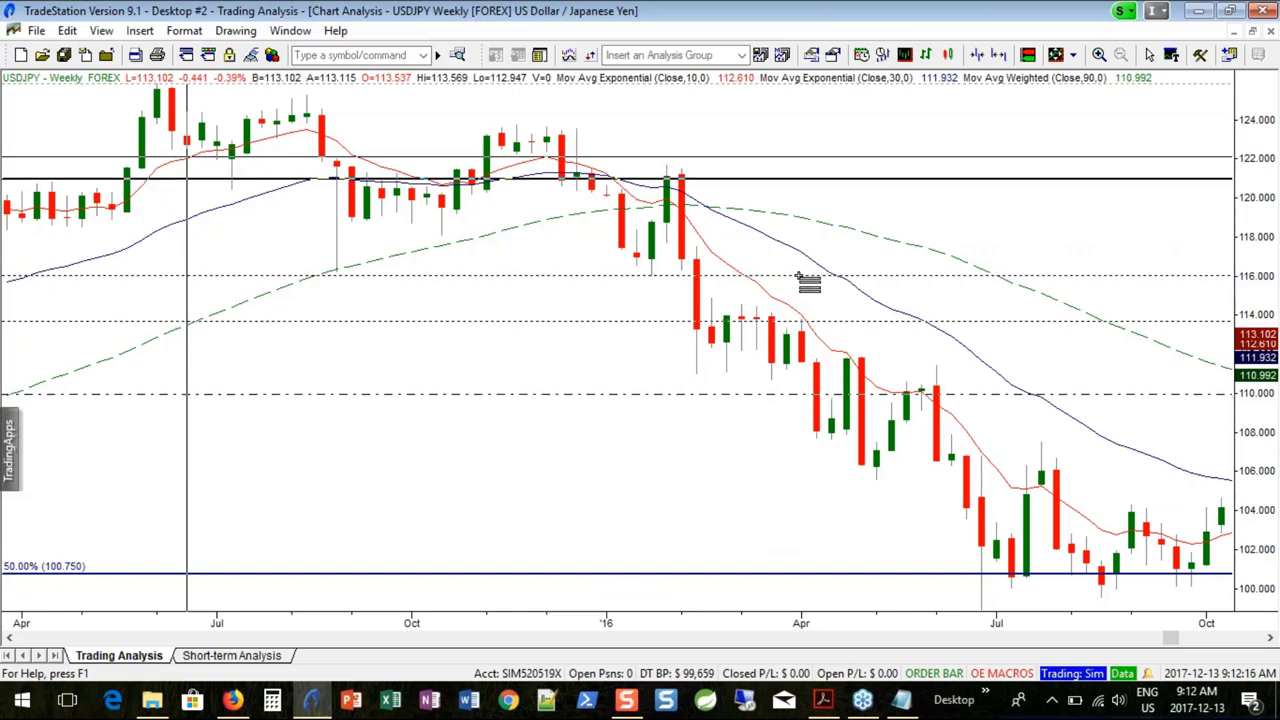
pyautogui.click(801, 277)
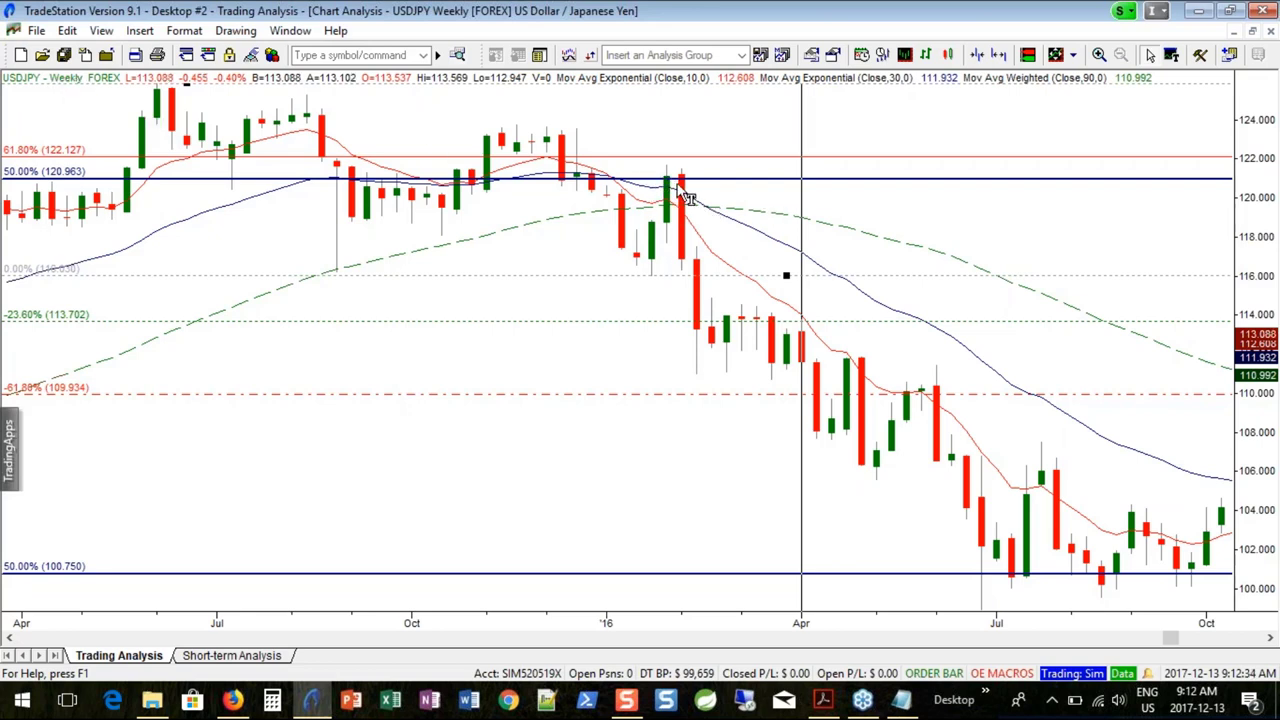
# Step: Draw a retracement from near 116 down toward 107 and delete the 120.963 retracement
pyautogui.click(235, 30)
pyautogui.moveTo(395, 171)
pyautogui.click(575, 231)
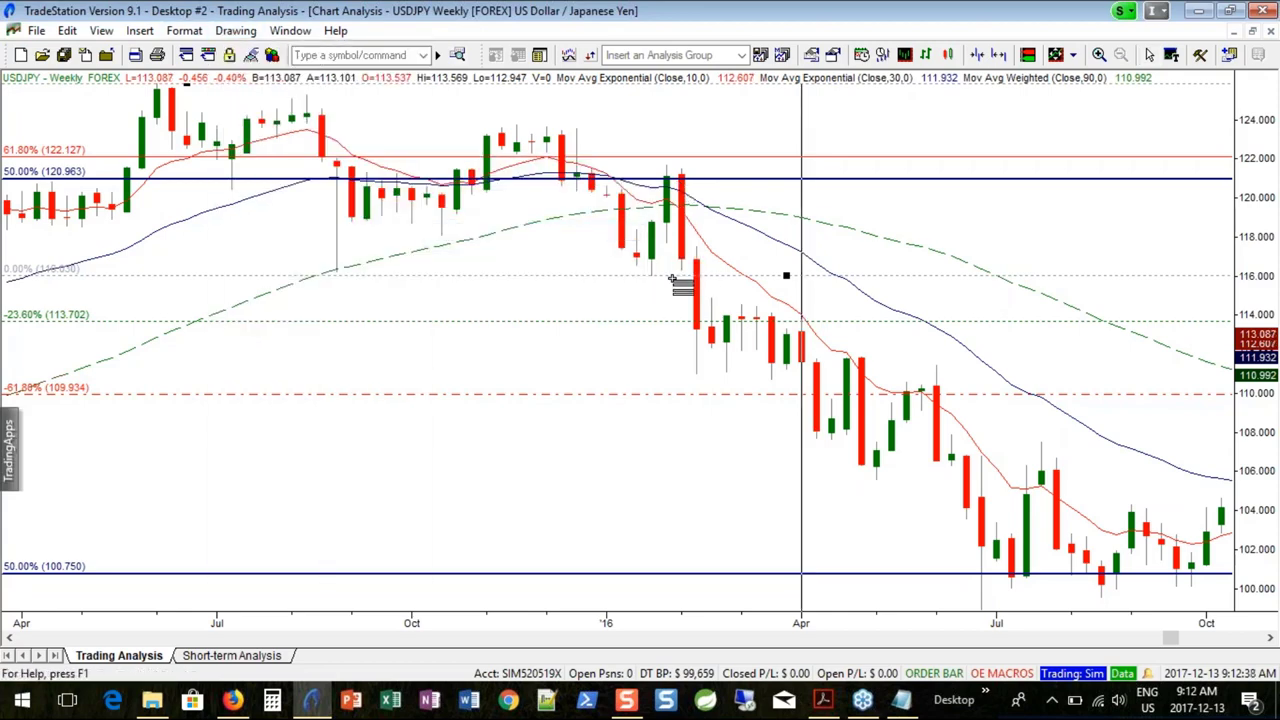
pyautogui.moveTo(669, 275); pyautogui.dragTo(877, 441)
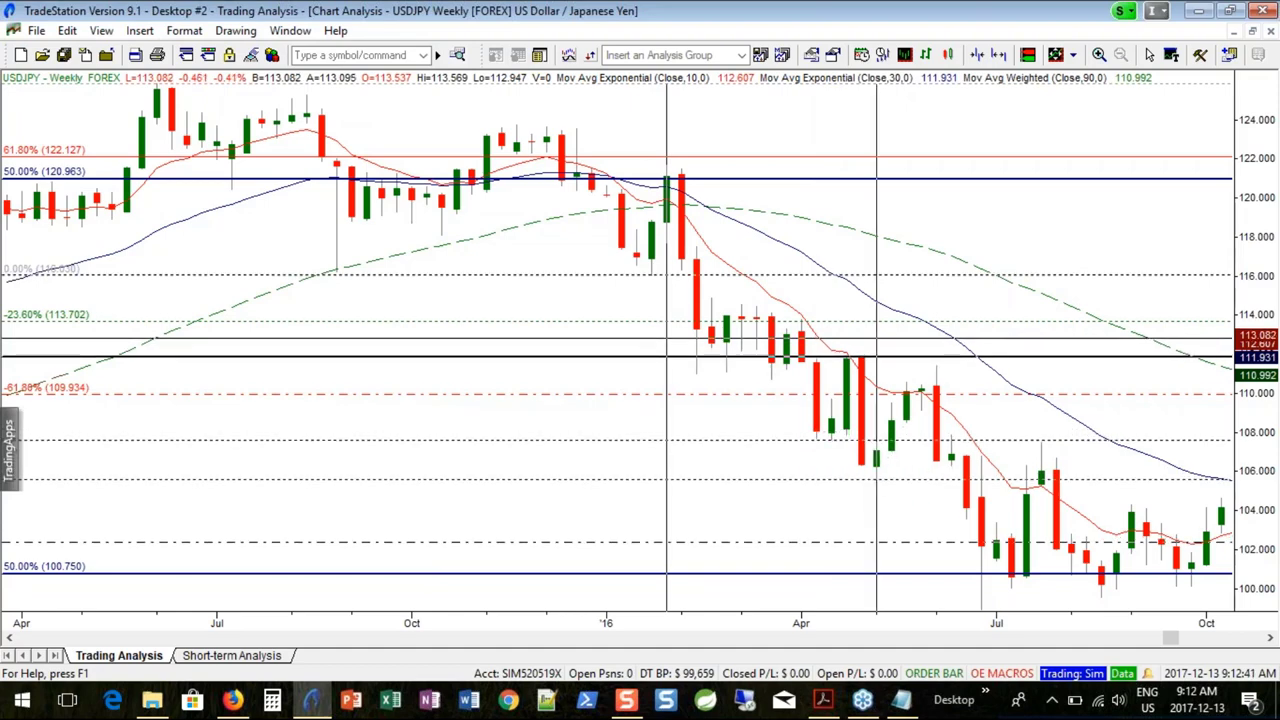
pyautogui.rightClick(758, 160)
pyautogui.click(780, 450)
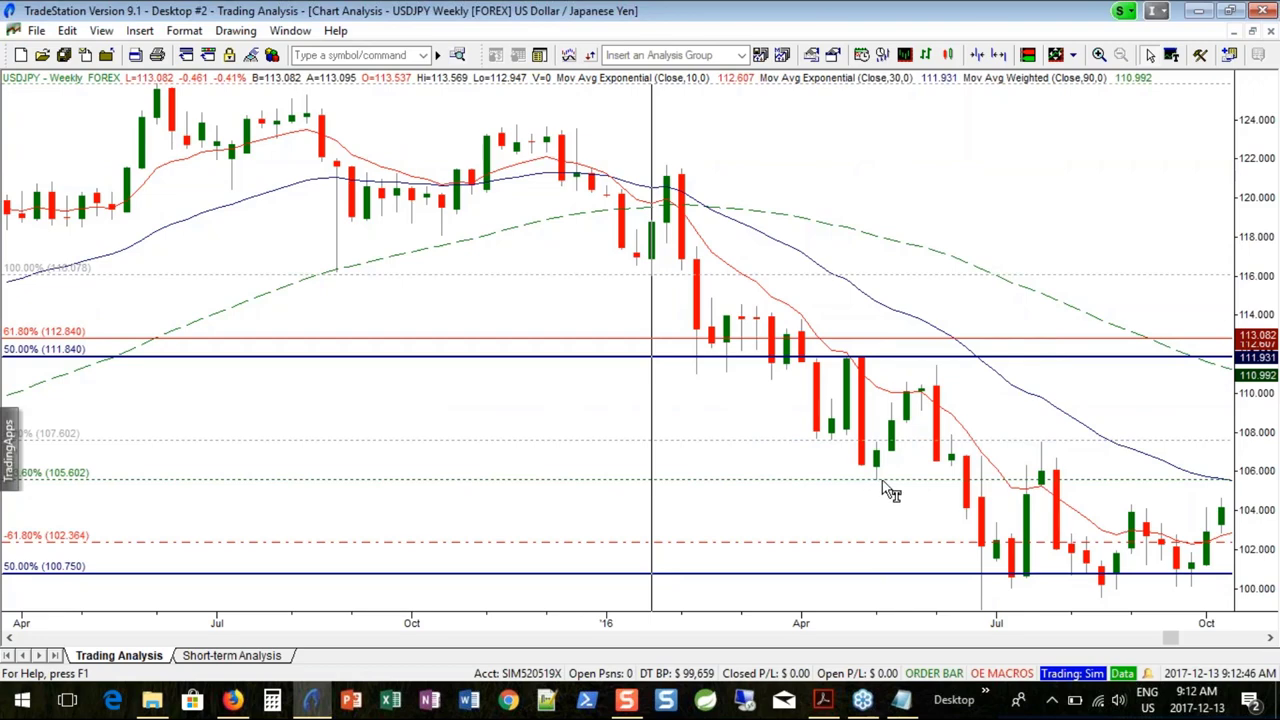
# Step: Draw another retracement down from the January 2016 bar, 50% at 110.811 and -61.8% at 99.033
pyautogui.click(290, 31)
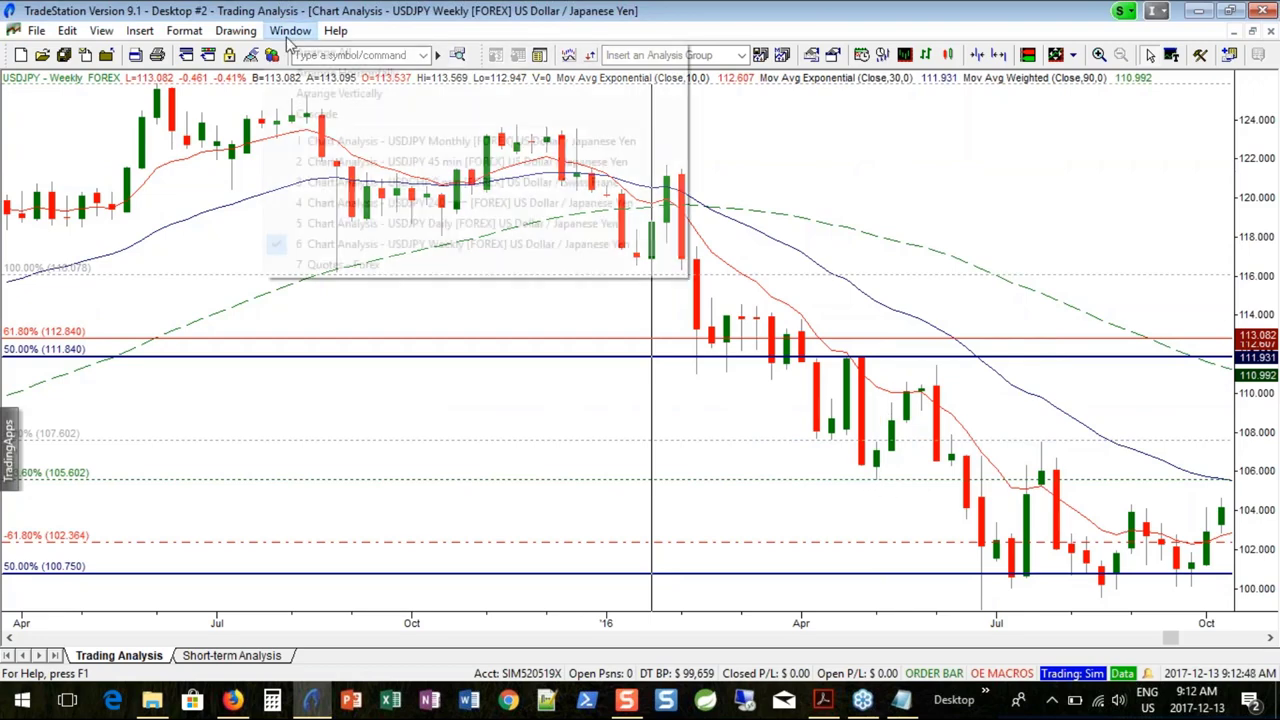
pyautogui.moveTo(236, 32)
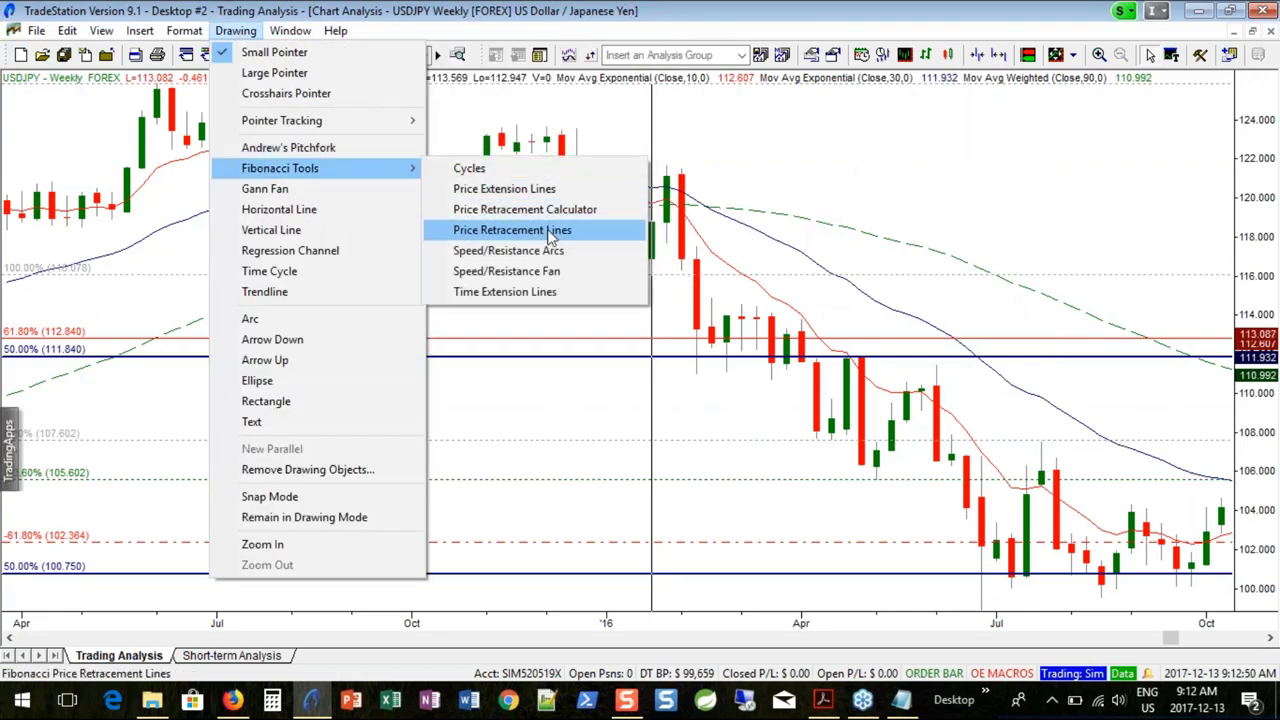
pyautogui.click(530, 234)
pyautogui.moveTo(664, 279); pyautogui.dragTo(1012, 489)
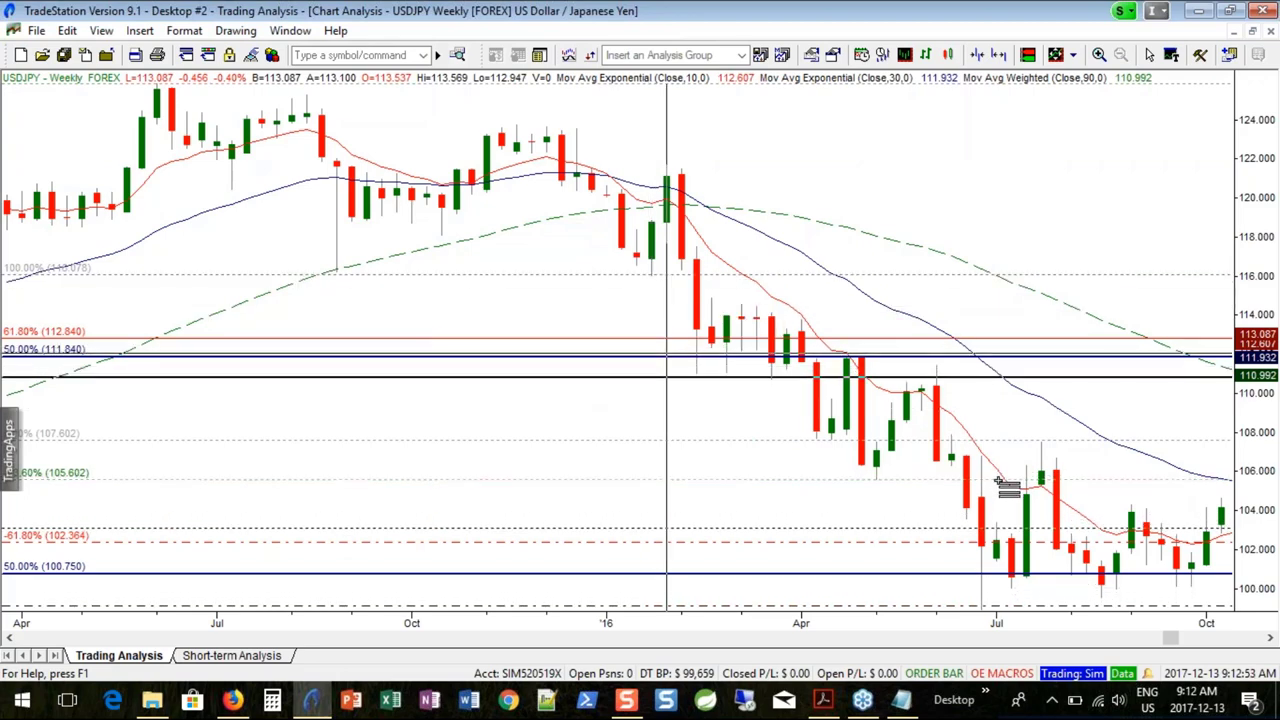
pyautogui.rightClick(644, 338)
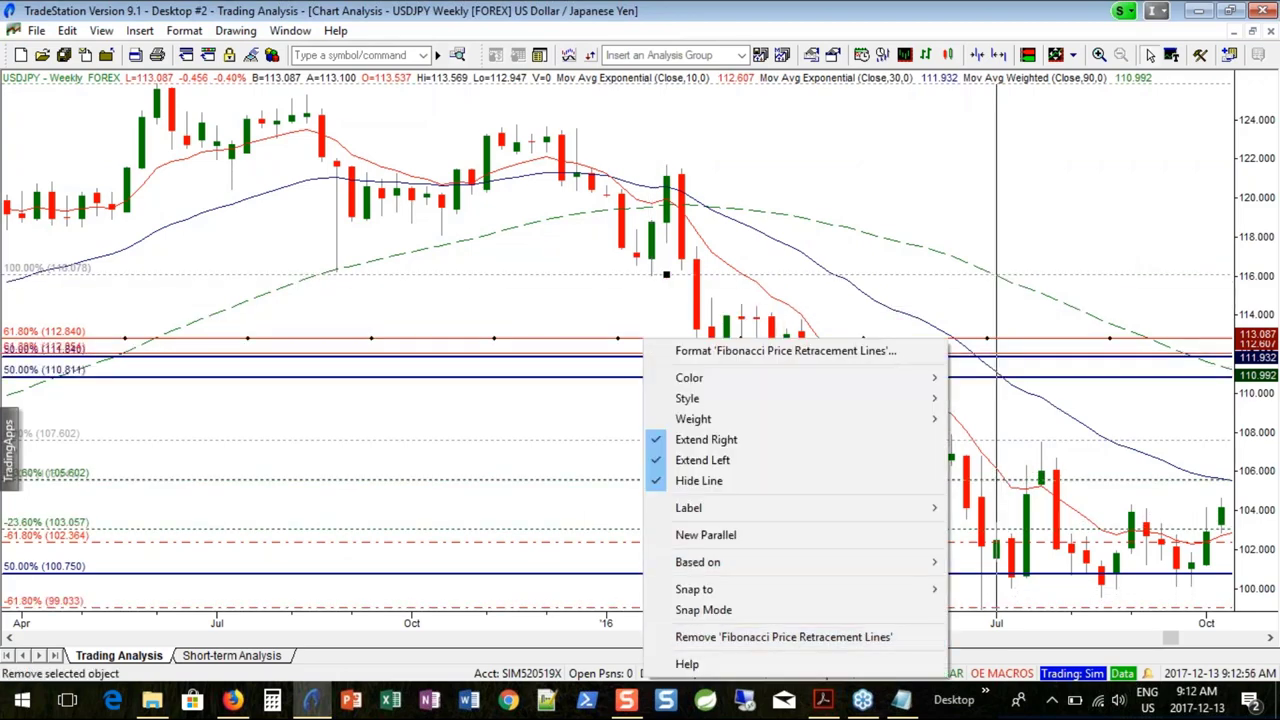
# Step: Delete both trial retracements and scroll the chart to show bars through late 2017
pyautogui.click(905, 637)
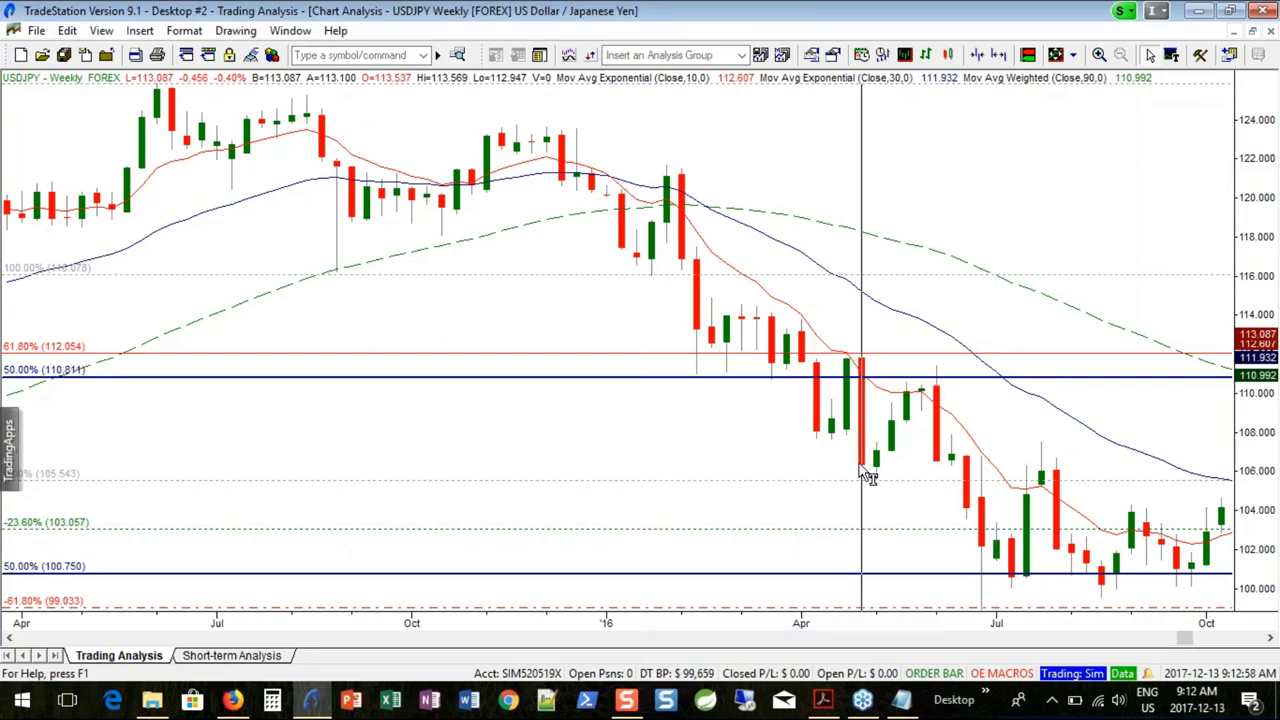
pyautogui.scroll(-2, 868, 477)
pyautogui.scroll(-7, 868, 477)
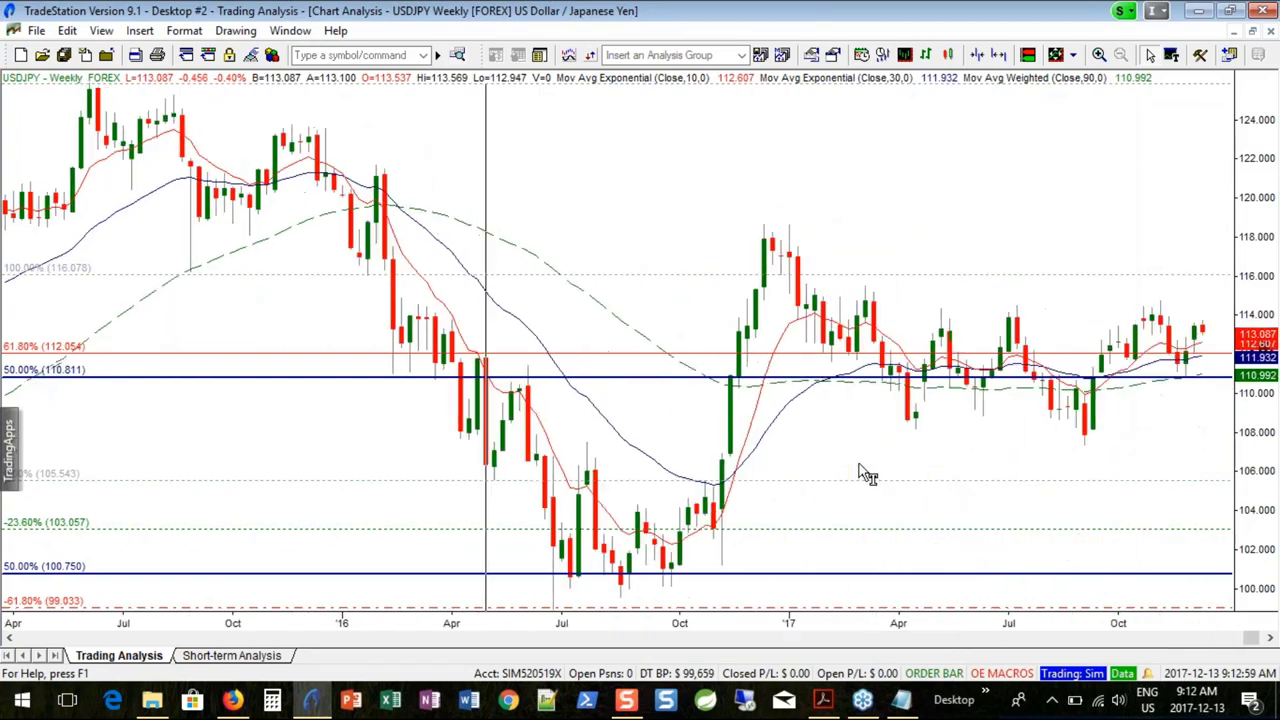
pyautogui.rightClick(463, 356)
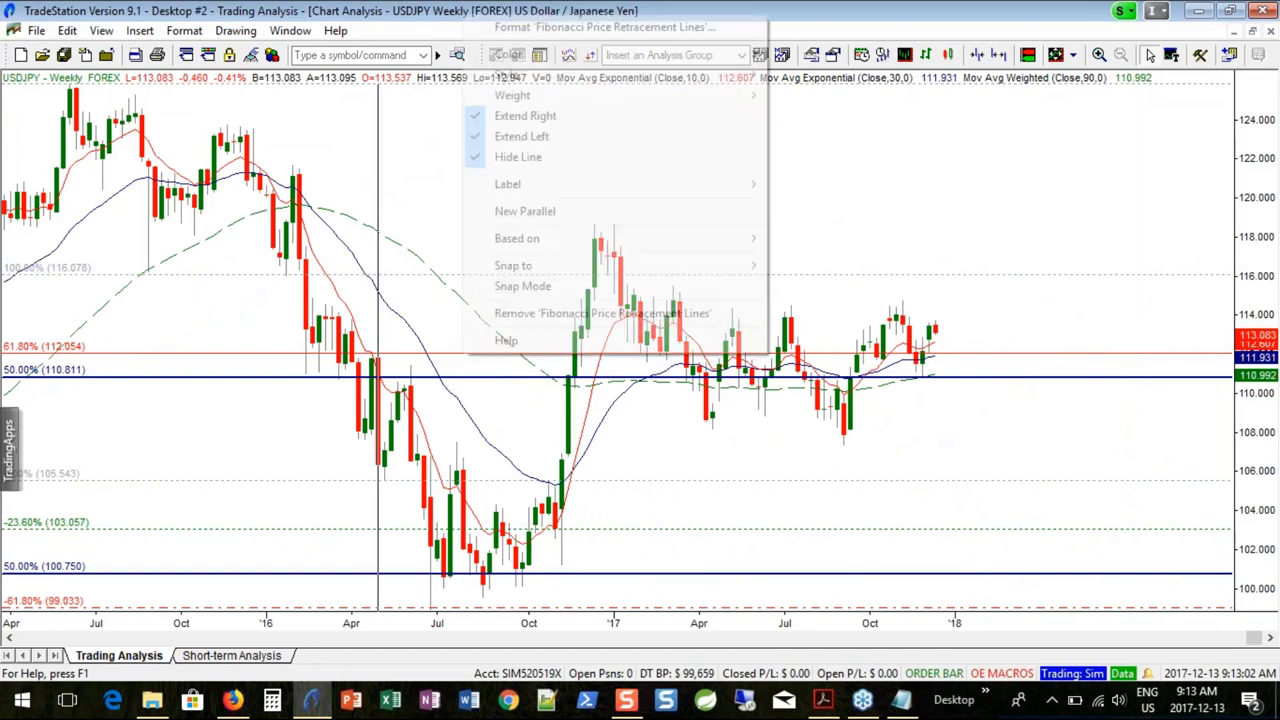
pyautogui.click(531, 315)
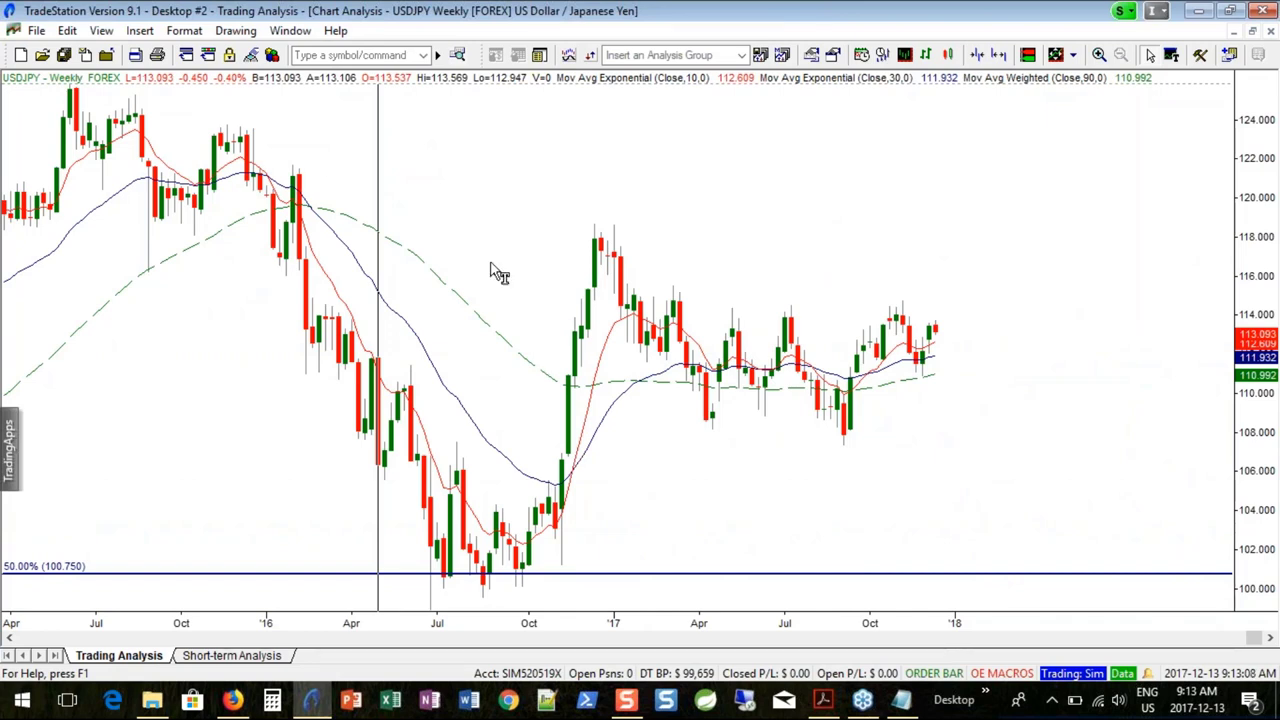
pyautogui.click(236, 31)
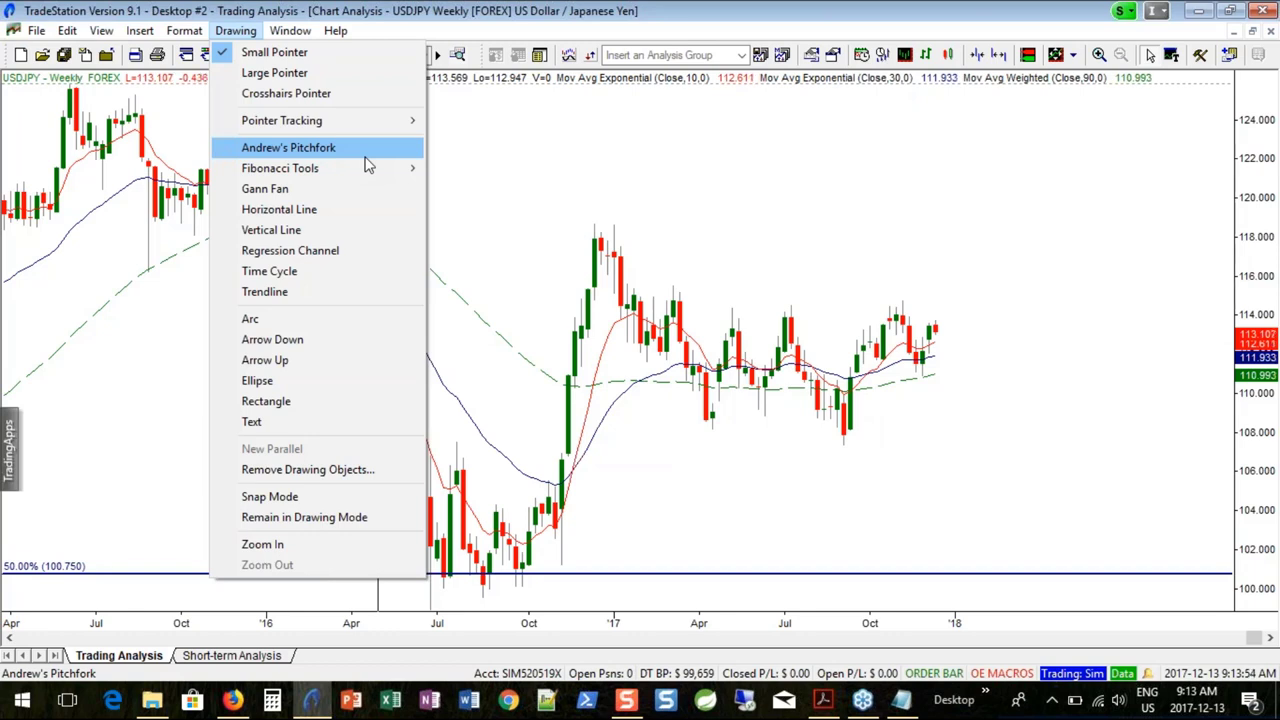
# Step: Draw a retracement from the ~100 mid-2016 low to the ~118 high, 50% at 108.799
pyautogui.click(474, 183)
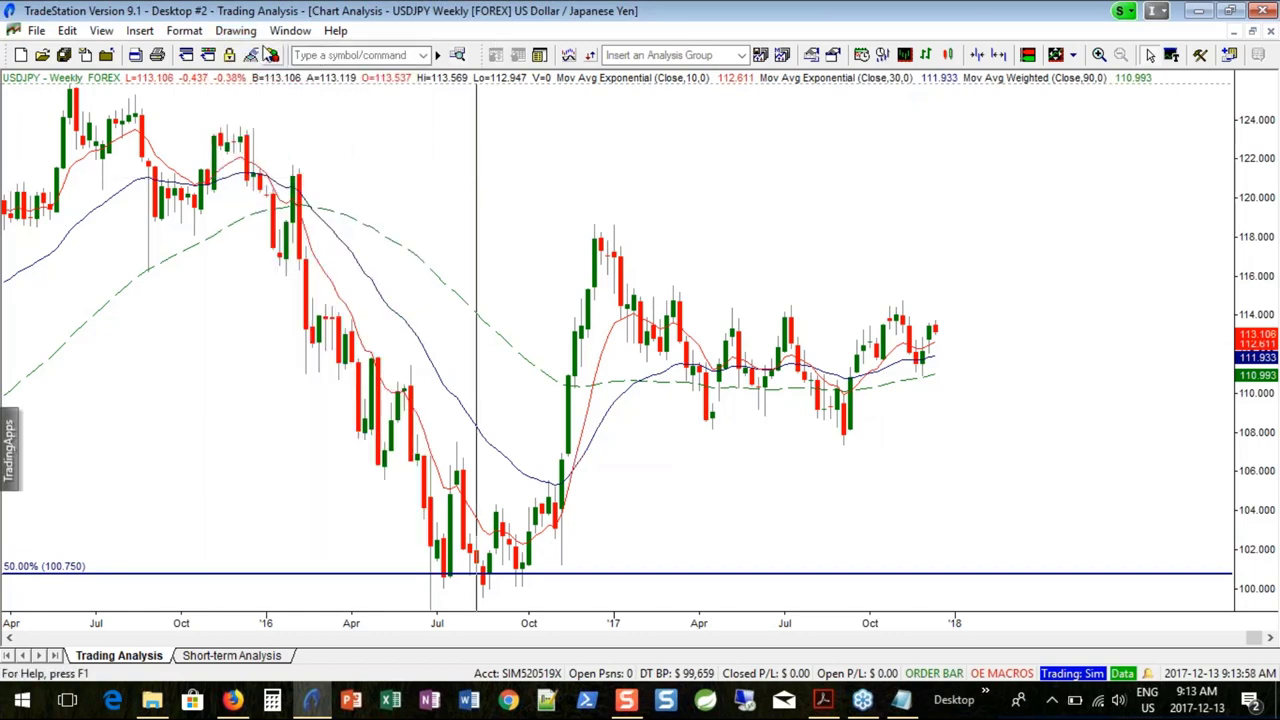
pyautogui.click(235, 30)
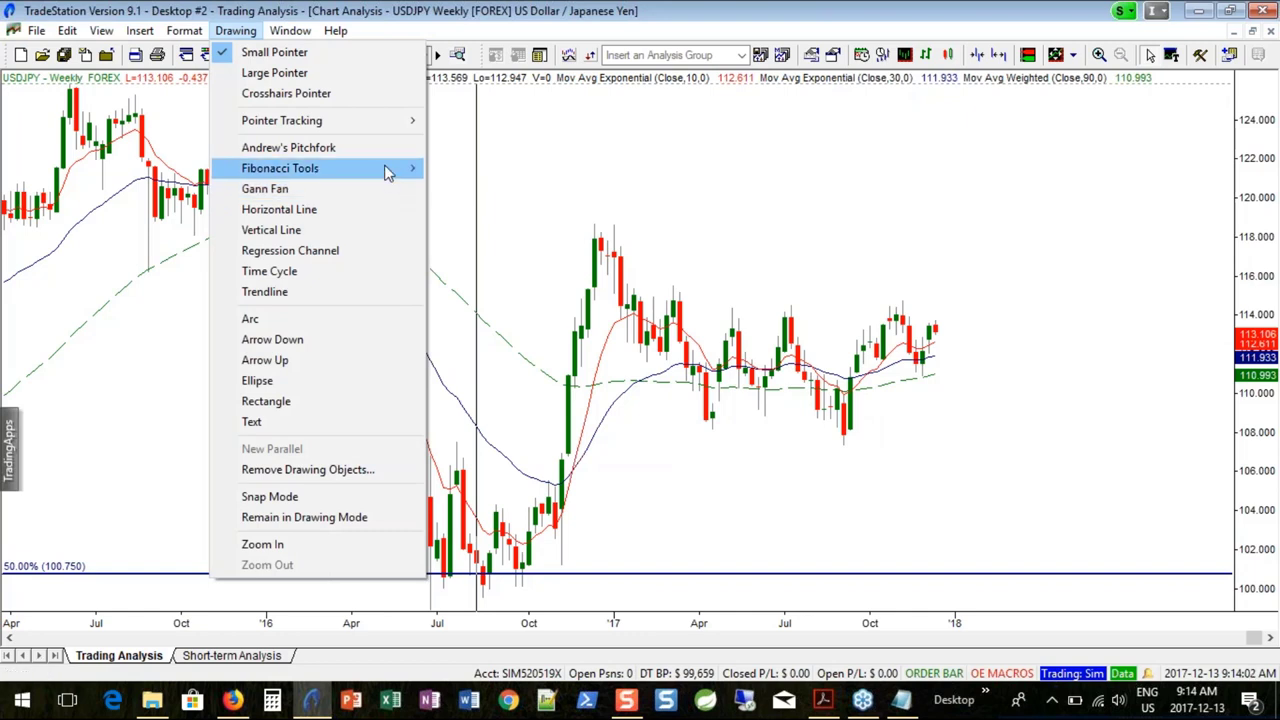
pyautogui.moveTo(390, 168)
pyautogui.click(540, 230)
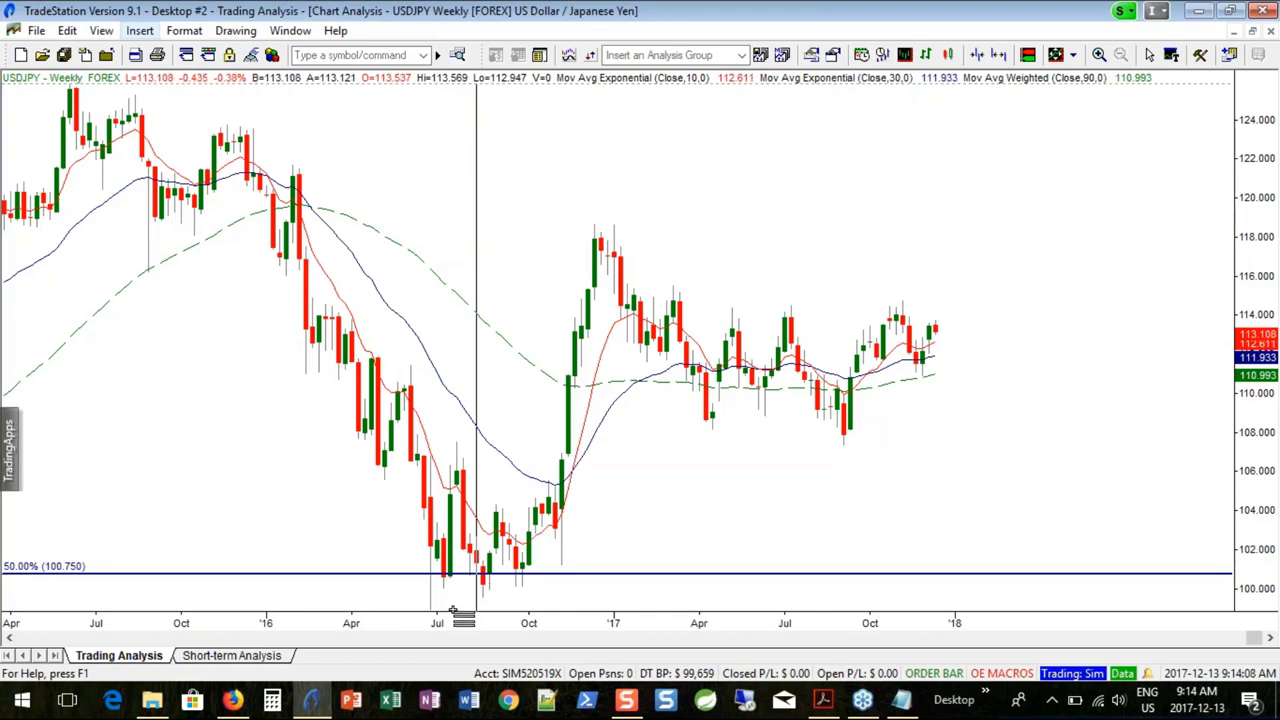
pyautogui.moveTo(453, 612); pyautogui.dragTo(717, 225)
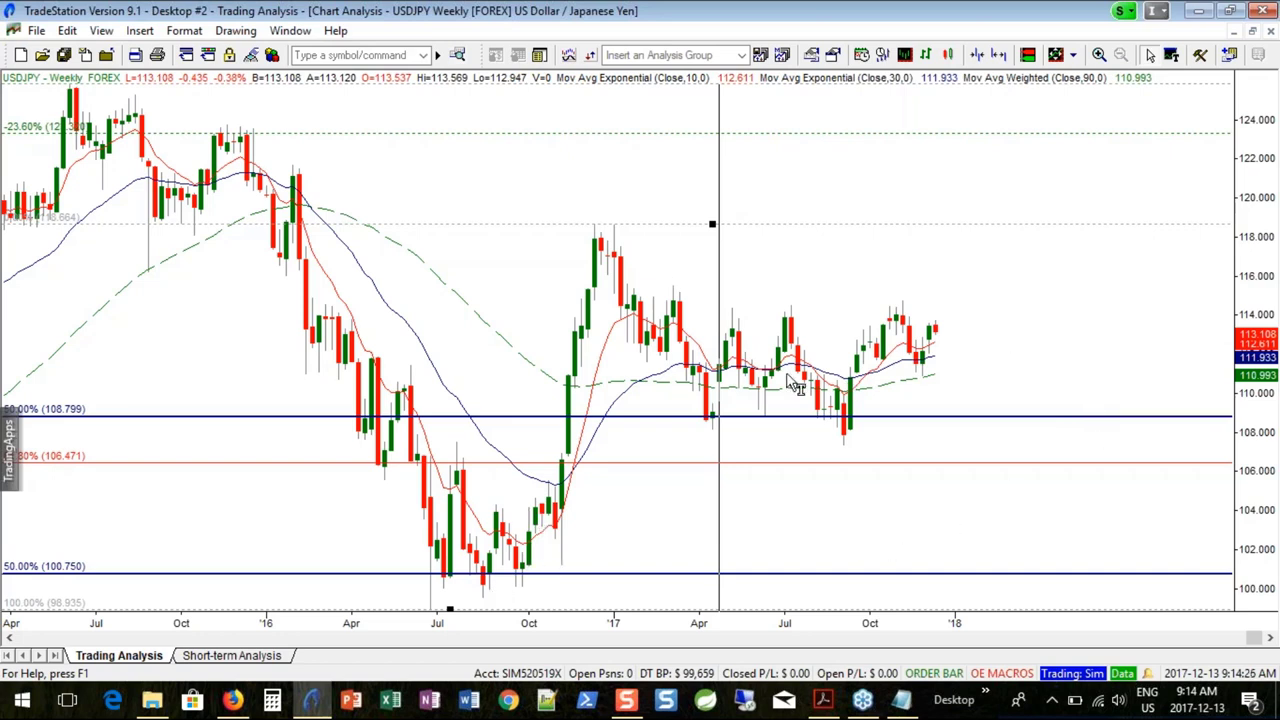
pyautogui.click(948, 443)
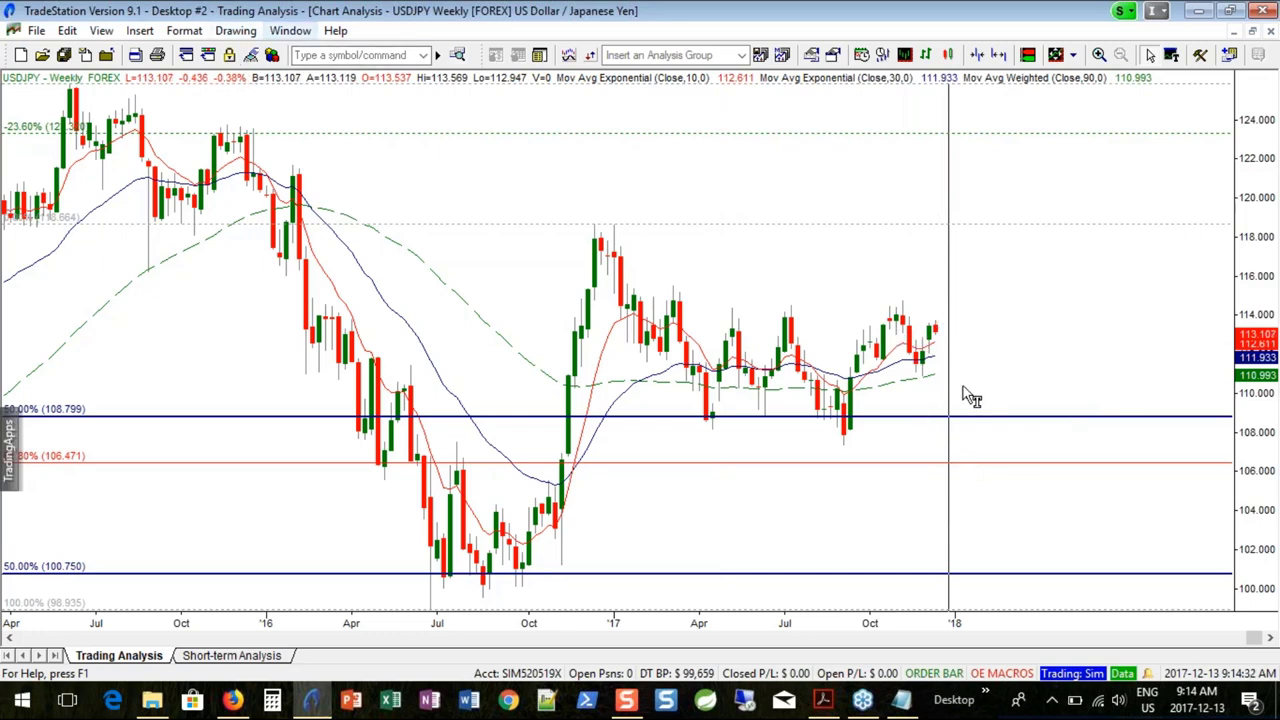
# Step: Draw a retracement from the early-2017 high to the October 2017 low, 61.8% at 114.299
pyautogui.click(236, 30)
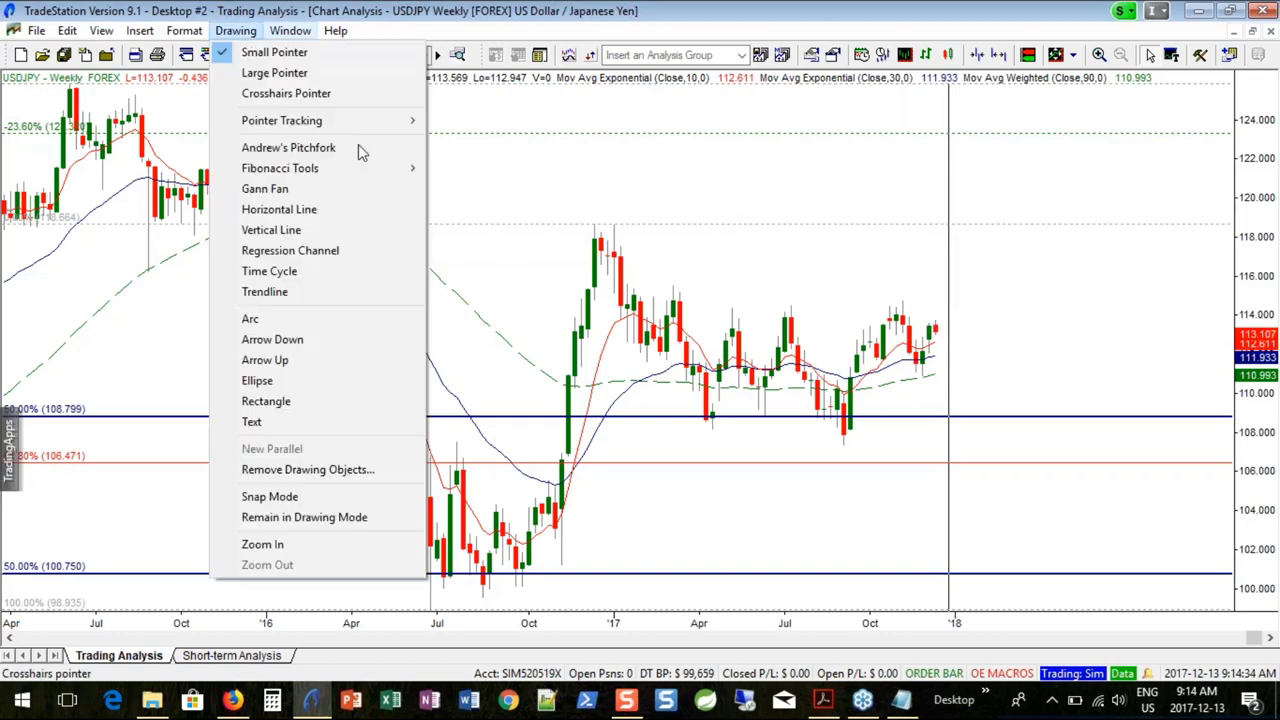
pyautogui.moveTo(372, 168)
pyautogui.click(570, 232)
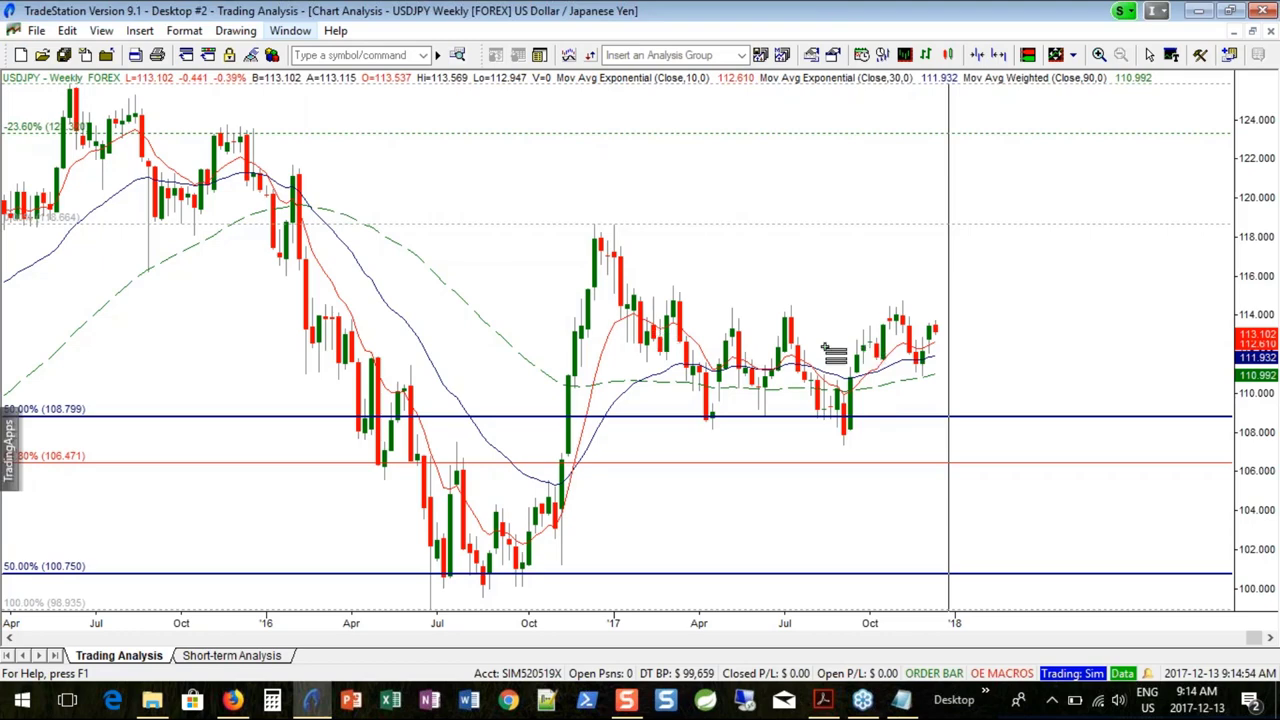
pyautogui.click(621, 226)
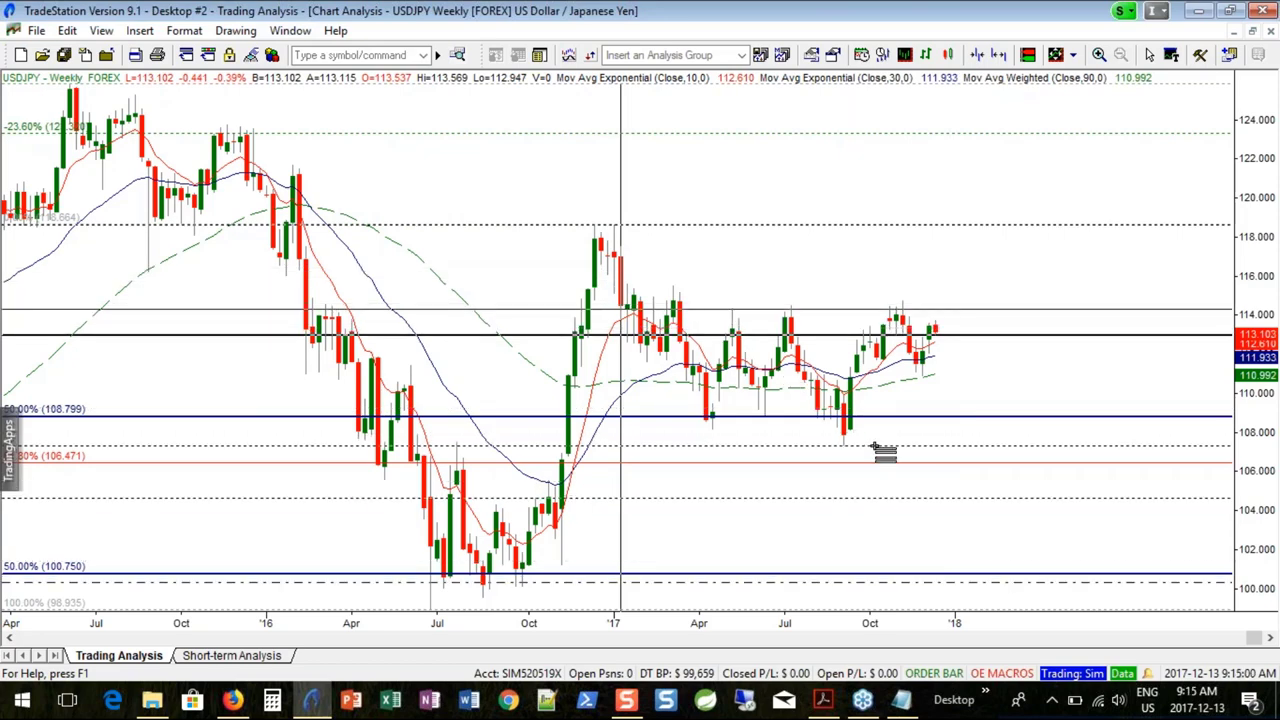
pyautogui.click(869, 446)
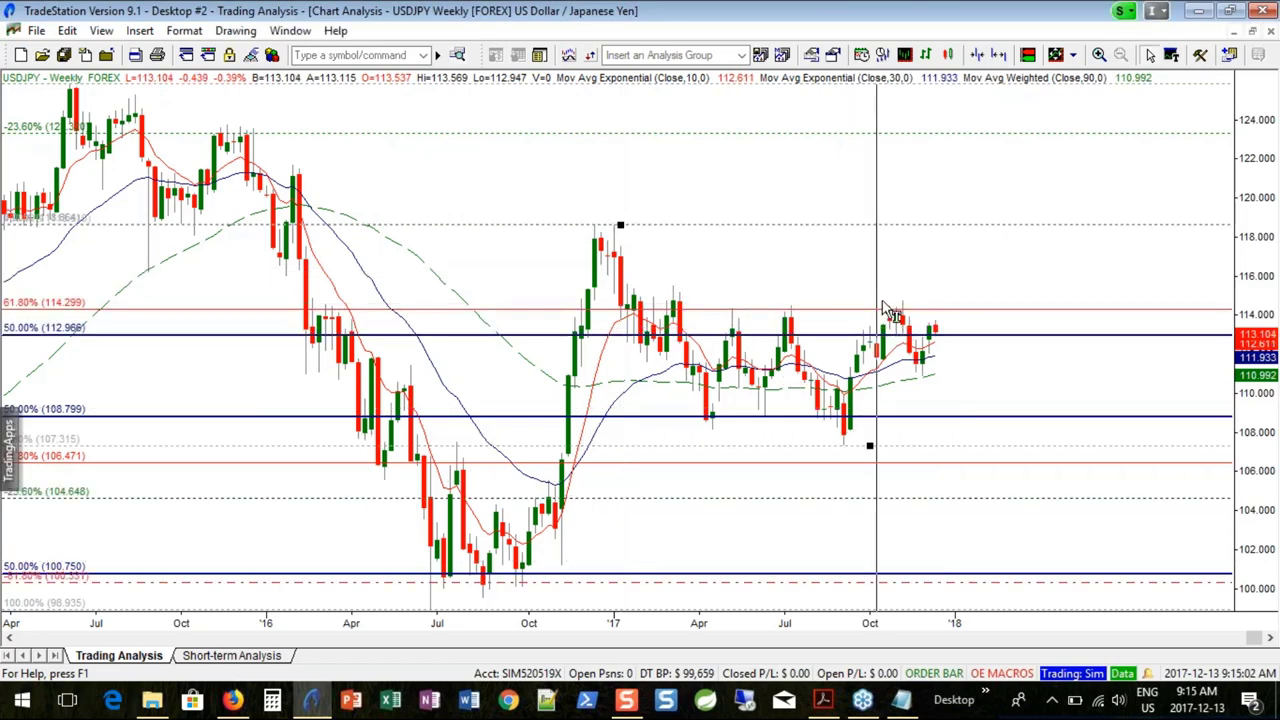
pyautogui.click(1027, 421)
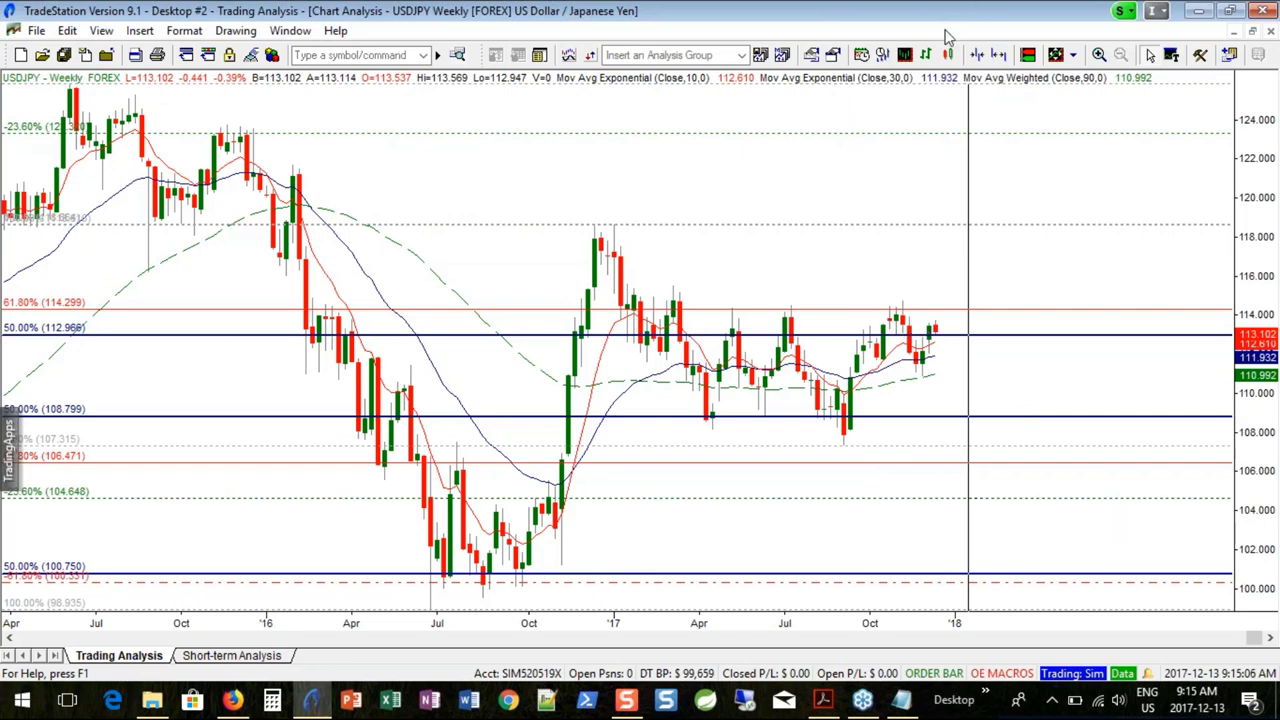
# Step: Replace the second retracement with one from the 118 high to the September 2017 low (61.8% 114.676, 50% 113.444)
pyautogui.rightClick(995, 338)
pyautogui.click(1115, 630)
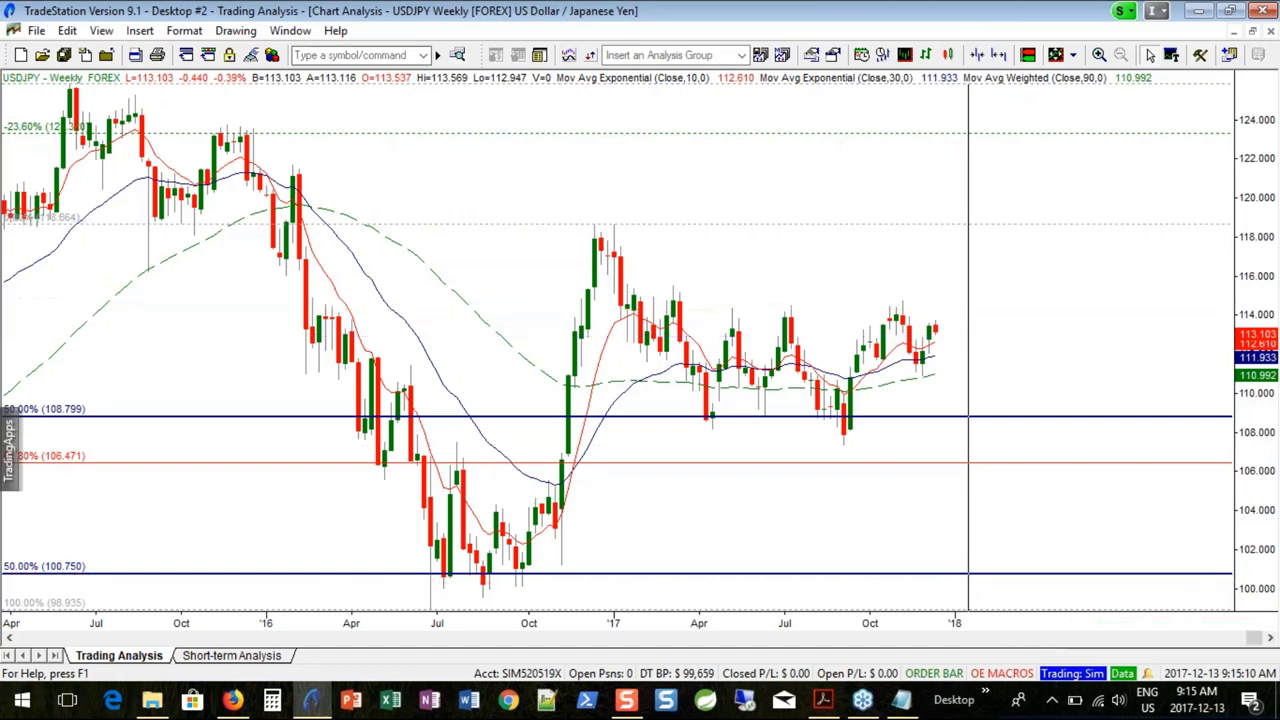
pyautogui.click(235, 30)
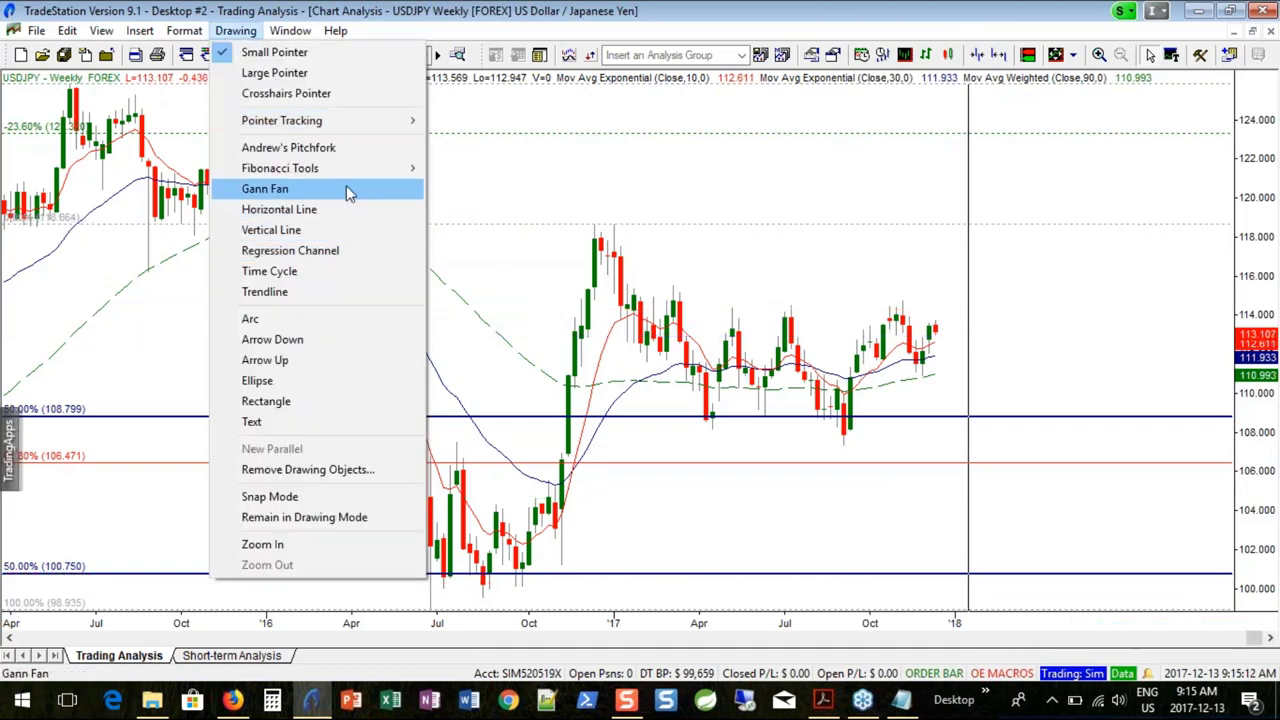
pyautogui.moveTo(345, 168)
pyautogui.click(543, 230)
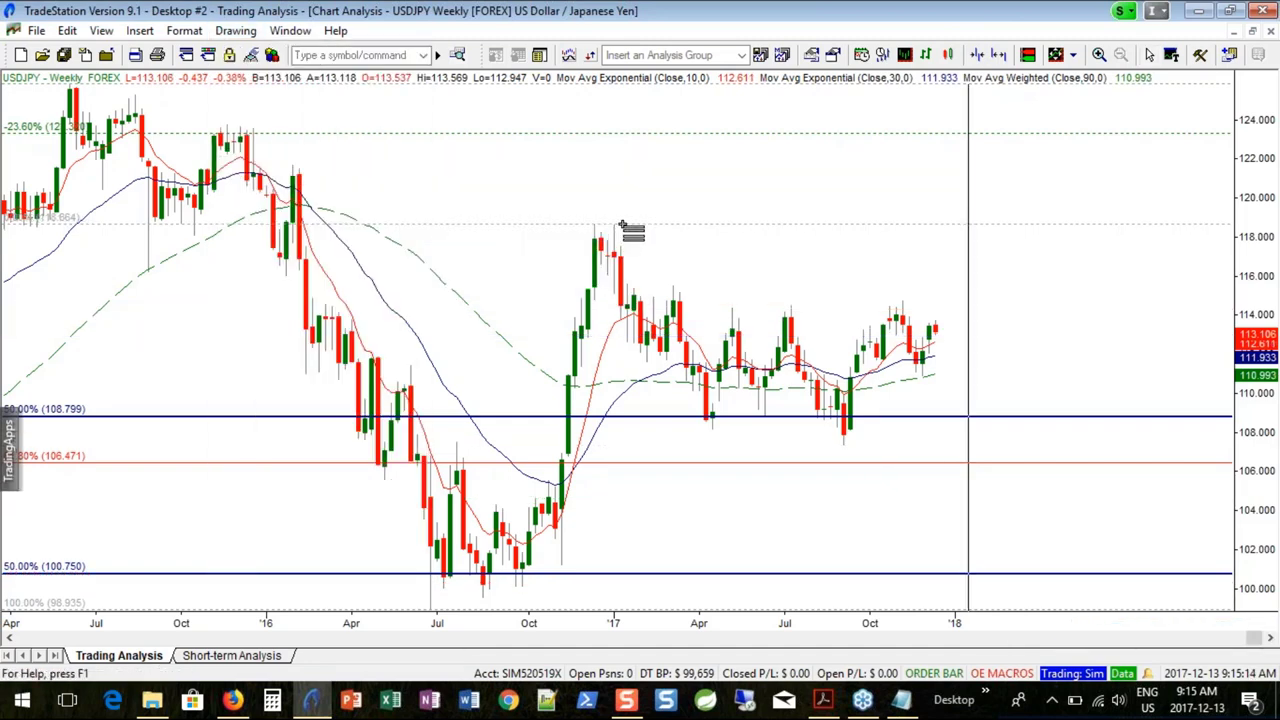
pyautogui.moveTo(622, 228)
pyautogui.mouseDown()
pyautogui.moveTo(740, 284)
pyautogui.moveTo(751, 428)
pyautogui.mouseUp()
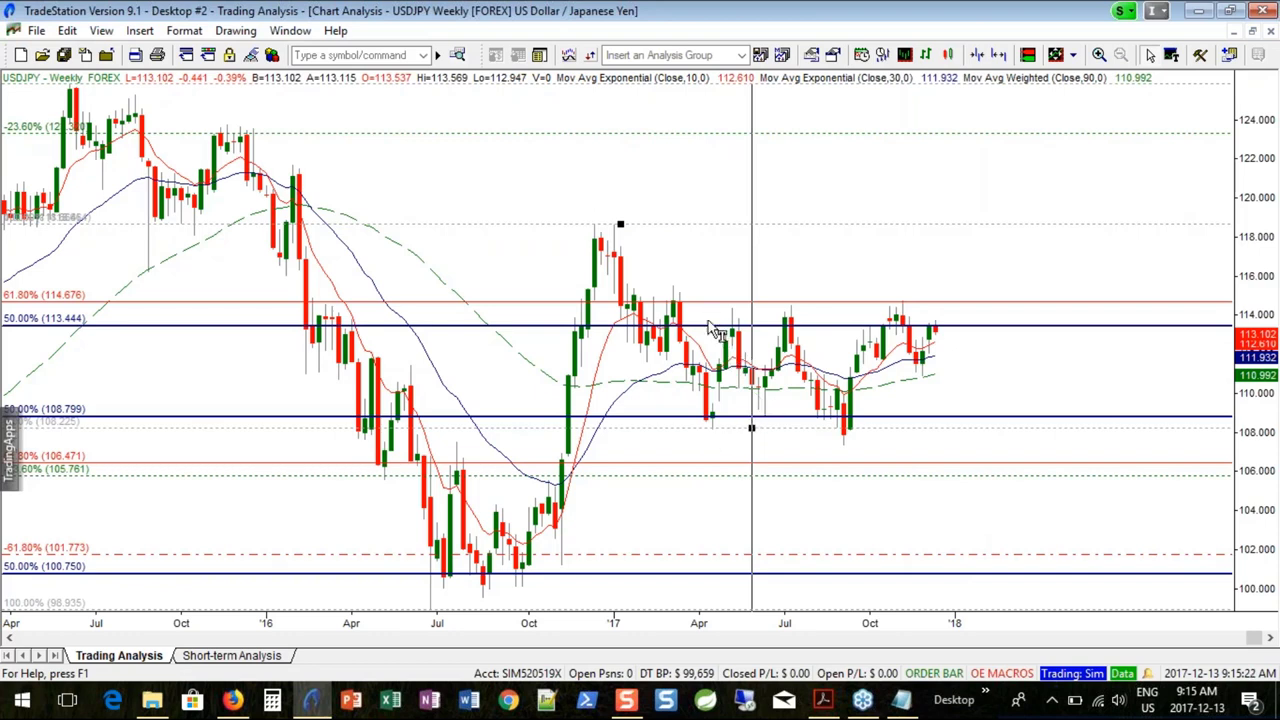
pyautogui.click(872, 354)
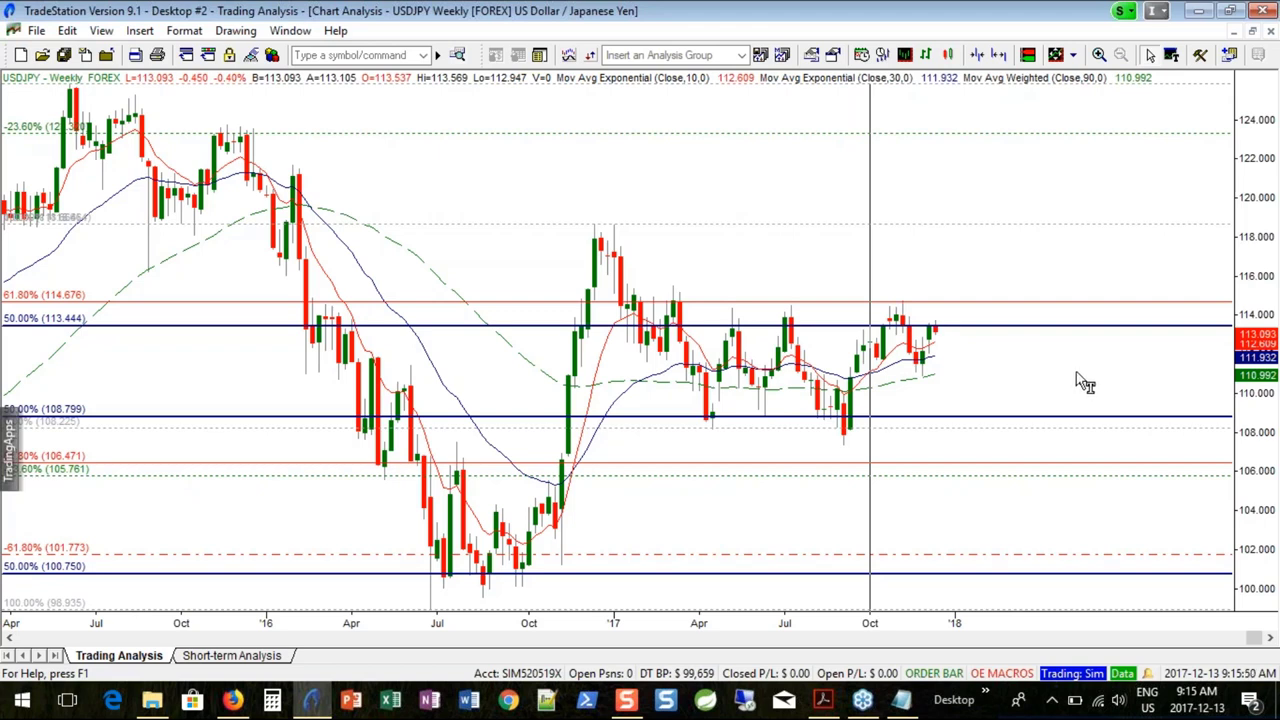
pyautogui.moveTo(848, 447)
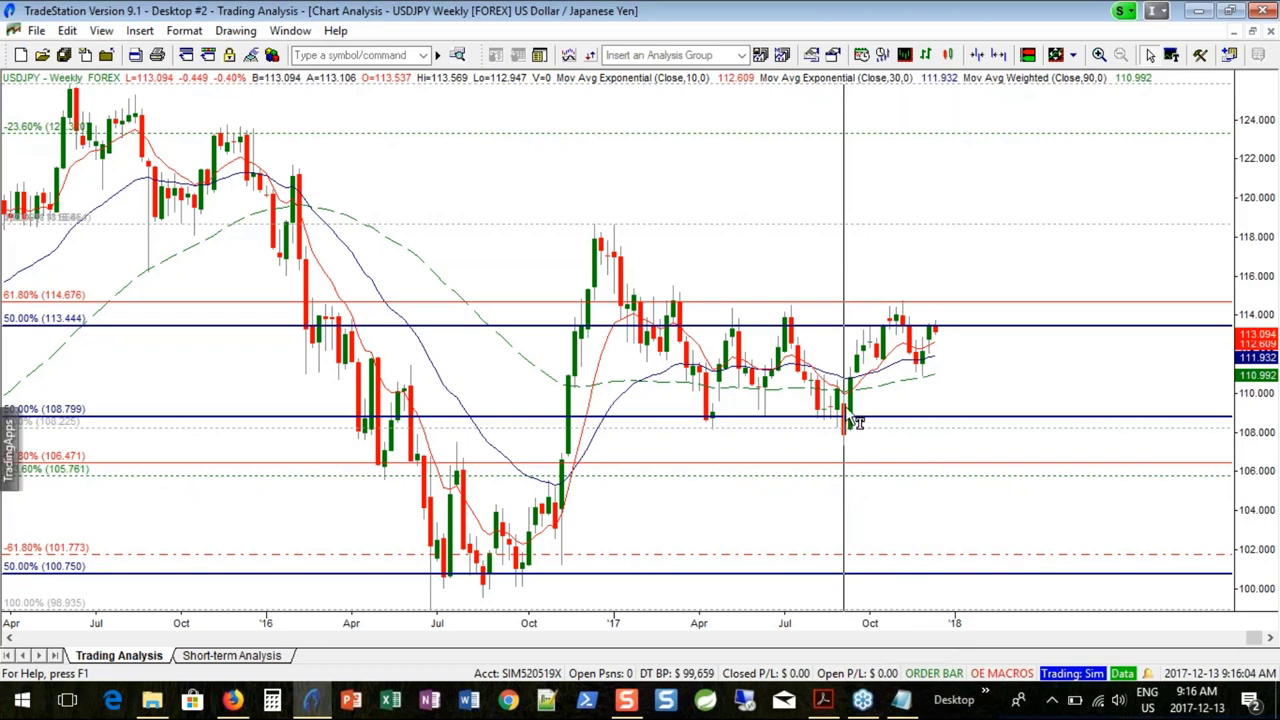
pyautogui.moveTo(852, 420); pyautogui.dragTo(852, 412)
pyautogui.moveTo(858, 401); pyautogui.dragTo(870, 416)
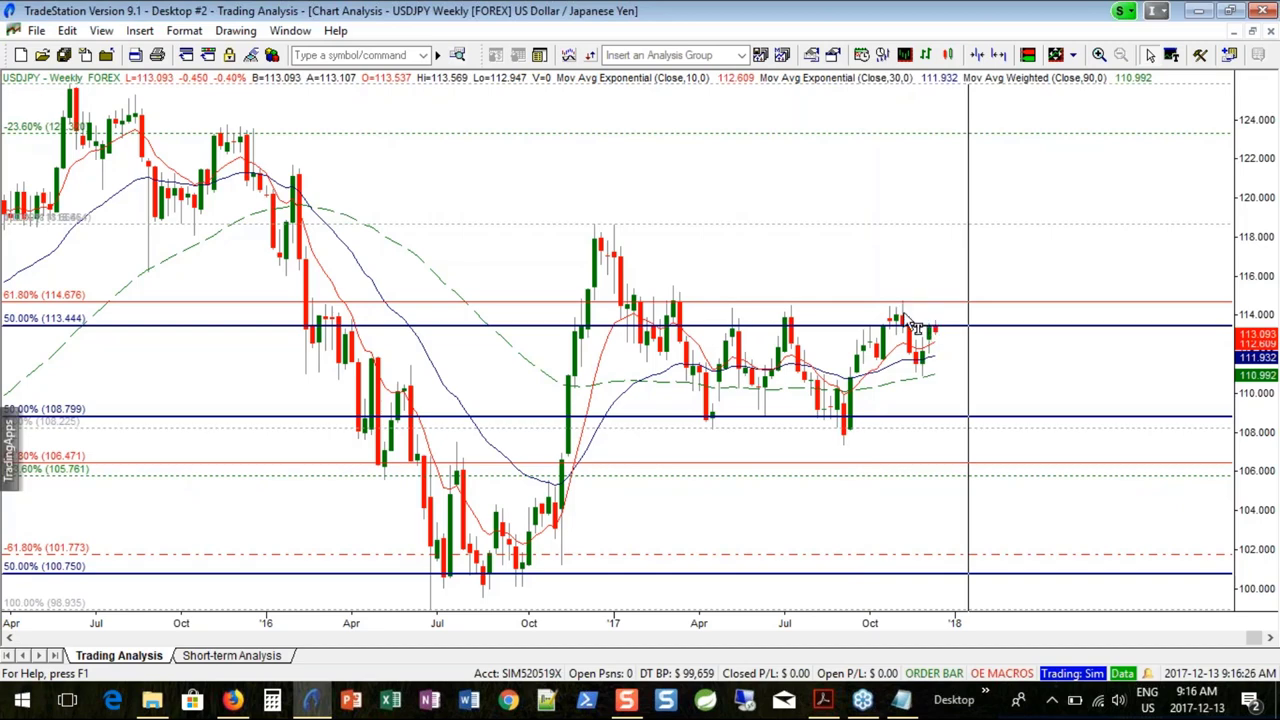
# Step: Delete the old retracement marked at 113.444 and 114.676 from the USDJPY chart
pyautogui.scroll(2, 1012, 352)
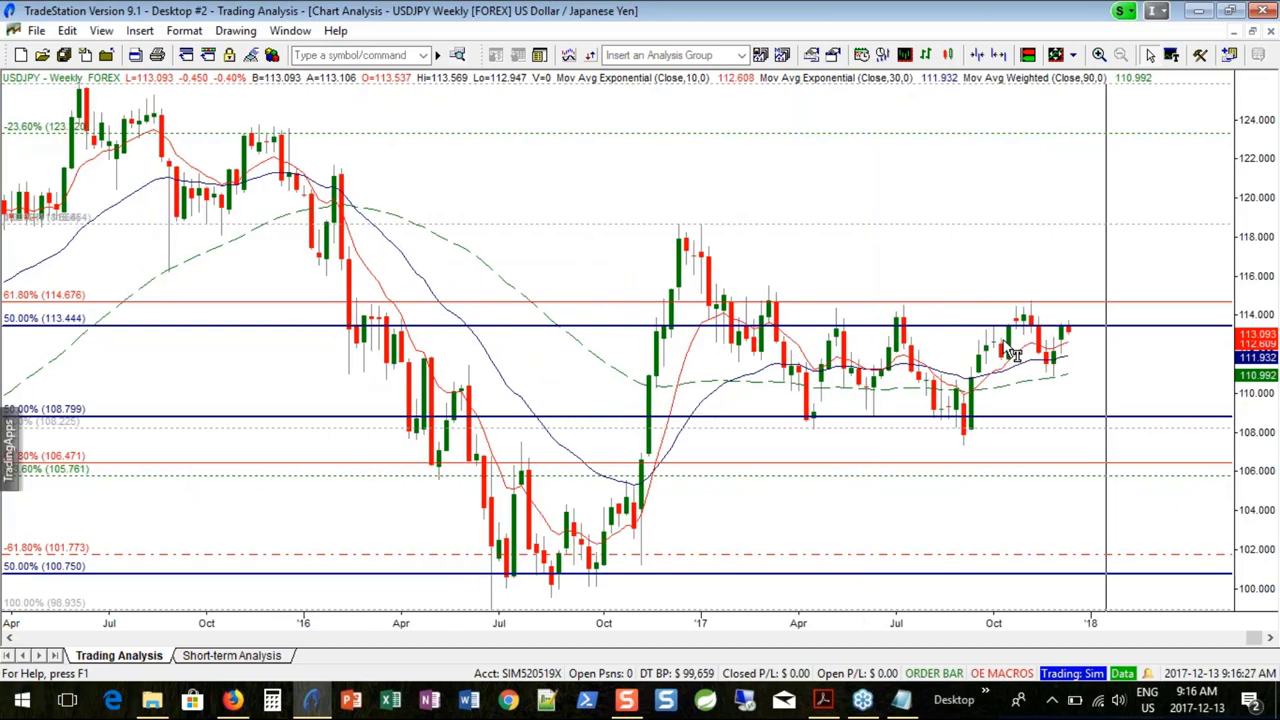
pyautogui.scroll(2, 1012, 352)
pyautogui.click(1265, 640)
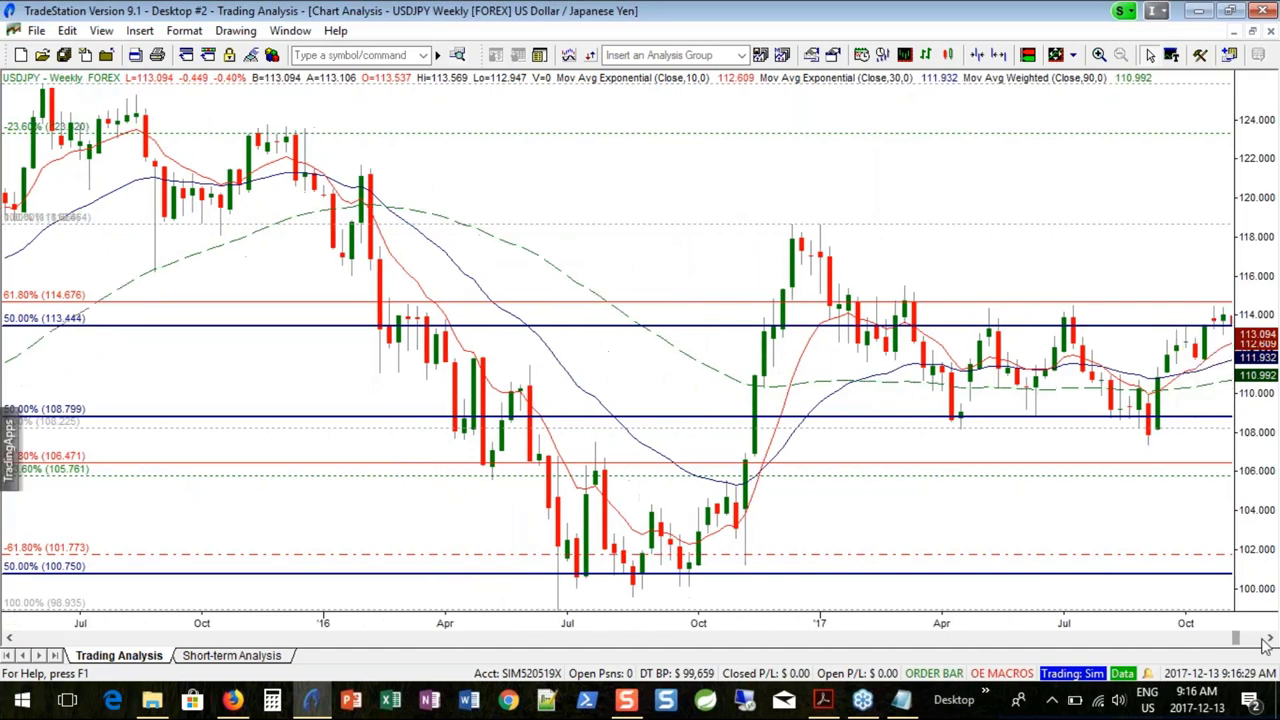
pyautogui.click(1265, 641)
pyautogui.scroll(4, 1180, 570)
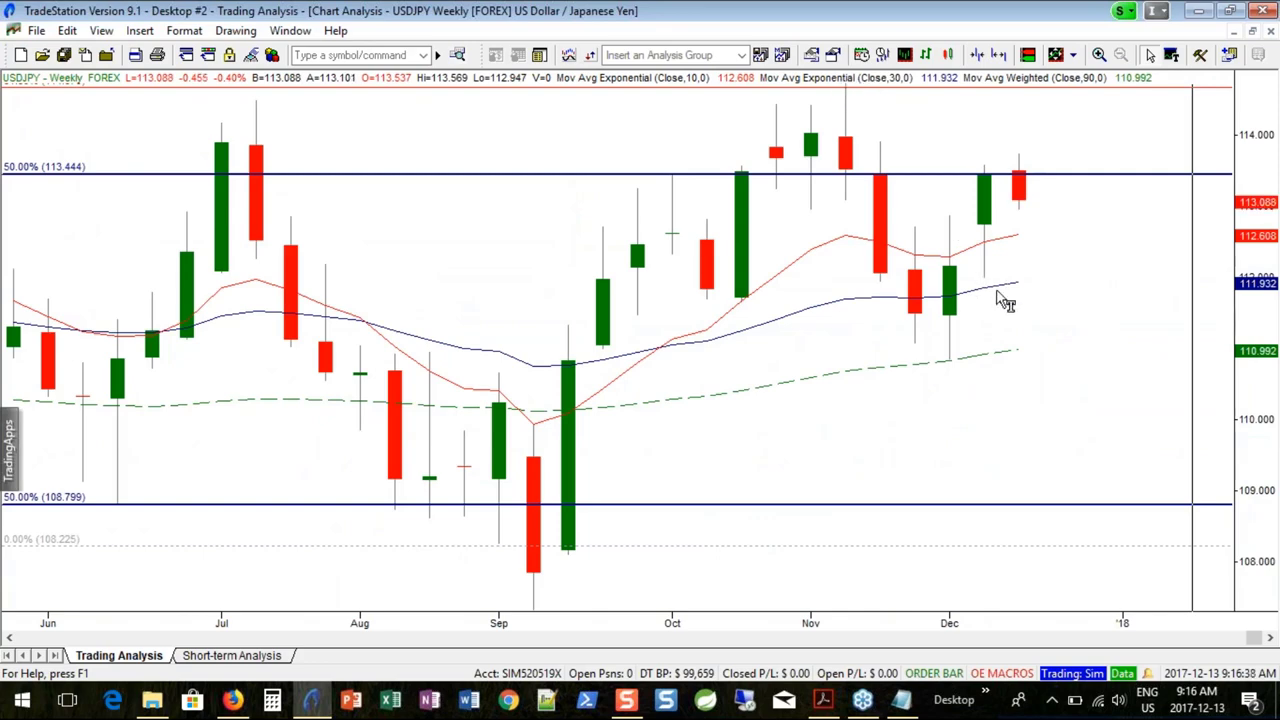
pyautogui.scroll(-2, 1005, 303)
pyautogui.scroll(-2, 1005, 303)
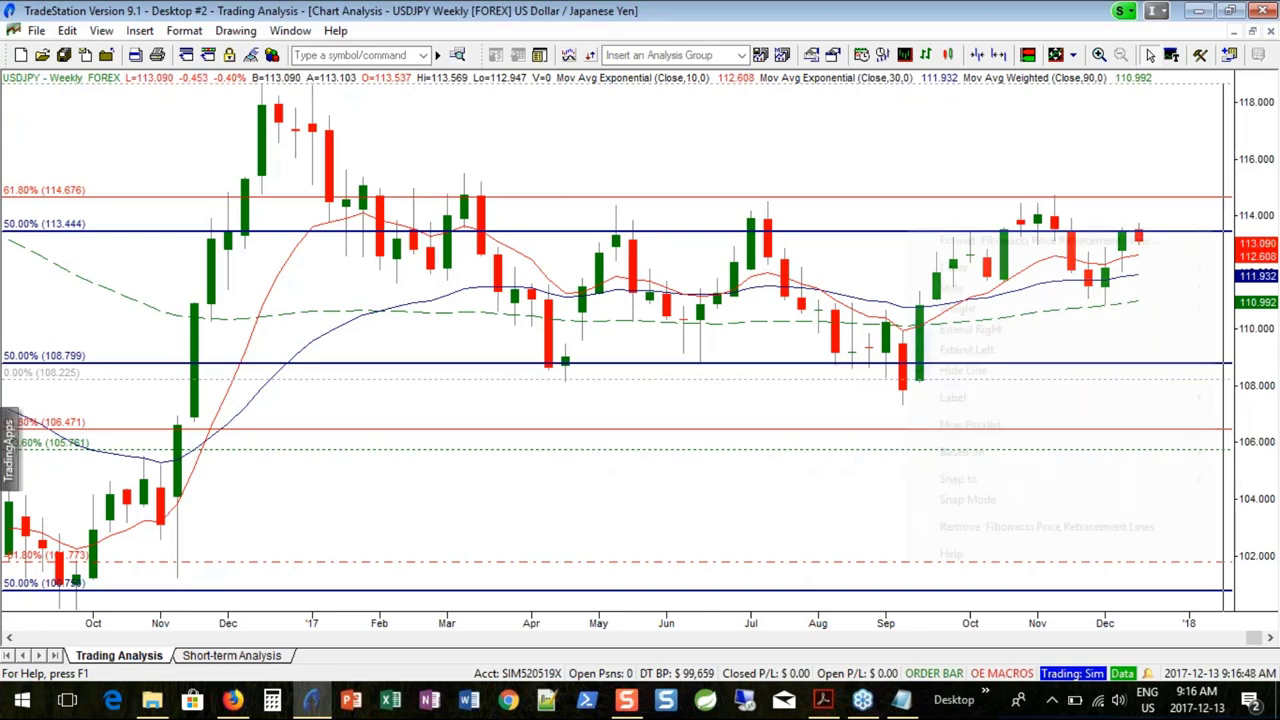
pyautogui.rightClick(910, 237)
pyautogui.click(1000, 524)
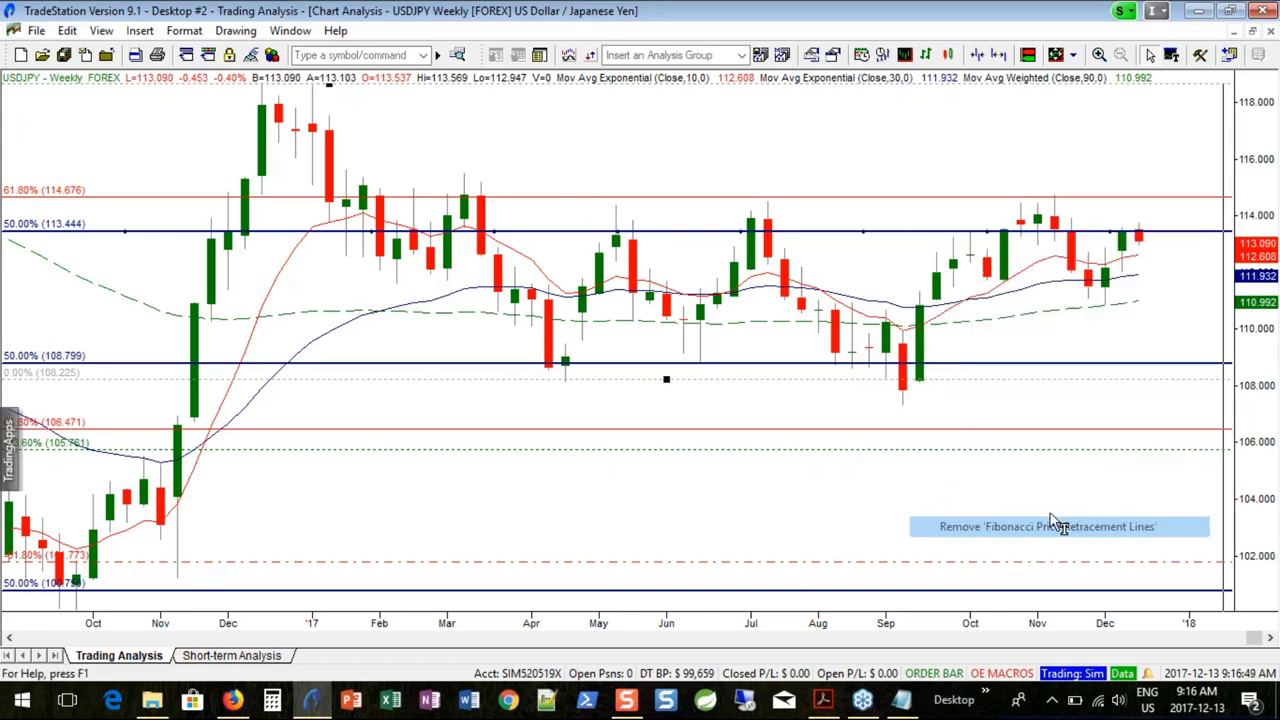
# Step: Draw a retracement up from 107.334 to 114.729, putting 50% at 111.032 and 61.8% at 110.159
pyautogui.click(235, 30)
pyautogui.moveTo(300, 168)
pyautogui.click(557, 230)
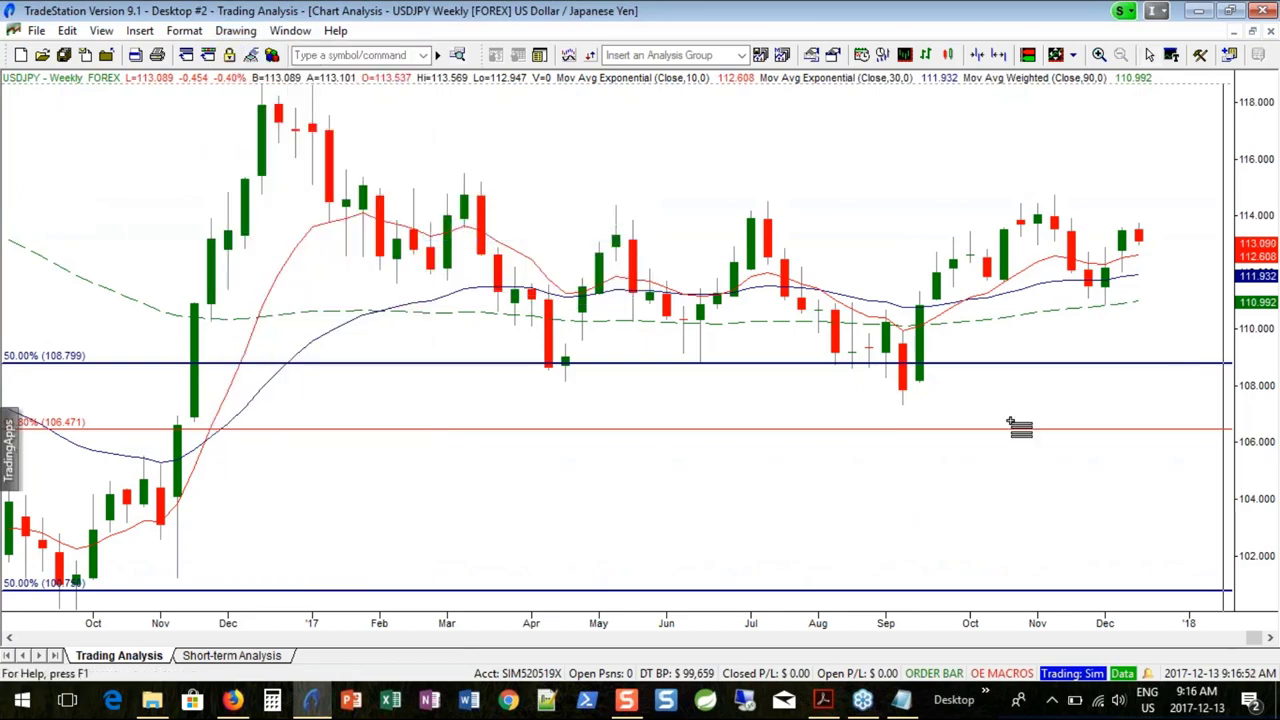
pyautogui.moveTo(914, 403)
pyautogui.mouseDown()
pyautogui.moveTo(935, 200)
pyautogui.moveTo(919, 195)
pyautogui.mouseUp()
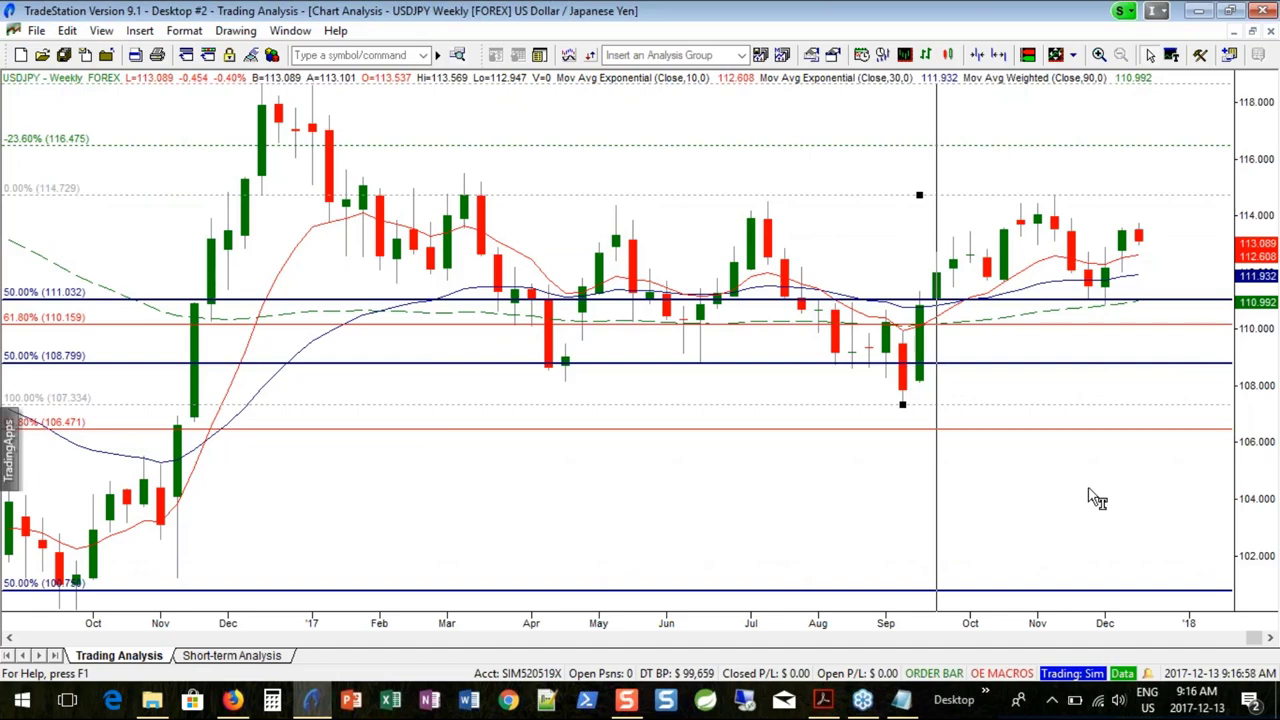
pyautogui.scroll(-2, 1097, 500)
pyautogui.scroll(-2, 1097, 500)
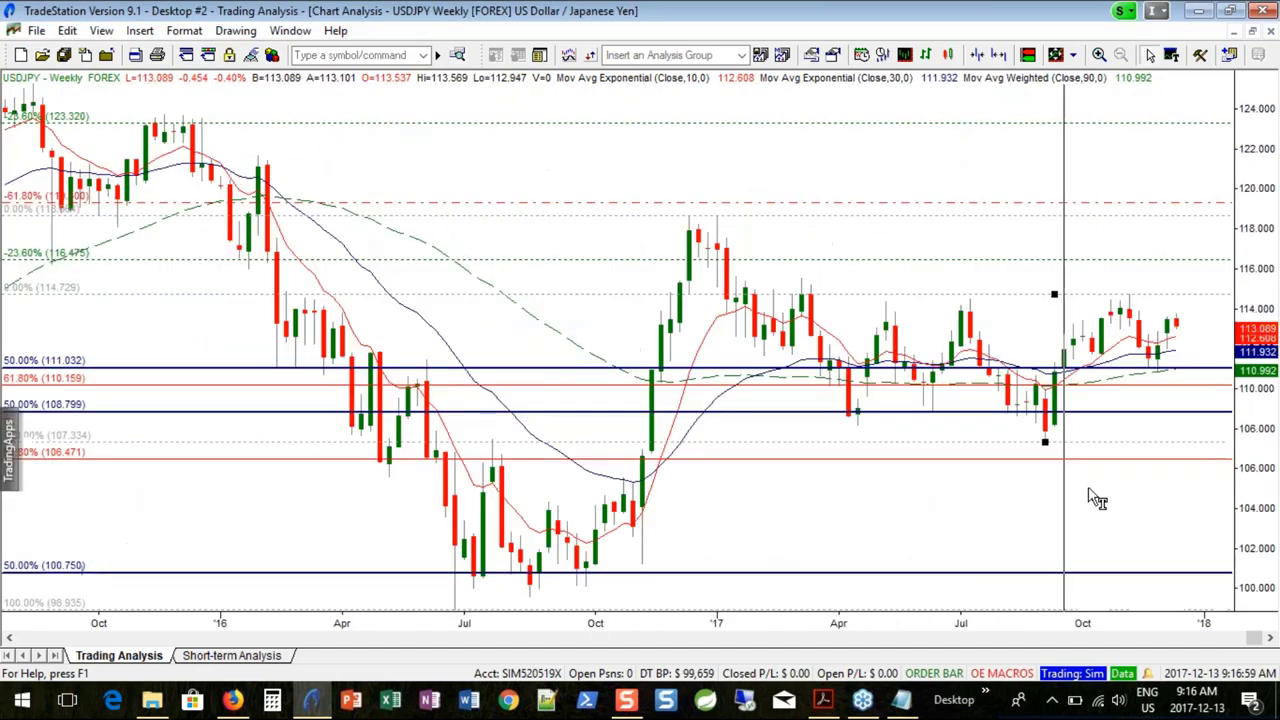
# Step: Format the long-term retracement so its -23.6% level at 123.320 is a solid, heavier line
pyautogui.rightClick(815, 458)
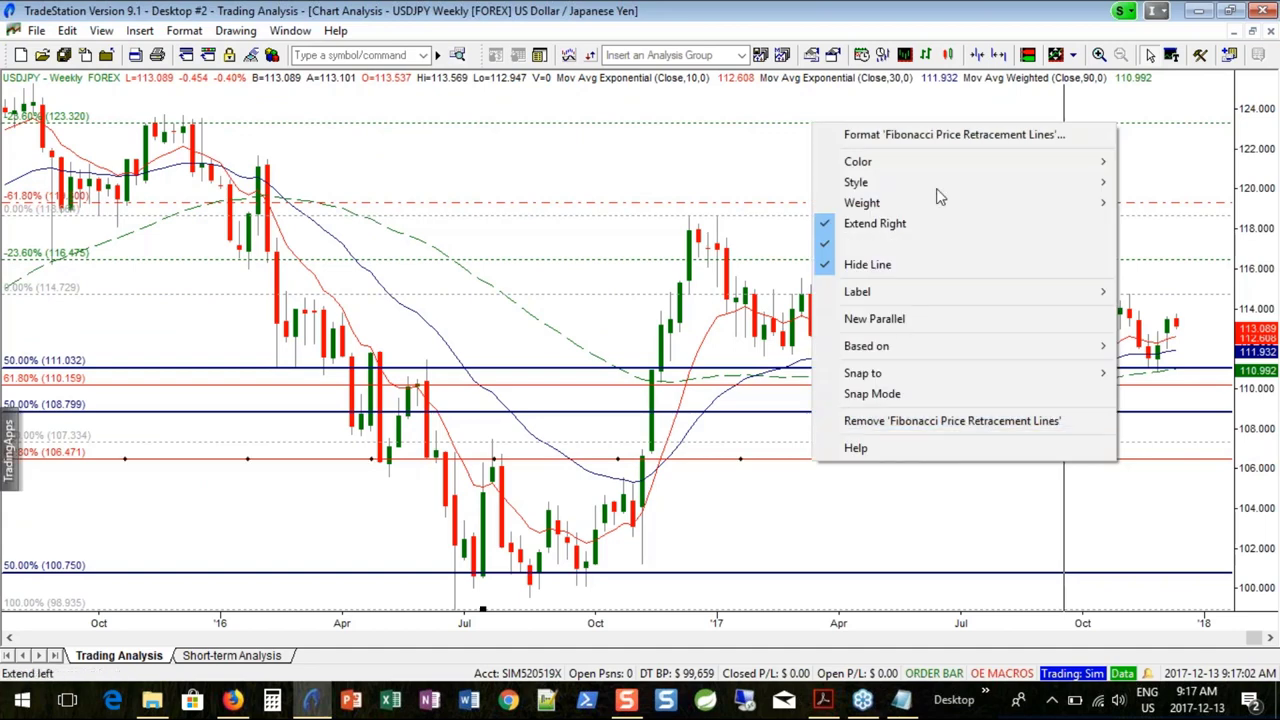
pyautogui.click(940, 136)
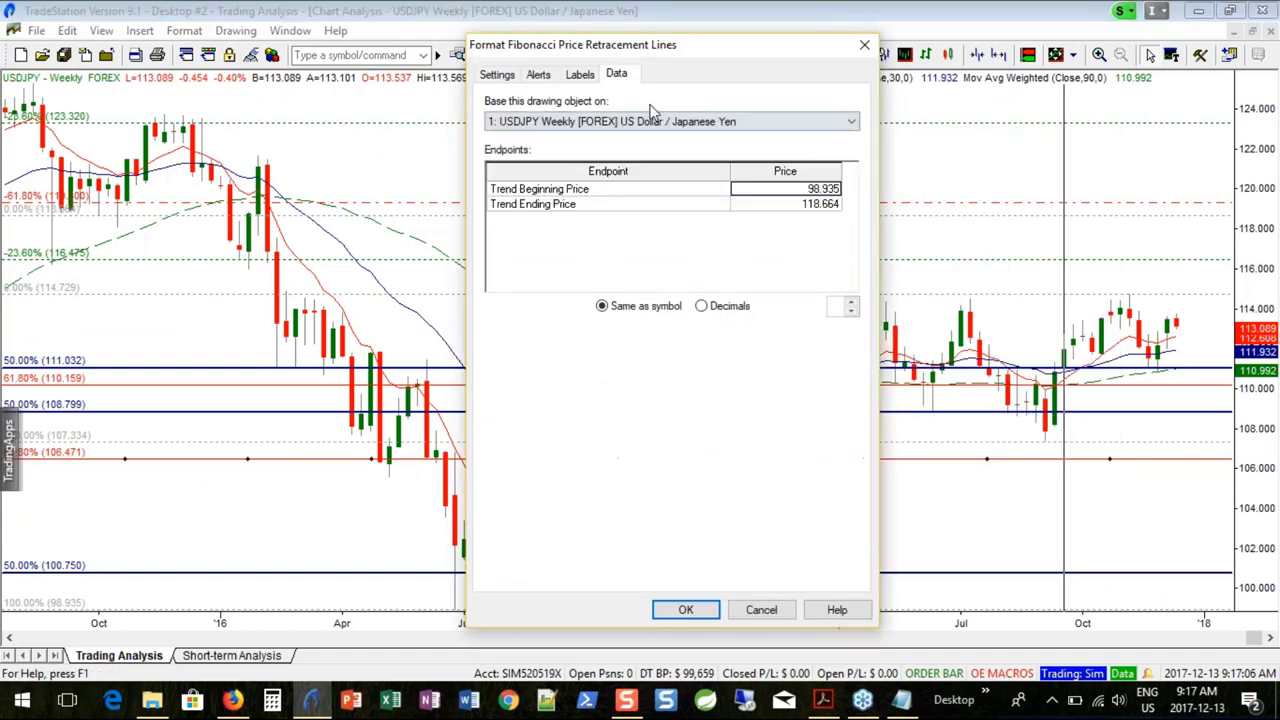
pyautogui.click(573, 77)
pyautogui.click(538, 76)
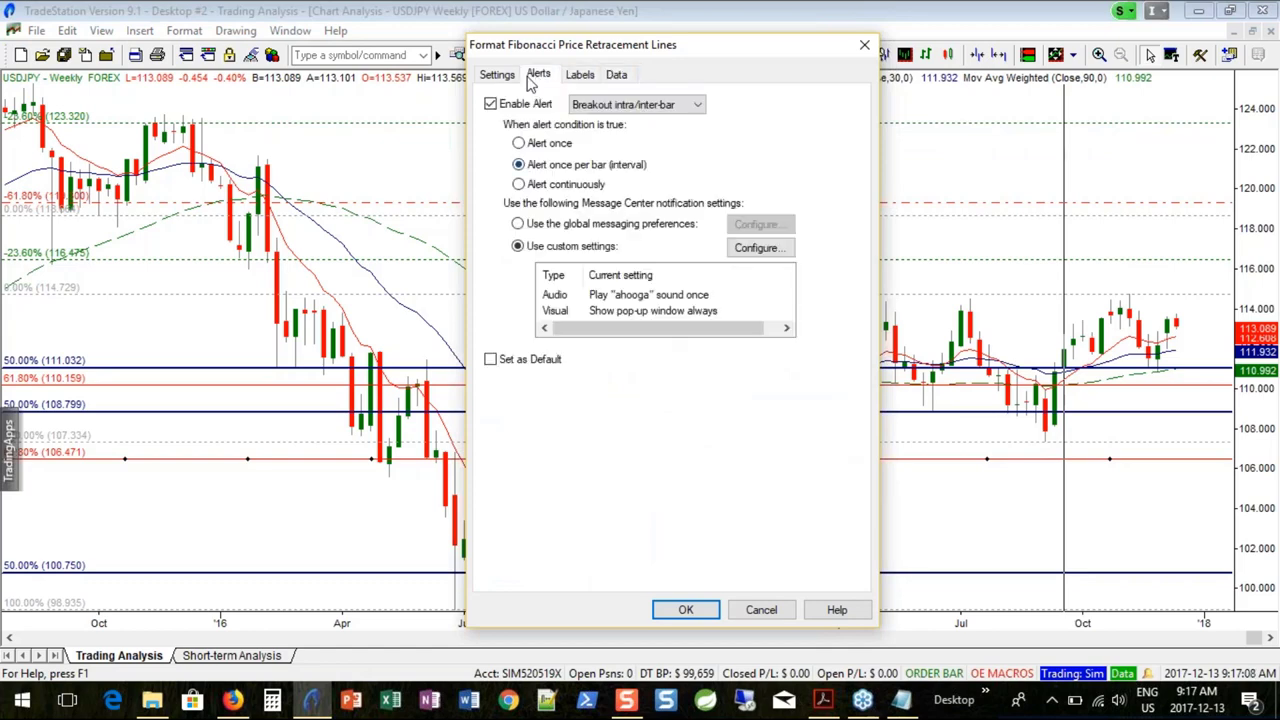
pyautogui.click(497, 76)
pyautogui.click(744, 200)
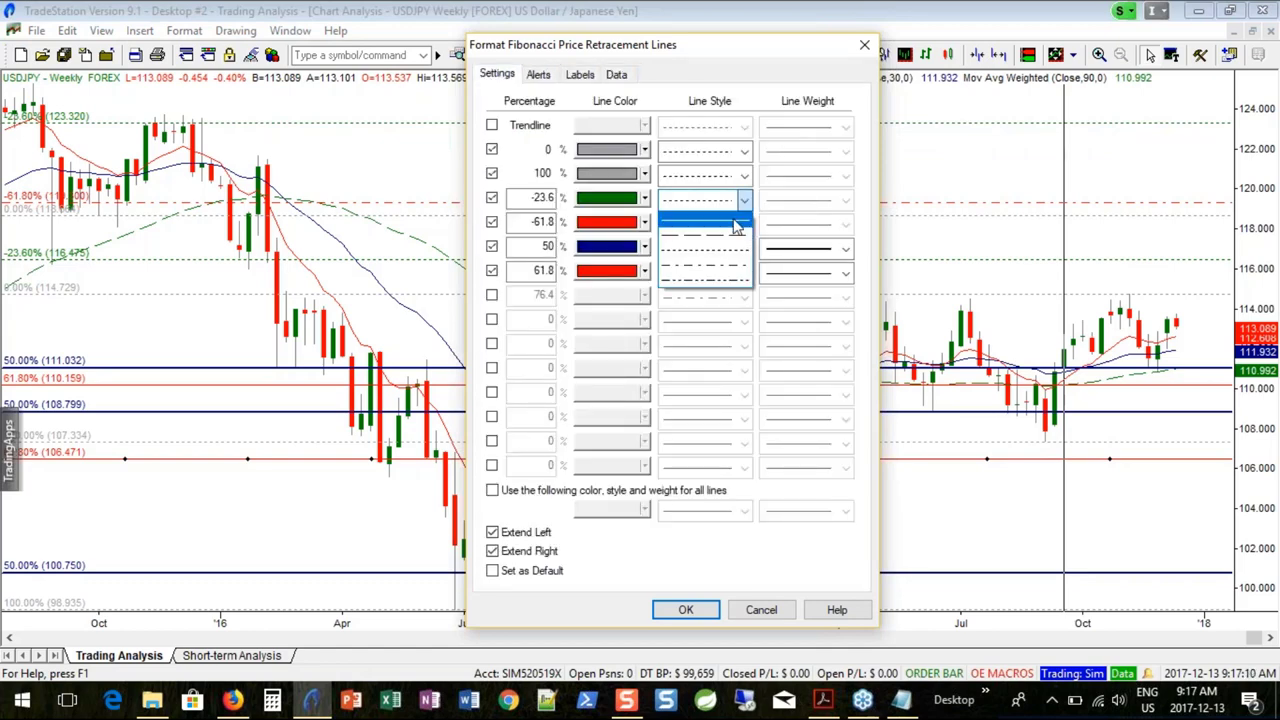
pyautogui.click(738, 222)
pyautogui.click(820, 201)
pyautogui.click(812, 250)
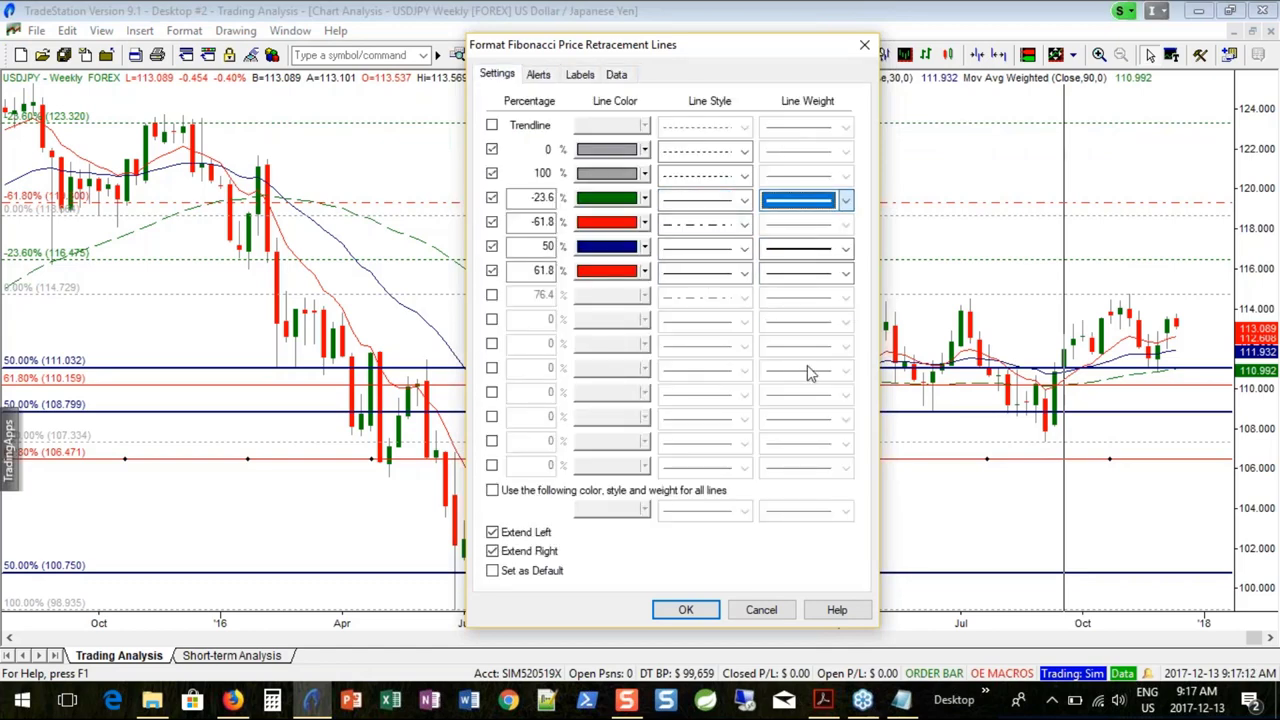
pyautogui.click(686, 609)
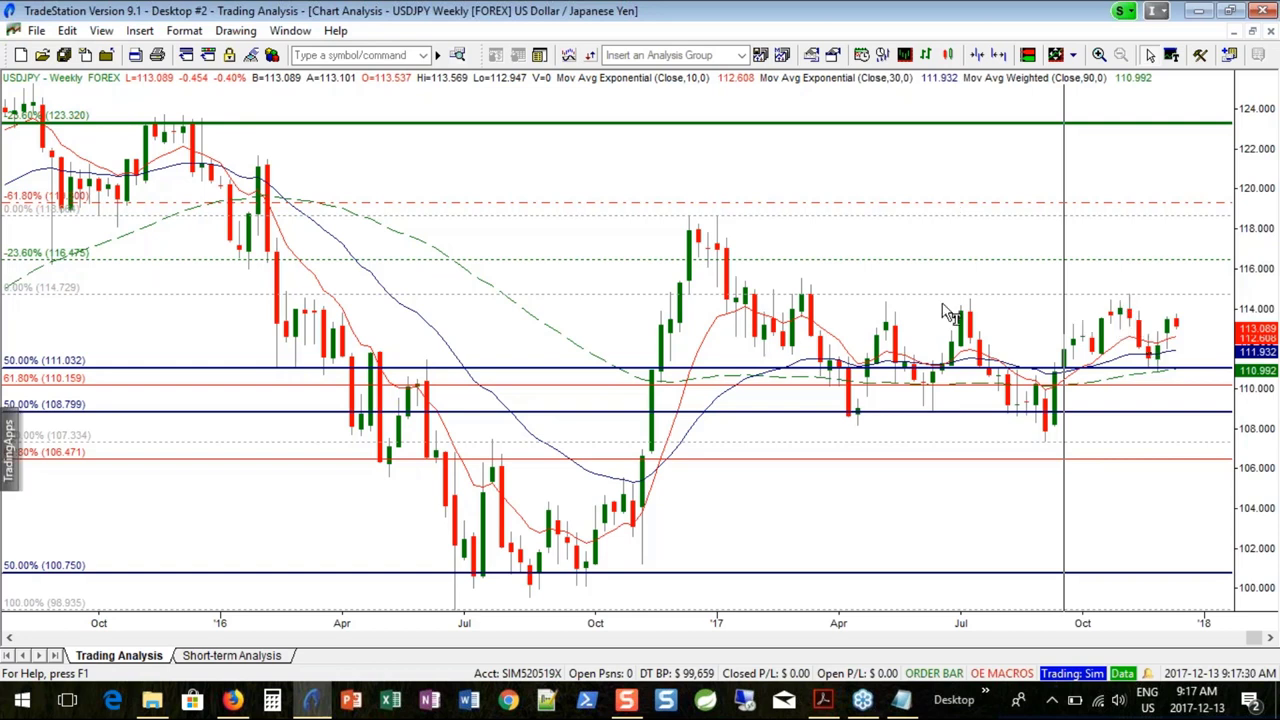
pyautogui.click(1131, 271)
pyautogui.moveTo(1134, 268)
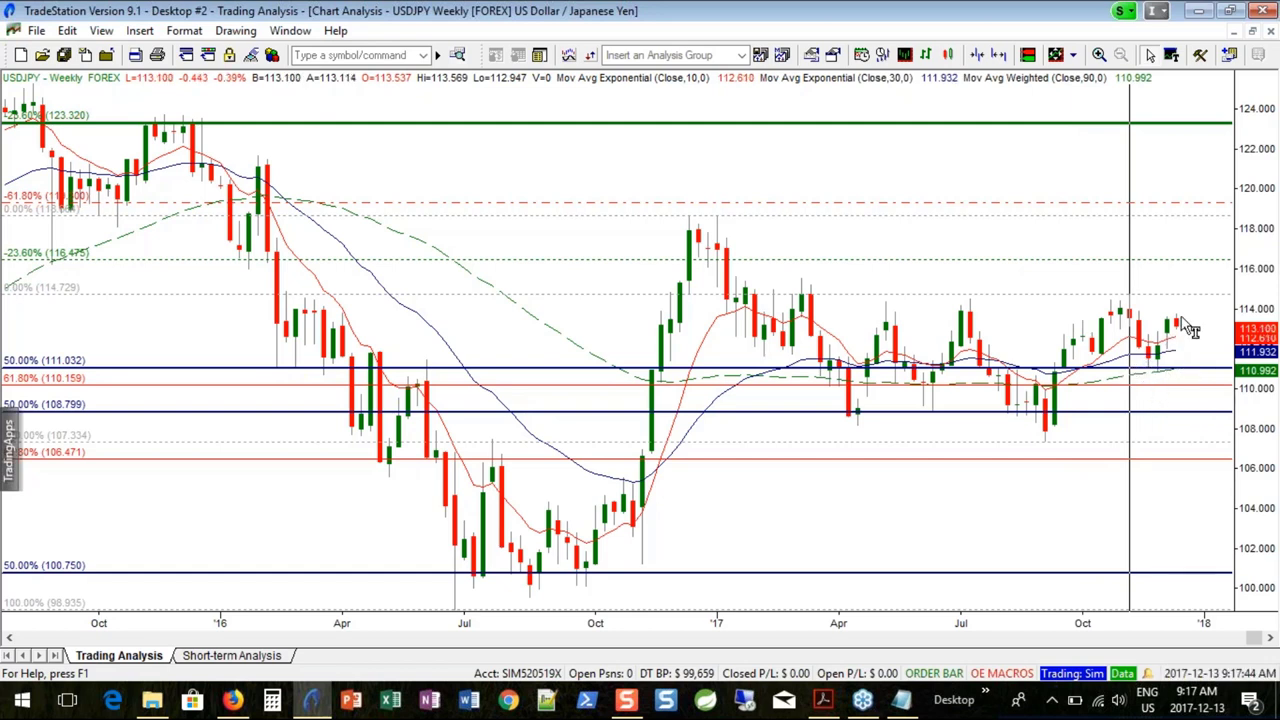
pyautogui.click(1253, 31)
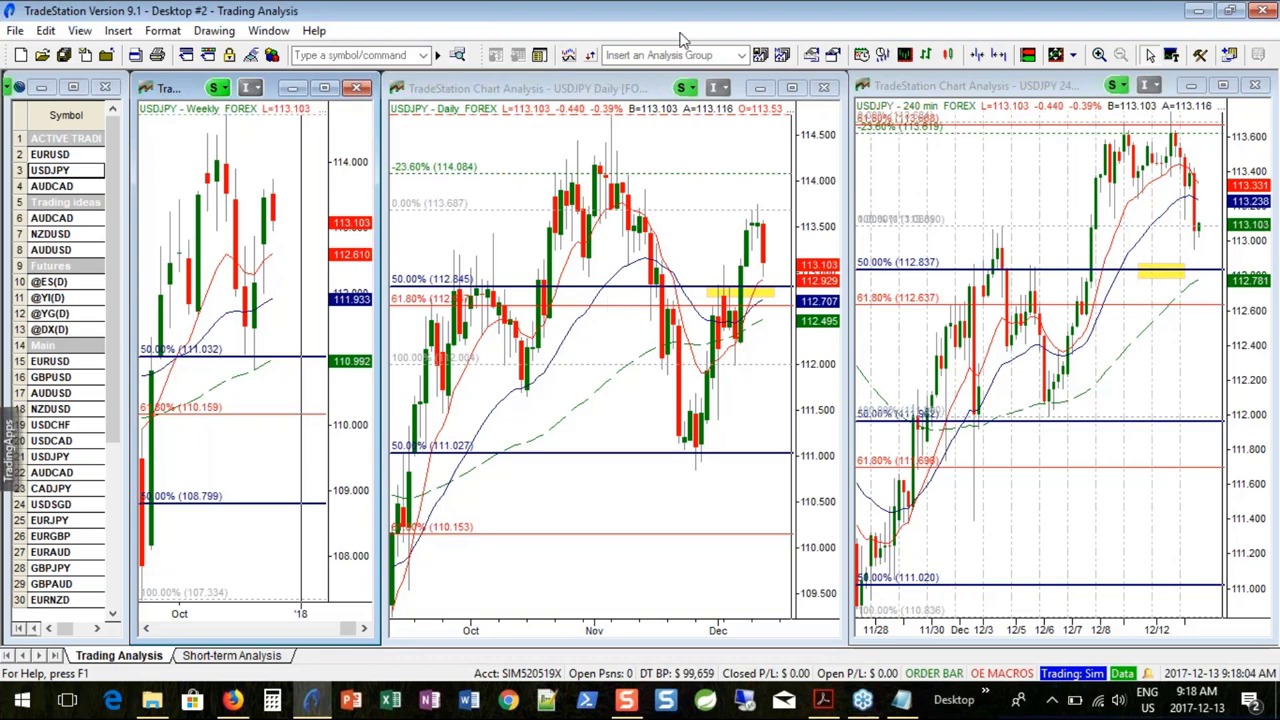
pyautogui.click(324, 88)
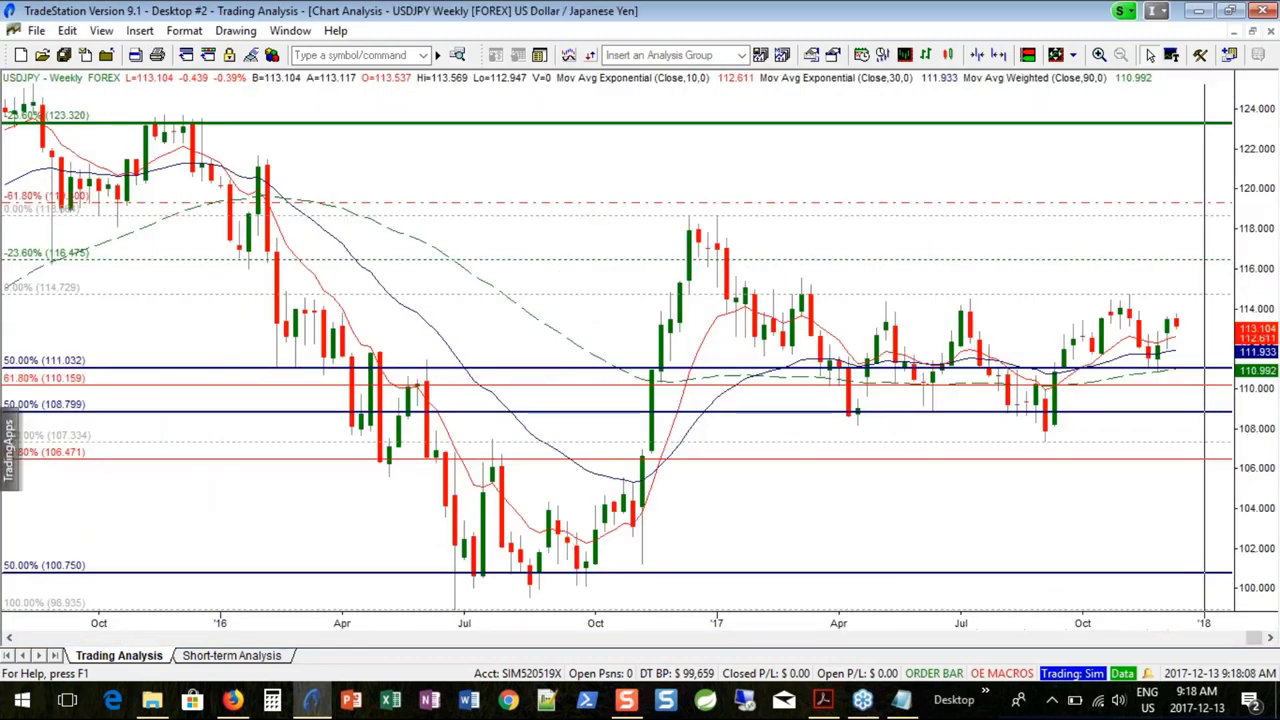
pyautogui.press('Down')
pyautogui.press('Down')
pyautogui.press('Down')
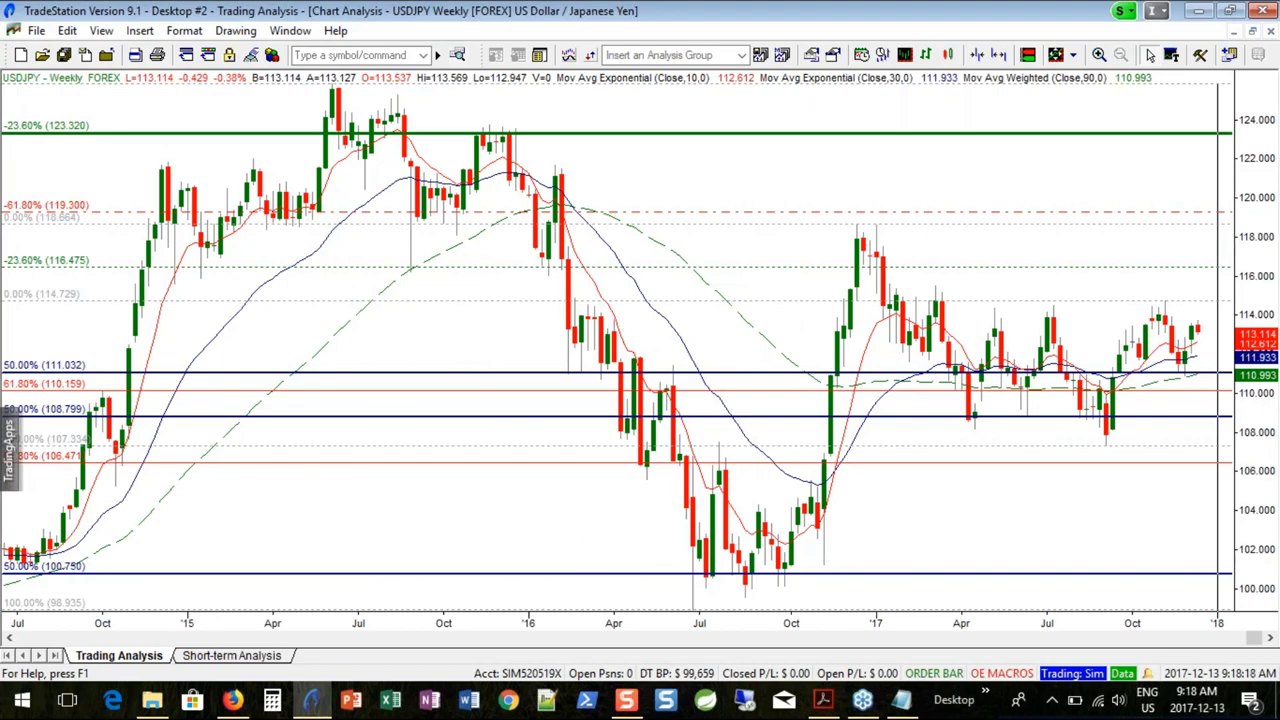
pyautogui.scroll(3, 352, 117)
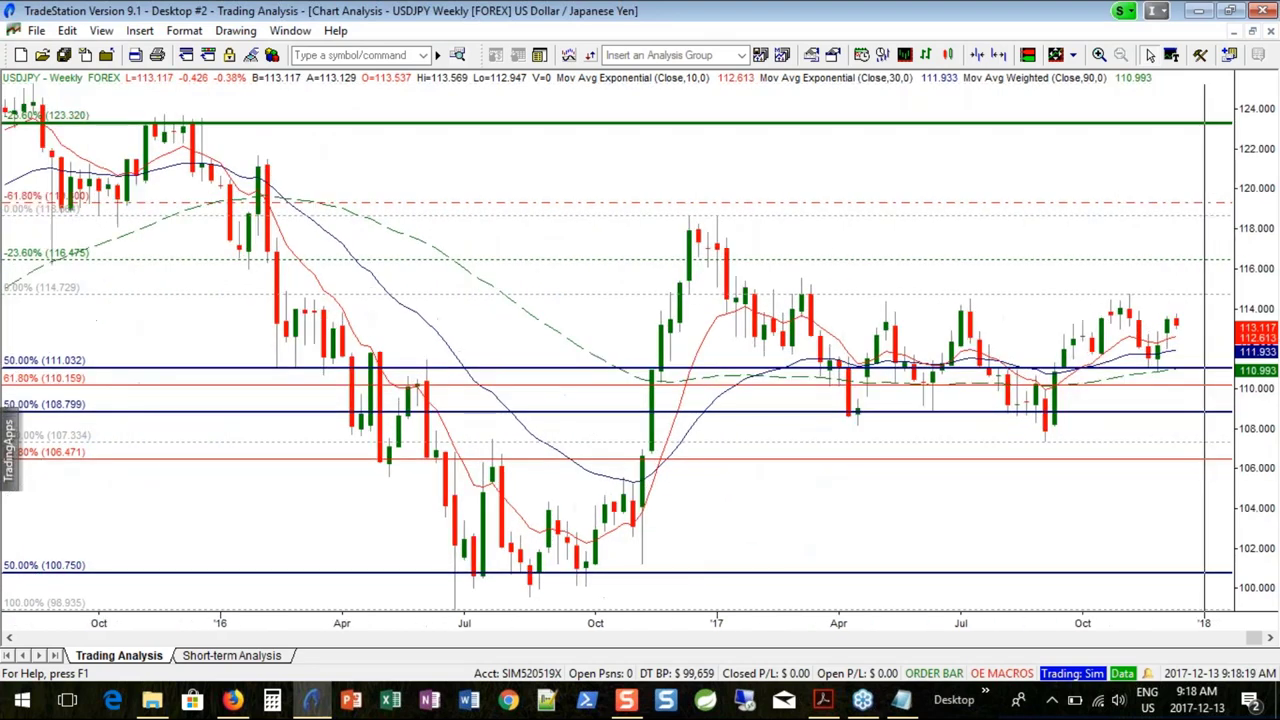
pyautogui.click(1114, 320)
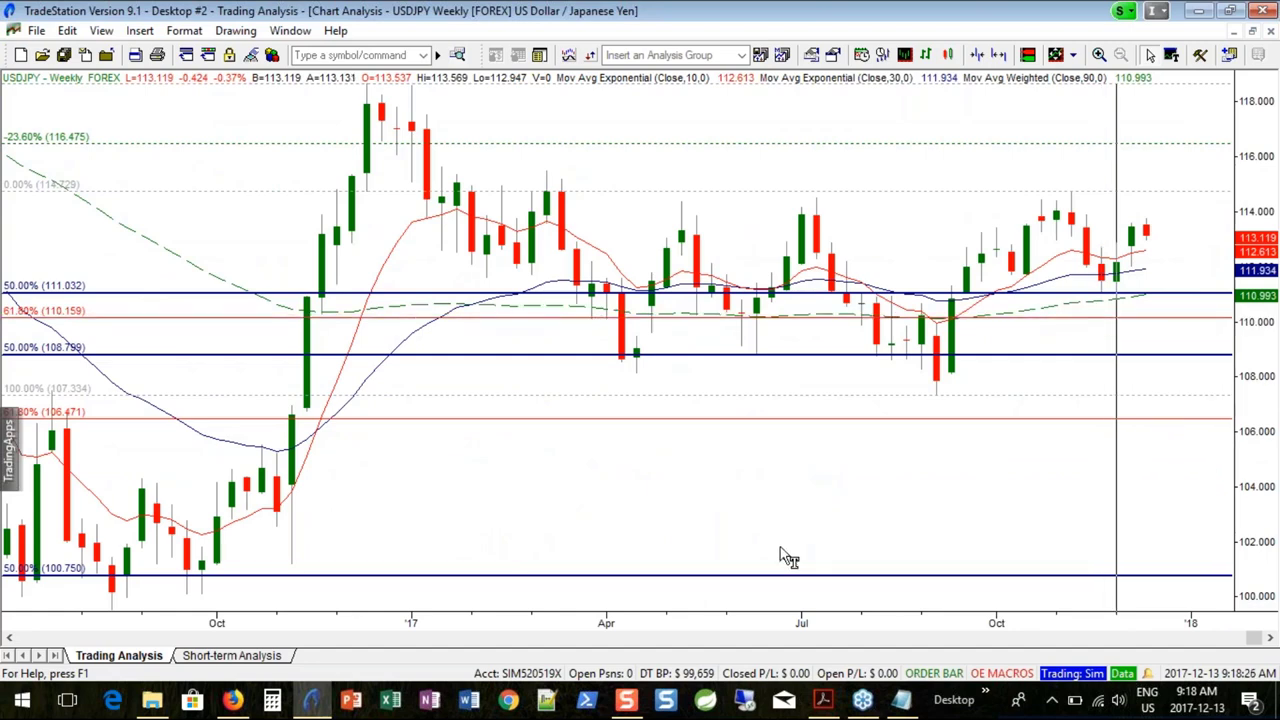
pyautogui.scroll(-1, 785, 558)
pyautogui.scroll(-1, 785, 558)
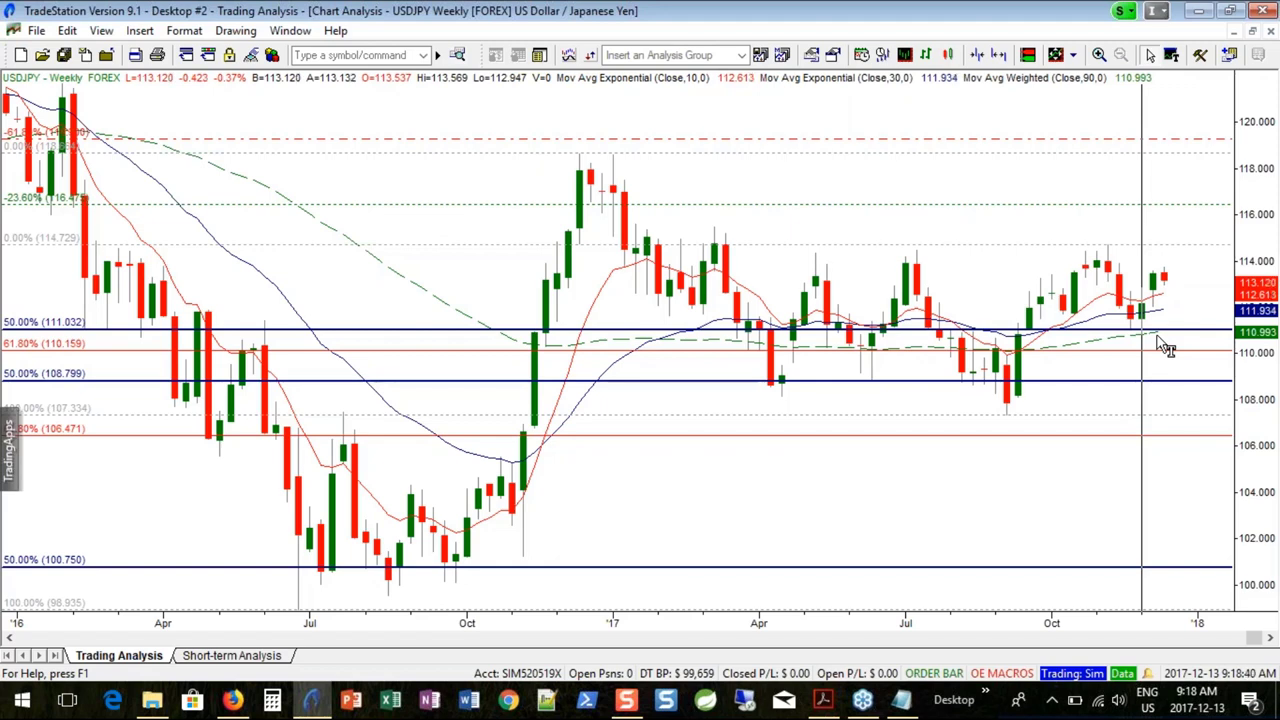
pyautogui.moveTo(1150, 343); pyautogui.dragTo(1180, 343)
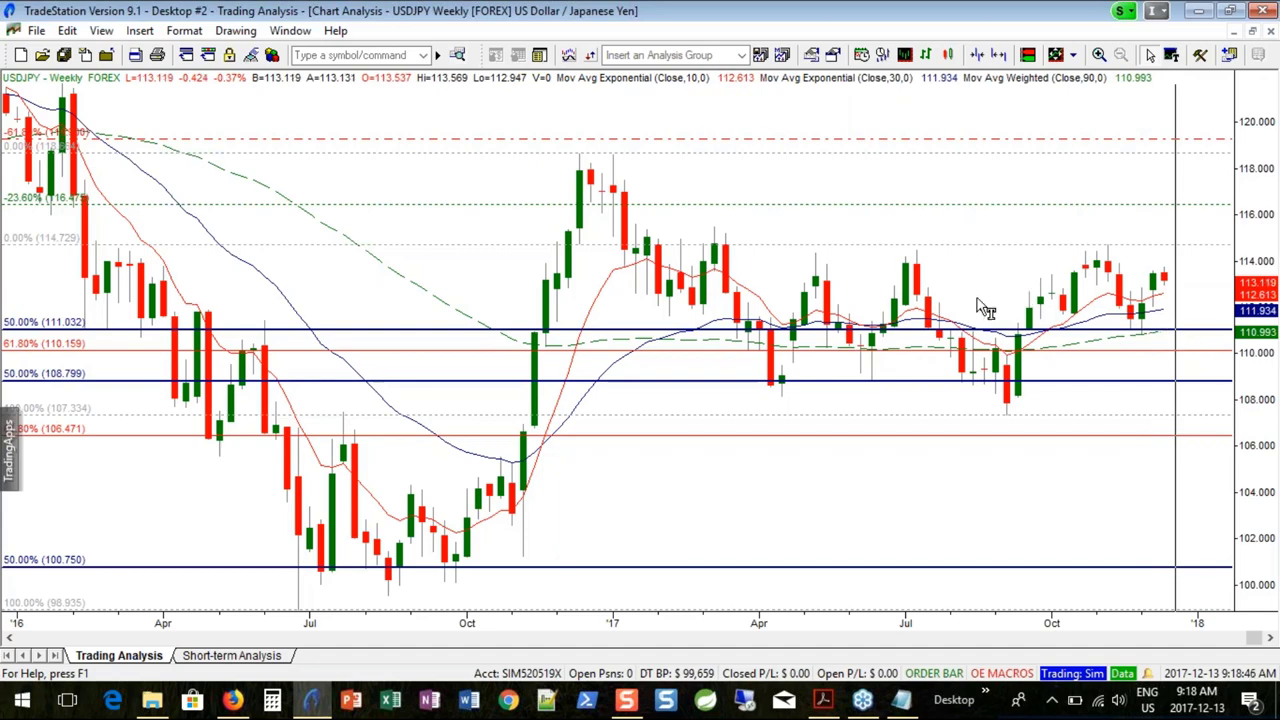
pyautogui.scroll(-3, 985, 310)
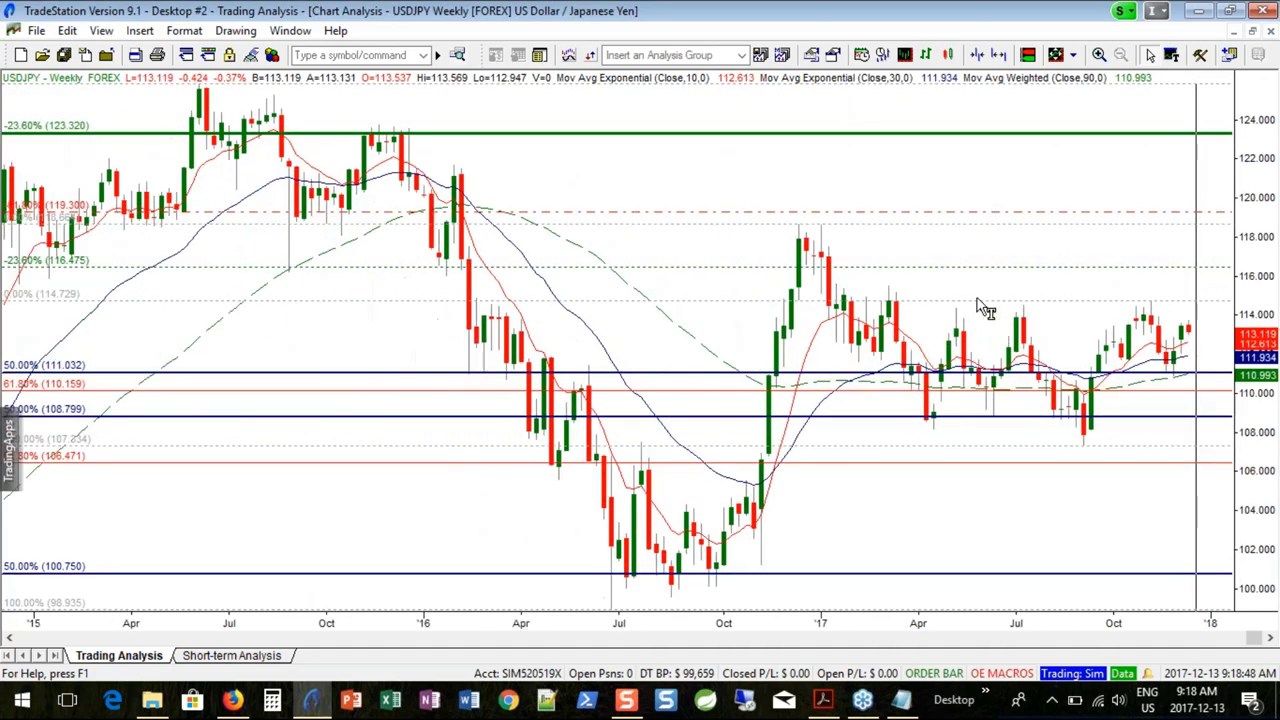
pyautogui.scroll(-2, 985, 310)
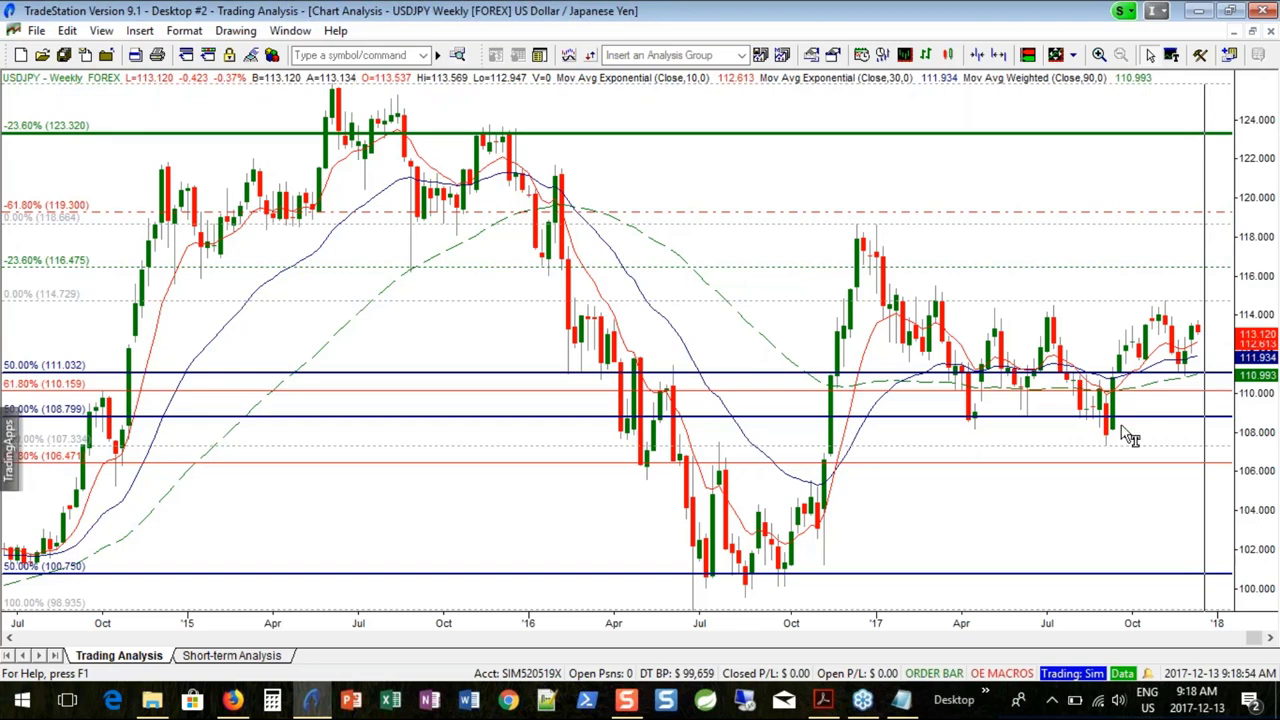
pyautogui.scroll(5, 1130, 437)
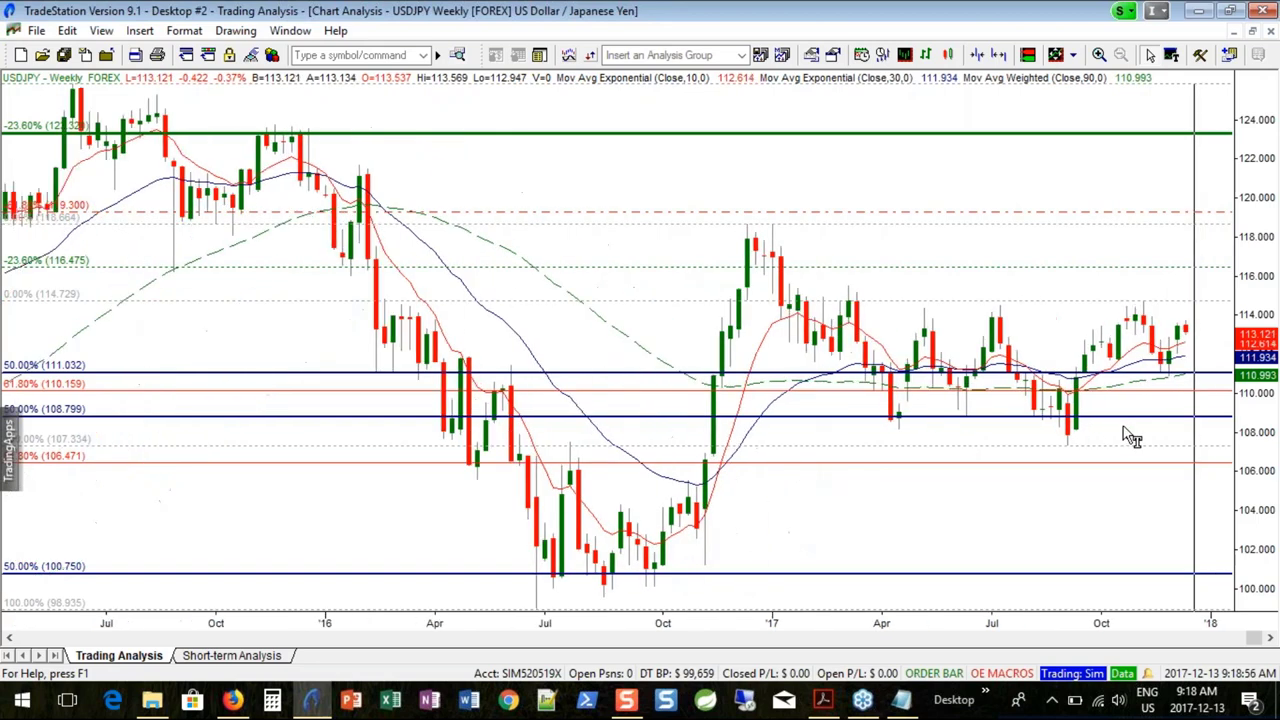
pyautogui.scroll(2, 1130, 437)
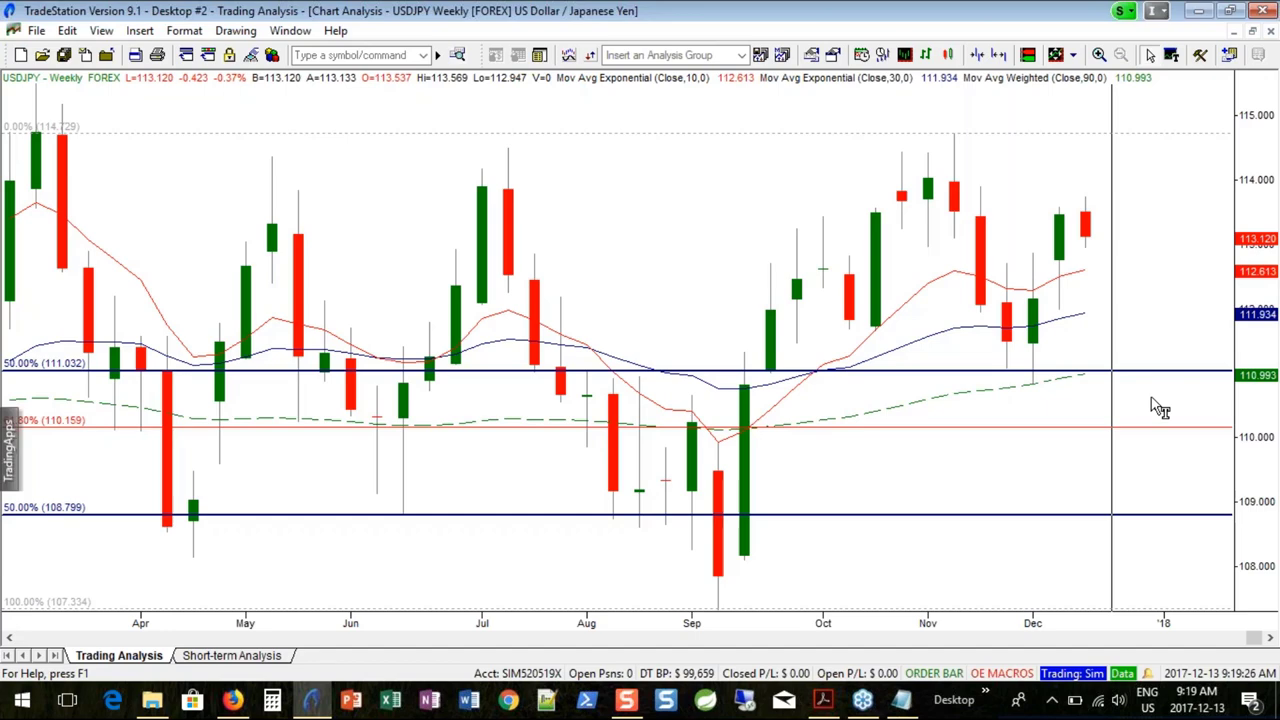
pyautogui.scroll(-8, 1160, 408)
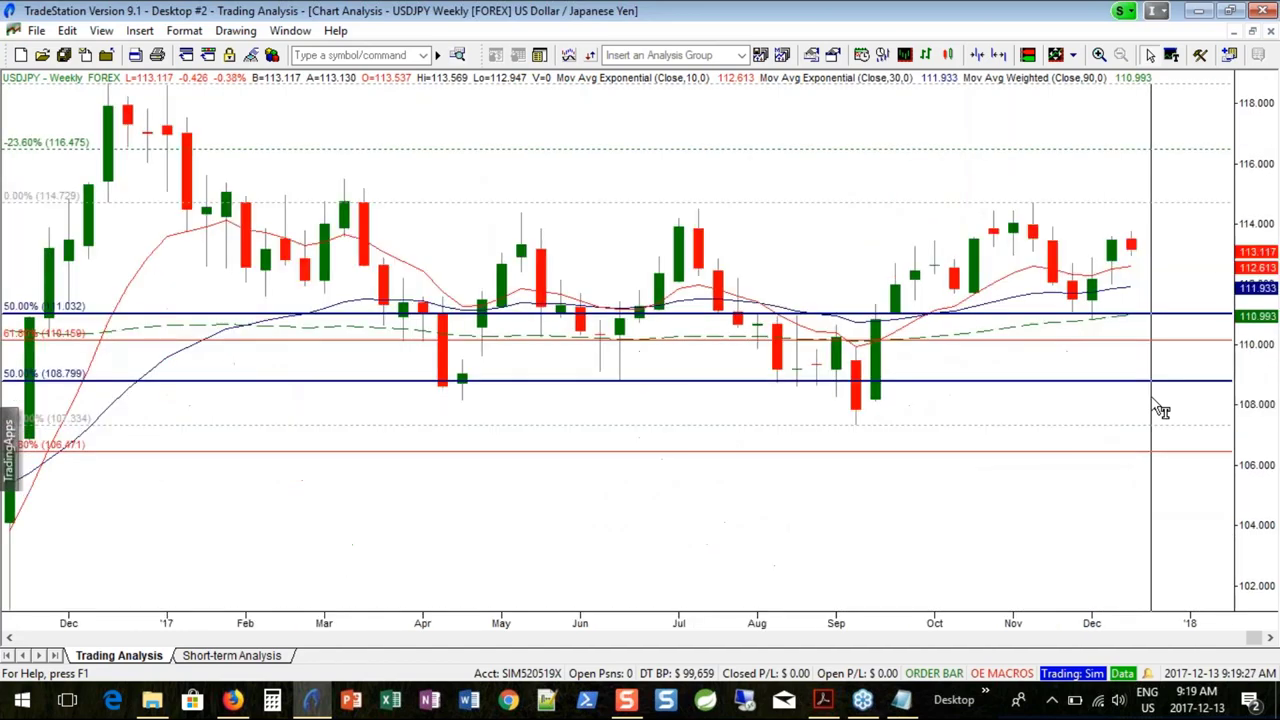
pyautogui.scroll(-5, 1160, 408)
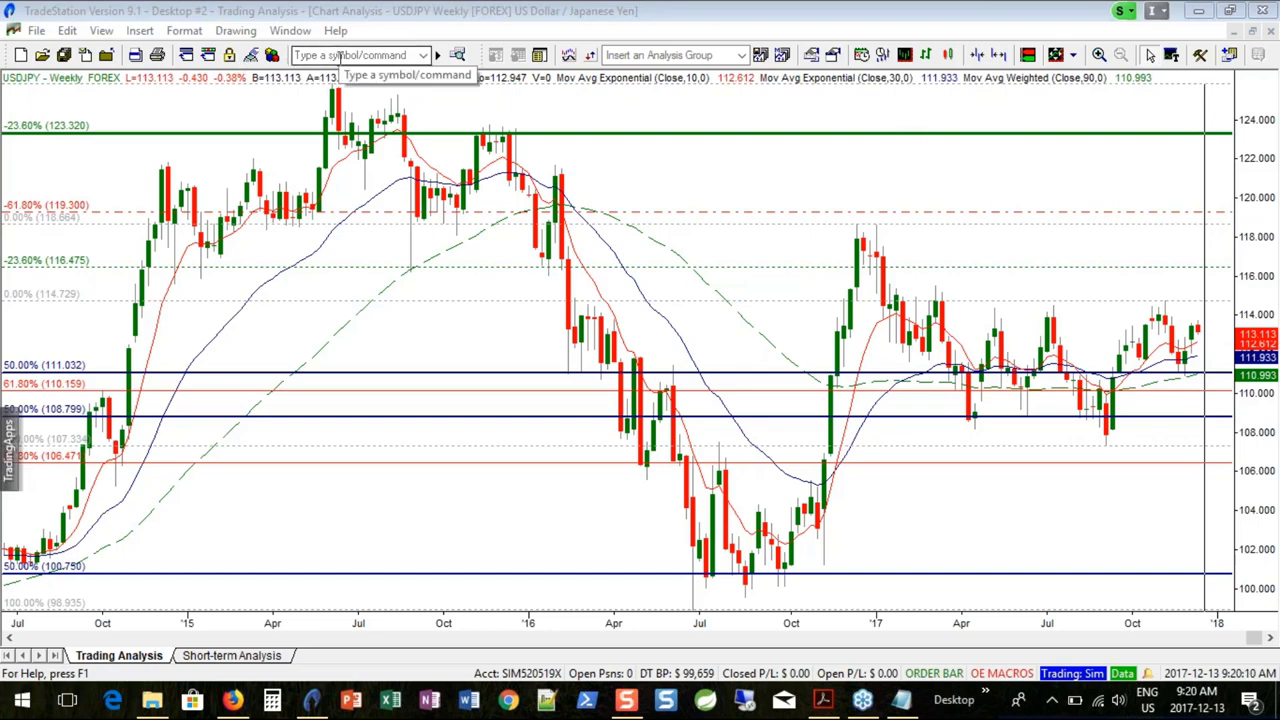
pyautogui.click(1254, 34)
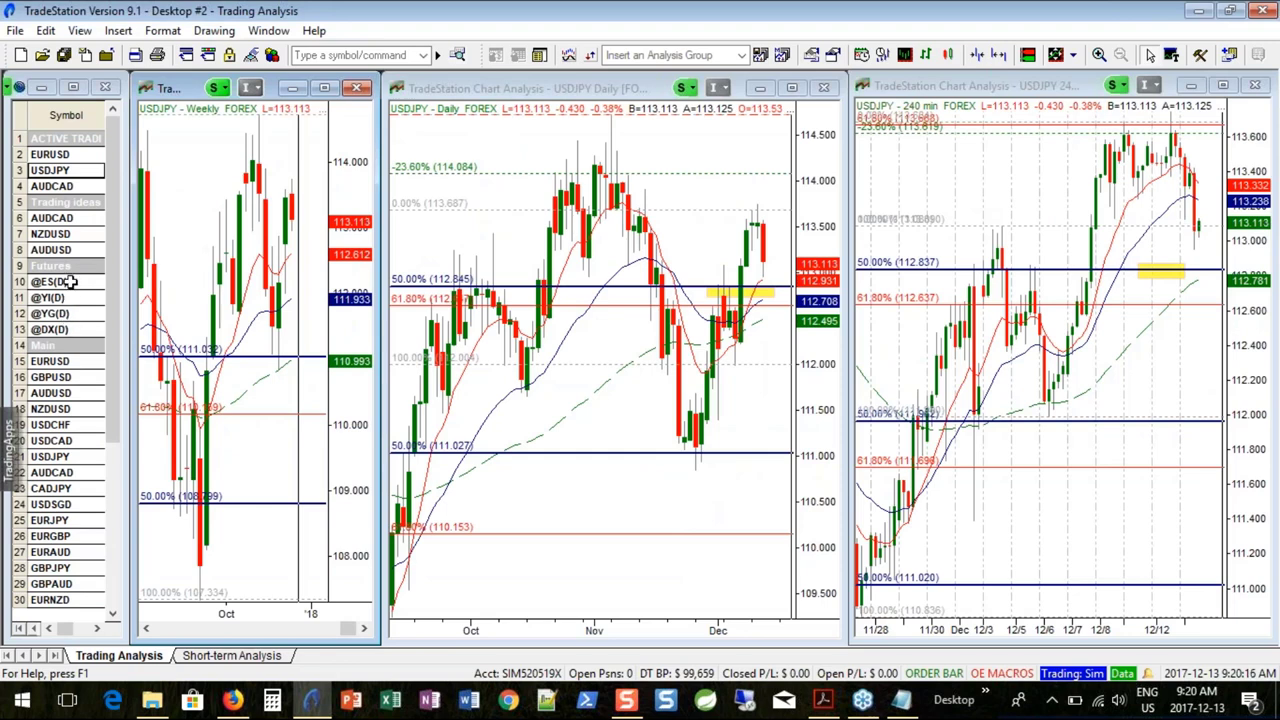
pyautogui.click(68, 283)
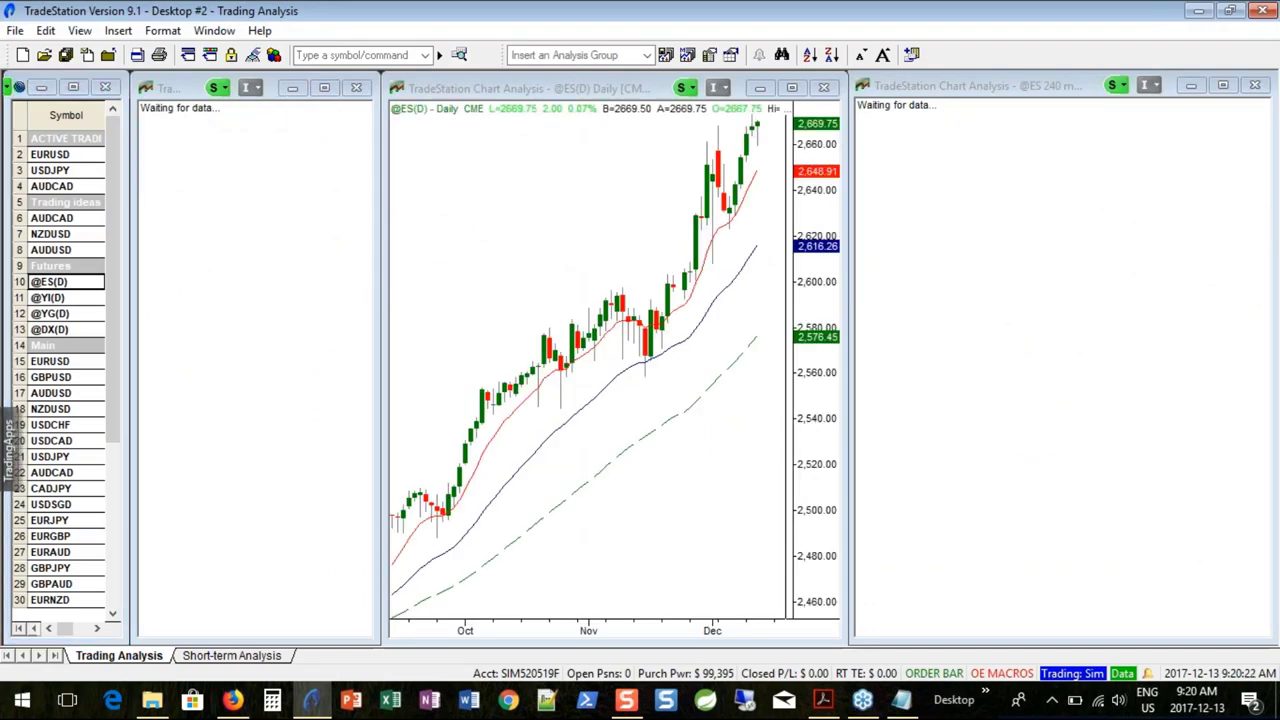
pyautogui.click(324, 88)
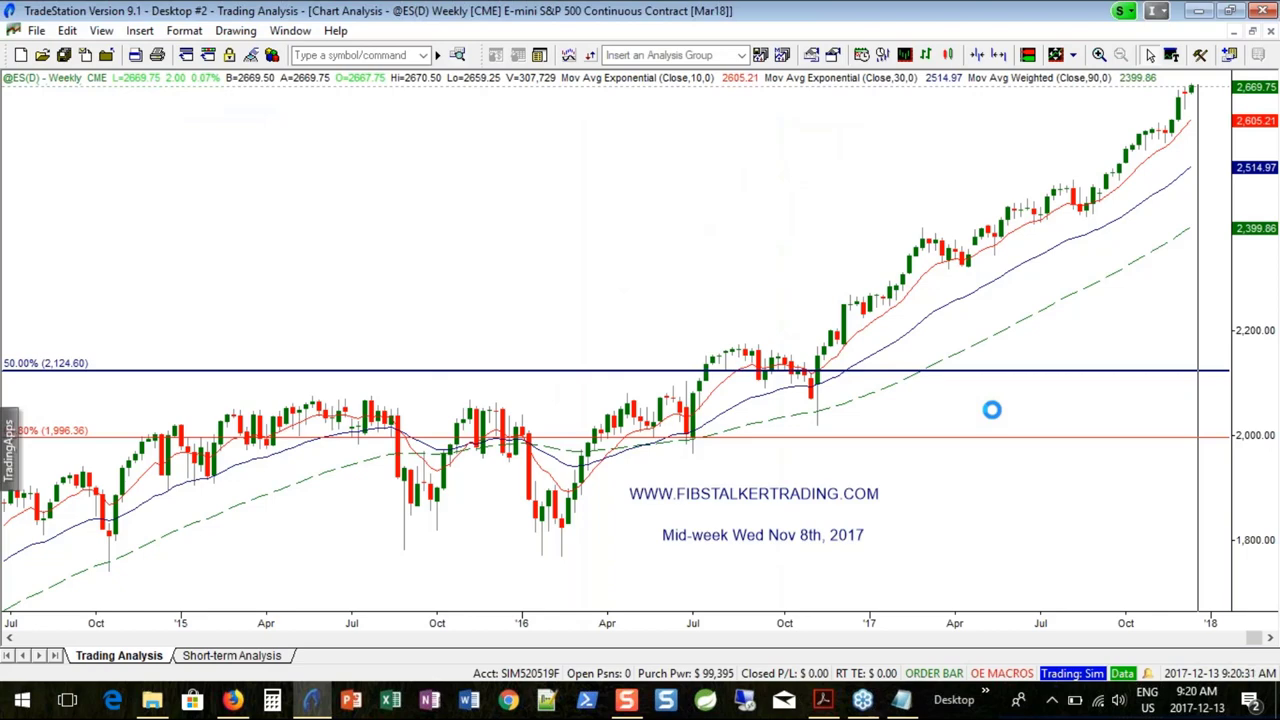
pyautogui.press('Down')
pyautogui.press('Down')
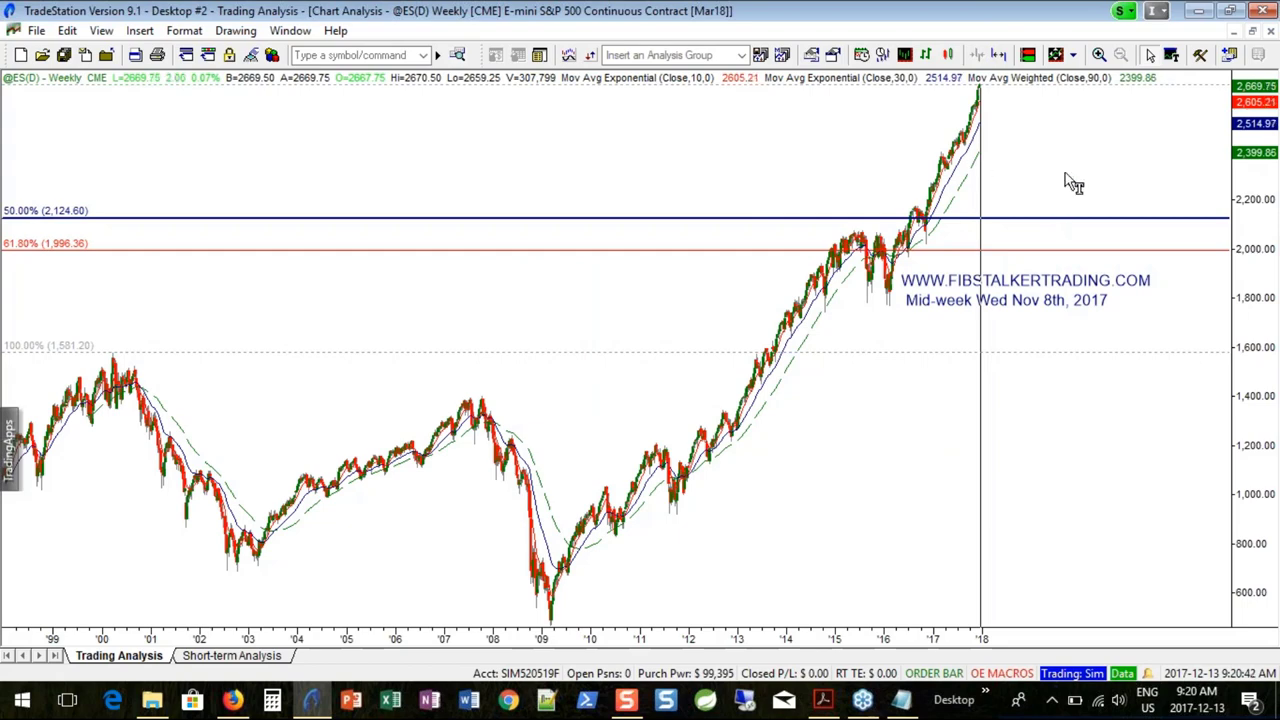
pyautogui.scroll(2, 1068, 182)
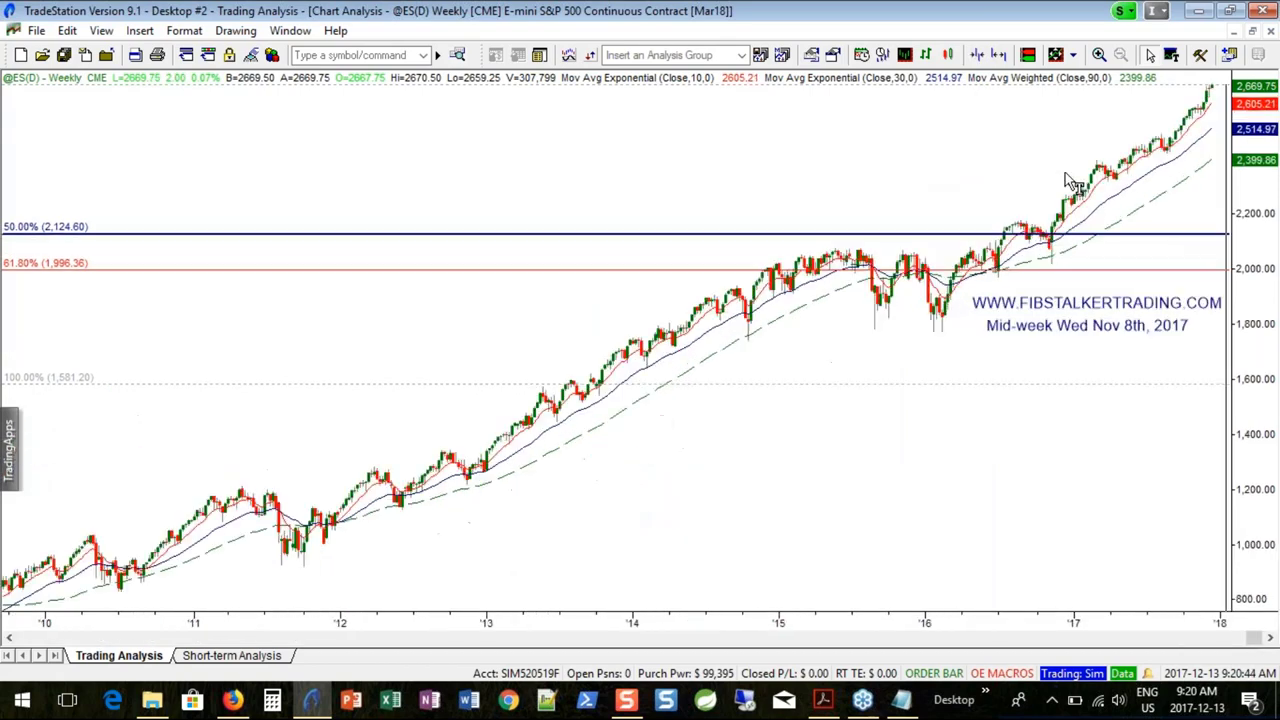
pyautogui.scroll(-3, 1068, 181)
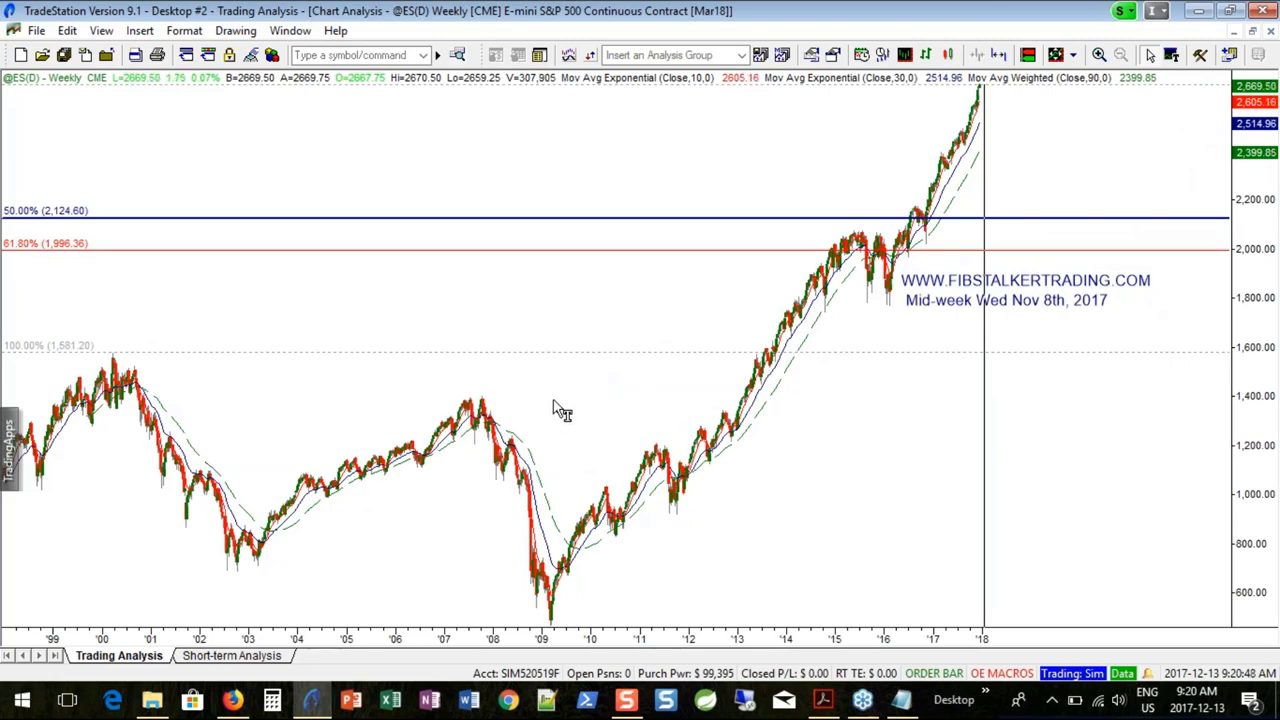
pyautogui.click(236, 31)
pyautogui.moveTo(300, 163)
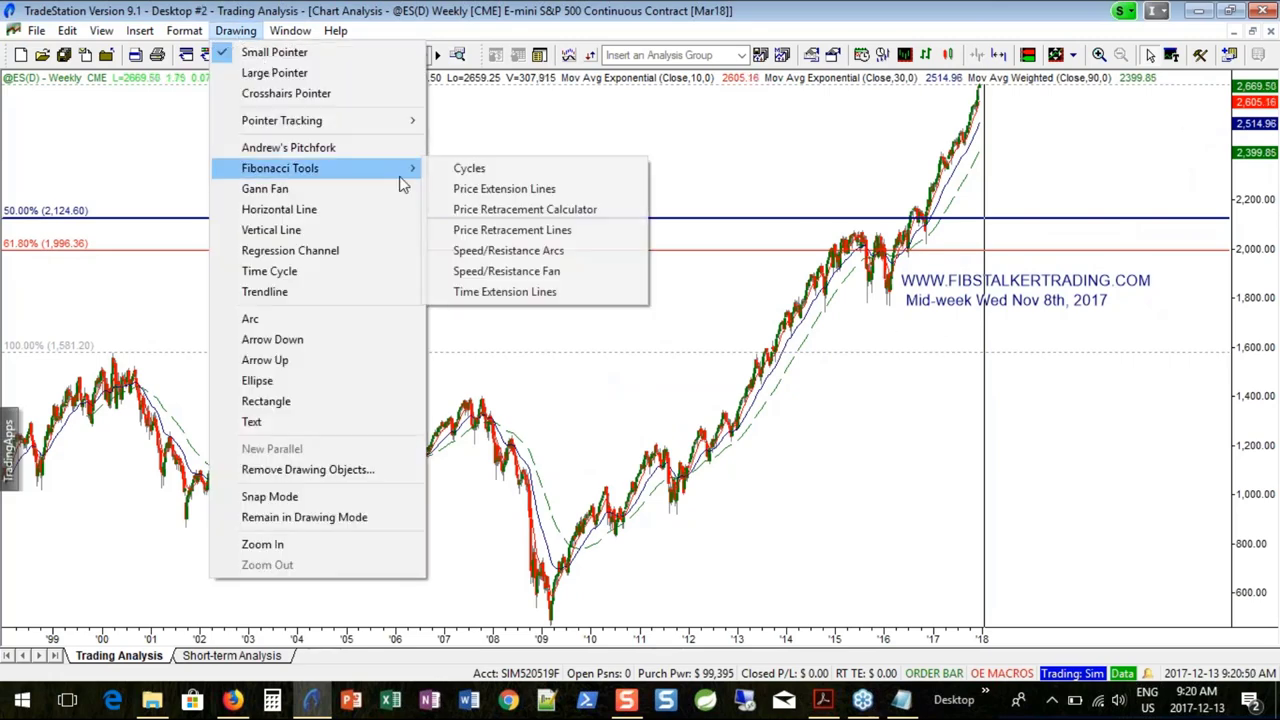
pyautogui.click(565, 231)
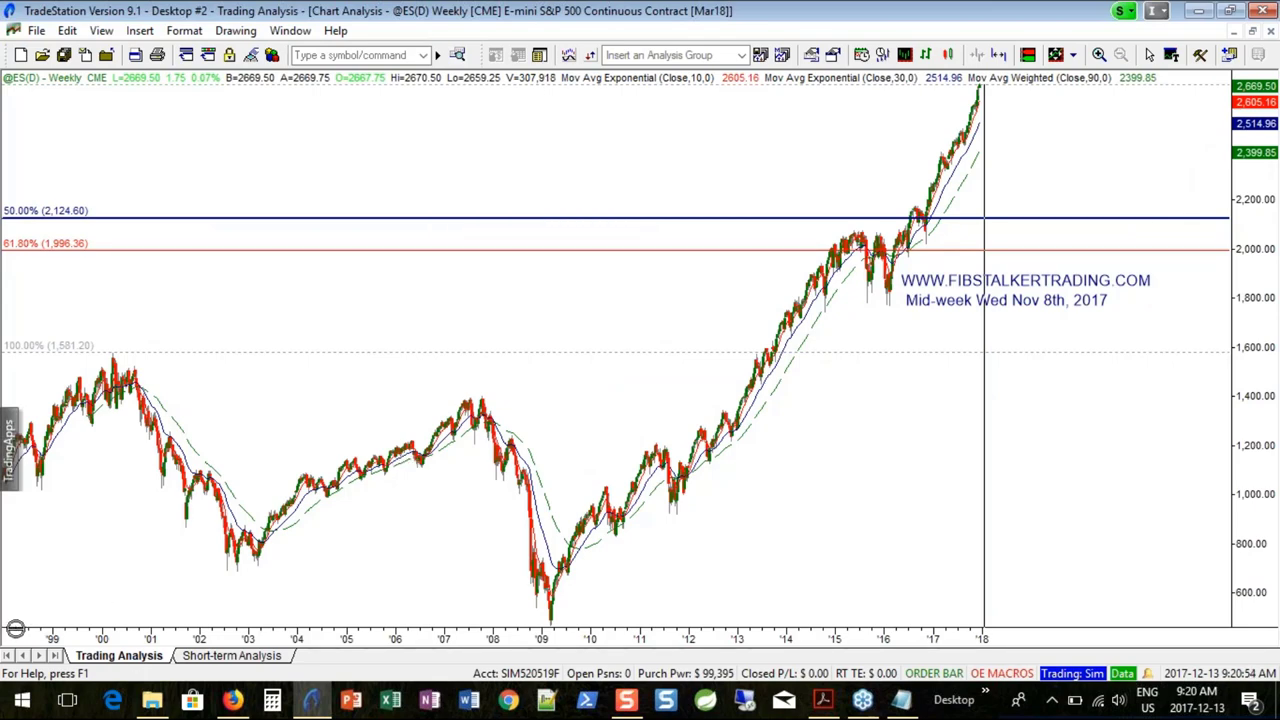
pyautogui.click(16, 628)
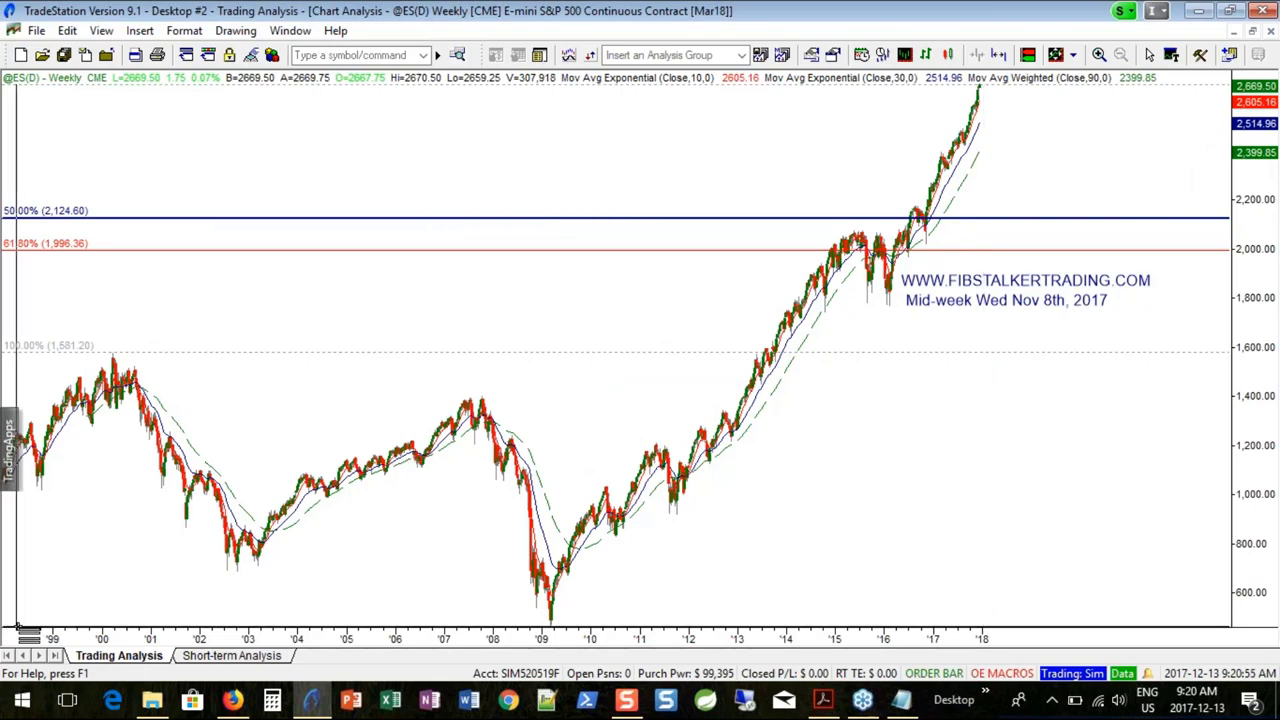
pyautogui.click(229, 354)
# Step: Clear the 460.19 Trend Beginning Price to 0, moving 50% to 786.15 and 61.8% to 600.62
pyautogui.rightClick(471, 526)
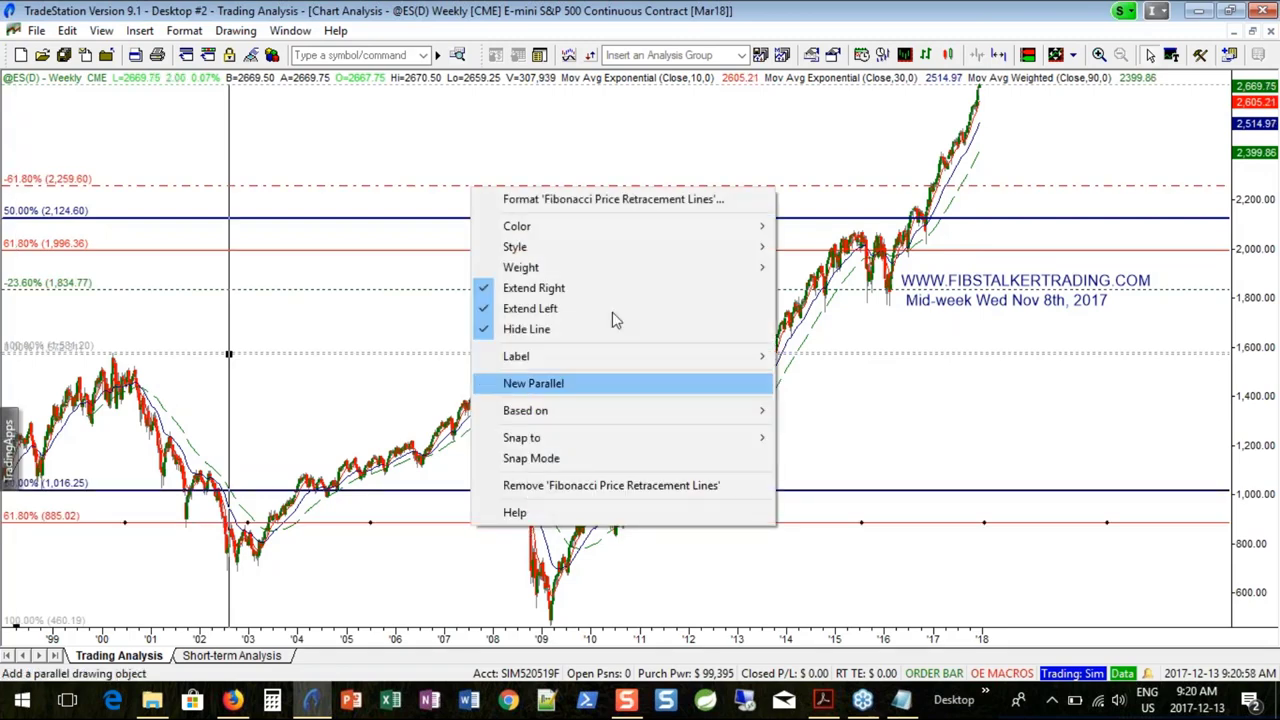
pyautogui.click(588, 209)
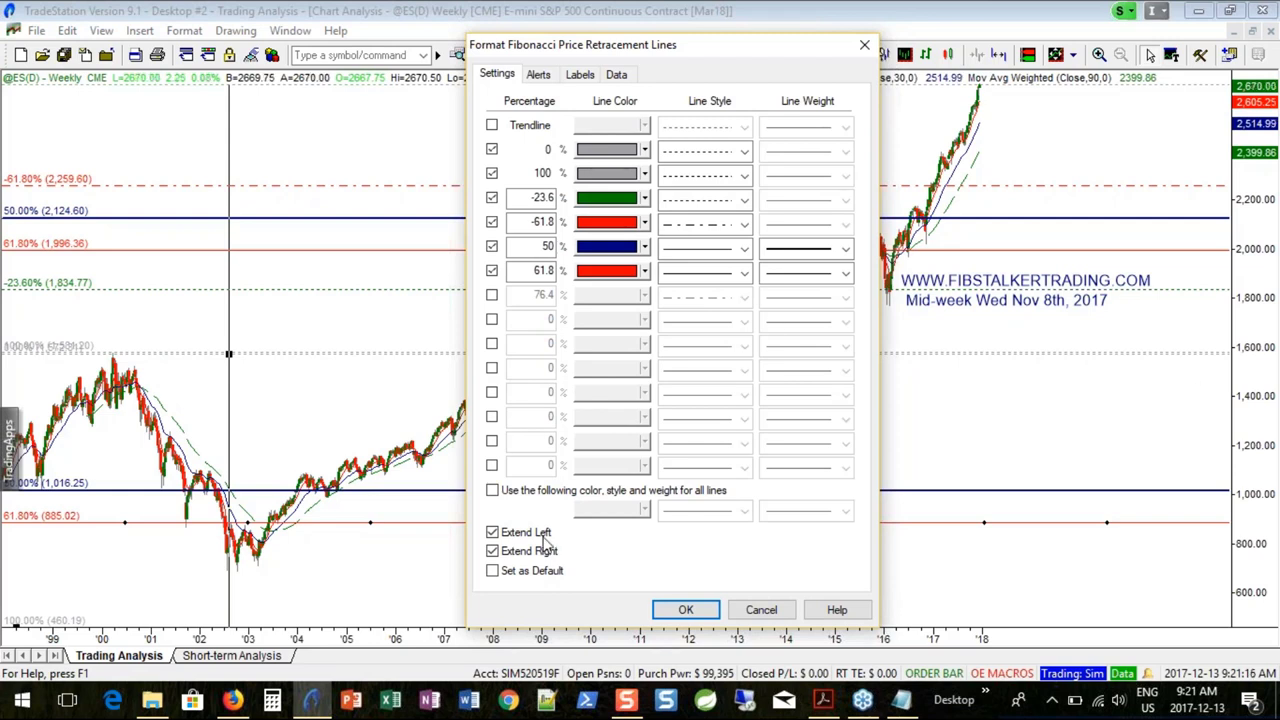
pyautogui.click(617, 76)
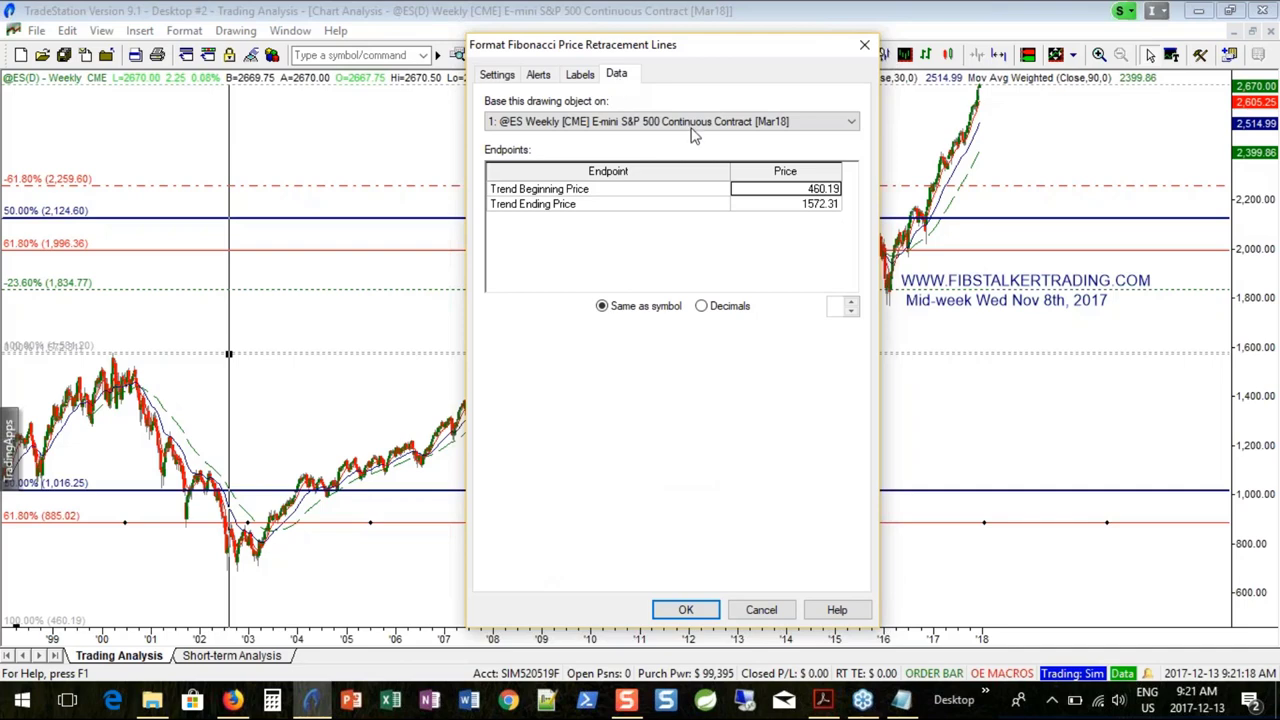
pyautogui.click(828, 190)
pyautogui.press('Delete')
pyautogui.click(685, 609)
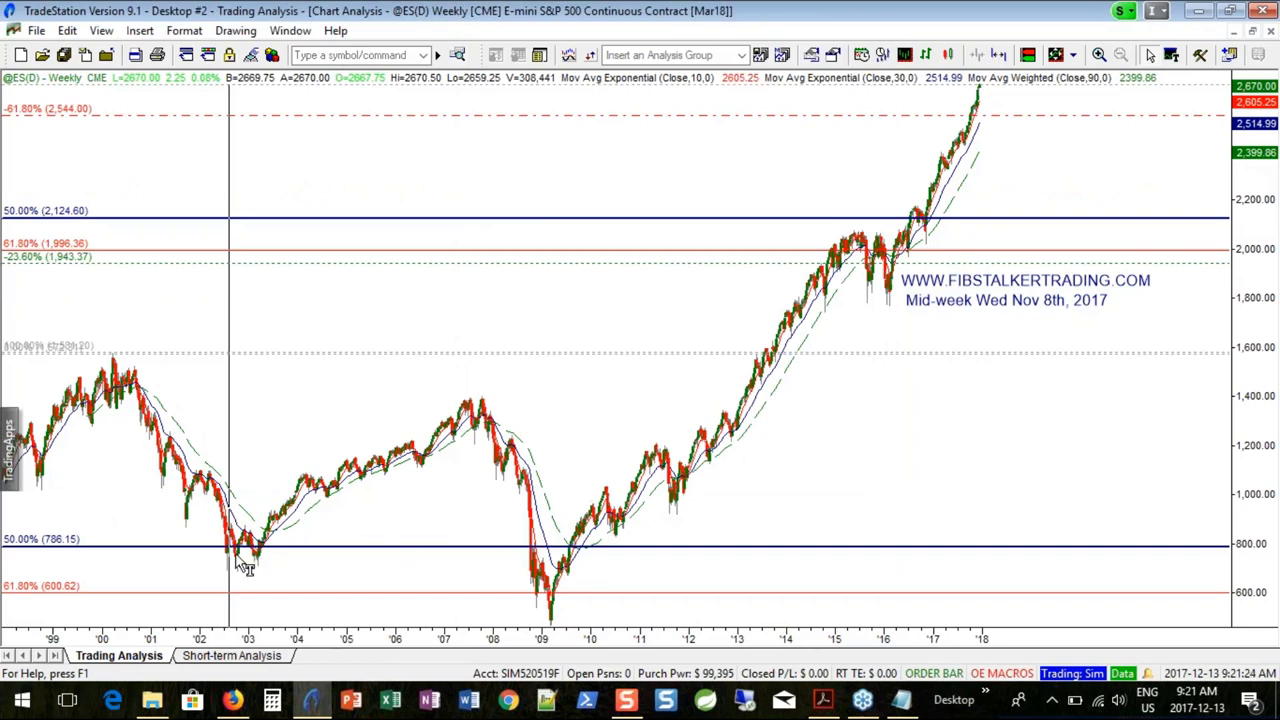
# Step: Check historic bar data and delete the older retracement whose 50% level was 2,124.60
pyautogui.moveTo(245, 557)
pyautogui.mouseDown()
pyautogui.moveTo(262, 568)
pyautogui.moveTo(244, 565)
pyautogui.mouseUp()
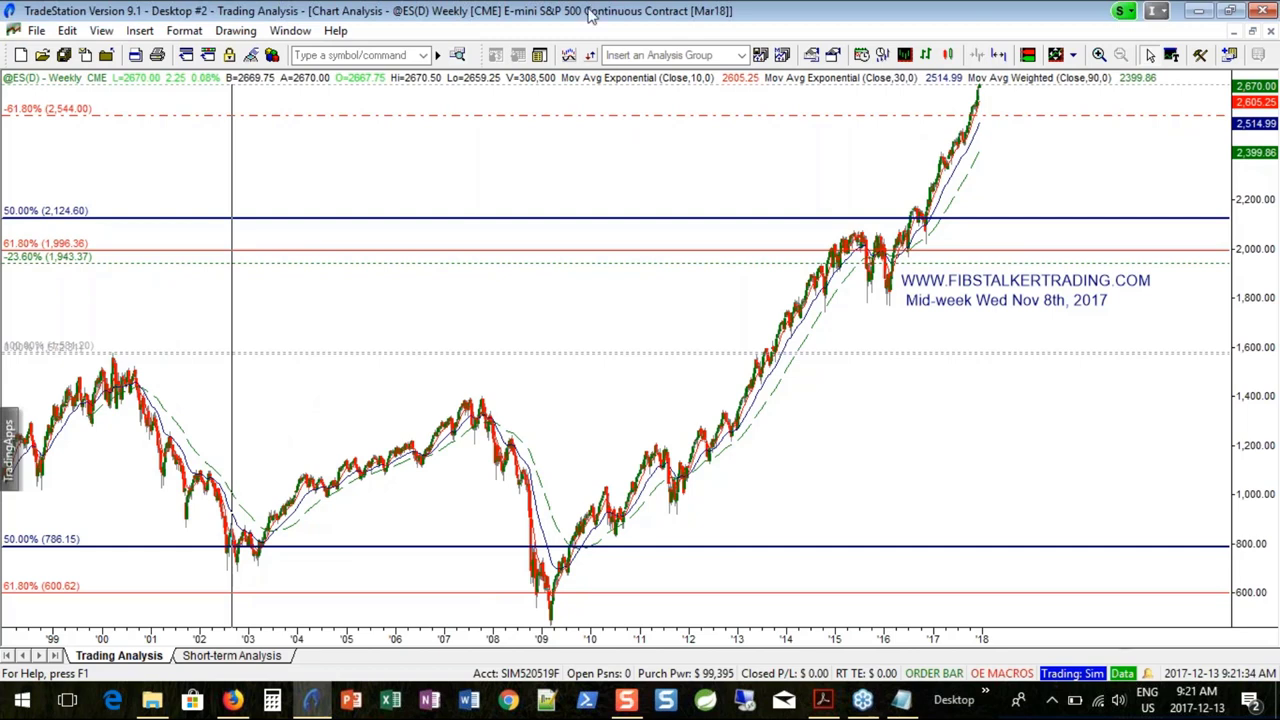
pyautogui.click(581, 588)
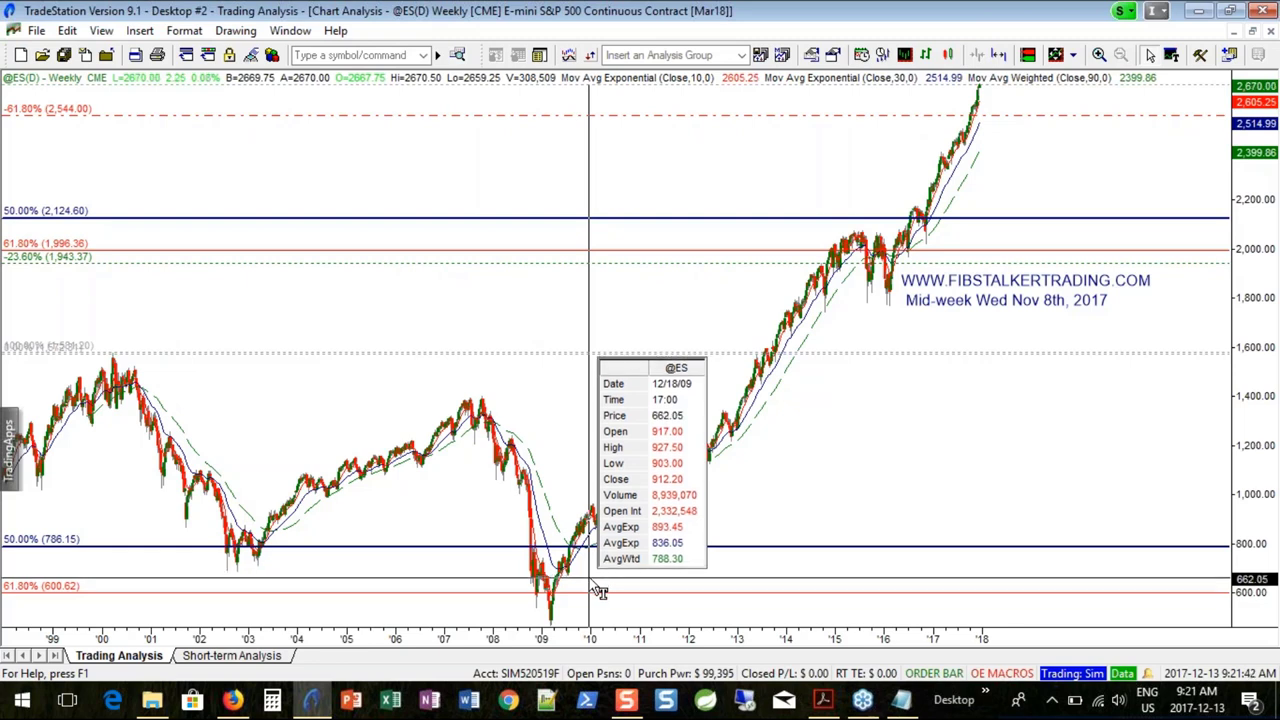
pyautogui.moveTo(599, 591)
pyautogui.mouseDown()
pyautogui.moveTo(571, 595)
pyautogui.moveTo(586, 632)
pyautogui.moveTo(558, 632)
pyautogui.mouseUp()
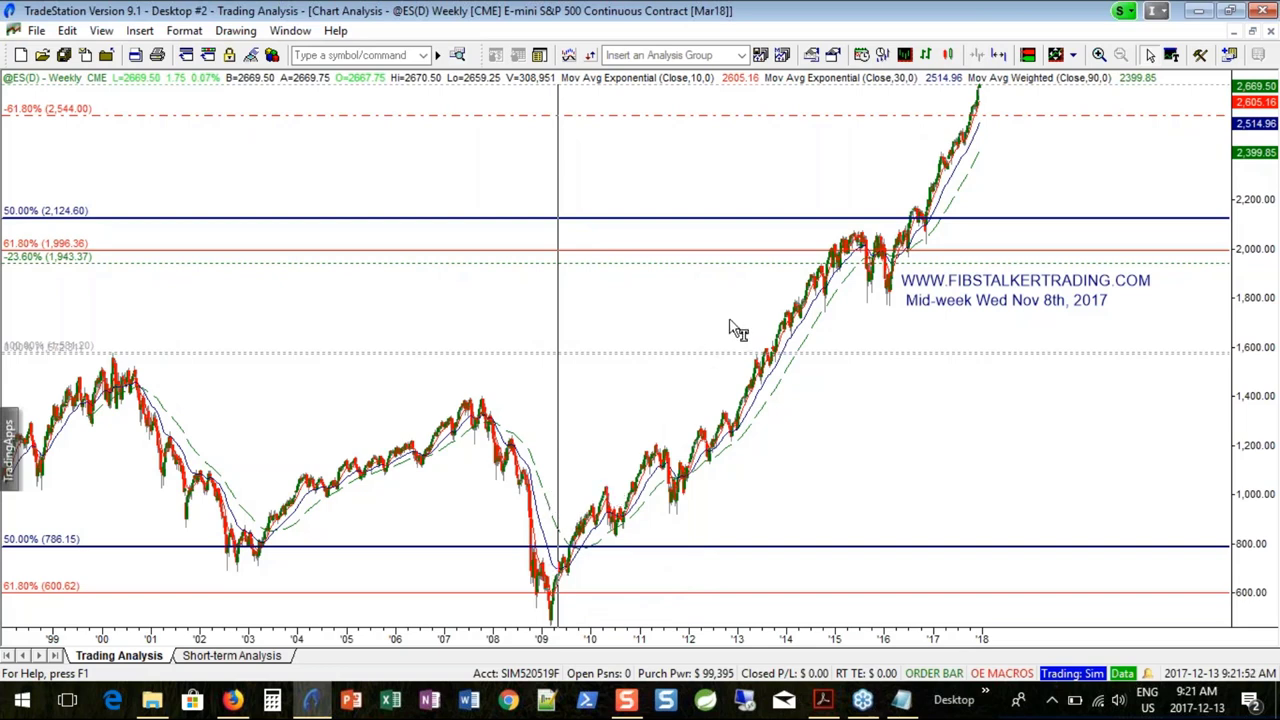
pyautogui.rightClick(473, 220)
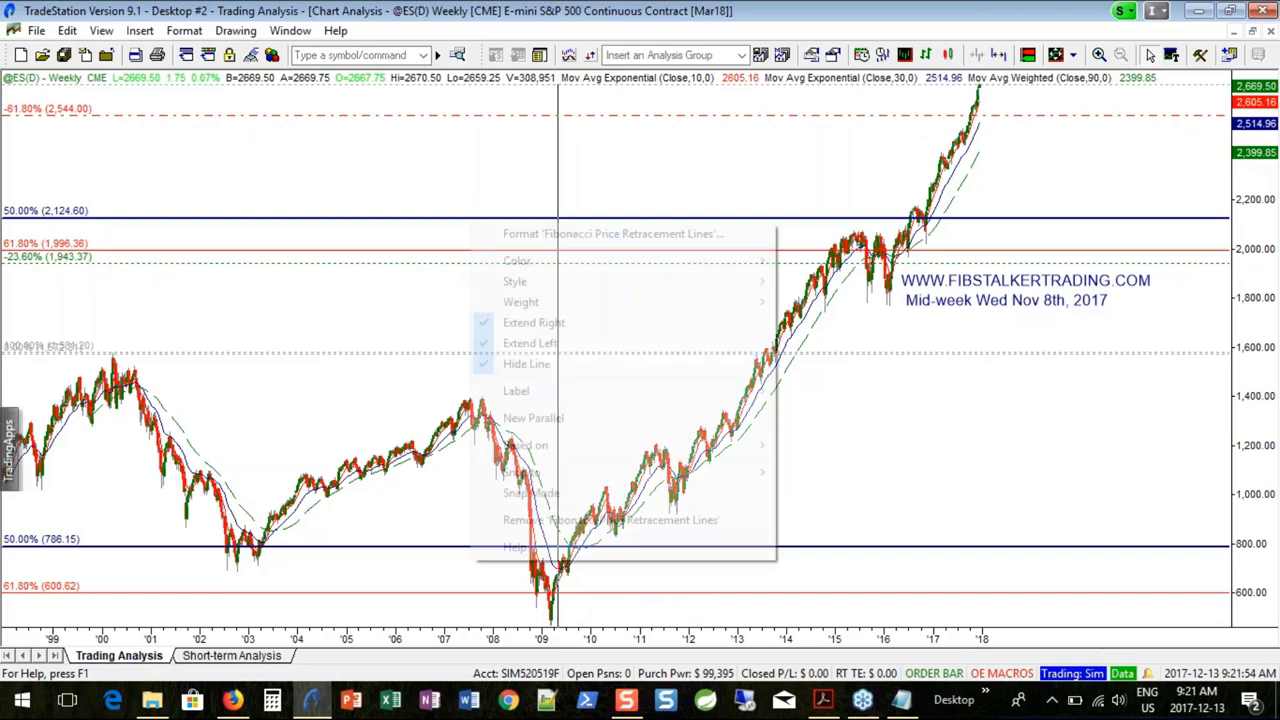
pyautogui.click(660, 520)
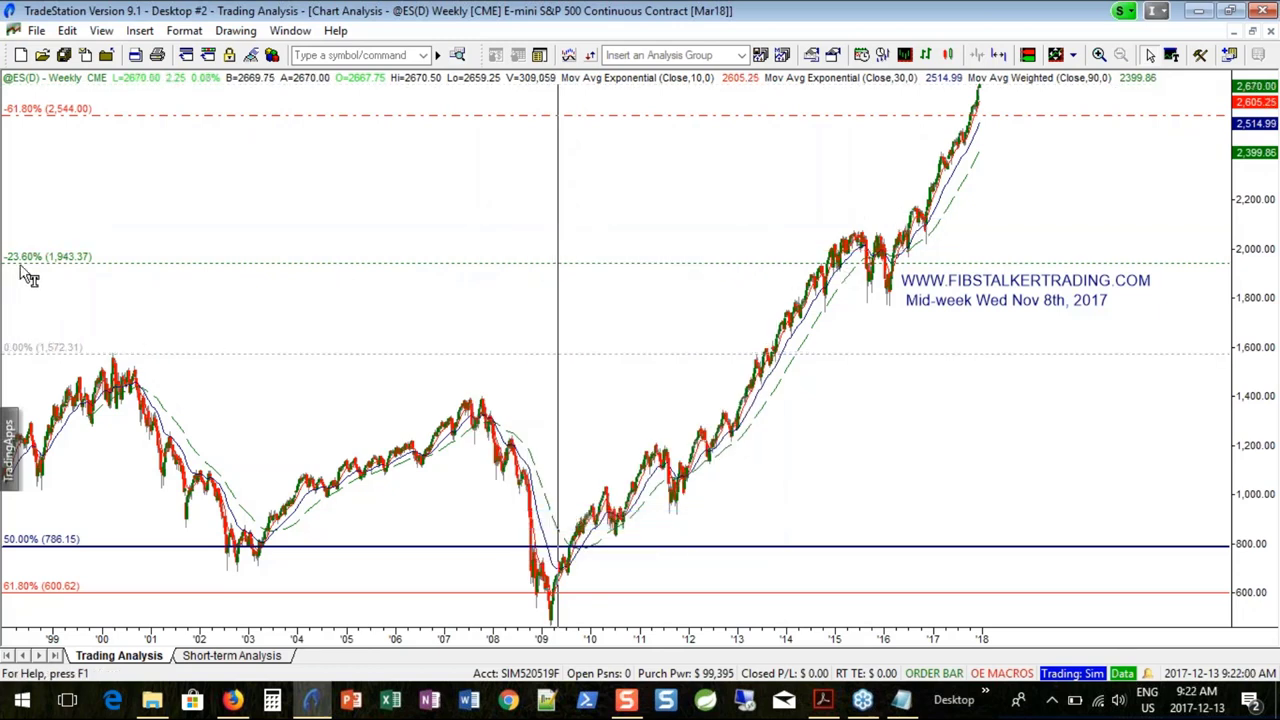
pyautogui.click(72, 274)
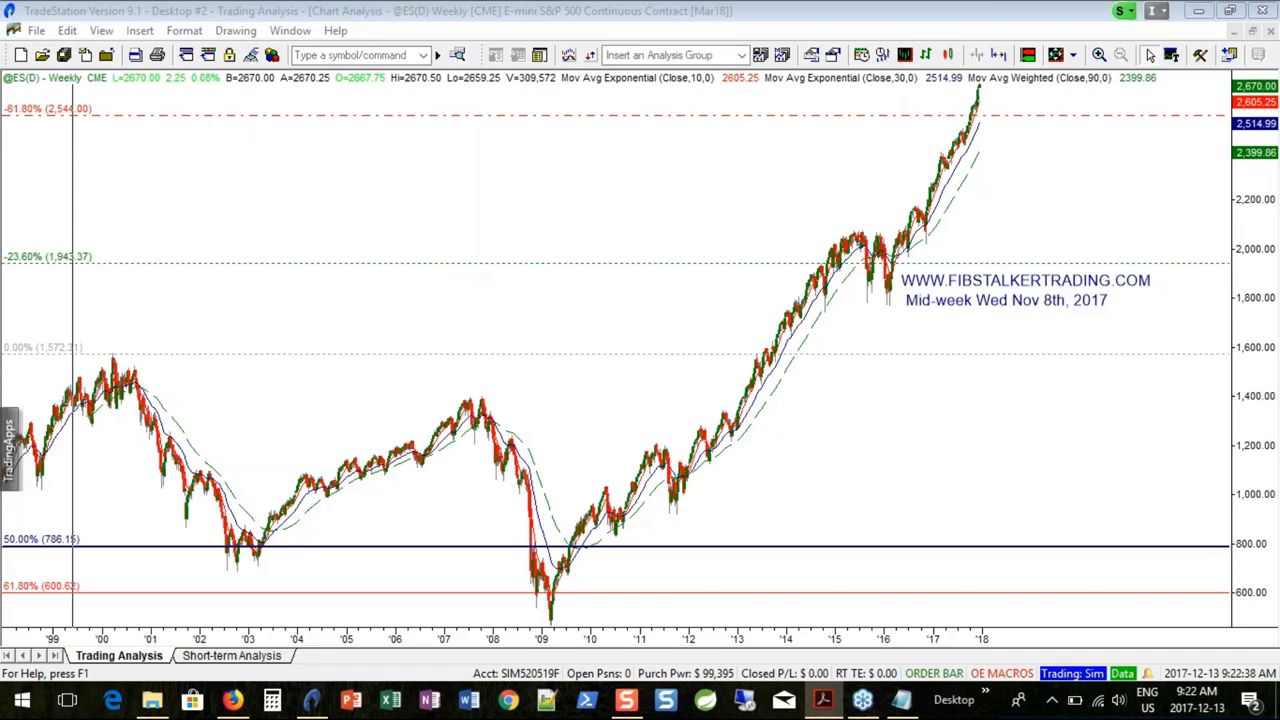
# Step: Bring the CSTA Nov scenarios PDF forward and maximize it at the Figure 2 S&P chart
pyautogui.hotkey('alt', 'Tab')
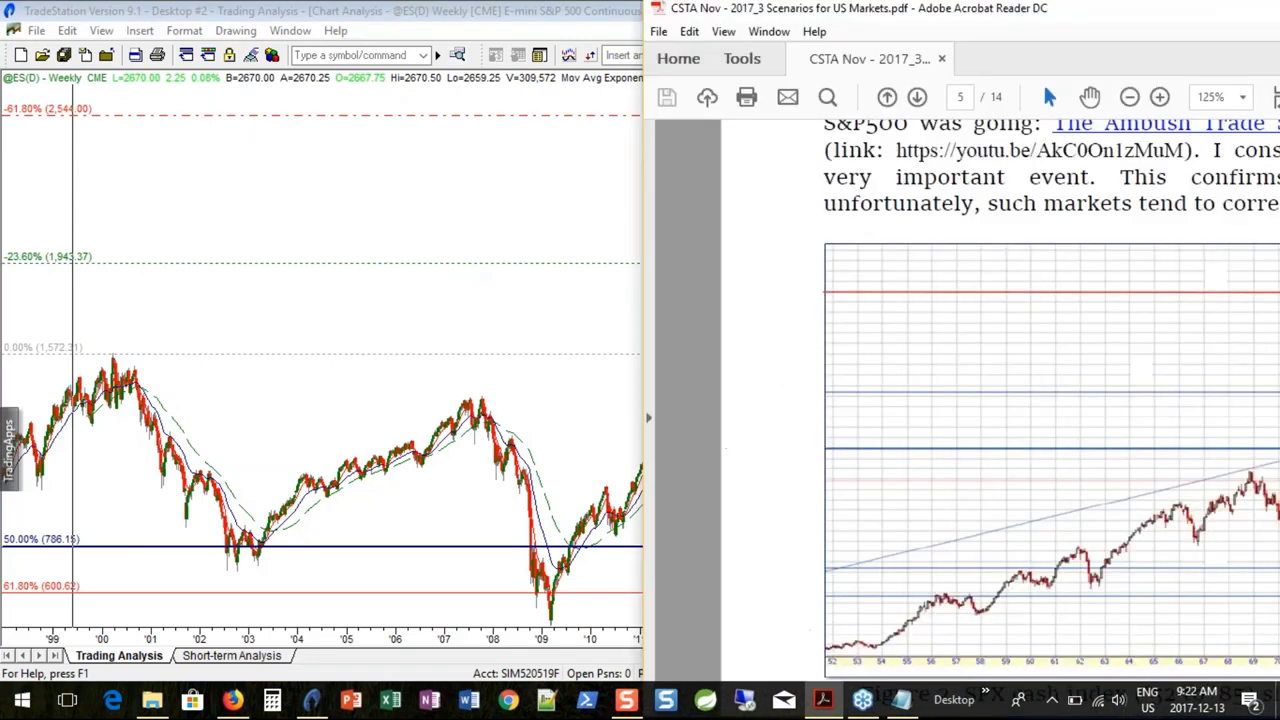
pyautogui.moveTo(1273, 12); pyautogui.dragTo(637, 6)
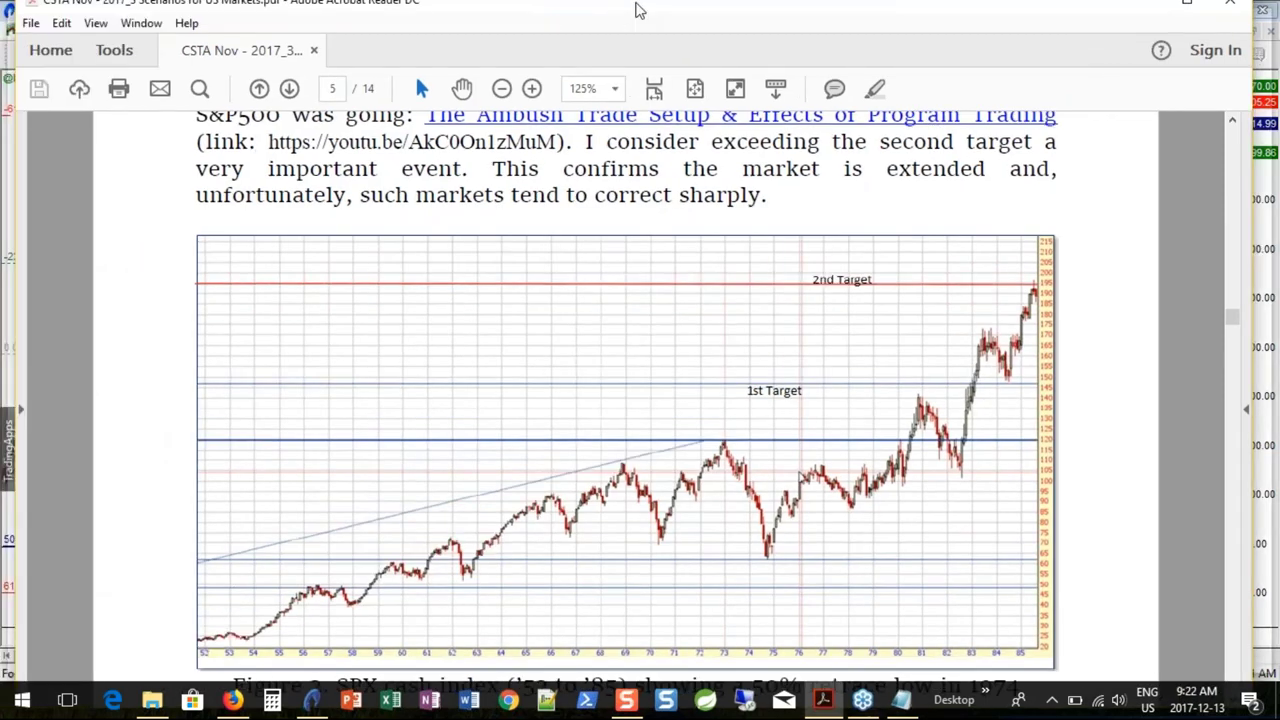
pyautogui.doubleClick(640, 10)
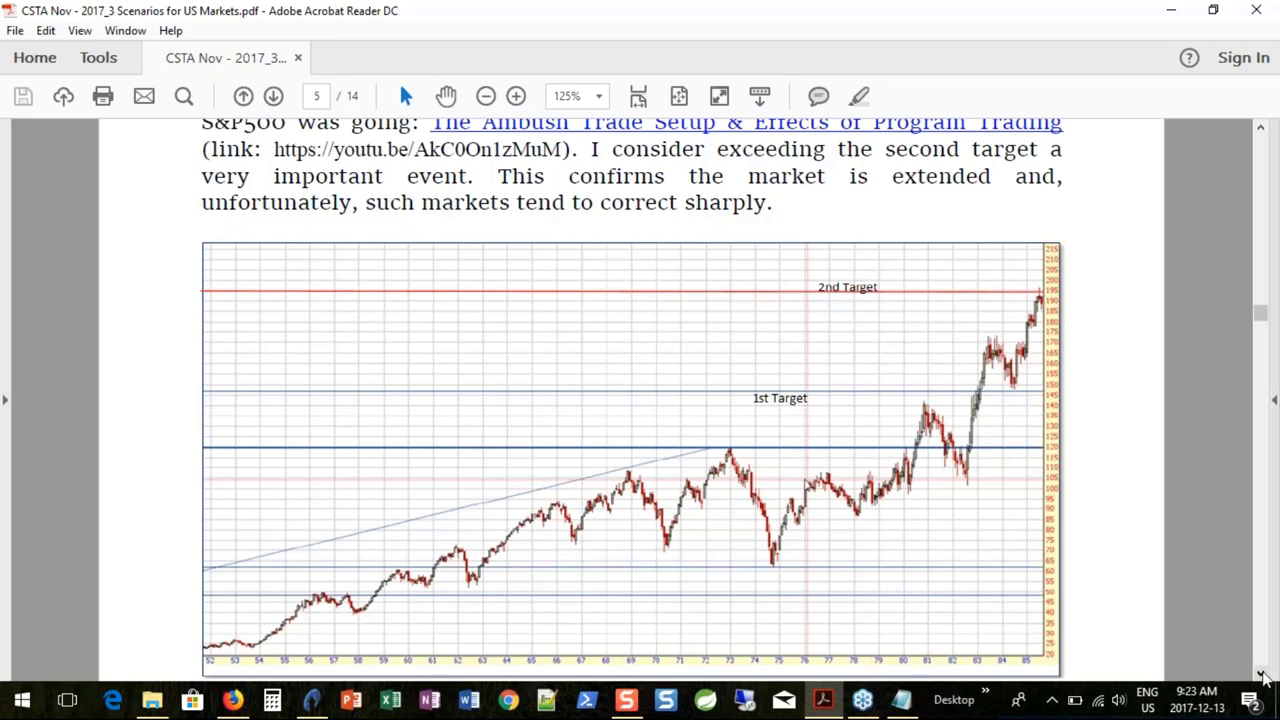
# Step: Scroll the PDF to page 6's Figure 3 1987 crash chart, then minimize Acrobat Reader
pyautogui.click(1263, 677)
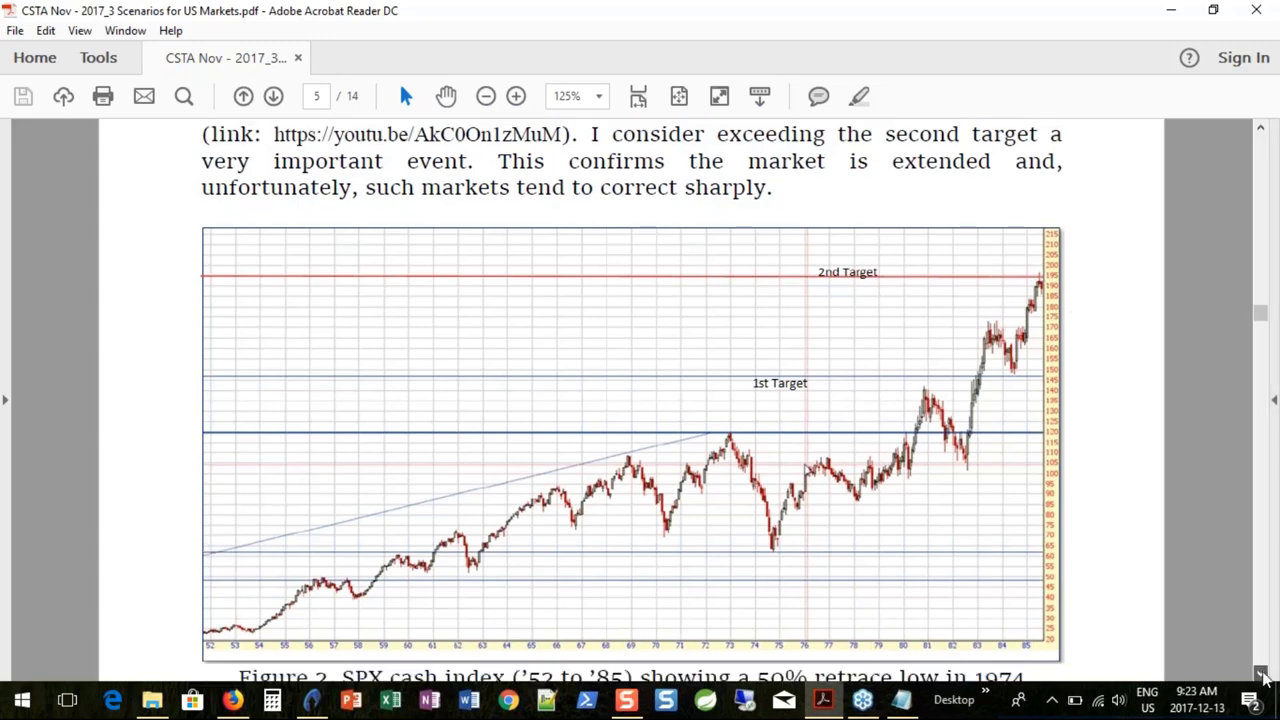
pyautogui.click(1263, 677)
pyautogui.click(1263, 677)
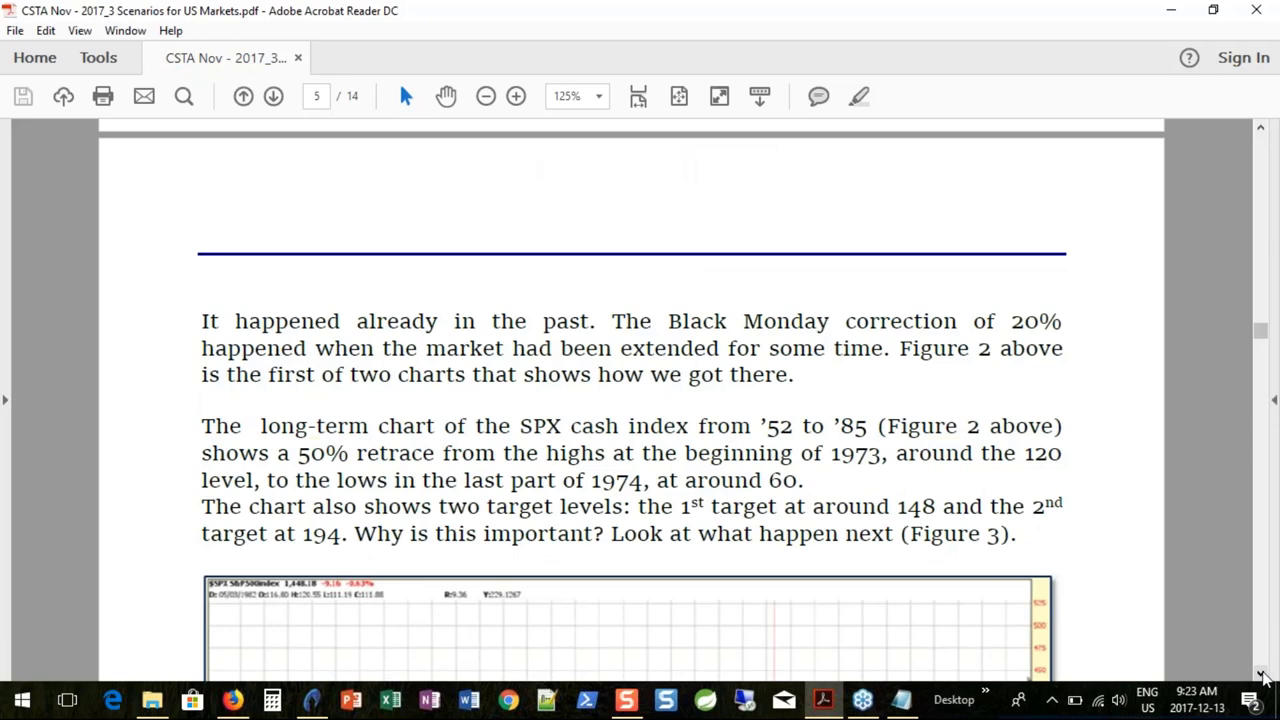
pyautogui.click(1263, 677)
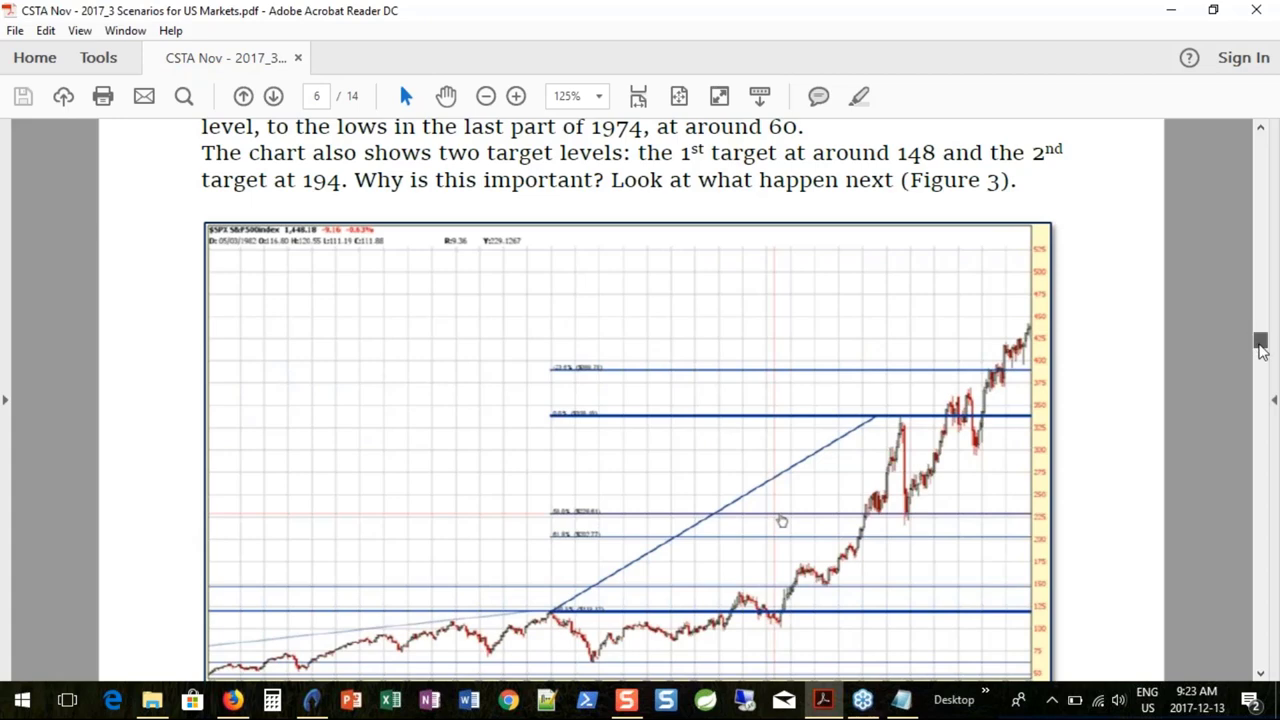
pyautogui.moveTo(1262, 348)
pyautogui.mouseDown()
pyautogui.moveTo(1262, 364)
pyautogui.moveTo(1262, 350)
pyautogui.mouseUp()
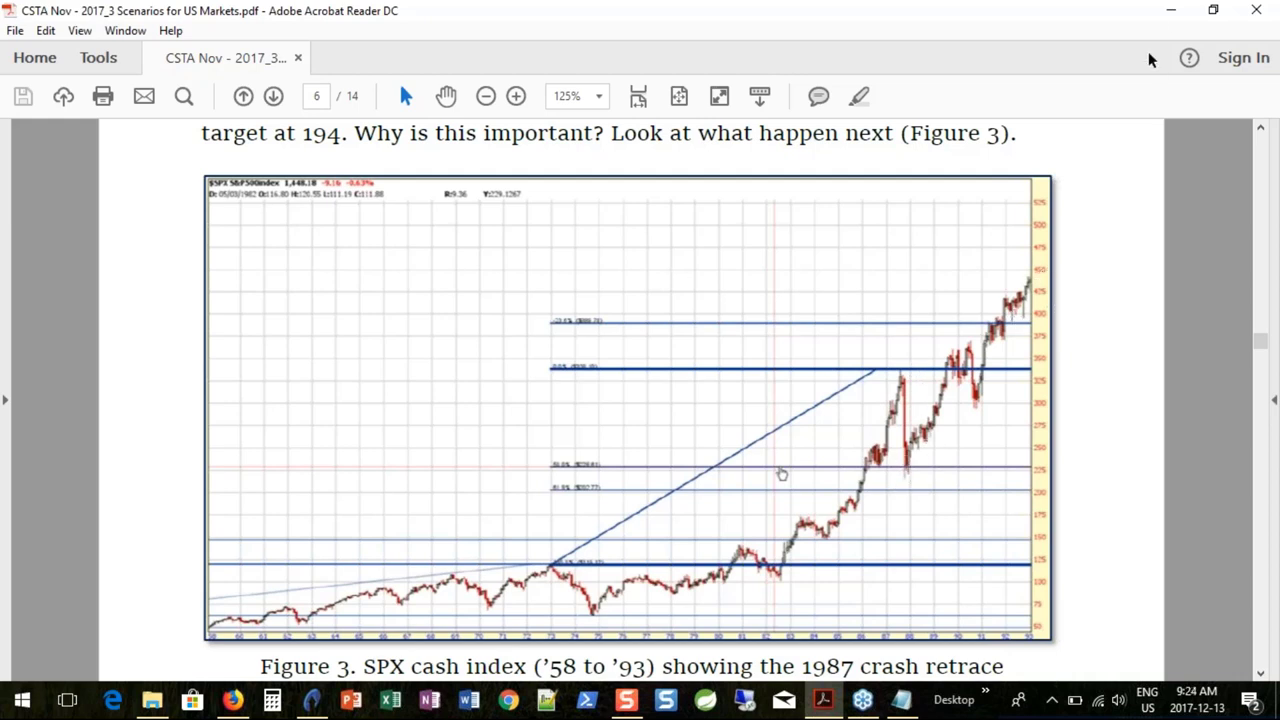
pyautogui.click(1176, 11)
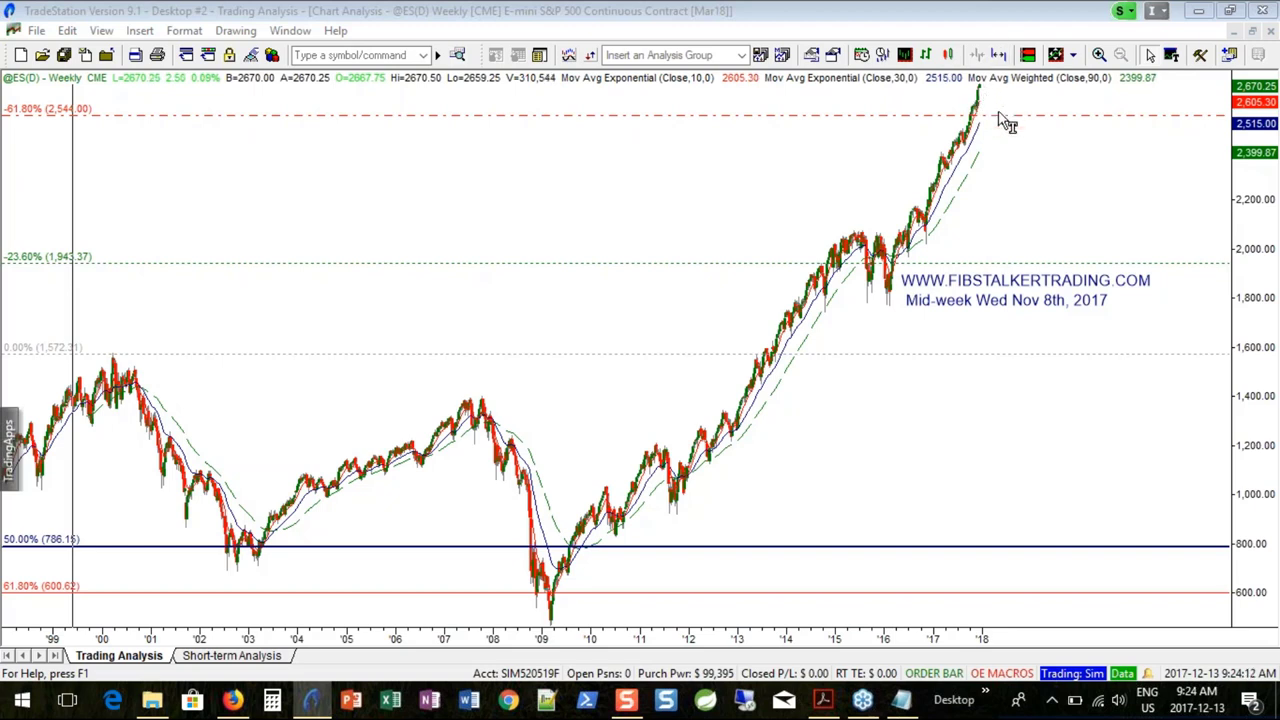
# Step: Open the Drawing menu to reach the Fibonacci price retracement tool
pyautogui.click(232, 31)
# Step: Draw a retracement from 1,572 to the latest high, giving 50% at 2,120.75 and 61.8% at 1,990.42
pyautogui.moveTo(360, 172)
pyautogui.click(566, 240)
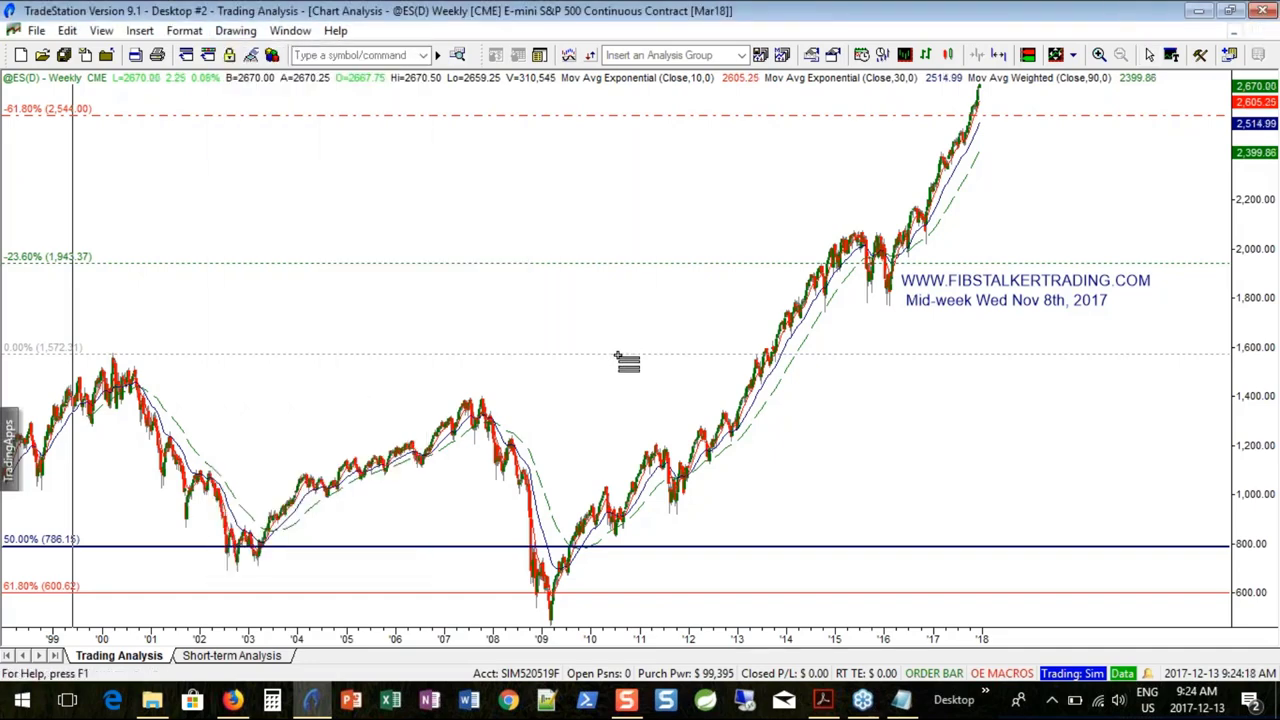
pyautogui.moveTo(619, 357); pyautogui.dragTo(1008, 89)
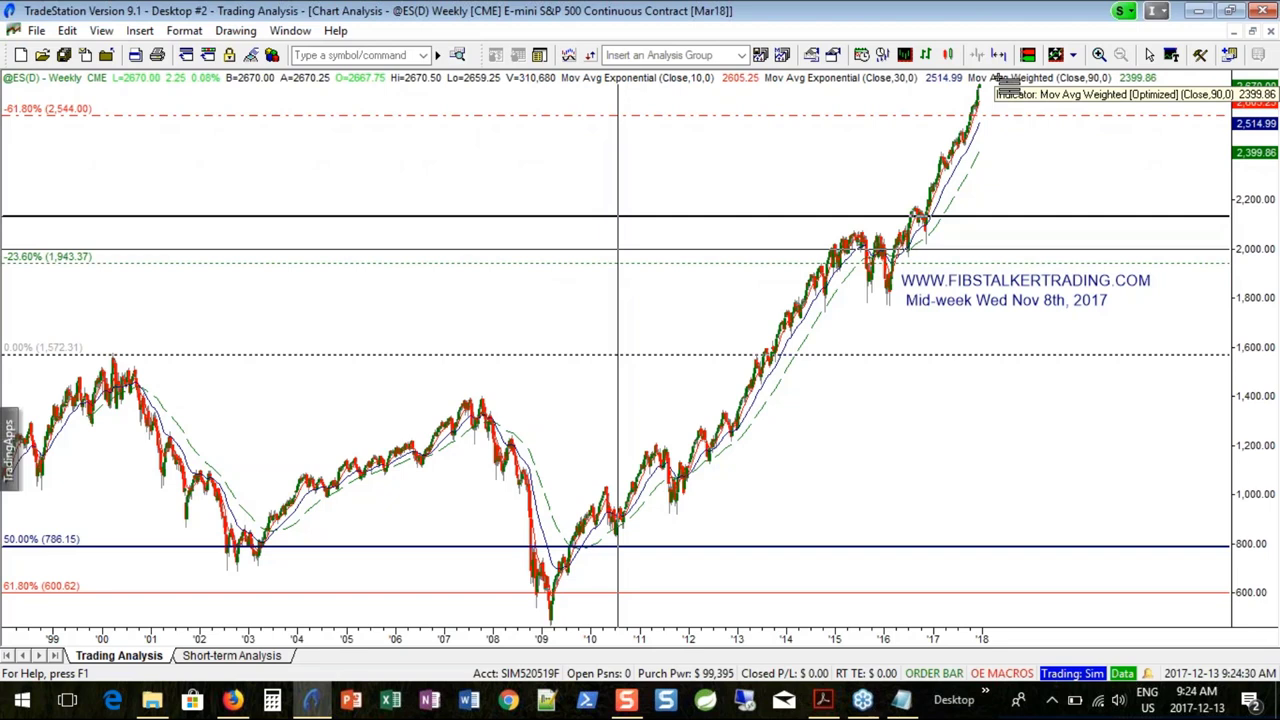
pyautogui.moveTo(1008, 89); pyautogui.dragTo(1007, 90)
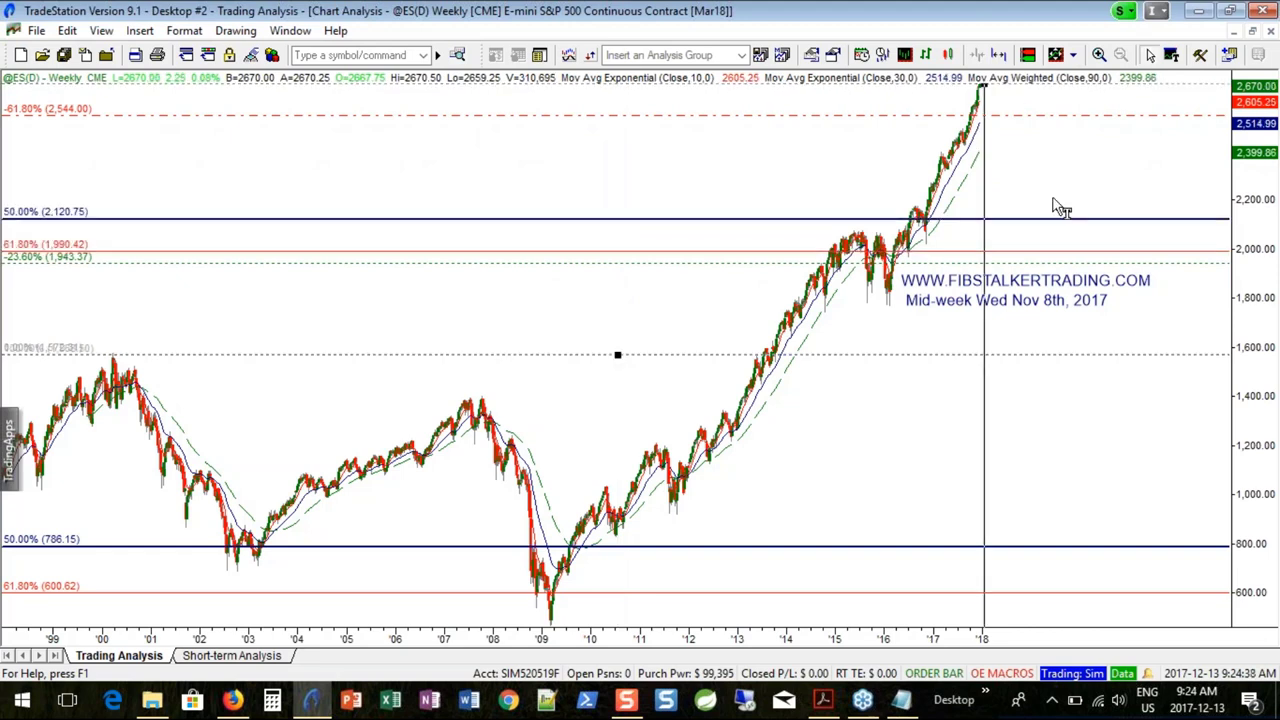
pyautogui.click(1006, 122)
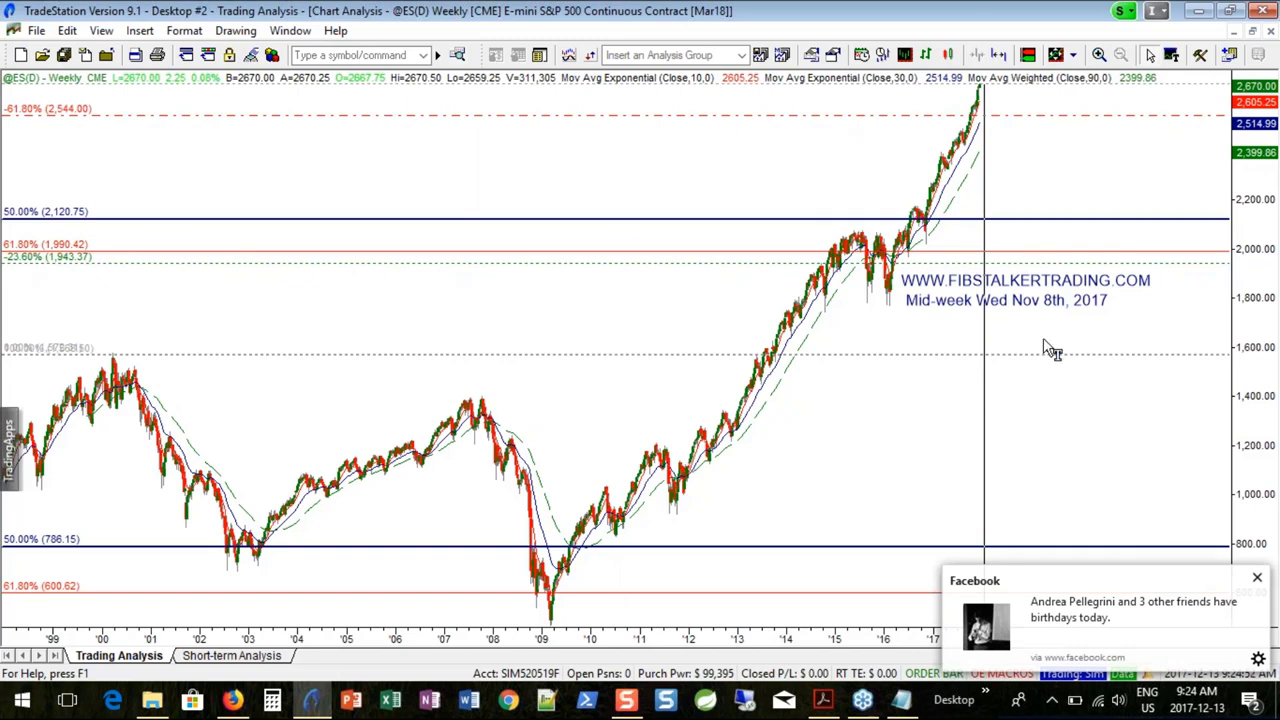
pyautogui.click(1257, 579)
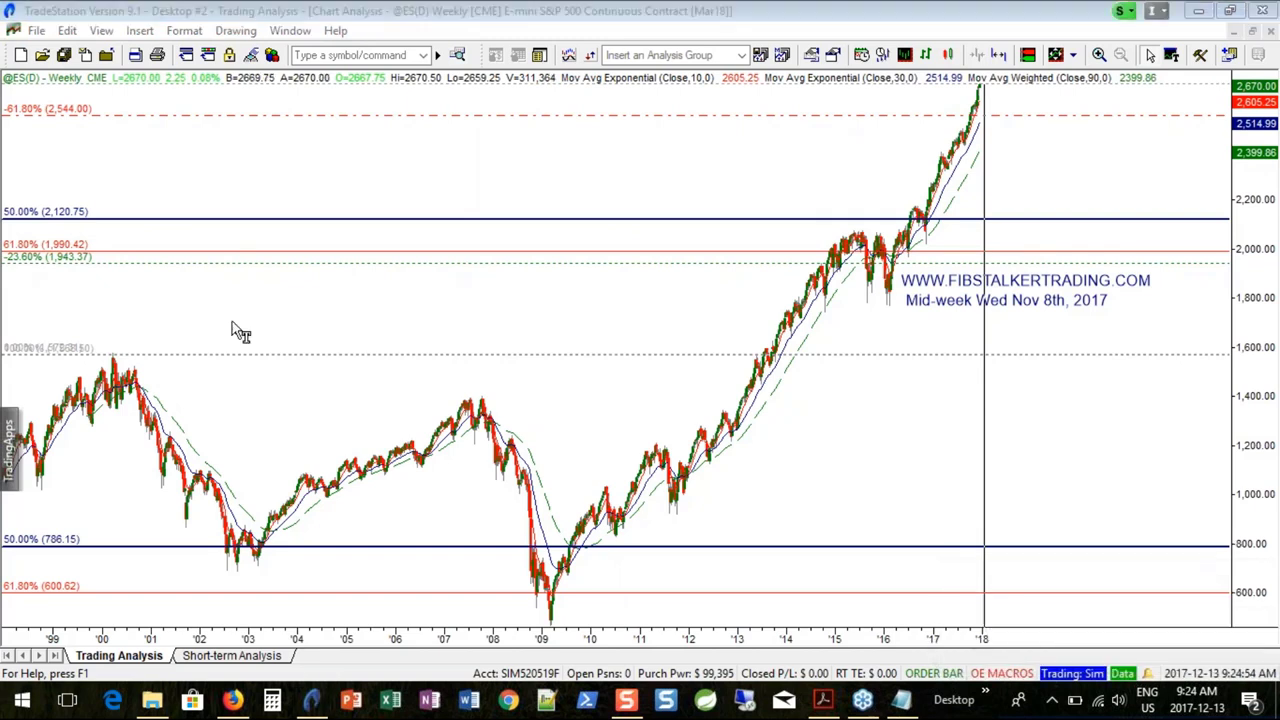
pyautogui.click(77, 249)
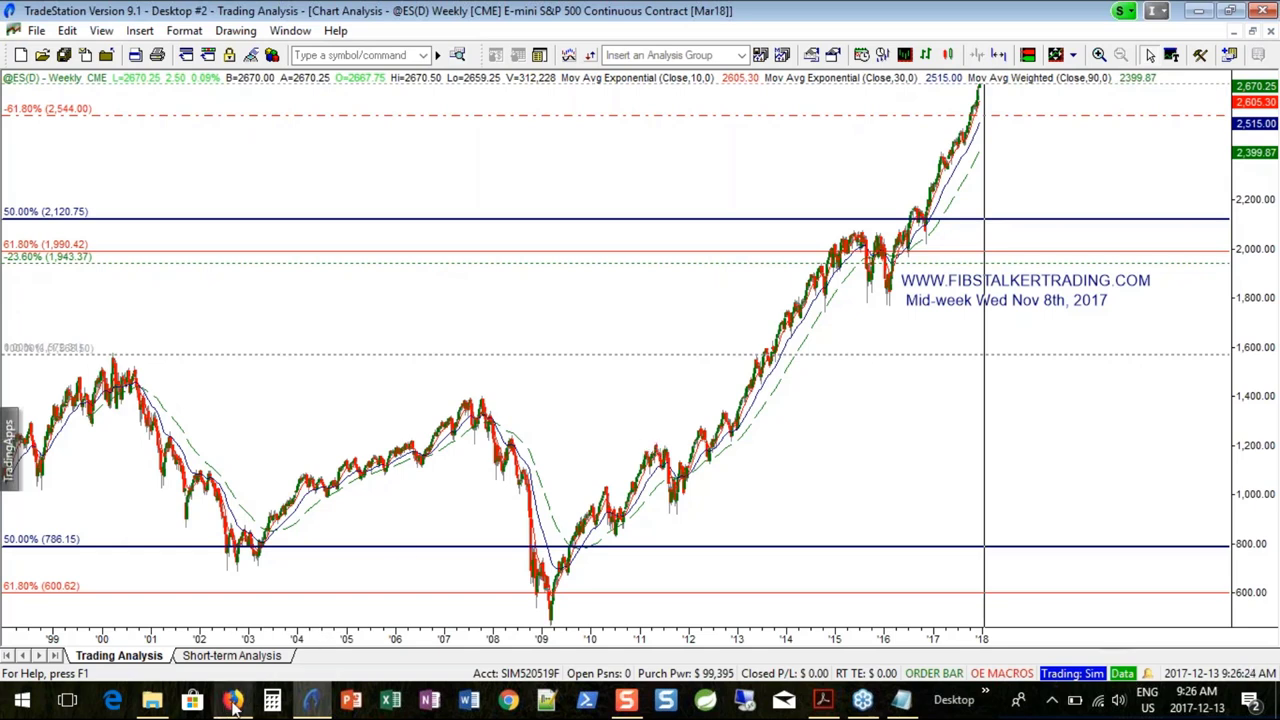
pyautogui.moveTo(233, 703)
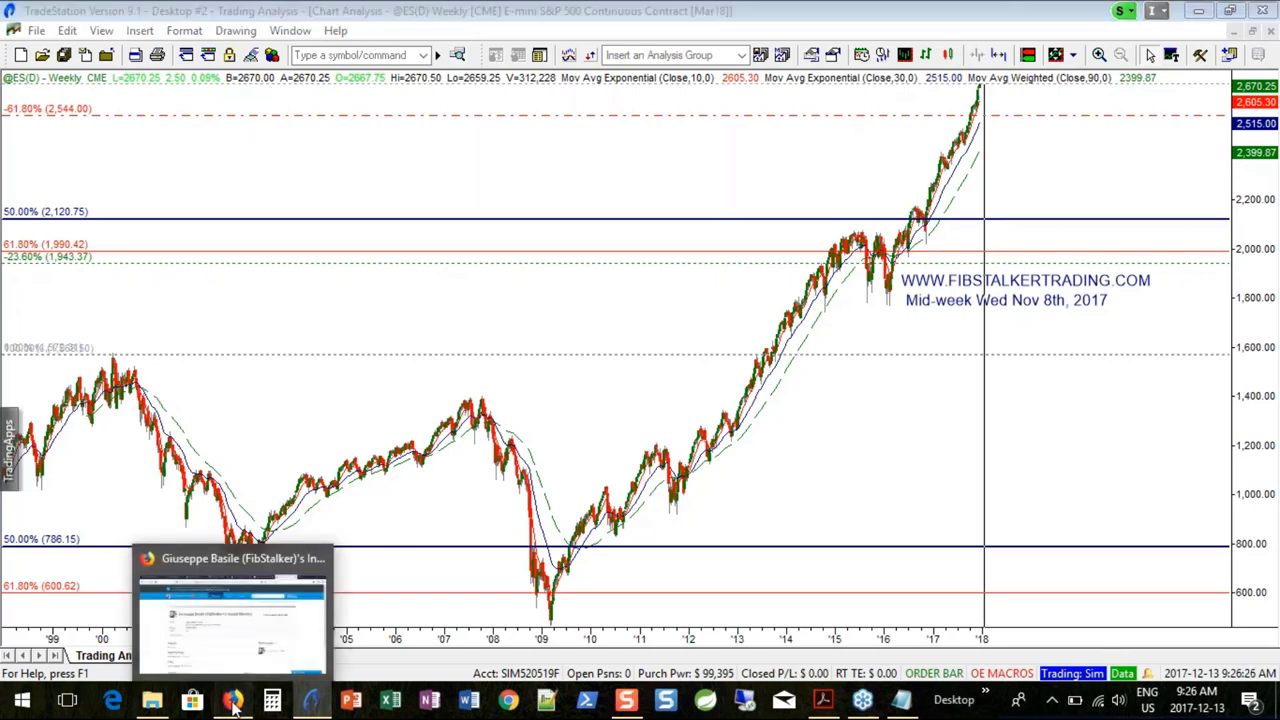
pyautogui.click(233, 703)
pyautogui.click(1098, 15)
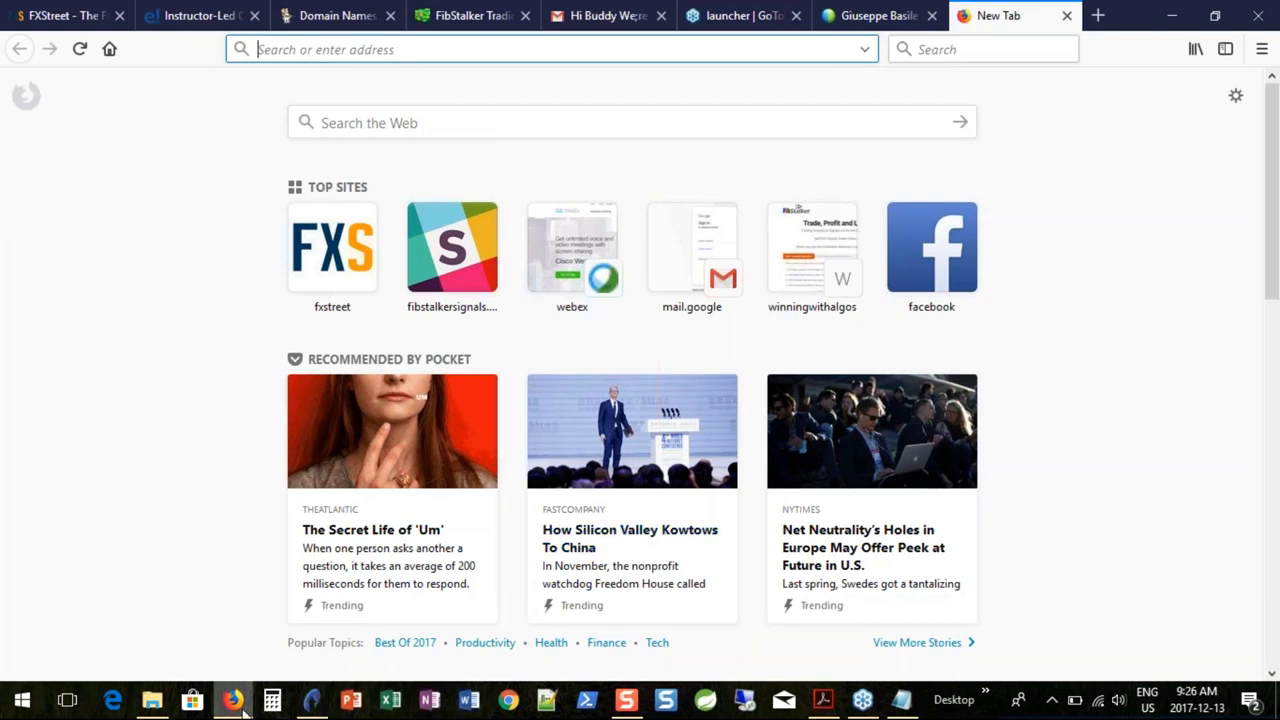
pyautogui.moveTo(245, 708)
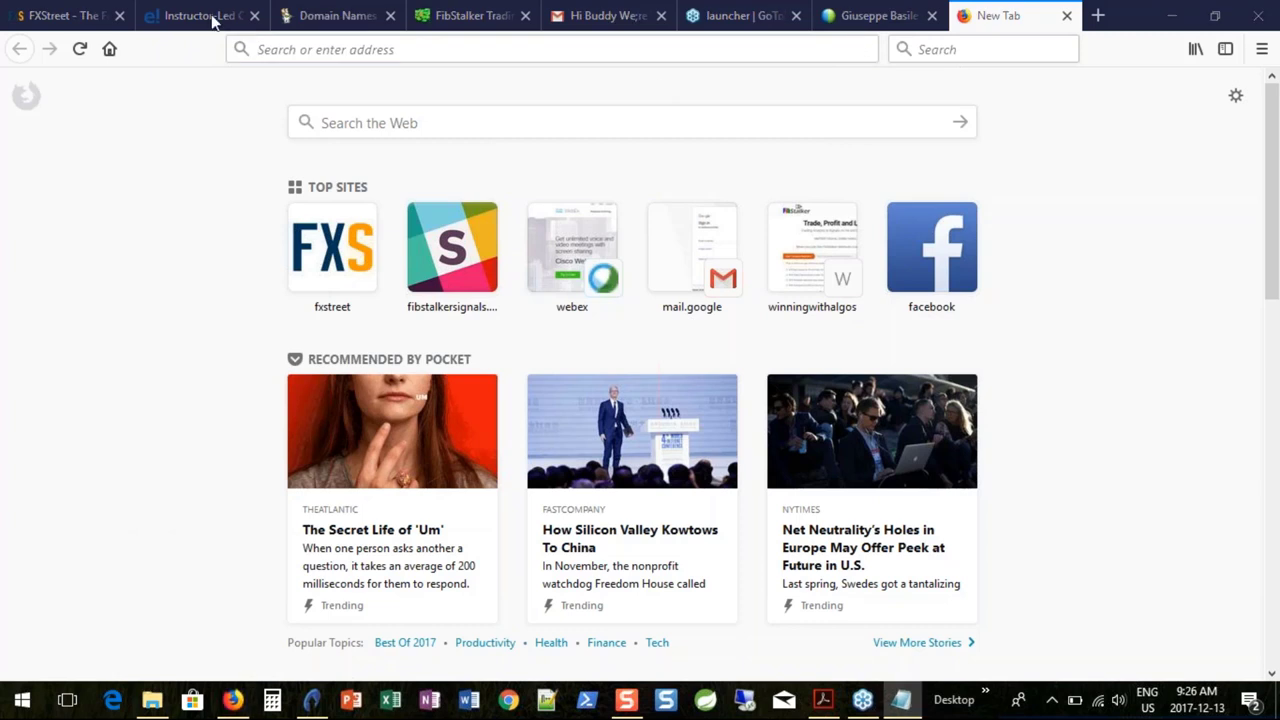
pyautogui.click(422, 49)
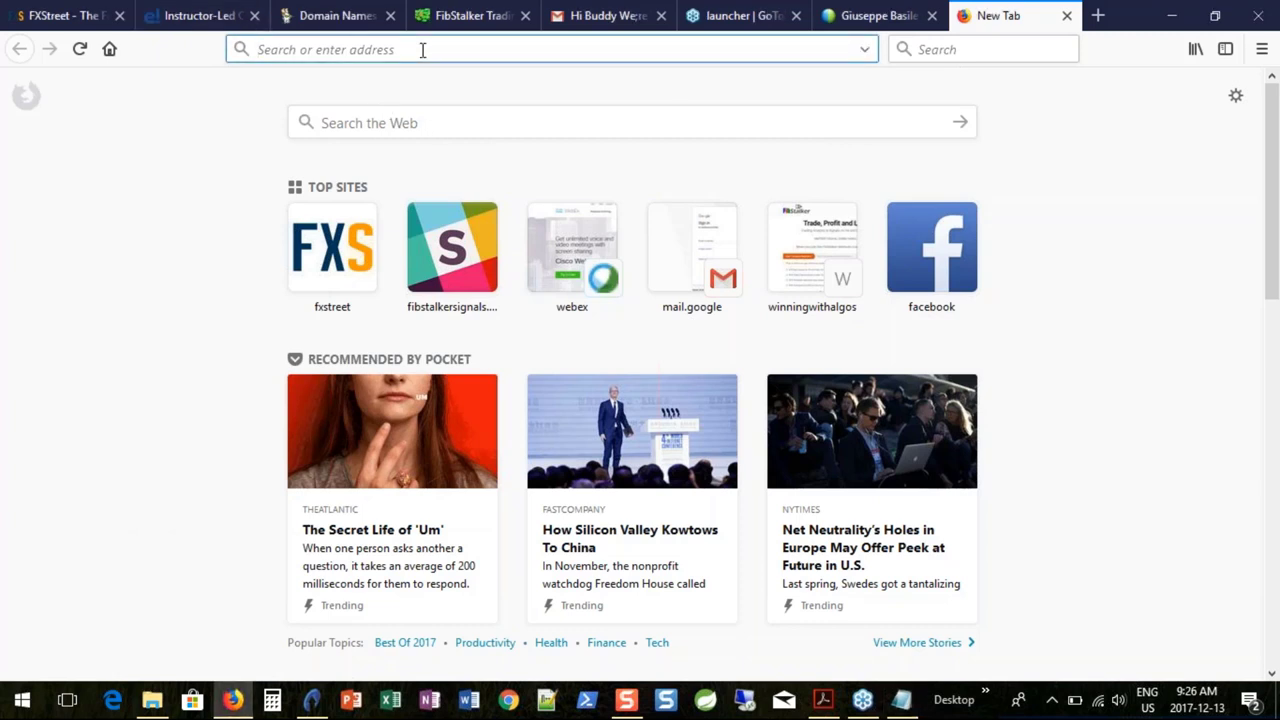
pyautogui.write('http://www.winningwithalgos.com/start')
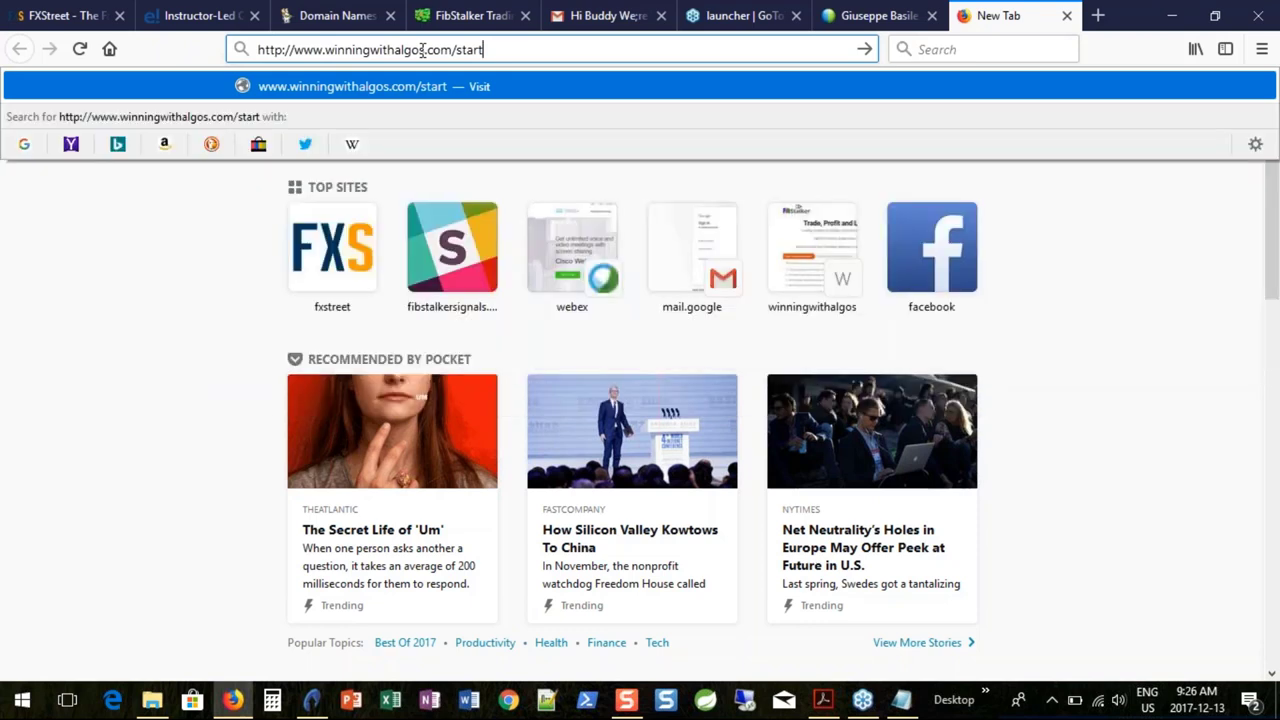
pyautogui.press('Return')
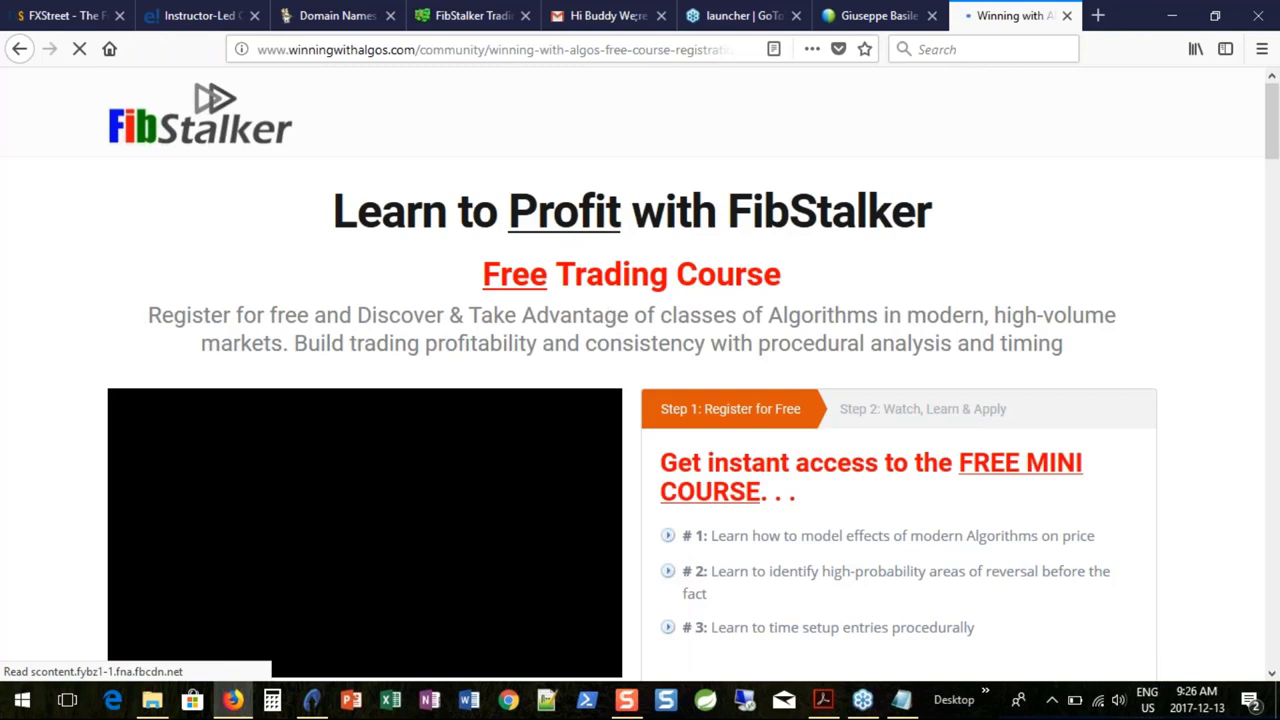
pyautogui.scroll(-2, 283, 437)
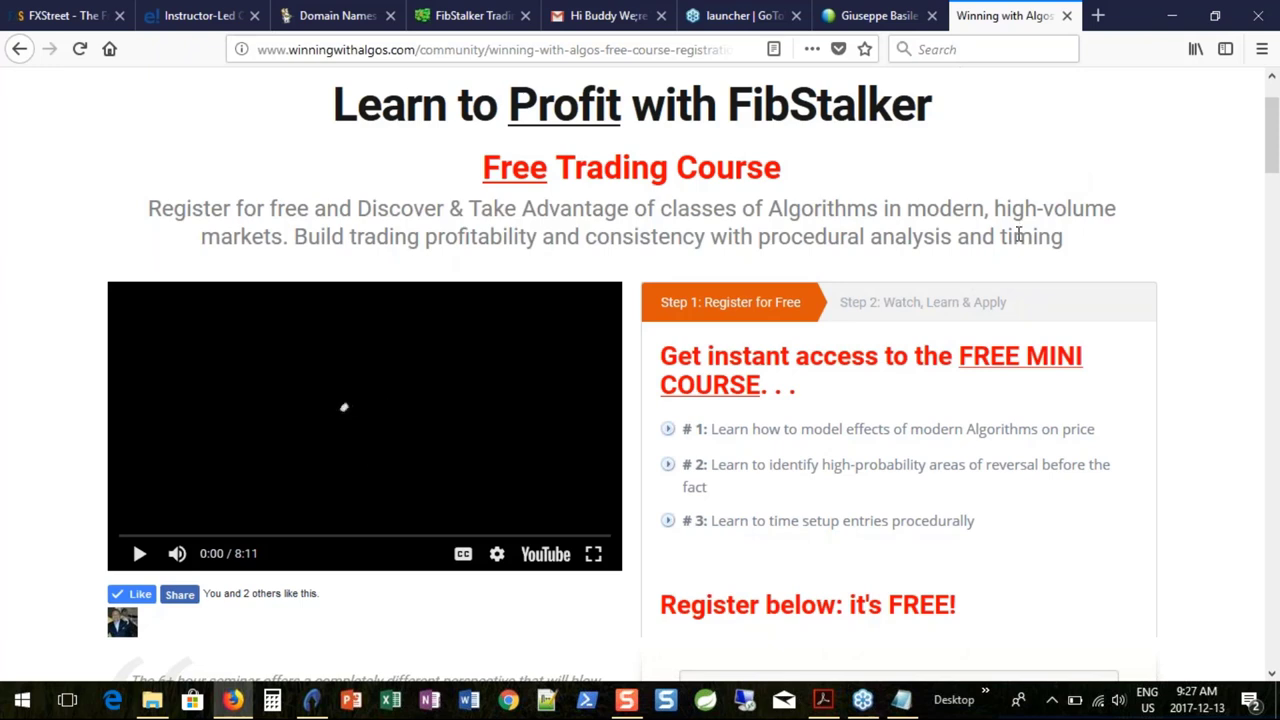
pyautogui.scroll(-2, 1018, 234)
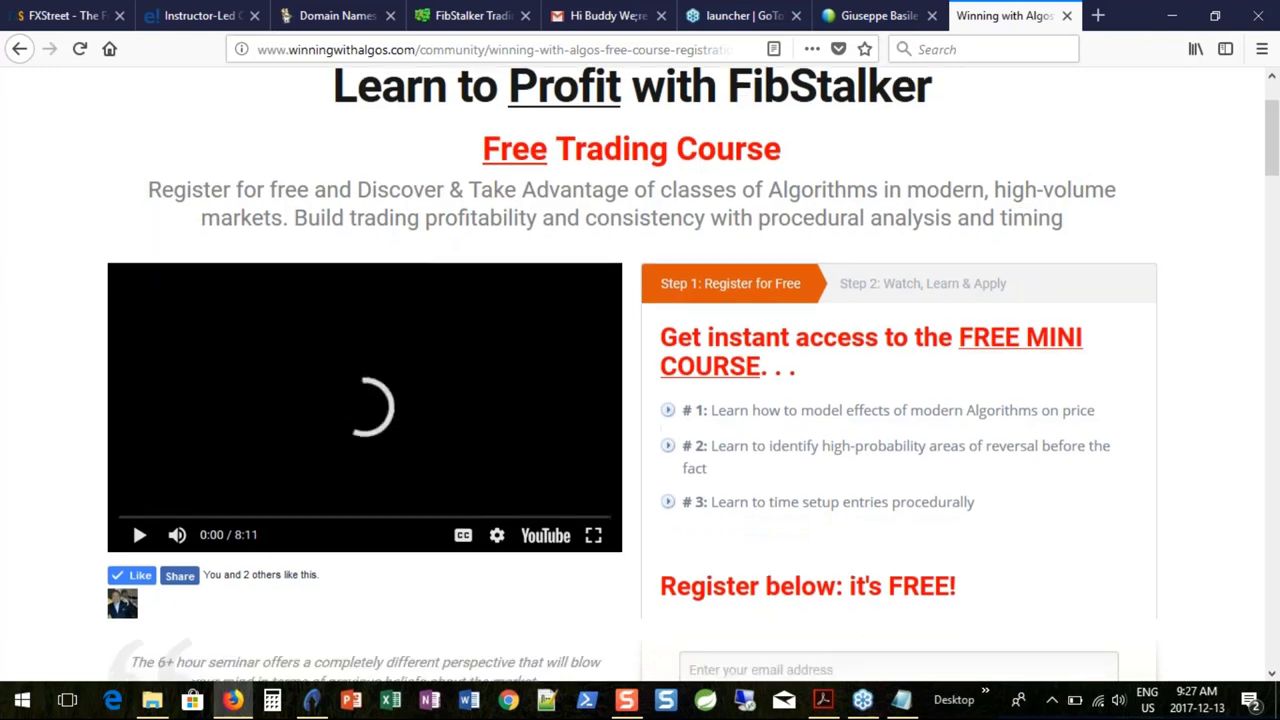
pyautogui.scroll(4, 575, 420)
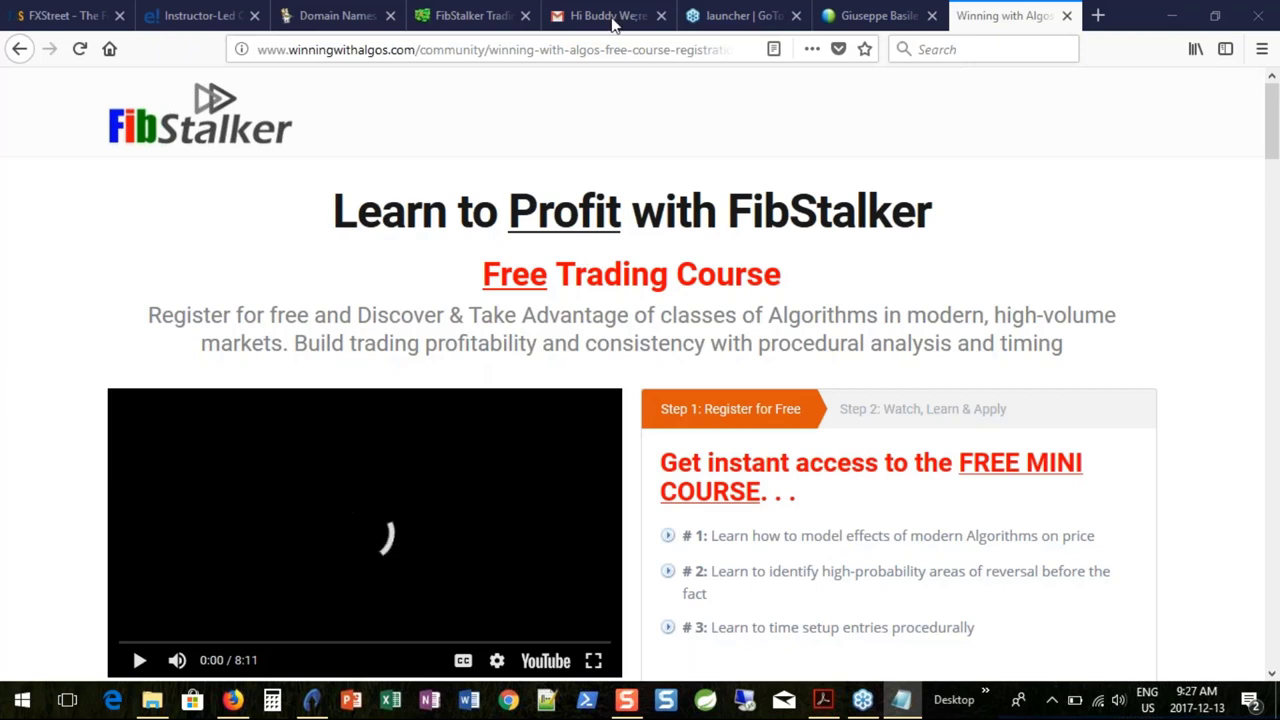
# Step: Load winningwithalgos.com/community/signals and scroll through the subscription page, then back to top
pyautogui.click(709, 49)
pyautogui.write('http://www.winningwithalgos.com/community/signals')
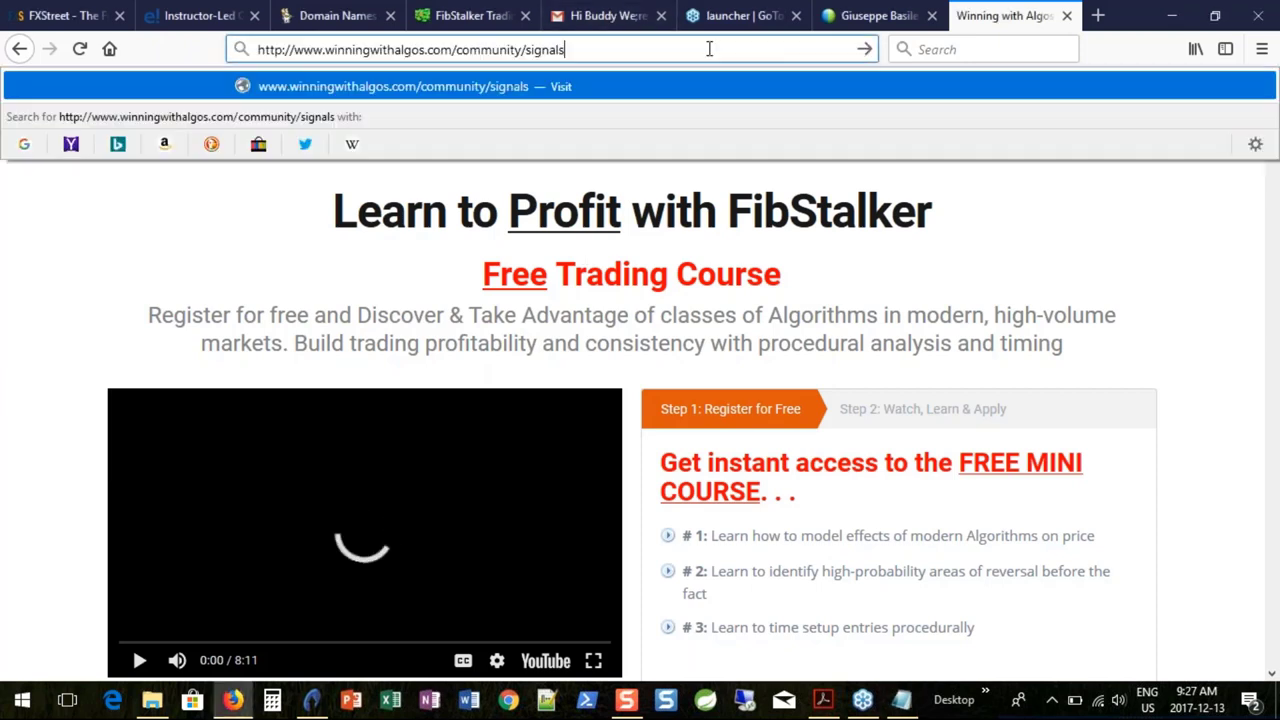
pyautogui.press('Return')
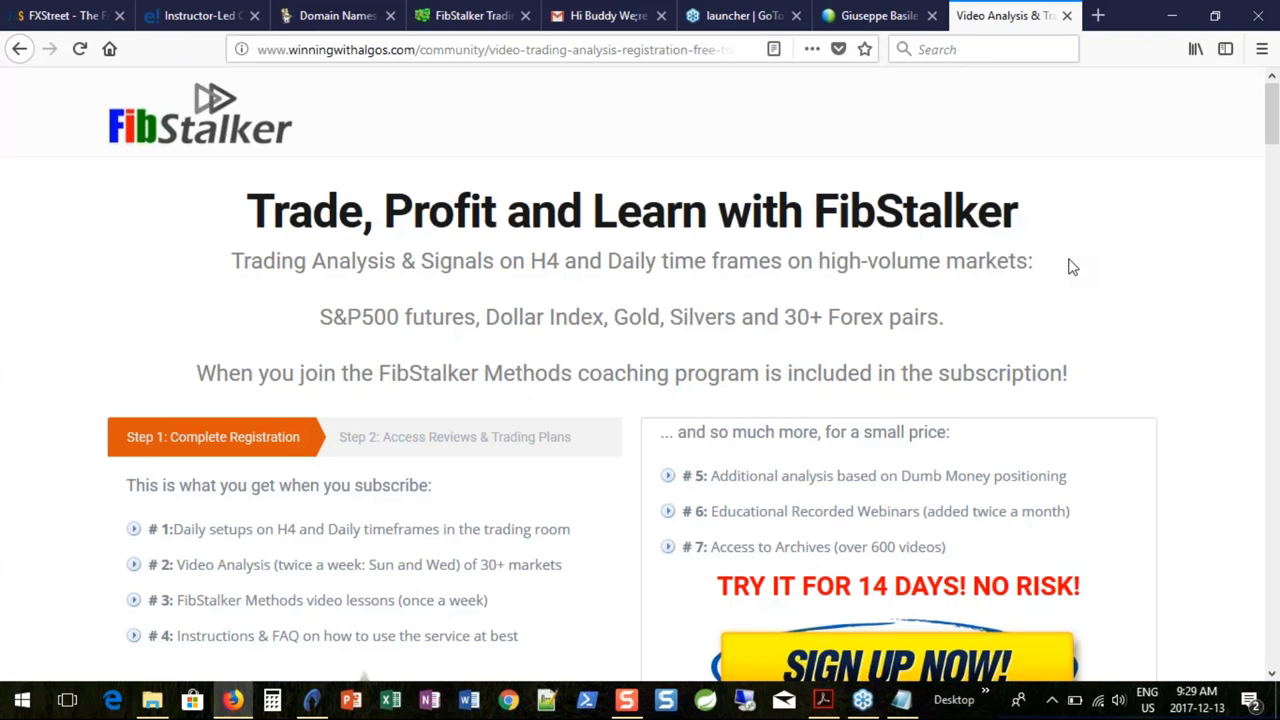
pyautogui.scroll(-1, 1072, 267)
pyautogui.scroll(-1, 1072, 267)
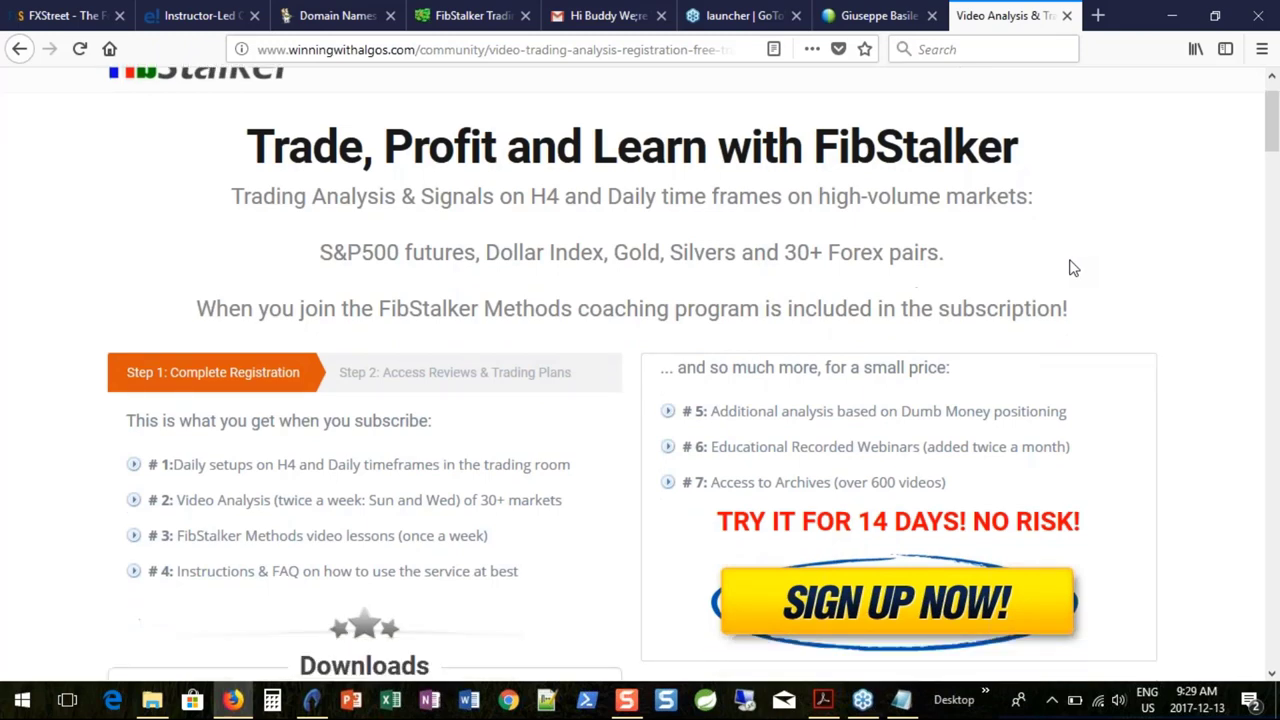
pyautogui.scroll(-5, 1072, 267)
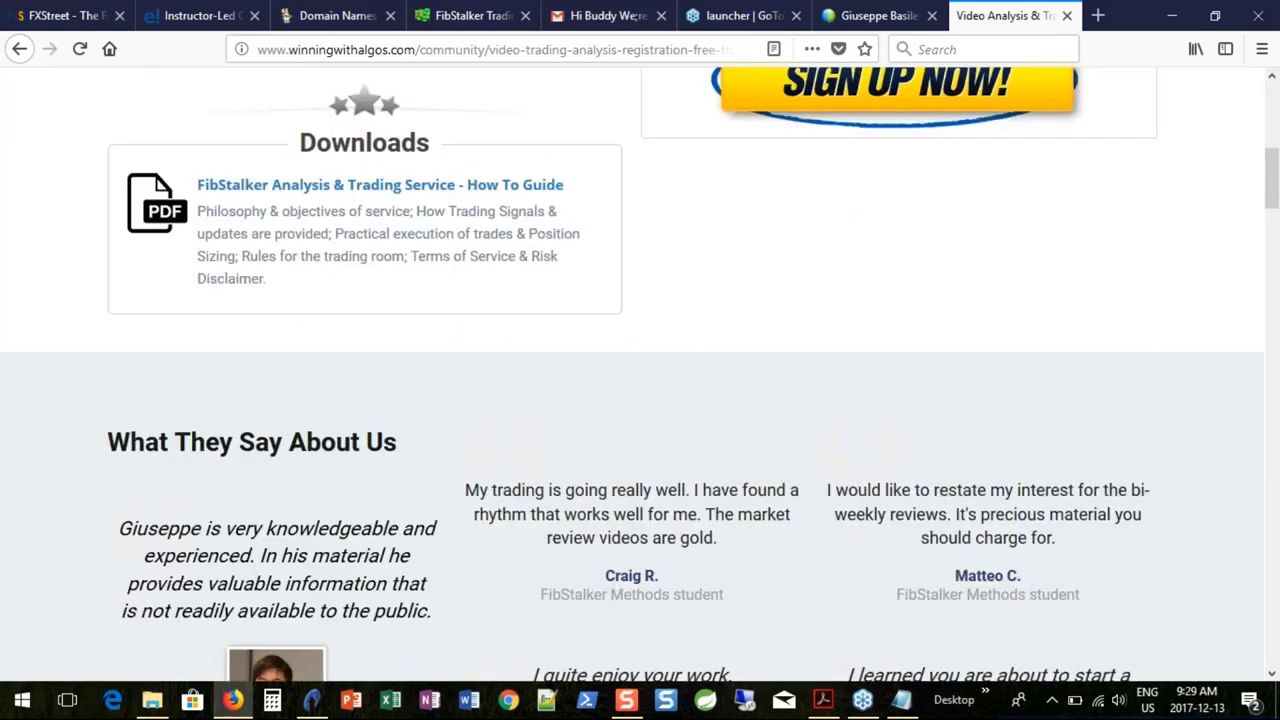
pyautogui.scroll(-5, 1072, 267)
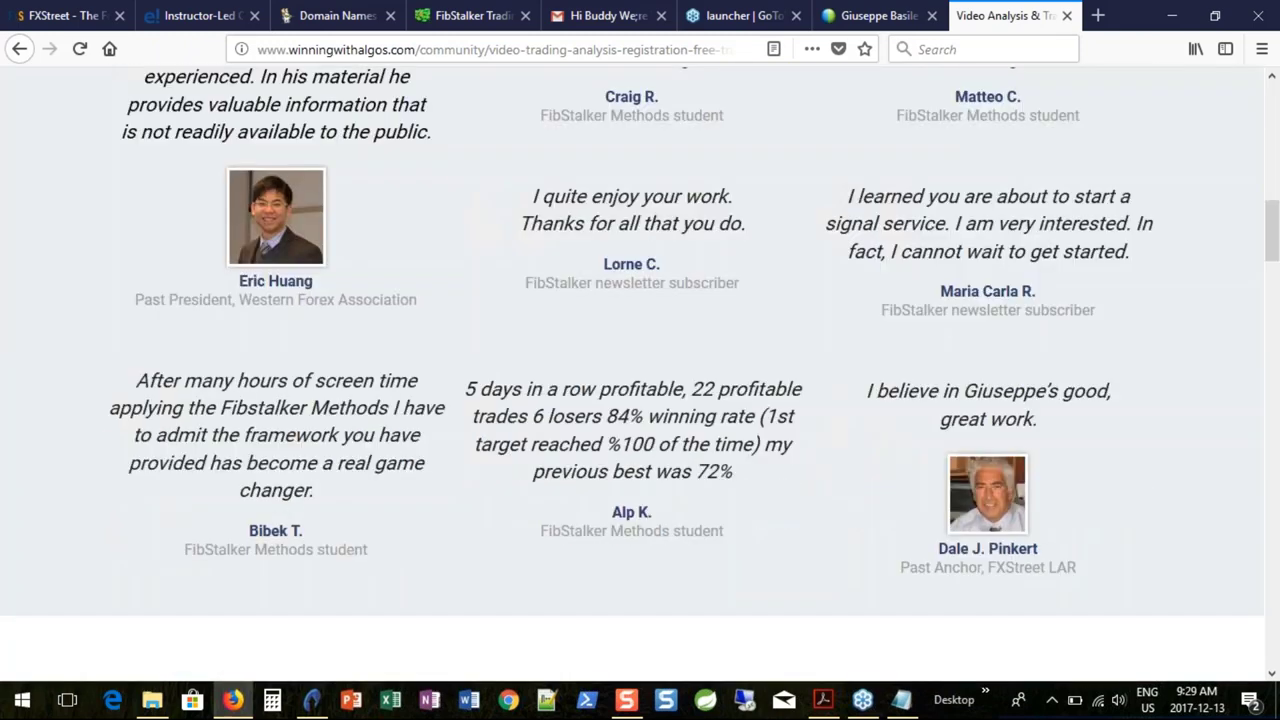
pyautogui.scroll(10, 900, 400)
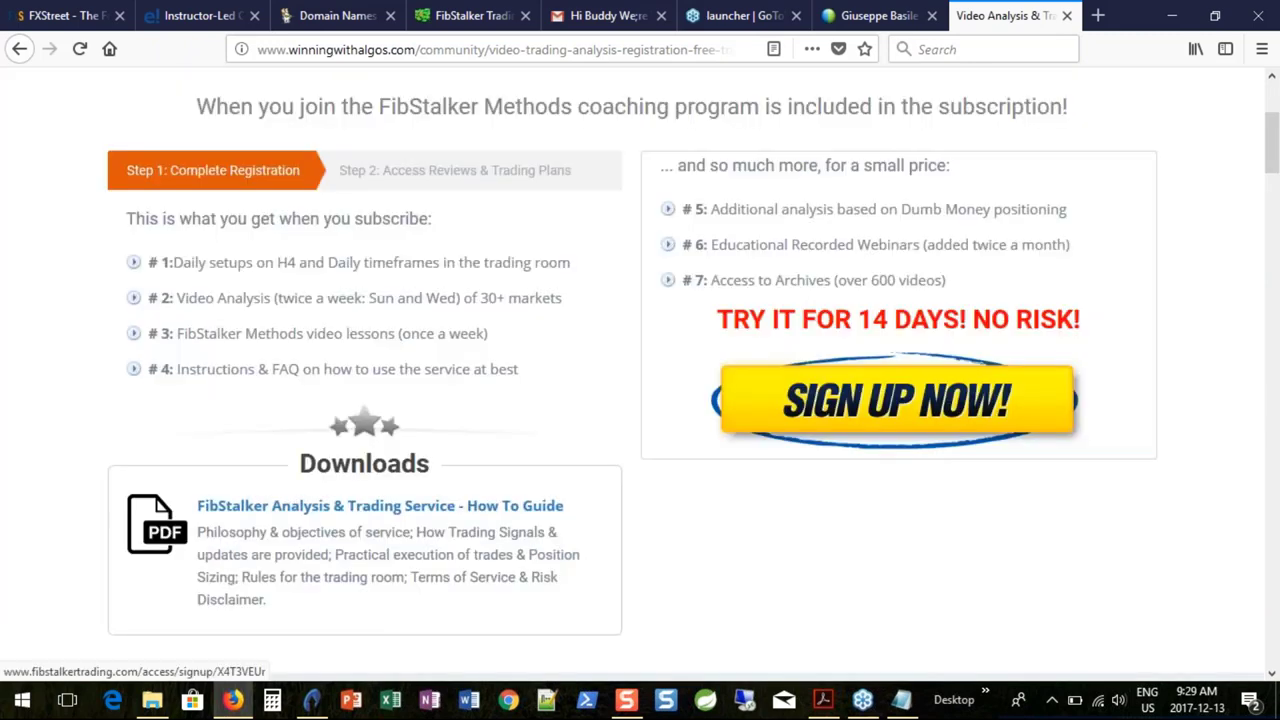
pyautogui.scroll(1, 900, 400)
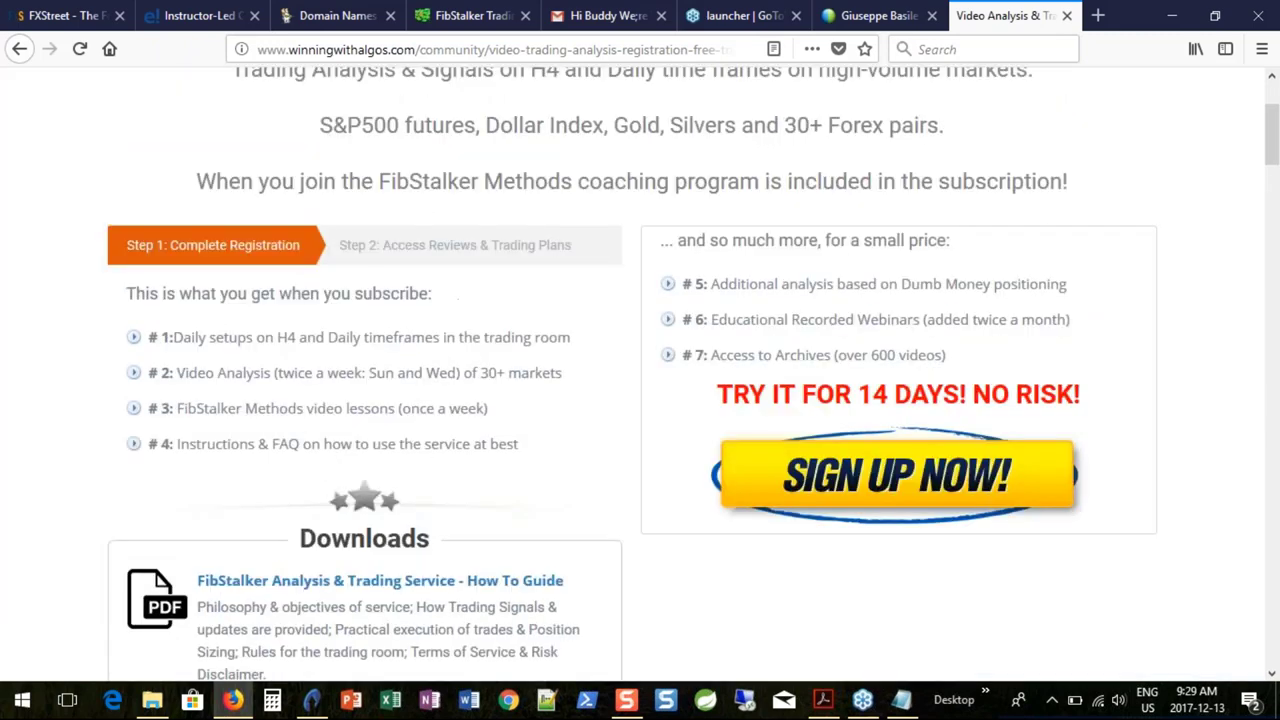
pyautogui.scroll(3, 1101, 253)
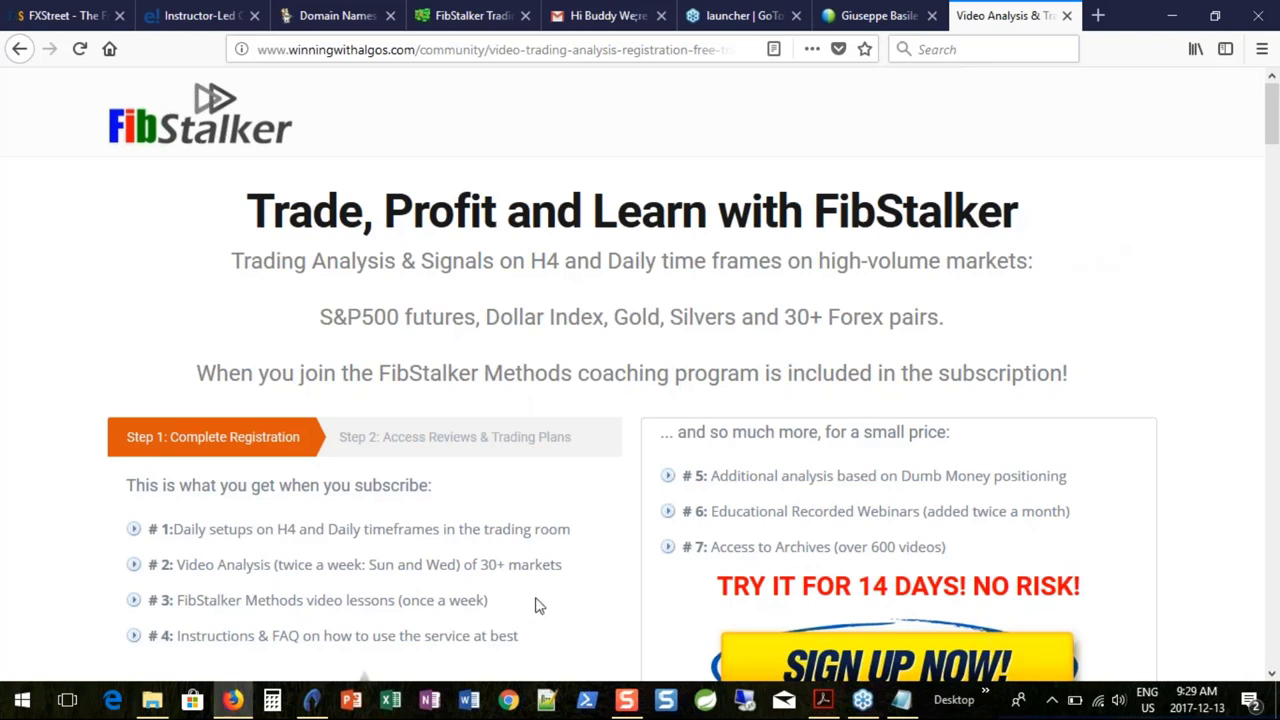
pyautogui.click(313, 700)
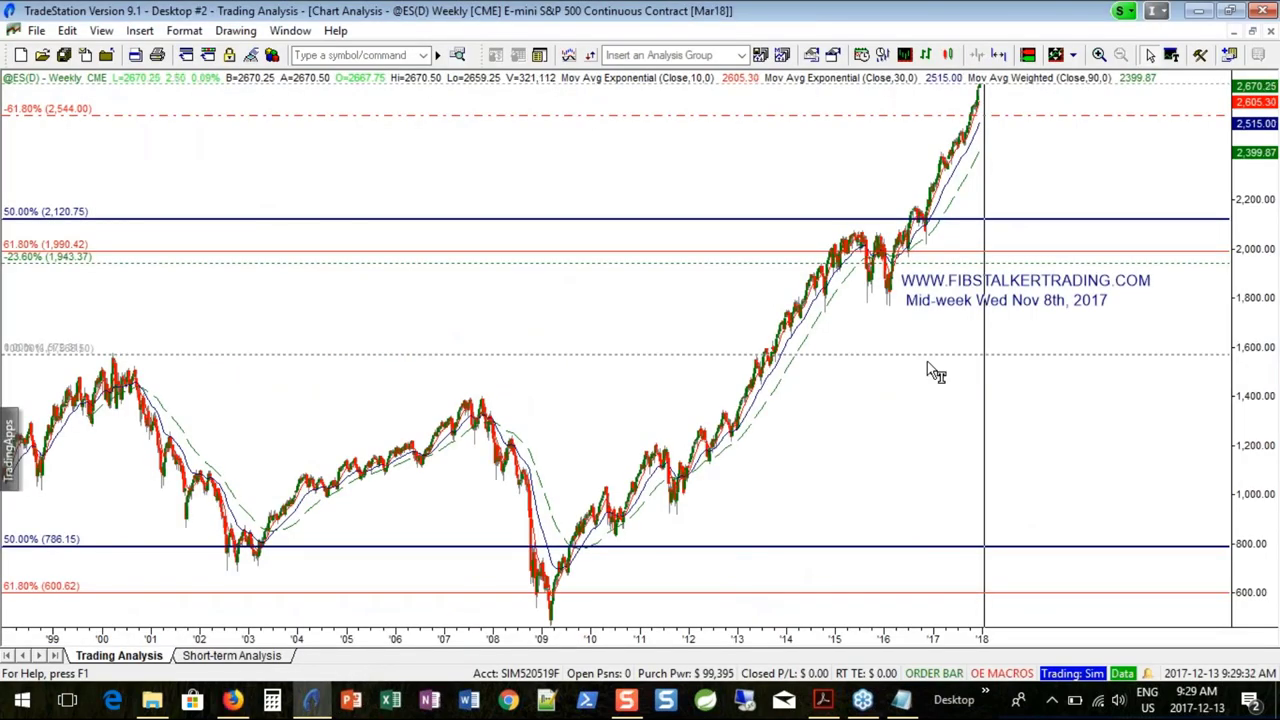
pyautogui.scroll(2, 930, 370)
pyautogui.scroll(2, 930, 372)
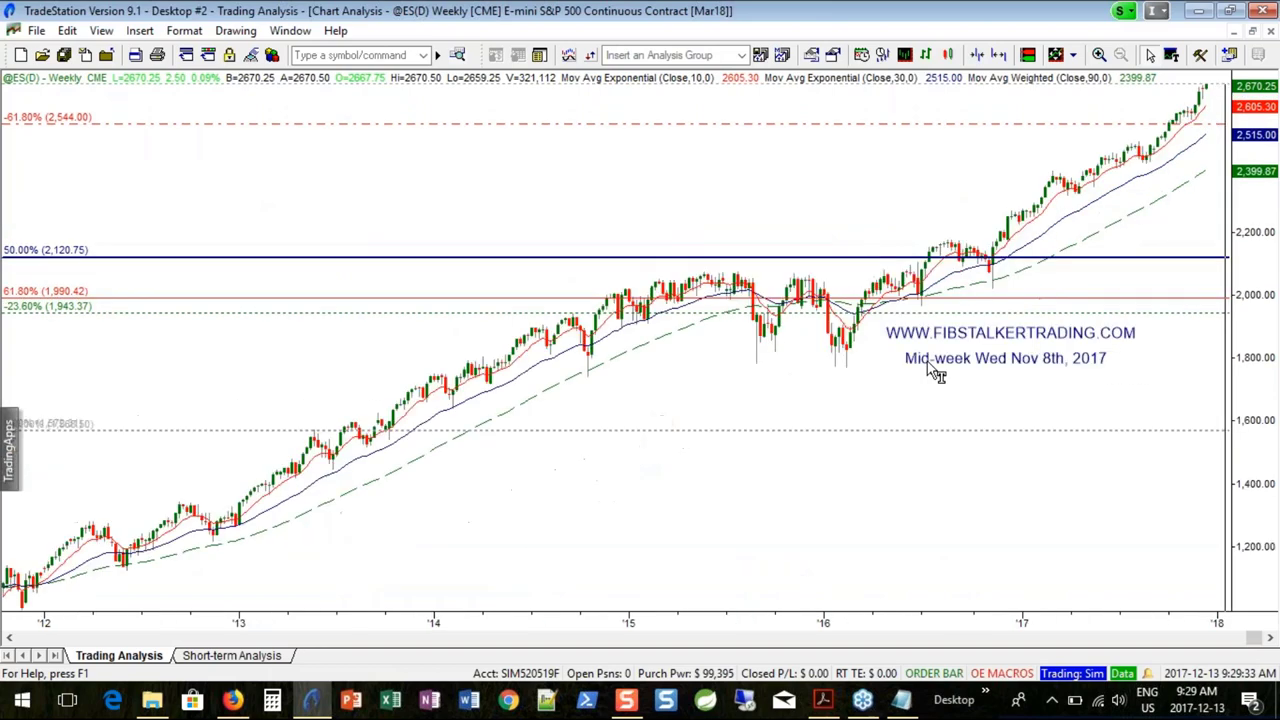
pyautogui.scroll(4, 930, 370)
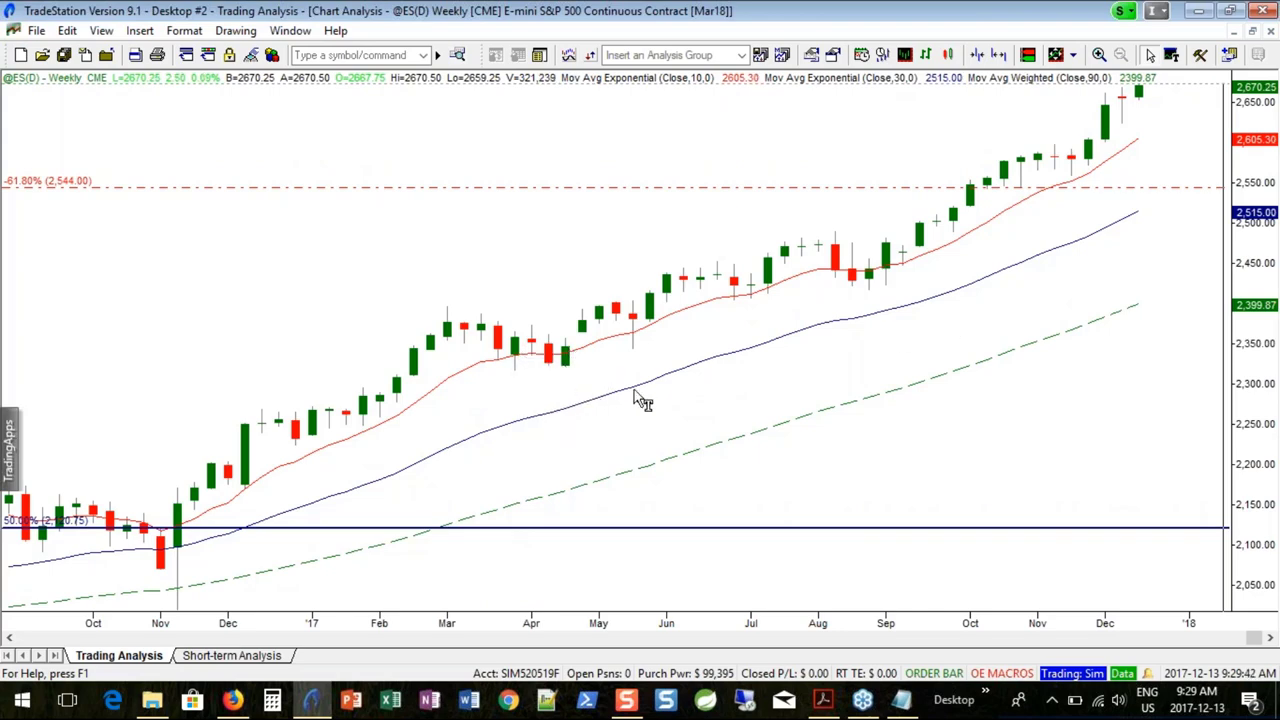
pyautogui.scroll(-2, 642, 400)
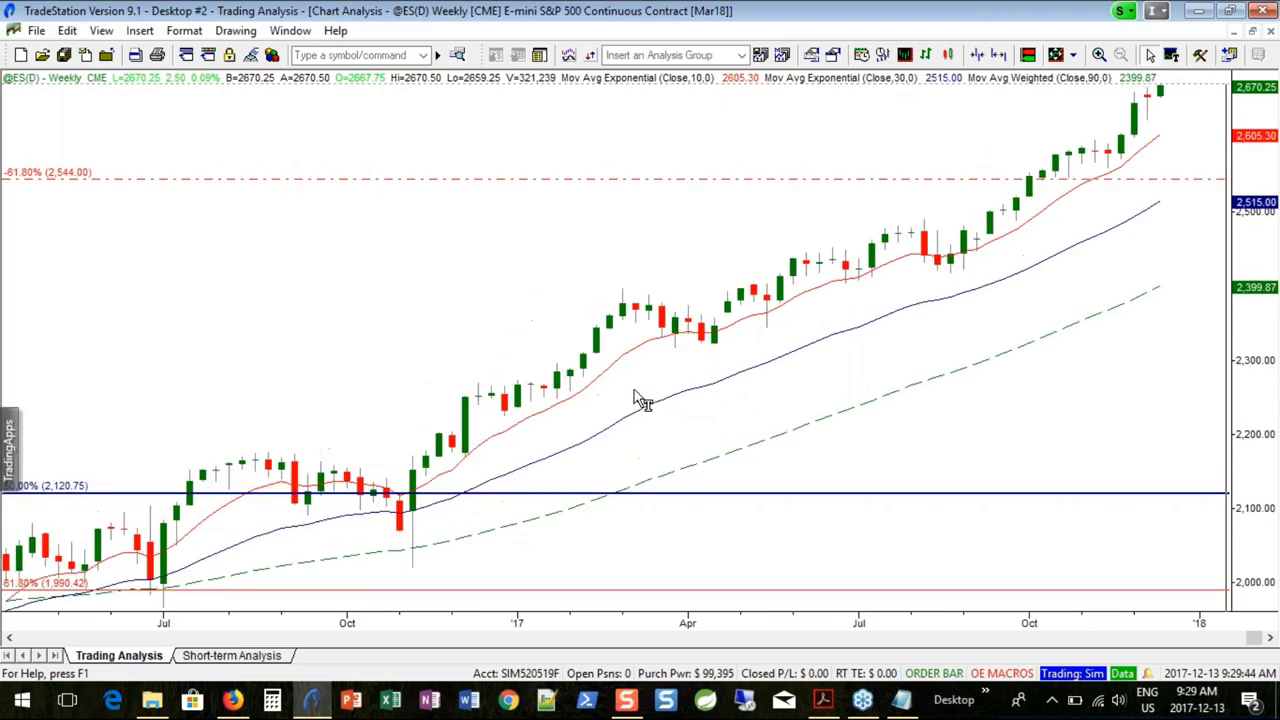
pyautogui.scroll(-2, 642, 400)
pyautogui.scroll(1, 642, 400)
pyautogui.scroll(-3, 642, 400)
pyautogui.scroll(-2, 645, 404)
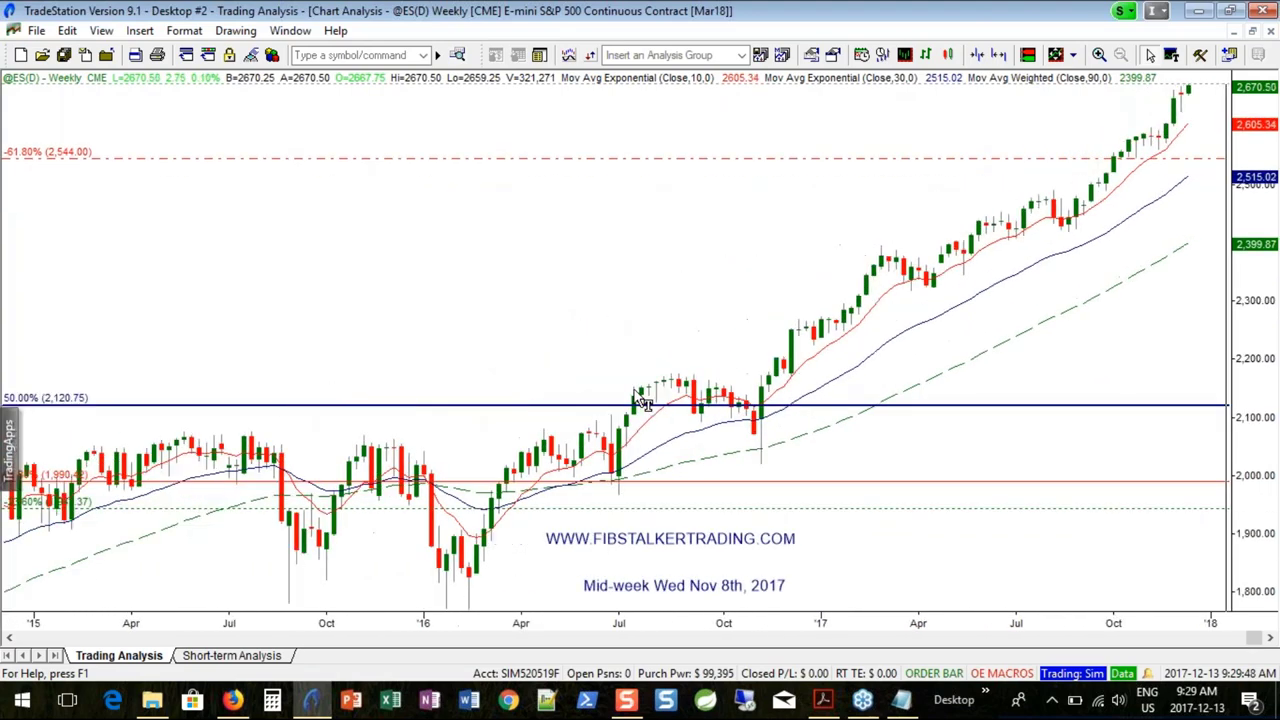
pyautogui.scroll(-2, 642, 402)
pyautogui.scroll(-2, 642, 402)
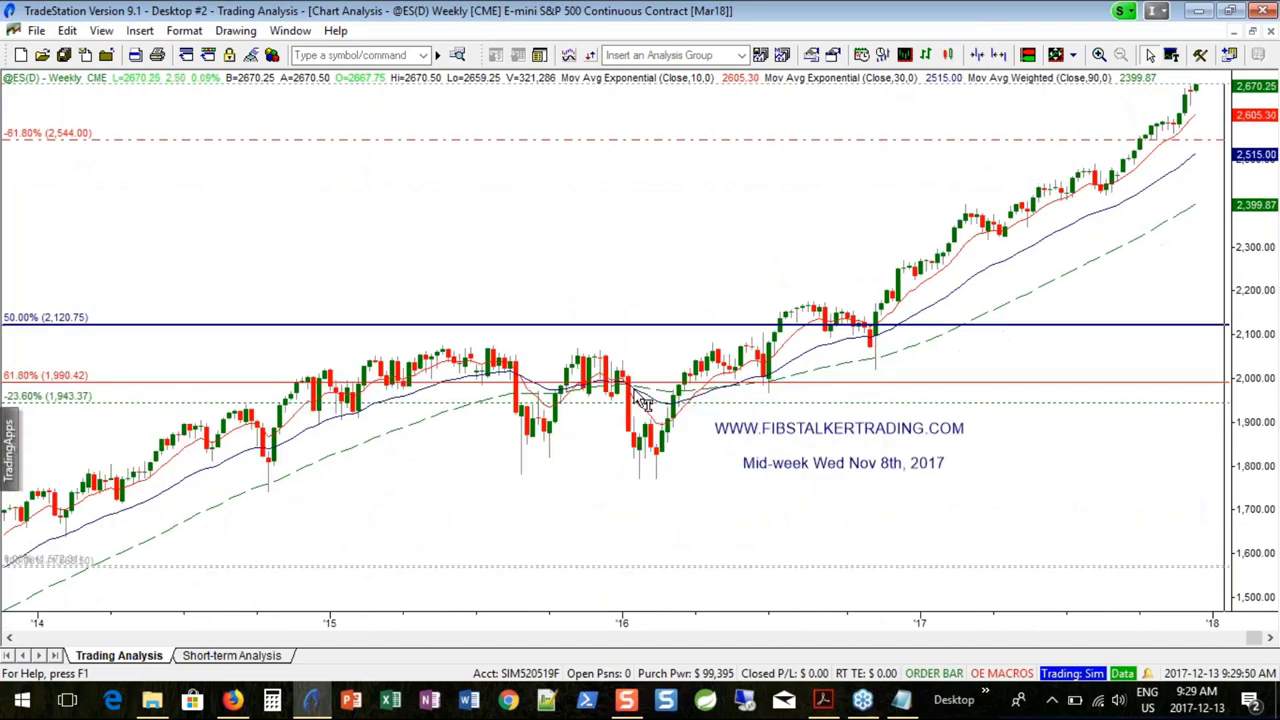
pyautogui.scroll(4, 645, 404)
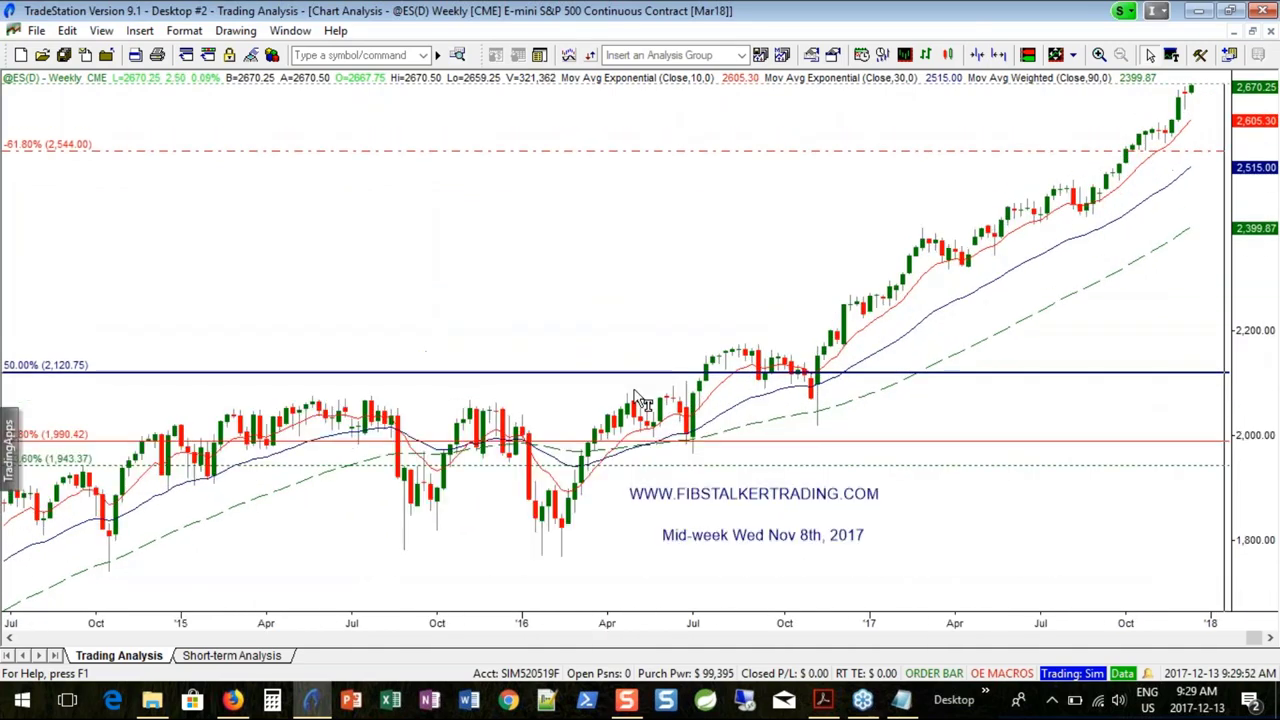
pyautogui.scroll(2, 645, 404)
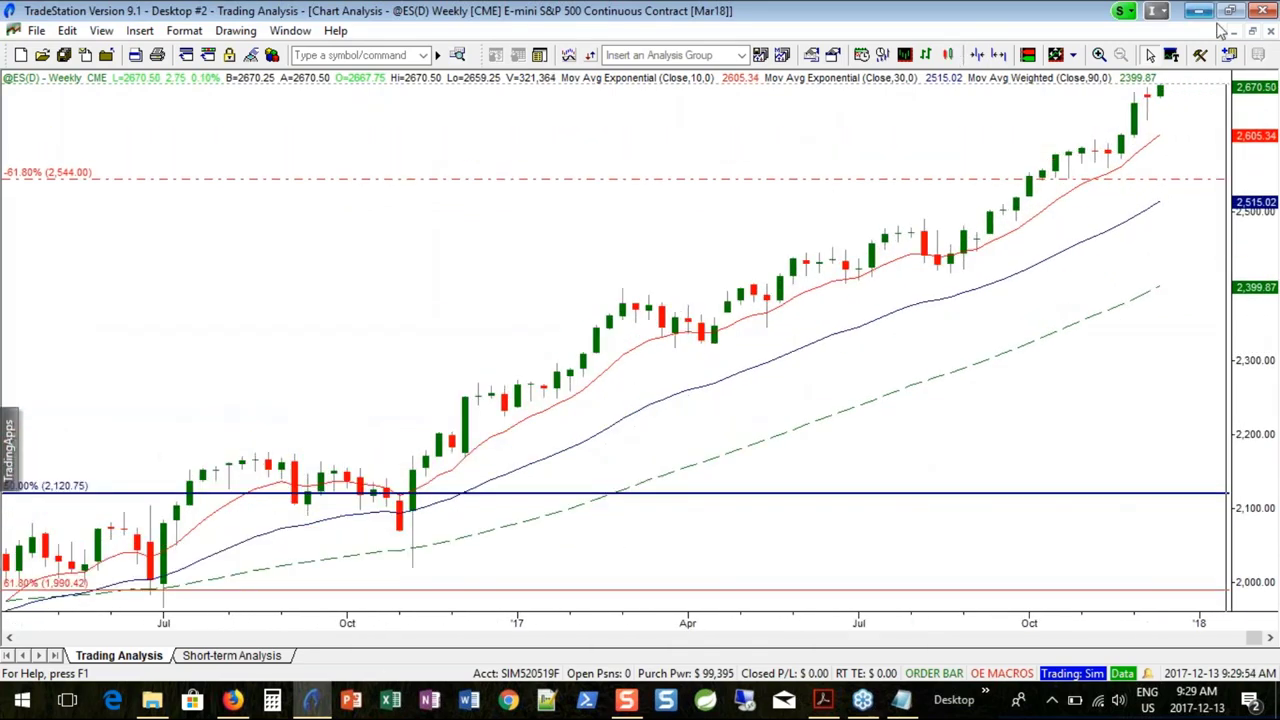
pyautogui.click(1255, 34)
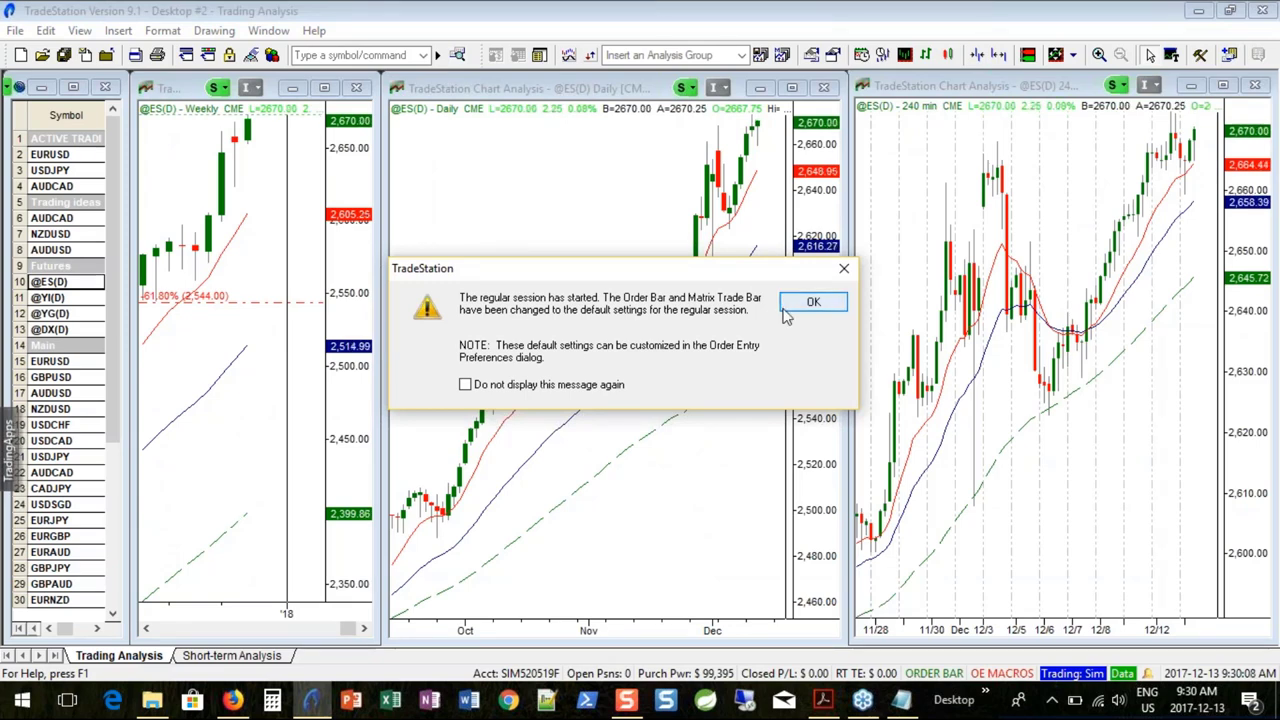
pyautogui.press('Return')
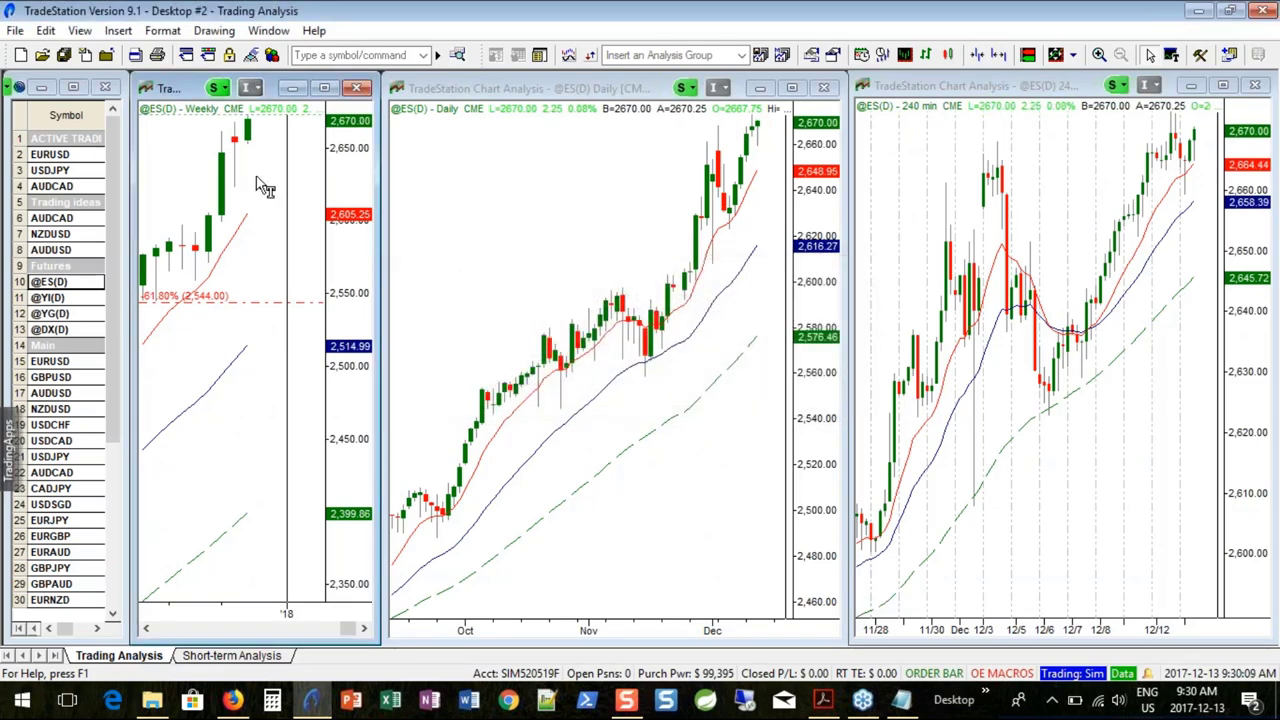
pyautogui.click(767, 232)
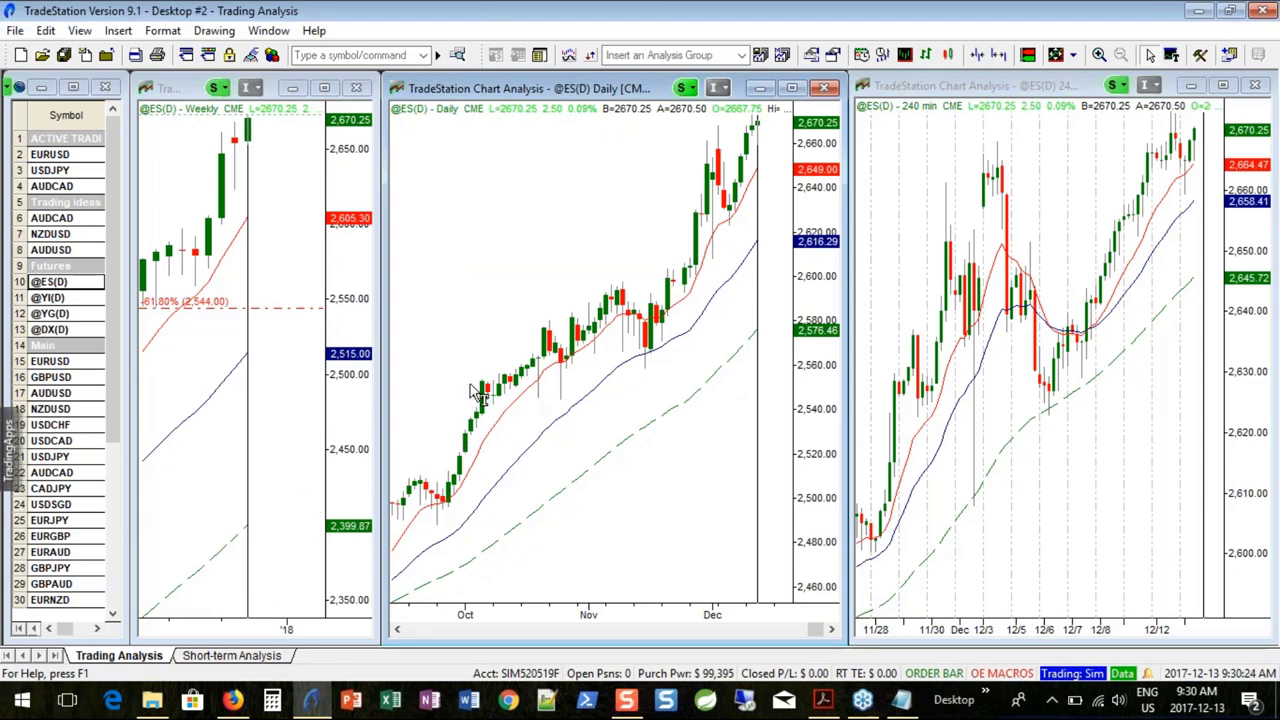
pyautogui.click(316, 88)
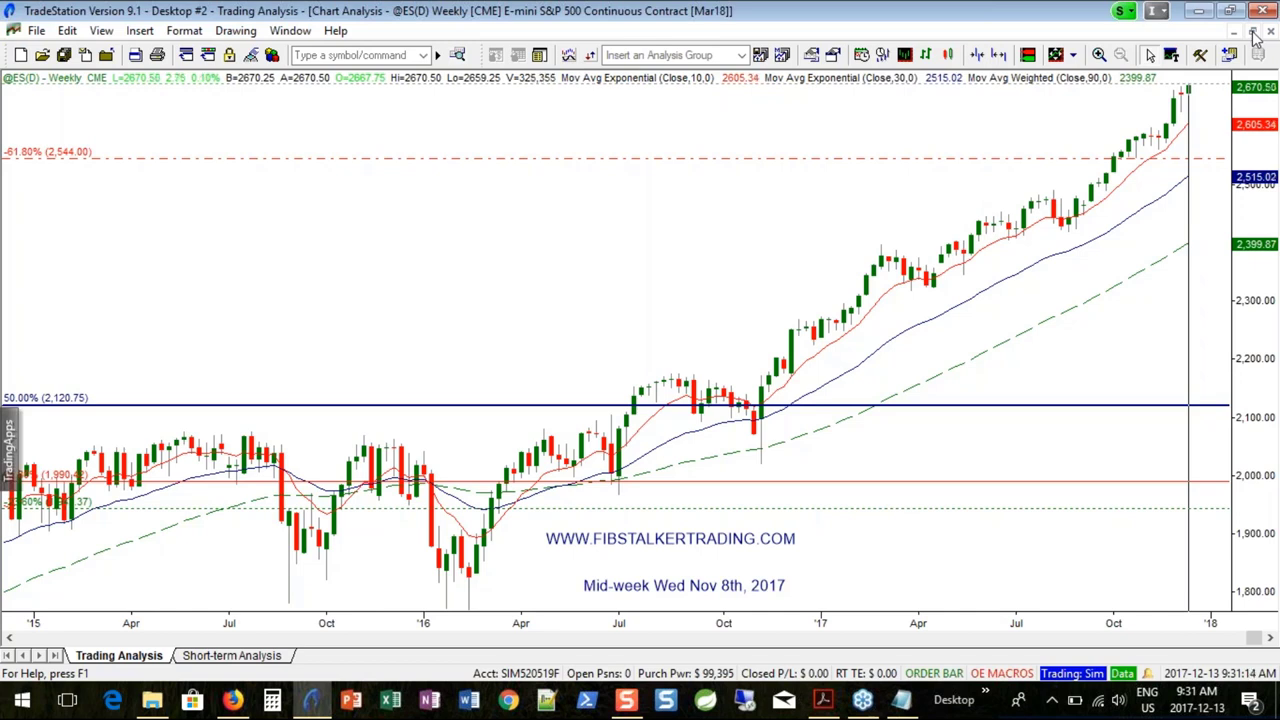
# Step: Restore the maximized chart to tile the weekly, daily and 240-min charts, then activate the daily chart
pyautogui.click(1255, 33)
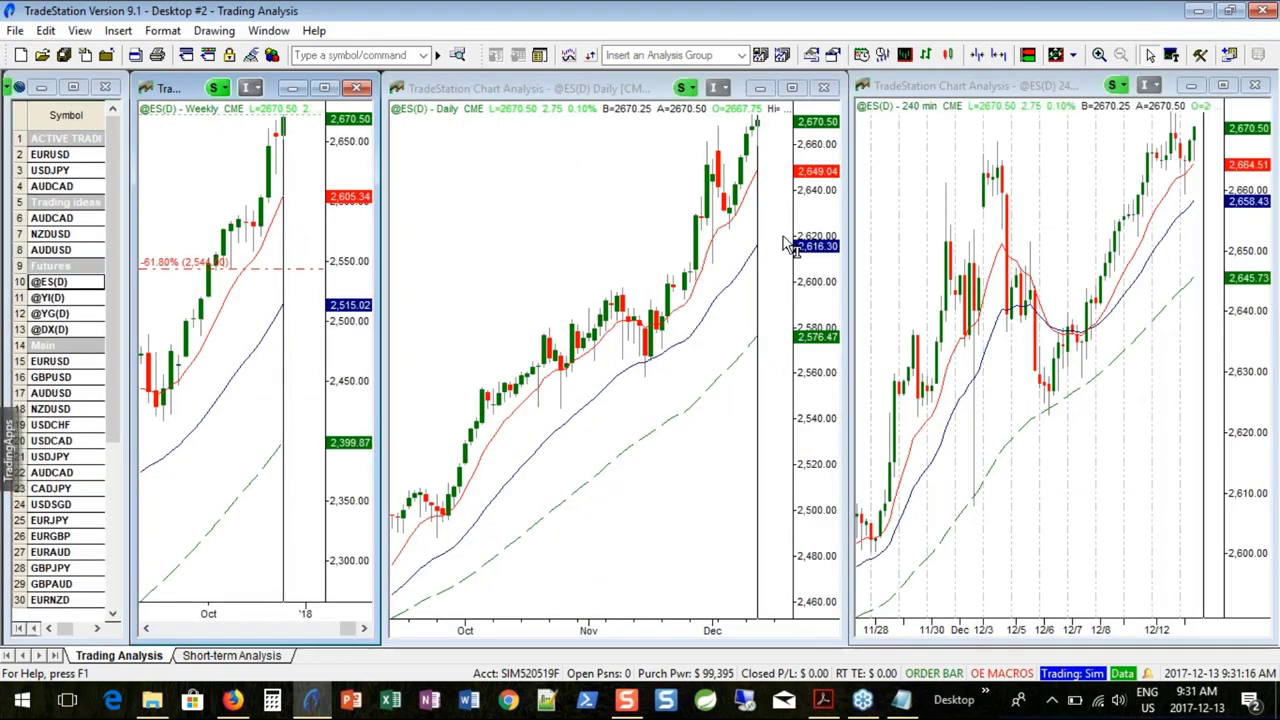
pyautogui.click(790, 245)
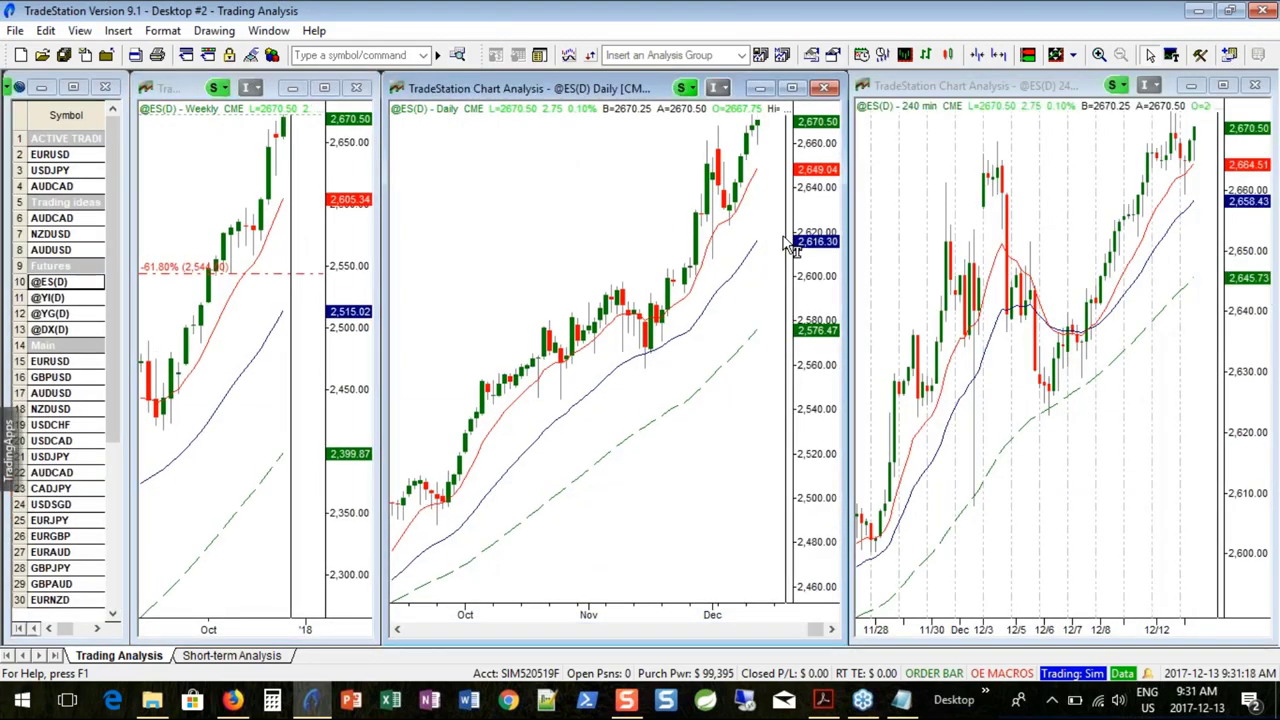